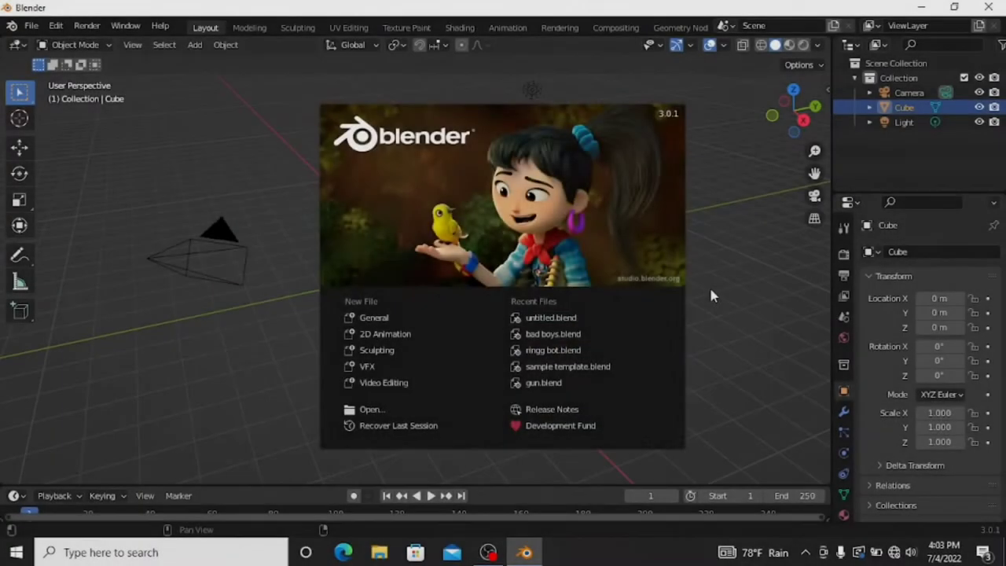
Close the splash screen and delete the default cube.
{"action": "left_click", "coordinate": [712, 294]}
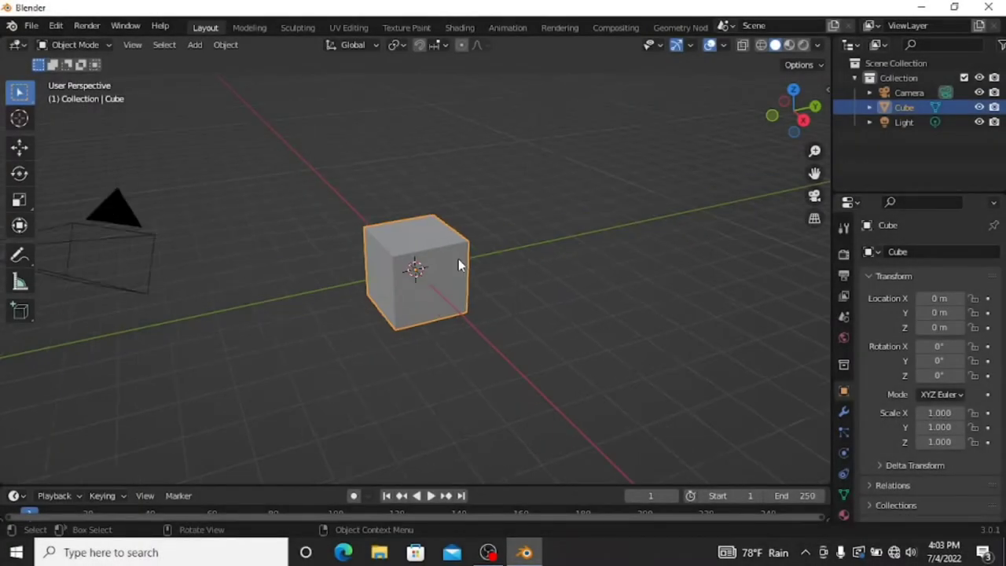
{"action": "scroll", "coordinate": [459, 265], "scroll_direction": "down", "scroll_amount": 5}
{"action": "scroll", "coordinate": [460, 266], "scroll_direction": "up", "scroll_amount": 6}
{"action": "scroll", "coordinate": [460, 265], "scroll_direction": "down", "scroll_amount": 4}
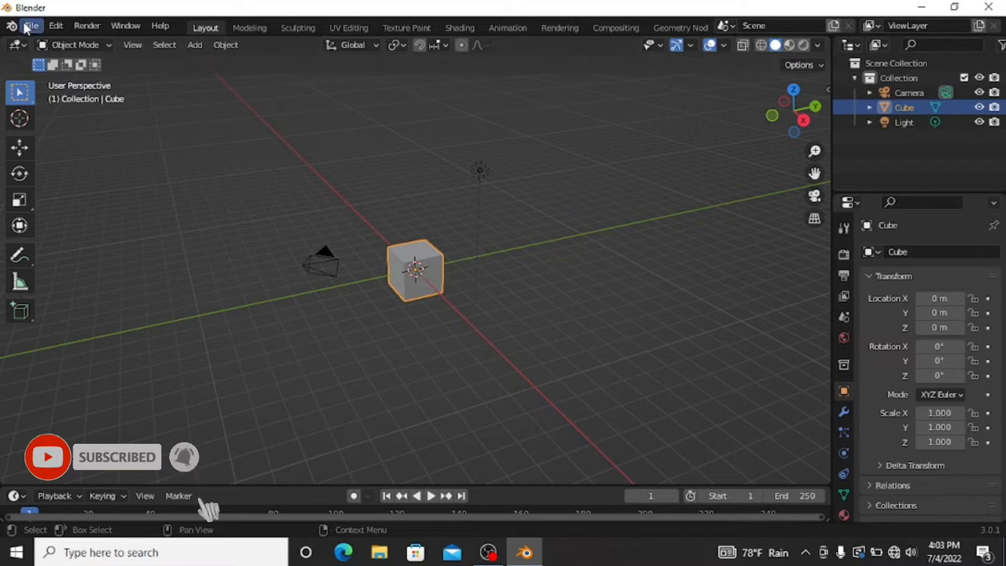
{"action": "key", "text": "Delete"}
{"action": "scroll", "coordinate": [446, 249], "scroll_direction": "up", "scroll_amount": 2}
Import the tarantula reference image as a textured plane.
{"action": "key", "text": "shift+a"}
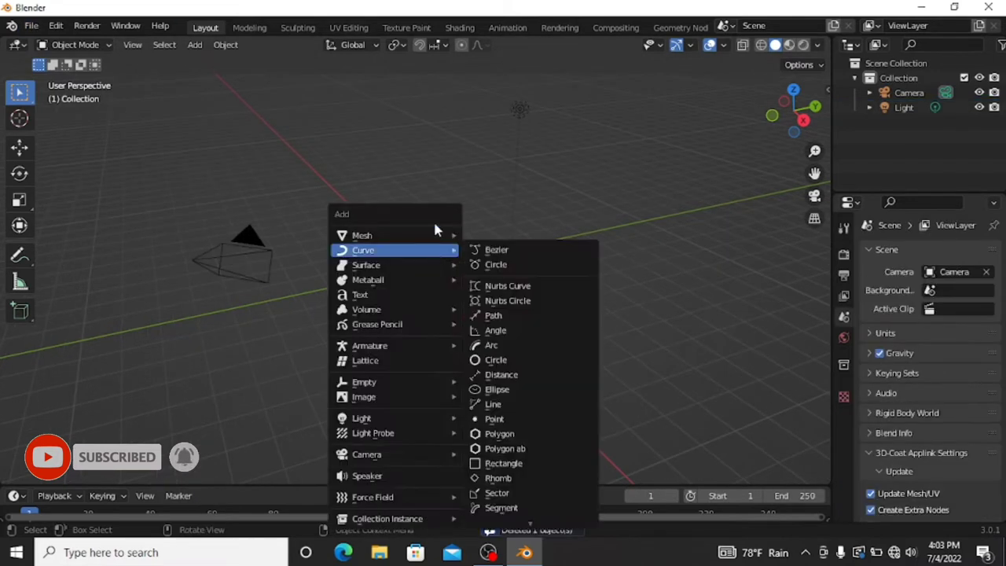
{"action": "left_click", "coordinate": [31, 28]}
{"action": "left_click", "coordinate": [224, 408]}
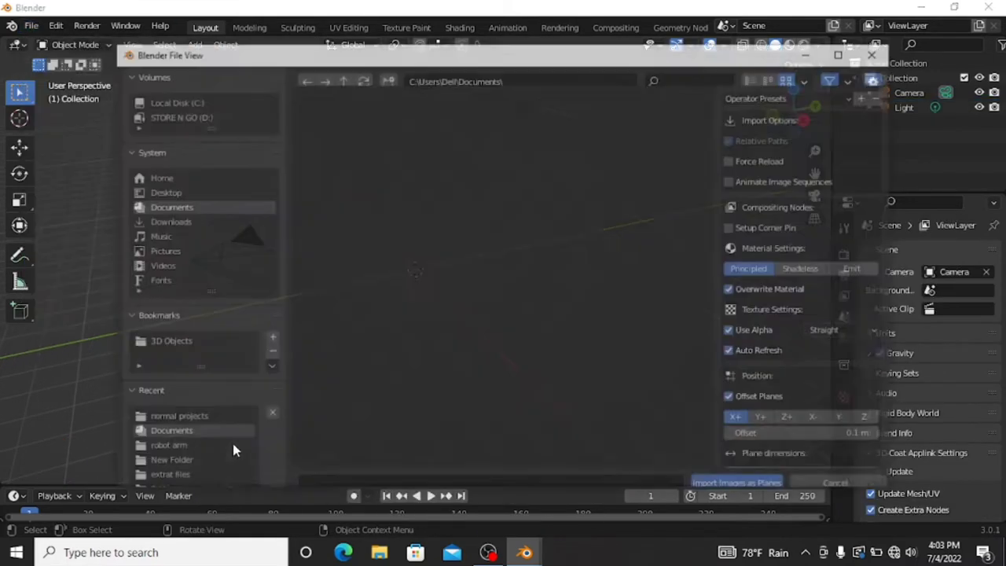
{"action": "scroll", "coordinate": [509, 389], "scroll_direction": "down", "scroll_amount": 5}
{"action": "double_click", "coordinate": [357, 300]}
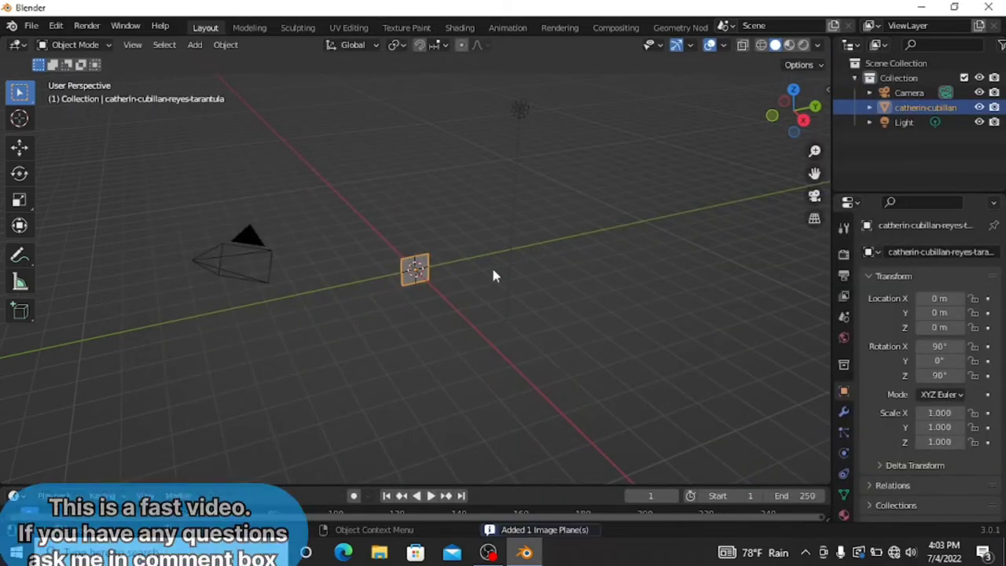
{"action": "scroll", "coordinate": [472, 275], "scroll_direction": "up", "scroll_amount": 5}
Set the viewport shading color to Texture so the image shows on the plane.
{"action": "left_click", "coordinate": [818, 46]}
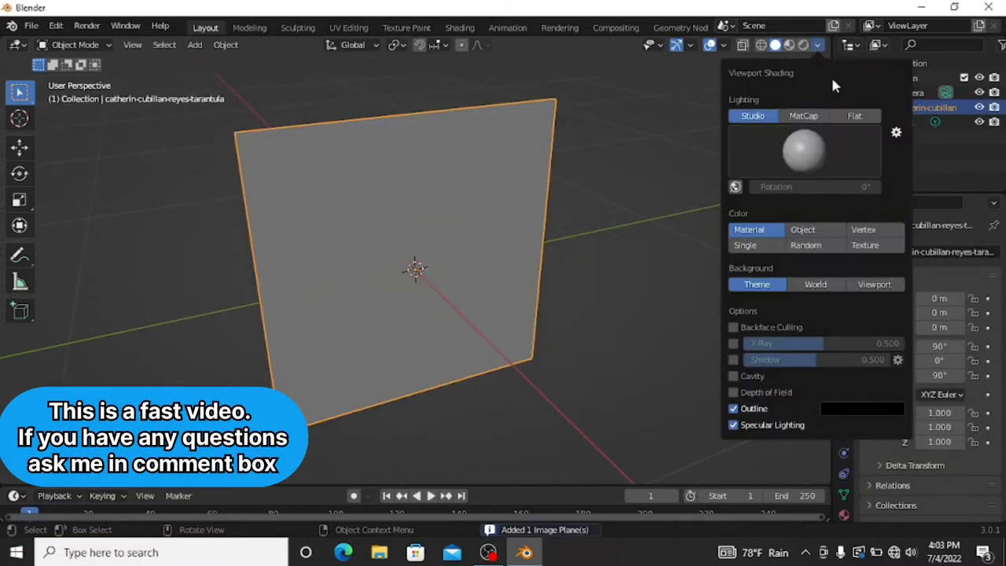
{"action": "left_click", "coordinate": [864, 245]}
{"action": "left_click", "coordinate": [802, 112]}
{"action": "left_click_drag", "start_coordinate": [803, 111], "coordinate": [785, 118]}
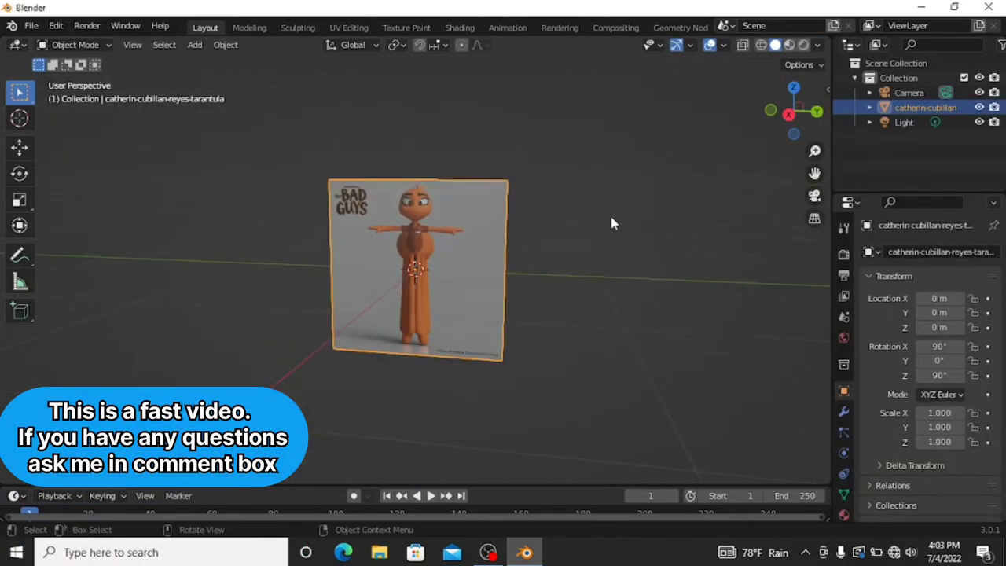
From the right view, move the image plane along Y to -1.7311.
{"action": "left_click", "coordinate": [788, 114]}
{"action": "key", "text": "g"}
{"action": "key", "text": "y"}
{"action": "left_click", "coordinate": [475, 222]}
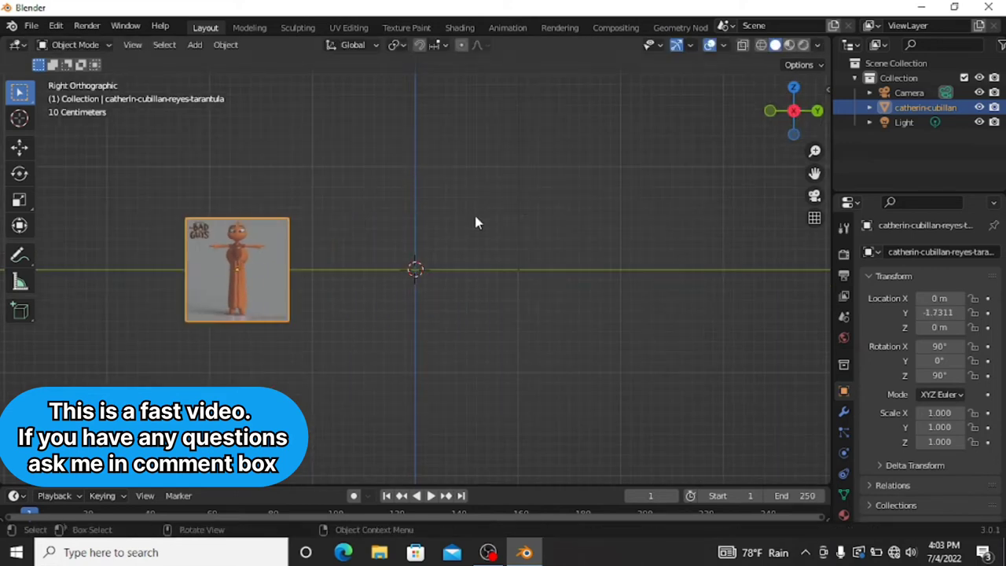
Save the project as untitled.blend and return to a perspective view.
{"action": "key", "text": "ctrl+s"}
{"action": "left_click", "coordinate": [711, 476]}
{"action": "scroll", "coordinate": [450, 243], "scroll_direction": "up", "scroll_amount": 2}
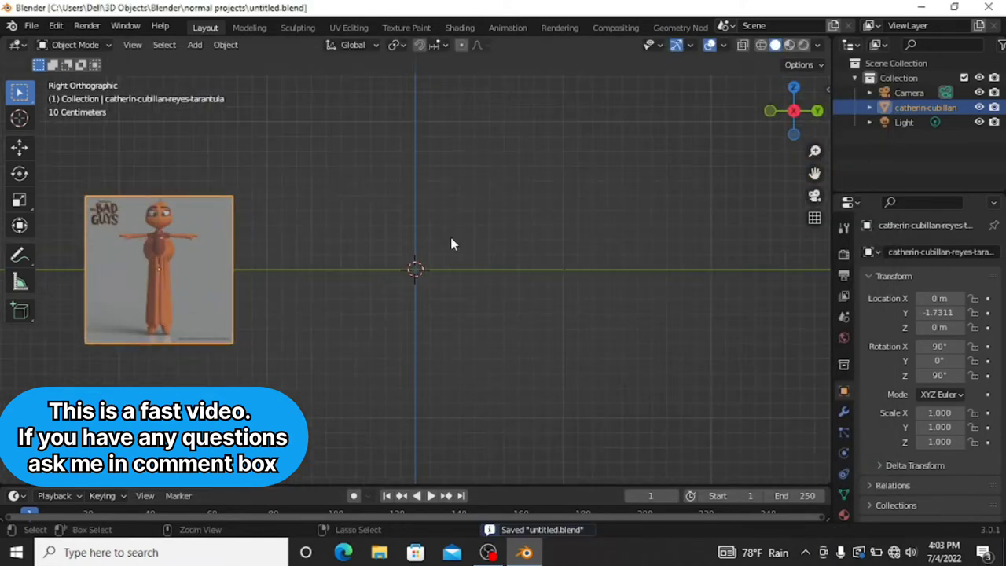
{"action": "scroll", "coordinate": [450, 244], "scroll_direction": "up", "scroll_amount": 2}
{"action": "scroll", "coordinate": [450, 244], "scroll_direction": "down", "scroll_amount": 3}
{"action": "scroll", "coordinate": [605, 200], "scroll_direction": "up", "scroll_amount": 1}
{"action": "scroll", "coordinate": [605, 200], "scroll_direction": "up", "scroll_amount": 2}
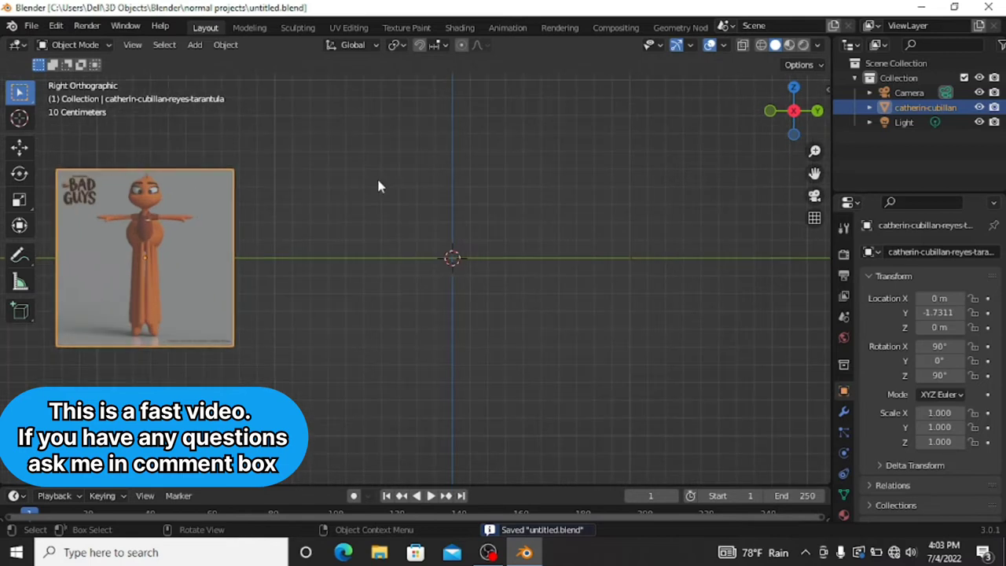
{"action": "left_click_drag", "start_coordinate": [791, 110], "coordinate": [498, 271]}
Add a UV sphere scaled to about 0.316 and center the view on it.
{"action": "key", "text": "shift+a"}
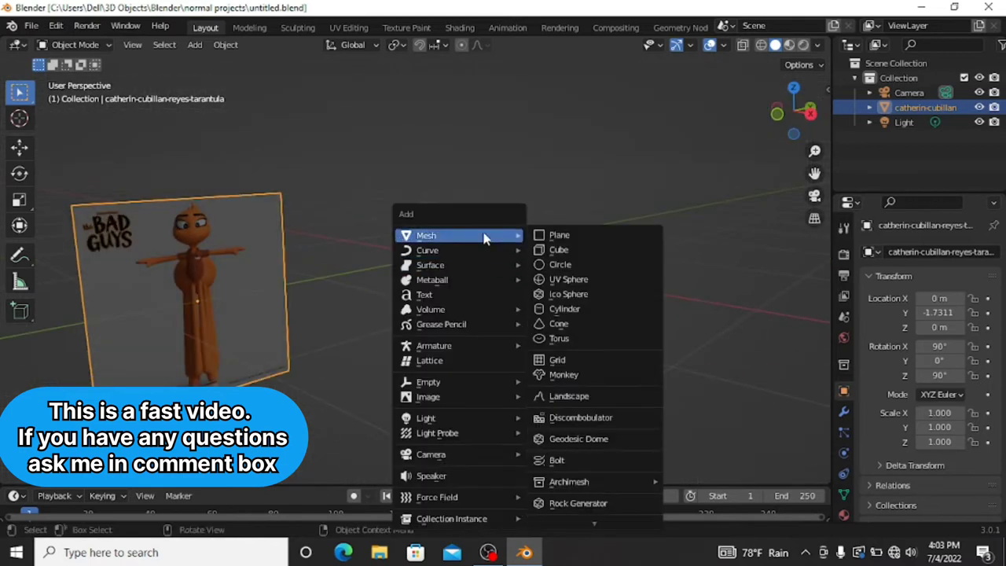
{"action": "left_click", "coordinate": [561, 281]}
{"action": "key", "text": "s"}
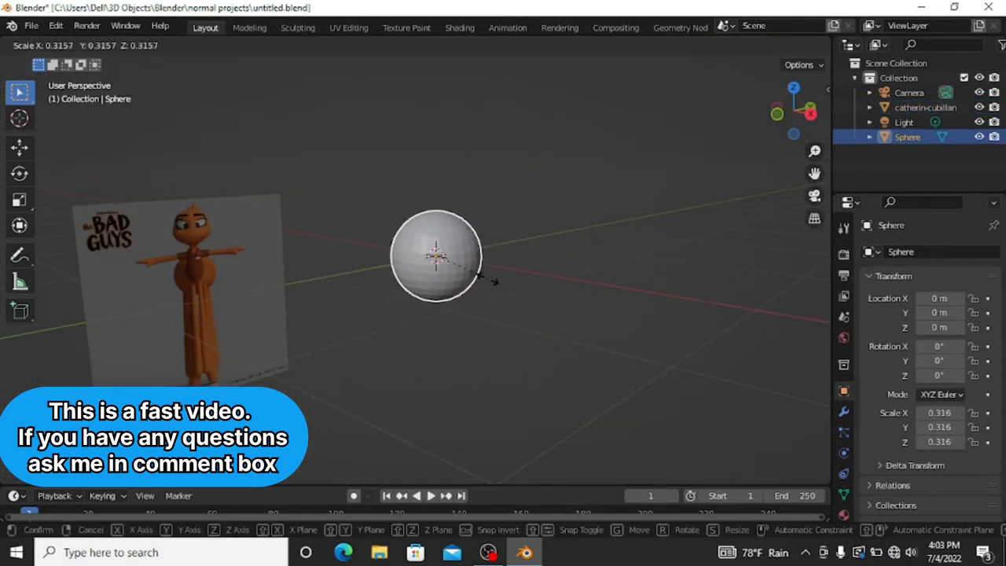
{"action": "left_click", "coordinate": [476, 278]}
{"action": "key", "text": "KP_Decimal"}
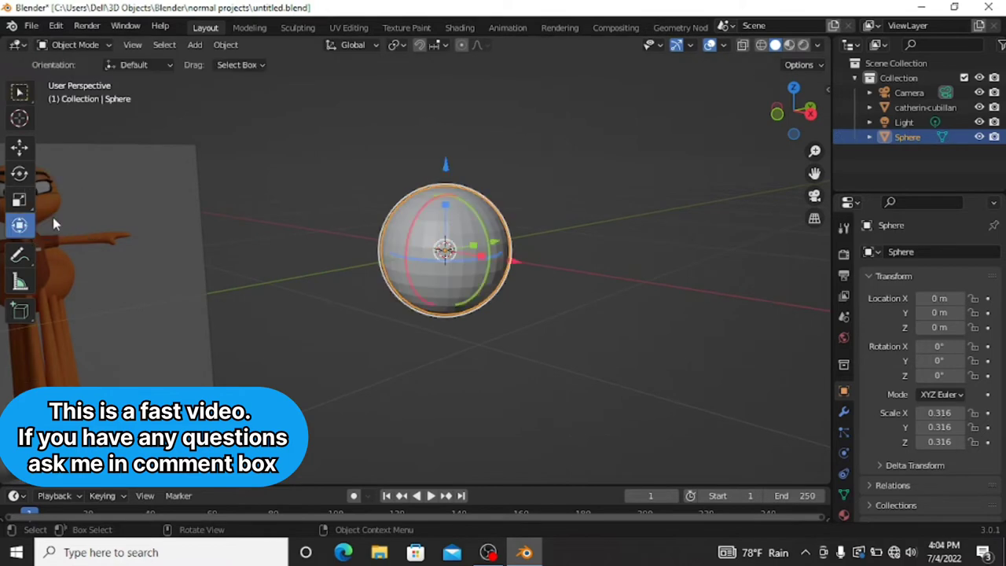
Rotate the sphere 90° around Y and stretch it into an egg shape.
{"action": "left_click_drag", "start_coordinate": [472, 211], "coordinate": [472, 225]}
{"action": "left_click", "coordinate": [773, 118]}
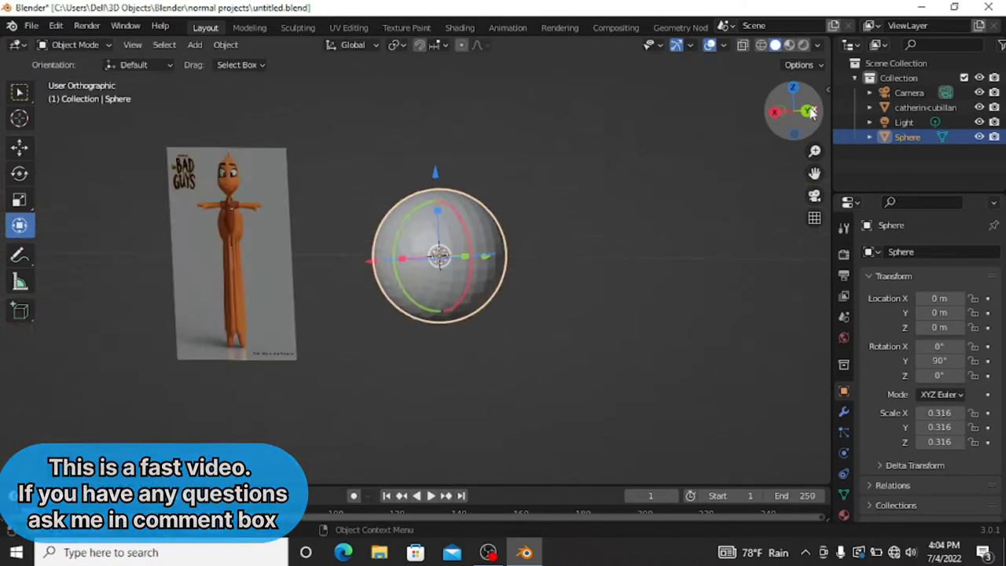
{"action": "left_click_drag", "start_coordinate": [377, 259], "coordinate": [393, 232]}
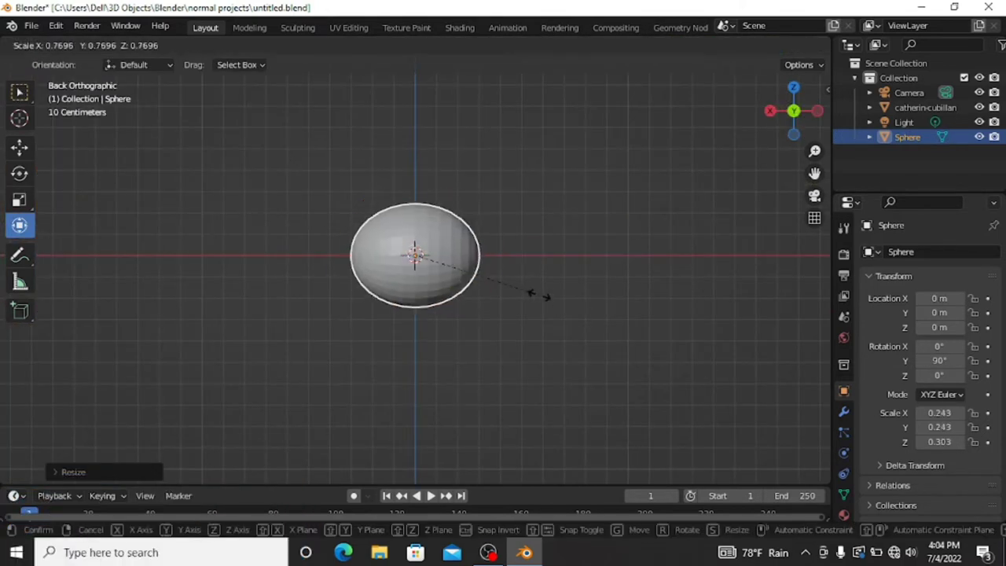
{"action": "left_click_drag", "start_coordinate": [419, 293], "coordinate": [414, 291]}
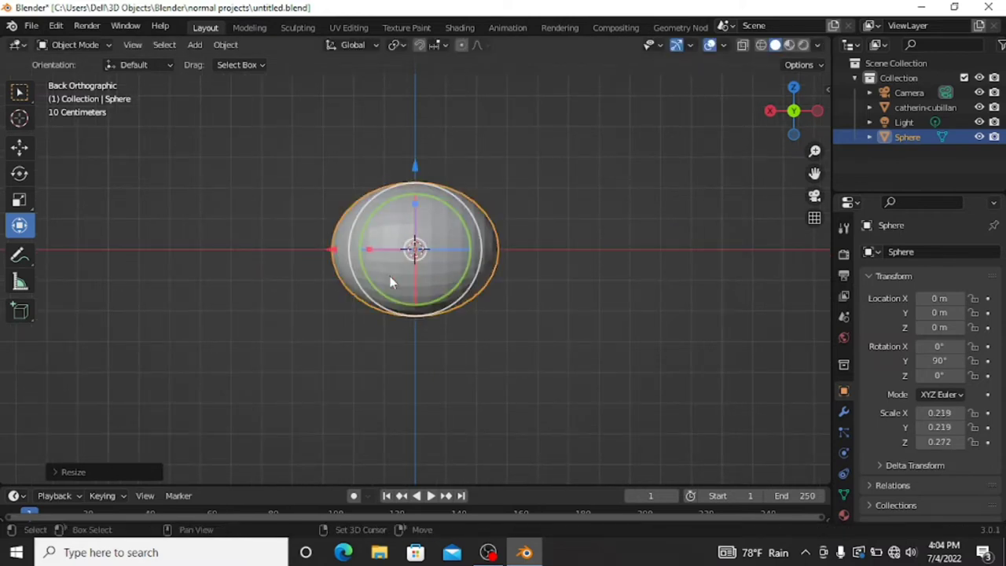
Duplicate the sphere as a smaller copy on the left, then tilt and raise the larger one.
{"action": "key", "text": "shift+d"}
{"action": "left_click", "coordinate": [269, 245]}
{"action": "left_click_drag", "start_coordinate": [269, 244], "coordinate": [366, 287]}
{"action": "left_click", "coordinate": [437, 249]}
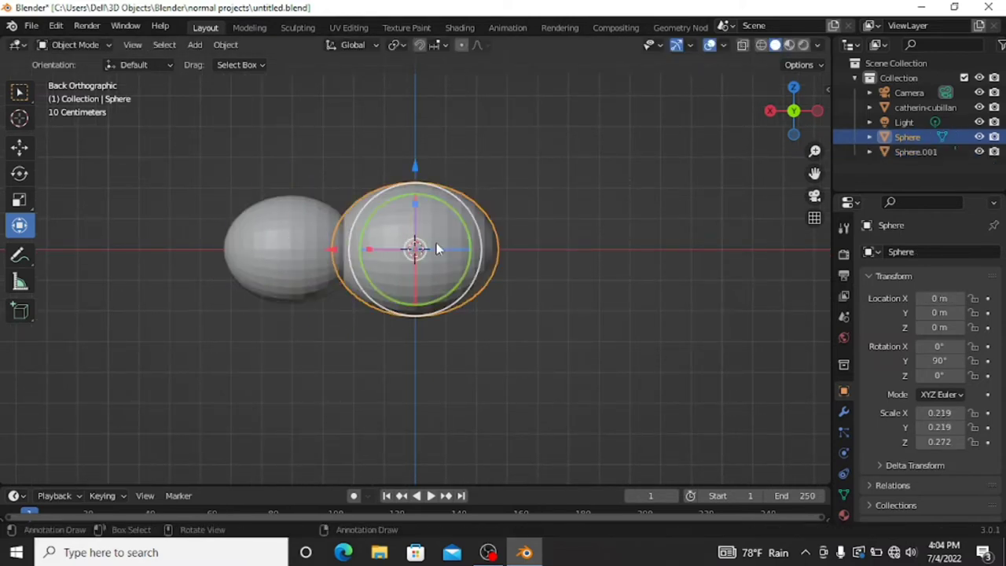
{"action": "mouse_move", "coordinate": [378, 202]}
{"action": "left_mouse_down"}
{"action": "mouse_move", "coordinate": [413, 176]}
{"action": "mouse_move", "coordinate": [411, 149]}
{"action": "left_mouse_up"}
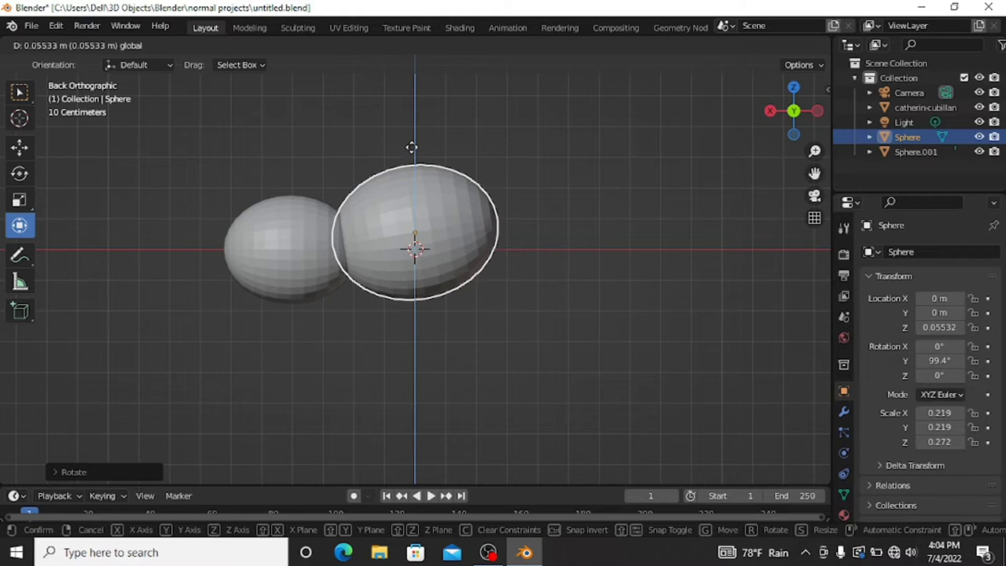
{"action": "left_click", "coordinate": [691, 149]}
Select the larger sphere and Sphere.001 and view them from the right side.
{"action": "left_click", "coordinate": [429, 220]}
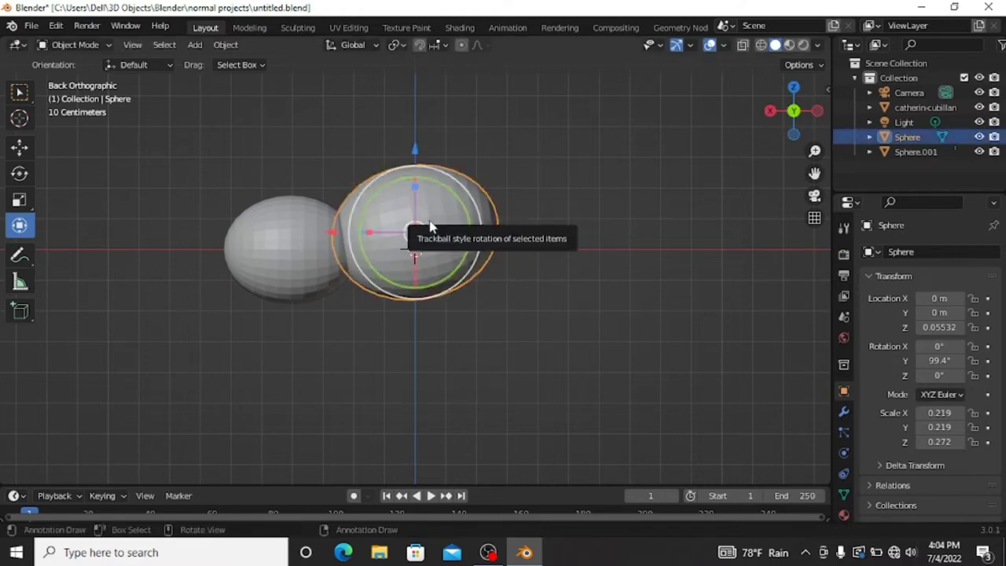
{"action": "left_click", "coordinate": [292, 252]}
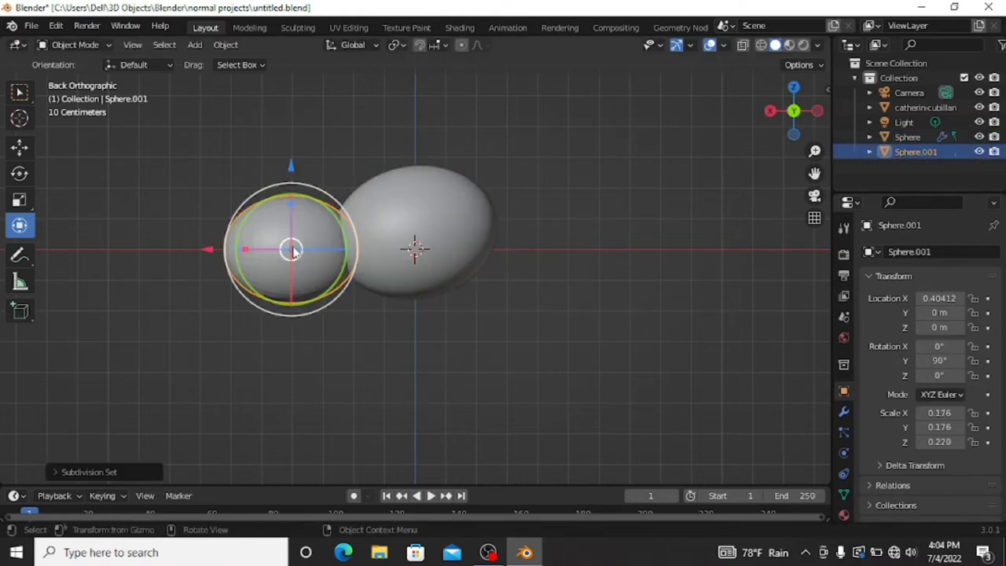
{"action": "left_click", "coordinate": [770, 111]}
{"action": "scroll", "coordinate": [633, 243], "scroll_direction": "up", "scroll_amount": 4}
{"action": "key", "text": "shift+a"}
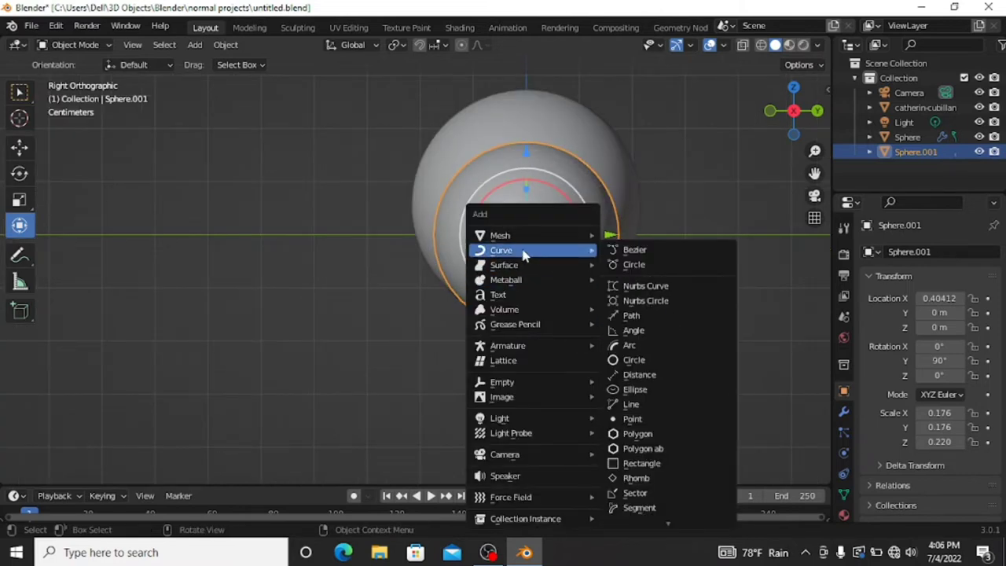
Add a Single Vert object and place it below the spheres.
{"action": "scroll", "coordinate": [650, 519], "scroll_direction": "down", "scroll_amount": 5}
{"action": "left_click", "coordinate": [786, 375]}
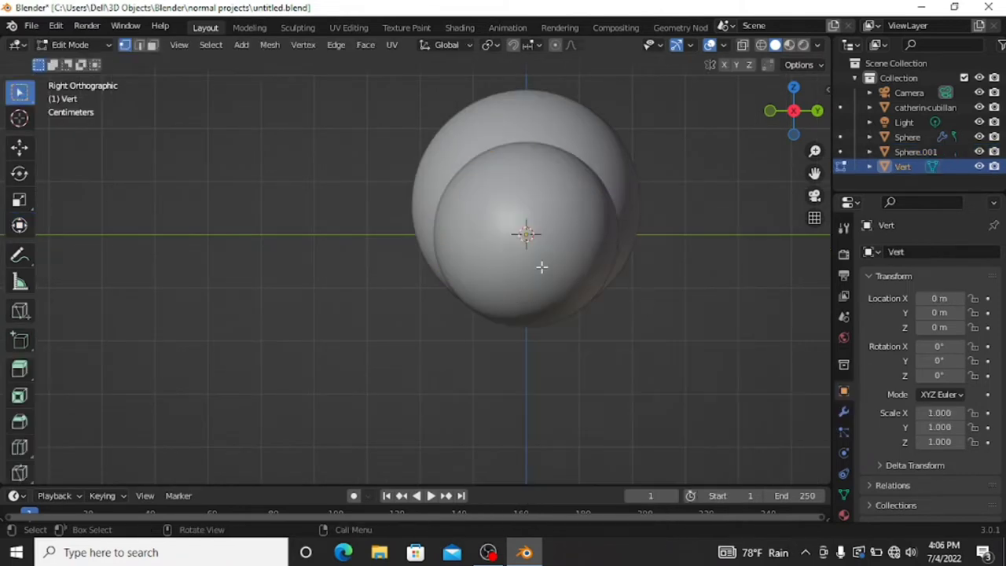
{"action": "key", "text": "Tab"}
{"action": "key", "text": "g"}
{"action": "key", "text": "z"}
{"action": "left_click", "coordinate": [521, 364]}
{"action": "key", "text": "g"}
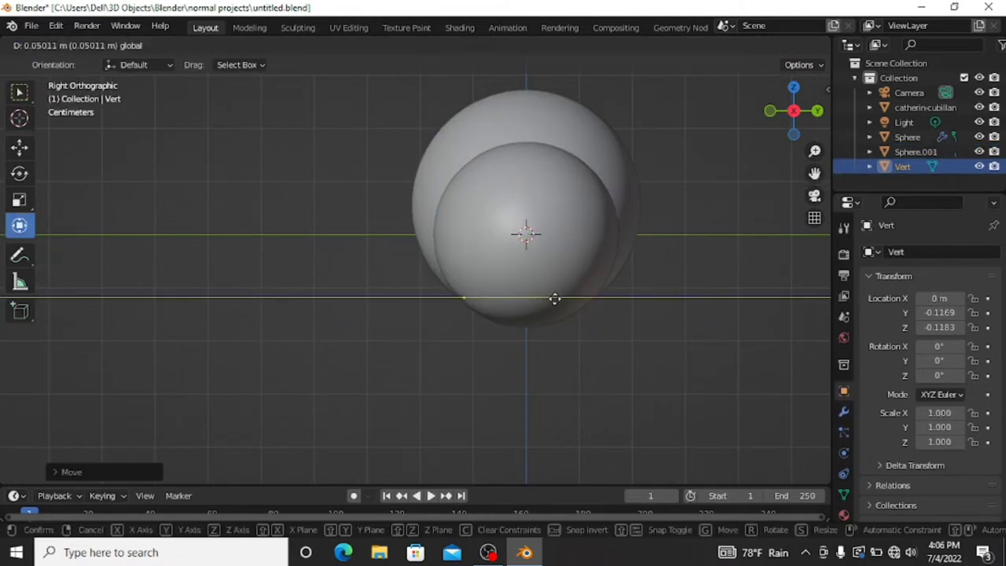
{"action": "left_click", "coordinate": [555, 296]}
Raise both body spheres and rescale them.
{"action": "scroll", "coordinate": [568, 180], "scroll_direction": "down", "scroll_amount": 1}
{"action": "left_click_drag", "start_coordinate": [569, 180], "coordinate": [502, 259]}
{"action": "key", "text": "g"}
{"action": "left_click", "coordinate": [498, 427]}
{"action": "scroll", "coordinate": [656, 225], "scroll_direction": "down", "scroll_amount": 2}
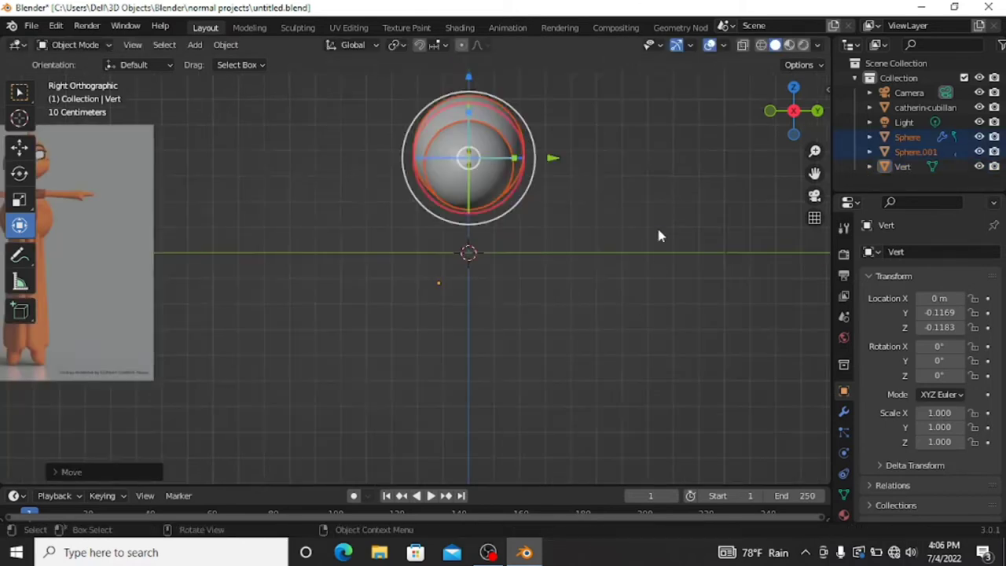
{"action": "key", "text": "s"}
{"action": "left_click", "coordinate": [631, 225]}
Raise the vertex object along Z and recentre the view.
{"action": "key", "text": "g"}
{"action": "key", "text": "z"}
{"action": "left_click", "coordinate": [433, 287]}
{"action": "middle_click_drag", "start_coordinate": [433, 288], "coordinate": [426, 139], "text": "shift"}
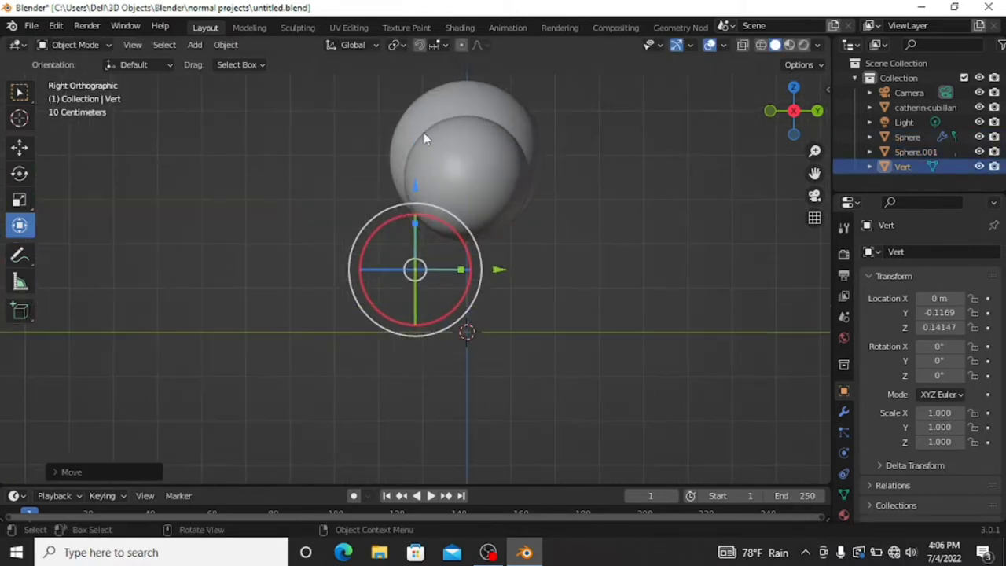
Lower the spheres, set the vertex just under them, and extrude a bent leg path.
{"action": "left_click", "coordinate": [468, 82]}
{"action": "key", "text": "g"}
{"action": "left_click", "coordinate": [413, 271]}
{"action": "left_click", "coordinate": [413, 271]}
{"action": "key", "text": "g"}
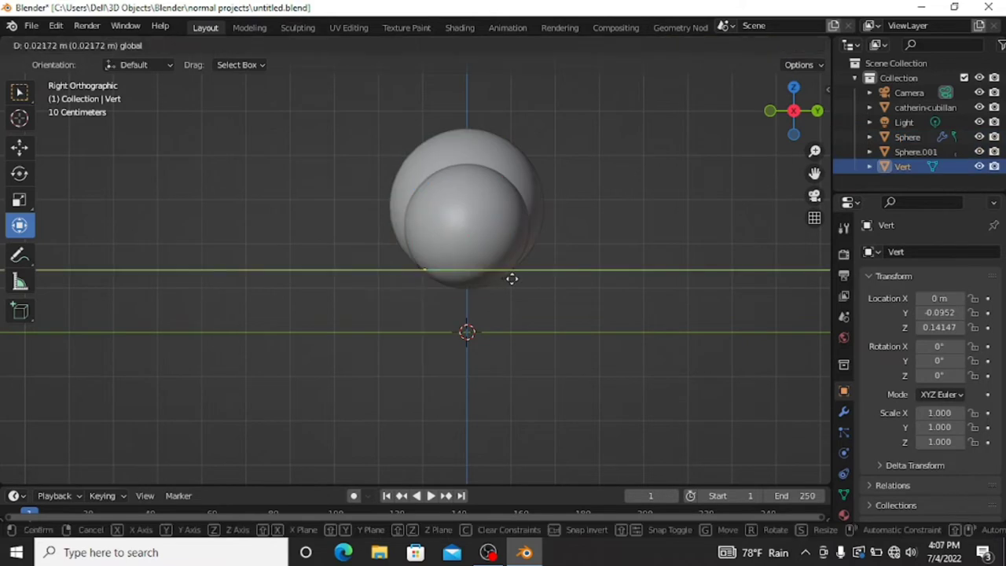
{"action": "left_click", "coordinate": [429, 205]}
{"action": "key", "text": "Tab"}
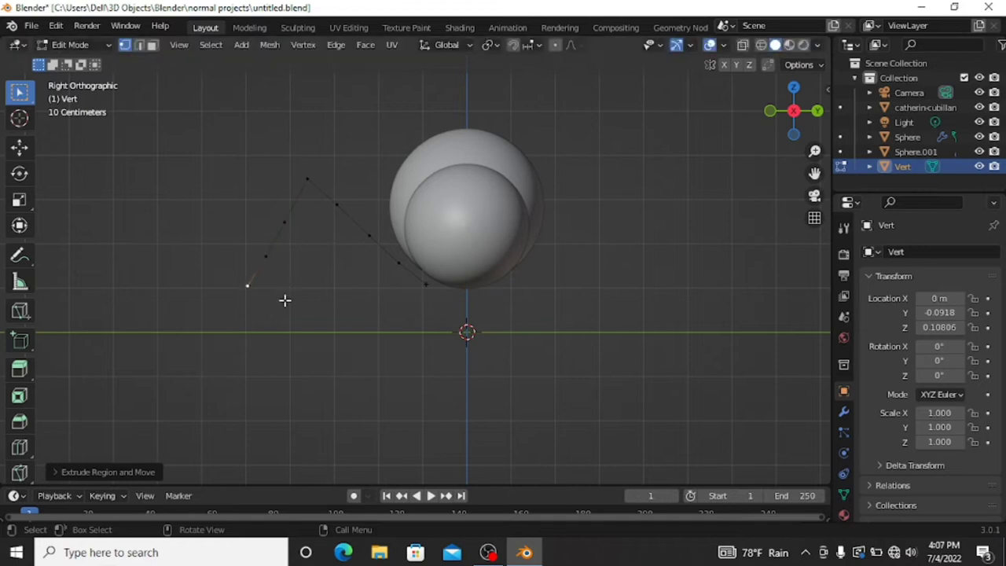
{"action": "key", "text": "Tab"}
Add a Skin modifier to the leg line and make the whole skin thinner.
{"action": "left_click", "coordinate": [843, 411]}
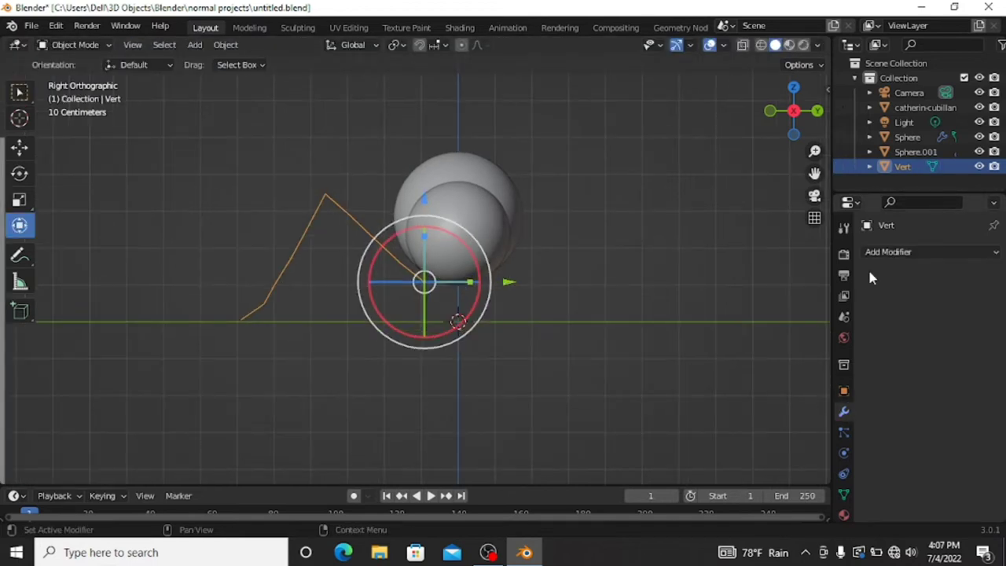
{"action": "left_click", "coordinate": [888, 249]}
{"action": "left_click", "coordinate": [712, 482]}
{"action": "key", "text": "Tab"}
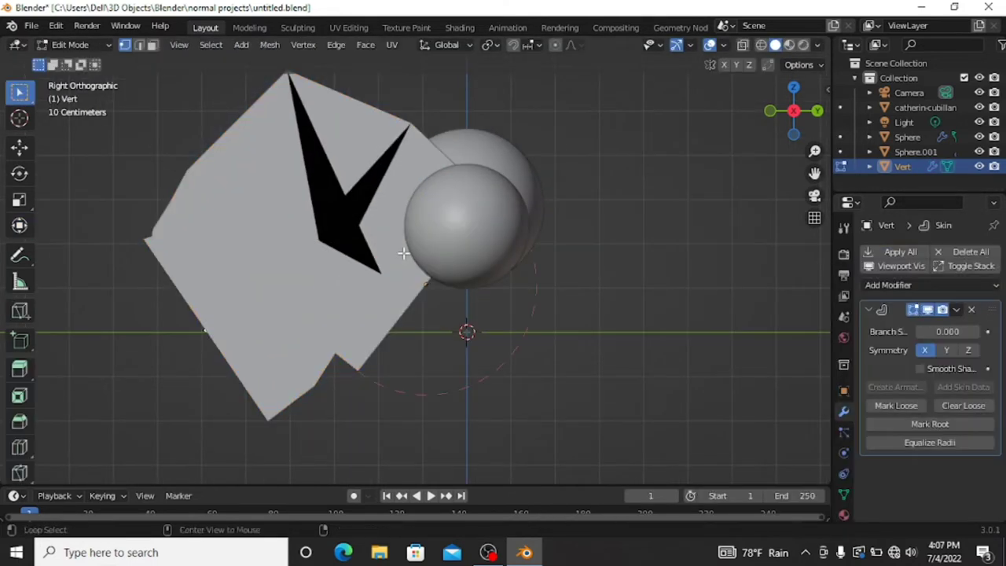
{"action": "key", "text": "a"}
{"action": "key", "text": "s"}
{"action": "left_click", "coordinate": [336, 251]}
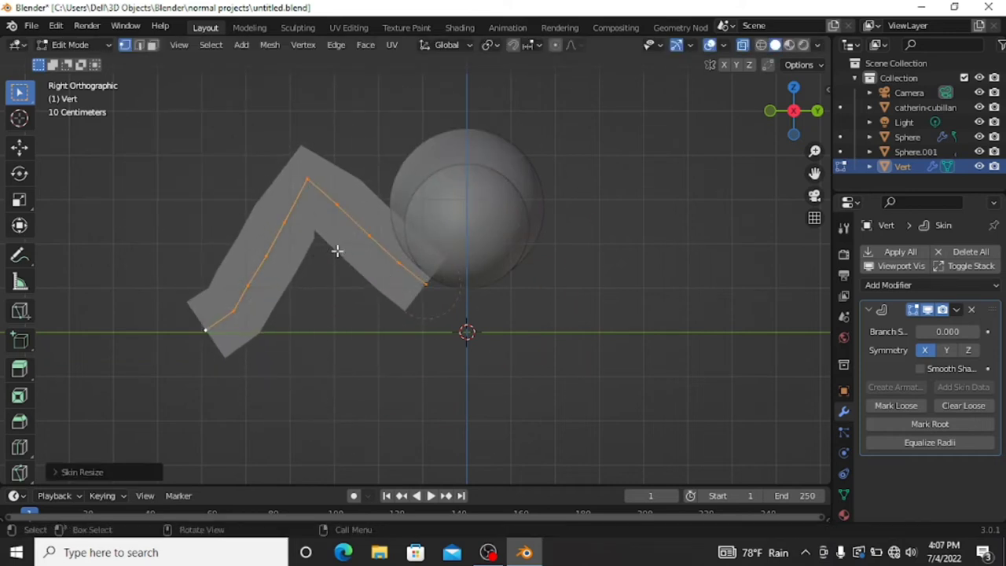
{"action": "key", "text": "Tab"}
Add a level-5 subdivision, shade smooth, and thin the leg tube further.
{"action": "key", "text": "ctrl+5"}
{"action": "key", "text": "Tab"}
{"action": "scroll", "coordinate": [357, 243], "scroll_direction": "up", "scroll_amount": 2}
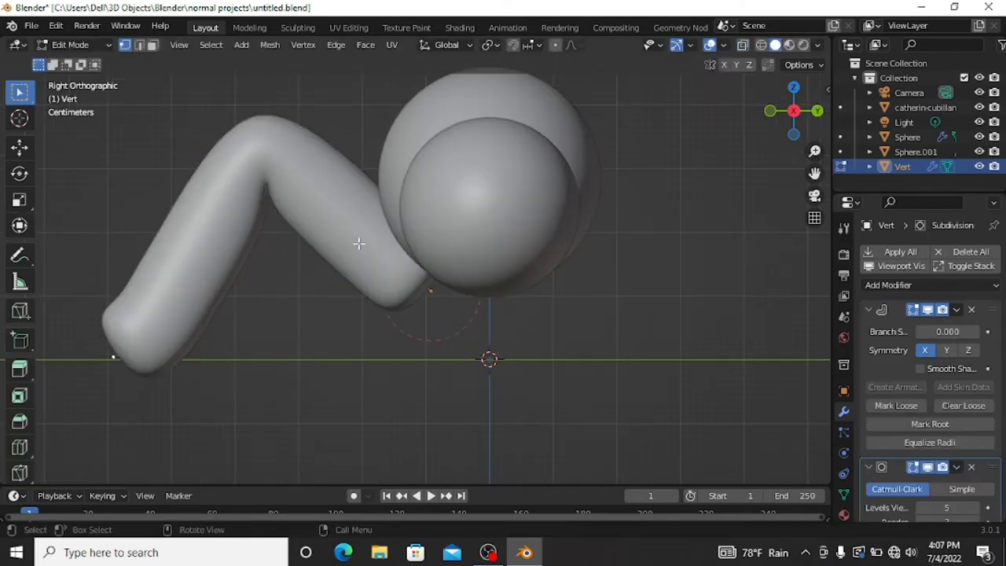
{"action": "key", "text": "ctrl+a"}
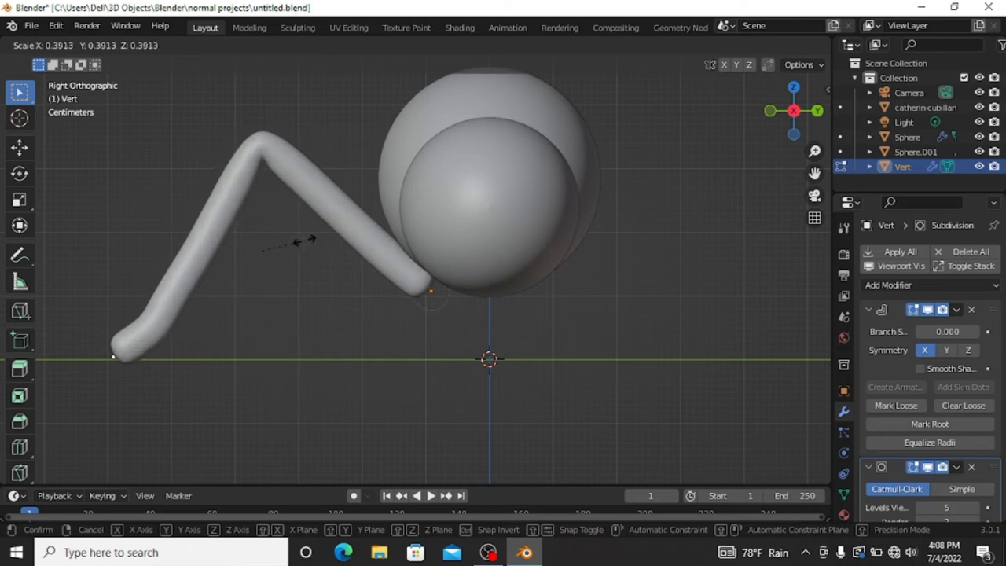
{"action": "left_click", "coordinate": [309, 239]}
{"action": "key", "text": "Tab"}
{"action": "scroll", "coordinate": [425, 281], "scroll_direction": "down", "scroll_amount": 3}
Taper a section of the leg with Skin Resize, leaving the end vertex unchanged.
{"action": "key", "text": "Tab"}
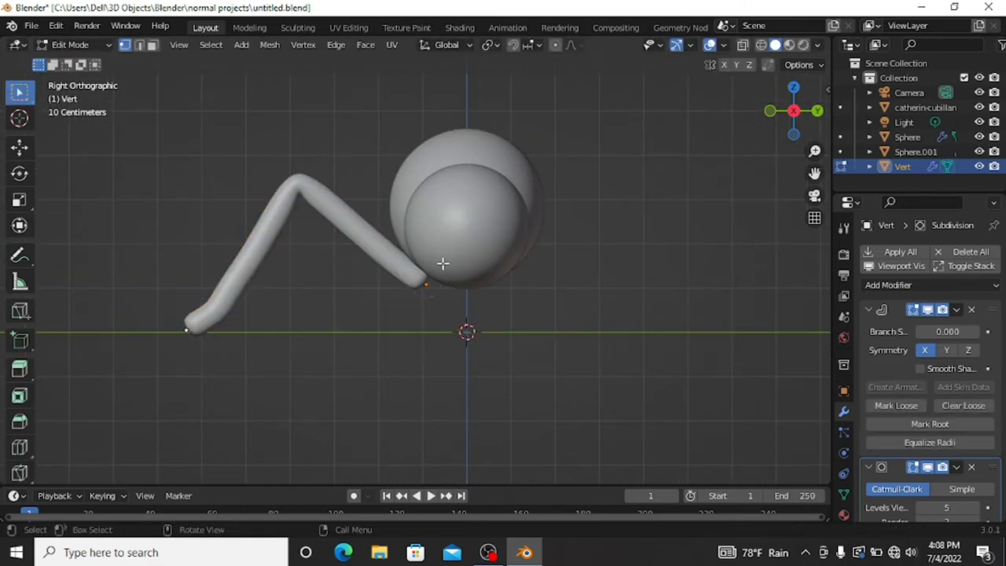
{"action": "scroll", "coordinate": [443, 304], "scroll_direction": "up", "scroll_amount": 4}
{"action": "scroll", "coordinate": [442, 304], "scroll_direction": "down", "scroll_amount": 2}
{"action": "left_click", "coordinate": [265, 322]}
{"action": "scroll", "coordinate": [212, 270], "scroll_direction": "down", "scroll_amount": 1}
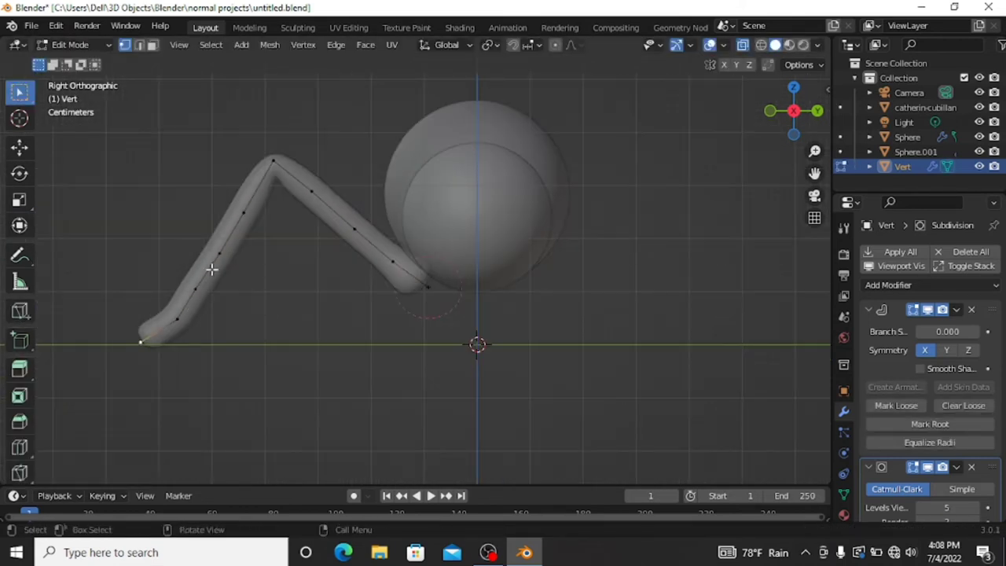
{"action": "key", "text": "ctrl+a"}
{"action": "left_click", "coordinate": [289, 257]}
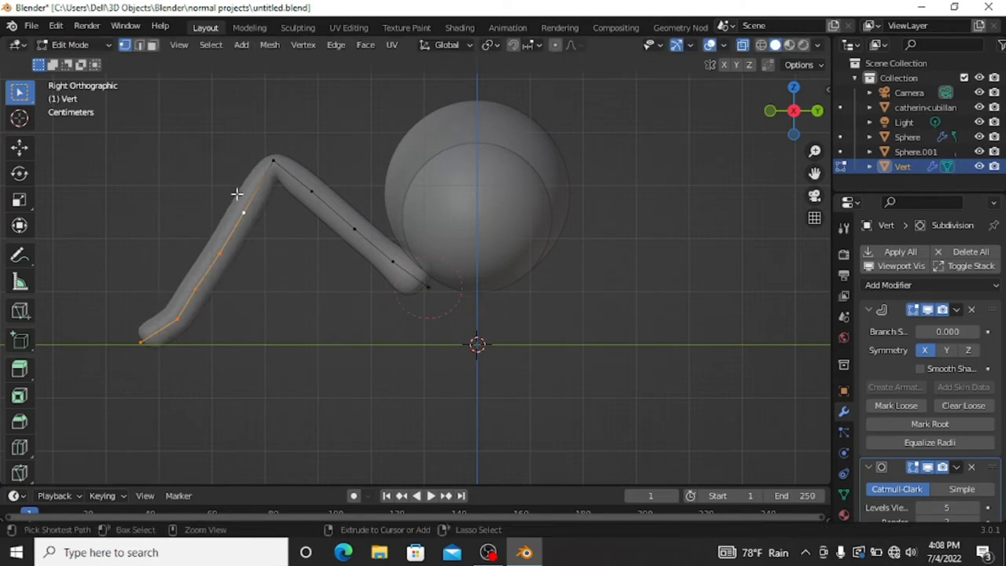
{"action": "key", "text": "ctrl+a"}
{"action": "left_click", "coordinate": [282, 224]}
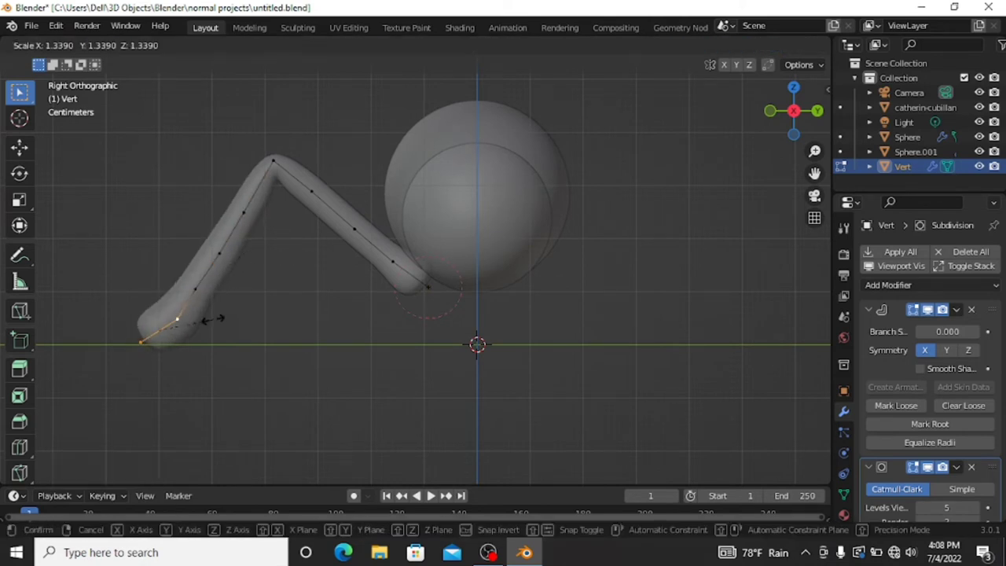
{"action": "key", "text": "Tab"}
Raise, rotate and move the leg so its end meets the spider body.
{"action": "mouse_move", "coordinate": [430, 208]}
{"action": "left_mouse_down"}
{"action": "mouse_move", "coordinate": [430, 188]}
{"action": "mouse_move", "coordinate": [427, 201]}
{"action": "left_mouse_up"}
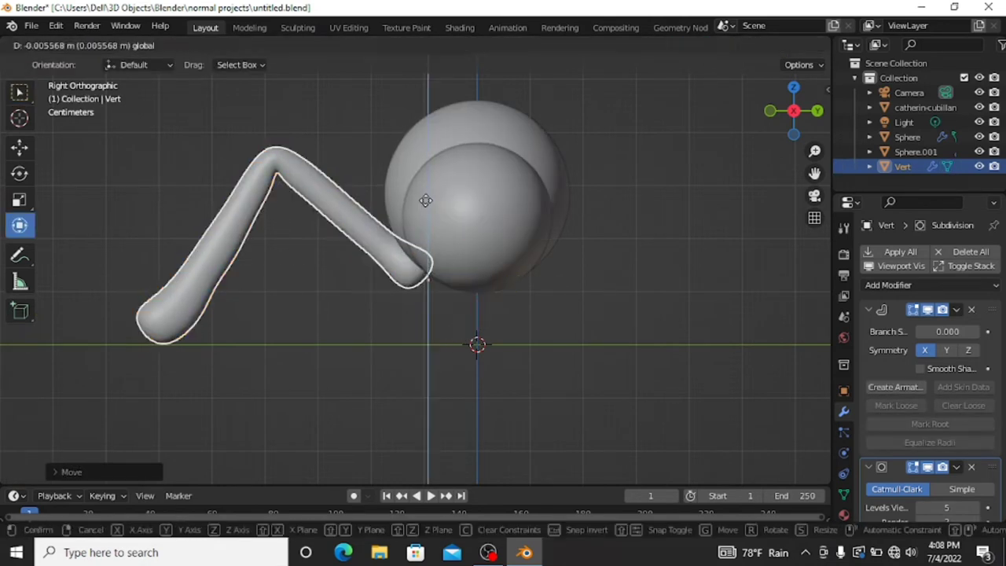
{"action": "left_click_drag", "start_coordinate": [427, 280], "coordinate": [476, 262]}
{"action": "left_click_drag", "start_coordinate": [429, 197], "coordinate": [429, 192]}
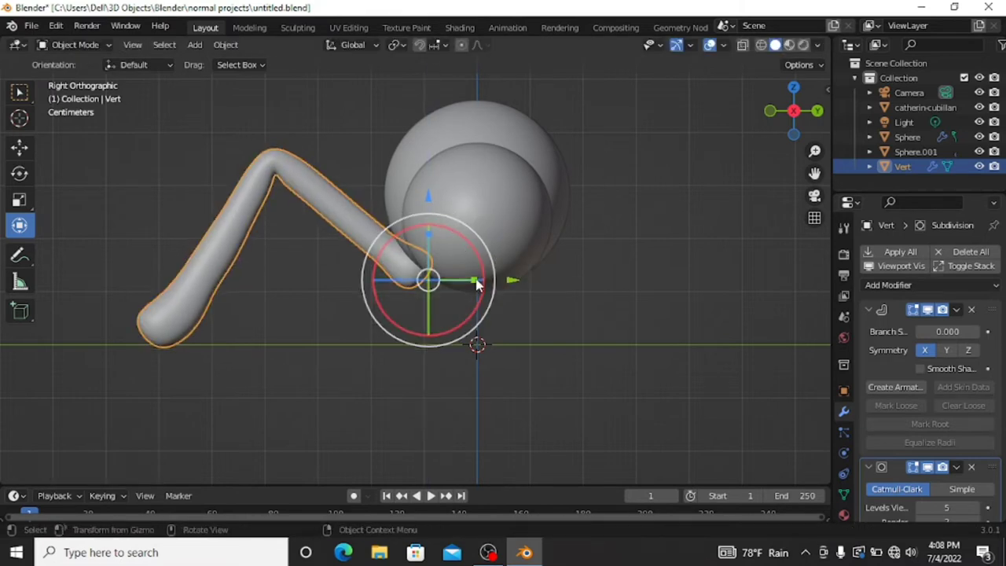
{"action": "key", "text": "Tab"}
Move the leg right and make two duplicates of it along the X axis.
{"action": "left_click", "coordinate": [387, 314]}
{"action": "key", "text": "Tab"}
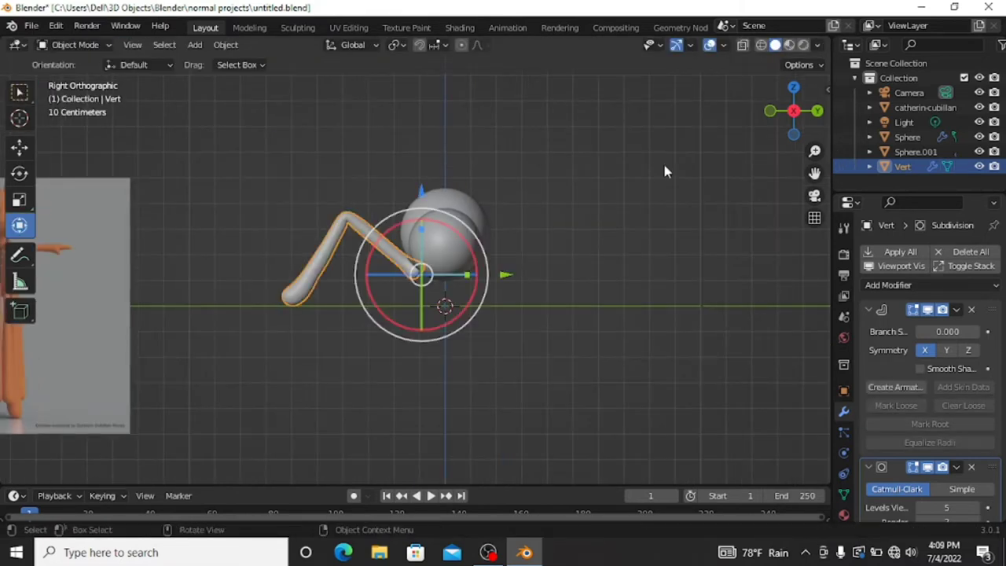
{"action": "left_click", "coordinate": [793, 87]}
{"action": "left_click_drag", "start_coordinate": [511, 254], "coordinate": [691, 259]}
{"action": "key", "text": "shift+d"}
{"action": "key", "text": "x"}
{"action": "left_click", "coordinate": [630, 344]}
{"action": "key", "text": "shift+d"}
{"action": "key", "text": "x"}
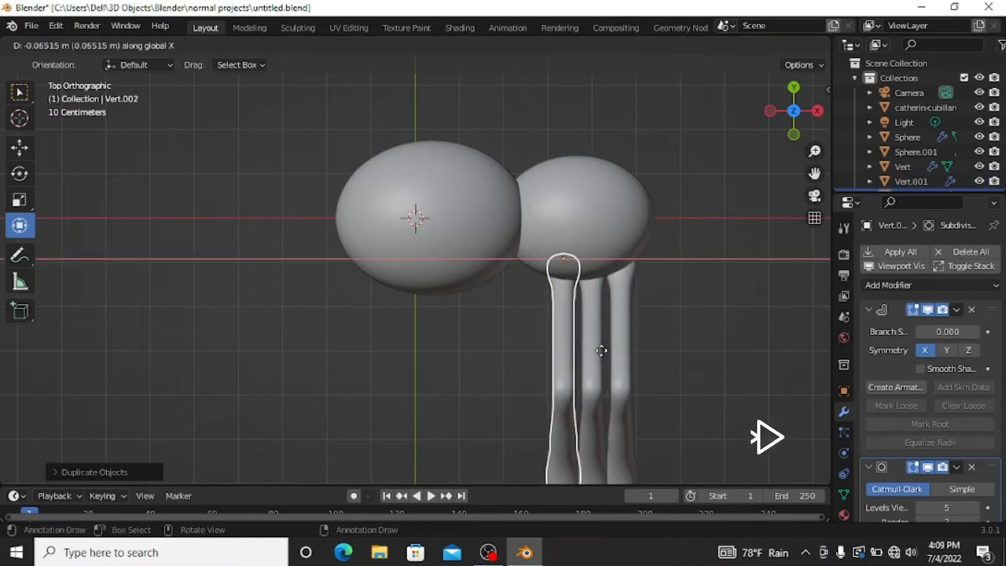
{"action": "left_click", "coordinate": [570, 355]}
In top view, rotate the original, second and third legs outward into diagonals.
{"action": "middle_click_drag", "start_coordinate": [569, 355], "coordinate": [628, 314]}
{"action": "key", "text": "7"}
{"action": "left_click", "coordinate": [617, 314]}
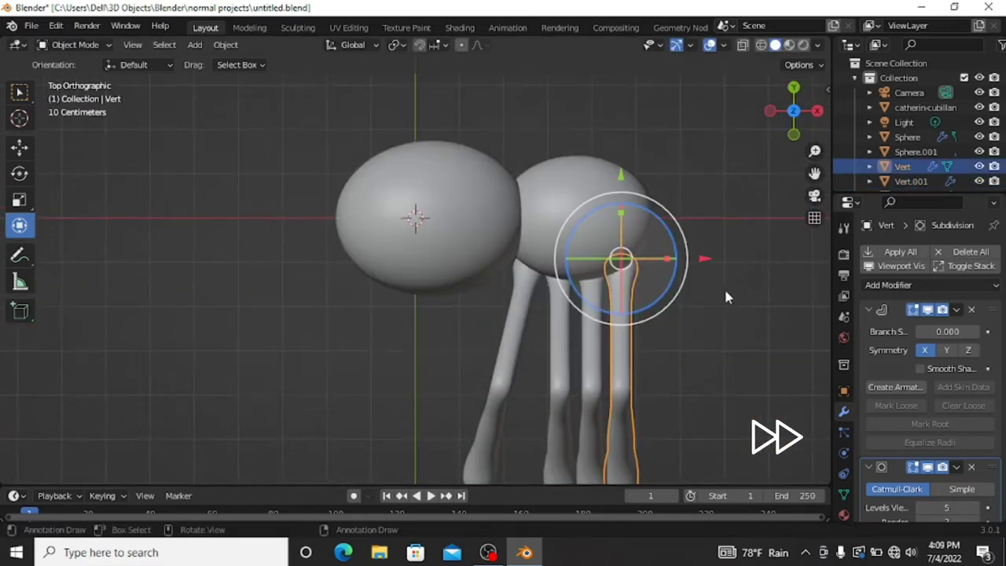
{"action": "scroll", "coordinate": [723, 286], "scroll_direction": "up", "scroll_amount": 2}
{"action": "middle_click_drag", "start_coordinate": [723, 286], "coordinate": [655, 165], "text": "shift"}
{"action": "left_click_drag", "start_coordinate": [525, 244], "coordinate": [399, 314]}
{"action": "left_click", "coordinate": [440, 377]}
{"action": "mouse_move", "coordinate": [487, 236]}
{"action": "left_mouse_down"}
{"action": "mouse_move", "coordinate": [491, 249]}
{"action": "mouse_move", "coordinate": [432, 296]}
{"action": "left_mouse_up"}
{"action": "key", "text": "shift+d"}
{"action": "left_click", "coordinate": [521, 270]}
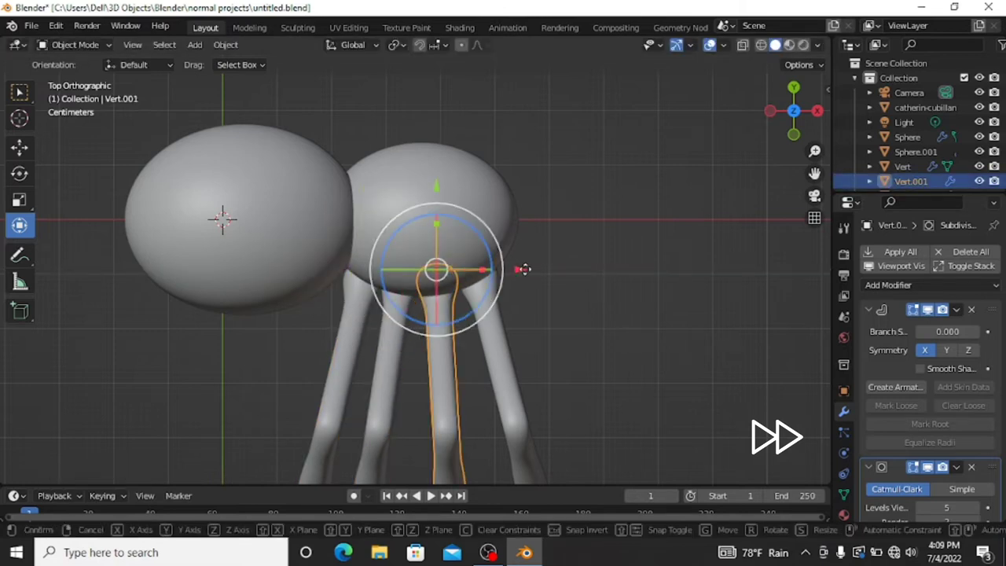
{"action": "left_click_drag", "start_coordinate": [521, 270], "coordinate": [488, 275]}
Check the leg placement from the side, briefly starting and cancelling a front-sphere resize.
{"action": "key", "text": "3"}
{"action": "left_click", "coordinate": [337, 337]}
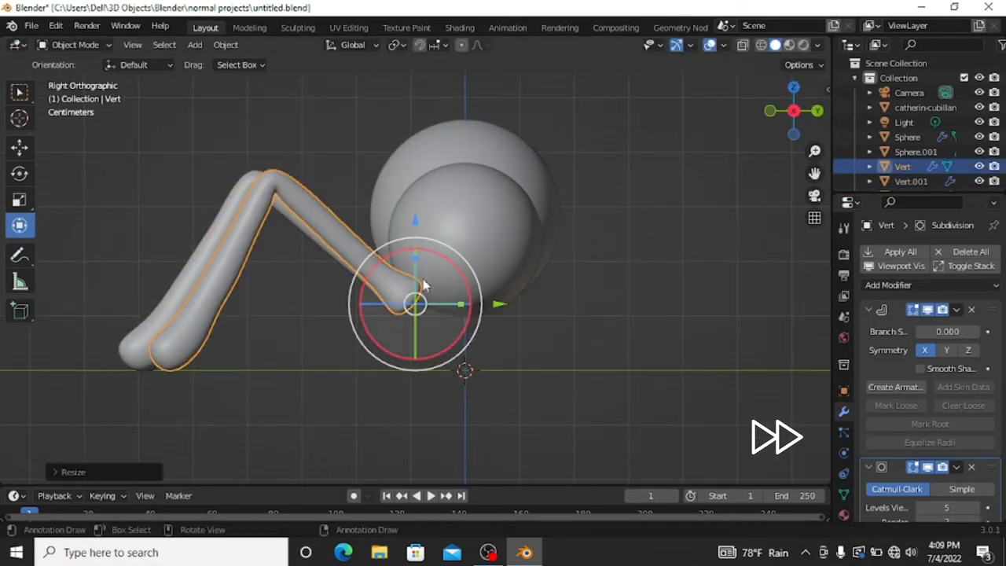
{"action": "middle_click_drag", "start_coordinate": [464, 366], "coordinate": [289, 285]}
{"action": "key", "text": "3"}
{"action": "left_click_drag", "start_coordinate": [794, 110], "coordinate": [809, 117]}
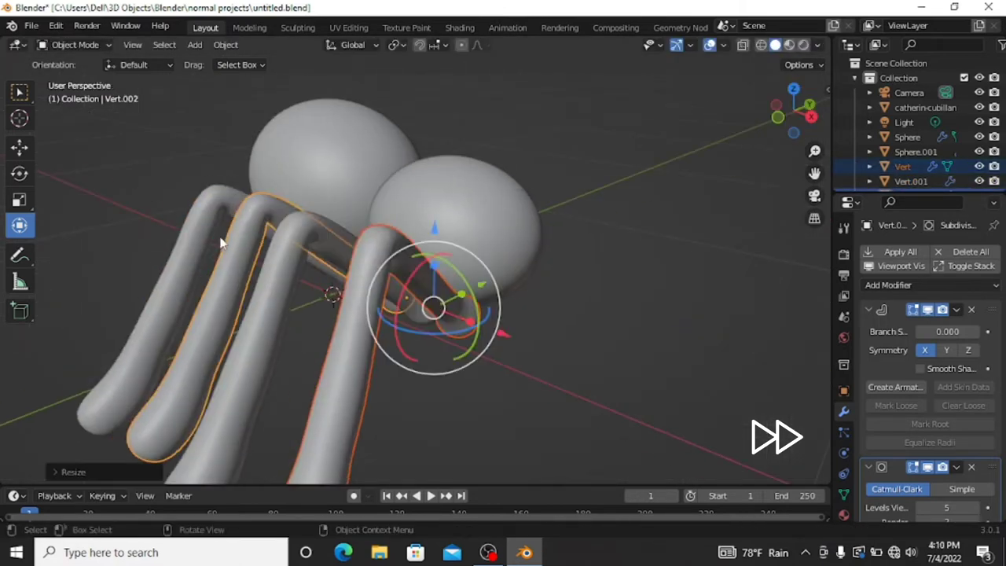
{"action": "key", "text": "3"}
{"action": "left_click", "coordinate": [496, 197]}
{"action": "key", "text": "s"}
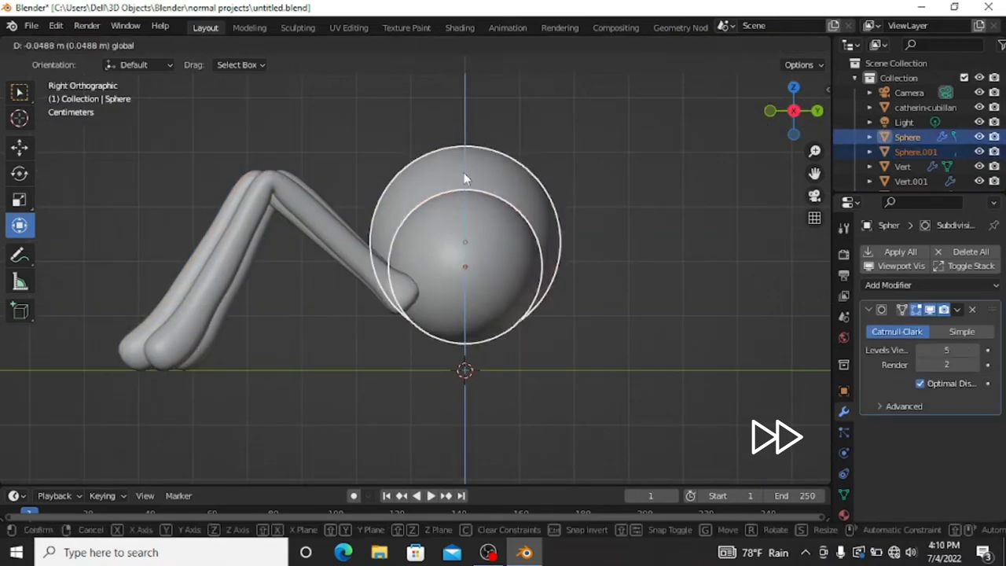
{"action": "key", "text": "Escape"}
{"action": "left_click", "coordinate": [649, 238]}
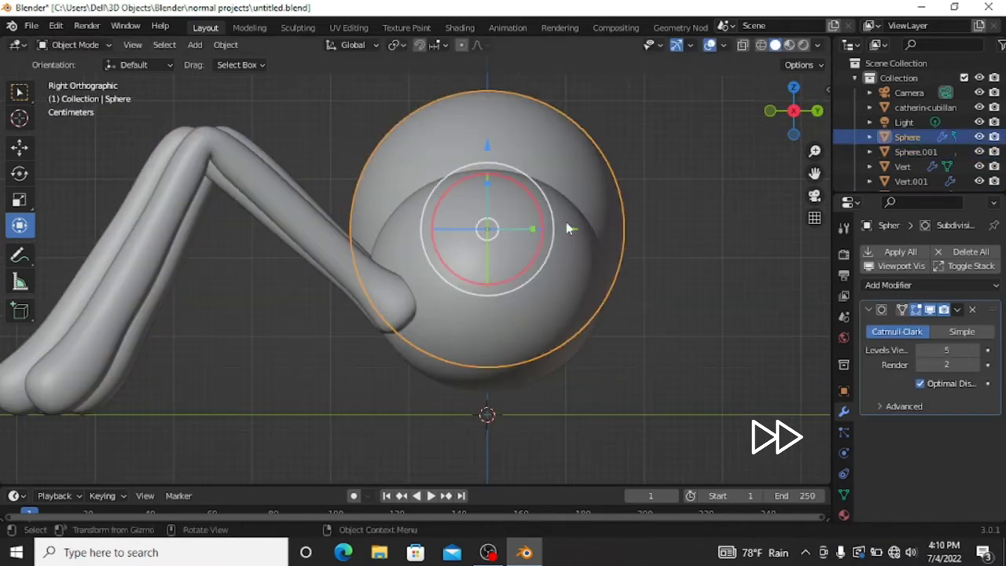
Move the selected legs right against the body, then orbit to review the whole spider.
{"action": "left_click", "coordinate": [397, 302]}
{"action": "key", "text": "g"}
{"action": "left_click", "coordinate": [332, 298]}
{"action": "key", "text": "g"}
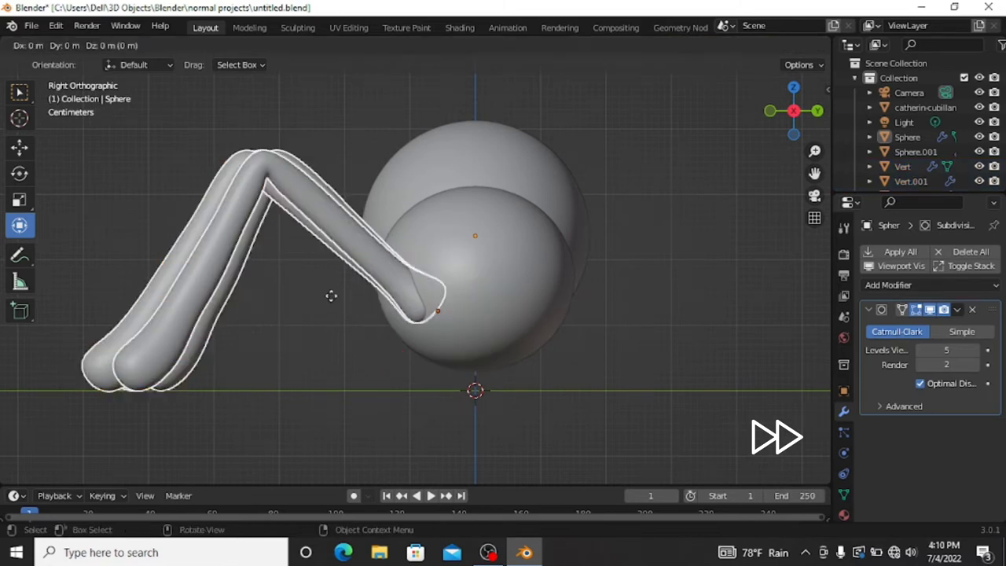
{"action": "left_click", "coordinate": [756, 316]}
{"action": "scroll", "coordinate": [743, 339], "scroll_direction": "down", "scroll_amount": 3}
{"action": "scroll", "coordinate": [579, 302], "scroll_direction": "up", "scroll_amount": 2}
{"action": "scroll", "coordinate": [681, 337], "scroll_direction": "up", "scroll_amount": 5}
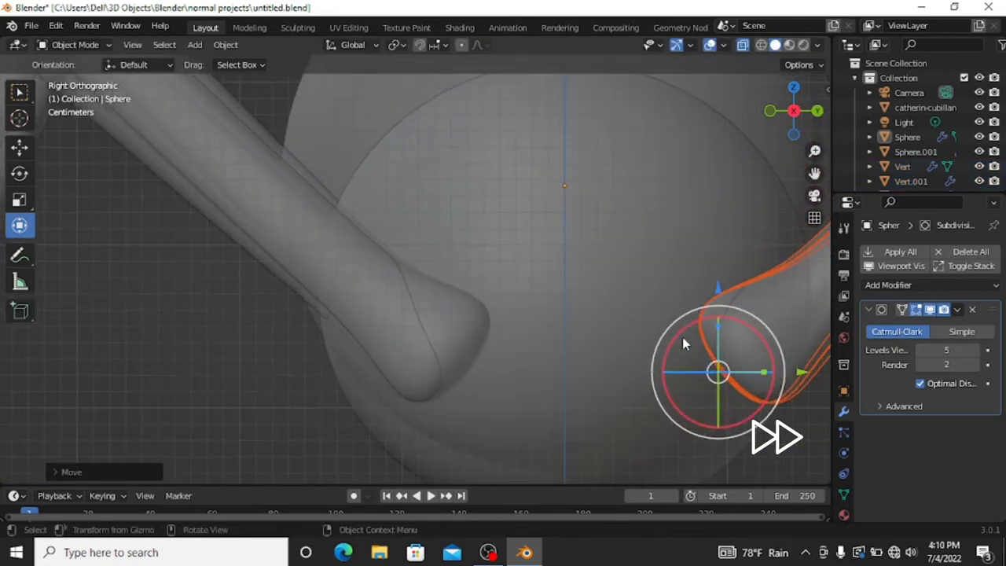
{"action": "middle_click_drag", "start_coordinate": [682, 337], "coordinate": [702, 351], "text": "shift"}
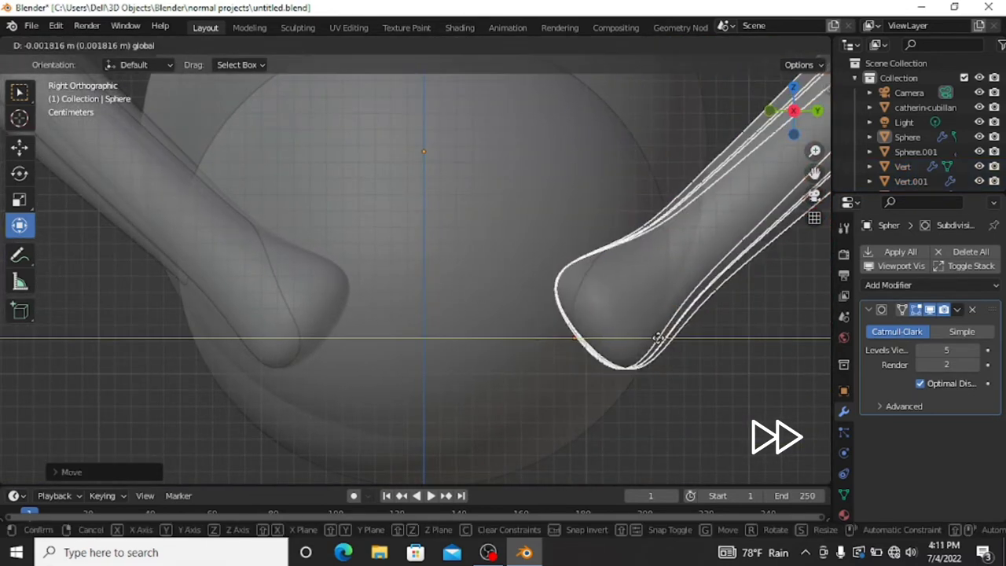
{"action": "scroll", "coordinate": [612, 345], "scroll_direction": "down", "scroll_amount": 5}
{"action": "middle_click_drag", "start_coordinate": [752, 202], "coordinate": [675, 251]}
{"action": "mouse_move", "coordinate": [549, 314]}
{"action": "middle_mouse_down"}
{"action": "mouse_move", "coordinate": [561, 325]}
{"action": "mouse_move", "coordinate": [532, 274]}
{"action": "middle_mouse_up"}
{"action": "scroll", "coordinate": [532, 274], "scroll_direction": "down", "scroll_amount": 3}
{"action": "scroll", "coordinate": [231, 293], "scroll_direction": "down", "scroll_amount": 2}
Frame the character reference image in side view and save the file.
{"action": "left_click", "coordinate": [232, 293]}
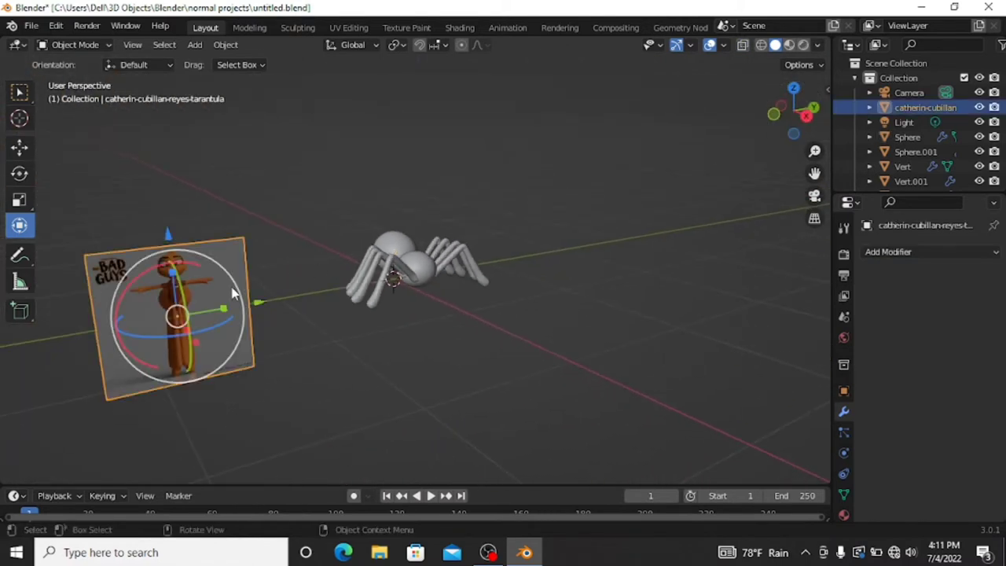
{"action": "key", "text": "KP_Decimal"}
{"action": "key", "text": "shift+s"}
{"action": "key", "text": "KP_3"}
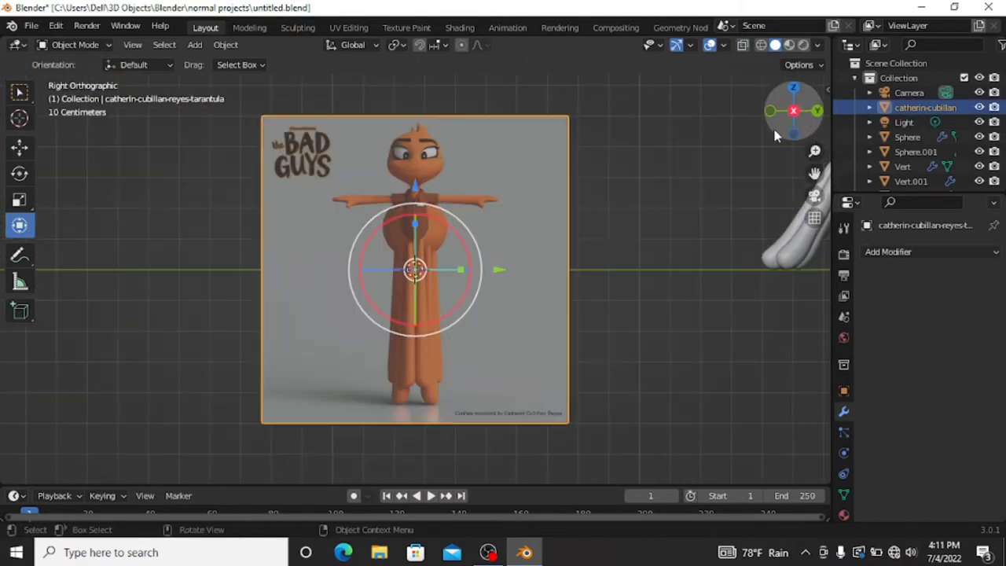
{"action": "key", "text": "ctrl+s"}
{"action": "scroll", "coordinate": [594, 243], "scroll_direction": "up", "scroll_amount": 2}
Add a cube, shrink it and place it on the character's torso, then enter Edit Mode.
{"action": "key", "text": "shift+a"}
{"action": "left_click", "coordinate": [630, 250]}
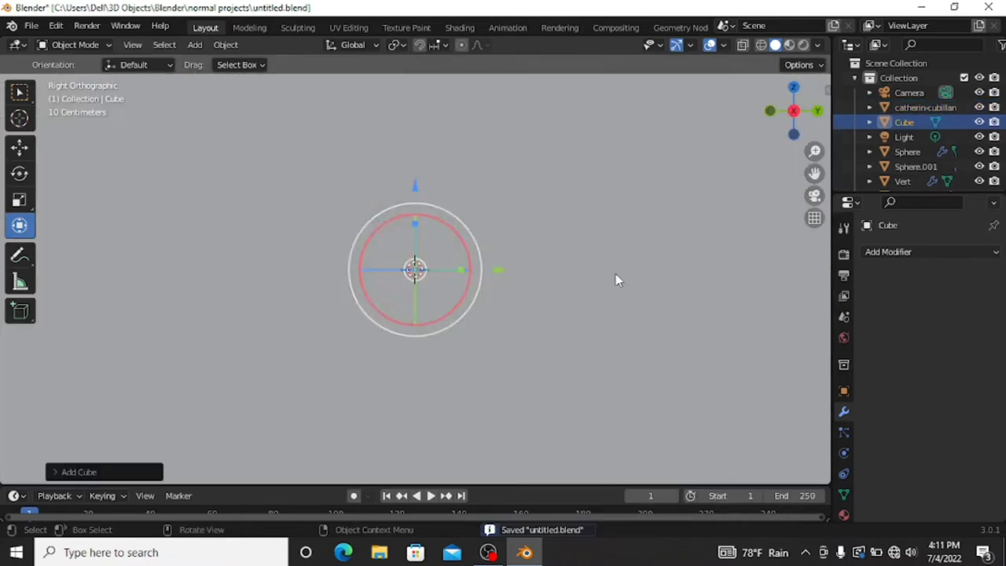
{"action": "key", "text": "s"}
{"action": "left_click", "coordinate": [424, 271]}
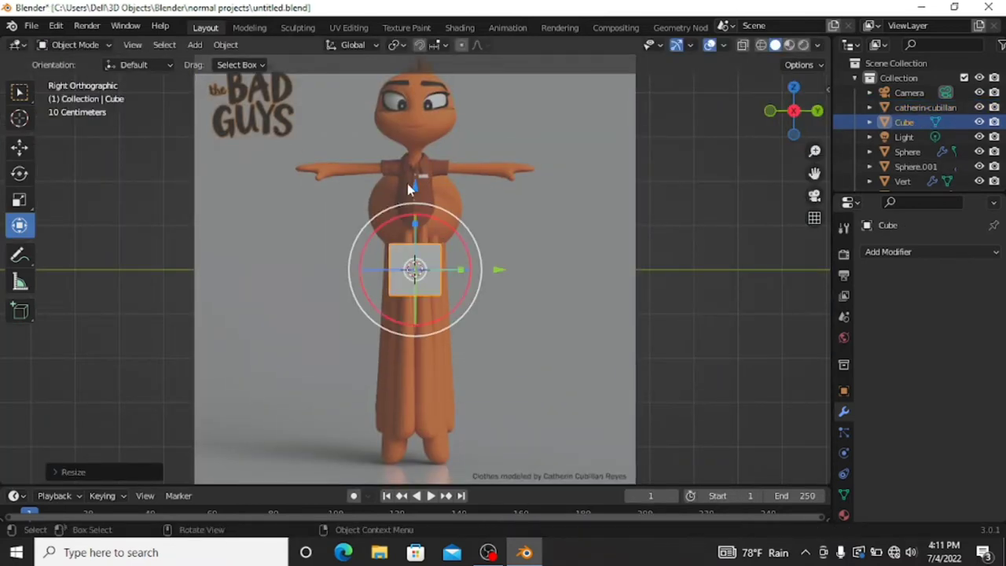
{"action": "key", "text": "g"}
{"action": "left_click", "coordinate": [422, 204]}
{"action": "scroll", "coordinate": [421, 157], "scroll_direction": "up", "scroll_amount": 4}
{"action": "scroll", "coordinate": [421, 122], "scroll_direction": "up", "scroll_amount": 4}
{"action": "scroll", "coordinate": [421, 121], "scroll_direction": "up", "scroll_amount": 1}
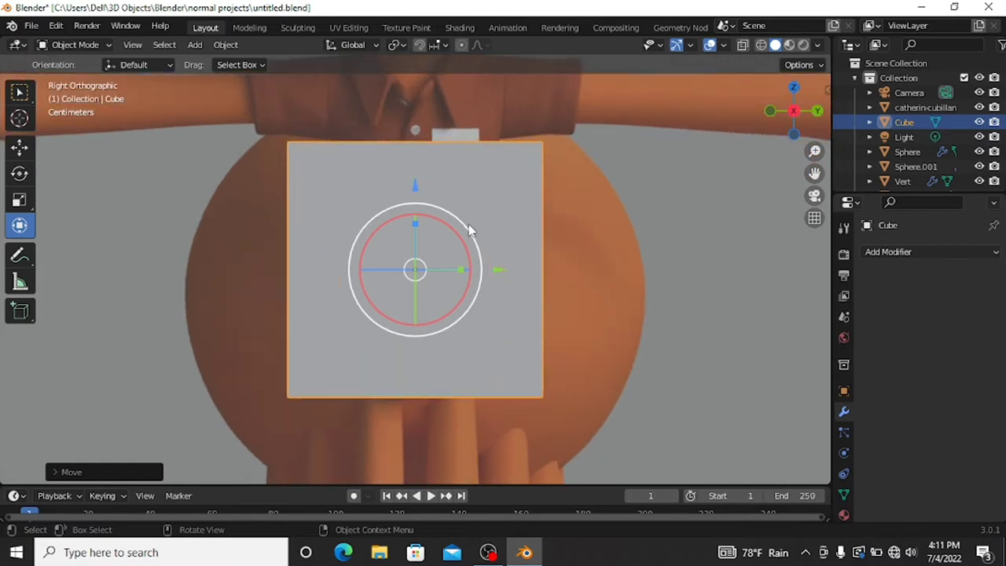
{"action": "key", "text": "Tab"}
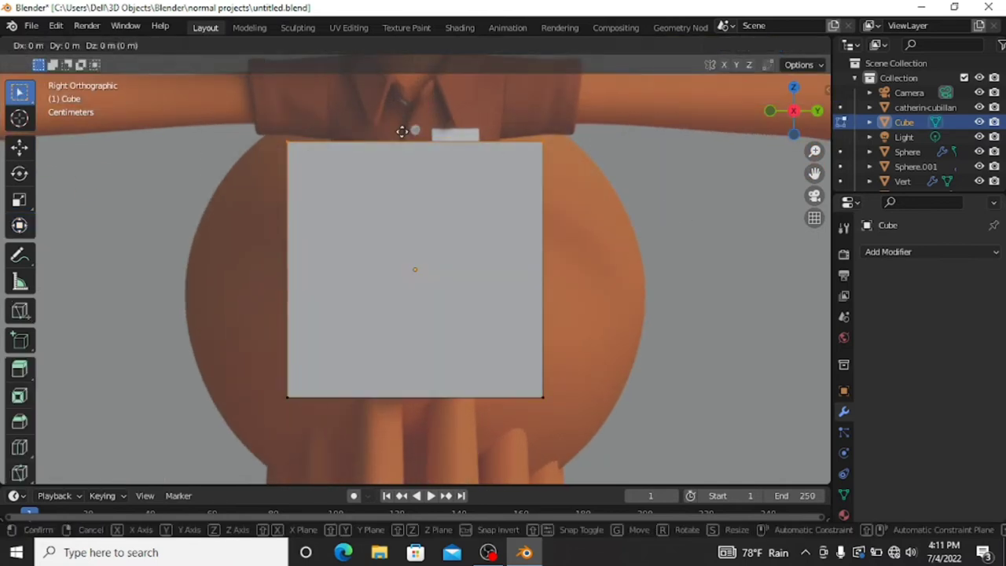
Enable X-ray and reposition the cube's top and bottom edges vertically.
{"action": "key", "text": "alt+z"}
{"action": "left_click_drag", "start_coordinate": [198, 108], "coordinate": [724, 252]}
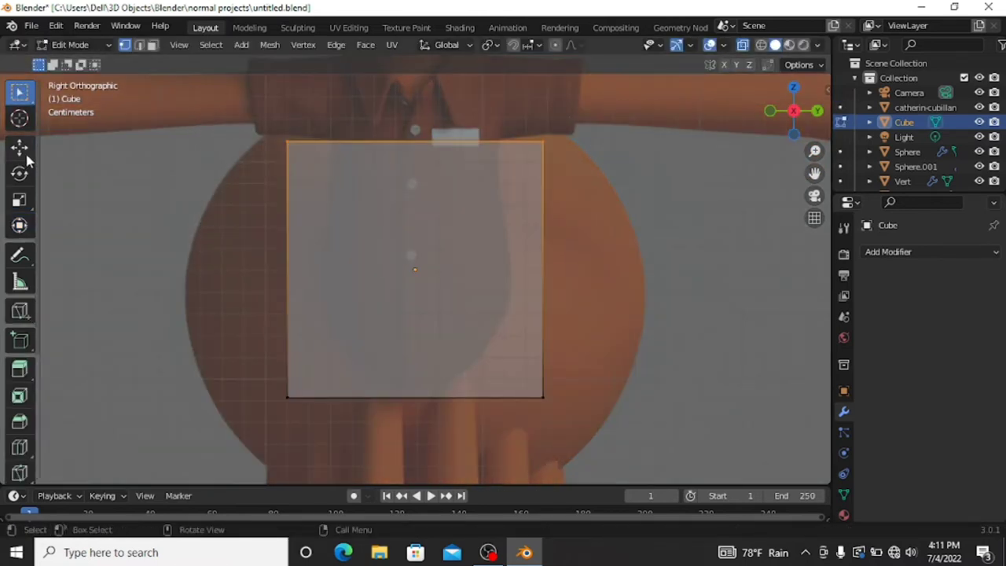
{"action": "key", "text": "g"}
{"action": "key", "text": "z"}
{"action": "left_click", "coordinate": [552, 230]}
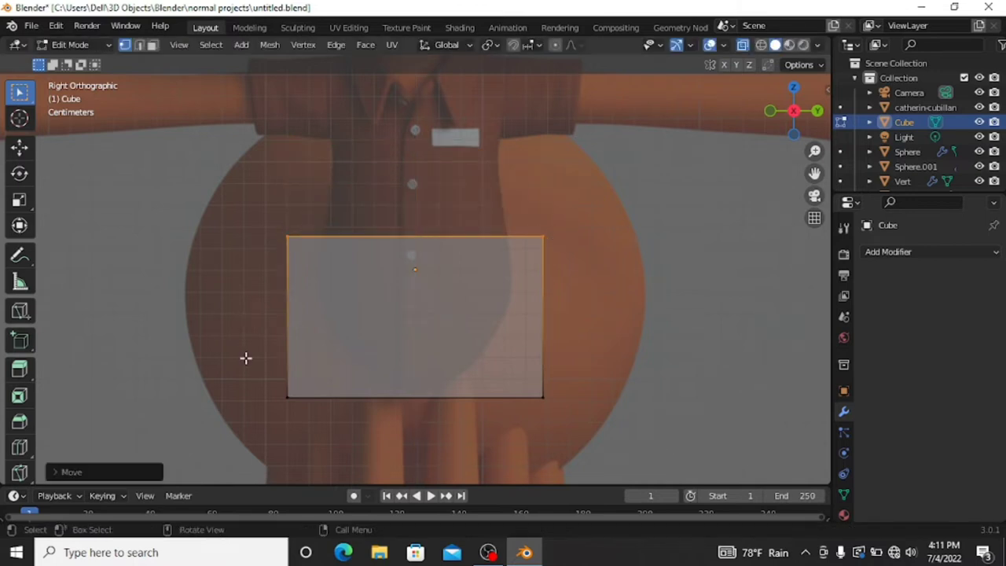
{"action": "left_click_drag", "start_coordinate": [244, 356], "coordinate": [601, 418]}
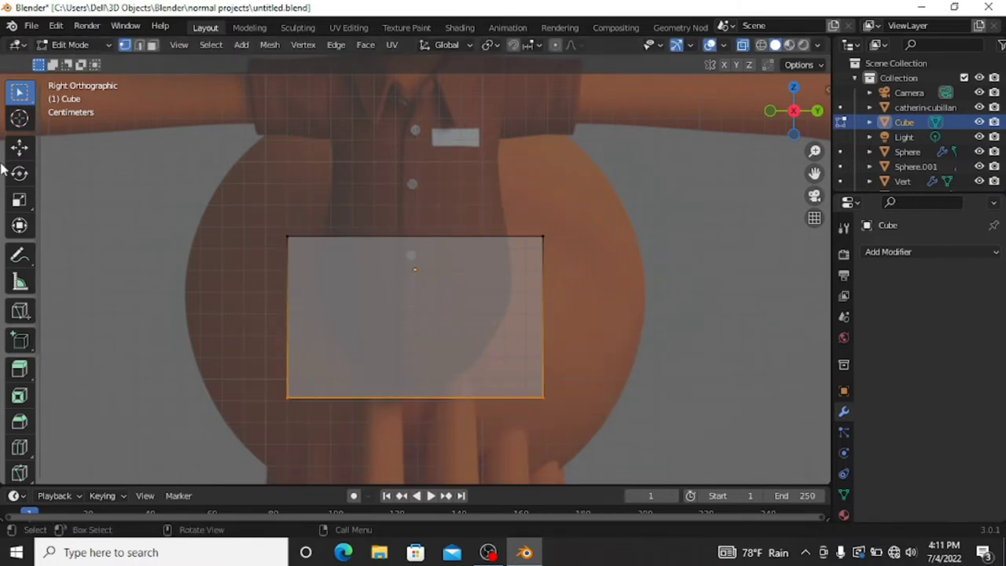
{"action": "key", "text": "g"}
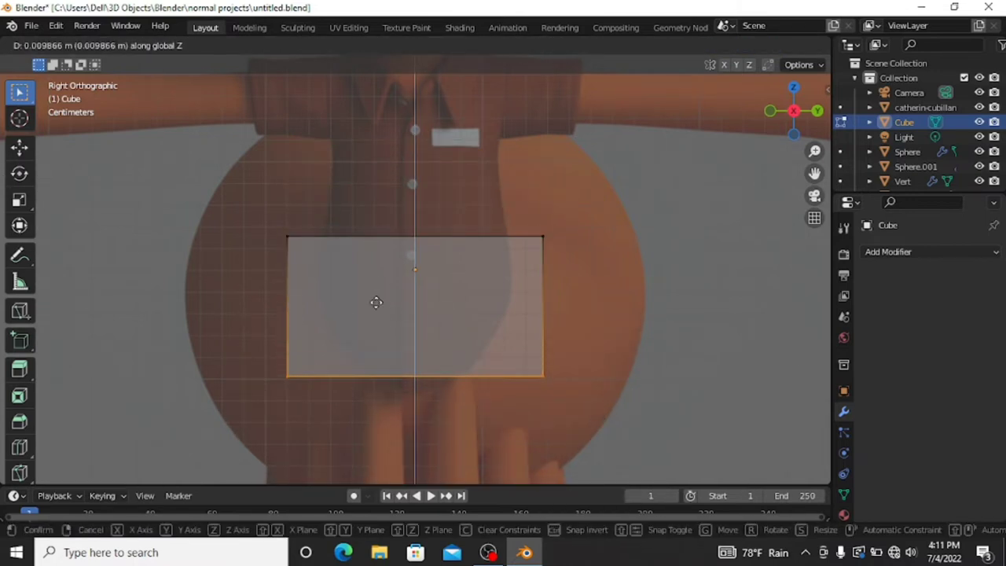
{"action": "left_click", "coordinate": [375, 302]}
{"action": "key", "text": "s"}
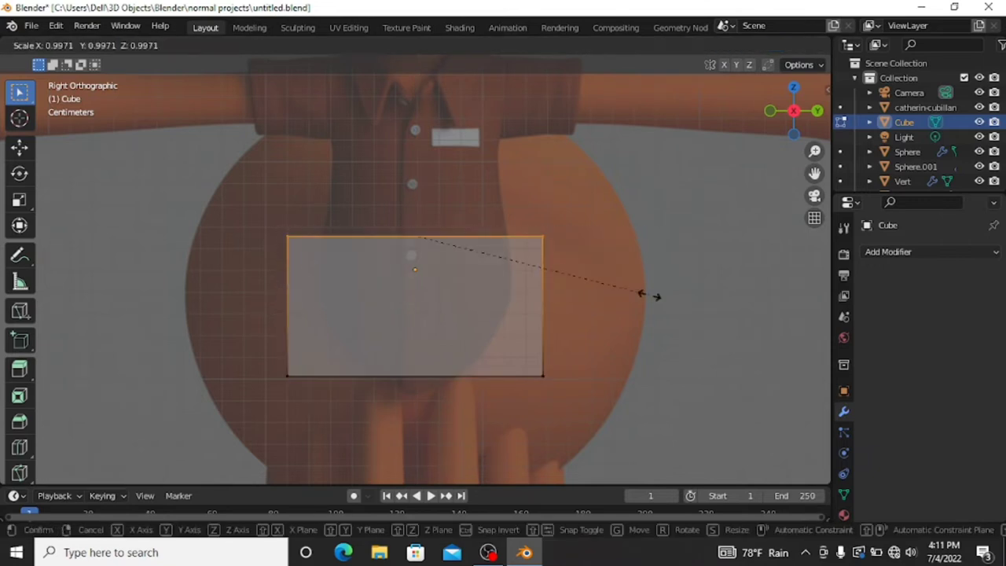
{"action": "left_click", "coordinate": [588, 280]}
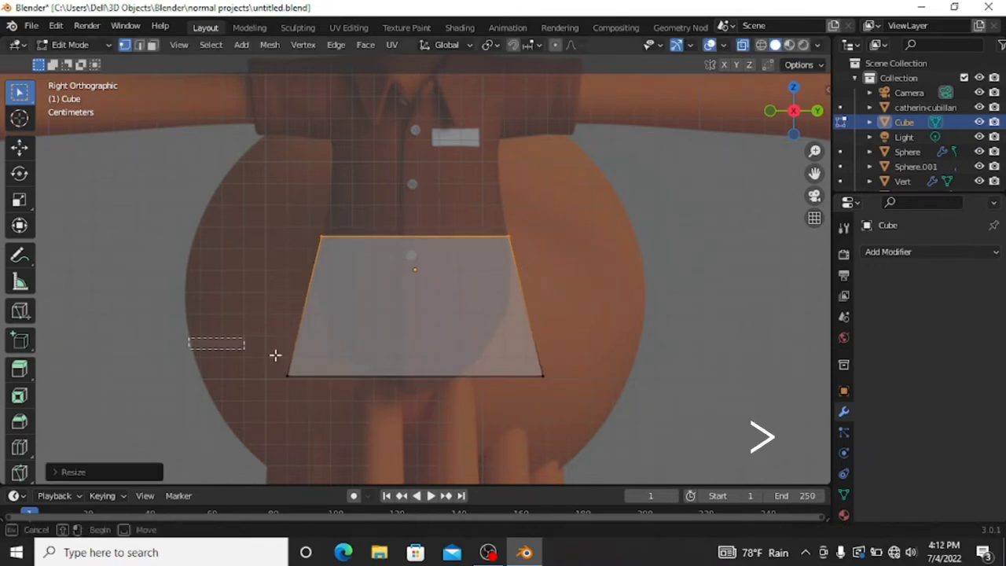
{"action": "key", "text": "ctrl+z"}
{"action": "key", "text": "ctrl+z"}
{"action": "left_click", "coordinate": [19, 147]}
{"action": "left_click_drag", "start_coordinate": [421, 401], "coordinate": [422, 272]}
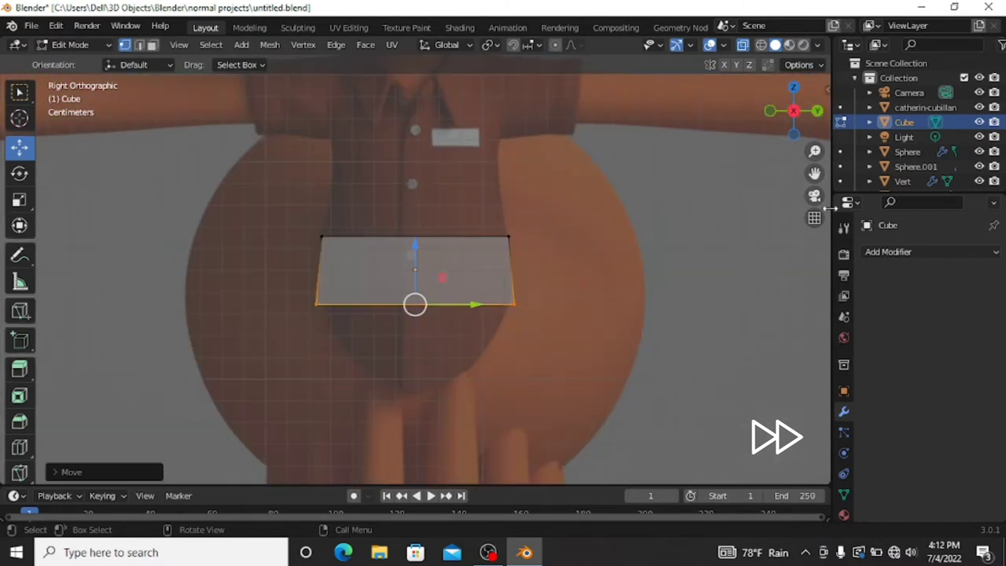
Extrude and narrow several strips upward to build a tapered torso.
{"action": "middle_click_drag", "start_coordinate": [534, 260], "coordinate": [533, 372], "text": "shift"}
{"action": "scroll", "coordinate": [533, 373], "scroll_direction": "up", "scroll_amount": 2}
{"action": "left_click", "coordinate": [533, 372]}
{"action": "left_click_drag", "start_coordinate": [534, 351], "coordinate": [534, 337]}
{"action": "key", "text": "s"}
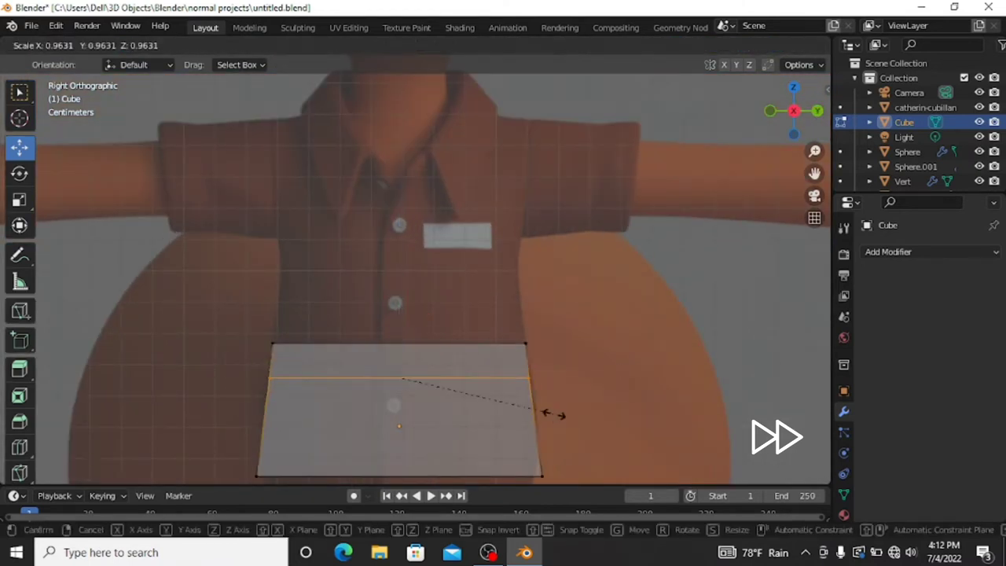
{"action": "left_click", "coordinate": [545, 375]}
{"action": "key", "text": "e"}
{"action": "left_click", "coordinate": [539, 332]}
{"action": "key", "text": "s"}
{"action": "left_click", "coordinate": [546, 307]}
{"action": "key", "text": "e"}
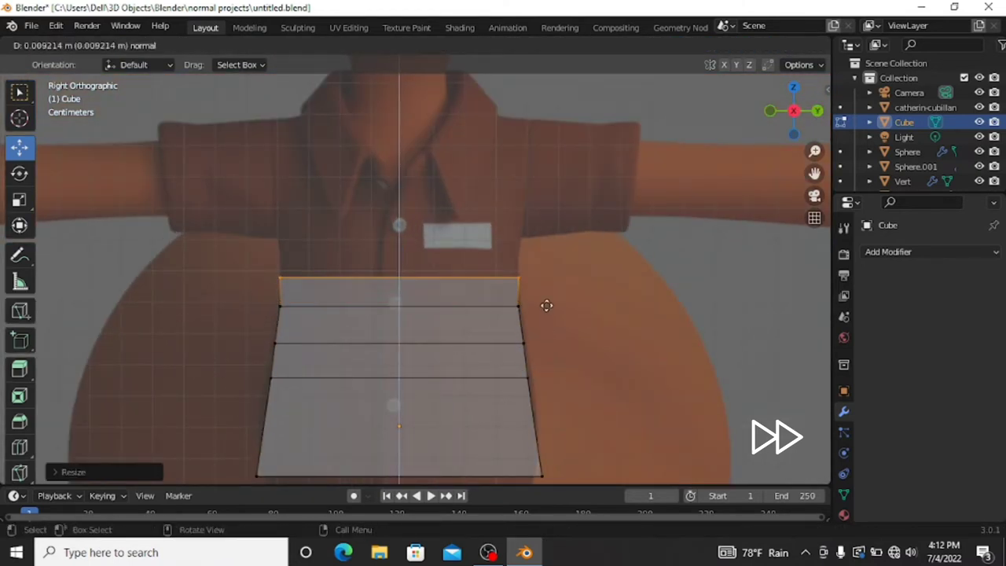
{"action": "key", "text": "e"}
{"action": "left_click", "coordinate": [545, 271]}
{"action": "key", "text": "g"}
{"action": "left_click", "coordinate": [301, 315]}
Widen the torso's bottom edge and extrude a narrower shoulder strip on top.
{"action": "left_click", "coordinate": [277, 343]}
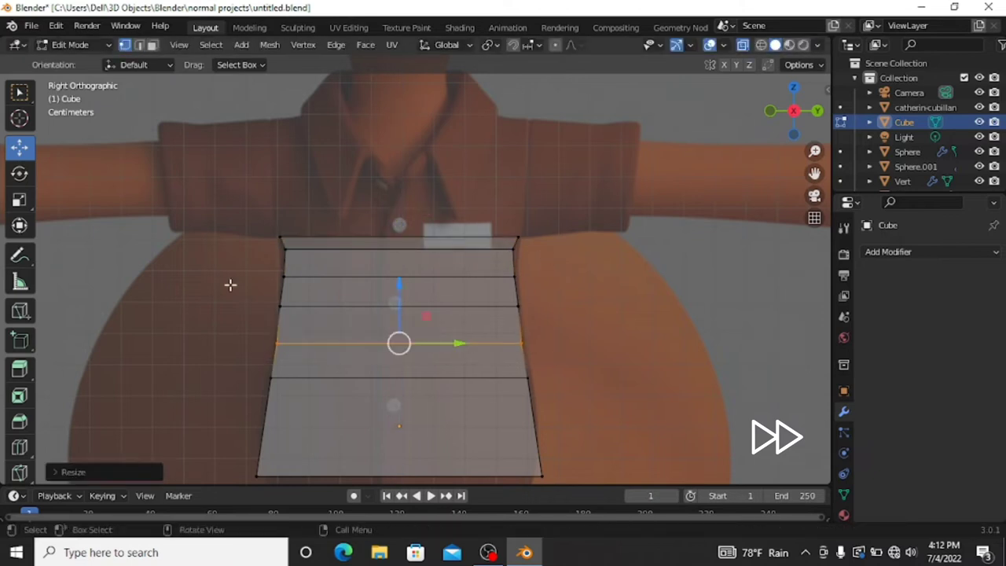
{"action": "left_click", "coordinate": [393, 306]}
{"action": "left_click", "coordinate": [396, 378]}
{"action": "key", "text": "s"}
{"action": "left_click", "coordinate": [595, 408]}
{"action": "left_click", "coordinate": [575, 243]}
{"action": "key", "text": "e"}
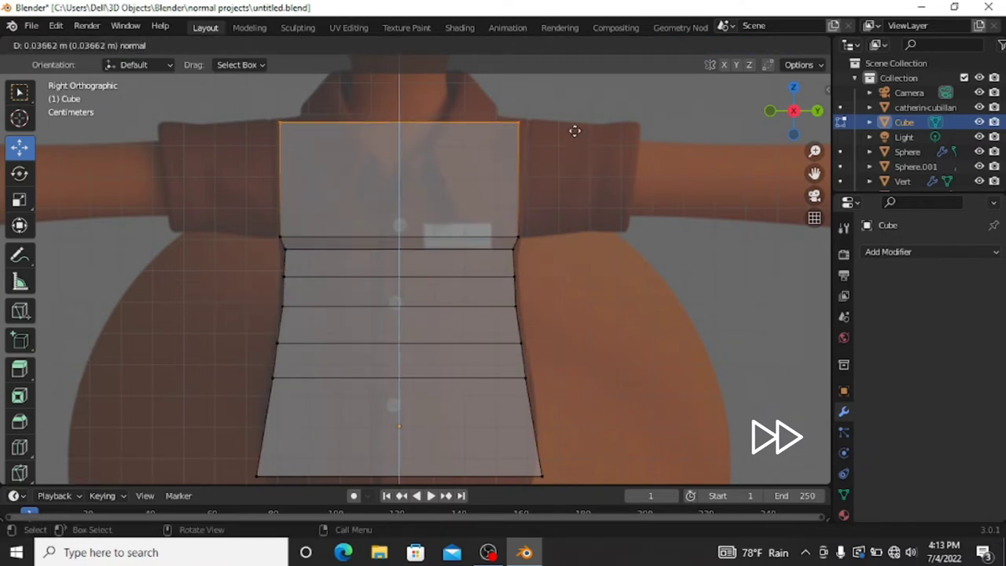
{"action": "left_click", "coordinate": [574, 130]}
{"action": "scroll", "coordinate": [568, 220], "scroll_direction": "up", "scroll_amount": 2}
{"action": "left_click", "coordinate": [567, 220]}
{"action": "key", "text": "s"}
{"action": "left_click", "coordinate": [589, 251]}
Select the shoulder side faces in face mode and scale them outward into arms.
{"action": "middle_click_drag", "start_coordinate": [589, 251], "coordinate": [279, 273]}
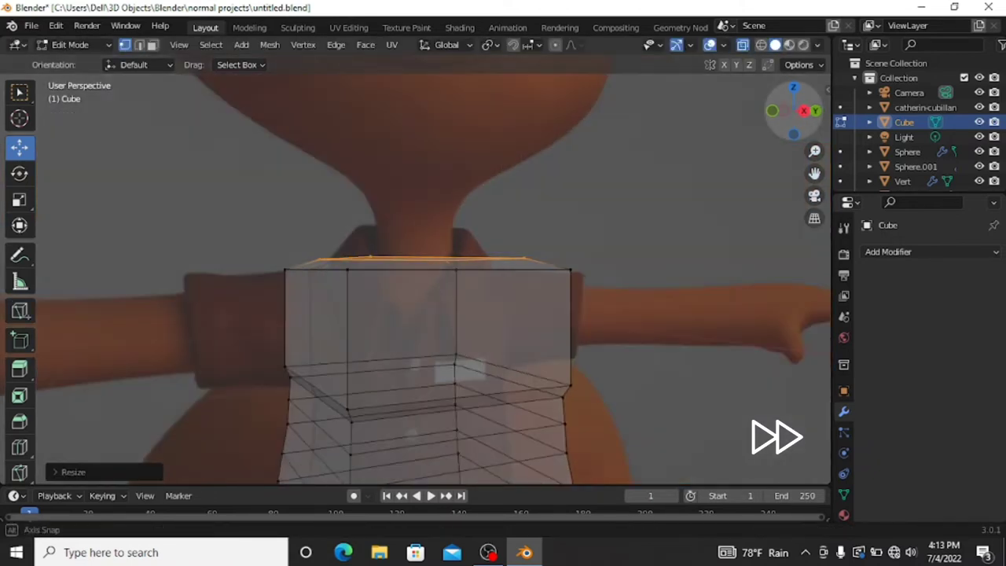
{"action": "key", "text": "3"}
{"action": "left_click", "coordinate": [480, 341], "text": "shift"}
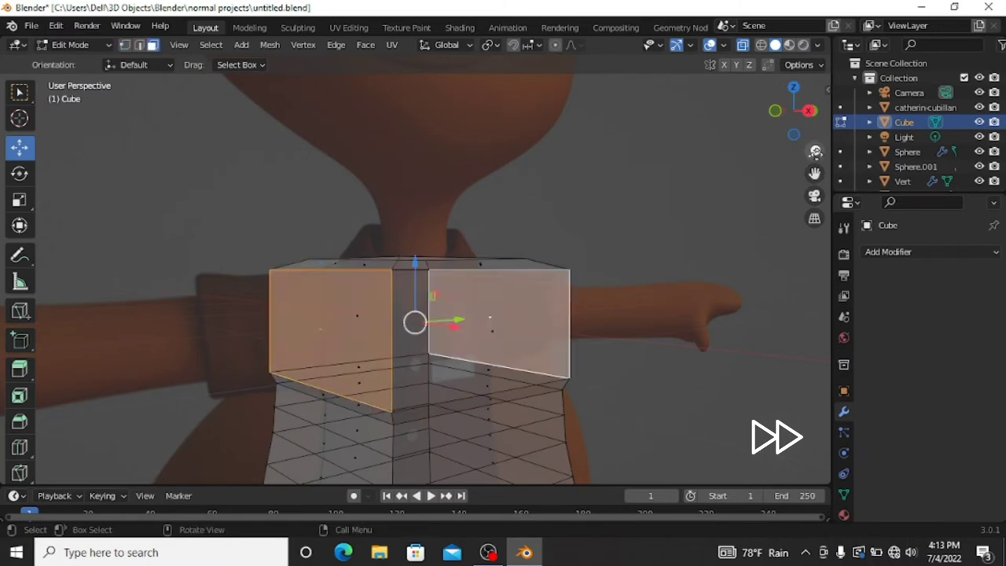
{"action": "key", "text": "KP_1"}
{"action": "key", "text": "s"}
{"action": "left_click", "coordinate": [510, 307]}
{"action": "key", "text": "KP_3"}
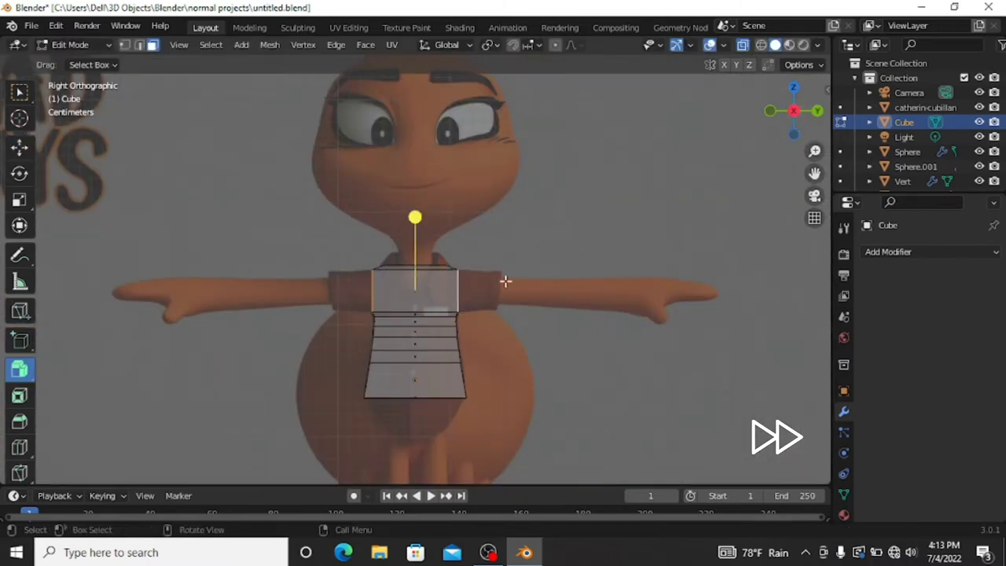
Confirm the arms and reposition and slightly shrink the torso piece in front of the reference.
{"action": "left_click", "coordinate": [490, 134]}
{"action": "key", "text": "Tab"}
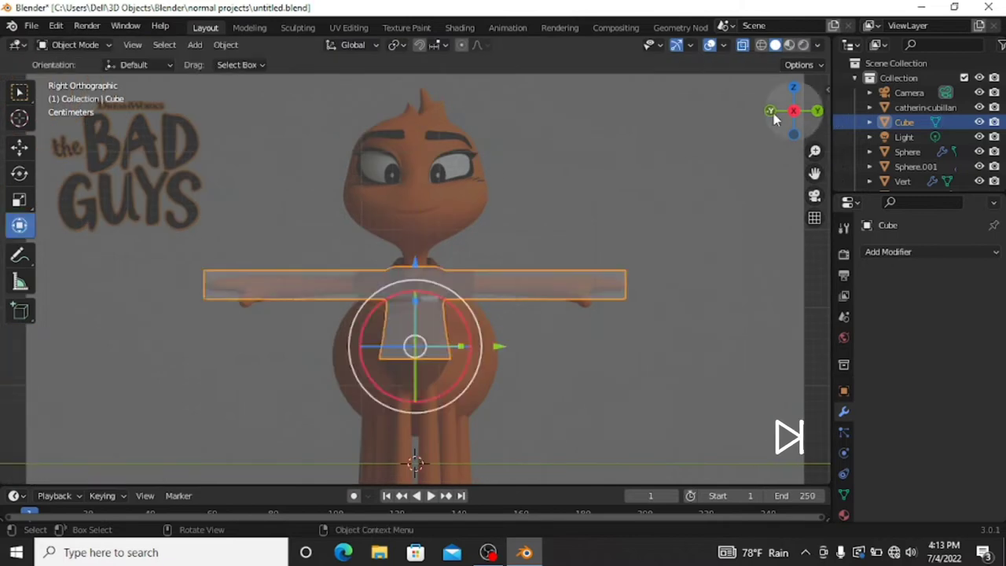
{"action": "middle_click_drag", "start_coordinate": [472, 236], "coordinate": [437, 382]}
{"action": "mouse_move", "coordinate": [437, 382]}
{"action": "left_mouse_down"}
{"action": "mouse_move", "coordinate": [519, 423]}
{"action": "mouse_move", "coordinate": [499, 397]}
{"action": "left_mouse_up"}
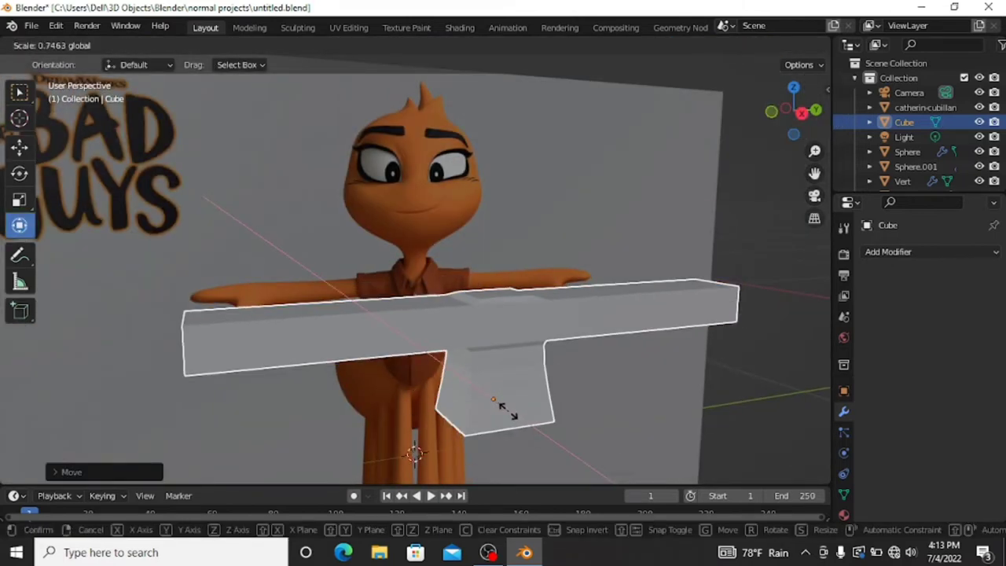
{"action": "left_click_drag", "start_coordinate": [498, 359], "coordinate": [502, 369]}
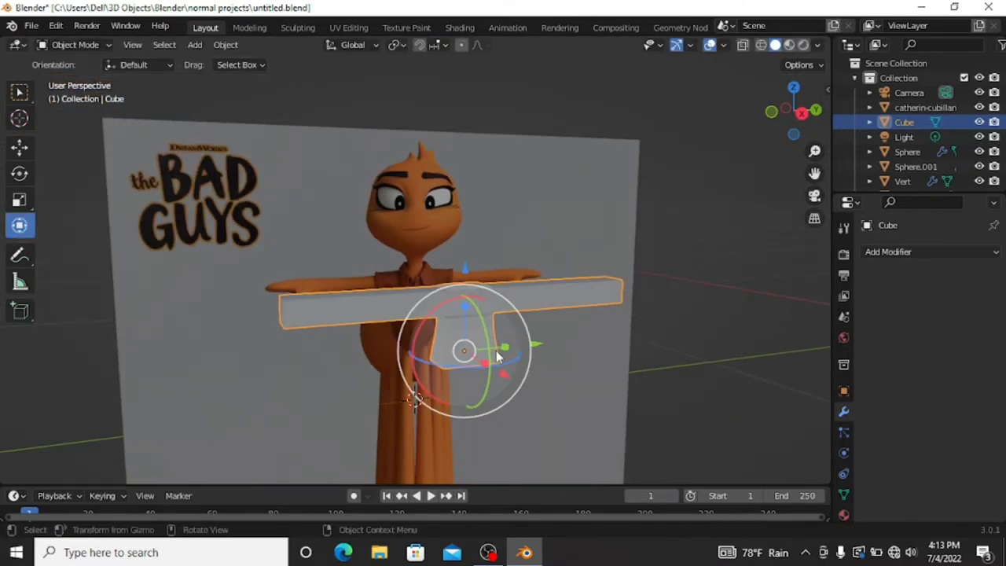
Add a level 5 subdivision to the torso and return to editing its mesh.
{"action": "key", "text": "ctrl+5"}
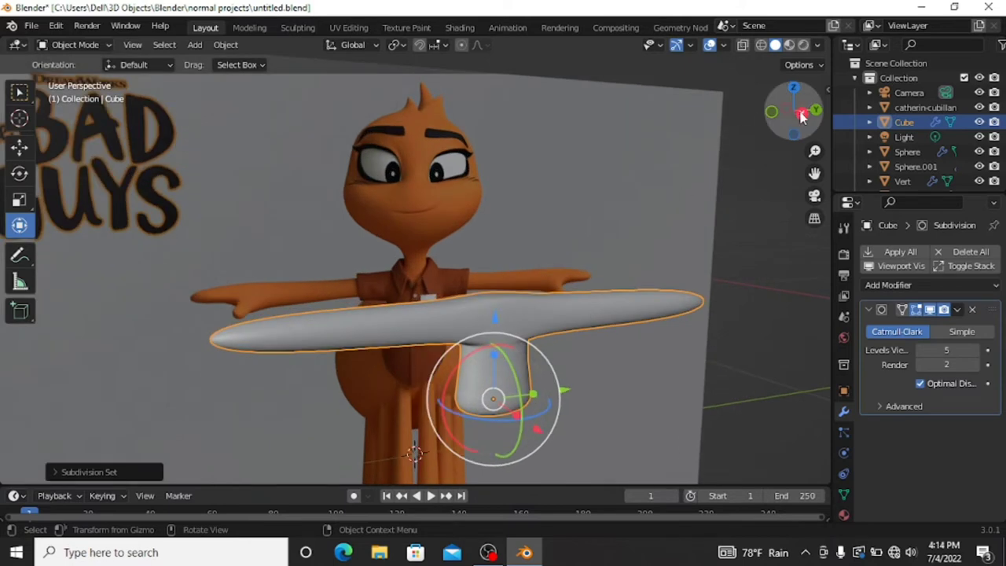
{"action": "left_click", "coordinate": [801, 114]}
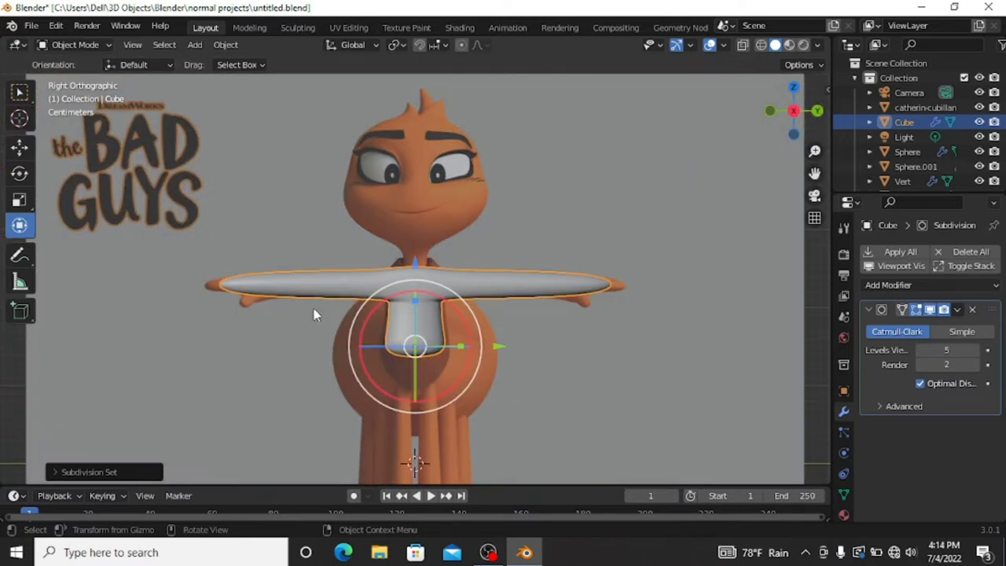
{"action": "scroll", "coordinate": [314, 314], "scroll_direction": "up", "scroll_amount": 2}
{"action": "key", "text": "Tab"}
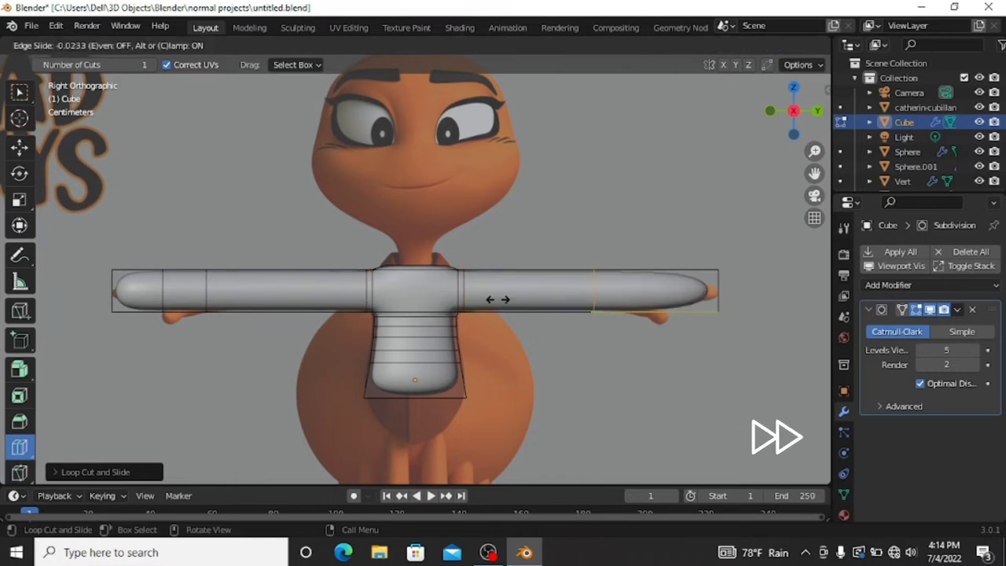
Taper the arm ends, orbiting around to check the arm shape.
{"action": "scroll", "coordinate": [429, 309], "scroll_direction": "up", "scroll_amount": 3}
{"action": "middle_click_drag", "start_coordinate": [429, 309], "coordinate": [26, 140]}
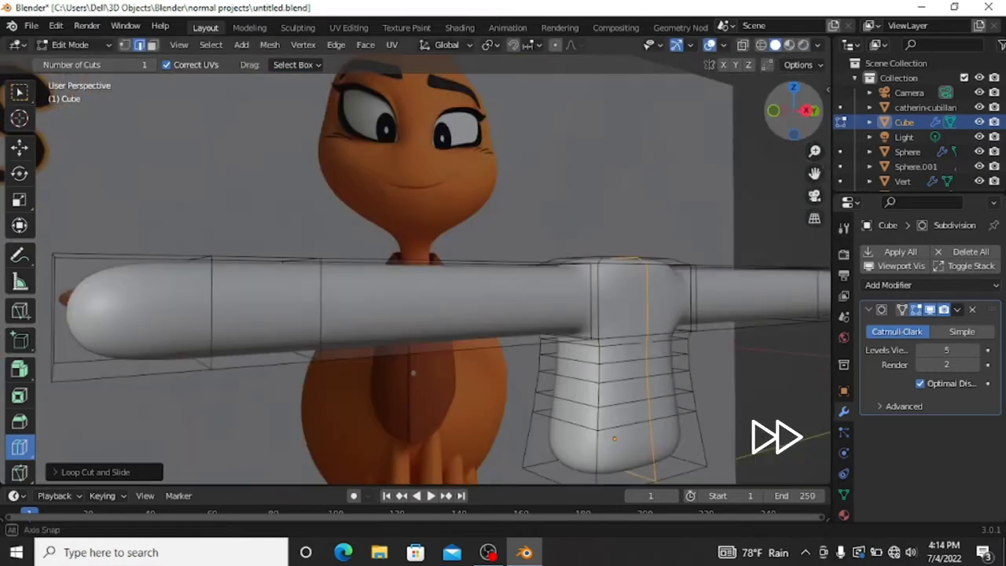
{"action": "middle_click_drag", "start_coordinate": [803, 131], "coordinate": [516, 482]}
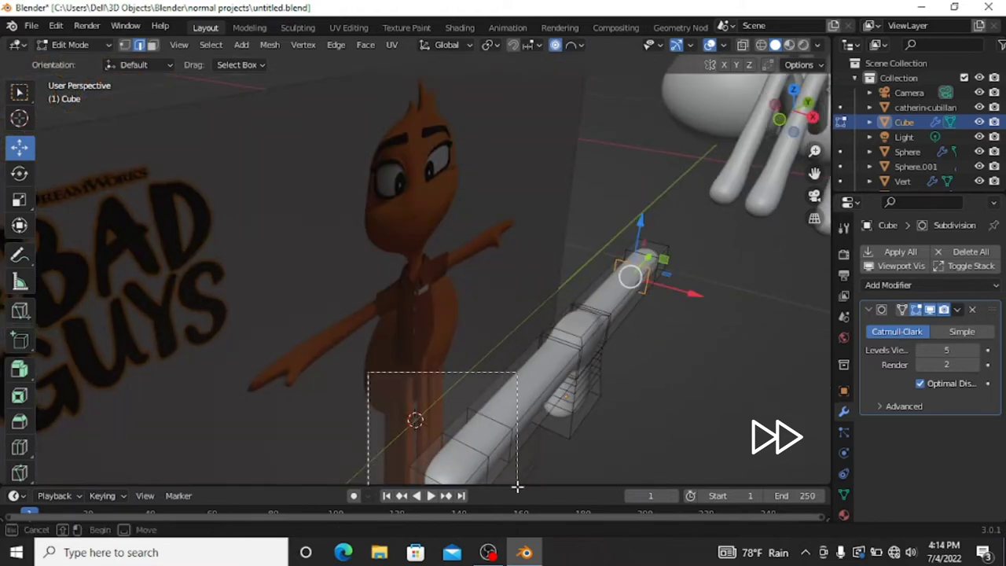
{"action": "key", "text": "KP_1"}
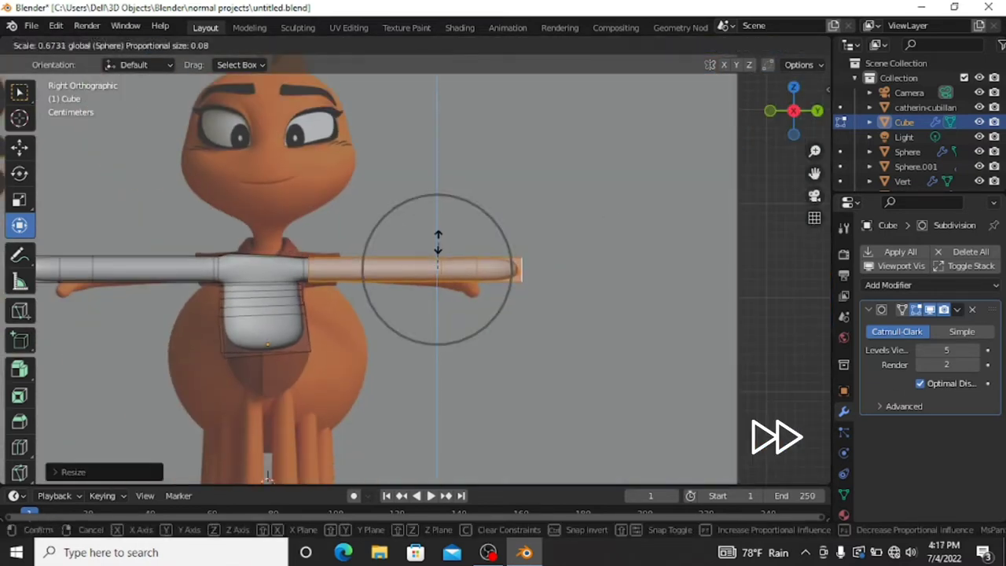
{"action": "left_click", "coordinate": [438, 237]}
{"action": "left_click_drag", "start_coordinate": [797, 128], "coordinate": [626, 355]}
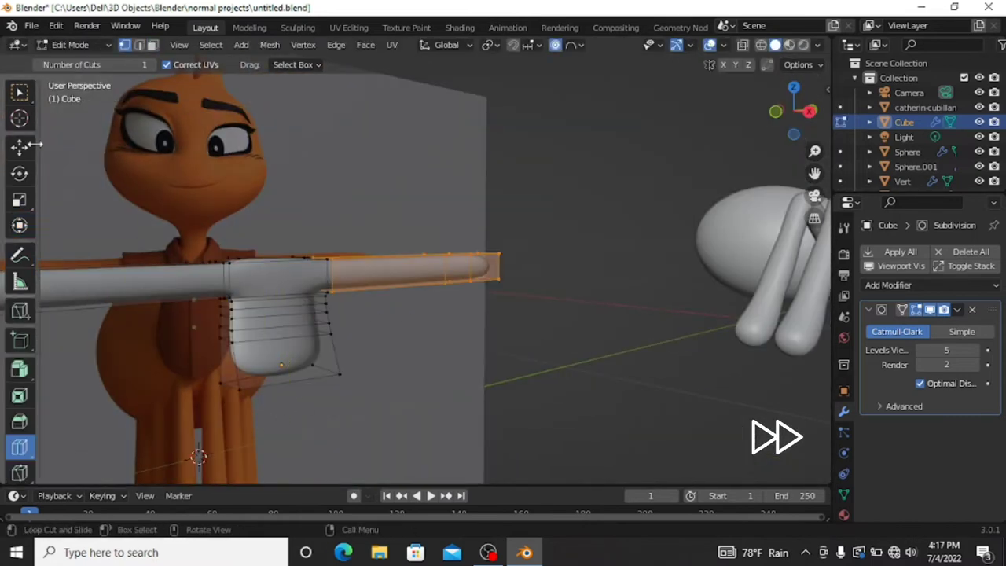
{"action": "scroll", "coordinate": [629, 245], "scroll_direction": "down", "scroll_amount": 5}
{"action": "scroll", "coordinate": [433, 278], "scroll_direction": "up", "scroll_amount": 3}
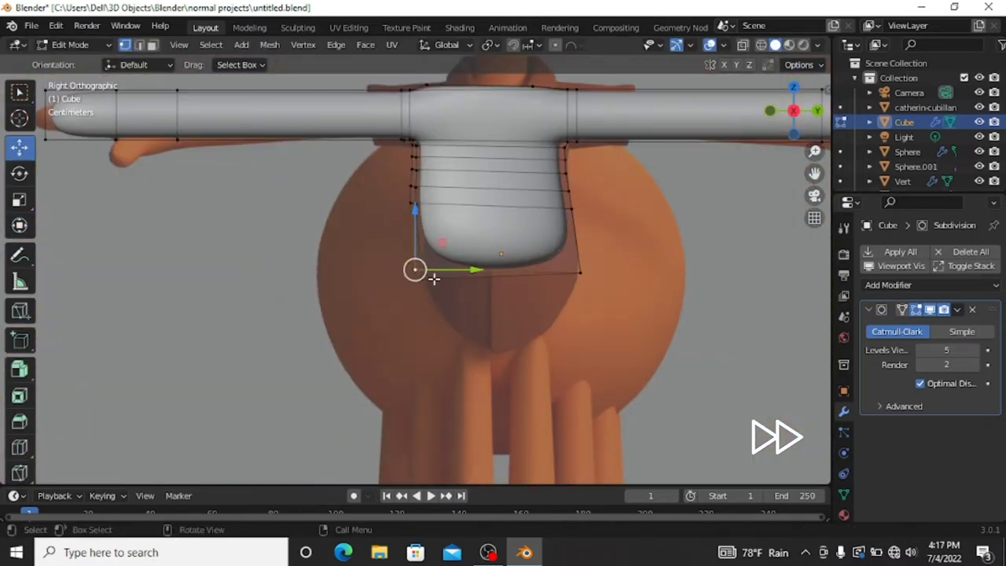
{"action": "scroll", "coordinate": [411, 155], "scroll_direction": "up", "scroll_amount": 5}
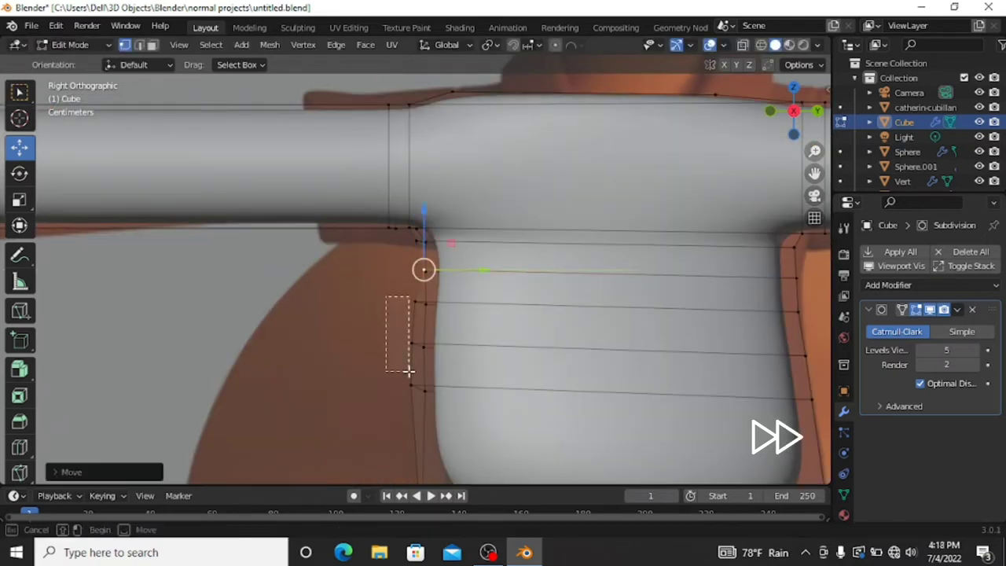
Pull the column of armpit vertices sideways and return to Object Mode.
{"action": "left_click_drag", "start_coordinate": [393, 291], "coordinate": [440, 393]}
{"action": "left_click_drag", "start_coordinate": [471, 344], "coordinate": [480, 347]}
{"action": "scroll", "coordinate": [440, 236], "scroll_direction": "down", "scroll_amount": 1}
{"action": "left_click", "coordinate": [414, 234]}
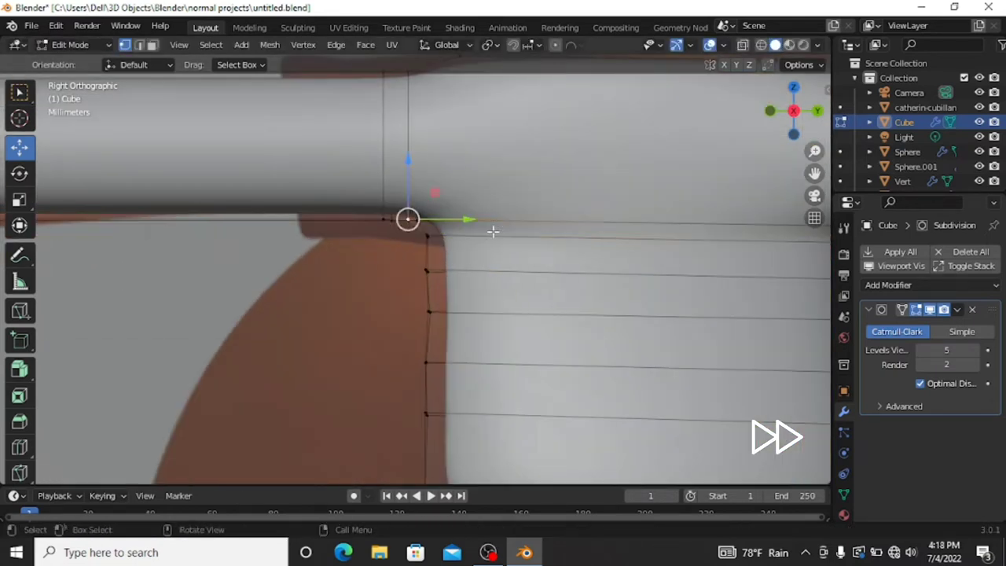
{"action": "scroll", "coordinate": [471, 180], "scroll_direction": "up", "scroll_amount": 2}
{"action": "key", "text": "Tab"}
{"action": "scroll", "coordinate": [514, 228], "scroll_direction": "down", "scroll_amount": 5}
{"action": "scroll", "coordinate": [547, 234], "scroll_direction": "down", "scroll_amount": 2}
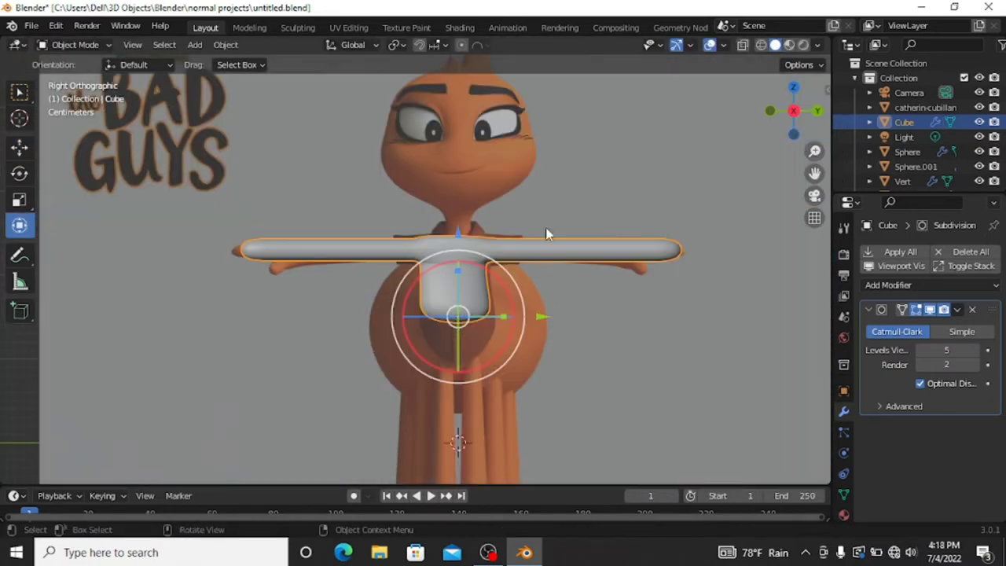
{"action": "scroll", "coordinate": [534, 267], "scroll_direction": "down", "scroll_amount": 4}
Move the torso piece along Y over the spider body, aligning it from the top view.
{"action": "key", "text": "g"}
{"action": "key", "text": "Return"}
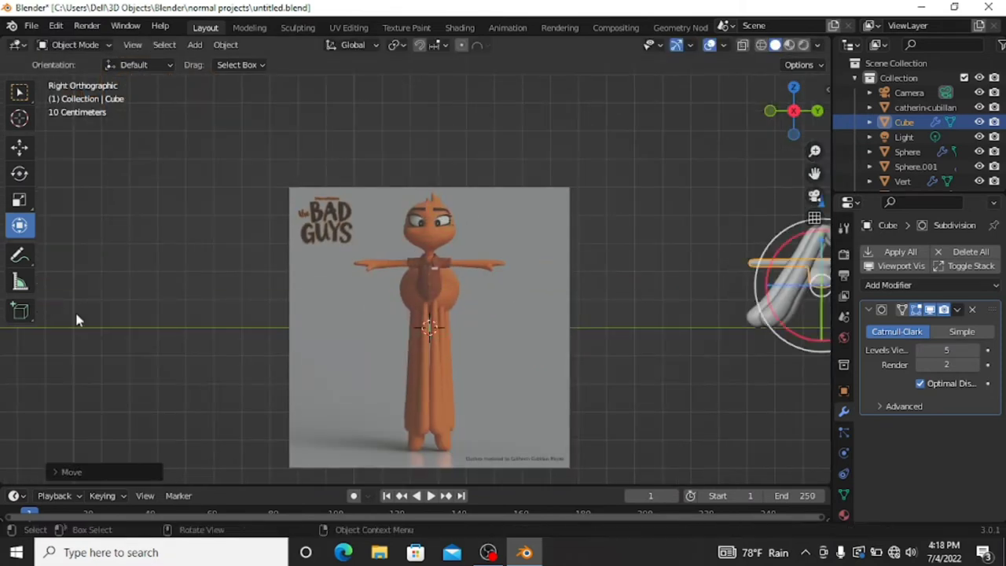
{"action": "key", "text": "KP_Decimal"}
{"action": "key", "text": "g"}
{"action": "key", "text": "y"}
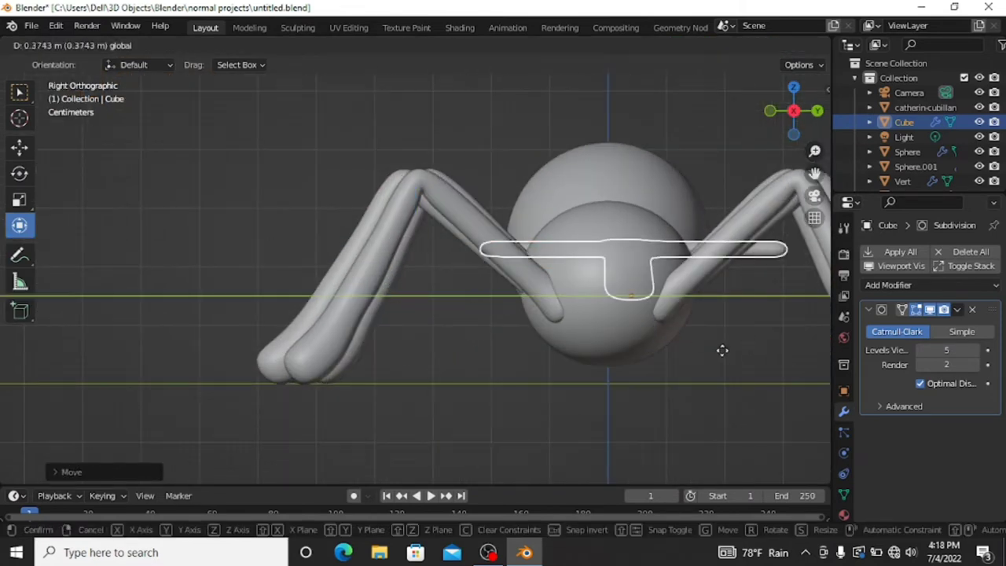
{"action": "left_click", "coordinate": [702, 361]}
{"action": "left_click_drag", "start_coordinate": [770, 81], "coordinate": [786, 118]}
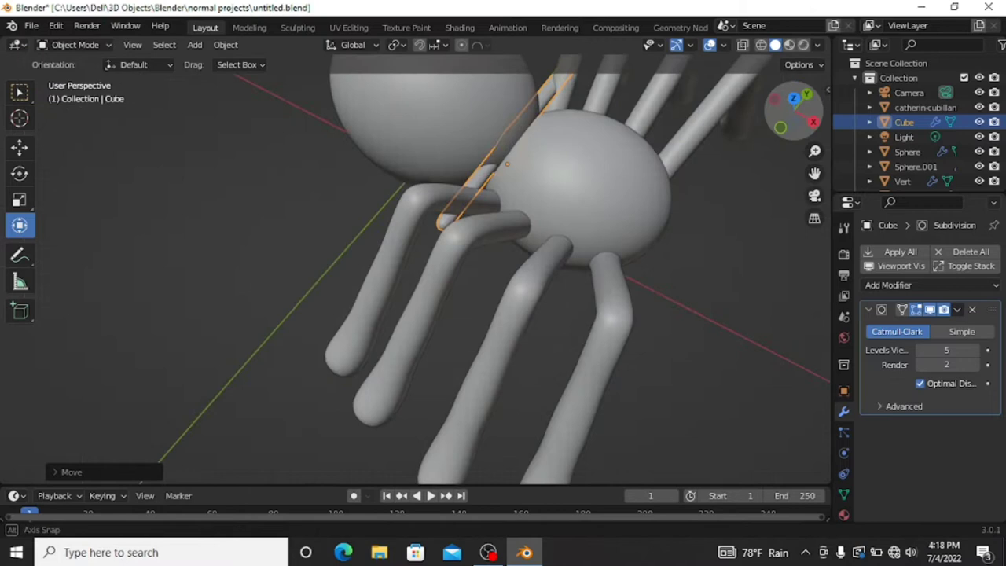
{"action": "left_click", "coordinate": [795, 106]}
{"action": "left_click_drag", "start_coordinate": [459, 179], "coordinate": [510, 180]}
{"action": "left_click", "coordinate": [597, 187]}
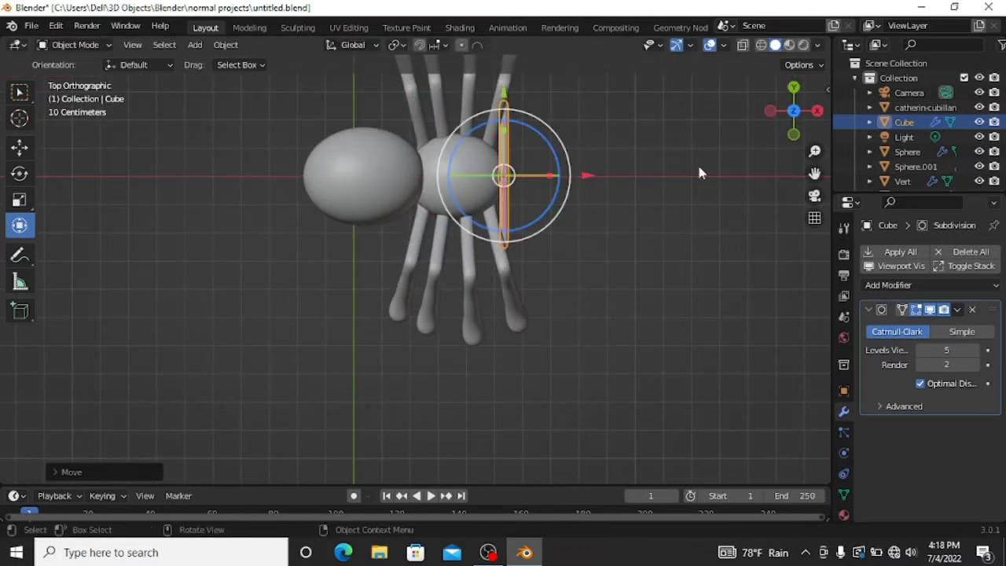
{"action": "left_click", "coordinate": [818, 112]}
Enlarge the torso, raise it above the body, and stretch it taller along Z.
{"action": "key", "text": "s"}
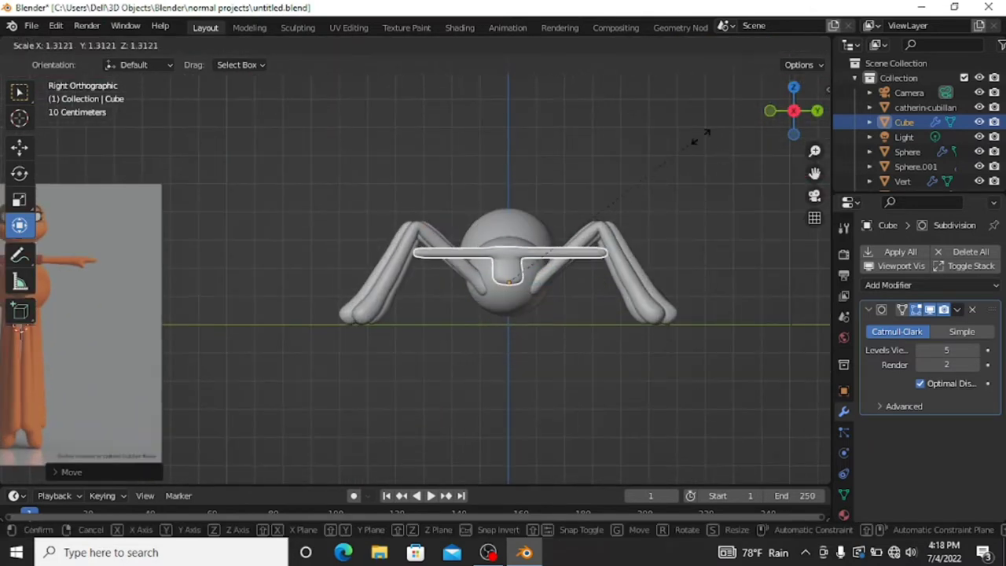
{"action": "left_click", "coordinate": [795, 106]}
{"action": "key", "text": "g"}
{"action": "left_click", "coordinate": [521, 200]}
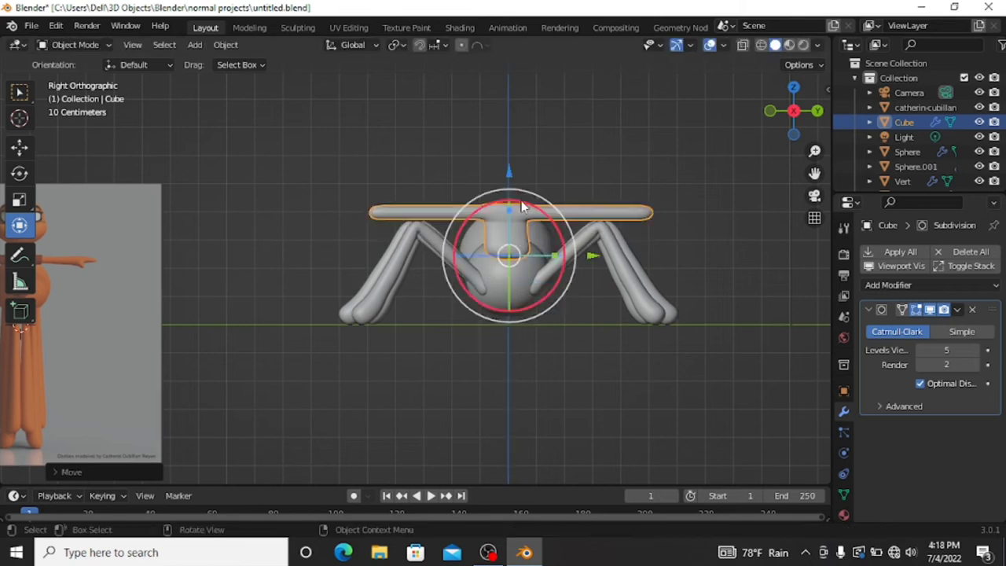
{"action": "scroll", "coordinate": [521, 200], "scroll_direction": "up", "scroll_amount": 1}
{"action": "key", "text": "s"}
{"action": "key", "text": "z"}
{"action": "left_click", "coordinate": [524, 161]}
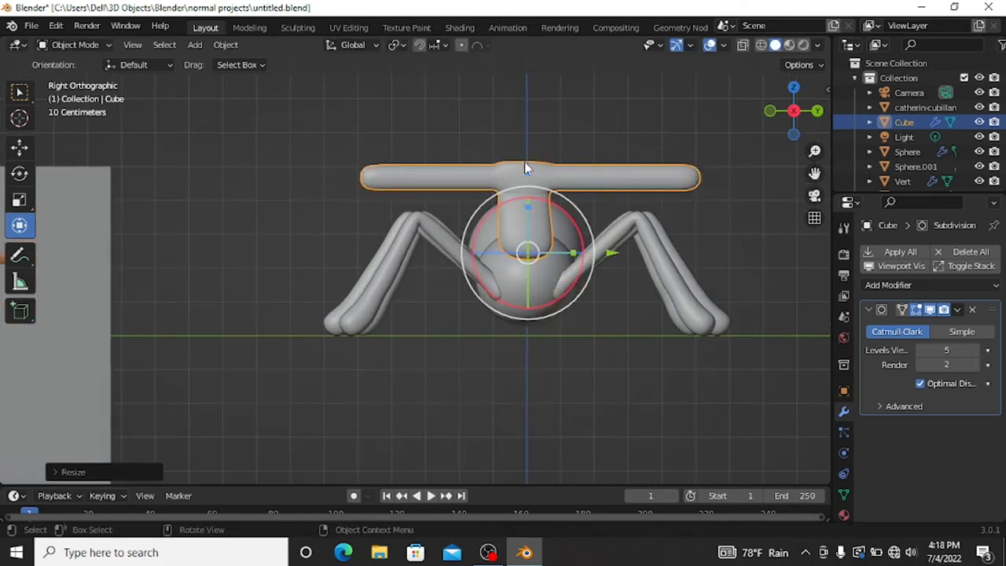
{"action": "key", "text": "s"}
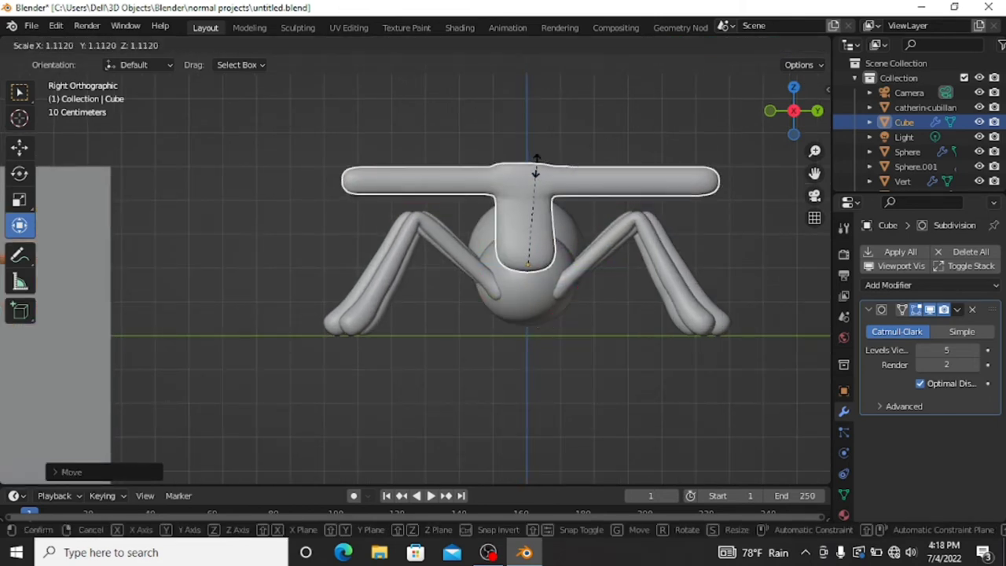
{"action": "left_click", "coordinate": [536, 168]}
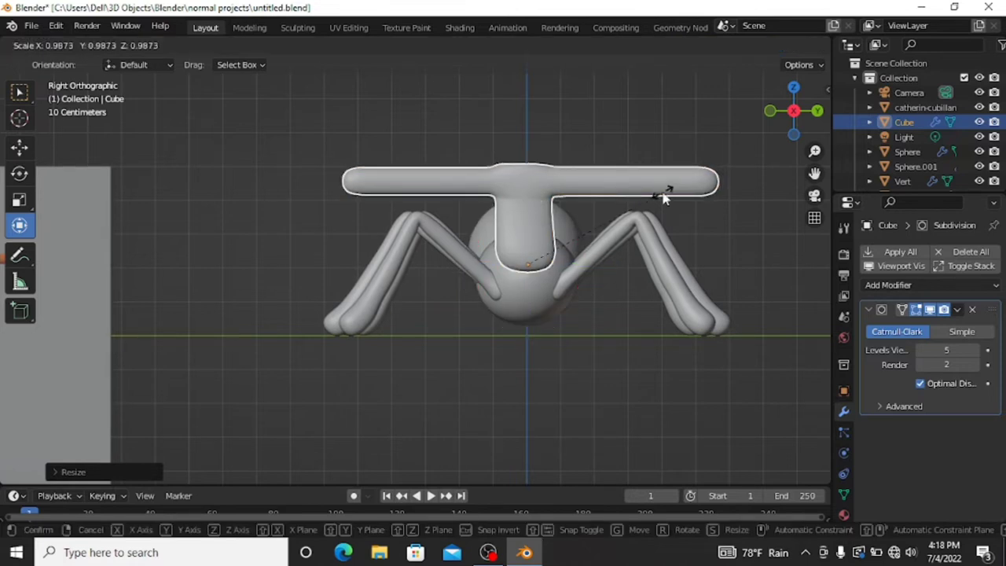
{"action": "left_click", "coordinate": [663, 198]}
Rotate the torso around Z from top view to match the body's direction.
{"action": "left_click_drag", "start_coordinate": [794, 110], "coordinate": [749, 144]}
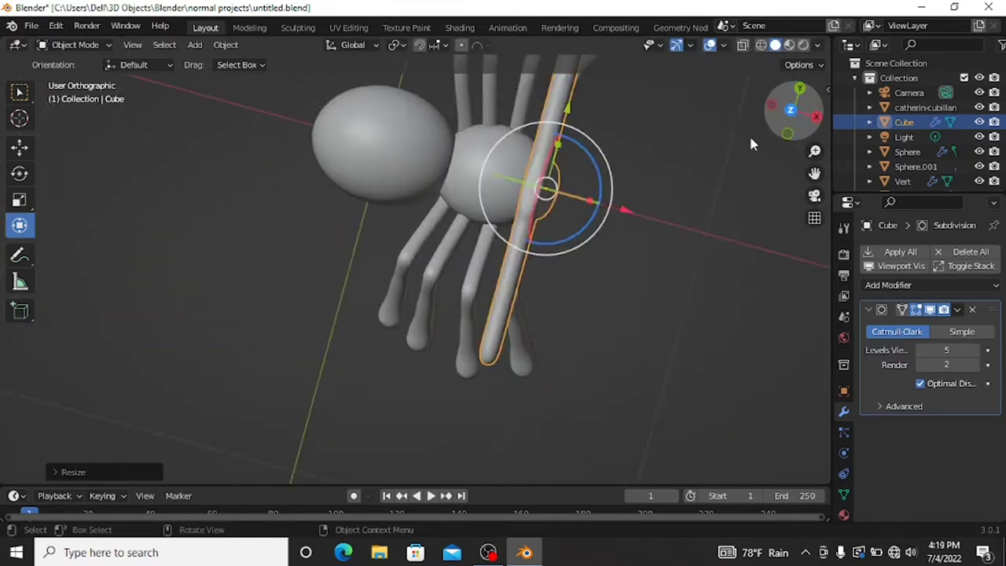
{"action": "key", "text": "KP_7"}
{"action": "left_click_drag", "start_coordinate": [579, 162], "coordinate": [601, 157]}
{"action": "left_click_drag", "start_coordinate": [794, 110], "coordinate": [782, 55]}
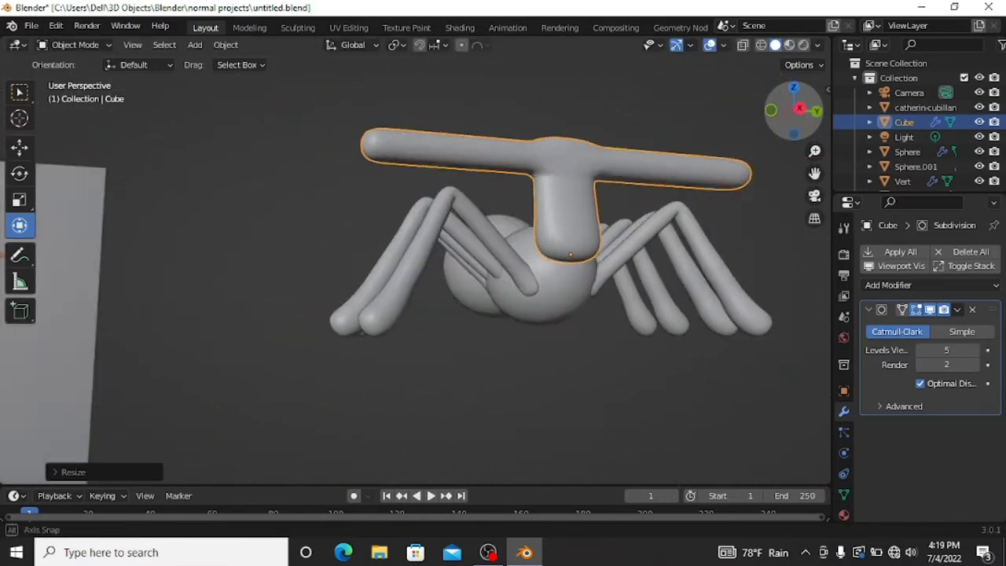
{"action": "left_click_drag", "start_coordinate": [794, 110], "coordinate": [777, 86]}
Nudge the torso slightly along X, then orbit and zoom toward the reference image.
{"action": "left_click_drag", "start_coordinate": [617, 270], "coordinate": [632, 270]}
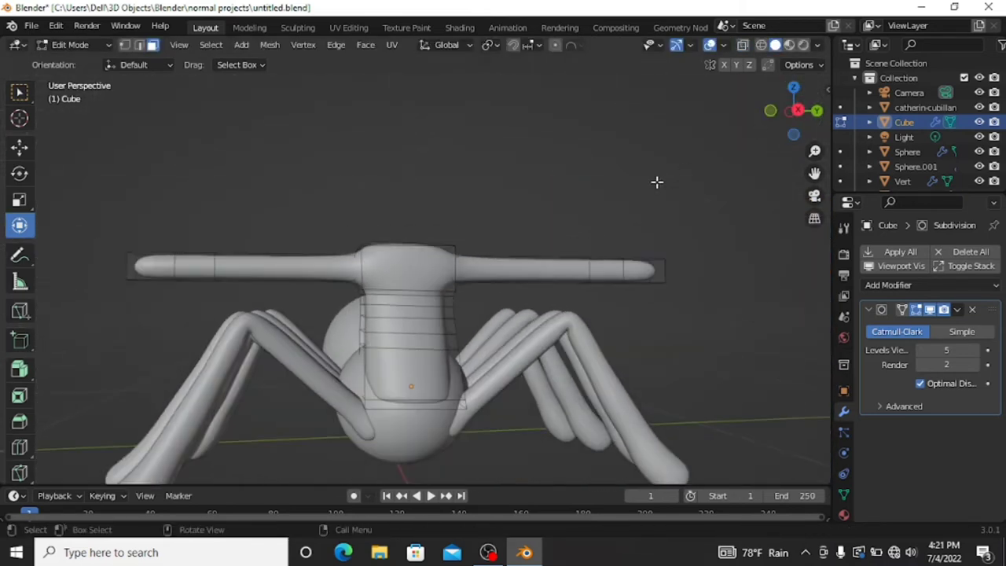
{"action": "mouse_move", "coordinate": [666, 172]}
{"action": "middle_mouse_down"}
{"action": "mouse_move", "coordinate": [616, 188]}
{"action": "mouse_move", "coordinate": [738, 148]}
{"action": "middle_mouse_up"}
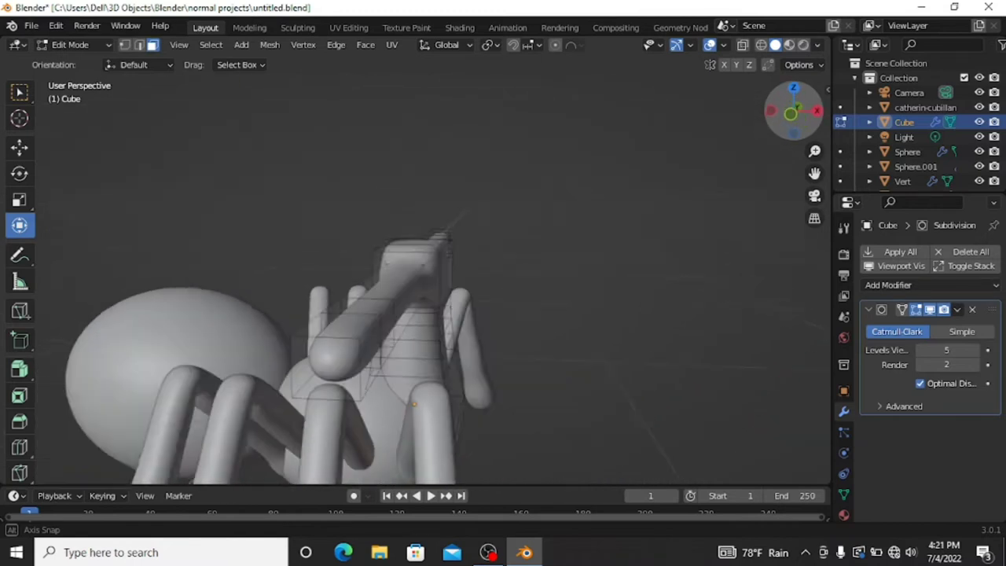
{"action": "scroll", "coordinate": [739, 149], "scroll_direction": "down", "scroll_amount": 2}
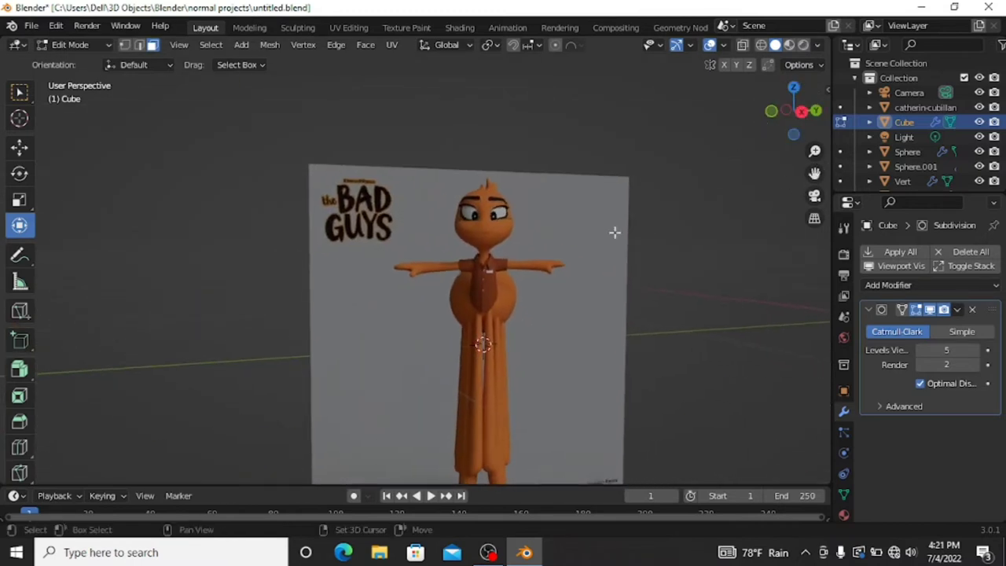
Add a small cube over the character's head and frame it in side view.
{"action": "key", "text": "shift+a"}
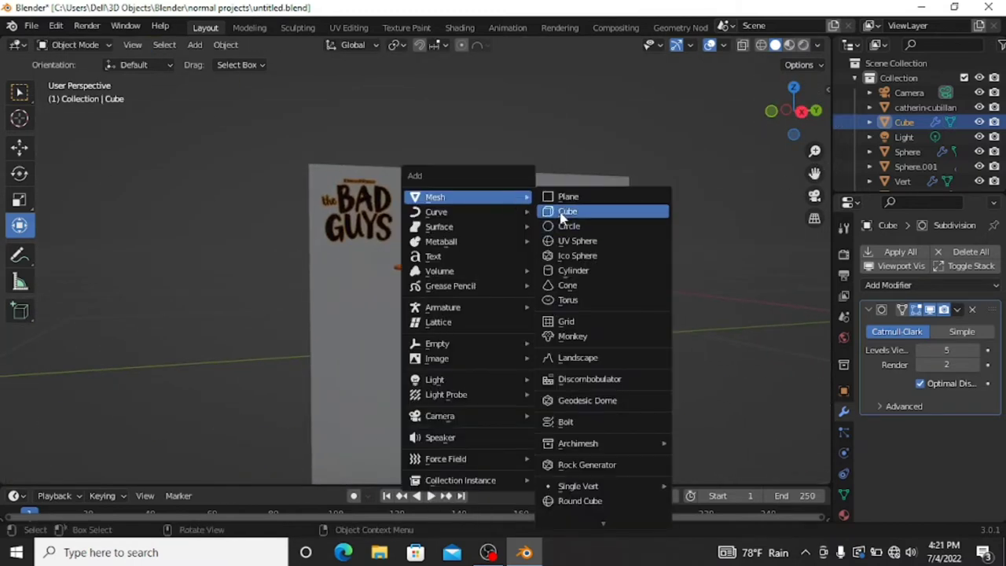
{"action": "left_click", "coordinate": [565, 211]}
{"action": "key", "text": "s"}
{"action": "left_click", "coordinate": [495, 283]}
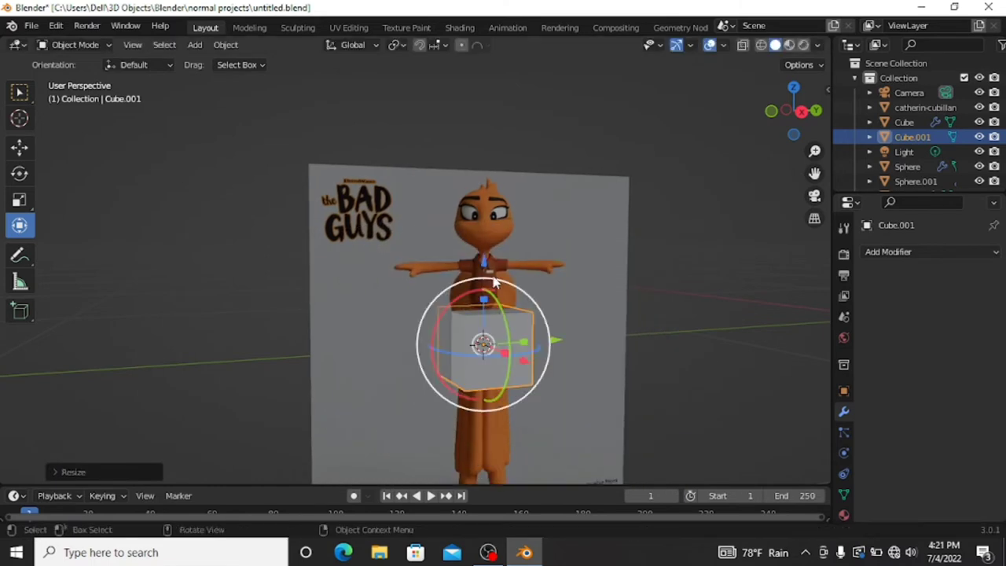
{"action": "key", "text": "g"}
{"action": "left_click", "coordinate": [498, 166]}
{"action": "key", "text": "KP_Decimal"}
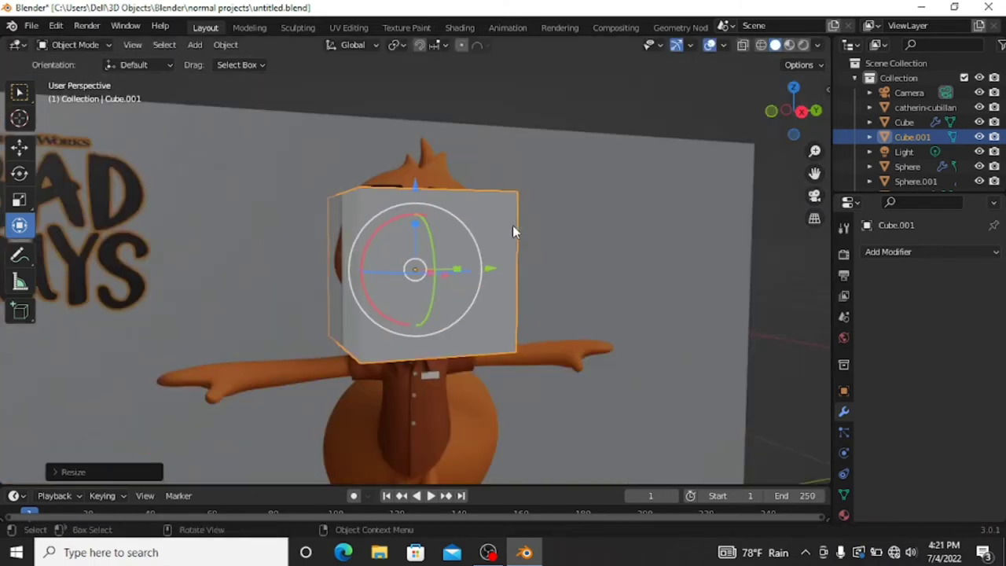
{"action": "left_click", "coordinate": [817, 112]}
In Edit Mode with X-ray on, select and narrow the cube's bottom edge.
{"action": "key", "text": "Tab"}
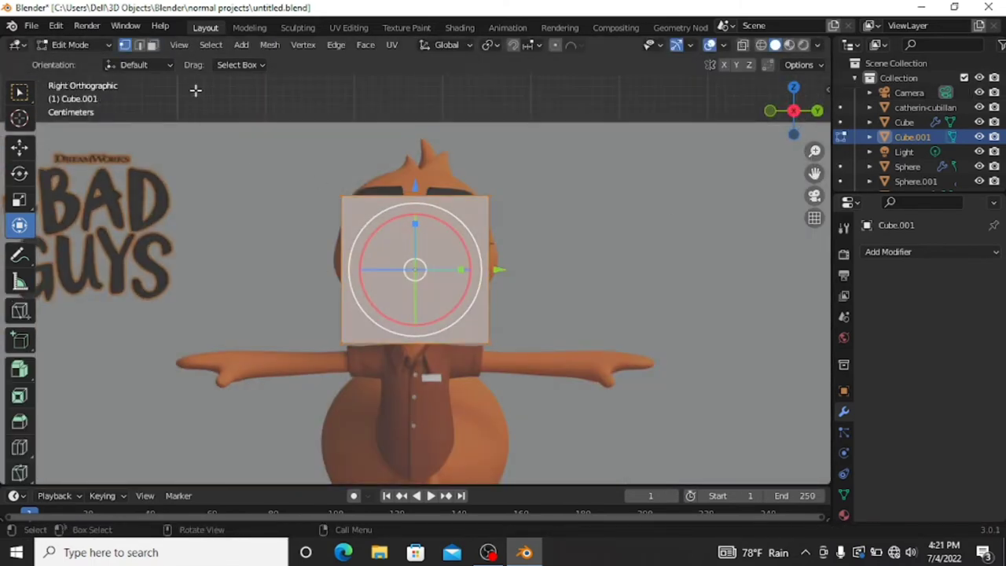
{"action": "left_click", "coordinate": [524, 227]}
{"action": "key", "text": "alt+z"}
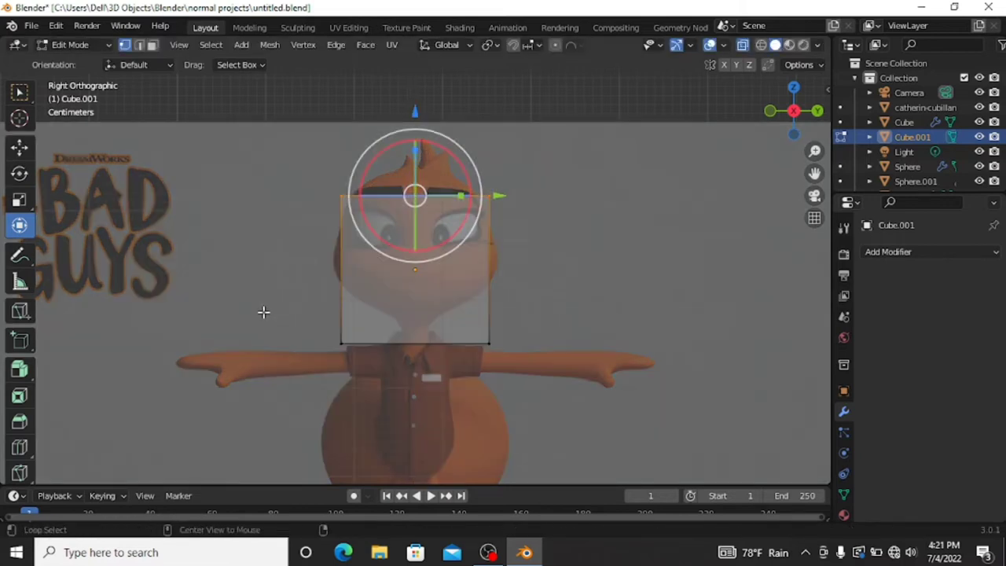
{"action": "left_click_drag", "start_coordinate": [263, 312], "coordinate": [580, 388]}
{"action": "left_click", "coordinate": [480, 354]}
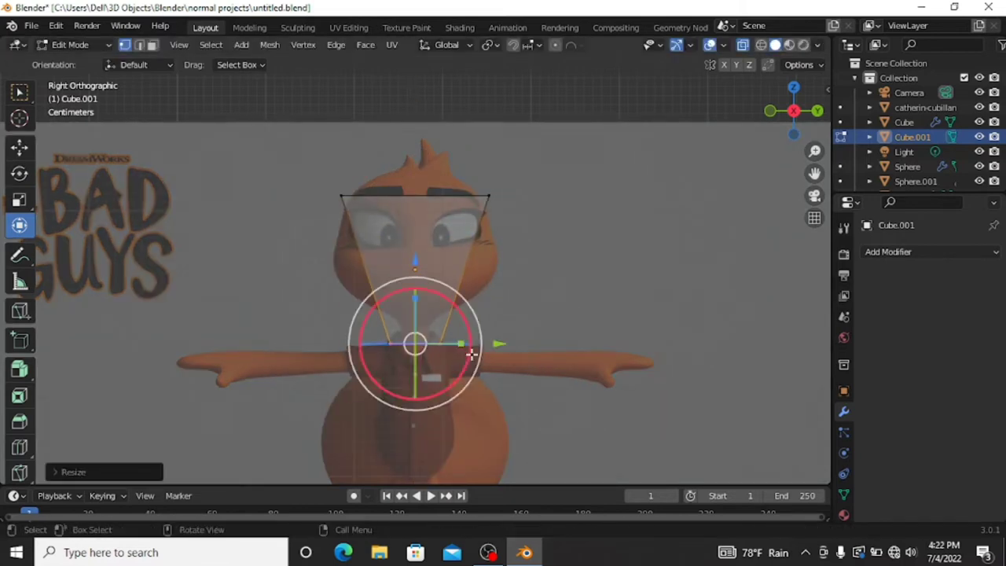
{"action": "key", "text": "KP_Decimal"}
{"action": "key", "text": "s"}
{"action": "left_click", "coordinate": [492, 296]}
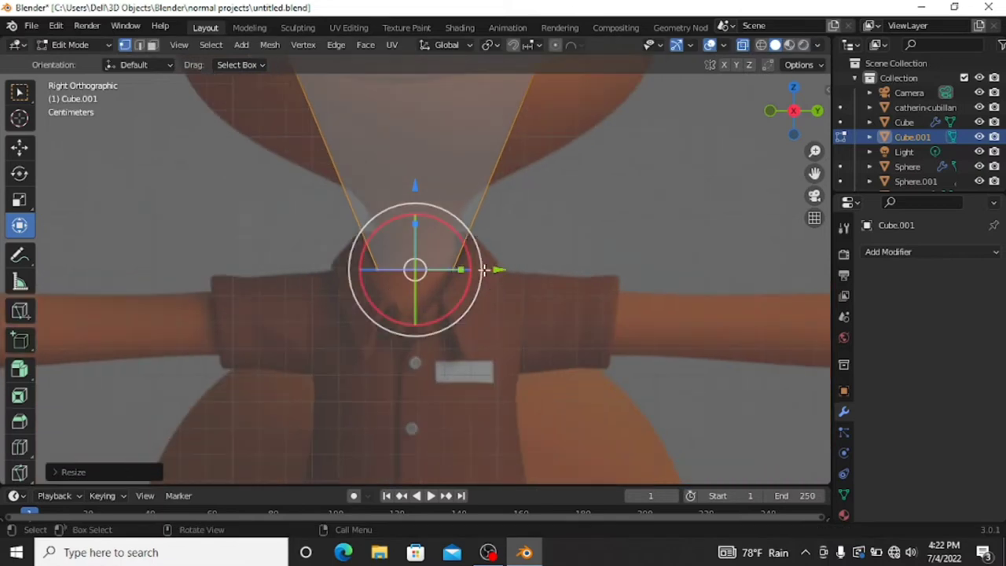
Move the bottom edge up to sit at the top of the collar.
{"action": "scroll", "coordinate": [471, 236], "scroll_direction": "down", "scroll_amount": 3}
{"action": "scroll", "coordinate": [471, 197], "scroll_direction": "down", "scroll_amount": 2}
{"action": "scroll", "coordinate": [557, 202], "scroll_direction": "up", "scroll_amount": 2}
{"action": "scroll", "coordinate": [557, 201], "scroll_direction": "up", "scroll_amount": 4}
{"action": "key", "text": "g"}
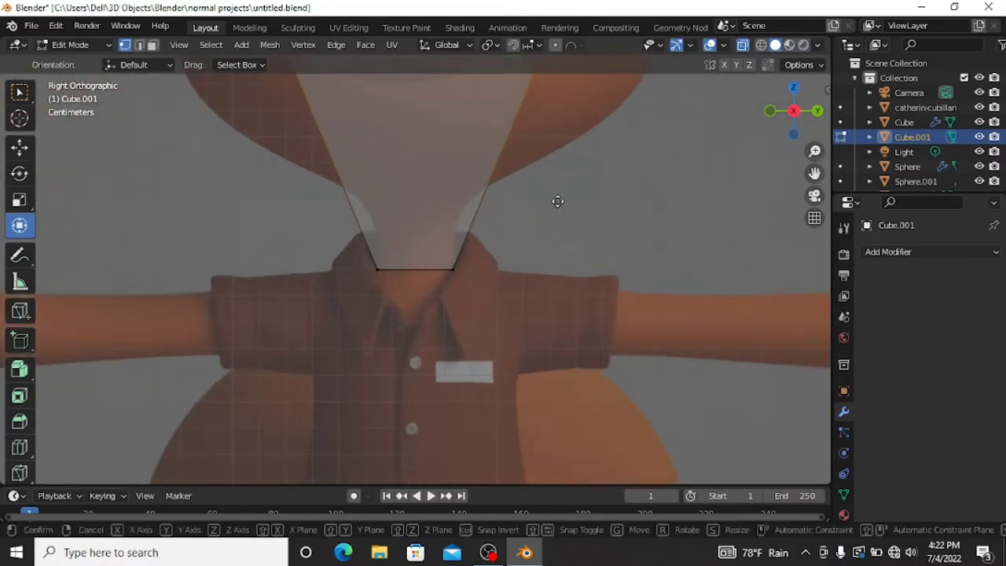
{"action": "left_click", "coordinate": [640, 235]}
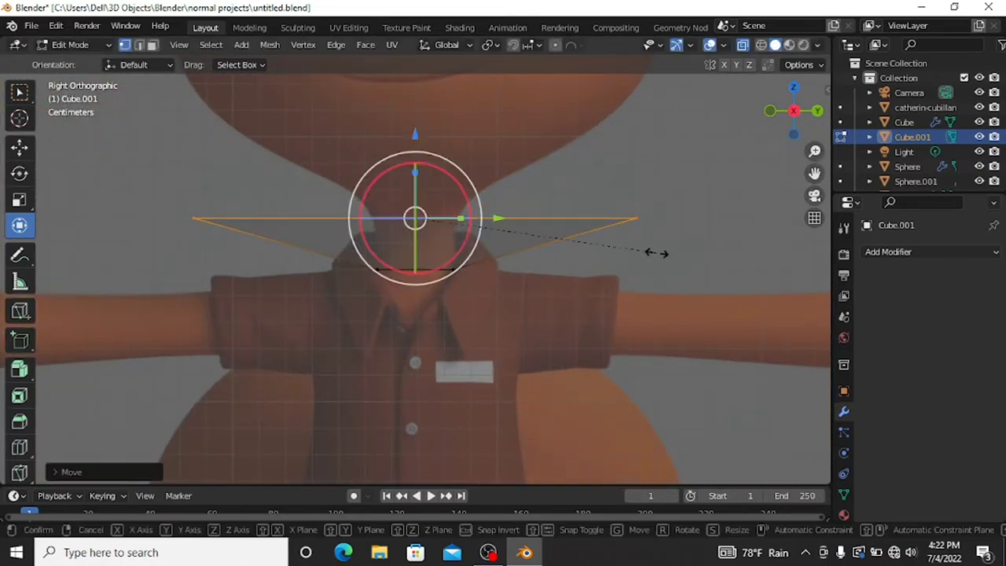
{"action": "scroll", "coordinate": [469, 218], "scroll_direction": "up", "scroll_amount": 2}
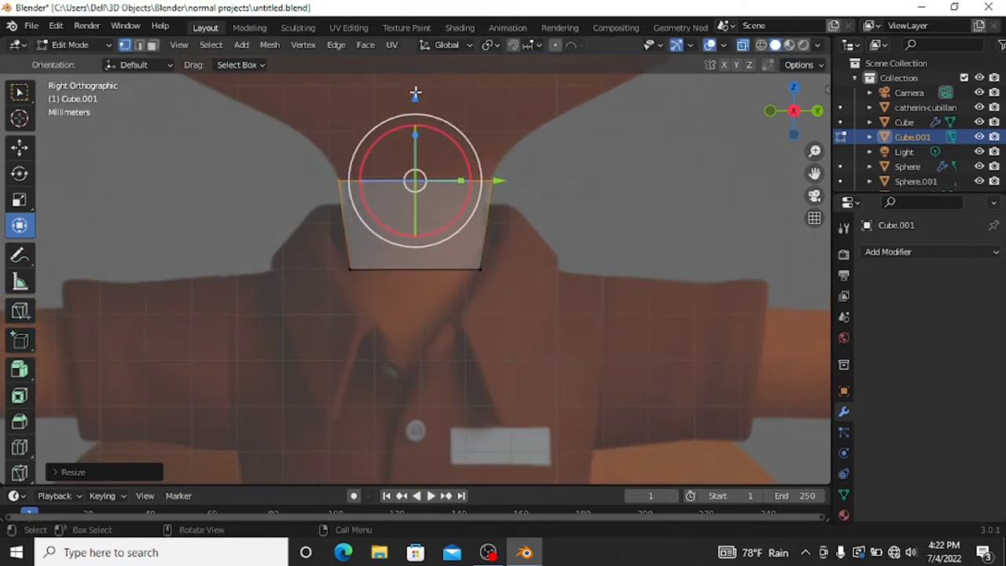
{"action": "left_click", "coordinate": [562, 253]}
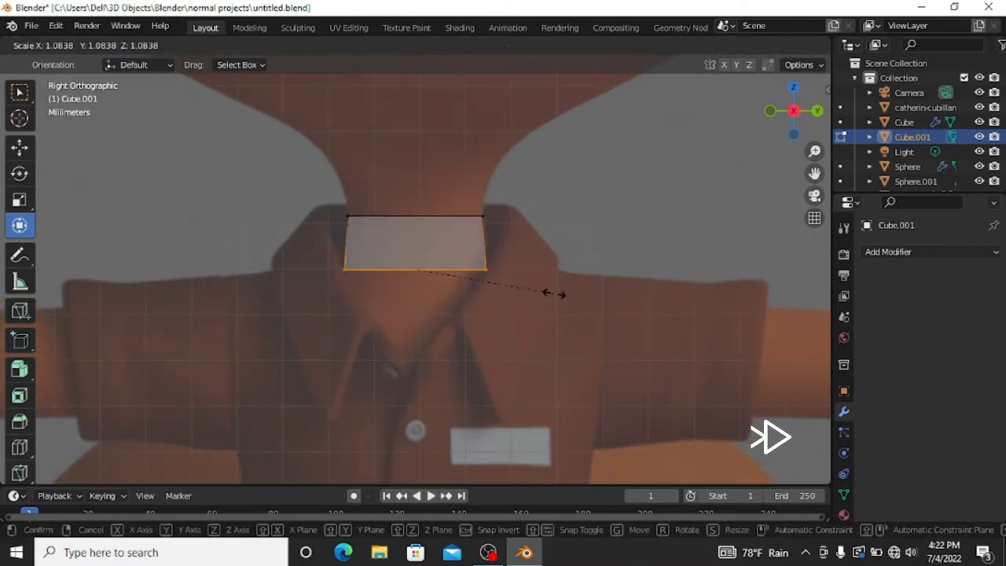
Extrude and scale loops up the neck to the jaw.
{"action": "key", "text": "e"}
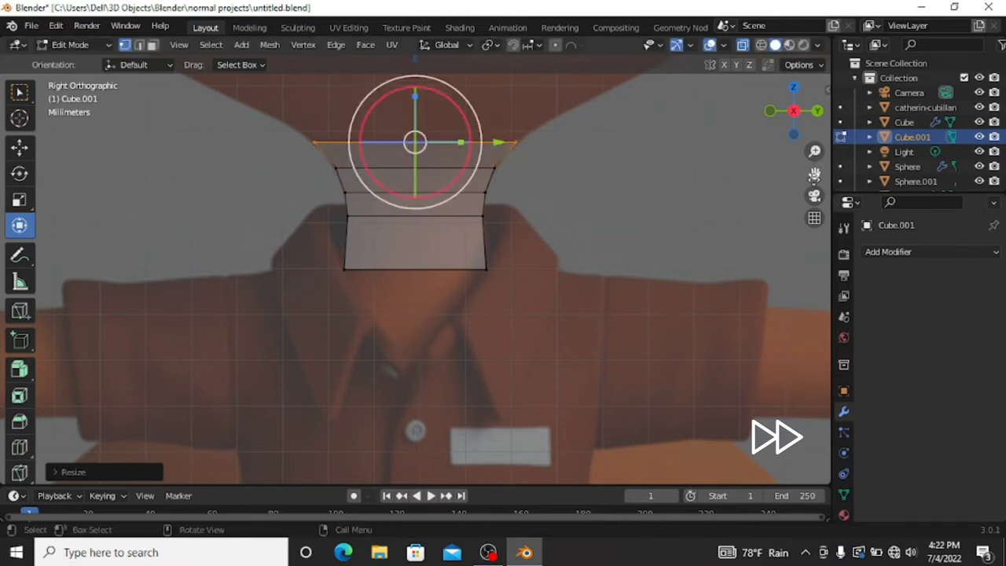
{"action": "scroll", "coordinate": [548, 204], "scroll_direction": "up", "scroll_amount": 2}
{"action": "key", "text": "e"}
{"action": "key", "text": "e"}
{"action": "left_click", "coordinate": [595, 190]}
{"action": "key", "text": "s"}
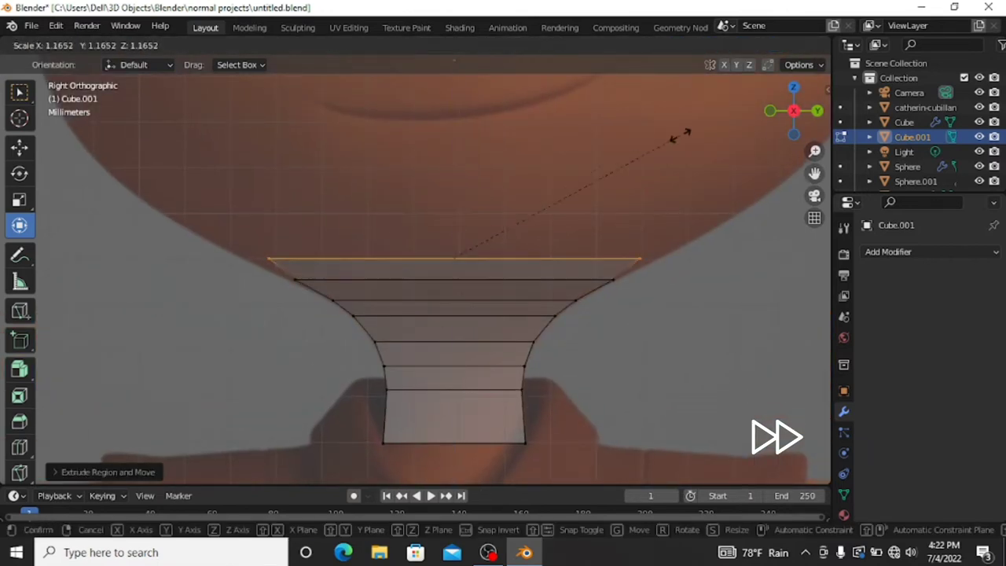
{"action": "left_click", "coordinate": [686, 132]}
{"action": "scroll", "coordinate": [703, 108], "scroll_direction": "down", "scroll_amount": 2}
{"action": "scroll", "coordinate": [595, 285], "scroll_direction": "up", "scroll_amount": 3, "text": "shift"}
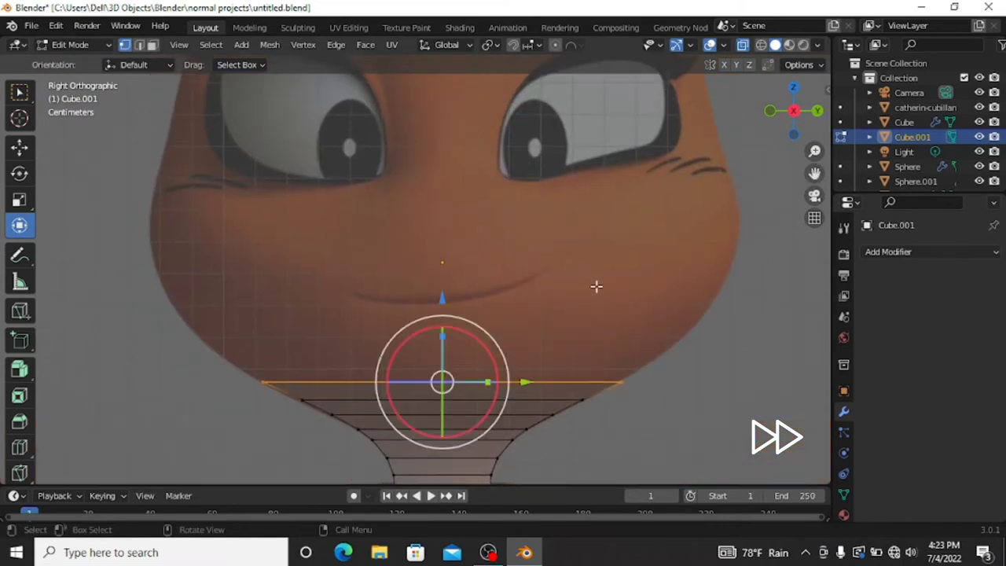
{"action": "key", "text": "e"}
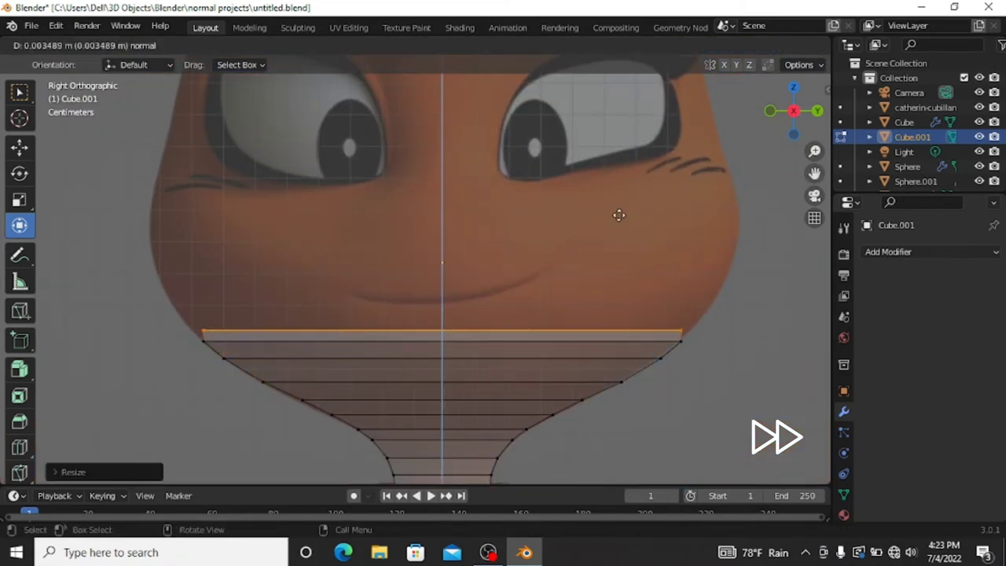
{"action": "left_click", "coordinate": [644, 196]}
{"action": "key", "text": "e"}
{"action": "left_click", "coordinate": [648, 181]}
{"action": "key", "text": "s"}
{"action": "left_click", "coordinate": [667, 140]}
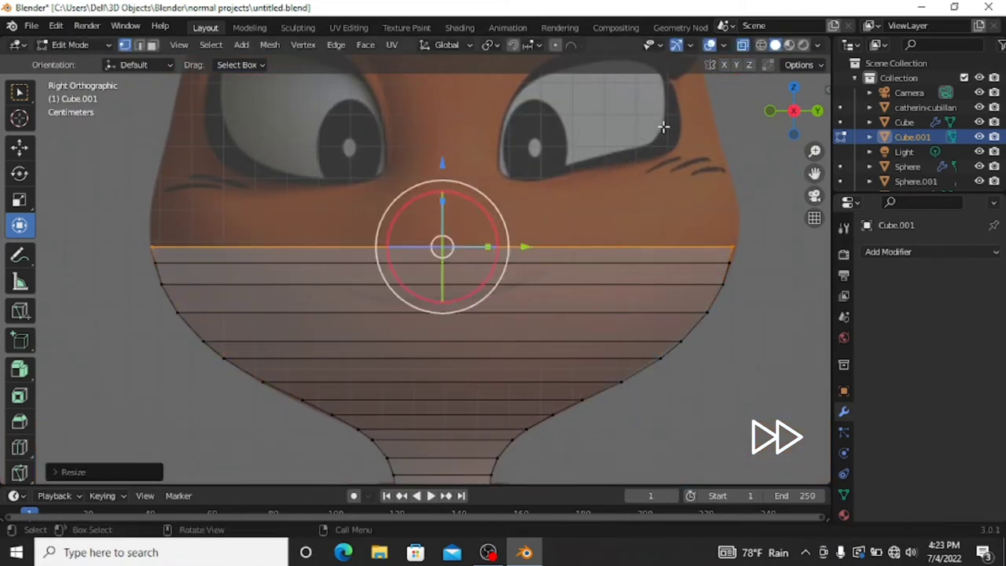
Extrude and scale loops over the cheeks, eye level and past the eyes.
{"action": "key", "text": "e"}
{"action": "left_click", "coordinate": [662, 96]}
{"action": "key", "text": "s"}
{"action": "left_click", "coordinate": [657, 86]}
{"action": "scroll", "coordinate": [657, 85], "scroll_direction": "up", "scroll_amount": 3, "text": "shift"}
{"action": "key", "text": "e"}
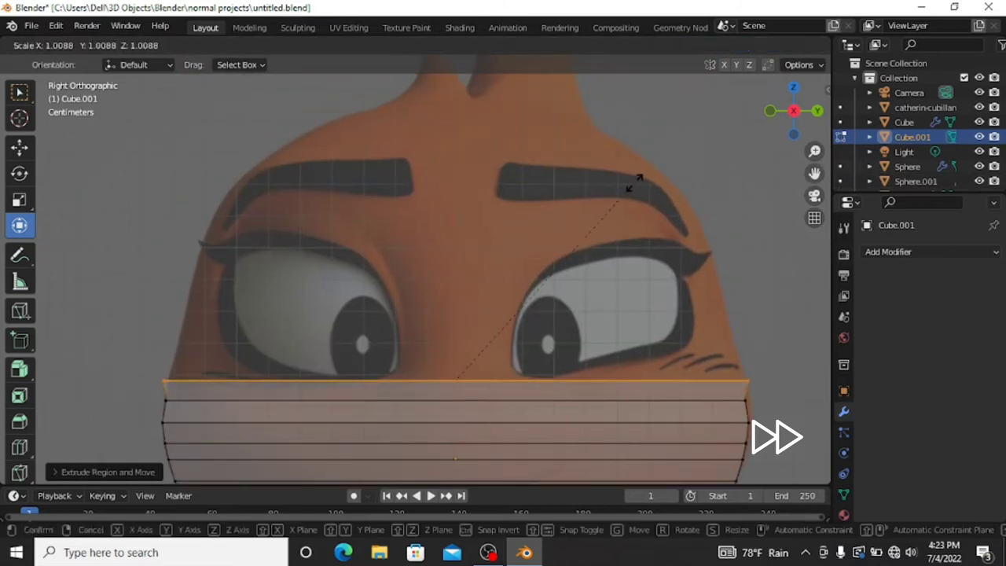
{"action": "left_click", "coordinate": [628, 206]}
{"action": "key", "text": "s"}
{"action": "left_click", "coordinate": [643, 137]}
{"action": "key", "text": "e"}
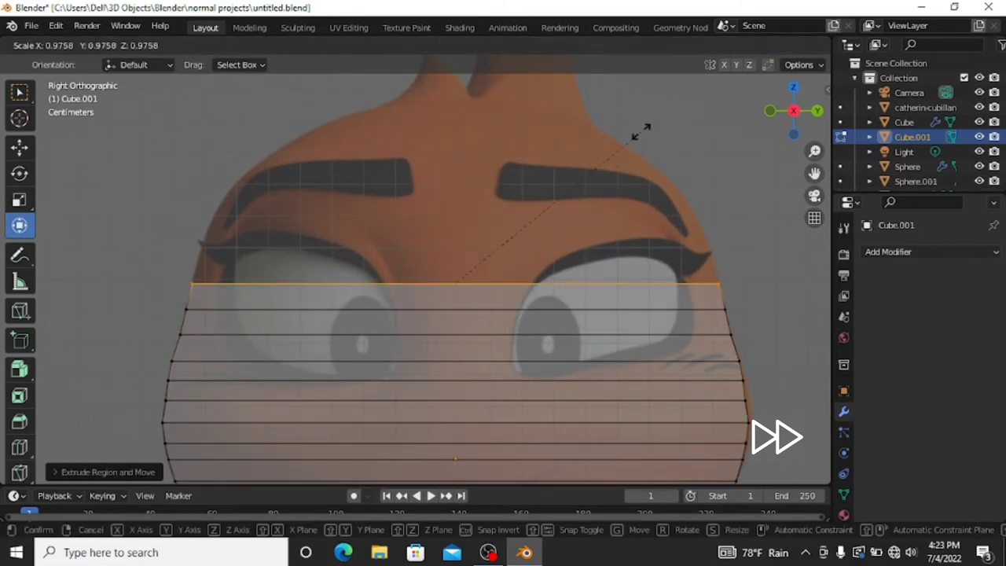
{"action": "left_click", "coordinate": [644, 102]}
{"action": "key", "text": "s"}
{"action": "left_click", "coordinate": [637, 476]}
Extrude the final narrowing loops to the crown and leave Edit Mode.
{"action": "key", "text": "e"}
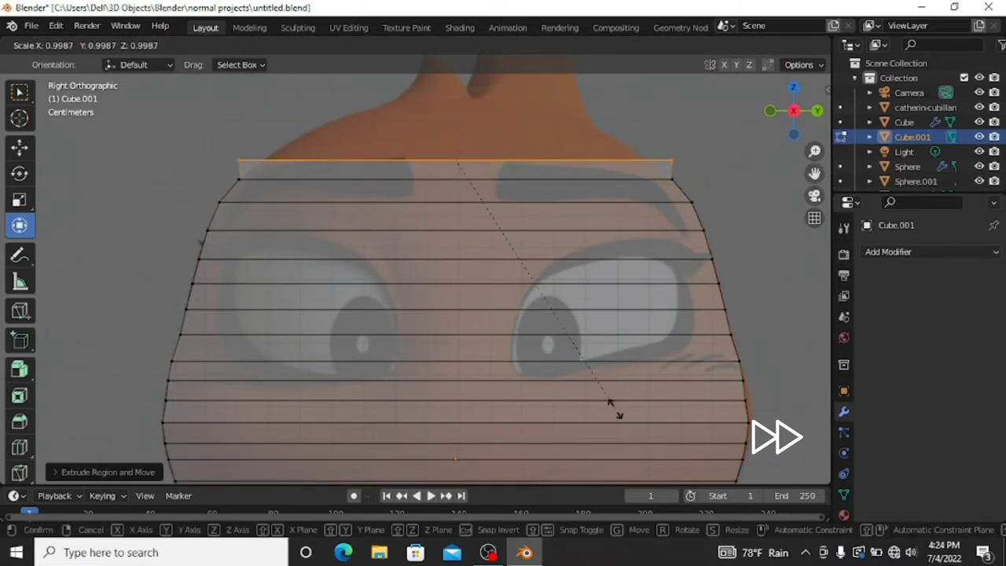
{"action": "left_click", "coordinate": [610, 410]}
{"action": "key", "text": "e"}
{"action": "left_click", "coordinate": [589, 341]}
{"action": "key", "text": "s"}
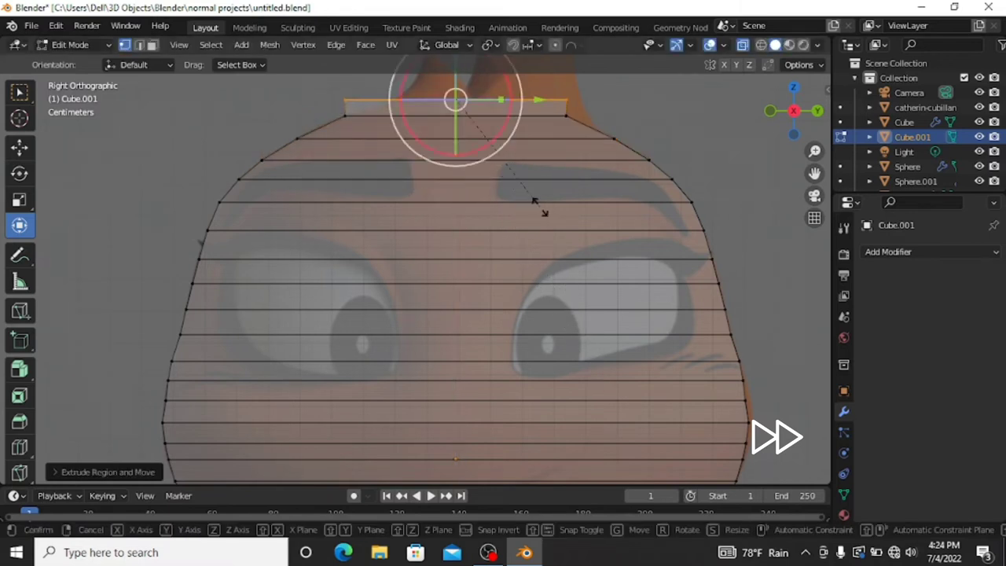
{"action": "key", "text": "Tab"}
{"action": "scroll", "coordinate": [630, 157], "scroll_direction": "down", "scroll_amount": 5}
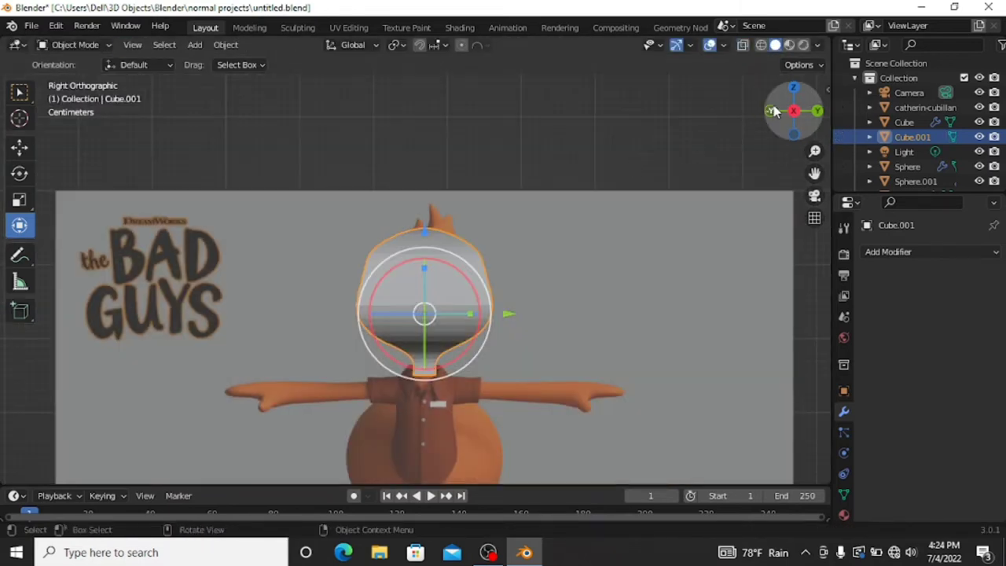
Move the head shape aside and round it with subdivision level 5.
{"action": "left_click_drag", "start_coordinate": [794, 110], "coordinate": [599, 258]}
{"action": "key", "text": "g"}
{"action": "left_click", "coordinate": [673, 399]}
{"action": "key", "text": "ctrl+5"}
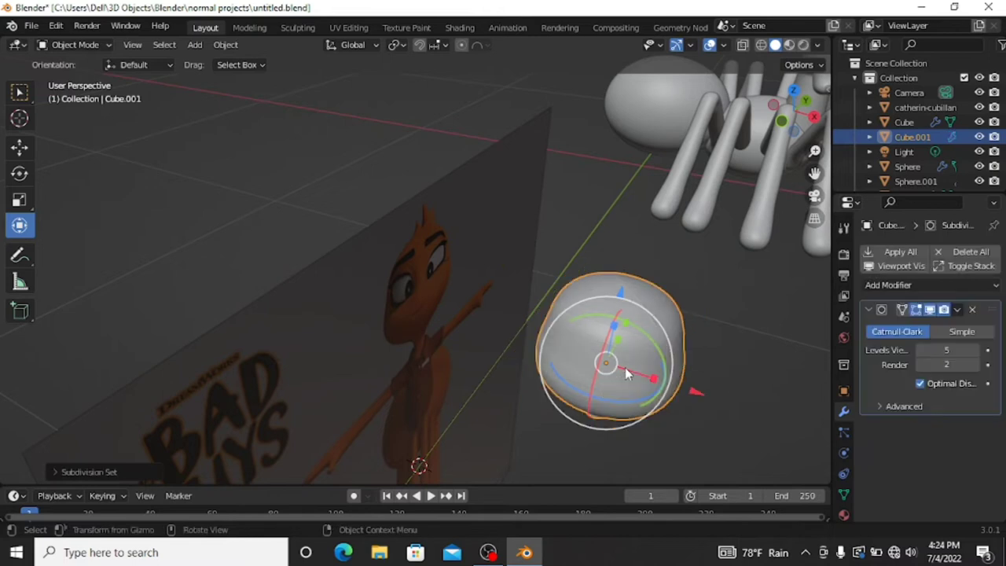
{"action": "scroll", "coordinate": [624, 366], "scroll_direction": "down", "scroll_amount": 1}
{"action": "left_click_drag", "start_coordinate": [793, 110], "coordinate": [617, 286]}
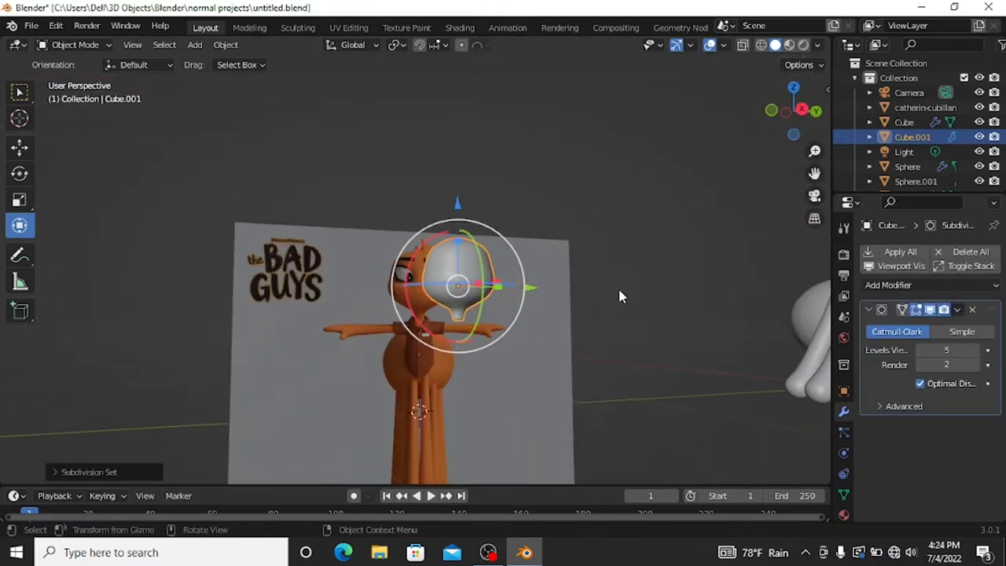
{"action": "middle_click_drag", "start_coordinate": [560, 291], "coordinate": [621, 283]}
{"action": "scroll", "coordinate": [652, 279], "scroll_direction": "down", "scroll_amount": 3}
Snap the head onto the spider via the 3D cursor and raise it above the torso.
{"action": "left_click", "coordinate": [660, 275]}
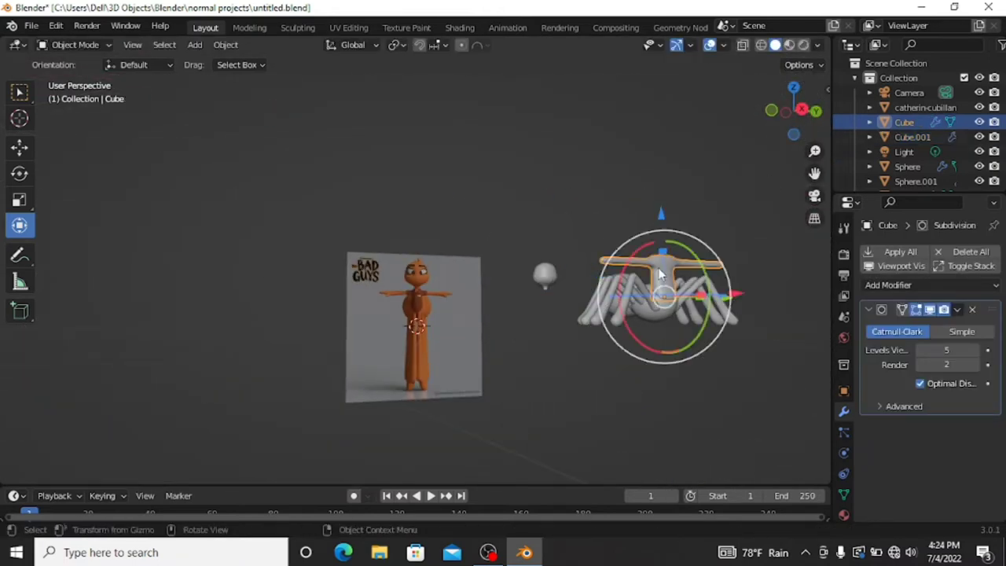
{"action": "key", "text": "KP_Decimal"}
{"action": "scroll", "coordinate": [656, 271], "scroll_direction": "down", "scroll_amount": 2}
{"action": "key", "text": "shift+s"}
{"action": "left_click", "coordinate": [557, 346]}
{"action": "left_click", "coordinate": [911, 136]}
{"action": "key", "text": "shift+s"}
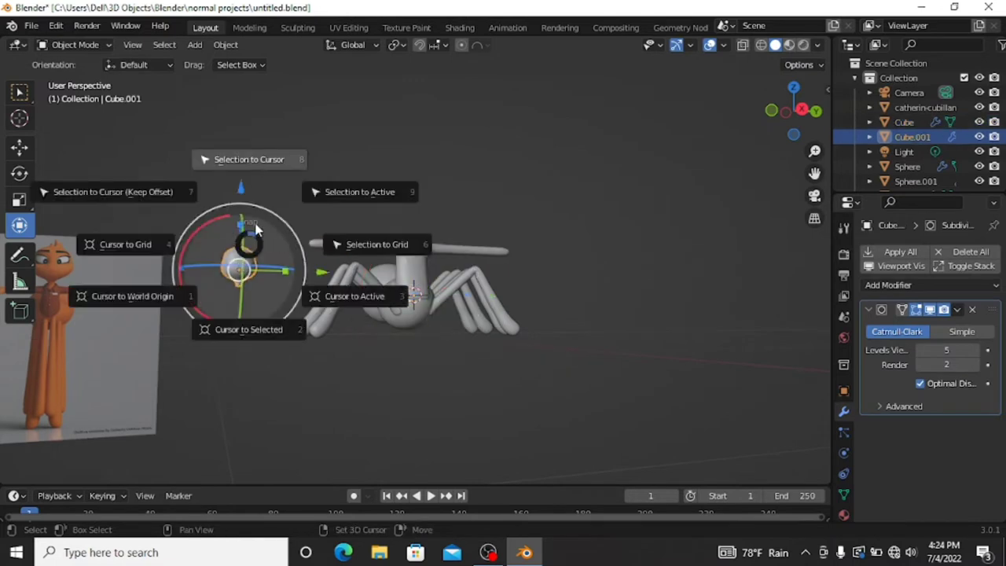
{"action": "left_click", "coordinate": [252, 159]}
{"action": "left_click_drag", "start_coordinate": [413, 213], "coordinate": [411, 160]}
{"action": "left_click", "coordinate": [408, 130]}
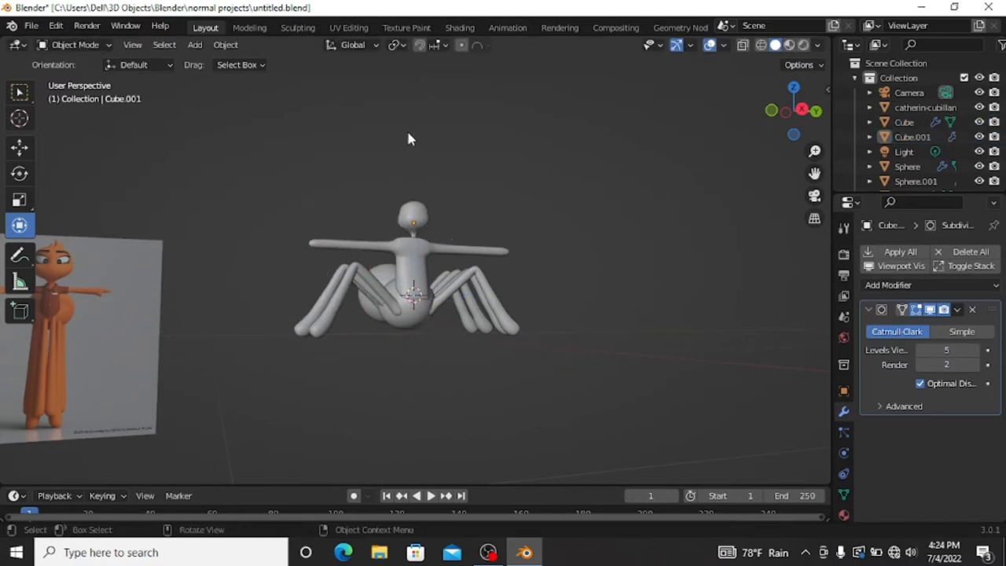
Centre the head sideways in side view and resize it.
{"action": "left_click", "coordinate": [425, 220]}
{"action": "key", "text": "KP_Decimal"}
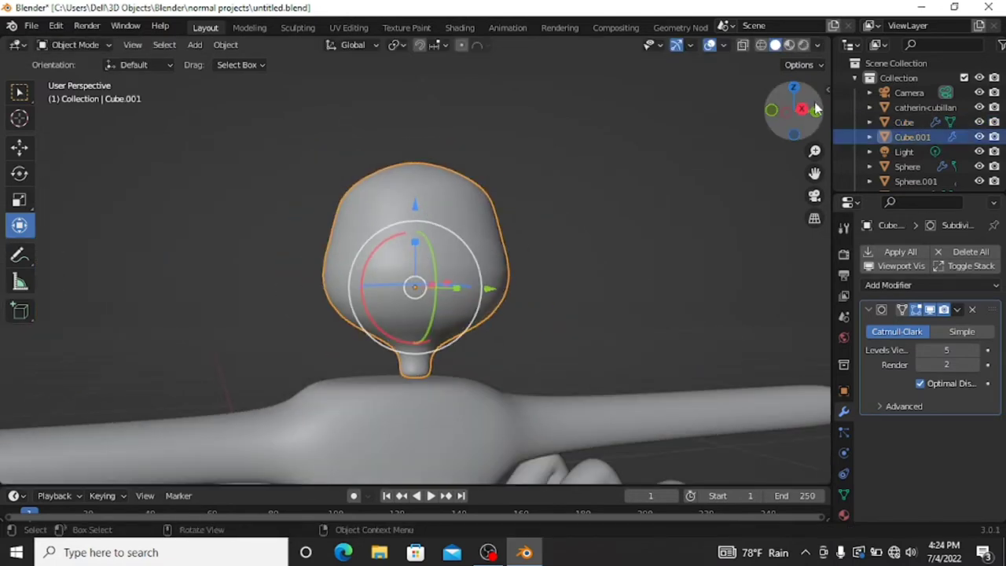
{"action": "left_click", "coordinate": [802, 109]}
{"action": "left_click_drag", "start_coordinate": [496, 288], "coordinate": [485, 288]}
{"action": "key", "text": "s"}
{"action": "left_click", "coordinate": [512, 285]}
{"action": "scroll", "coordinate": [417, 201], "scroll_direction": "down", "scroll_amount": 2}
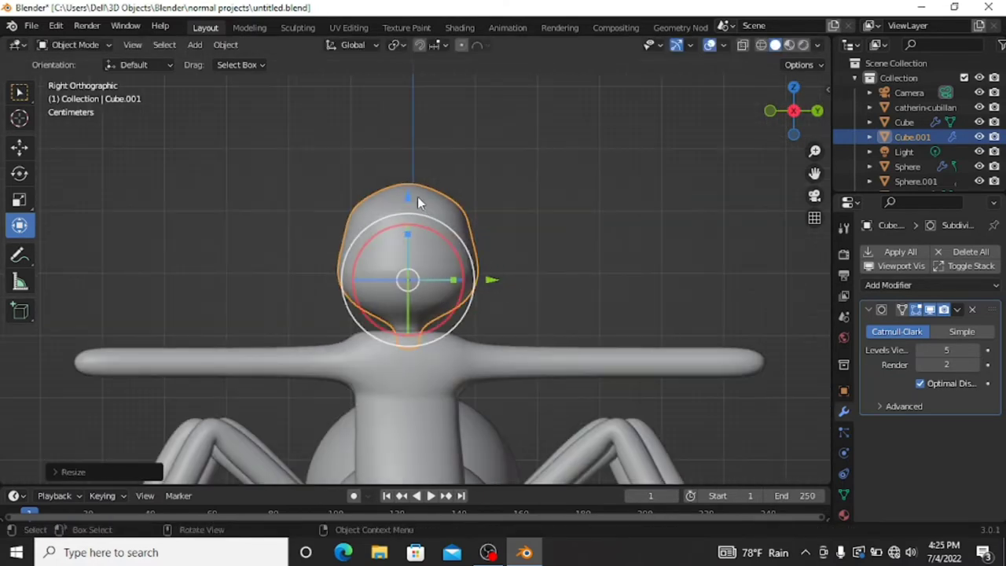
Loop-cut the neck and widen its base loop to meet the shoulders.
{"action": "key", "text": "Tab"}
{"action": "left_click", "coordinate": [441, 317], "text": "alt"}
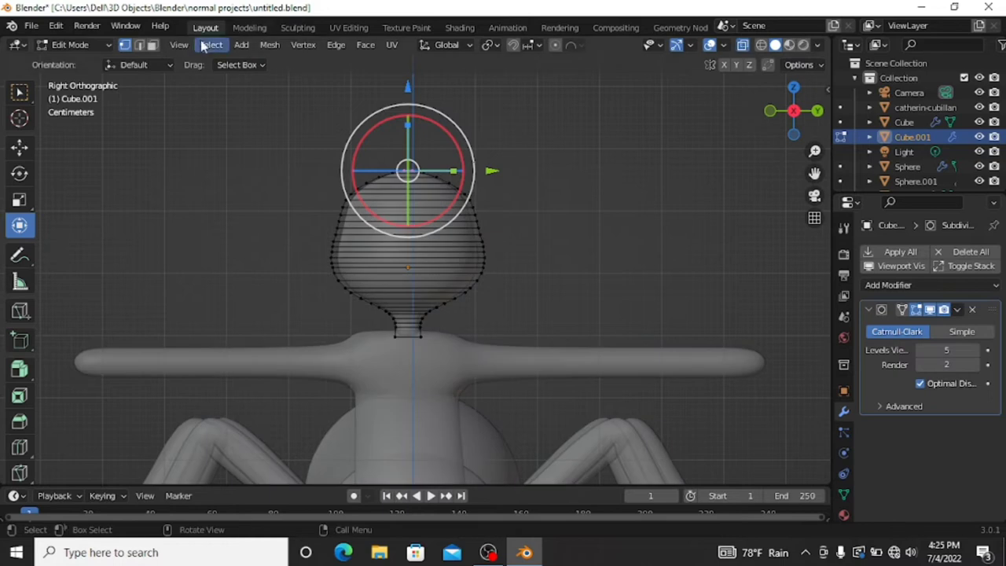
{"action": "scroll", "coordinate": [454, 309], "scroll_direction": "up", "scroll_amount": 1}
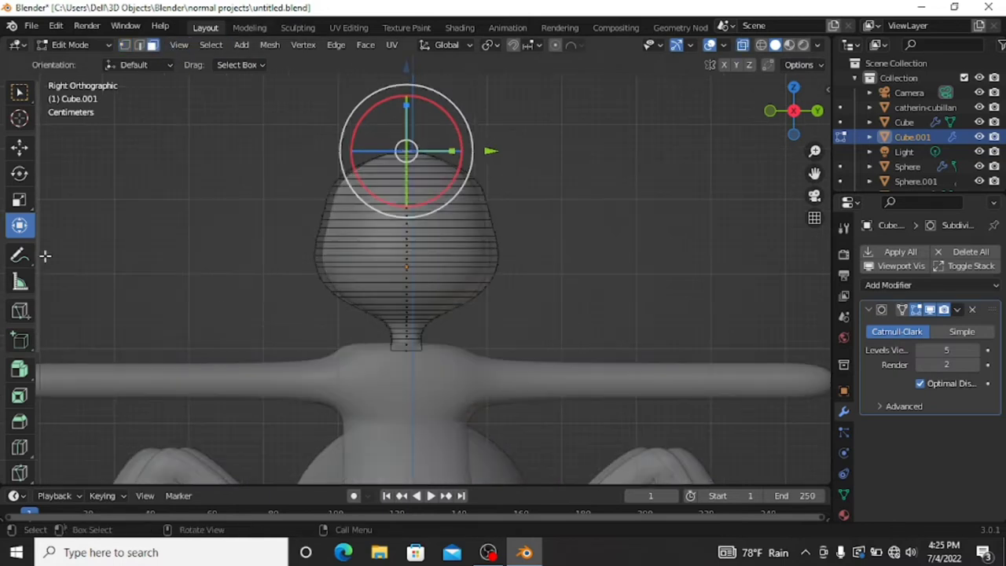
{"action": "left_click", "coordinate": [17, 448]}
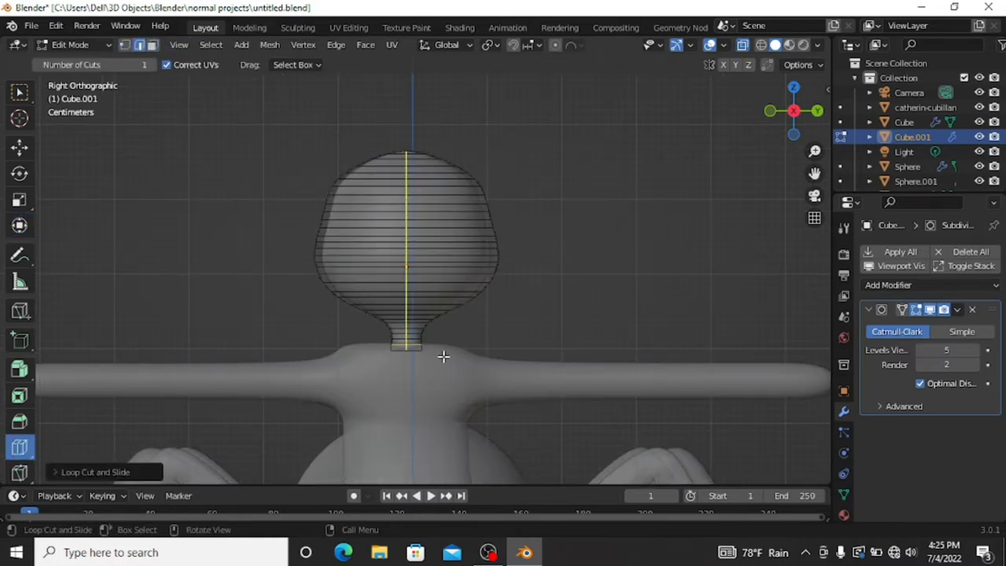
{"action": "key", "text": "s"}
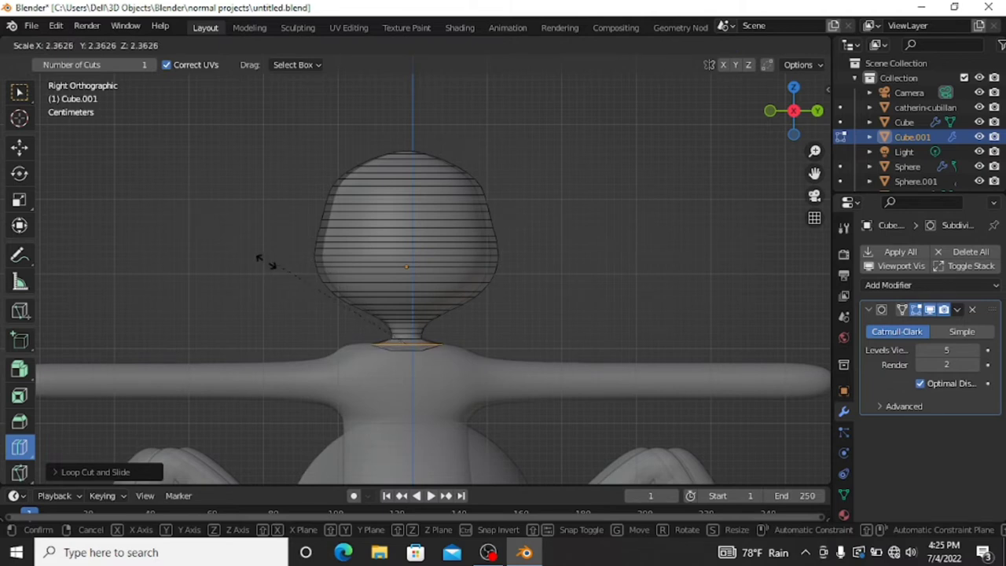
{"action": "left_click", "coordinate": [259, 258]}
{"action": "key", "text": "Tab"}
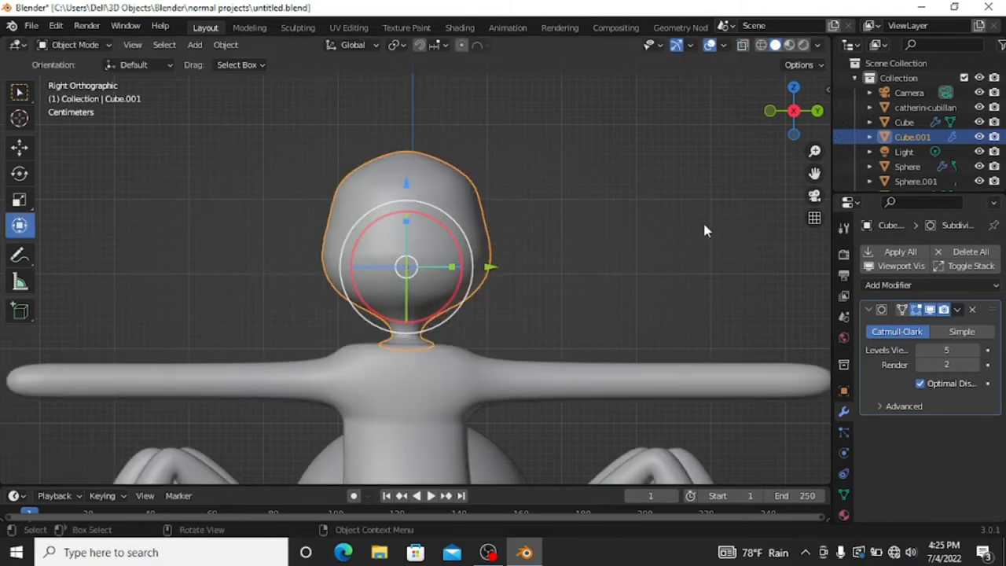
Lower the head slightly onto the neck and save the file.
{"action": "left_click_drag", "start_coordinate": [778, 118], "coordinate": [789, 110]}
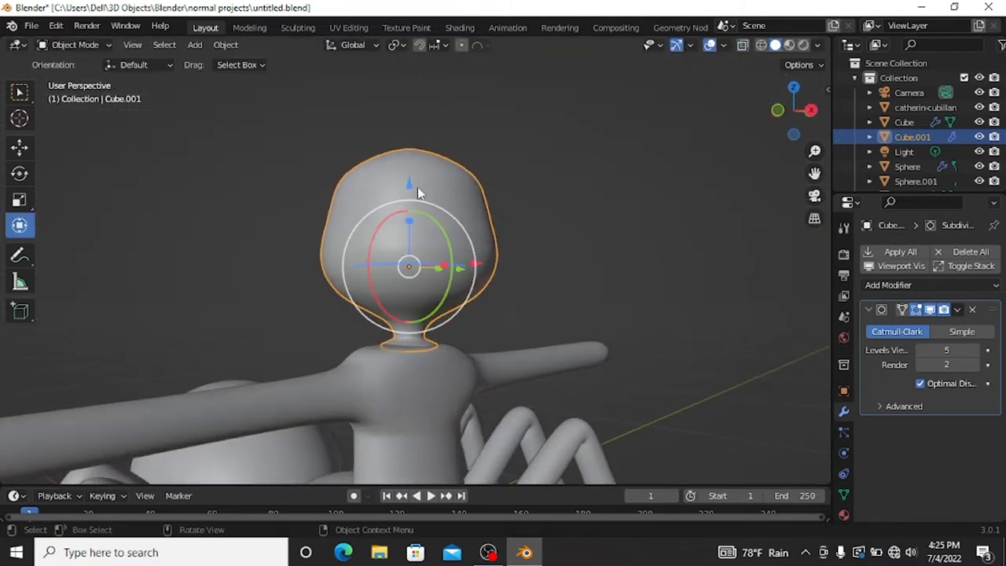
{"action": "left_click_drag", "start_coordinate": [417, 187], "coordinate": [408, 189]}
{"action": "scroll", "coordinate": [539, 199], "scroll_direction": "down", "scroll_amount": 3}
{"action": "key", "text": "ctrl+s"}
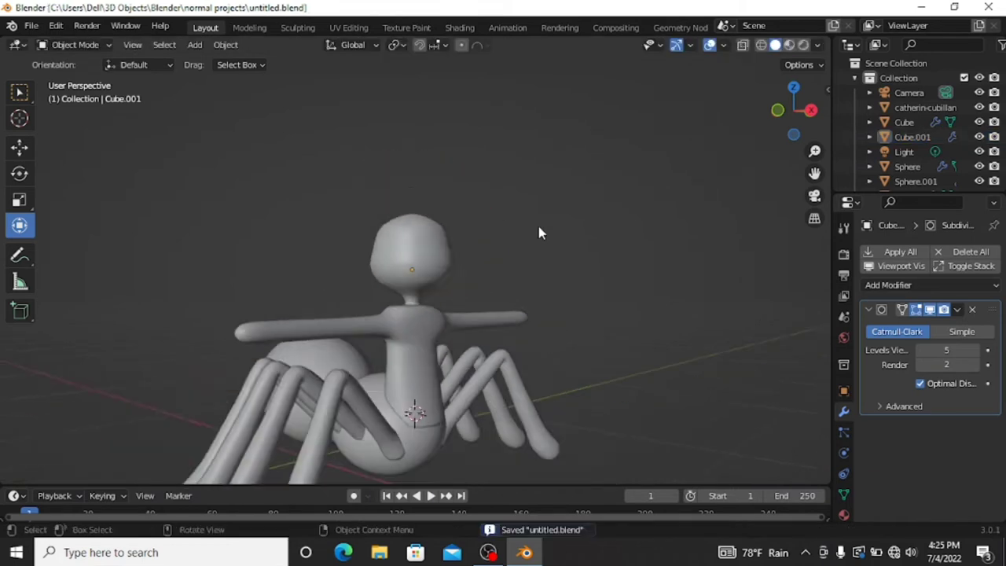
{"action": "scroll", "coordinate": [488, 303], "scroll_direction": "down", "scroll_amount": 2}
{"action": "scroll", "coordinate": [488, 305], "scroll_direction": "up", "scroll_amount": 2}
Add a new cube, scale it down and raise it along Z onto the torso.
{"action": "left_click", "coordinate": [408, 338]}
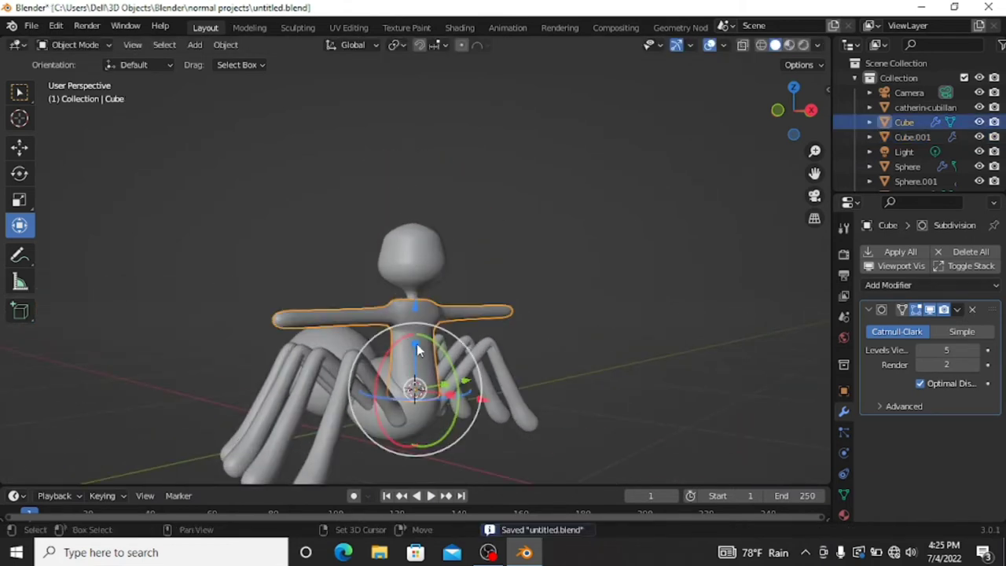
{"action": "key", "text": "shift+a"}
{"action": "left_click", "coordinate": [461, 249]}
{"action": "key", "text": "s"}
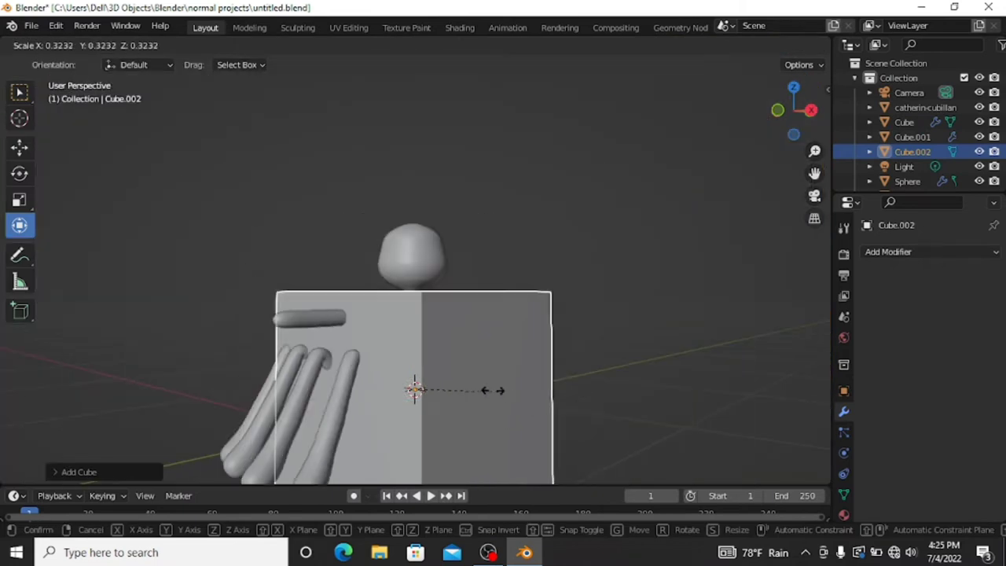
{"action": "left_click", "coordinate": [428, 381]}
{"action": "key", "text": "g"}
{"action": "key", "text": "z"}
{"action": "left_click", "coordinate": [418, 274]}
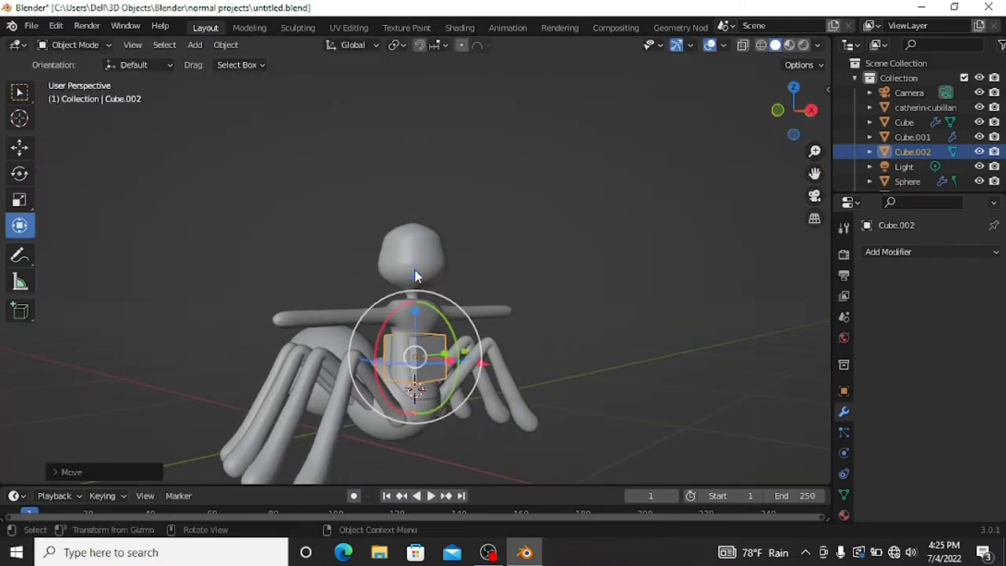
Frame the new cube and switch to the side orthographic view.
{"action": "key", "text": "KP_Decimal"}
{"action": "scroll", "coordinate": [817, 113], "scroll_direction": "down", "scroll_amount": 1}
{"action": "key", "text": "ctrl+KP_1"}
{"action": "key", "text": "KP_3"}
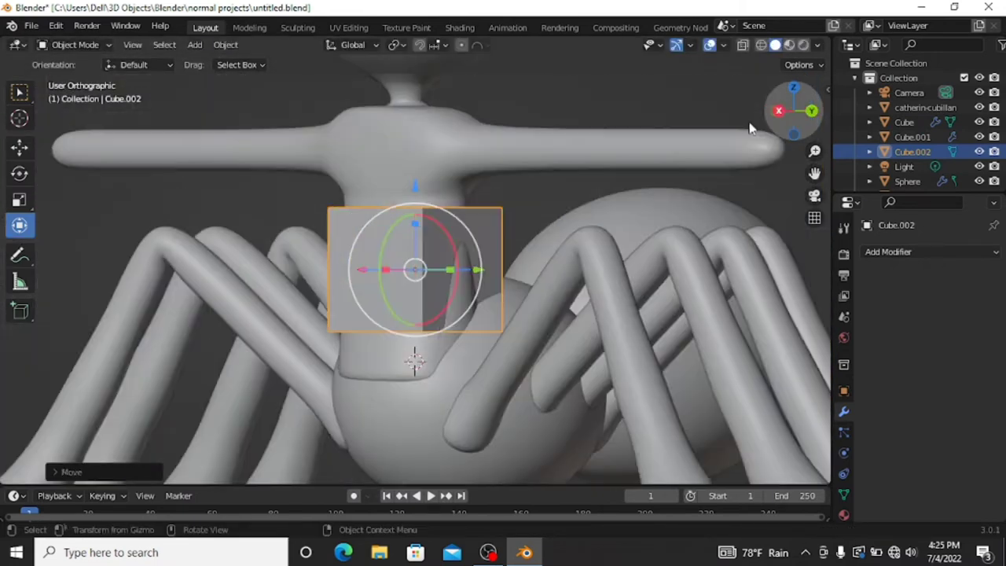
{"action": "left_click", "coordinate": [432, 196]}
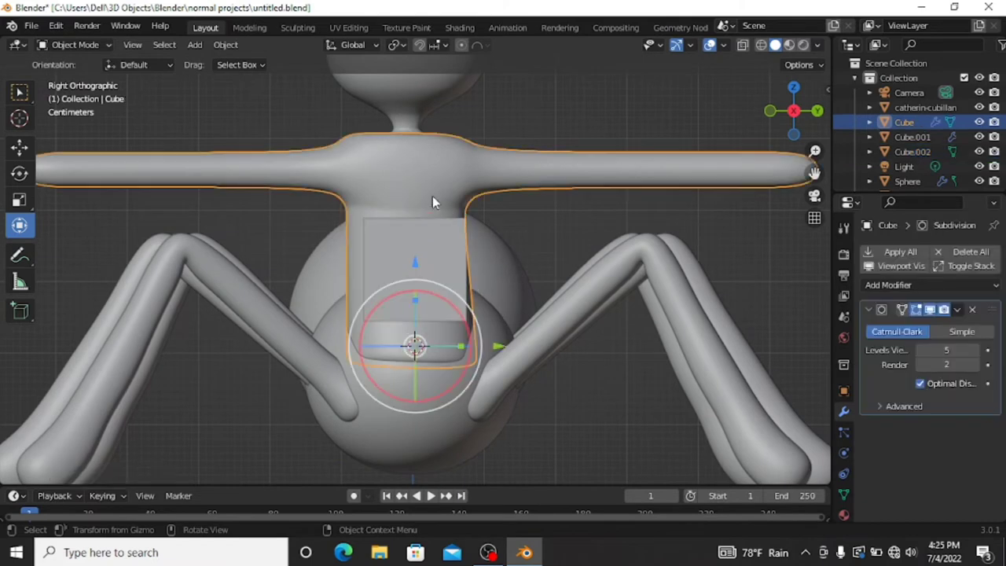
{"action": "key", "text": "shift+s"}
{"action": "scroll", "coordinate": [442, 208], "scroll_direction": "down", "scroll_amount": 2}
{"action": "right_click", "coordinate": [439, 212]}
{"action": "mouse_move", "coordinate": [369, 260]}
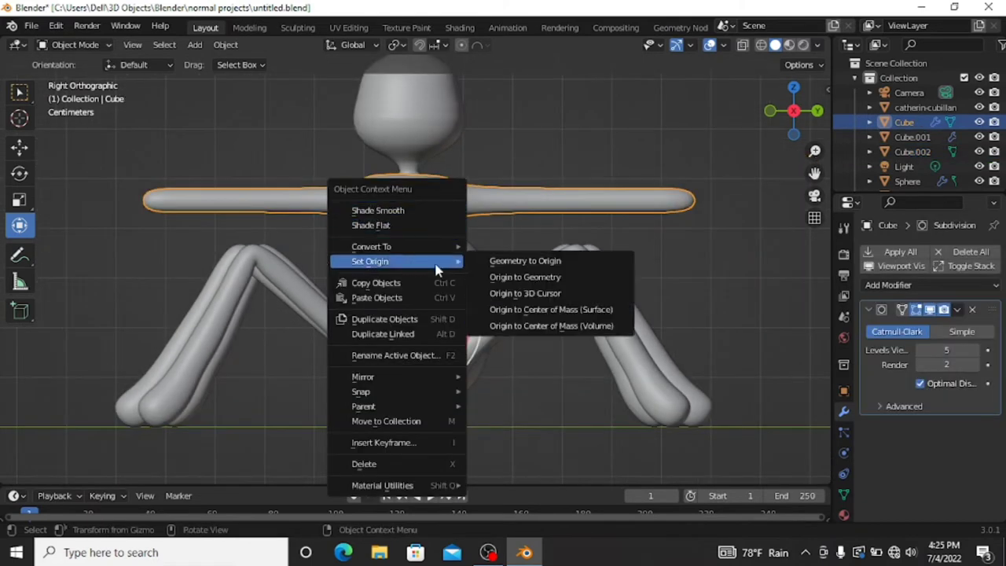
{"action": "left_click", "coordinate": [527, 270]}
Snap the 3D cursor to the small cube and nudge the cube down the torso.
{"action": "left_click", "coordinate": [437, 264]}
{"action": "key", "text": "shift+s"}
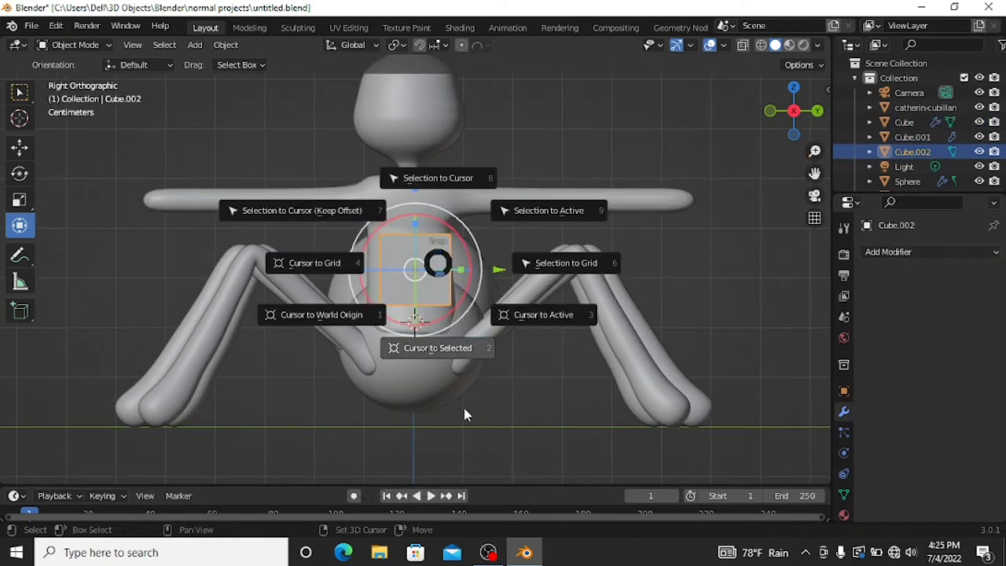
{"action": "left_click", "coordinate": [452, 351]}
{"action": "left_click", "coordinate": [428, 220]}
{"action": "key", "text": "shift+s"}
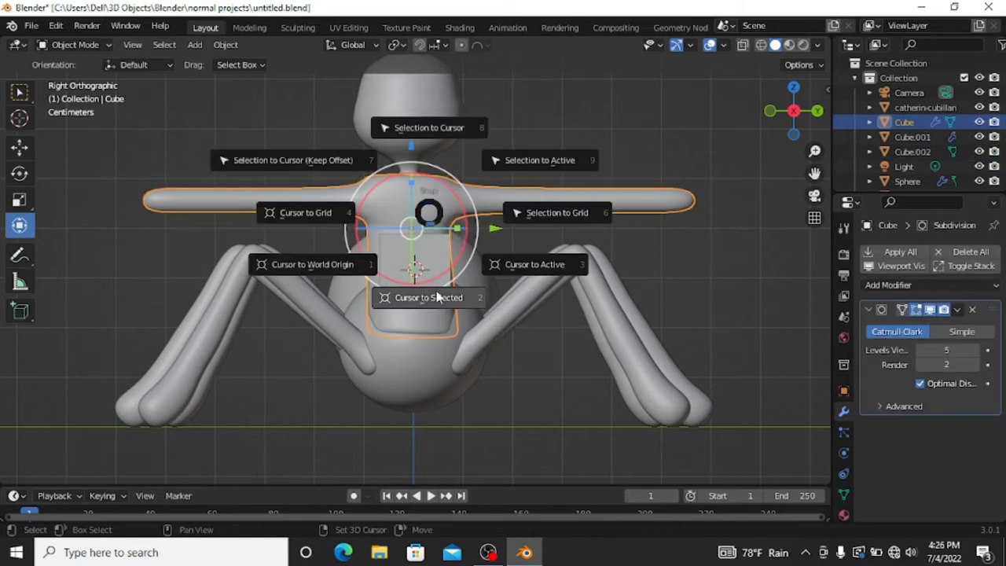
{"action": "left_click", "coordinate": [437, 296]}
{"action": "left_click", "coordinate": [426, 239]}
{"action": "left_click_drag", "start_coordinate": [426, 163], "coordinate": [428, 219]}
{"action": "scroll", "coordinate": [447, 281], "scroll_direction": "up", "scroll_amount": 2}
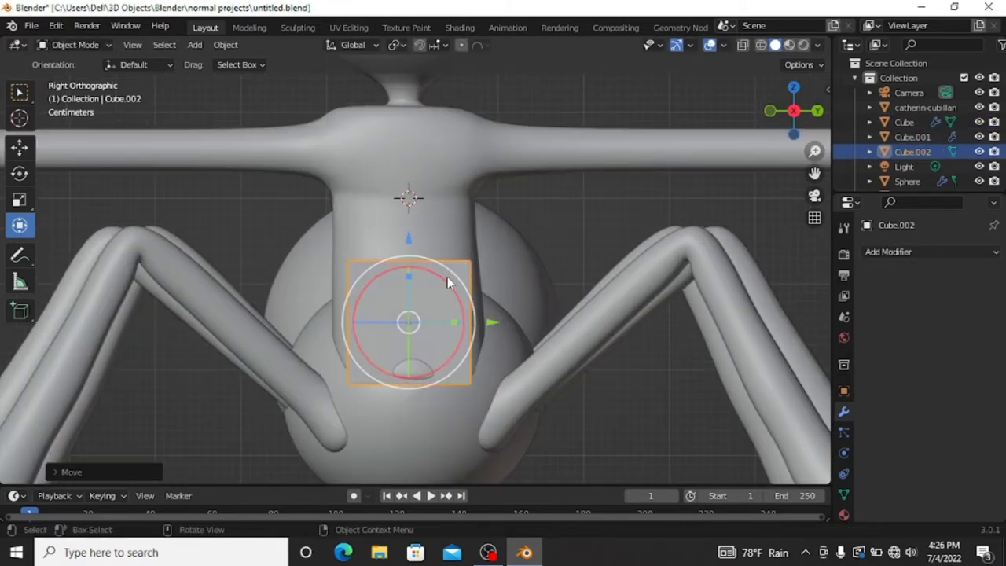
In Edit Mode on the small cube, turn on X-ray and select its top edge.
{"action": "key", "text": "Tab"}
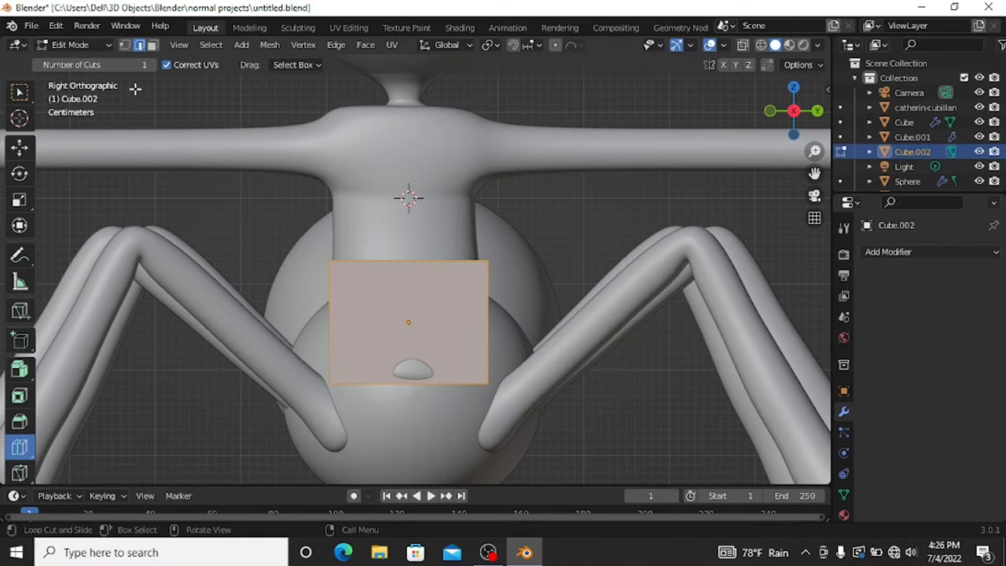
{"action": "scroll", "coordinate": [498, 281], "scroll_direction": "up", "scroll_amount": 4}
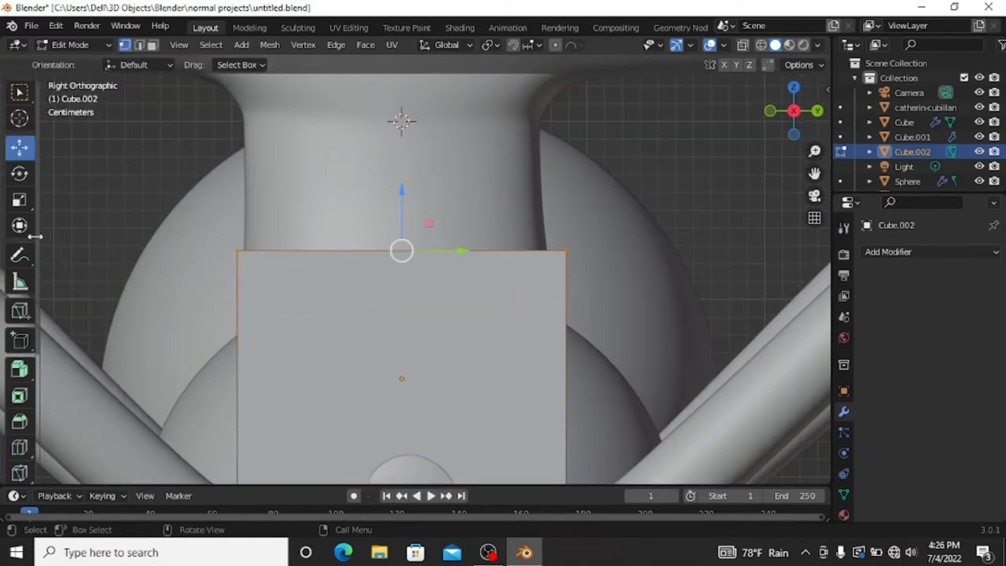
{"action": "left_click_drag", "start_coordinate": [402, 250], "coordinate": [402, 330]}
{"action": "key", "text": "ctrl+z"}
{"action": "key", "text": "alt+z"}
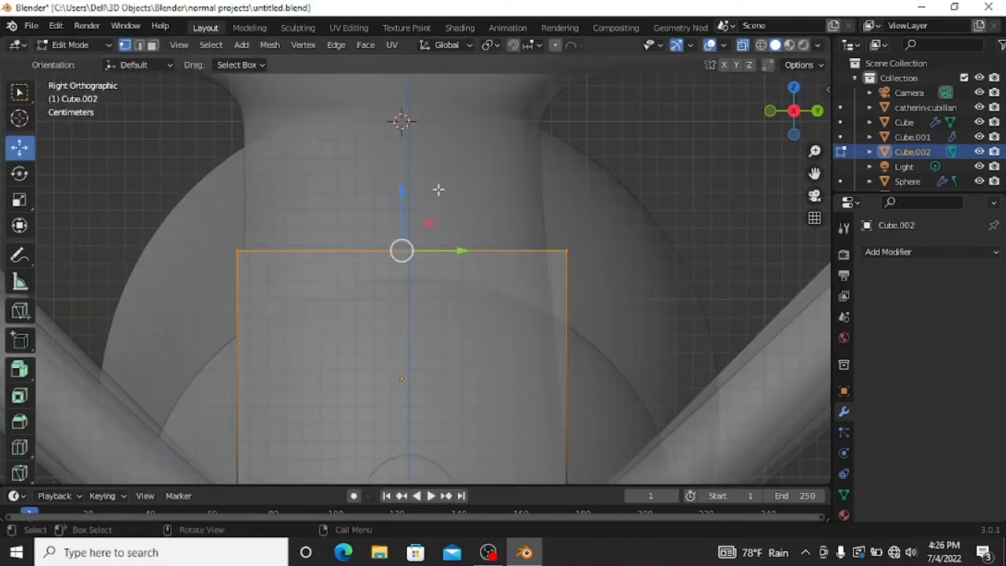
{"action": "right_click", "coordinate": [597, 315]}
{"action": "middle_click_drag", "start_coordinate": [597, 315], "coordinate": [647, 213], "text": "shift"}
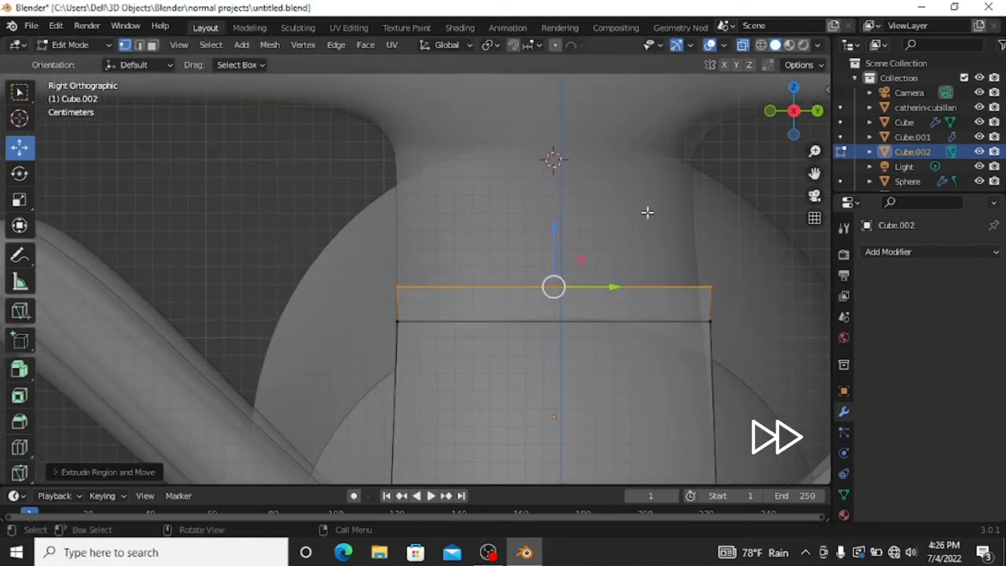
{"action": "scroll", "coordinate": [613, 275], "scroll_direction": "down", "scroll_amount": 2}
Extrude the shirt's top edge upward in stages toward the chest.
{"action": "key", "text": "Tab"}
{"action": "left_click_drag", "start_coordinate": [593, 370], "coordinate": [598, 362]}
{"action": "key", "text": "Tab"}
{"action": "scroll", "coordinate": [599, 361], "scroll_direction": "up", "scroll_amount": 1}
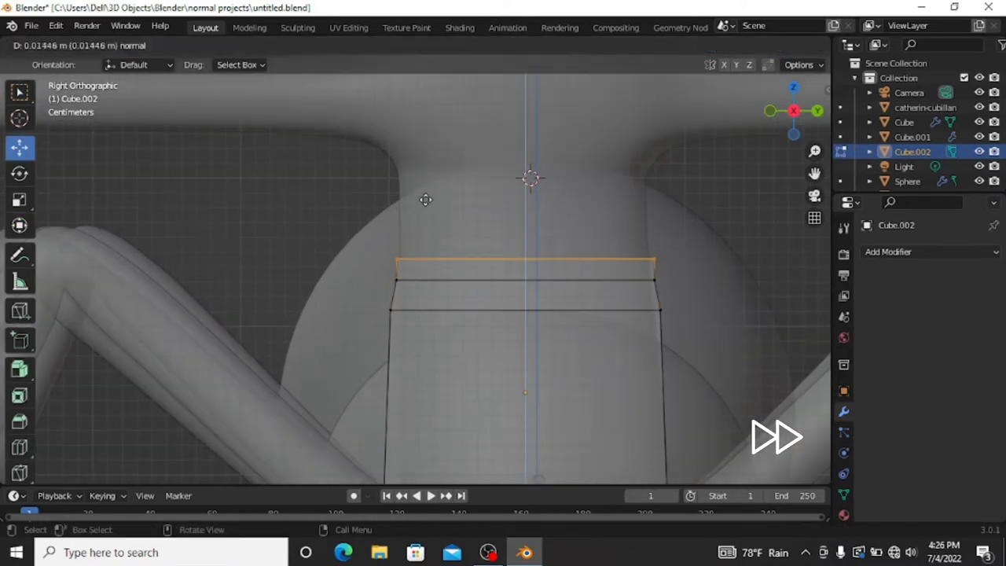
{"action": "left_click_drag", "start_coordinate": [274, 304], "coordinate": [763, 386]}
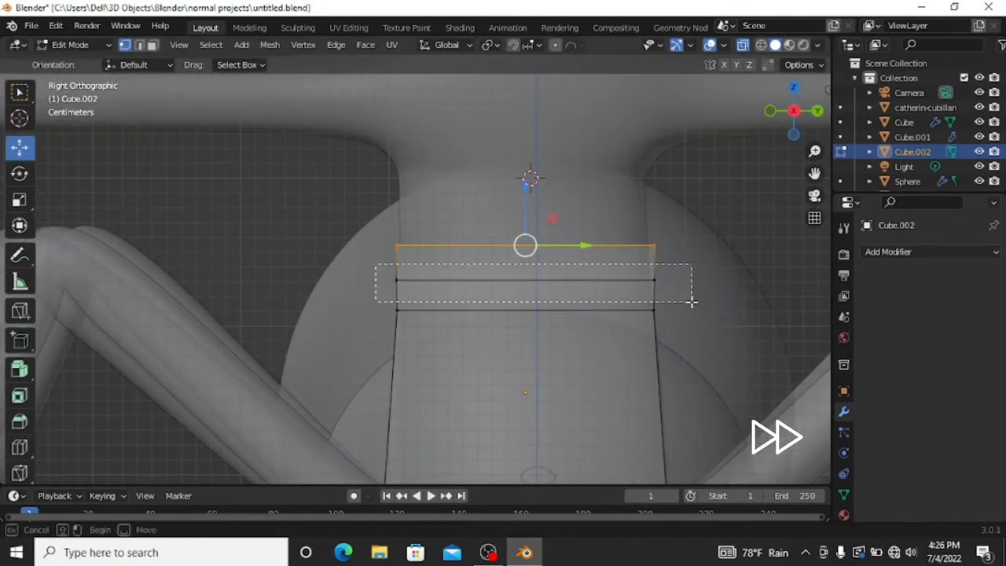
{"action": "left_click_drag", "start_coordinate": [691, 301], "coordinate": [692, 301]}
{"action": "left_click_drag", "start_coordinate": [319, 205], "coordinate": [377, 221]}
{"action": "left_click_drag", "start_coordinate": [474, 261], "coordinate": [474, 261]}
{"action": "left_click_drag", "start_coordinate": [353, 199], "coordinate": [626, 242]}
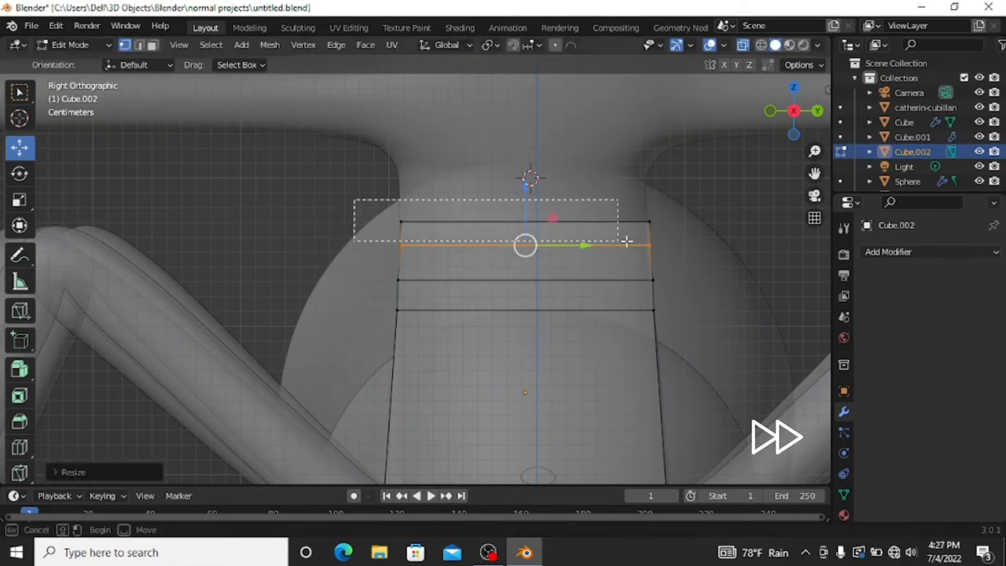
{"action": "left_click", "coordinate": [686, 201]}
{"action": "key", "text": "KP_Decimal"}
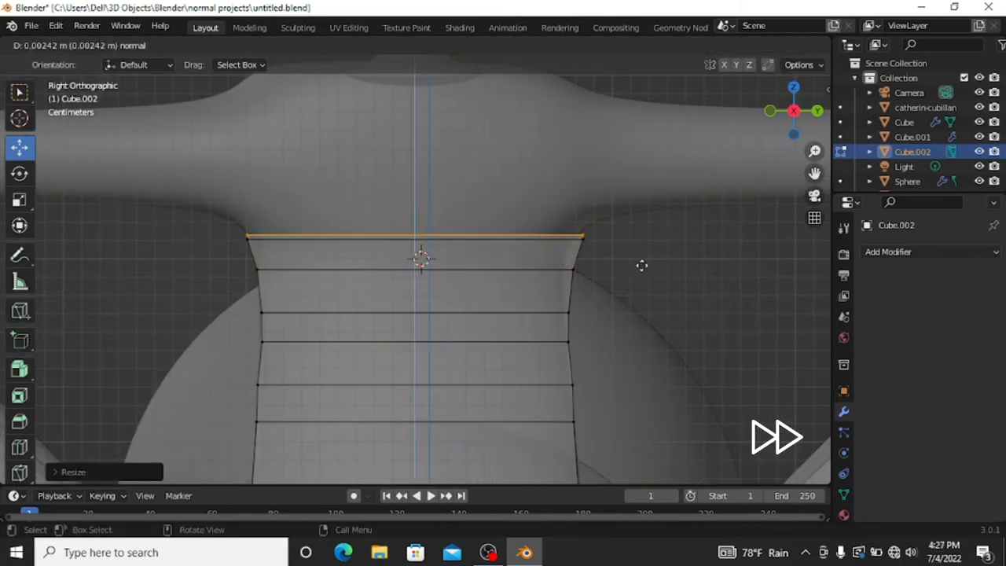
{"action": "left_click", "coordinate": [713, 245]}
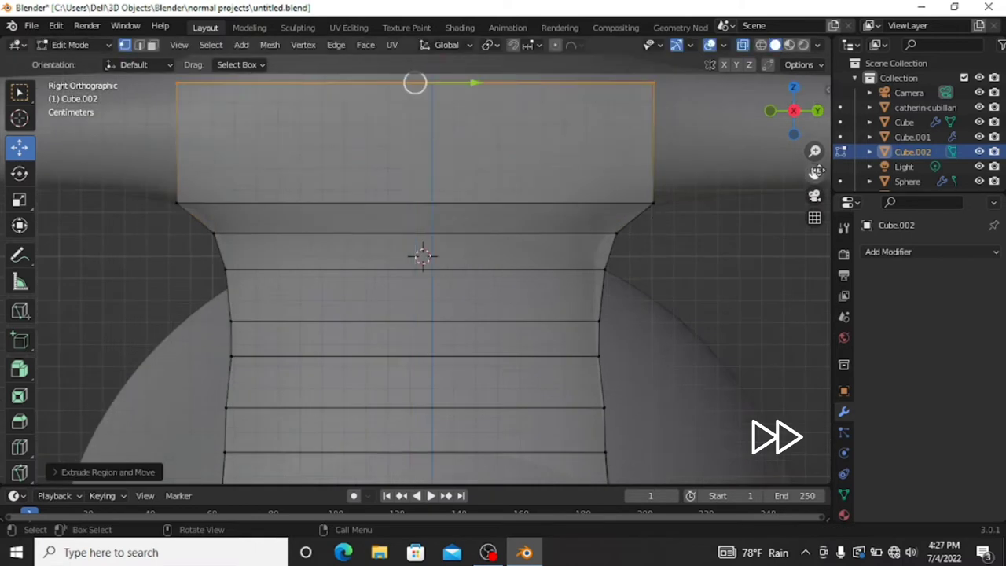
Narrow and raise the torso's top edge loop.
{"action": "key", "text": "Tab"}
{"action": "left_click", "coordinate": [545, 207]}
{"action": "key", "text": "Tab"}
{"action": "left_click", "coordinate": [639, 205]}
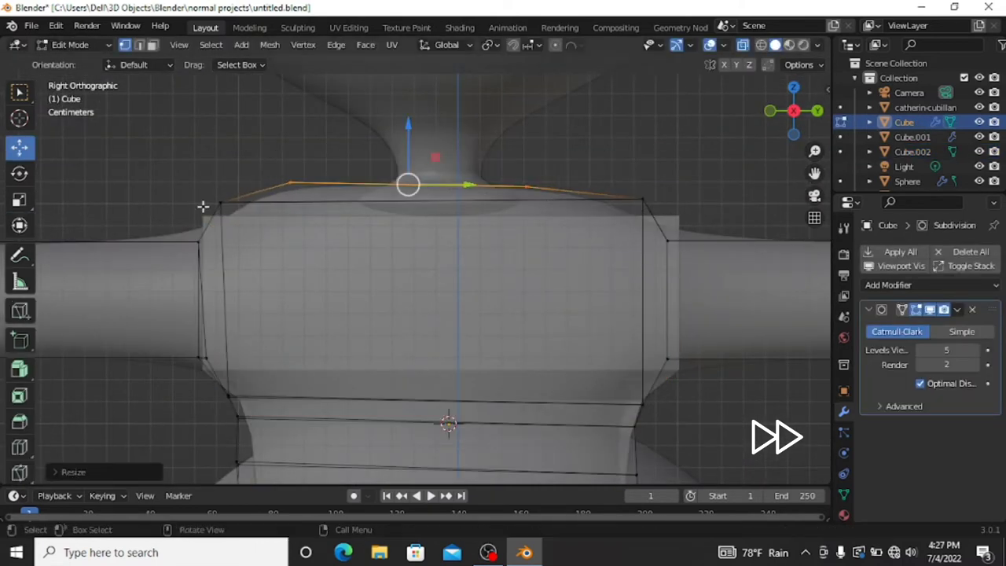
{"action": "left_click_drag", "start_coordinate": [202, 205], "coordinate": [680, 235], "text": "shift"}
{"action": "key", "text": "s"}
{"action": "left_click", "coordinate": [579, 225]}
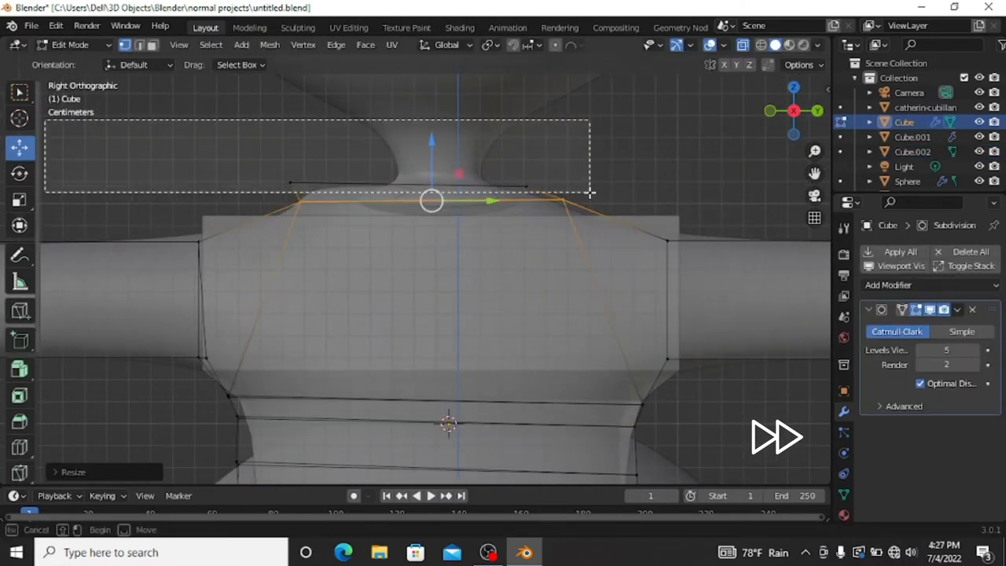
{"action": "mouse_move", "coordinate": [45, 123]}
{"action": "left_mouse_down"}
{"action": "mouse_move", "coordinate": [590, 197]}
{"action": "mouse_move", "coordinate": [491, 183]}
{"action": "left_mouse_up"}
Pull the shirt's top edge up to the shoulders, extrude it and taper it toward the neck.
{"action": "left_click", "coordinate": [491, 183]}
{"action": "left_click_drag", "start_coordinate": [435, 220], "coordinate": [435, 162]}
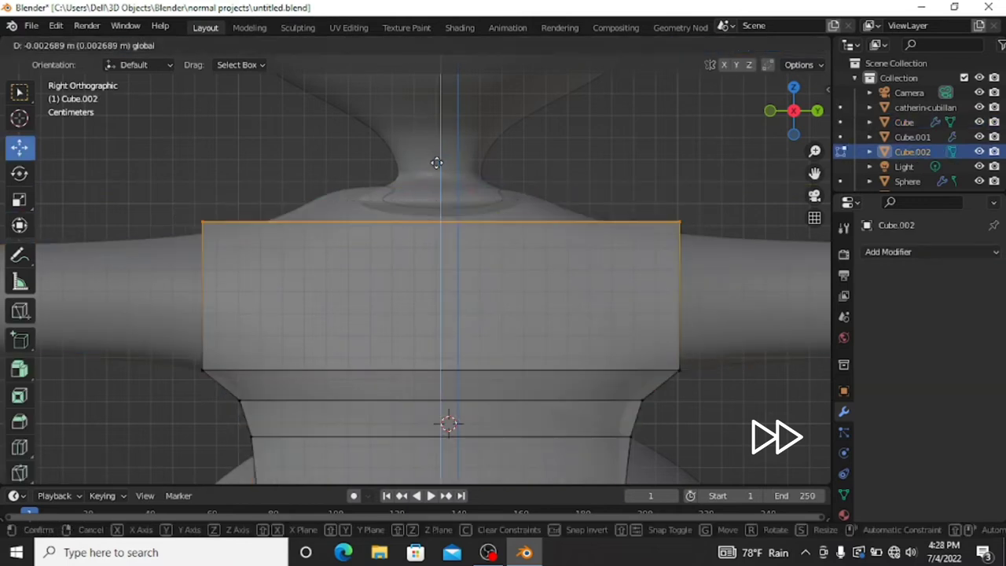
{"action": "key", "text": "e"}
{"action": "left_click", "coordinate": [542, 197]}
{"action": "key", "text": "s"}
{"action": "left_click", "coordinate": [566, 220]}
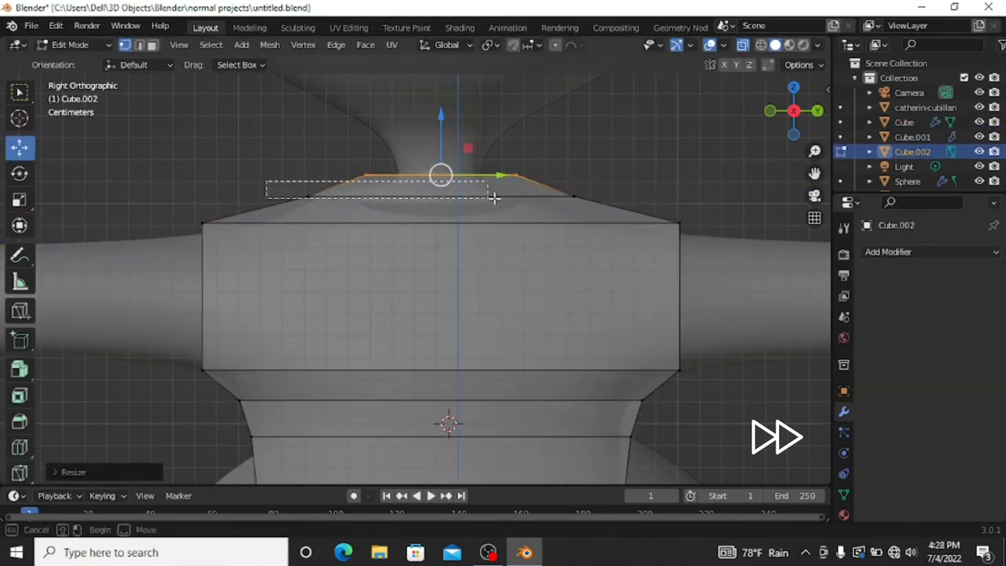
{"action": "key", "text": "s"}
{"action": "left_click", "coordinate": [511, 181]}
{"action": "scroll", "coordinate": [521, 193], "scroll_direction": "down", "scroll_amount": 3}
{"action": "mouse_move", "coordinate": [522, 194]}
{"action": "middle_mouse_down"}
{"action": "mouse_move", "coordinate": [487, 236]}
{"action": "mouse_move", "coordinate": [540, 229]}
{"action": "middle_mouse_up"}
{"action": "key", "text": "Tab"}
{"action": "key", "text": "Tab"}
Stretch the shirt's side faces out along the arms, then select the torso's shirt block.
{"action": "key", "text": "3"}
{"action": "key", "text": "3"}
{"action": "left_click_drag", "start_coordinate": [20, 368], "coordinate": [87, 346]}
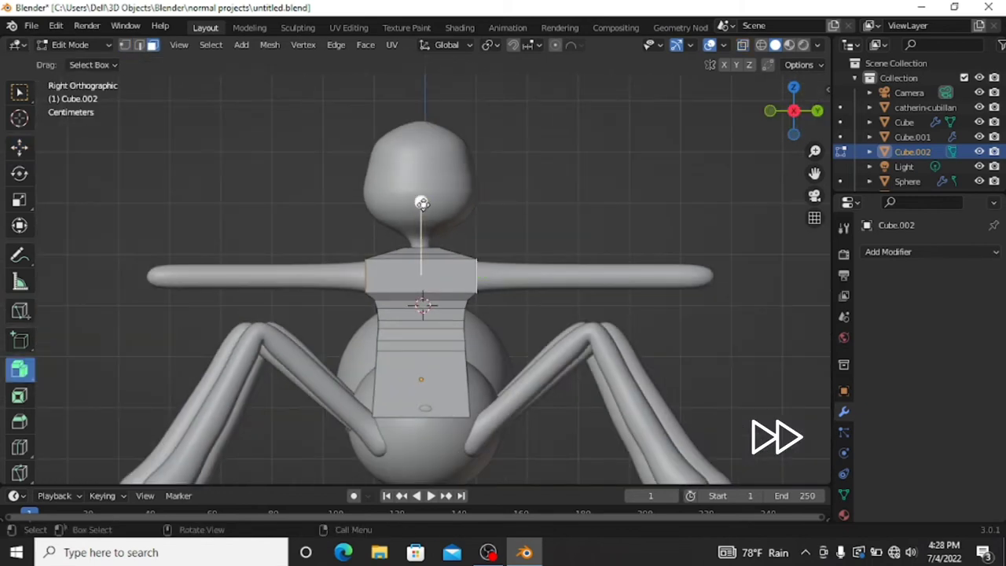
{"action": "left_click_drag", "start_coordinate": [521, 377], "coordinate": [571, 207]}
{"action": "key", "text": "Tab"}
{"action": "left_click", "coordinate": [550, 275]}
{"action": "key", "text": "Tab"}
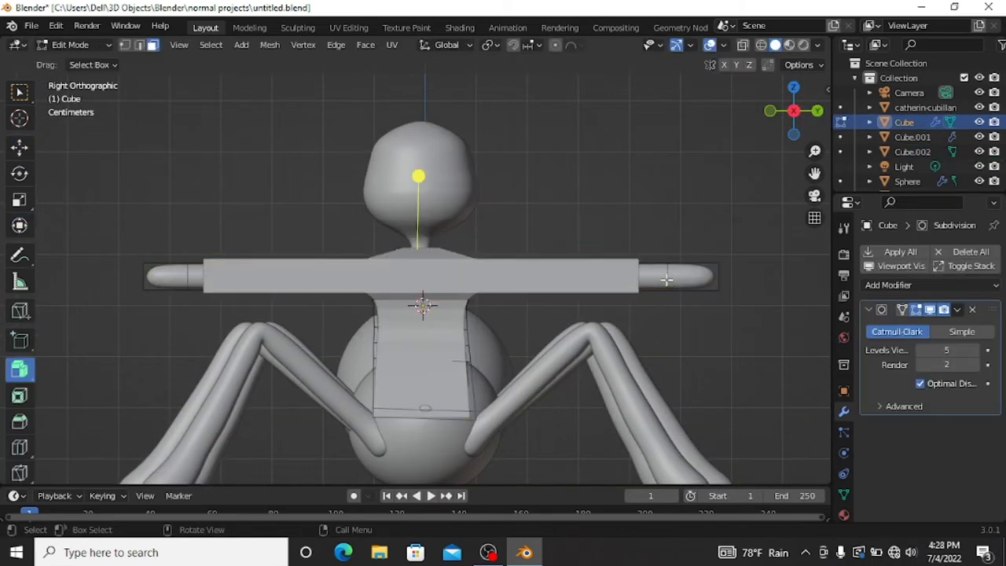
{"action": "scroll", "coordinate": [150, 355], "scroll_direction": "up", "scroll_amount": 2}
Add a loop cut near the left and right ends of the arm block.
{"action": "left_click", "coordinate": [19, 447]}
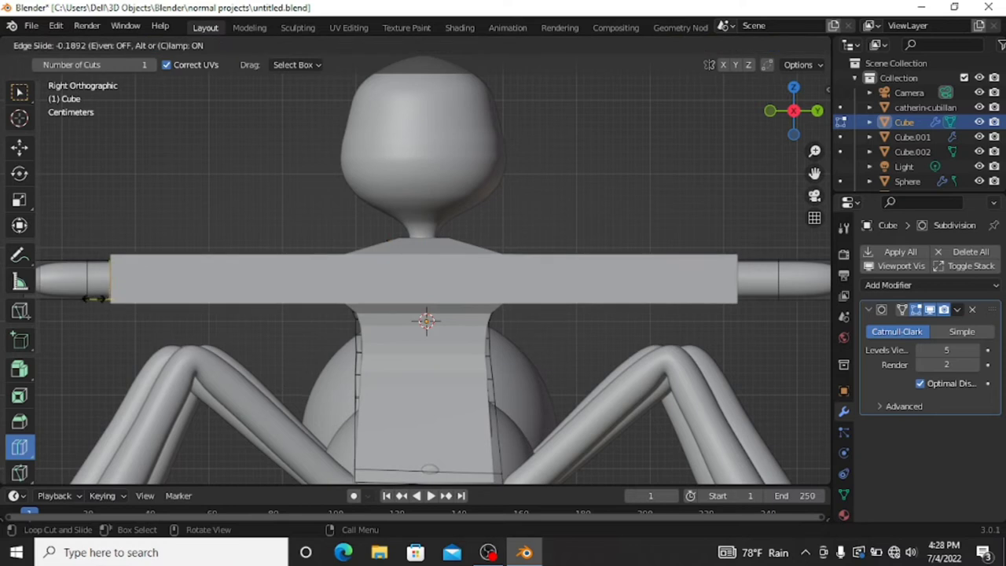
{"action": "left_click", "coordinate": [92, 300]}
{"action": "left_click", "coordinate": [714, 271]}
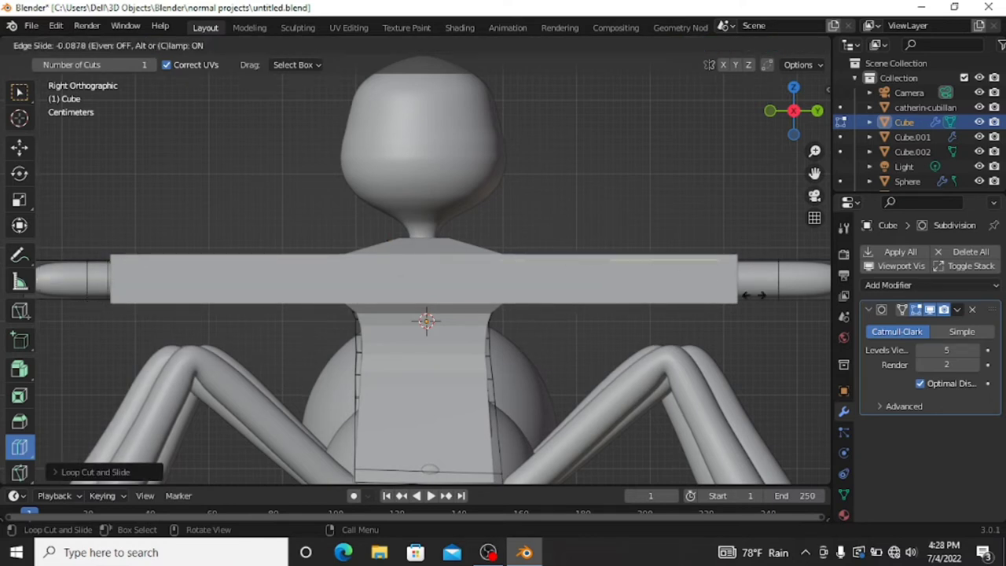
{"action": "left_click", "coordinate": [95, 306]}
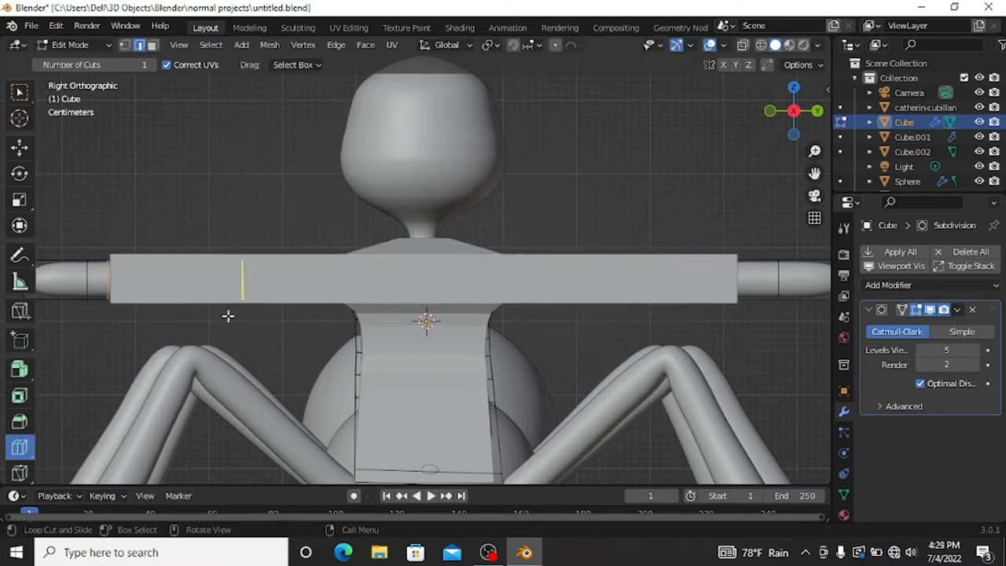
{"action": "left_click", "coordinate": [762, 302]}
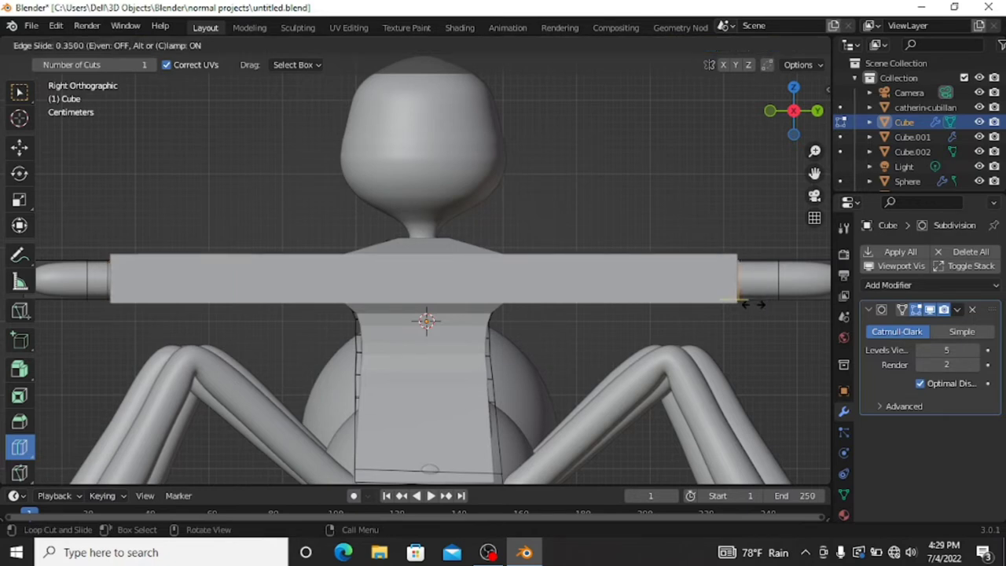
{"action": "scroll", "coordinate": [754, 305], "scroll_direction": "down", "scroll_amount": 1}
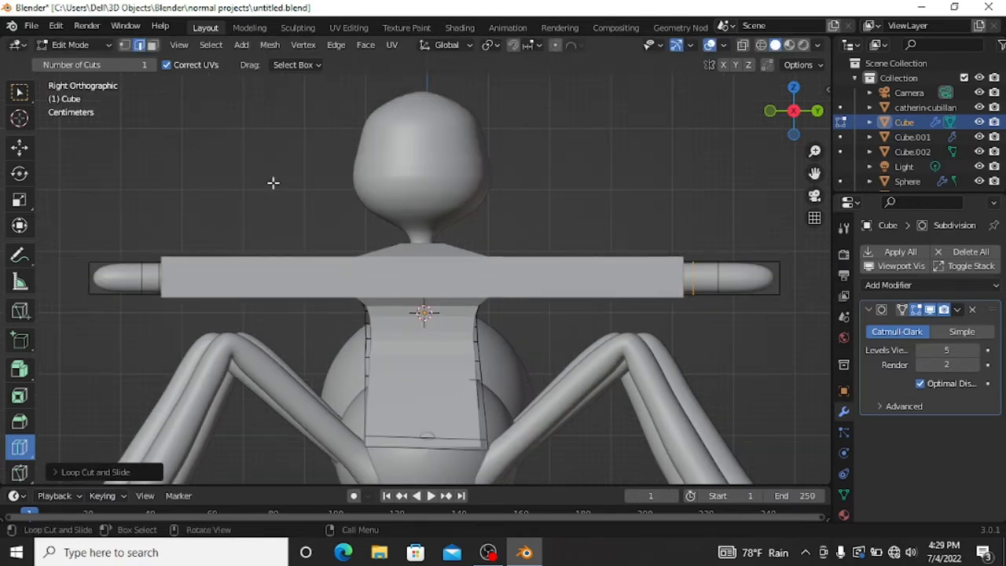
Extrude the arm block's end faces outward and enlarge them.
{"action": "key", "text": "Tab"}
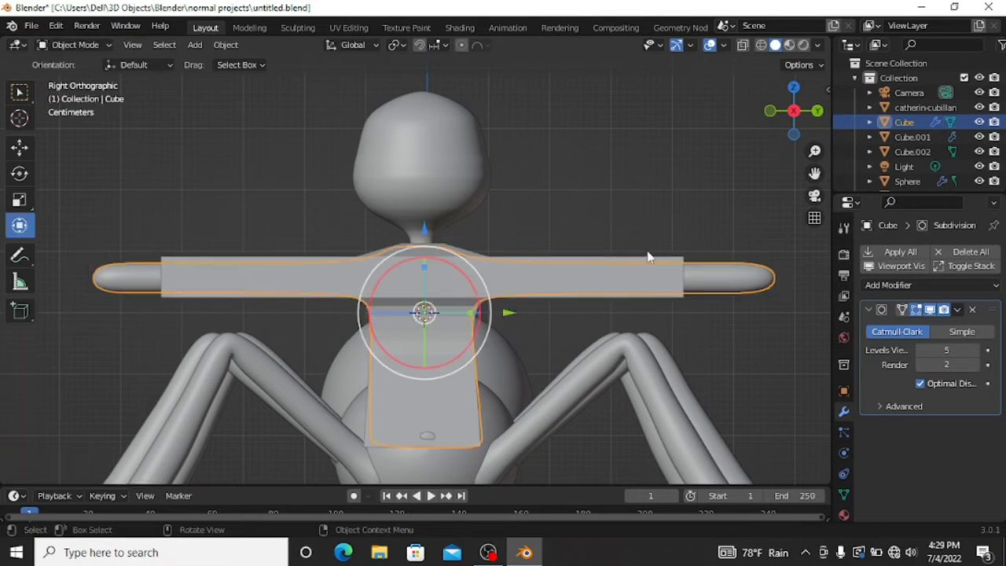
{"action": "key", "text": "Tab"}
{"action": "key", "text": "shift+space"}
{"action": "key", "text": "g"}
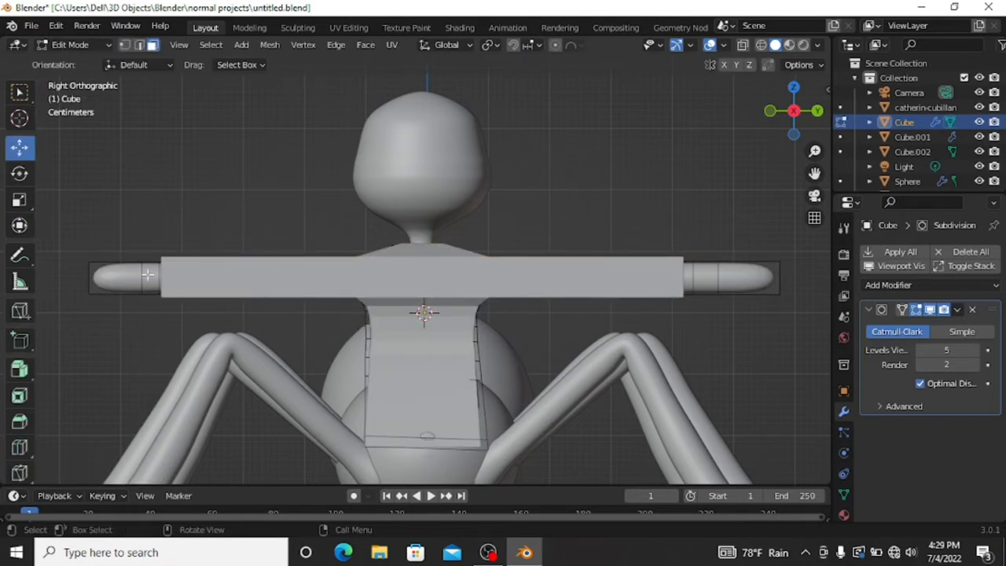
{"action": "left_click_drag", "start_coordinate": [794, 111], "coordinate": [573, 176]}
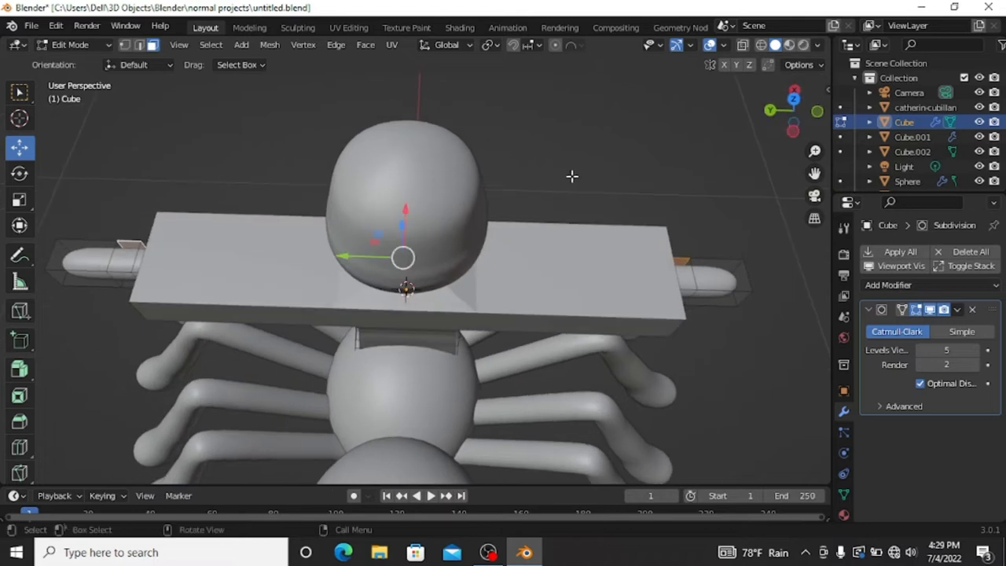
{"action": "key", "text": "e"}
{"action": "left_click", "coordinate": [524, 148]}
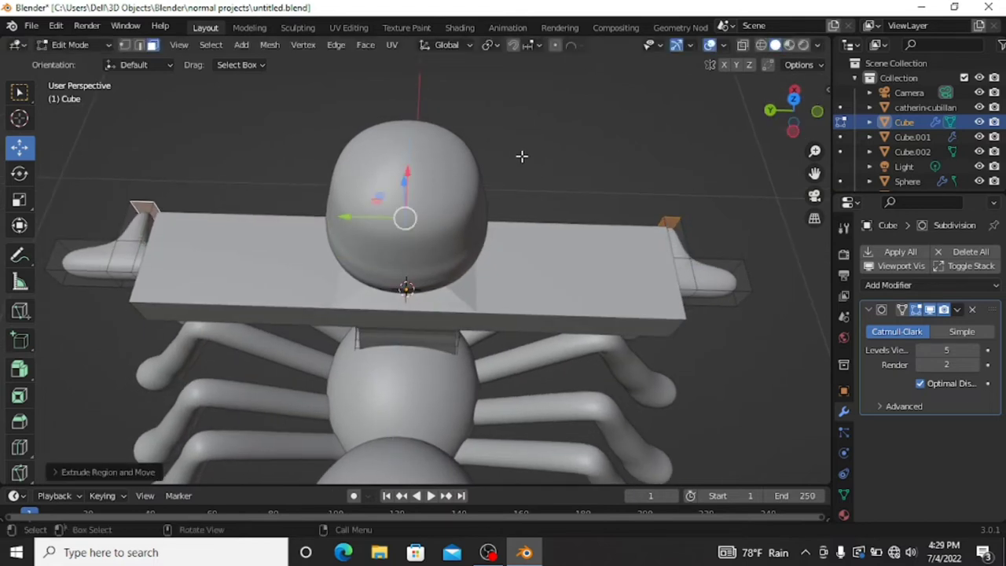
{"action": "key", "text": "s"}
{"action": "left_click", "coordinate": [531, 184]}
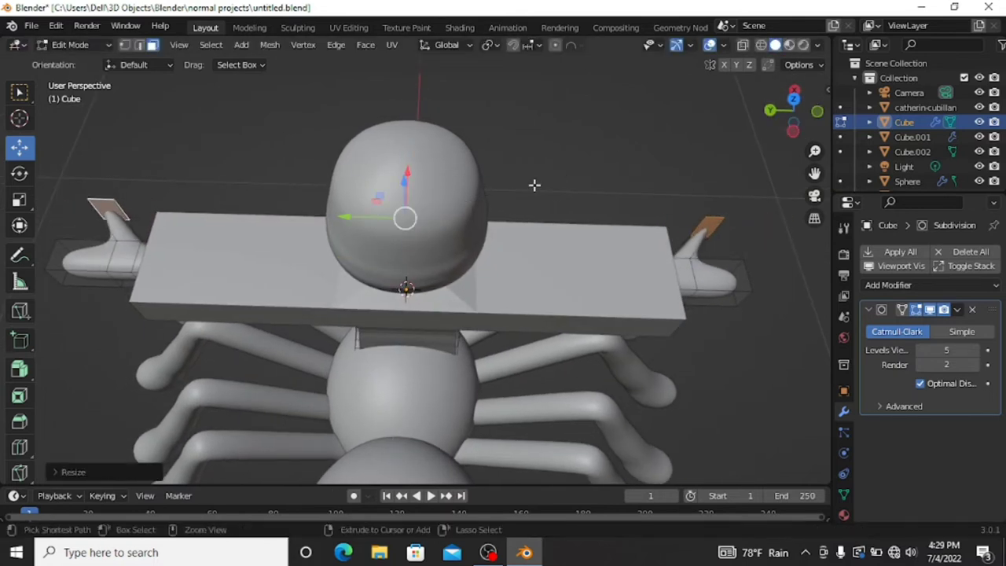
Slide the left and right end faces further along the arms.
{"action": "left_click", "coordinate": [793, 97]}
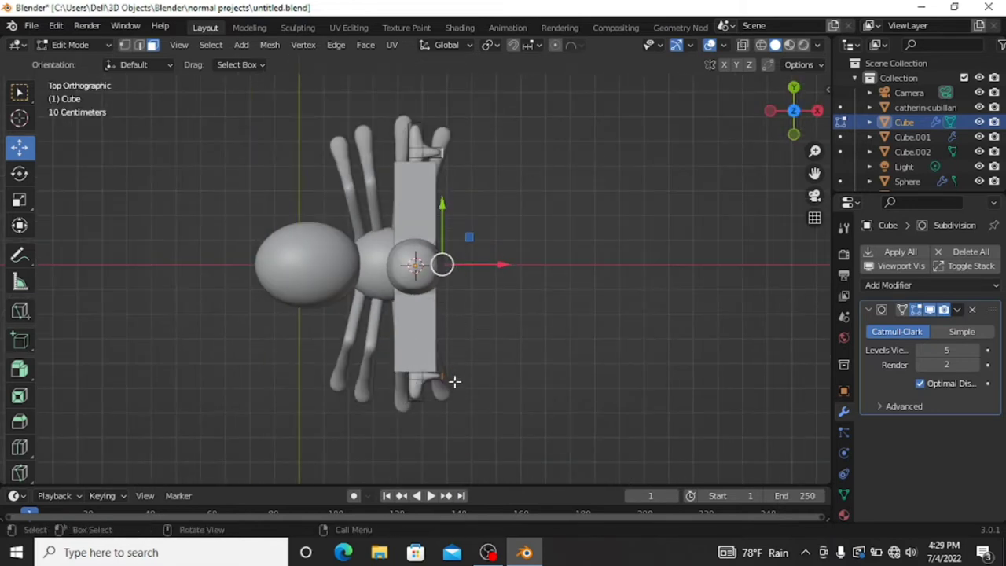
{"action": "scroll", "coordinate": [517, 230], "scroll_direction": "up", "scroll_amount": 3}
{"action": "left_click_drag", "start_coordinate": [788, 118], "coordinate": [782, 161]}
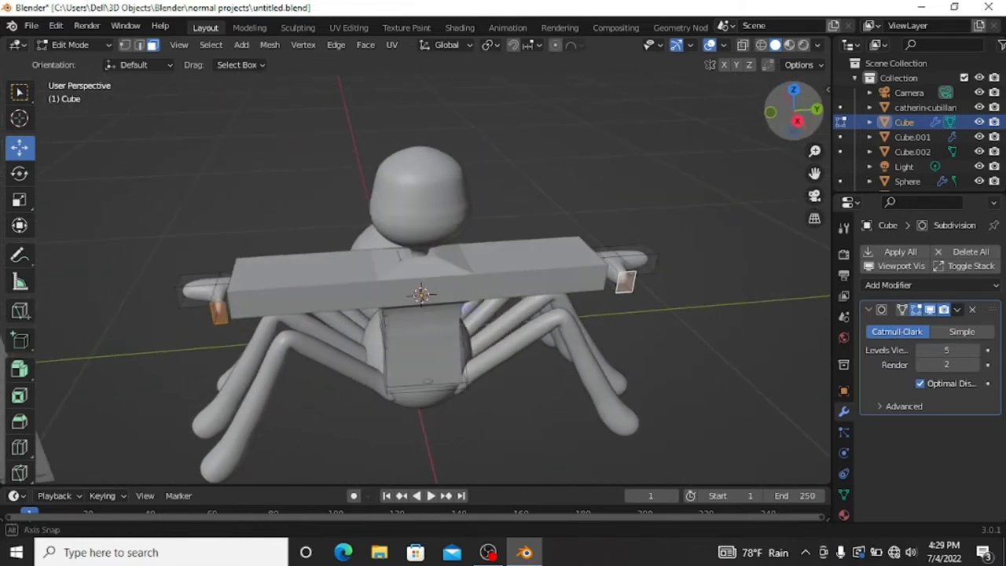
{"action": "left_click_drag", "start_coordinate": [668, 276], "coordinate": [696, 274]}
{"action": "left_click_drag", "start_coordinate": [260, 315], "coordinate": [225, 306]}
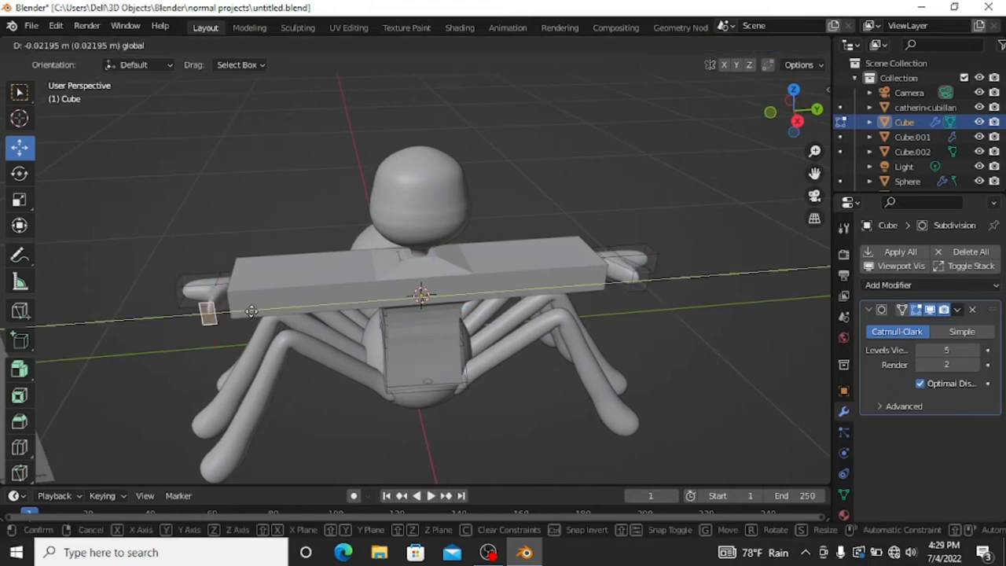
{"action": "left_click", "coordinate": [796, 120]}
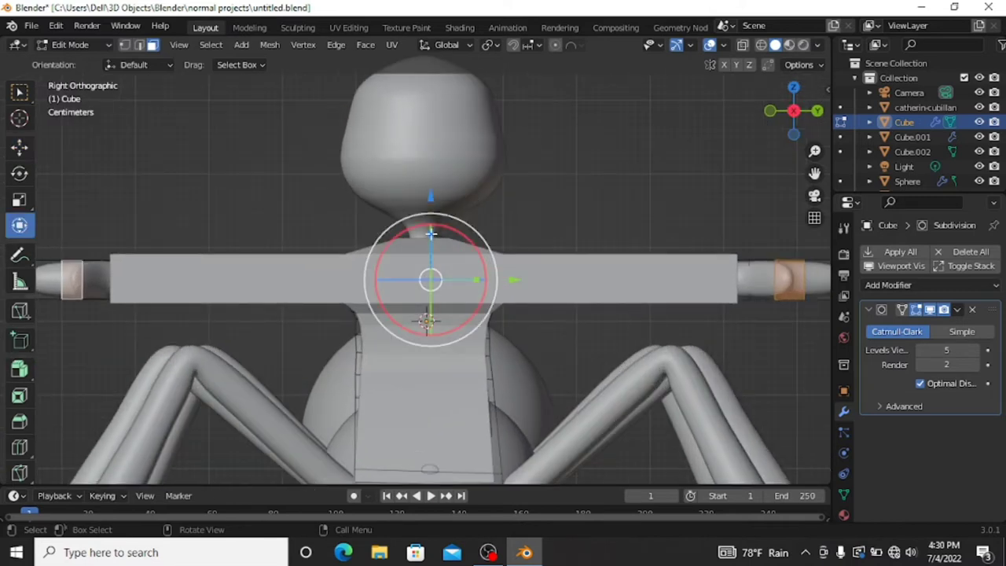
Scale the top of the torso along Z to narrow it at the neck.
{"action": "key", "text": "s"}
{"action": "key", "text": "z"}
{"action": "left_click", "coordinate": [429, 257]}
{"action": "mouse_move", "coordinate": [766, 123]}
{"action": "left_mouse_down"}
{"action": "mouse_move", "coordinate": [788, 110]}
{"action": "mouse_move", "coordinate": [817, 117]}
{"action": "left_mouse_up"}
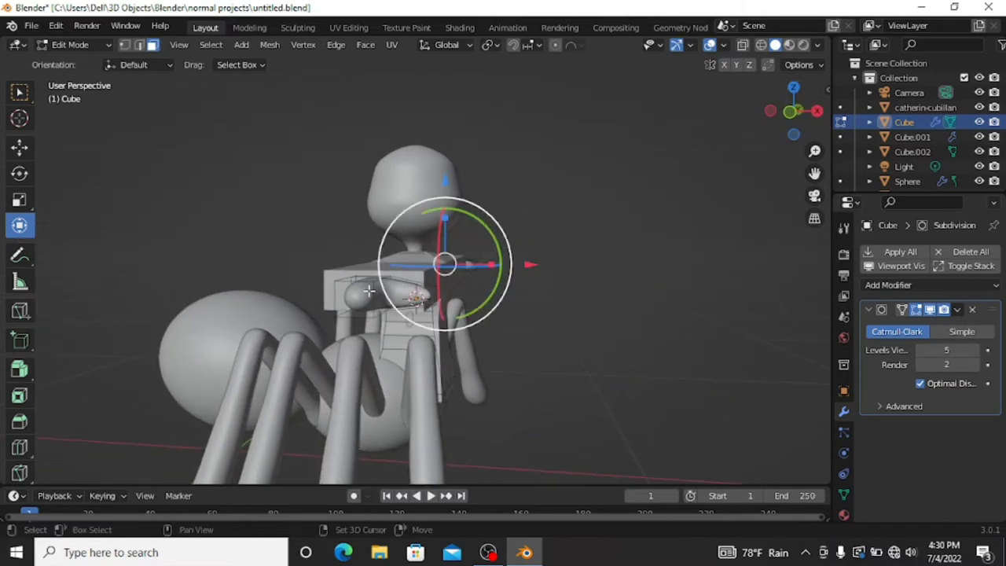
Rescale the arm-tip faces down to 0.6626, then narrow them along X.
{"action": "key", "text": "s"}
{"action": "left_click", "coordinate": [484, 317]}
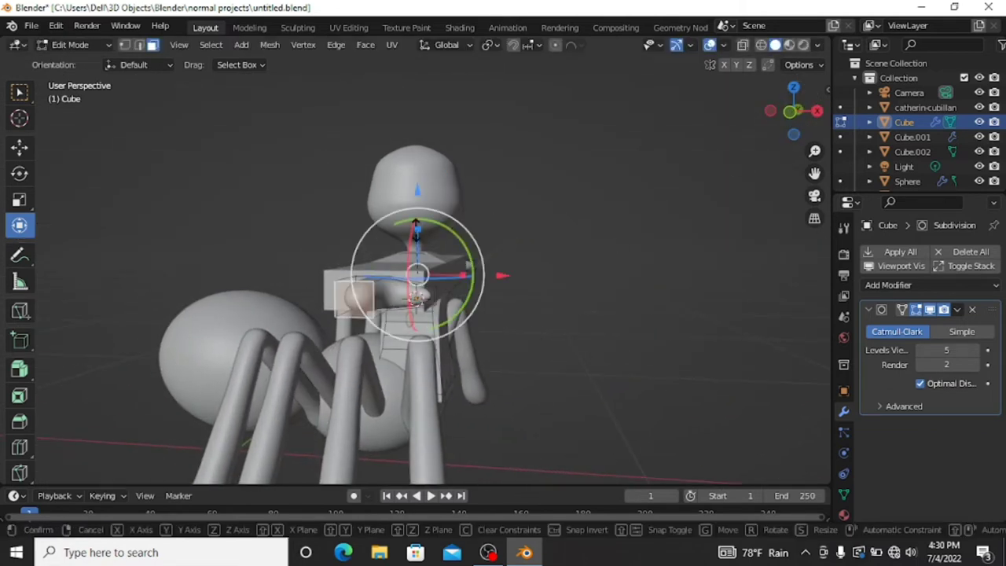
{"action": "key", "text": "s"}
{"action": "left_click", "coordinate": [451, 277]}
{"action": "key", "text": "s"}
{"action": "key", "text": "x"}
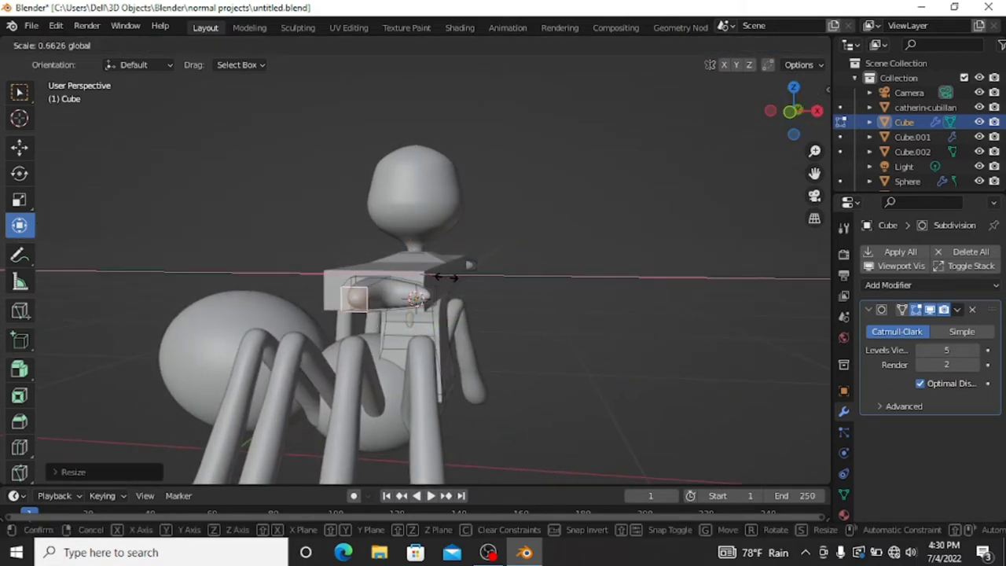
{"action": "left_click", "coordinate": [451, 277]}
Select Cube.002 and enter its Edit Mode.
{"action": "key", "text": "Tab"}
{"action": "left_click", "coordinate": [440, 265]}
{"action": "key", "text": "Tab"}
{"action": "left_click_drag", "start_coordinate": [794, 112], "coordinate": [809, 115]}
Turn on X-ray in front orthographic view and shift a shirt vertex left near the neck.
{"action": "key", "text": "alt+z"}
{"action": "key", "text": "KP_1"}
{"action": "scroll", "coordinate": [557, 325], "scroll_direction": "up", "scroll_amount": 4}
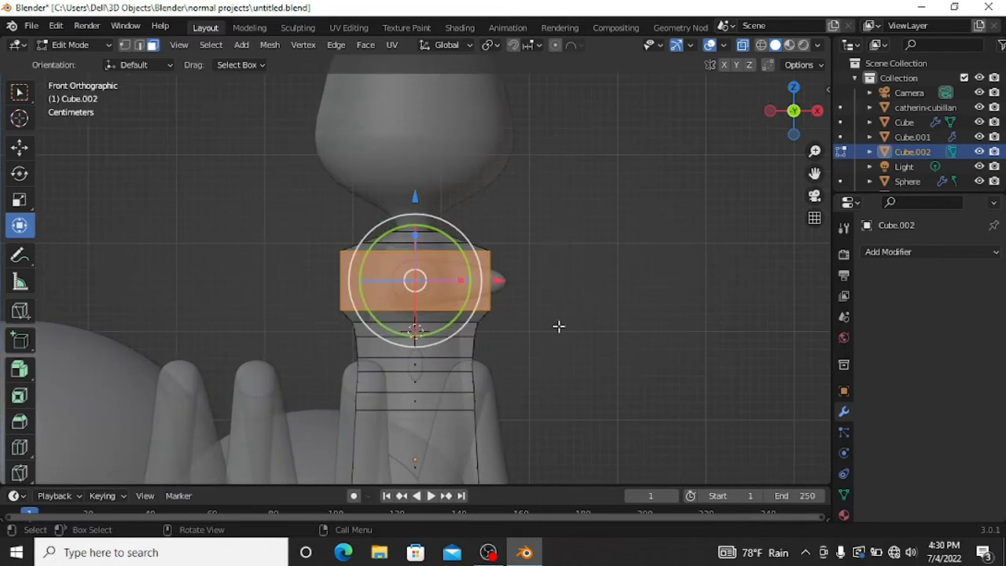
{"action": "key", "text": "z"}
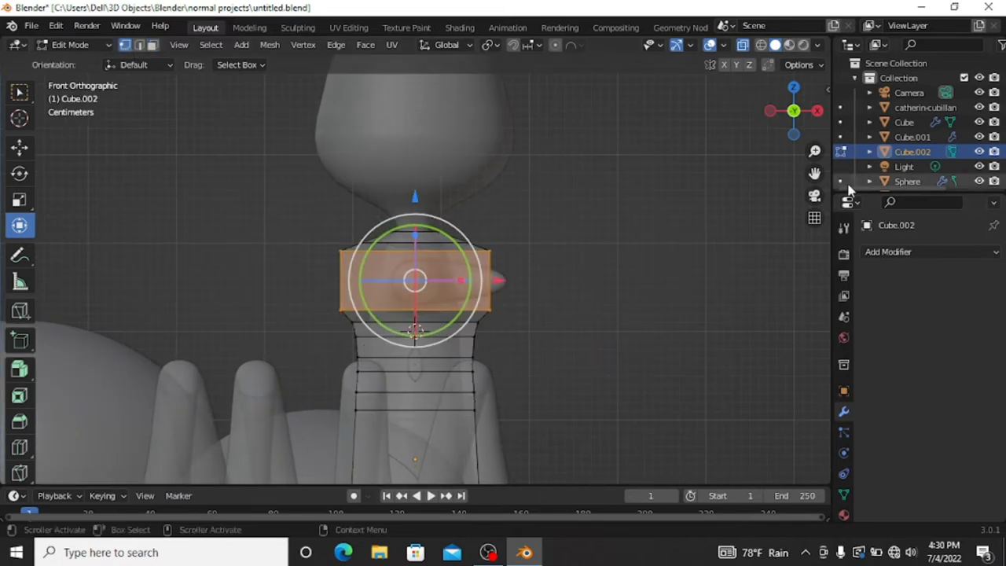
{"action": "middle_click_drag", "start_coordinate": [415, 330], "coordinate": [448, 187], "text": "shift"}
{"action": "scroll", "coordinate": [680, 223], "scroll_direction": "up", "scroll_amount": 3}
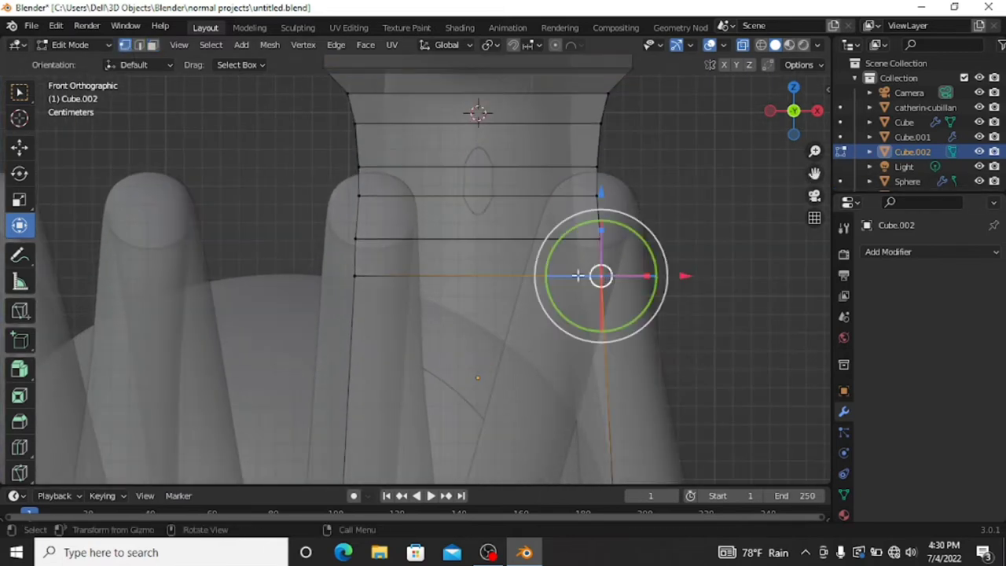
{"action": "left_click_drag", "start_coordinate": [577, 275], "coordinate": [562, 275]}
{"action": "scroll", "coordinate": [667, 164], "scroll_direction": "up", "scroll_amount": 2}
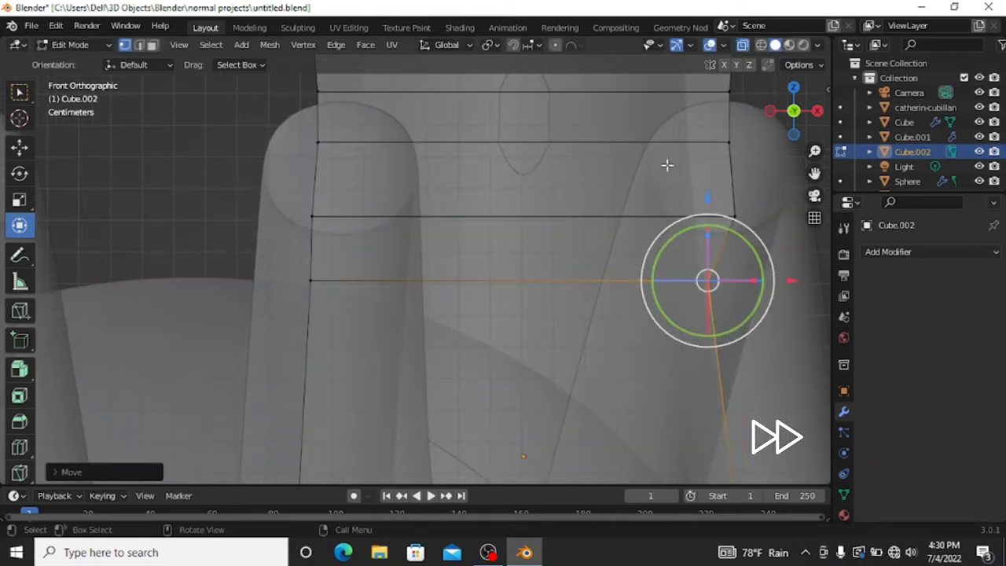
{"action": "scroll", "coordinate": [667, 164], "scroll_direction": "down", "scroll_amount": 3}
Box-select the shoulder vertex and move it into place, finishing with an X-constrained move.
{"action": "key", "text": "g"}
{"action": "left_click", "coordinate": [725, 278]}
{"action": "left_click_drag", "start_coordinate": [794, 228], "coordinate": [581, 218]}
{"action": "scroll", "coordinate": [678, 228], "scroll_direction": "up", "scroll_amount": 1, "text": "shift"}
{"action": "scroll", "coordinate": [664, 238], "scroll_direction": "up", "scroll_amount": 2, "text": "shift"}
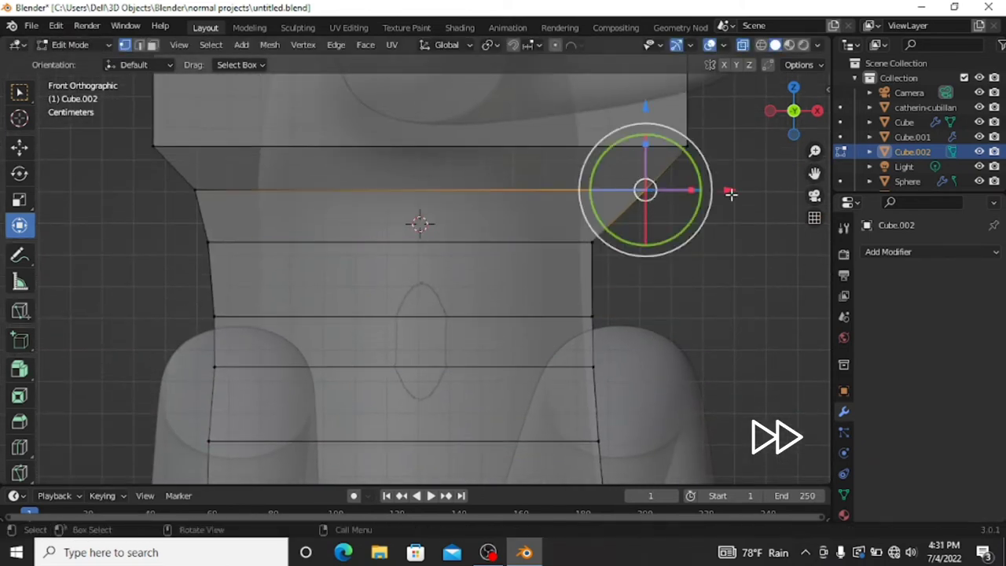
{"action": "key", "text": "g"}
{"action": "left_click", "coordinate": [637, 254]}
{"action": "scroll", "coordinate": [637, 254], "scroll_direction": "down", "scroll_amount": 2}
{"action": "key", "text": "g"}
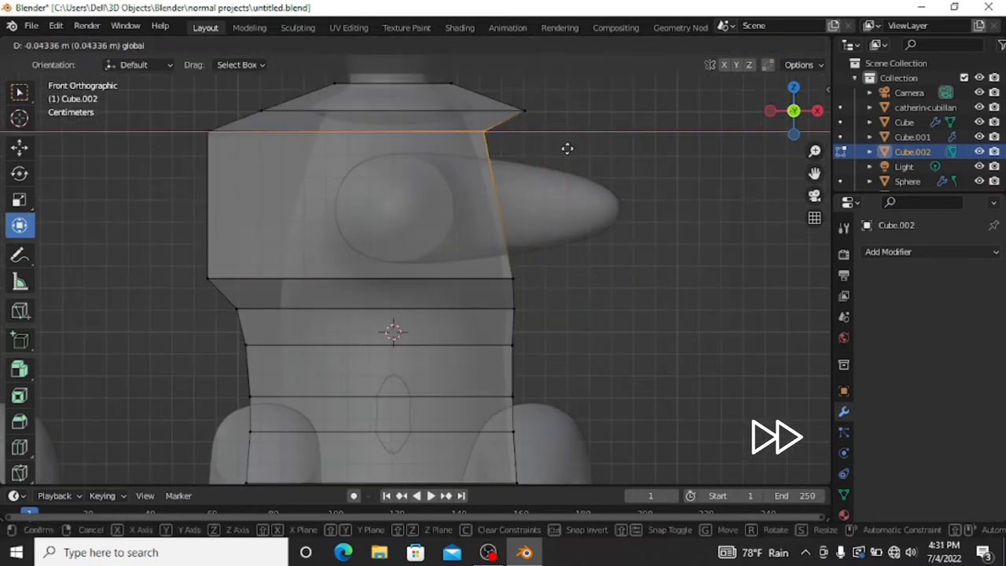
{"action": "left_click", "coordinate": [566, 147]}
{"action": "key", "text": "g"}
{"action": "key", "text": "x"}
{"action": "left_click", "coordinate": [551, 112]}
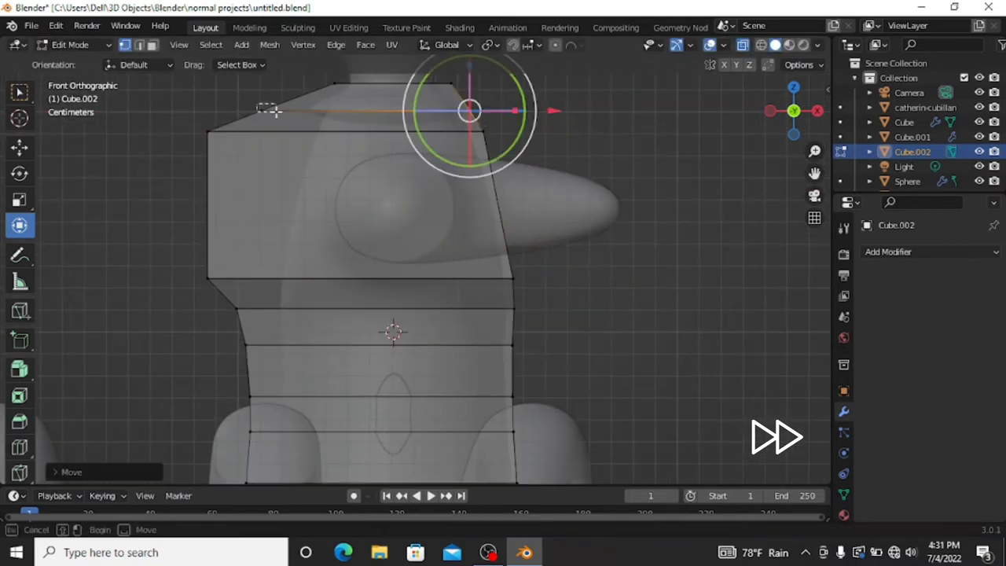
Drop the top-left shoulder vertex lower and select another shirt vertex.
{"action": "left_click_drag", "start_coordinate": [275, 112], "coordinate": [276, 114]}
{"action": "key", "text": "g"}
{"action": "left_click", "coordinate": [287, 278]}
{"action": "key", "text": "g"}
{"action": "left_click", "coordinate": [349, 280]}
{"action": "mouse_move", "coordinate": [154, 299]}
{"action": "left_mouse_down"}
{"action": "mouse_move", "coordinate": [299, 329]}
{"action": "mouse_move", "coordinate": [296, 346]}
{"action": "left_mouse_up"}
{"action": "key", "text": "g"}
{"action": "left_click", "coordinate": [395, 328]}
Slide that vertex and the shirt's left-side vertices sideways along X.
{"action": "scroll", "coordinate": [341, 220], "scroll_direction": "up", "scroll_amount": 3}
{"action": "key", "text": "g"}
{"action": "key", "text": "x"}
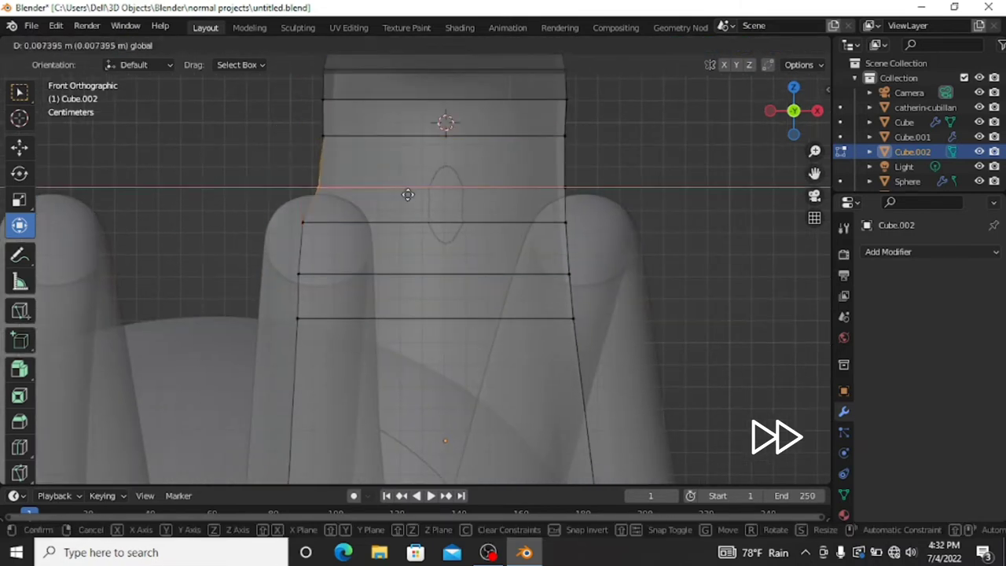
{"action": "left_click", "coordinate": [399, 225]}
{"action": "left_click_drag", "start_coordinate": [126, 162], "coordinate": [337, 228]}
{"action": "key", "text": "g"}
{"action": "key", "text": "x"}
{"action": "left_click", "coordinate": [353, 331]}
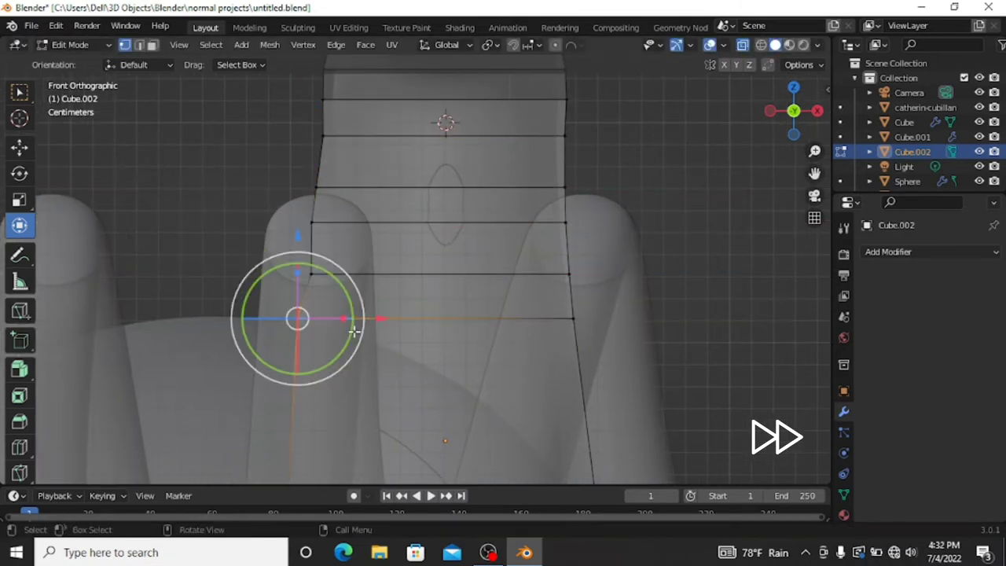
Align the lower-left shirt vertex along X, then smooth the shirt with level-5 subdivision.
{"action": "scroll", "coordinate": [353, 331], "scroll_direction": "down", "scroll_amount": 3}
{"action": "left_click", "coordinate": [359, 292]}
{"action": "key", "text": "g"}
{"action": "left_click", "coordinate": [337, 197]}
{"action": "scroll", "coordinate": [291, 265], "scroll_direction": "up", "scroll_amount": 3}
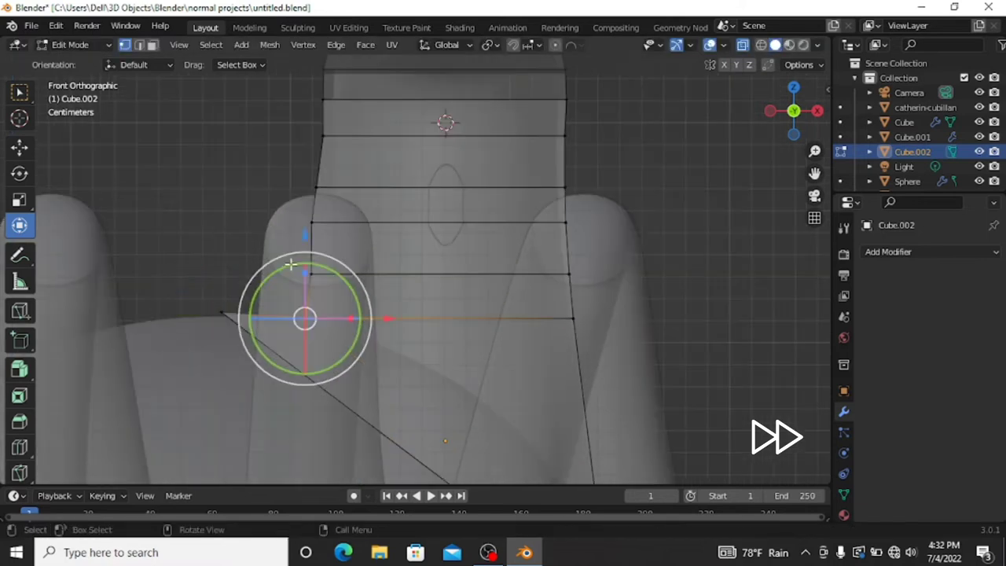
{"action": "key", "text": "g"}
{"action": "key", "text": "x"}
{"action": "left_click", "coordinate": [558, 402]}
{"action": "mouse_move", "coordinate": [558, 401]}
{"action": "middle_mouse_down"}
{"action": "mouse_move", "coordinate": [646, 253]}
{"action": "mouse_move", "coordinate": [550, 259]}
{"action": "mouse_move", "coordinate": [586, 232]}
{"action": "middle_mouse_up"}
{"action": "scroll", "coordinate": [646, 253], "scroll_direction": "down", "scroll_amount": 5}
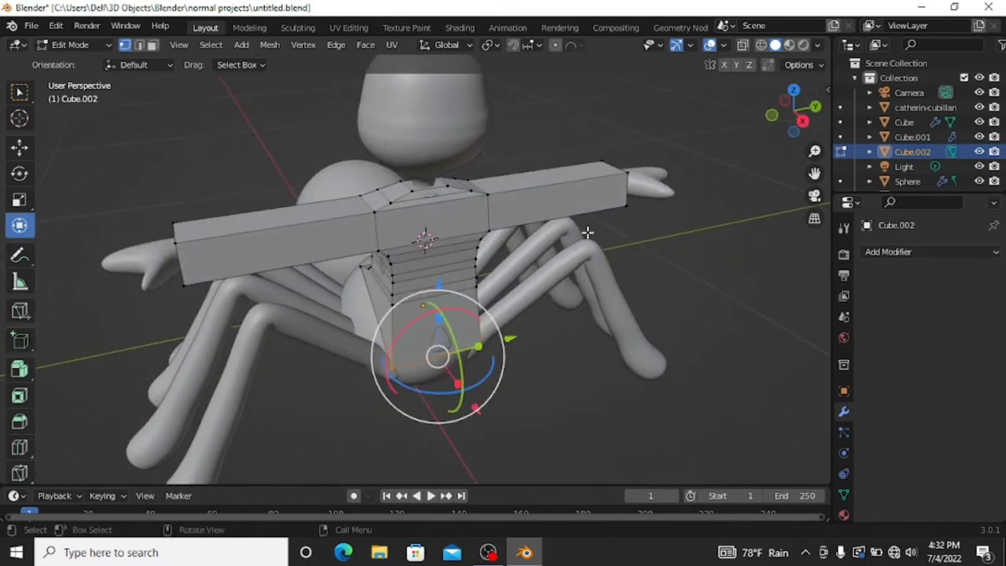
{"action": "key", "text": "Tab"}
{"action": "key", "text": "ctrl+5"}
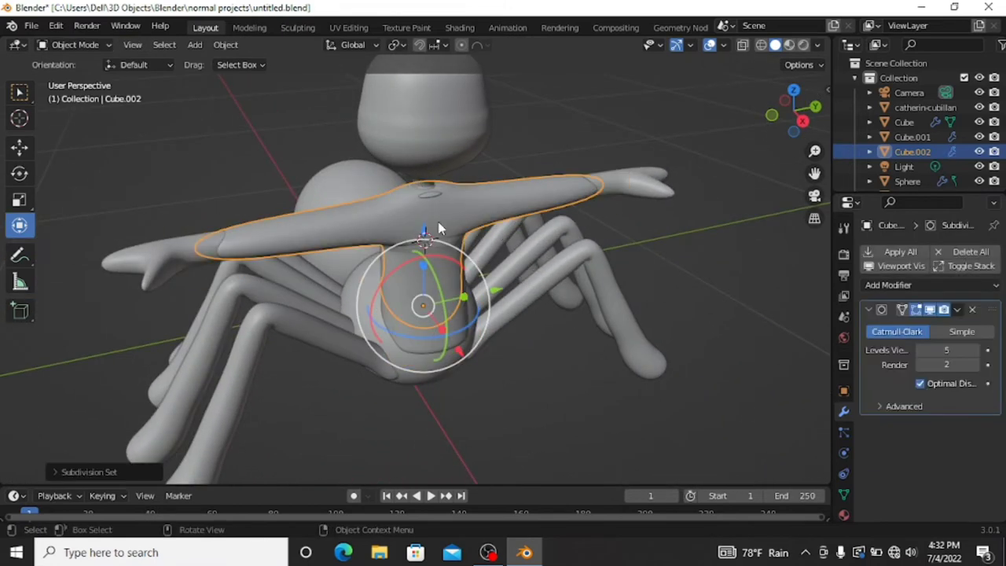
Add loop cuts across the left and right shirt sleeves in side view.
{"action": "key", "text": "Tab"}
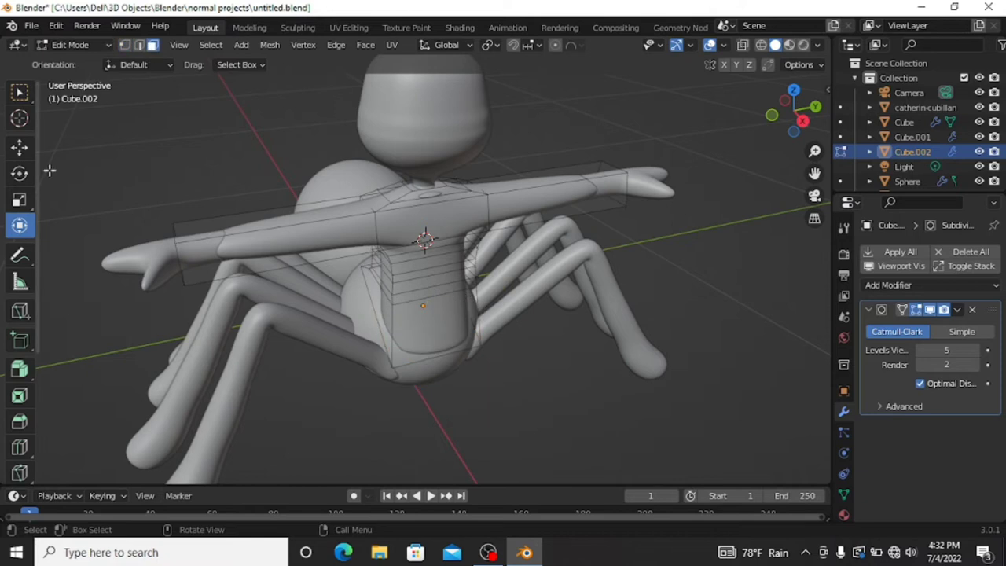
{"action": "left_click", "coordinate": [24, 445]}
{"action": "left_click", "coordinate": [802, 121]}
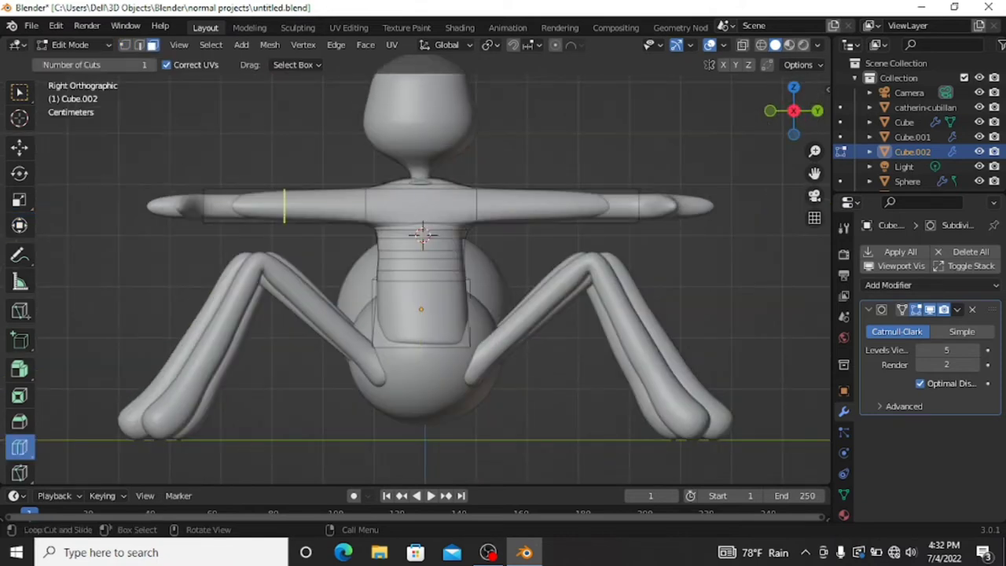
{"action": "left_click_drag", "start_coordinate": [283, 208], "coordinate": [224, 214]}
{"action": "left_click_drag", "start_coordinate": [597, 222], "coordinate": [617, 228]}
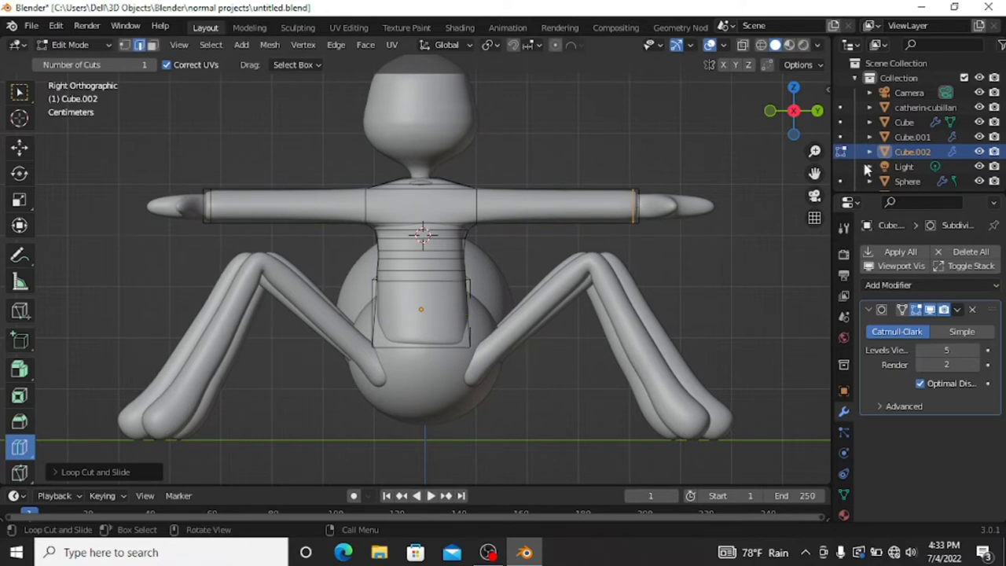
Add a vertical edge loop down the shirt torso and inspect it from behind.
{"action": "left_click_drag", "start_coordinate": [793, 110], "coordinate": [391, 272]}
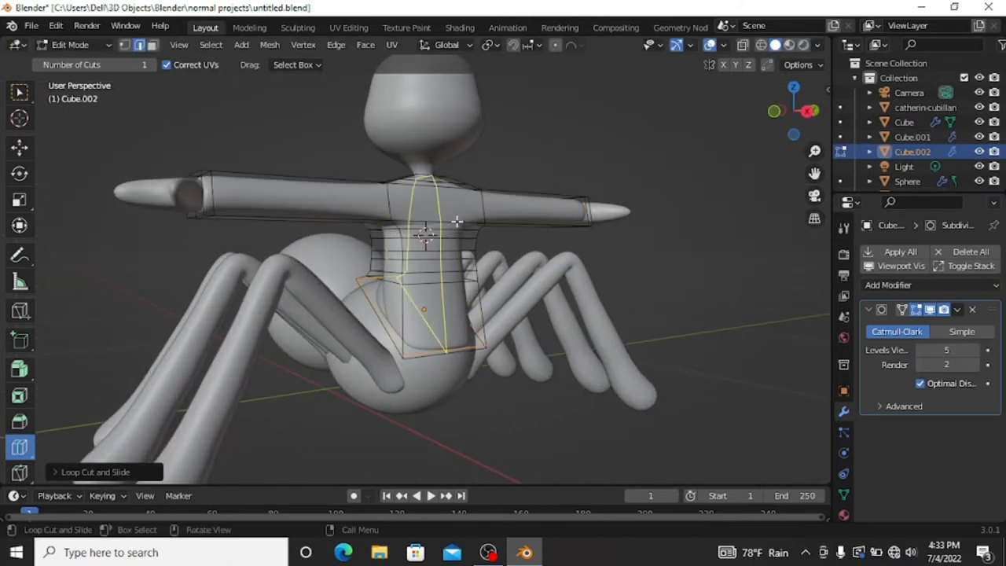
{"action": "left_click_drag", "start_coordinate": [793, 110], "coordinate": [440, 236]}
{"action": "left_click", "coordinate": [442, 189]}
{"action": "left_click_drag", "start_coordinate": [793, 110], "coordinate": [708, 154]}
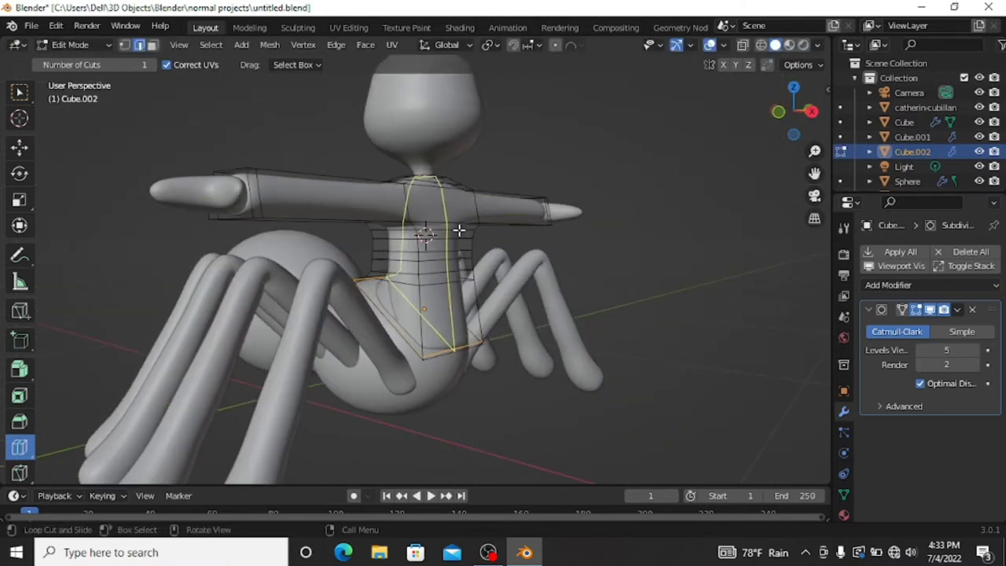
{"action": "scroll", "coordinate": [422, 227], "scroll_direction": "up", "scroll_amount": 4}
{"action": "middle_click_drag", "start_coordinate": [404, 237], "coordinate": [388, 359]}
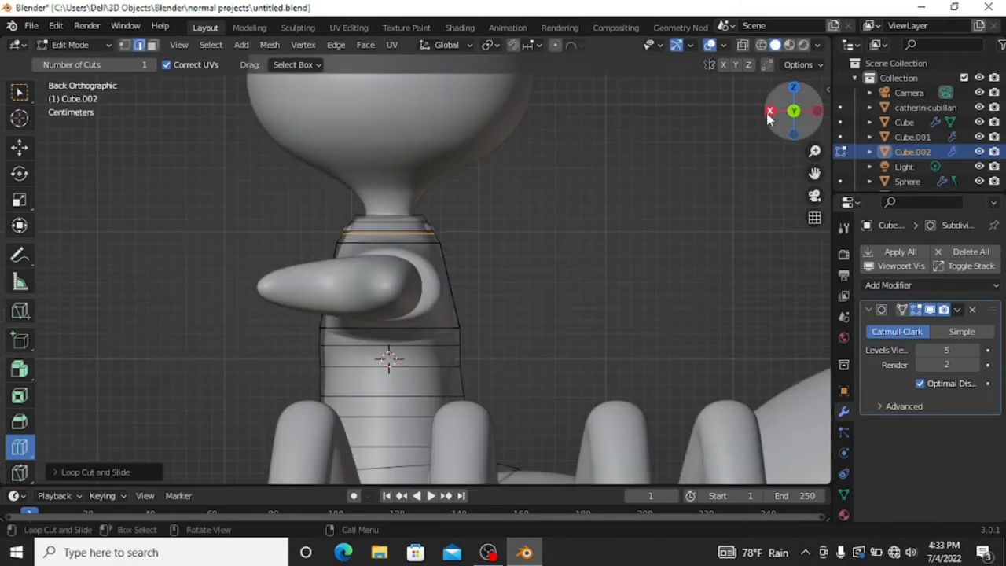
{"action": "mouse_move", "coordinate": [404, 274]}
{"action": "middle_mouse_down"}
{"action": "mouse_move", "coordinate": [403, 311]}
{"action": "mouse_move", "coordinate": [704, 146]}
{"action": "middle_mouse_up"}
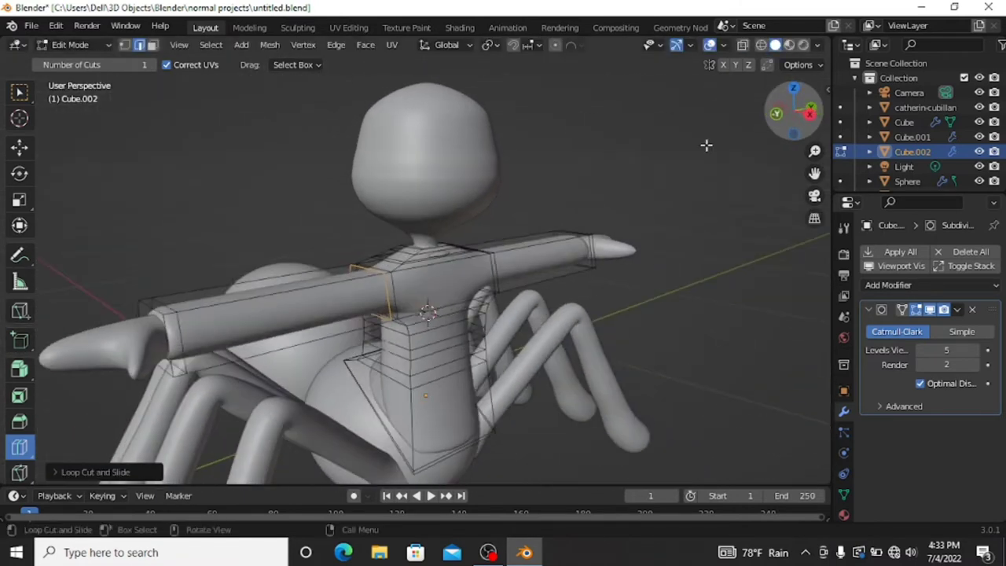
Check the head mesh, then select the torso-and-arms Cube and enter Edit Mode.
{"action": "key", "text": "Tab"}
{"action": "left_click", "coordinate": [439, 249]}
{"action": "key", "text": "Tab"}
{"action": "scroll", "coordinate": [467, 249], "scroll_direction": "up", "scroll_amount": 2}
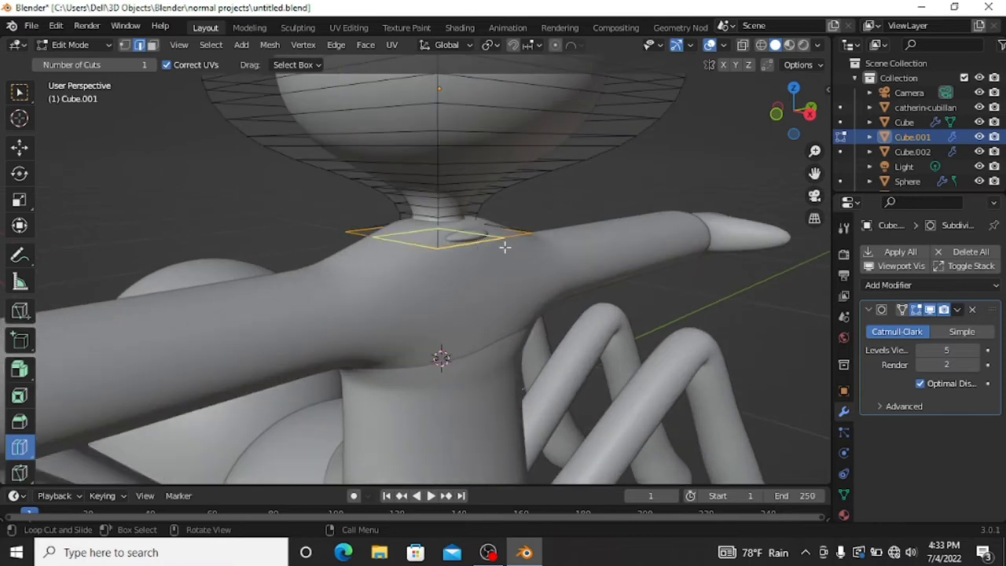
{"action": "key", "text": "Tab"}
{"action": "scroll", "coordinate": [576, 227], "scroll_direction": "down", "scroll_amount": 3}
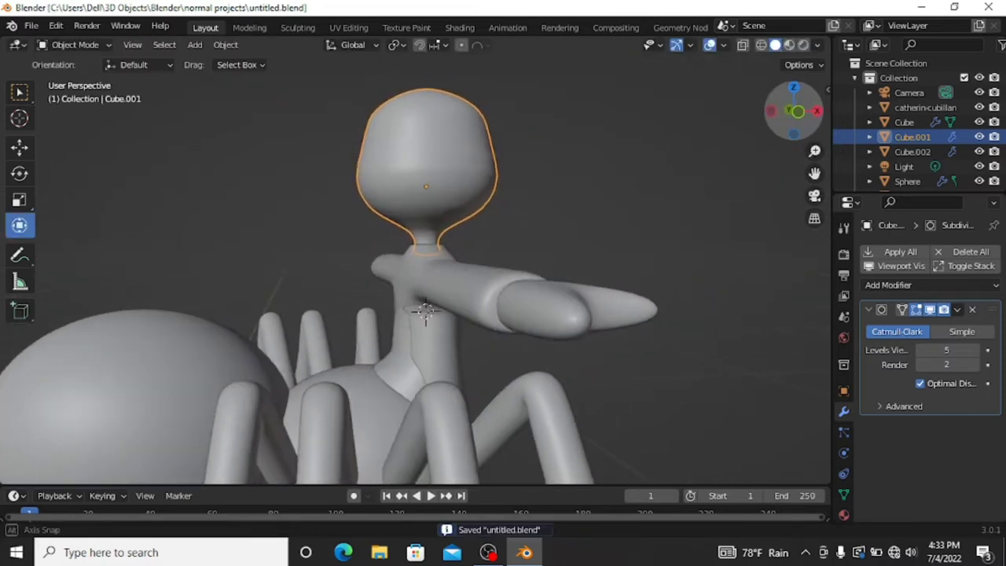
{"action": "middle_click_drag", "start_coordinate": [415, 314], "coordinate": [382, 326]}
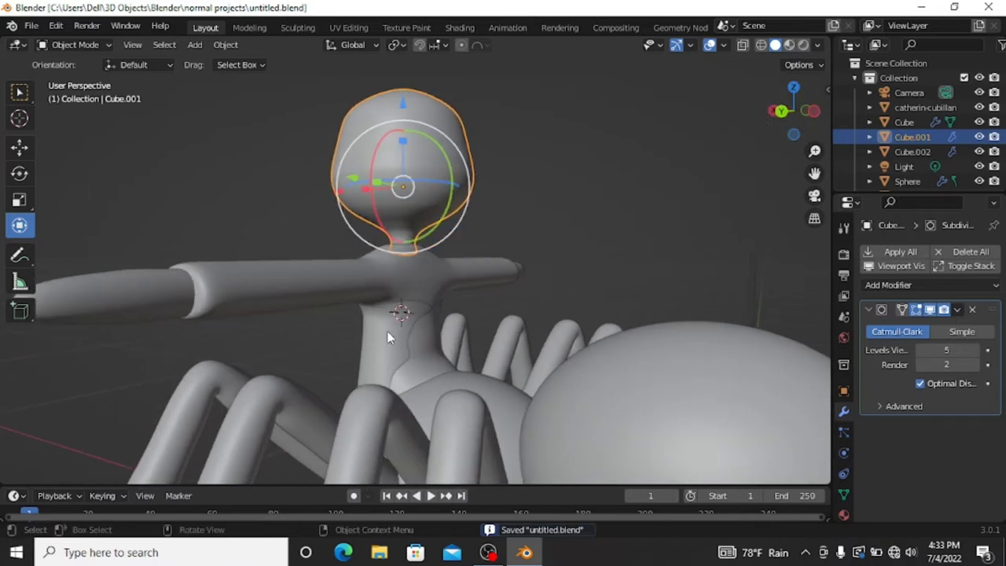
{"action": "left_click", "coordinate": [387, 336]}
{"action": "key", "text": "Tab"}
Reposition the selected torso edges with the Move tool.
{"action": "scroll", "coordinate": [429, 295], "scroll_direction": "up", "scroll_amount": 2}
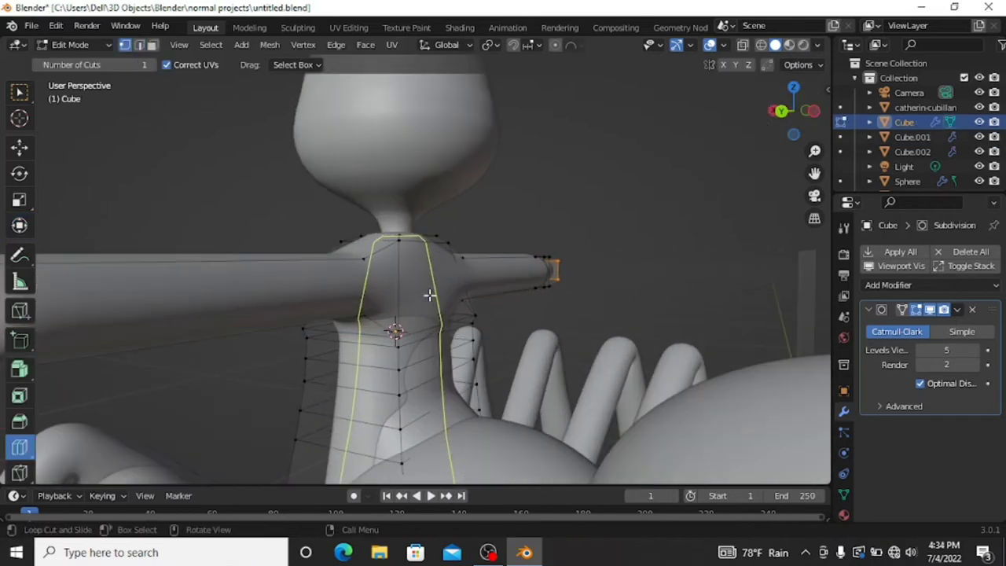
{"action": "left_click", "coordinate": [19, 148]}
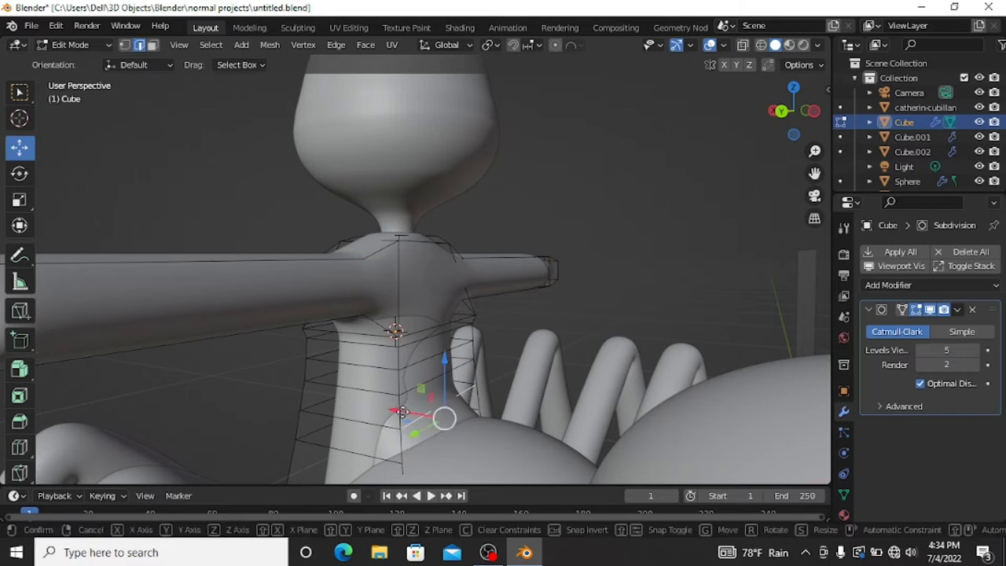
{"action": "left_click_drag", "start_coordinate": [401, 413], "coordinate": [402, 412]}
{"action": "mouse_move", "coordinate": [402, 412]}
{"action": "middle_mouse_down"}
{"action": "mouse_move", "coordinate": [435, 359]}
{"action": "mouse_move", "coordinate": [449, 427]}
{"action": "middle_mouse_up"}
{"action": "left_click_drag", "start_coordinate": [448, 426], "coordinate": [386, 374]}
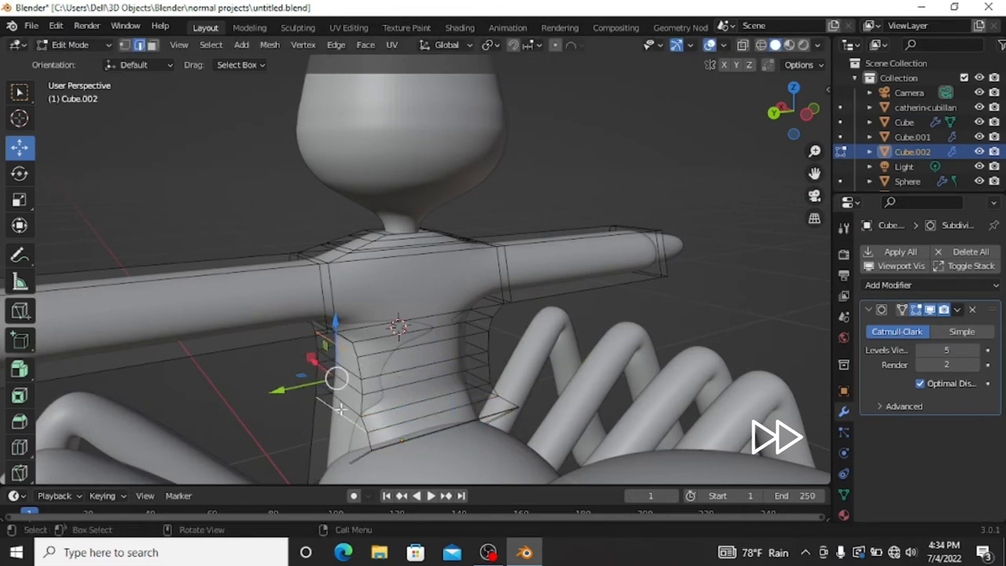
Move the shirt's lower edge loop down and sideways against the reference image.
{"action": "middle_click_drag", "start_coordinate": [290, 393], "coordinate": [402, 332]}
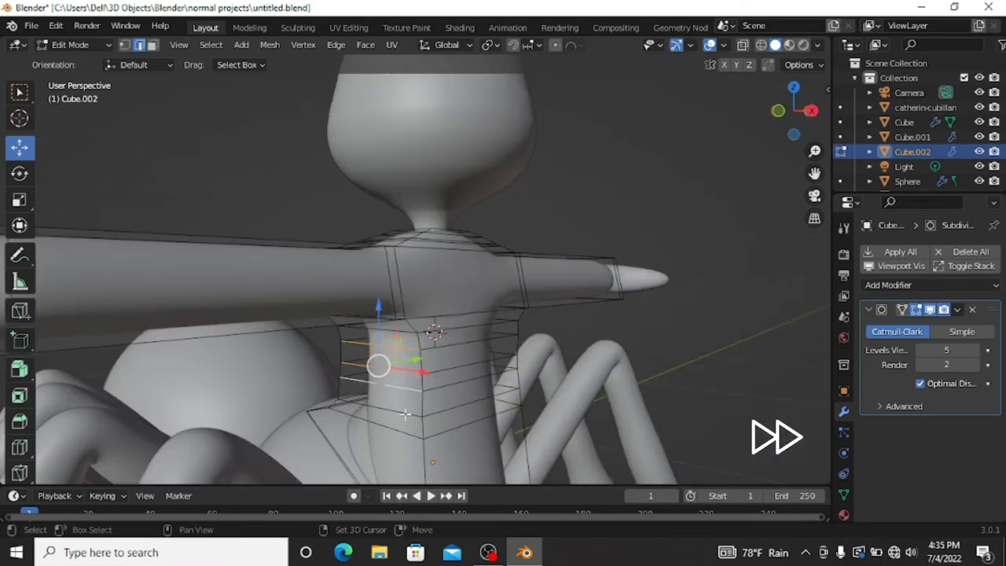
{"action": "mouse_move", "coordinate": [406, 414]}
{"action": "left_mouse_down"}
{"action": "mouse_move", "coordinate": [406, 381]}
{"action": "mouse_move", "coordinate": [500, 375]}
{"action": "mouse_move", "coordinate": [527, 386]}
{"action": "left_mouse_up"}
{"action": "scroll", "coordinate": [528, 386], "scroll_direction": "down", "scroll_amount": 3}
{"action": "left_click_drag", "start_coordinate": [462, 424], "coordinate": [498, 450]}
{"action": "middle_click_drag", "start_coordinate": [498, 450], "coordinate": [448, 356]}
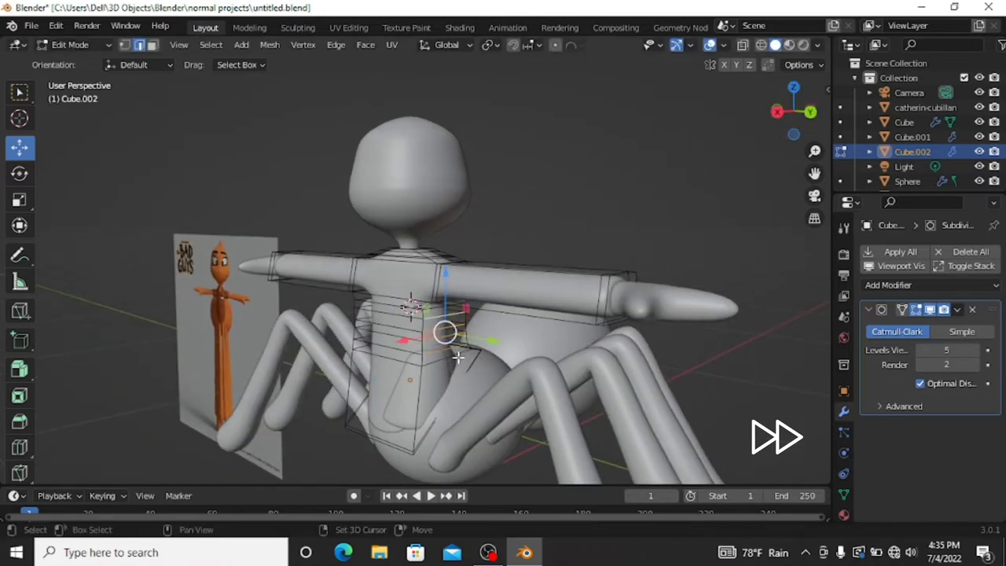
{"action": "left_click_drag", "start_coordinate": [457, 357], "coordinate": [461, 363]}
{"action": "left_click_drag", "start_coordinate": [493, 405], "coordinate": [502, 410]}
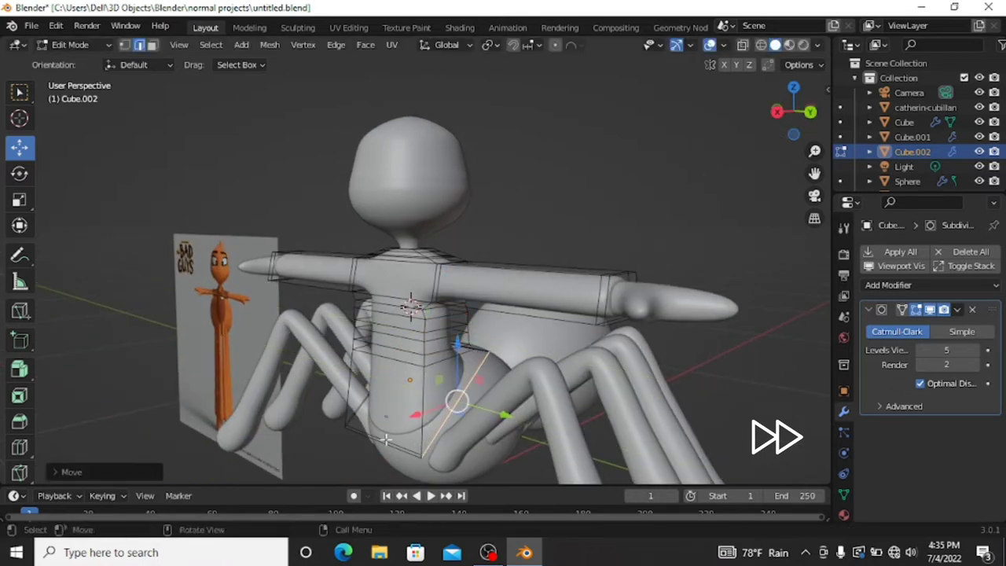
Check the shirt from the right view and select the shirt edges to resize.
{"action": "left_click", "coordinate": [776, 111]}
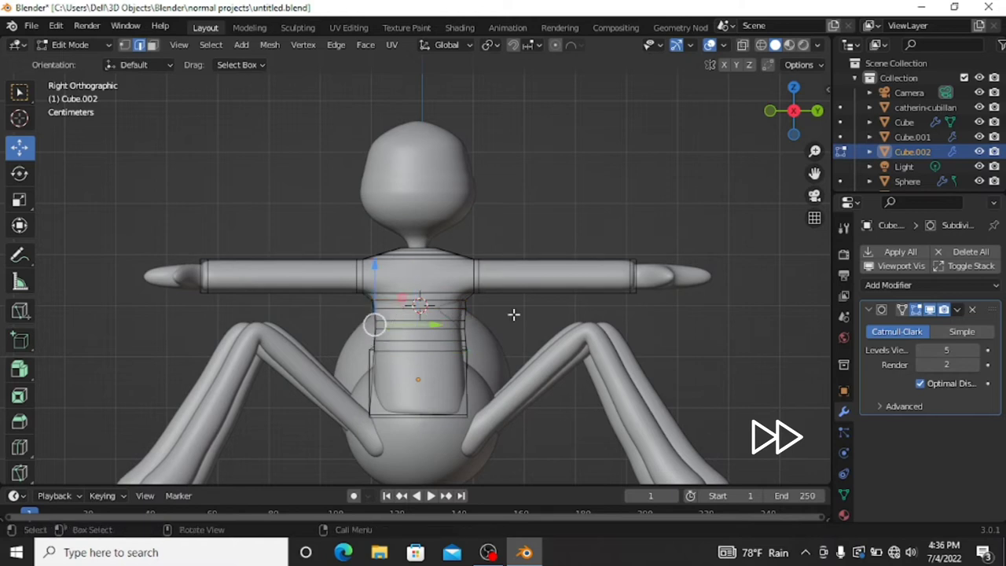
{"action": "left_click_drag", "start_coordinate": [764, 114], "coordinate": [455, 339]}
{"action": "left_click_drag", "start_coordinate": [797, 113], "coordinate": [440, 344]}
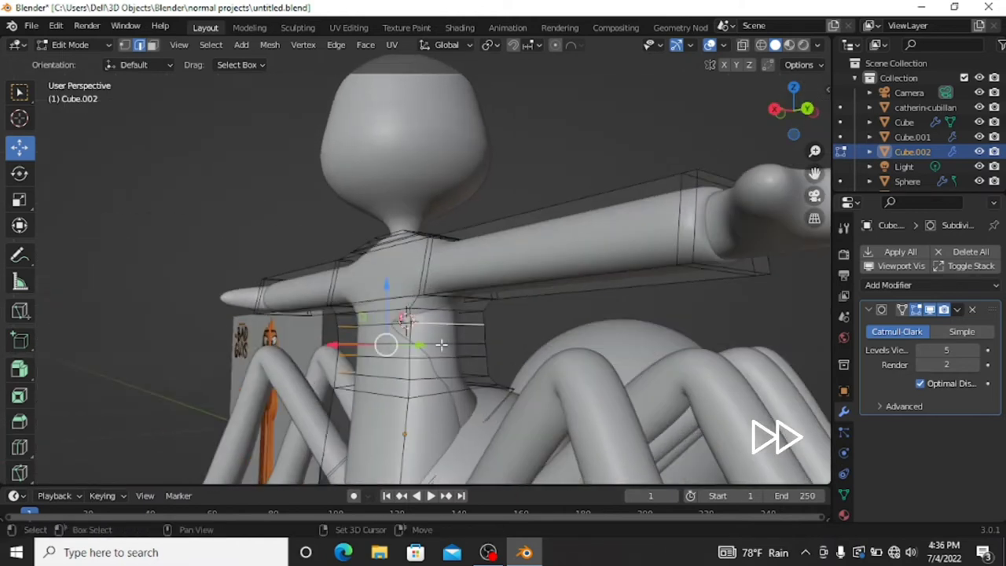
{"action": "left_click", "coordinate": [786, 110]}
{"action": "left_click_drag", "start_coordinate": [786, 110], "coordinate": [519, 323]}
Scale the selected shirt loops repeatedly, partly restricted to the Y axis, to narrow them.
{"action": "key", "text": "s"}
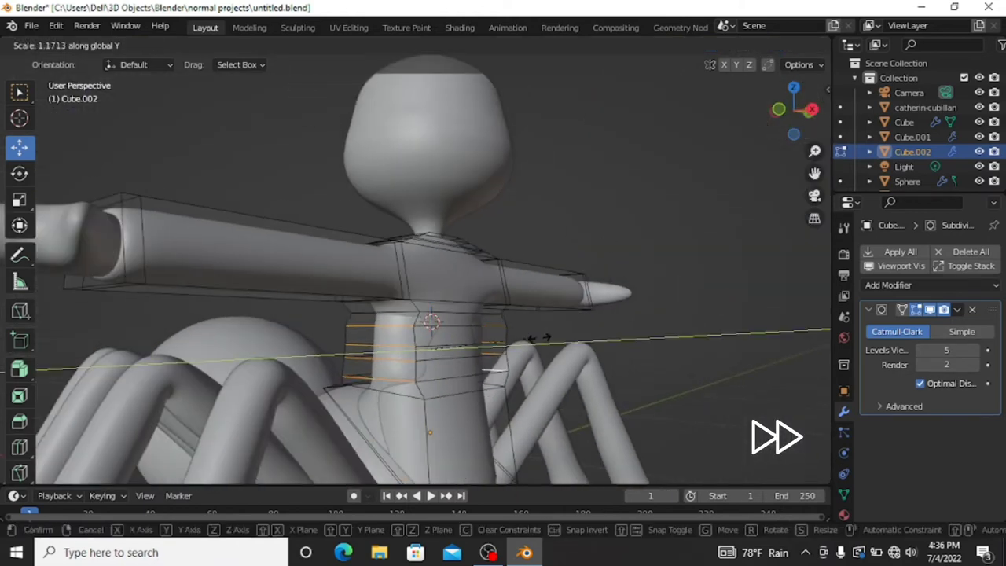
{"action": "left_click", "coordinate": [539, 338]}
{"action": "key", "text": "s"}
{"action": "key", "text": "y"}
{"action": "left_click", "coordinate": [519, 375]}
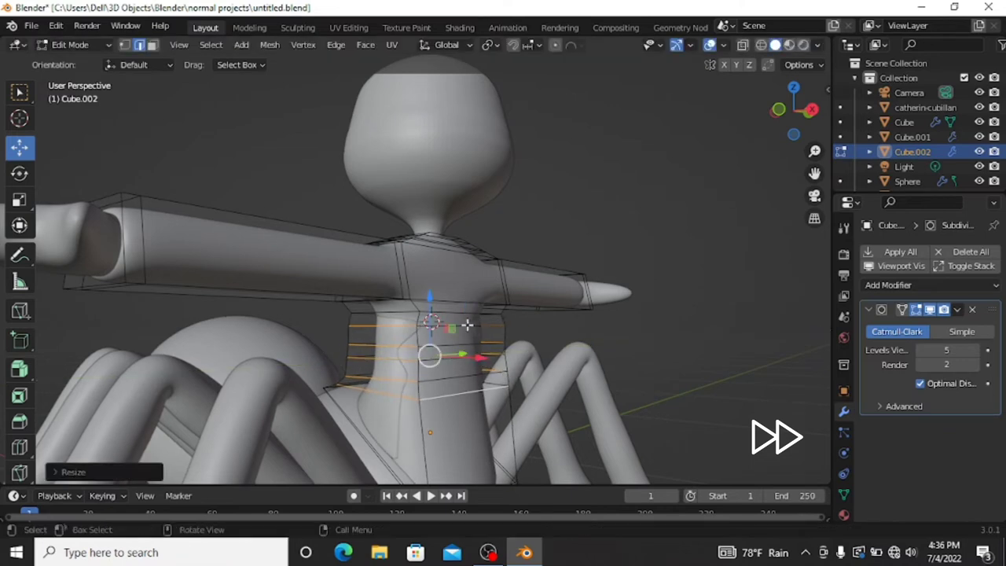
{"action": "key", "text": "s"}
{"action": "left_click", "coordinate": [496, 358]}
{"action": "key", "text": "s"}
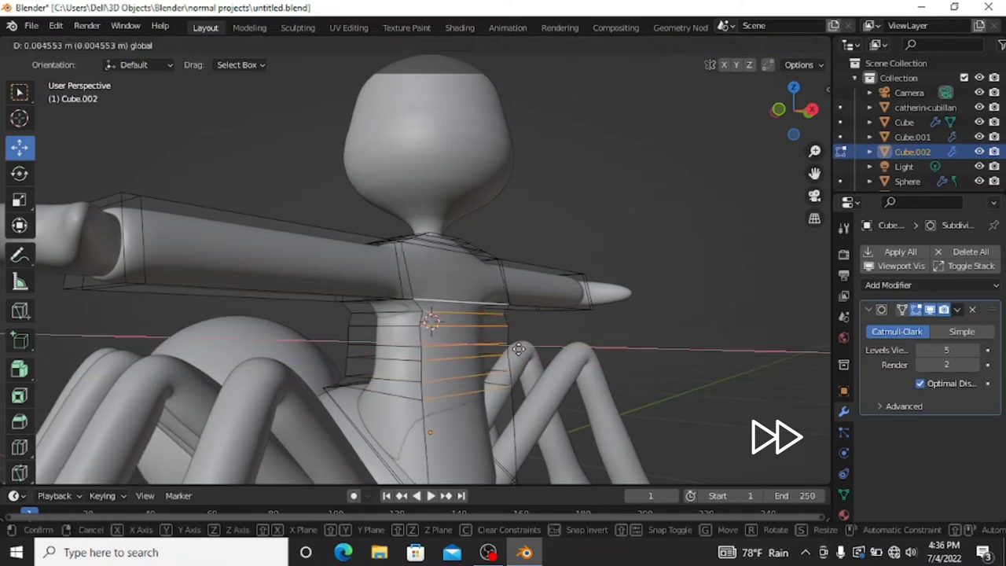
{"action": "left_click", "coordinate": [451, 382]}
{"action": "scroll", "coordinate": [451, 382], "scroll_direction": "down", "scroll_amount": 3}
{"action": "scroll", "coordinate": [451, 383], "scroll_direction": "up", "scroll_amount": 3}
{"action": "key", "text": "s"}
{"action": "left_click", "coordinate": [471, 432]}
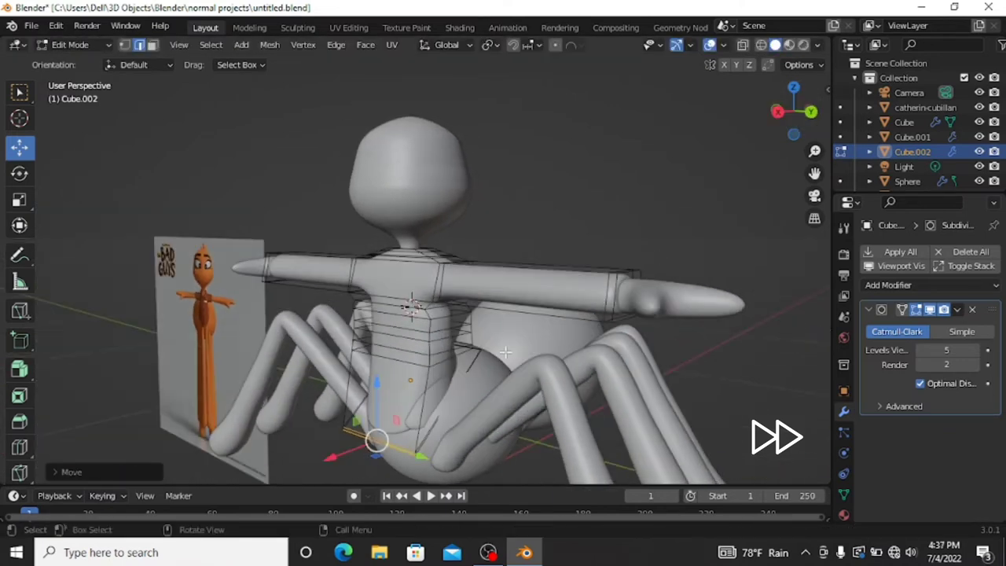
Move the selected shirt vertices closer to the torso.
{"action": "mouse_move", "coordinate": [471, 432]}
{"action": "middle_mouse_down"}
{"action": "mouse_move", "coordinate": [348, 425]}
{"action": "mouse_move", "coordinate": [367, 448]}
{"action": "middle_mouse_up"}
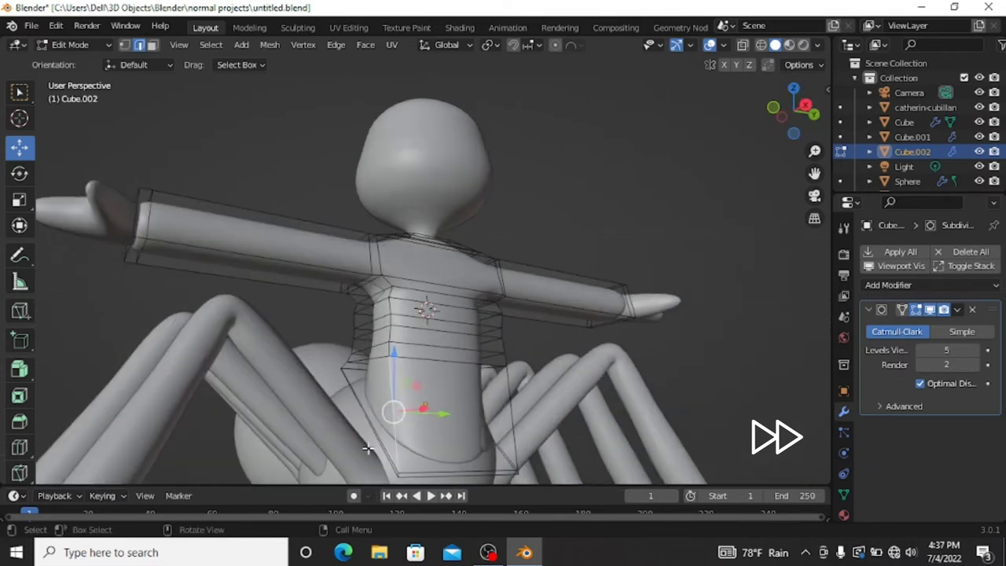
{"action": "middle_click_drag", "start_coordinate": [501, 455], "coordinate": [514, 435]}
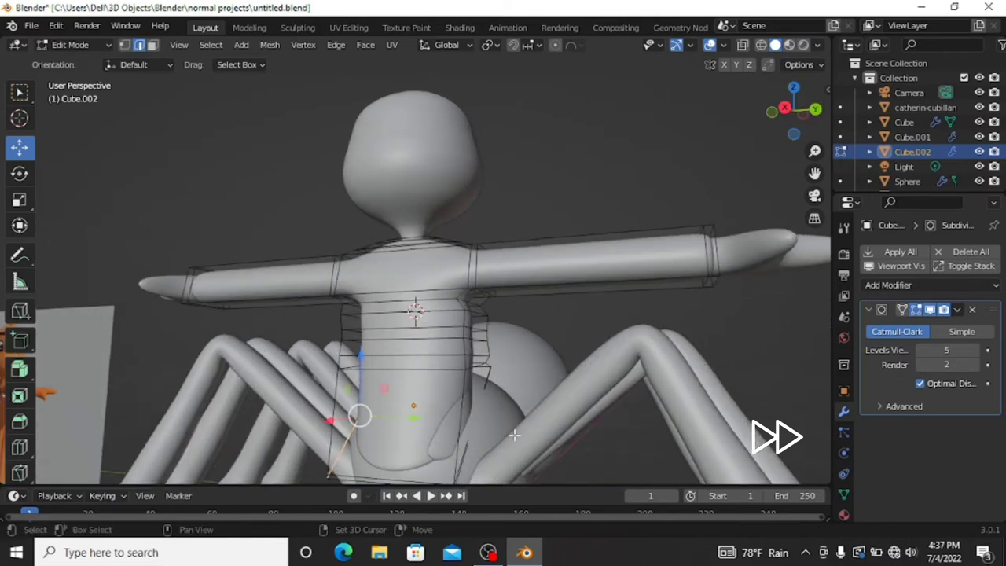
{"action": "key", "text": "g"}
{"action": "left_click", "coordinate": [465, 448]}
{"action": "scroll", "coordinate": [471, 377], "scroll_direction": "up", "scroll_amount": 3}
{"action": "mouse_move", "coordinate": [472, 377]}
{"action": "middle_mouse_down"}
{"action": "mouse_move", "coordinate": [506, 302]}
{"action": "mouse_move", "coordinate": [358, 297]}
{"action": "mouse_move", "coordinate": [393, 320]}
{"action": "middle_mouse_up"}
Scale a shirt edge loop along Y in right orthographic view to fit the torso.
{"action": "left_click", "coordinate": [359, 298], "text": "alt"}
{"action": "key", "text": "KP_3"}
{"action": "key", "text": "s"}
{"action": "key", "text": "y"}
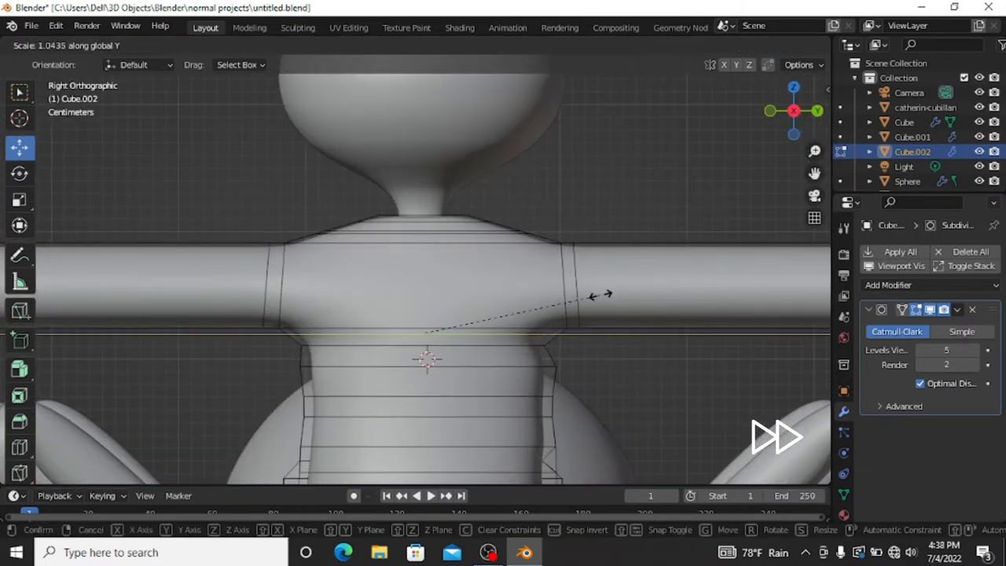
{"action": "left_click", "coordinate": [601, 294]}
{"action": "scroll", "coordinate": [601, 295], "scroll_direction": "down", "scroll_amount": 4}
Select both shirt sleeve-end loops in right orthographic view.
{"action": "middle_click_drag", "start_coordinate": [615, 251], "coordinate": [643, 226]}
{"action": "key", "text": "KP_3"}
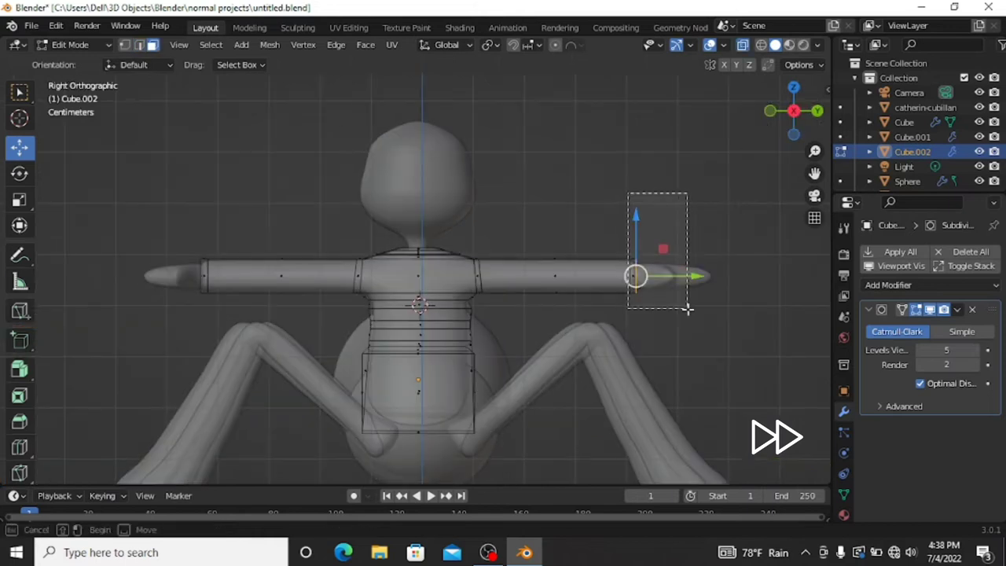
{"action": "left_click_drag", "start_coordinate": [687, 309], "coordinate": [686, 309]}
{"action": "middle_click_drag", "start_coordinate": [520, 231], "coordinate": [597, 236]}
{"action": "key", "text": "ctrl+KP_1"}
Extrude the shirt's sleeve-end faces outward, checking them from side and back views.
{"action": "middle_click_drag", "start_coordinate": [734, 124], "coordinate": [39, 435]}
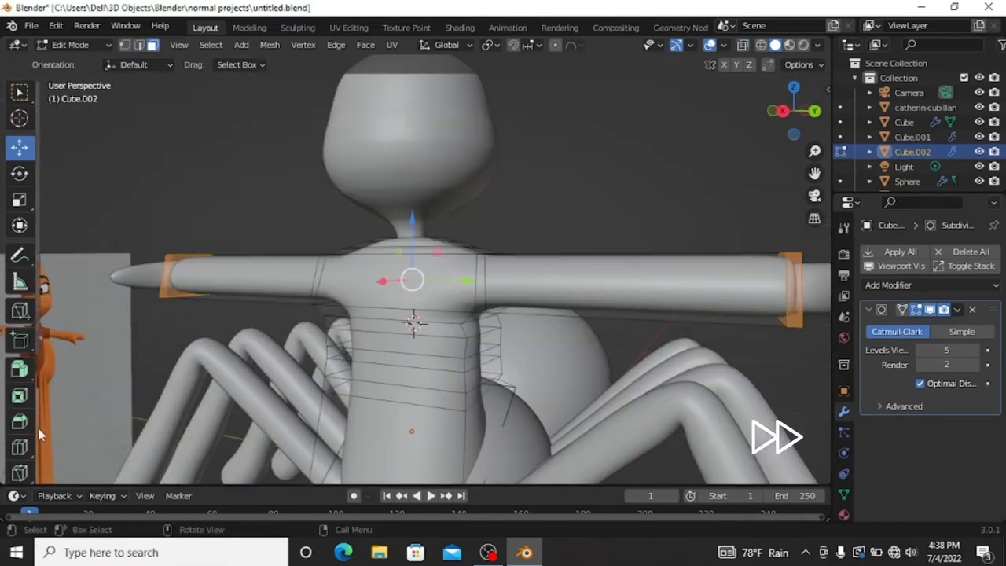
{"action": "left_click", "coordinate": [20, 368]}
{"action": "key", "text": "ctrl+KP_3"}
{"action": "key", "text": "ctrl+KP_1"}
{"action": "scroll", "coordinate": [383, 314], "scroll_direction": "up", "scroll_amount": 3}
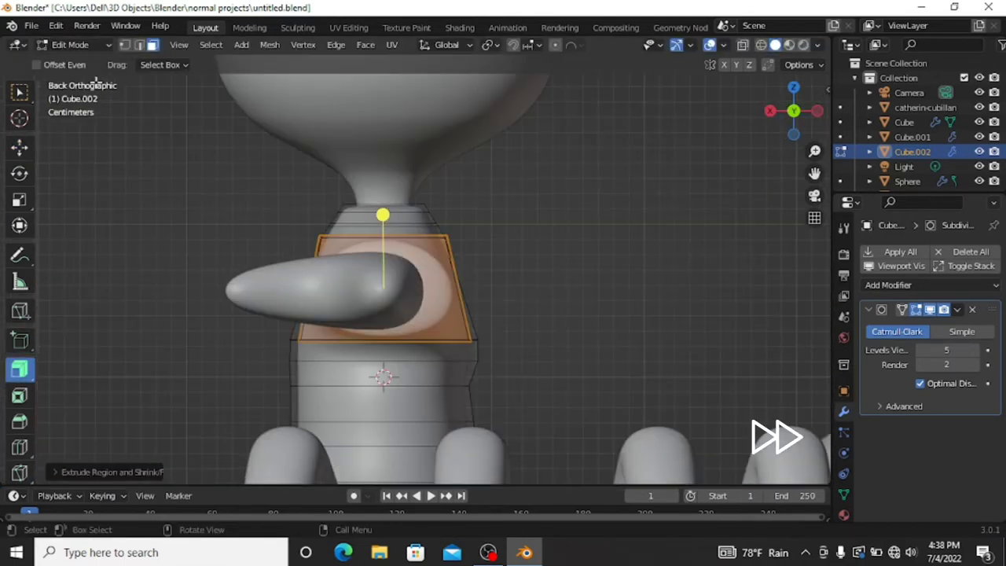
{"action": "scroll", "coordinate": [644, 276], "scroll_direction": "down", "scroll_amount": 3}
{"action": "middle_click_drag", "start_coordinate": [644, 276], "coordinate": [606, 248]}
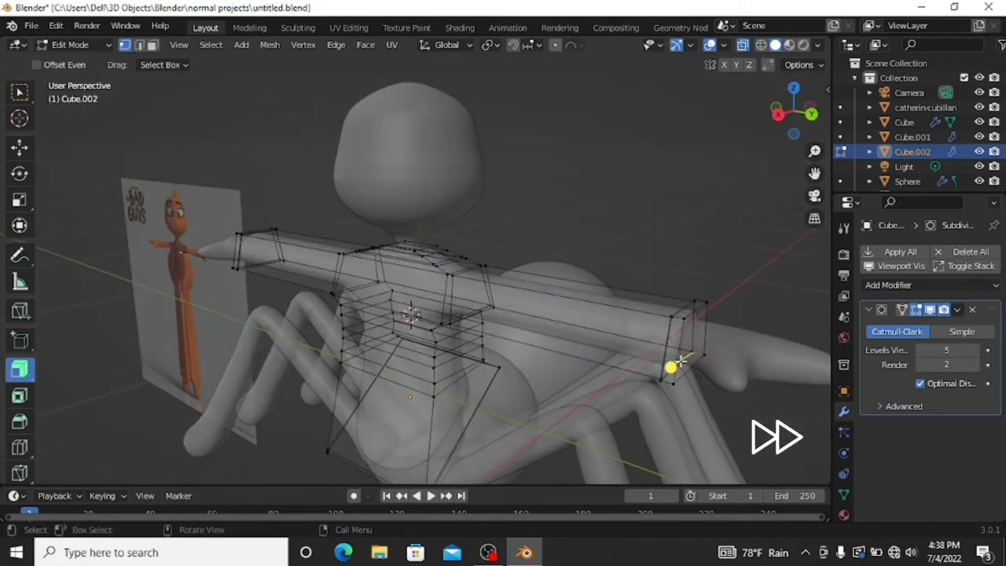
{"action": "key", "text": "ctrl+KP_1"}
{"action": "scroll", "coordinate": [606, 248], "scroll_direction": "up", "scroll_amount": 3}
Scale the shirt's neck loop along the X axis.
{"action": "key", "text": "s"}
{"action": "key", "text": "x"}
{"action": "left_click", "coordinate": [550, 294]}
{"action": "key", "text": "KP_1"}
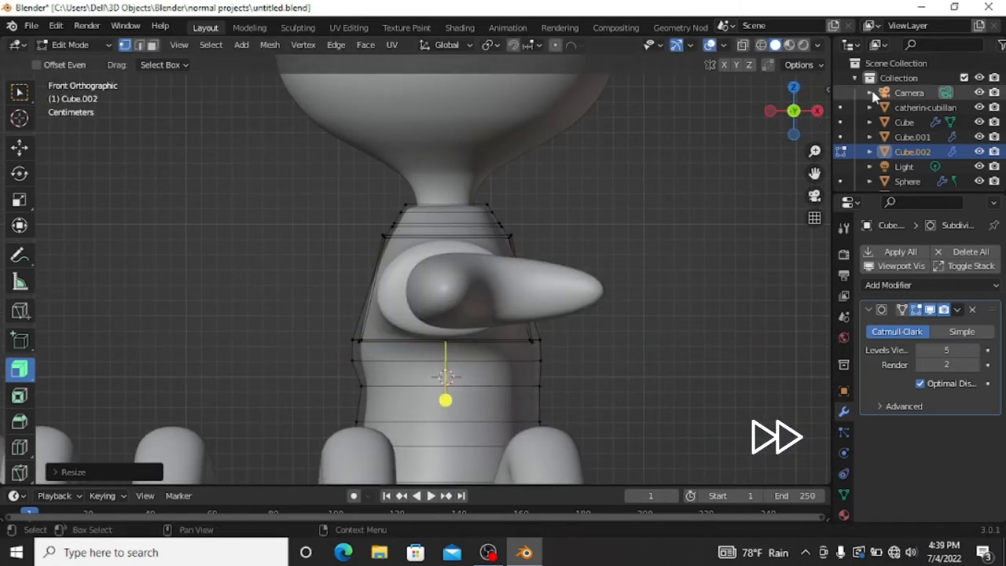
{"action": "middle_click_drag", "start_coordinate": [550, 294], "coordinate": [597, 298]}
{"action": "middle_click_drag", "start_coordinate": [428, 425], "coordinate": [664, 404]}
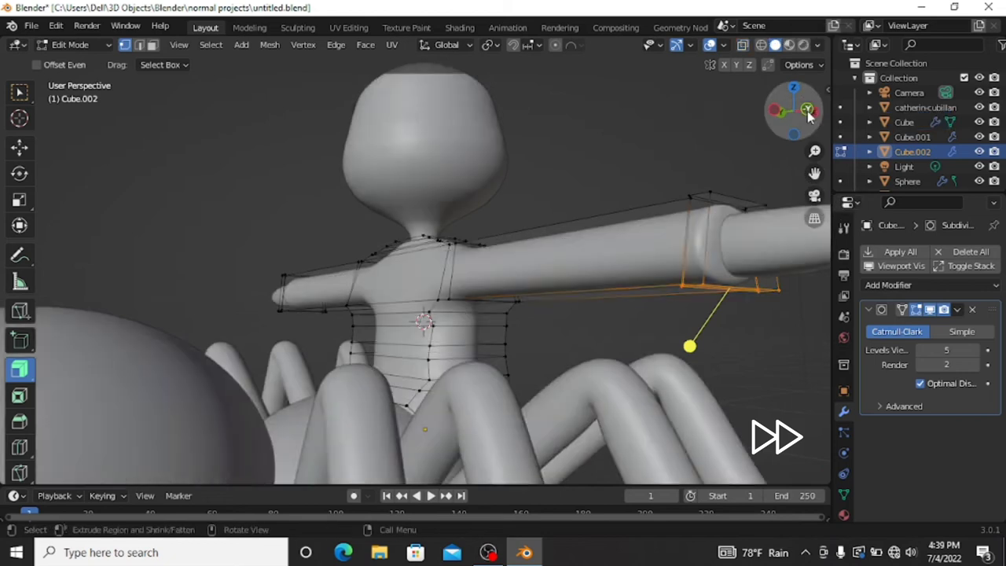
{"action": "key", "text": "KP_1"}
Scale the edge loop along the Y axis and leave Edit Mode on the shirt.
{"action": "key", "text": "s"}
{"action": "key", "text": "y"}
{"action": "left_click", "coordinate": [608, 331]}
{"action": "middle_click_drag", "start_coordinate": [601, 286], "coordinate": [726, 175]}
{"action": "key", "text": "Tab"}
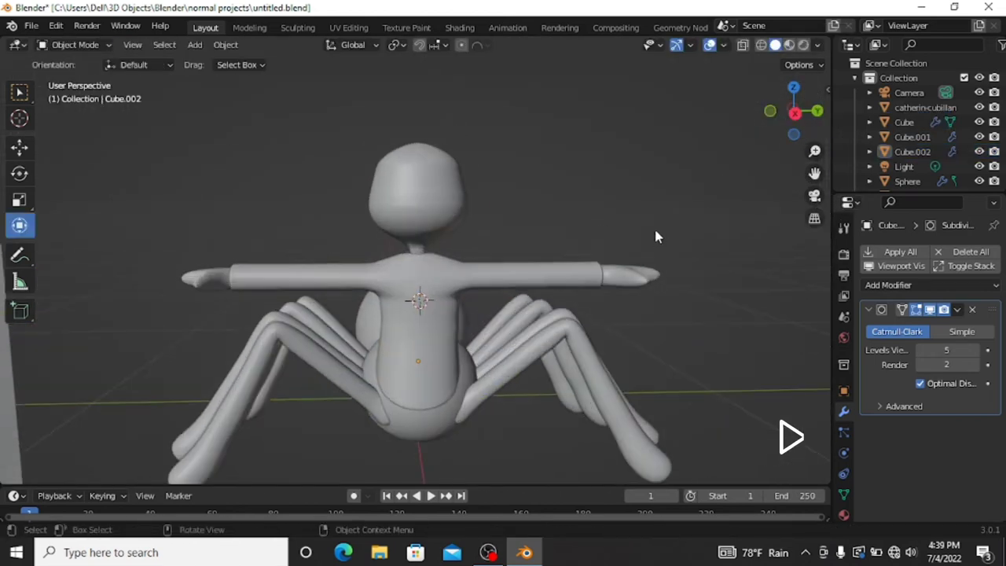
Briefly select and undo a move on the torso, then reselect the shirt in Edit Mode.
{"action": "left_click", "coordinate": [506, 314]}
{"action": "key", "text": "g"}
{"action": "key", "text": "ctrl+z"}
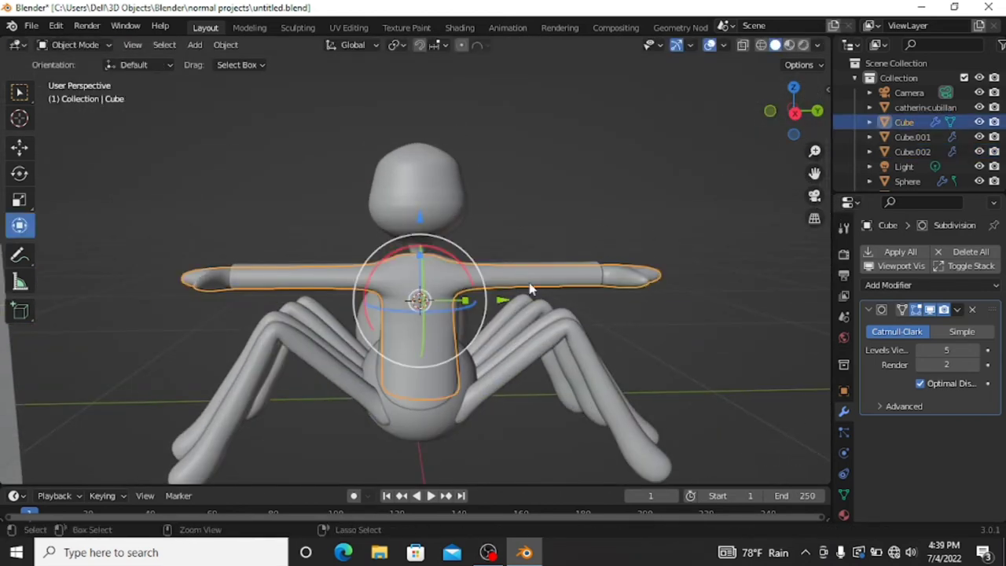
{"action": "left_click", "coordinate": [617, 191]}
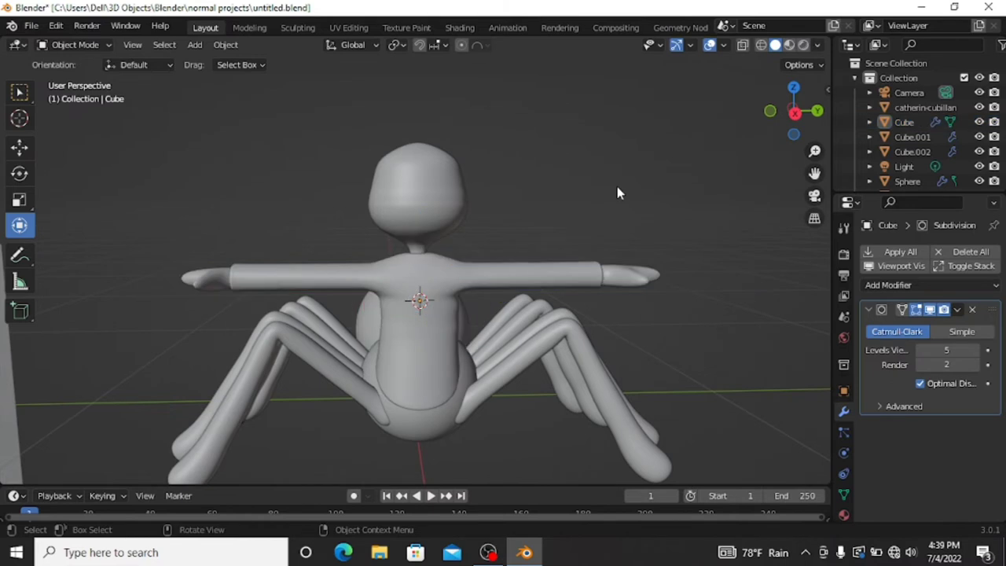
{"action": "left_click", "coordinate": [403, 299]}
{"action": "key", "text": "Tab"}
{"action": "scroll", "coordinate": [176, 81], "scroll_direction": "up", "scroll_amount": 4}
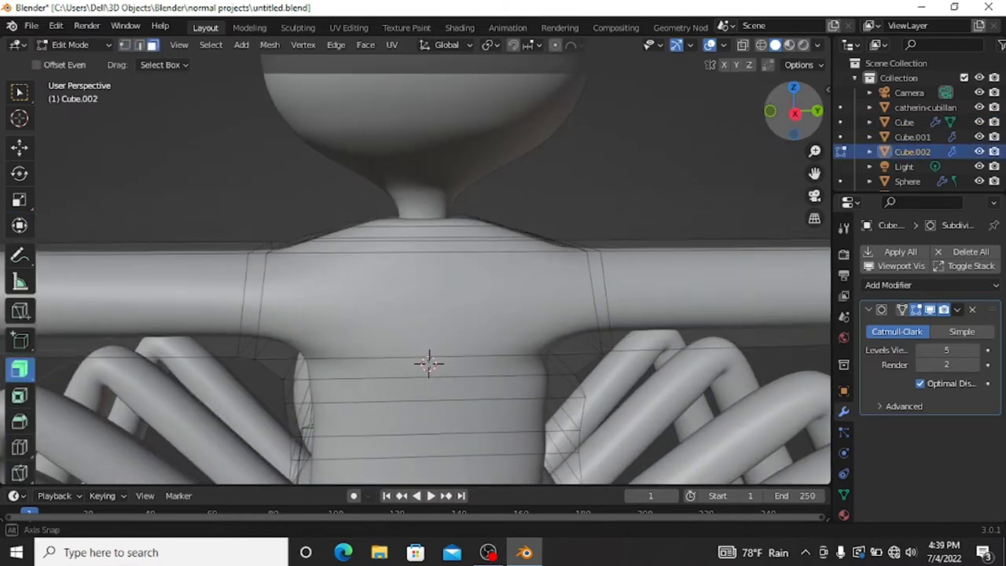
Inset the shirt's top neck face and delete it to open a neck hole.
{"action": "middle_click_drag", "start_coordinate": [377, 299], "coordinate": [432, 205]}
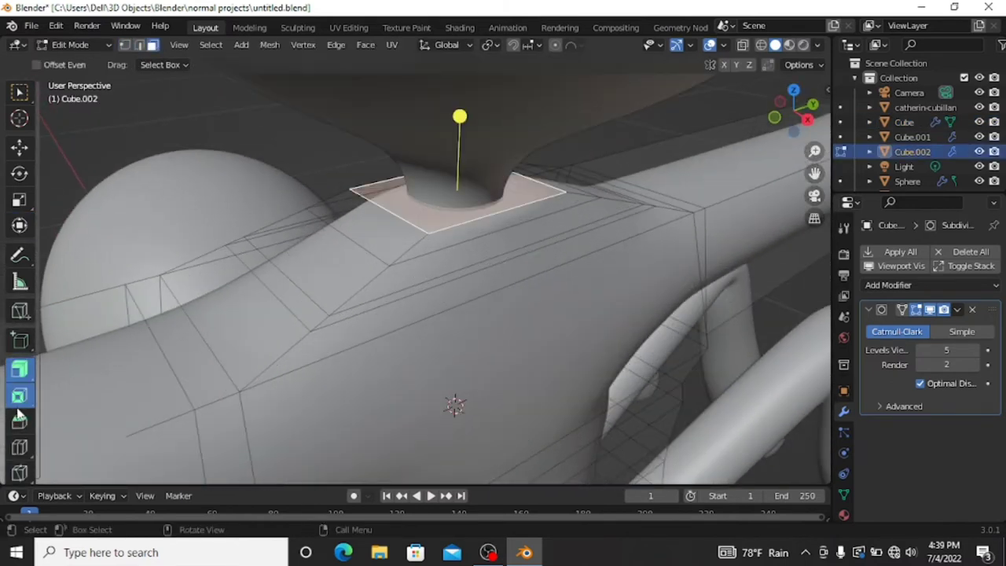
{"action": "left_click", "coordinate": [20, 396]}
{"action": "left_click_drag", "start_coordinate": [478, 150], "coordinate": [465, 170]}
{"action": "left_click", "coordinate": [467, 168]}
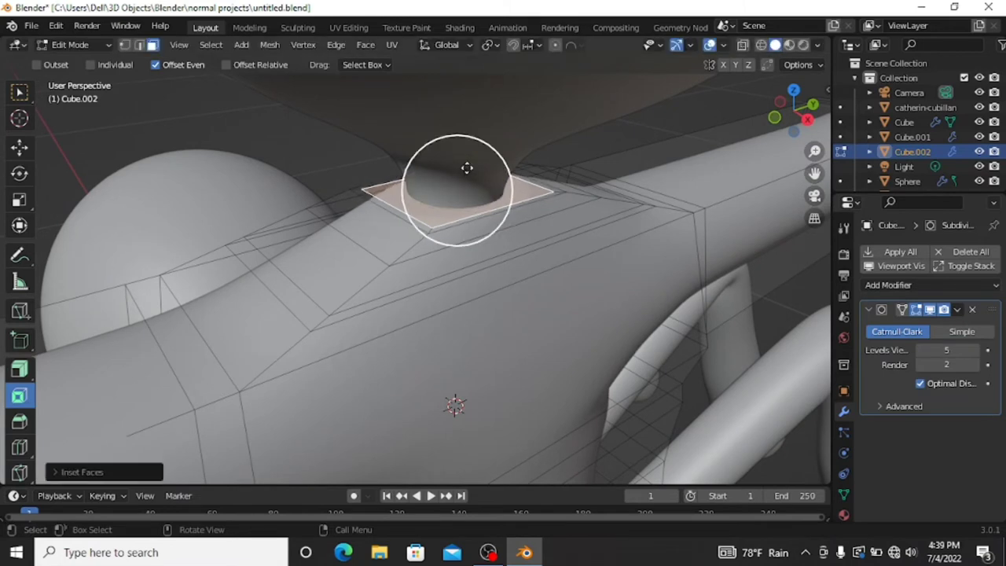
{"action": "key", "text": "x"}
{"action": "left_click", "coordinate": [440, 203]}
Switch to the Move tool and orbit around the shirt's neck opening.
{"action": "scroll", "coordinate": [441, 203], "scroll_direction": "up", "scroll_amount": 2}
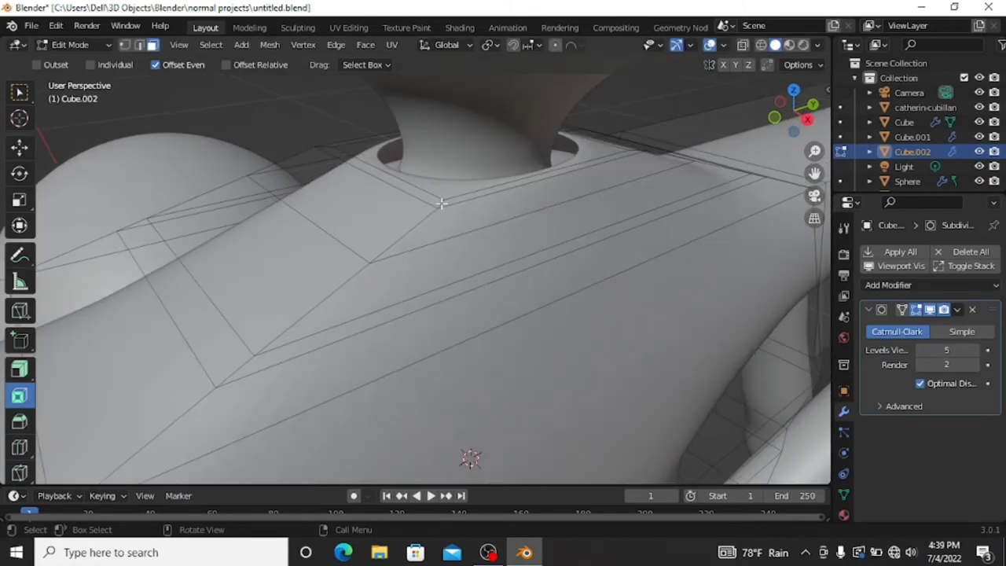
{"action": "left_click", "coordinate": [20, 147]}
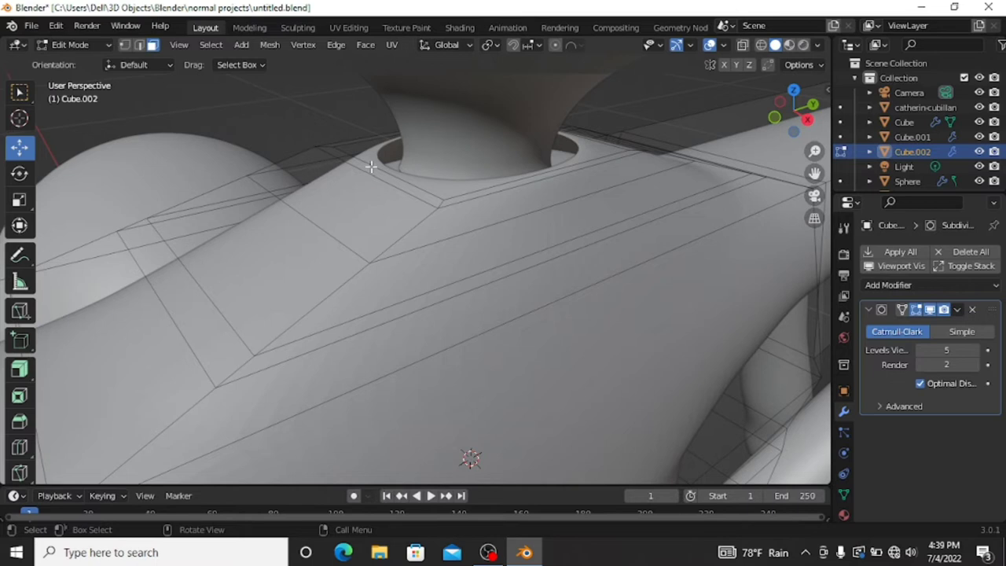
{"action": "mouse_move", "coordinate": [800, 106]}
{"action": "left_mouse_down"}
{"action": "mouse_move", "coordinate": [445, 343]}
{"action": "mouse_move", "coordinate": [535, 184]}
{"action": "left_mouse_up"}
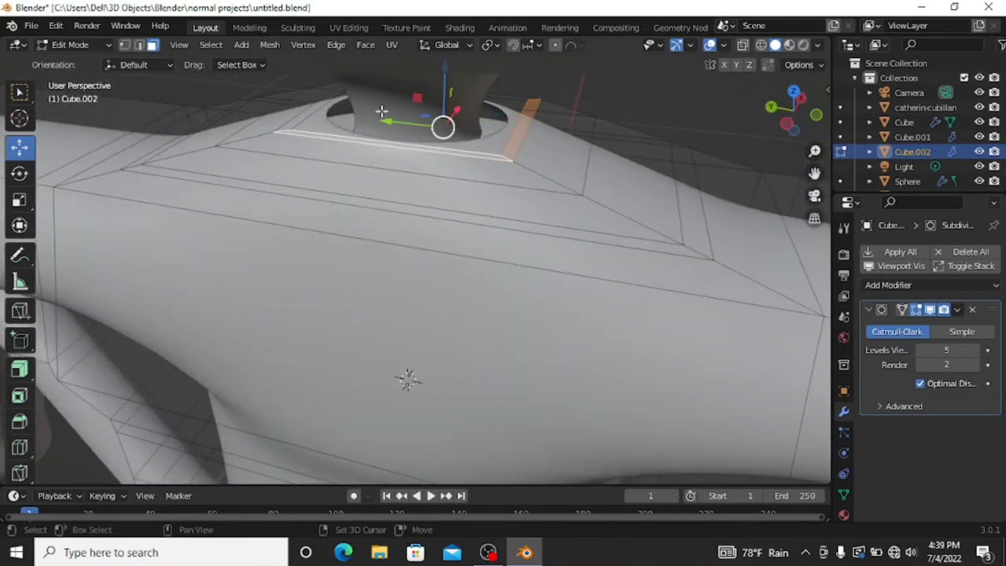
{"action": "scroll", "coordinate": [312, 112], "scroll_direction": "down", "scroll_amount": 4}
From the side view, extrude the neck-opening ring and slightly enlarge it.
{"action": "left_click", "coordinate": [802, 100]}
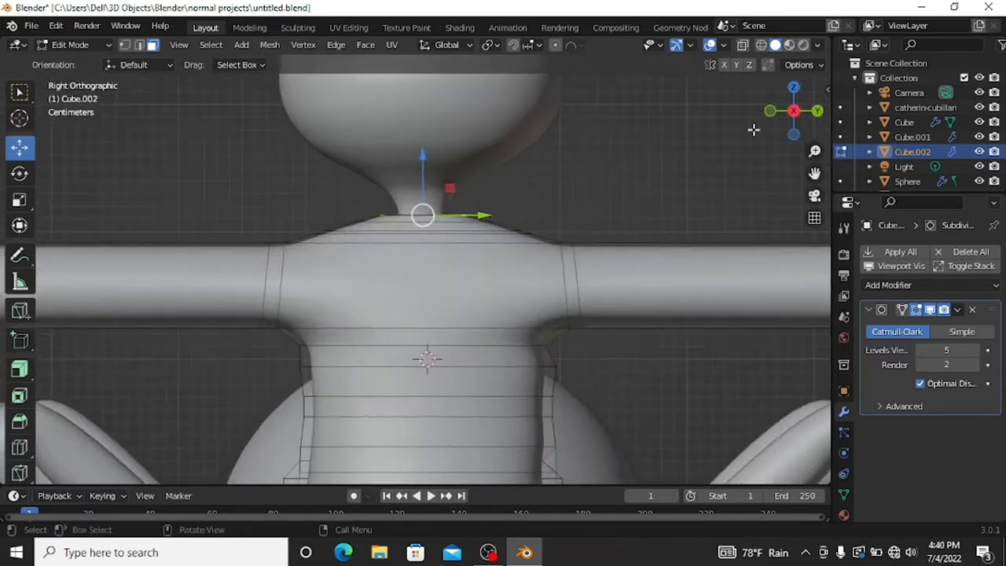
{"action": "scroll", "coordinate": [734, 184], "scroll_direction": "down", "scroll_amount": 3}
{"action": "scroll", "coordinate": [700, 183], "scroll_direction": "up", "scroll_amount": 3}
{"action": "scroll", "coordinate": [701, 187], "scroll_direction": "up", "scroll_amount": 5}
{"action": "scroll", "coordinate": [701, 187], "scroll_direction": "down", "scroll_amount": 4}
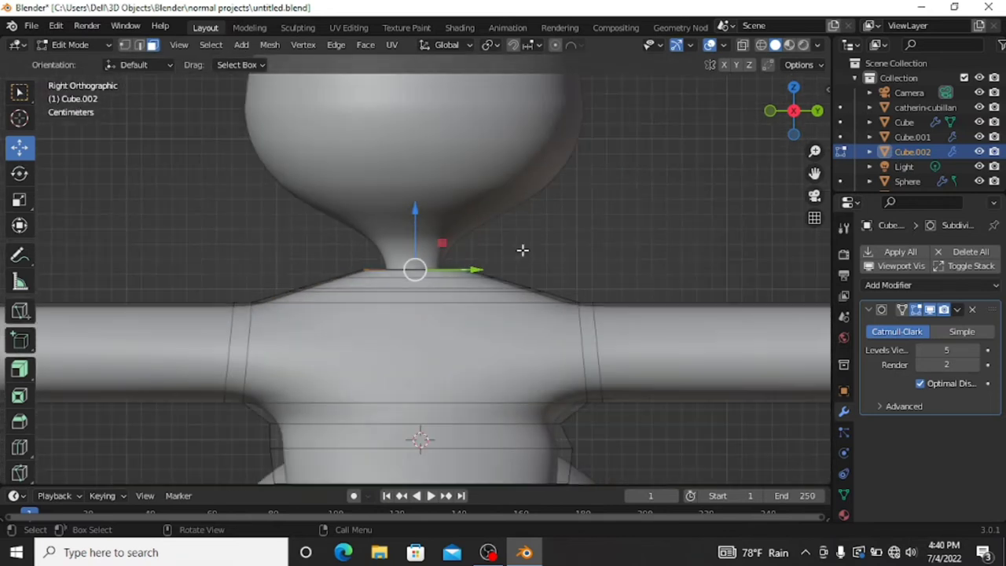
{"action": "key", "text": "e"}
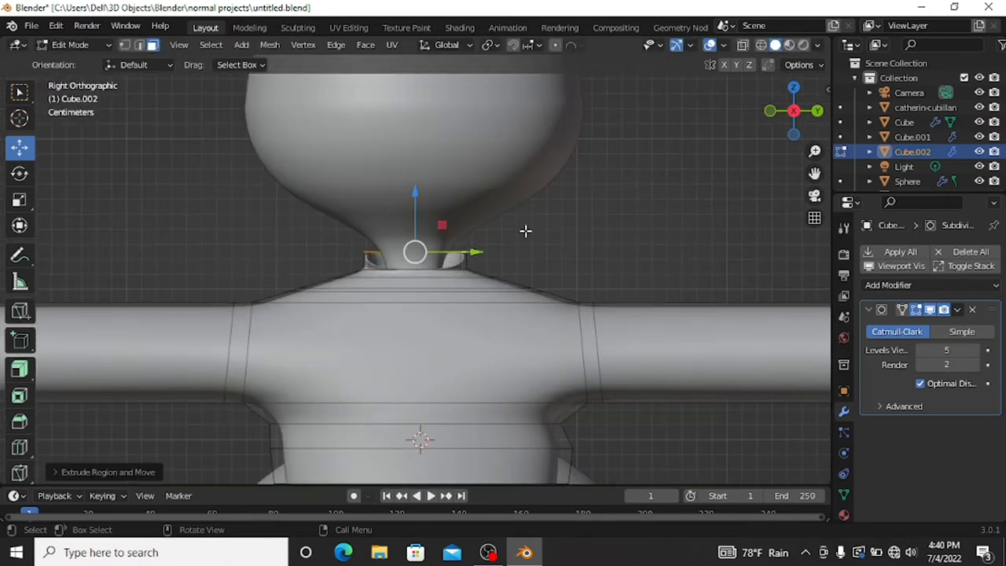
{"action": "scroll", "coordinate": [526, 226], "scroll_direction": "up", "scroll_amount": 2}
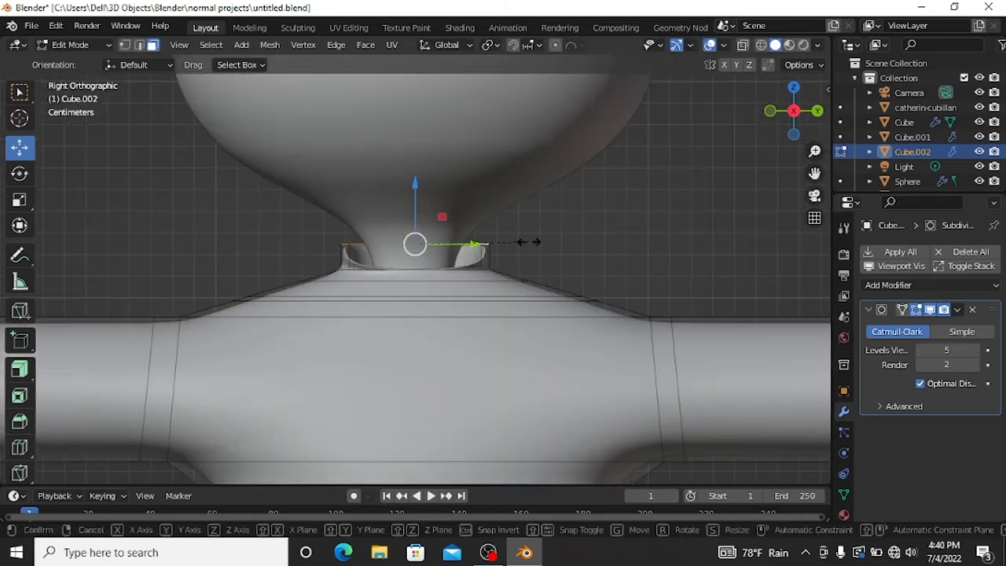
{"action": "left_click", "coordinate": [540, 236]}
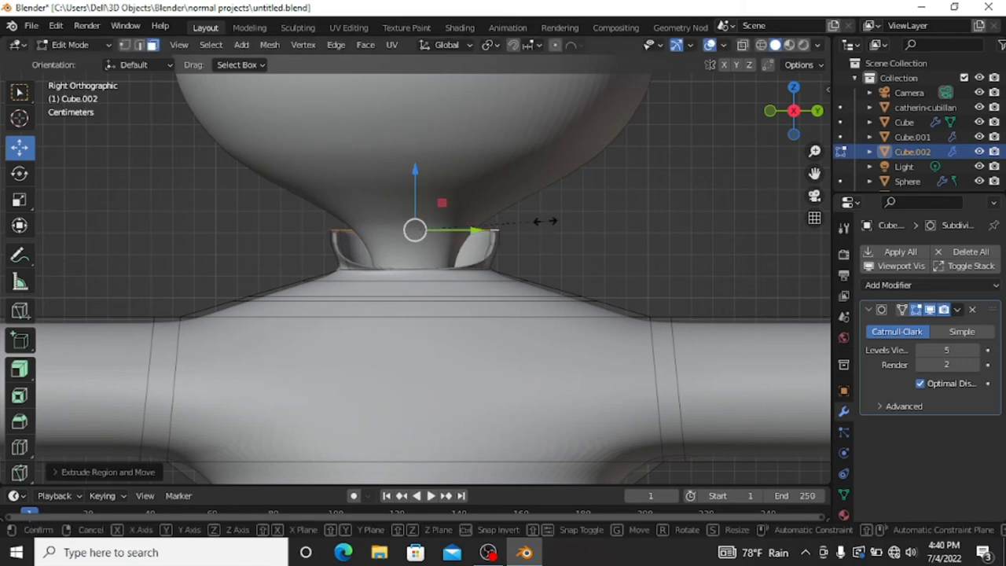
{"action": "left_click", "coordinate": [557, 217]}
Extrude two more rings, widening them around the neck toward the head.
{"action": "key", "text": "e"}
{"action": "key", "text": "s"}
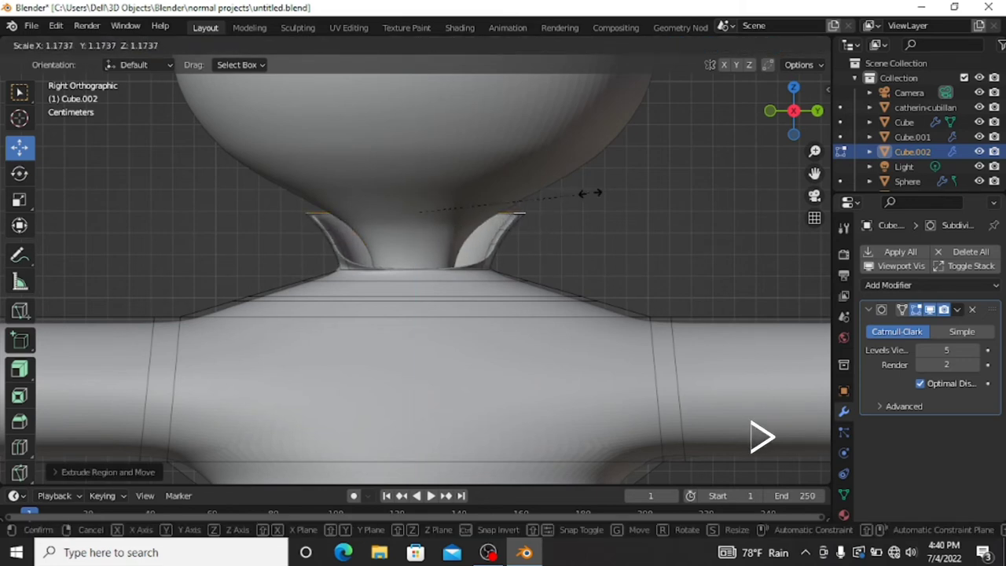
{"action": "left_click", "coordinate": [627, 161]}
{"action": "middle_click_drag", "start_coordinate": [752, 152], "coordinate": [683, 220], "text": "shift"}
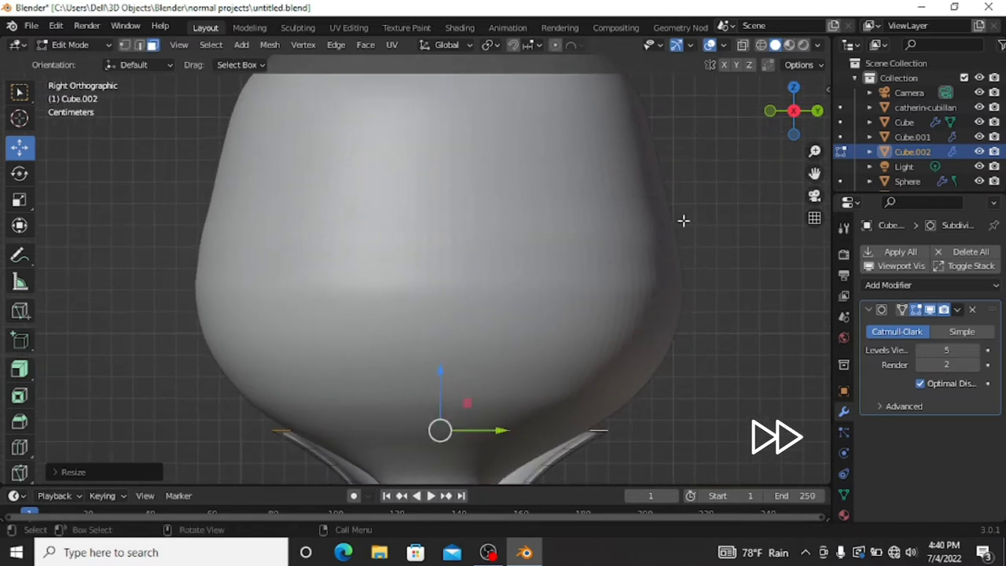
{"action": "left_click", "coordinate": [680, 203]}
{"action": "key", "text": "e"}
{"action": "key", "text": "s"}
{"action": "left_click", "coordinate": [651, 370]}
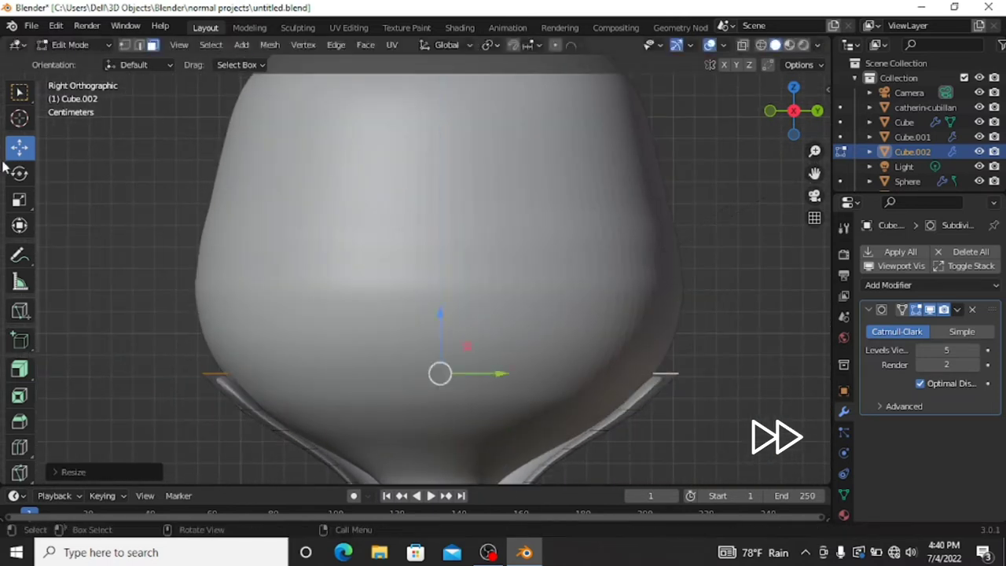
Add three more extruded and scaled rings up the hood wall.
{"action": "key", "text": "e"}
{"action": "key", "text": "s"}
{"action": "left_click", "coordinate": [673, 134]}
{"action": "key", "text": "e"}
{"action": "key", "text": "s"}
{"action": "left_click", "coordinate": [662, 227]}
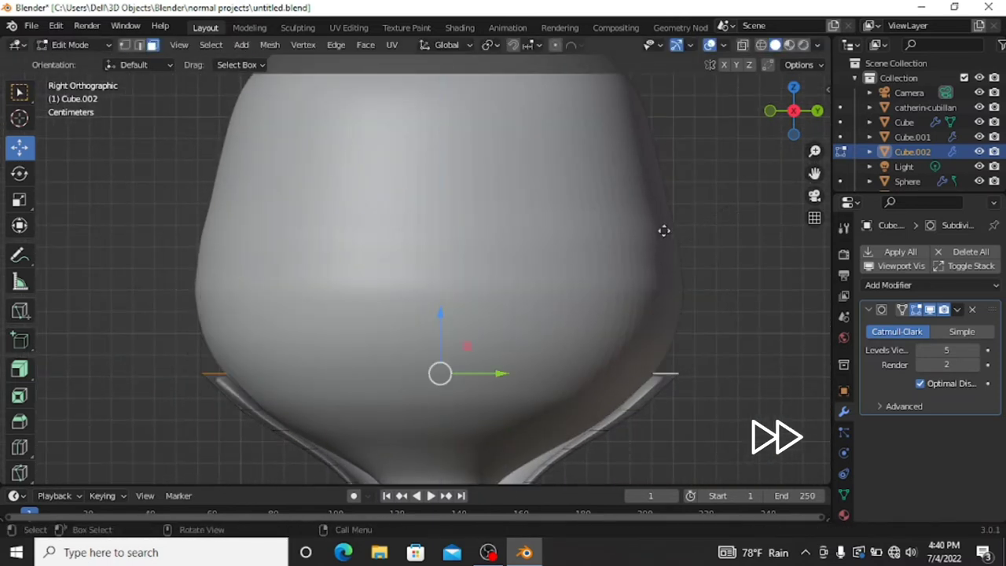
{"action": "key", "text": "e"}
{"action": "key", "text": "s"}
{"action": "left_click", "coordinate": [679, 191]}
Continue extruding and resizing hood rings upward along the head's outline.
{"action": "key", "text": "e"}
{"action": "left_click", "coordinate": [713, 121]}
{"action": "key", "text": "e"}
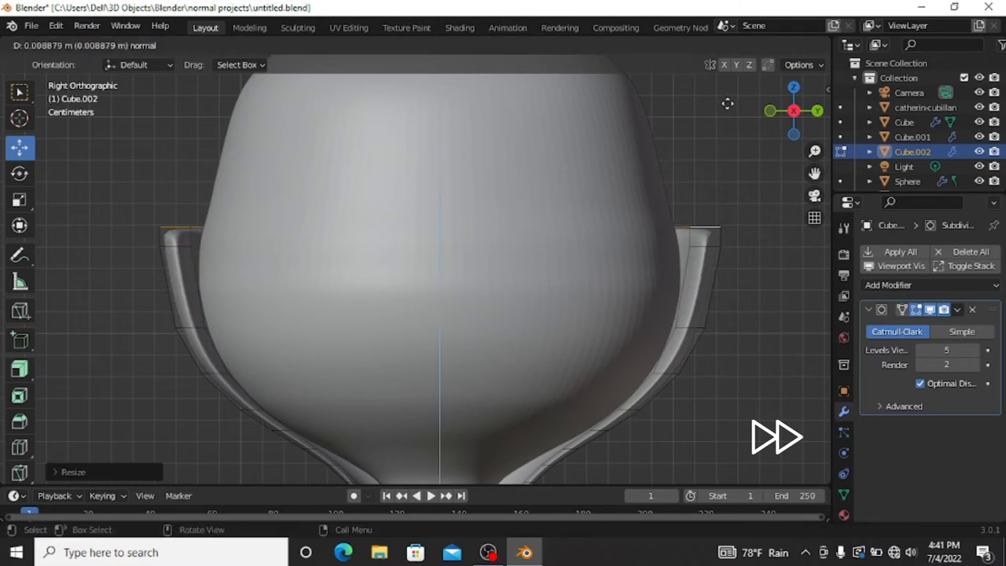
{"action": "key", "text": "s"}
{"action": "left_click", "coordinate": [718, 213]}
{"action": "key", "text": "e"}
{"action": "key", "text": "s"}
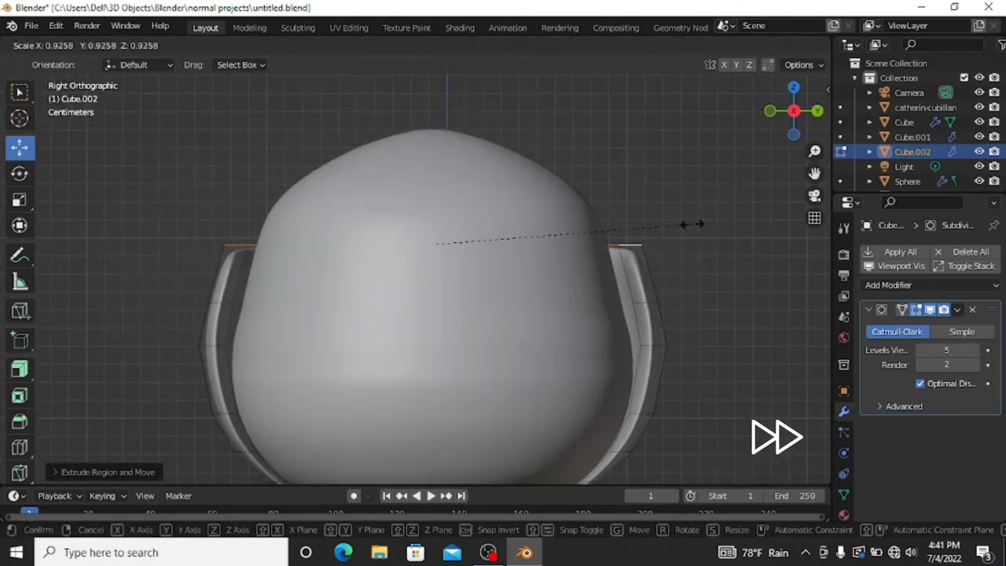
{"action": "left_click", "coordinate": [685, 213]}
Extrude the hood rim past the head's sides, narrowing it inward as it rises.
{"action": "key", "text": "e"}
{"action": "left_click", "coordinate": [680, 196]}
{"action": "key", "text": "e"}
{"action": "left_click", "coordinate": [657, 208]}
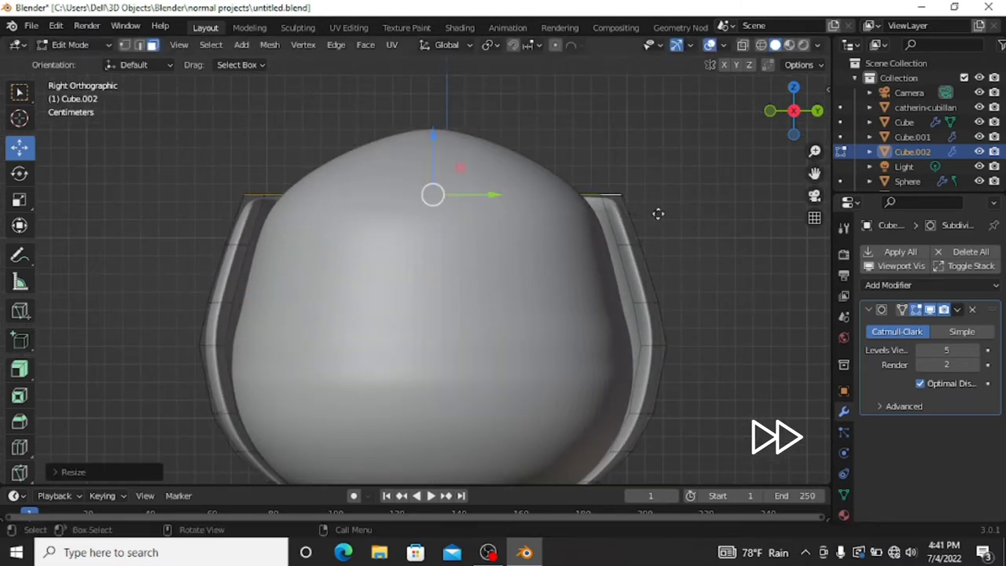
{"action": "key", "text": "e"}
{"action": "left_click", "coordinate": [621, 161]}
{"action": "key", "text": "e"}
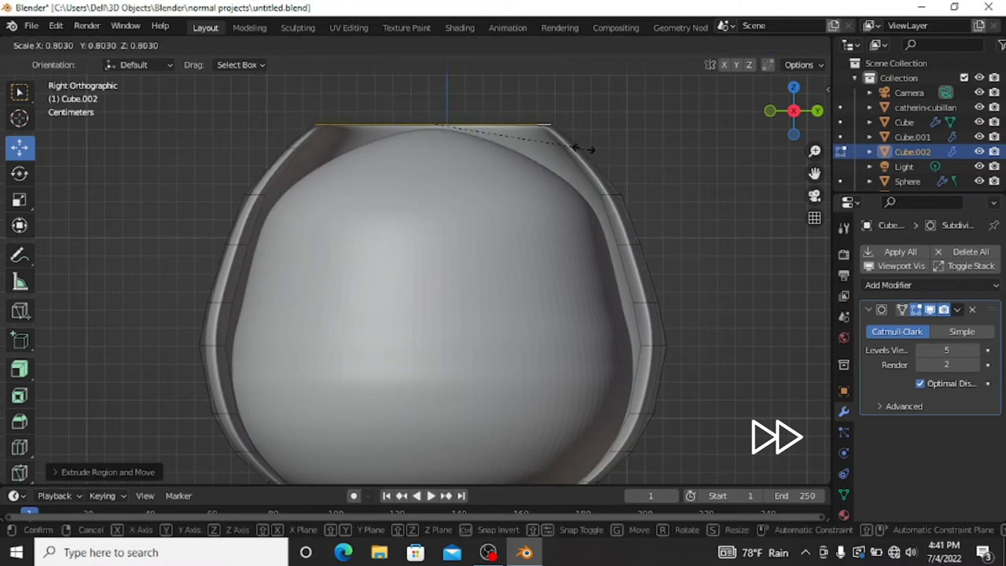
{"action": "left_click", "coordinate": [582, 140]}
From the side view, extrude the hood's top ring and narrow it.
{"action": "middle_click_drag", "start_coordinate": [439, 71], "coordinate": [417, 382]}
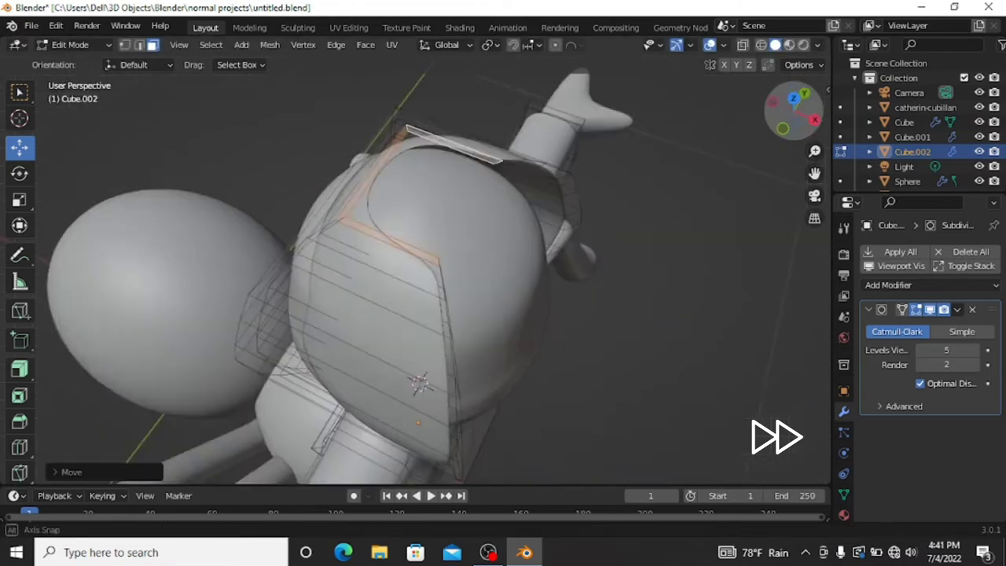
{"action": "key", "text": "KP_3"}
{"action": "scroll", "coordinate": [784, 175], "scroll_direction": "up", "scroll_amount": 2}
{"action": "key", "text": "e"}
{"action": "key", "text": "Escape"}
{"action": "key", "text": "s"}
{"action": "left_click", "coordinate": [474, 167]}
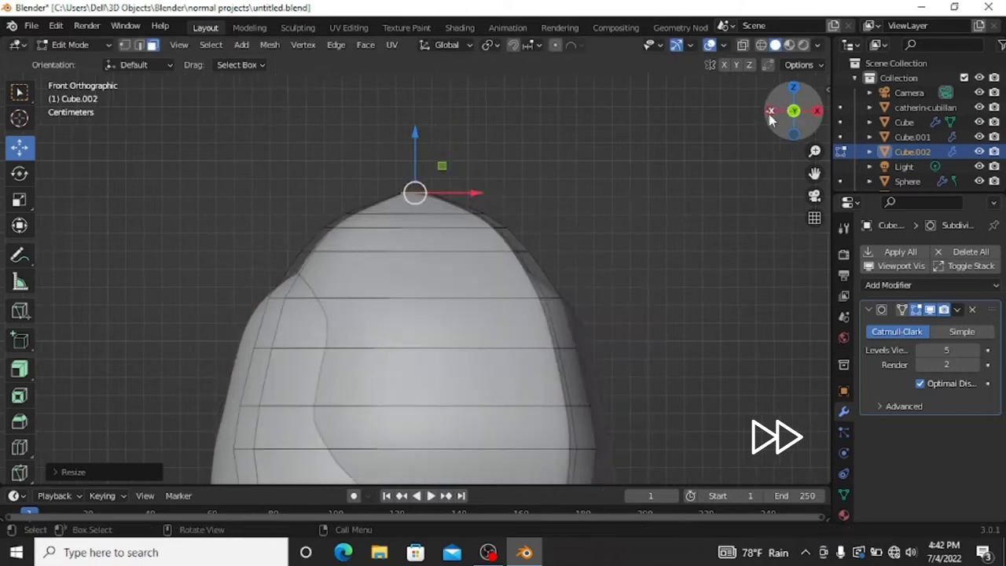
From the top view, shift the hood's top vertices right with soft falloff.
{"action": "key", "text": "KP_1"}
{"action": "middle_click_drag", "start_coordinate": [531, 231], "coordinate": [404, 382]}
{"action": "key", "text": "KP_7"}
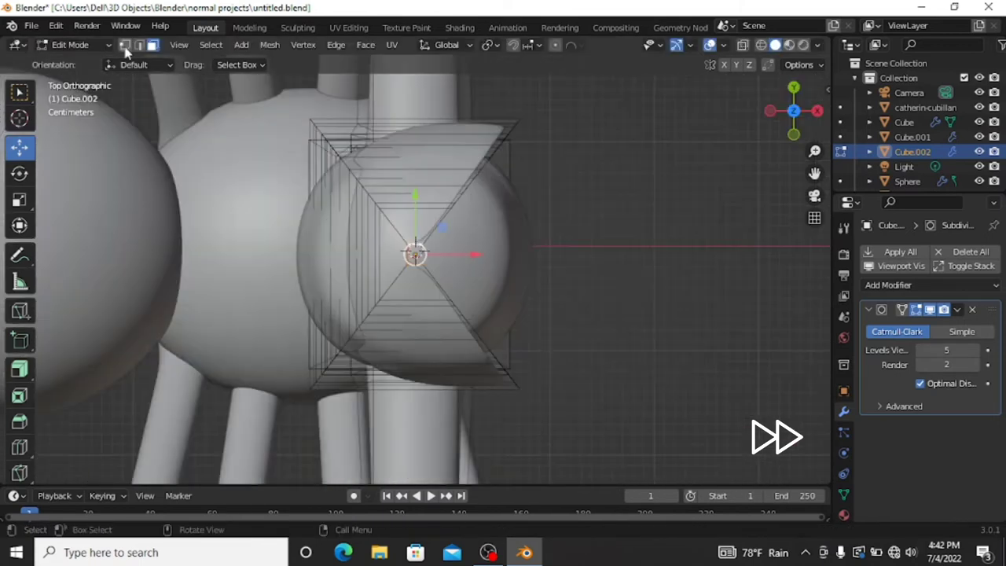
{"action": "scroll", "coordinate": [639, 119], "scroll_direction": "up", "scroll_amount": 2}
{"action": "key", "text": "g"}
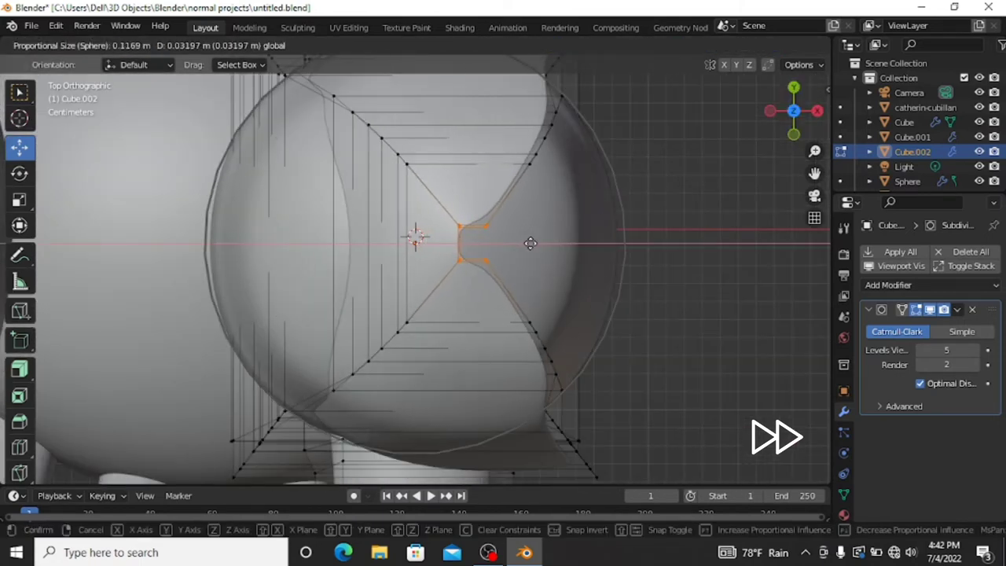
{"action": "left_click", "coordinate": [597, 242]}
Frame the top vertices and enlarge the hood top with proportional scaling.
{"action": "middle_click_drag", "start_coordinate": [597, 241], "coordinate": [550, 353]}
{"action": "key", "text": "KP_Decimal"}
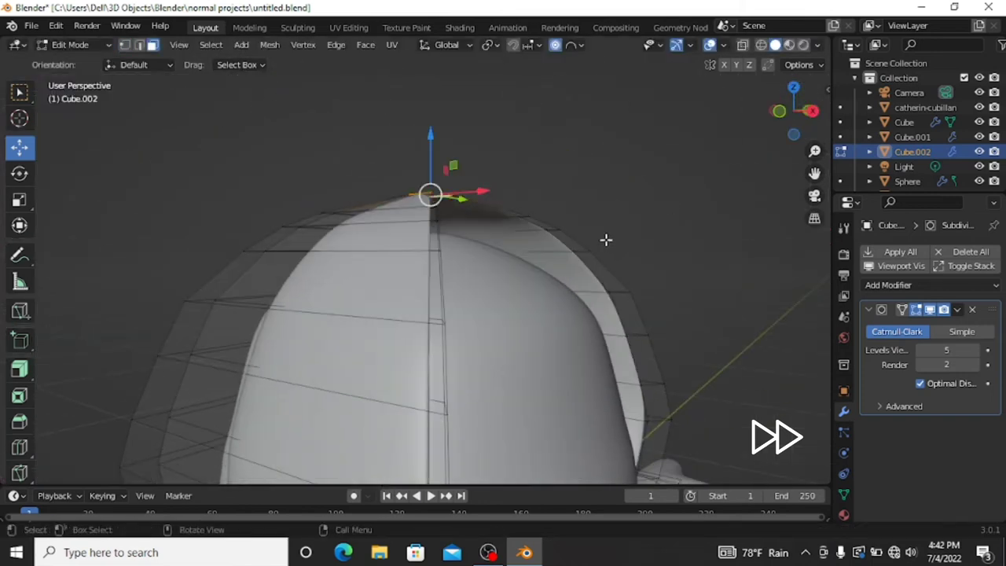
{"action": "middle_click_drag", "start_coordinate": [604, 238], "coordinate": [602, 238]}
{"action": "left_click", "coordinate": [807, 121]}
{"action": "left_click", "coordinate": [771, 110]}
{"action": "key", "text": "s"}
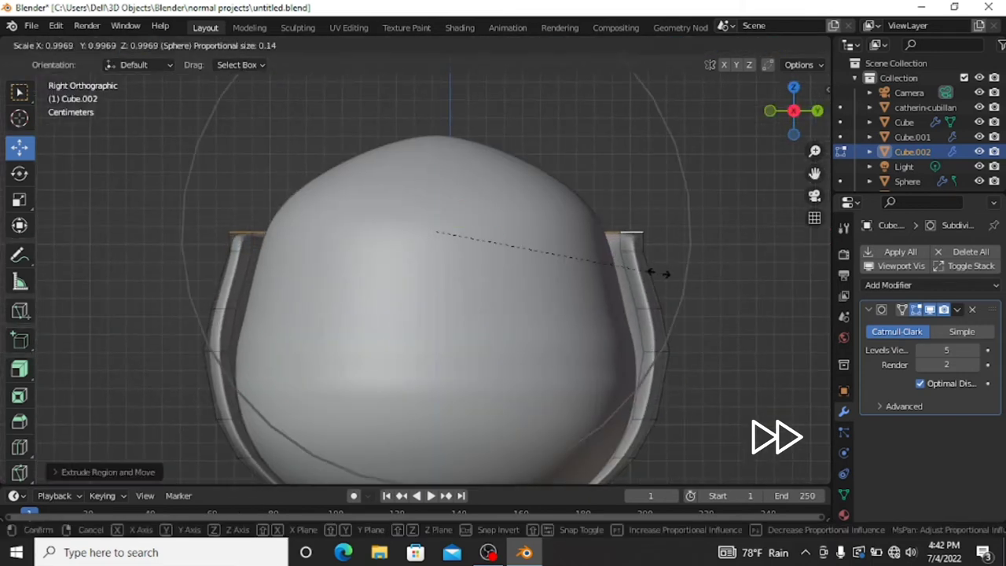
{"action": "left_click", "coordinate": [676, 220]}
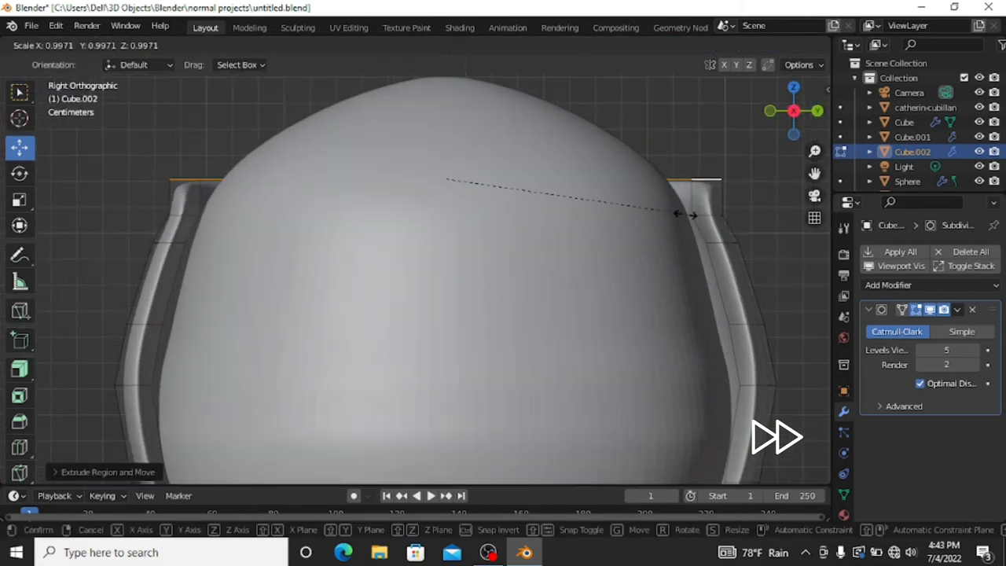
{"action": "left_click", "coordinate": [680, 197]}
Extrude the top ring three more times, narrowing it over the head's crown.
{"action": "key", "text": "e"}
{"action": "left_click", "coordinate": [665, 184]}
{"action": "key", "text": "s"}
{"action": "left_click", "coordinate": [647, 158]}
{"action": "key", "text": "e"}
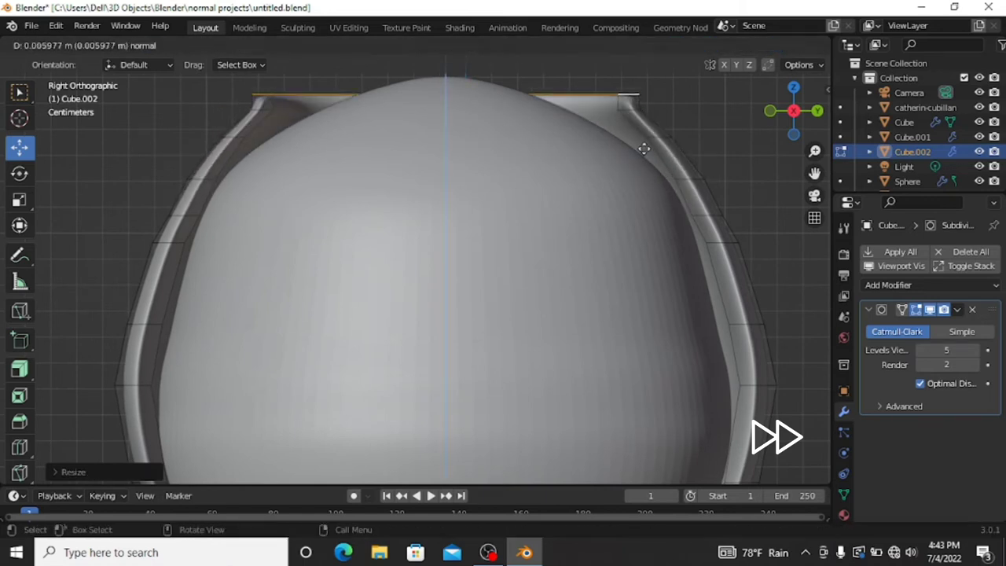
{"action": "left_click", "coordinate": [643, 148]}
{"action": "key", "text": "s"}
{"action": "left_click", "coordinate": [680, 213]}
{"action": "key", "text": "e"}
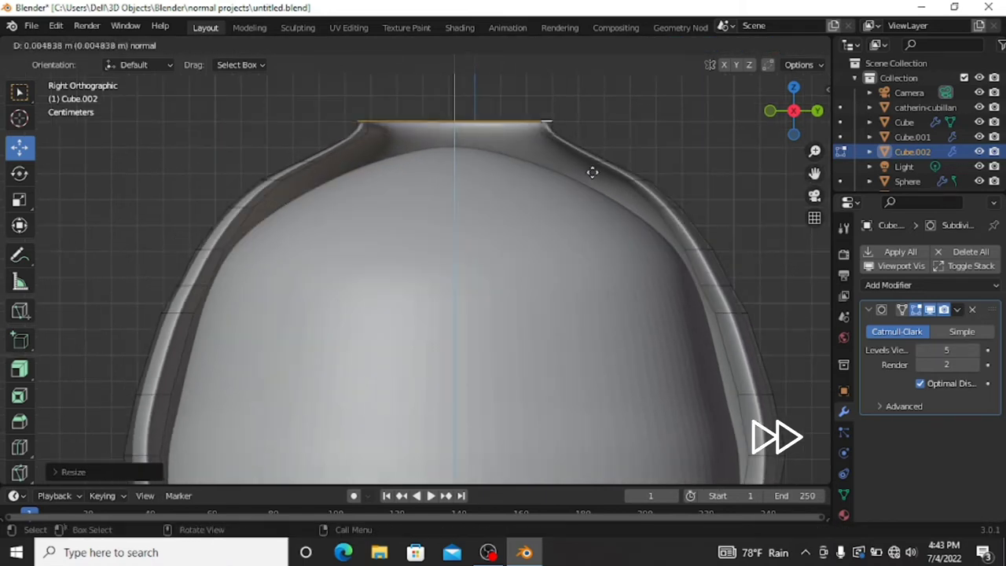
{"action": "left_click", "coordinate": [592, 172]}
In front view, select a hood edge loop and move it into place.
{"action": "key", "text": "KP_1"}
{"action": "left_click", "coordinate": [568, 249], "text": "alt"}
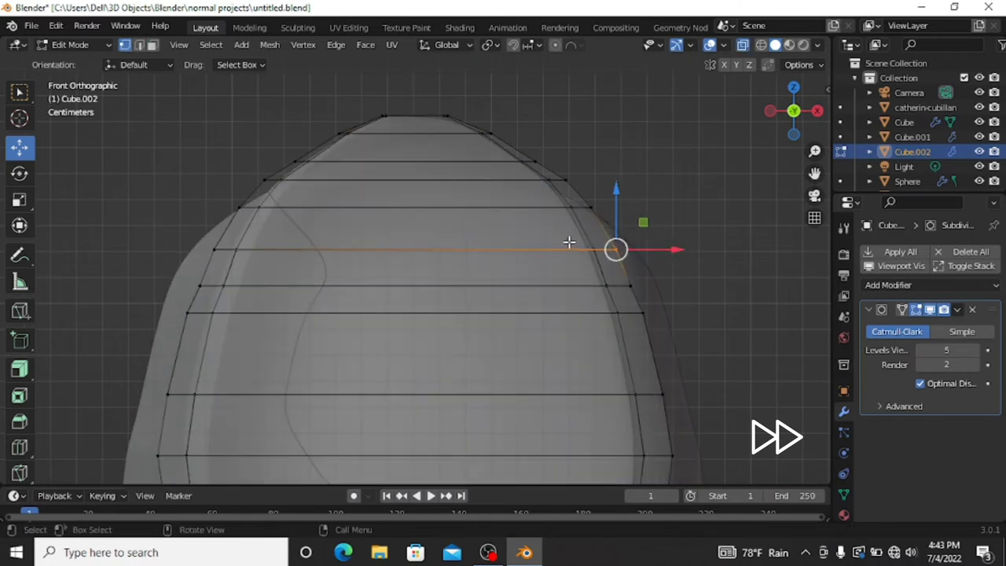
{"action": "key", "text": "g"}
{"action": "left_click", "coordinate": [578, 276]}
{"action": "left_click", "coordinate": [601, 285], "text": "alt"}
Move the hood's upper loop to slant the crown into a peak.
{"action": "left_click", "coordinate": [620, 313], "text": "alt"}
{"action": "key", "text": "g"}
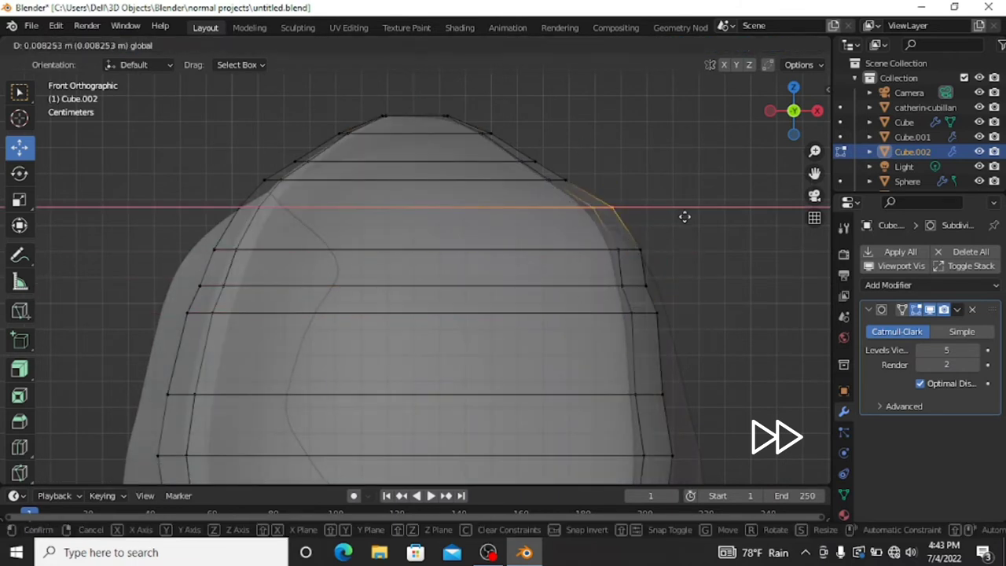
{"action": "left_click", "coordinate": [684, 215]}
{"action": "left_click", "coordinate": [606, 218], "text": "alt"}
{"action": "left_click", "coordinate": [341, 103]}
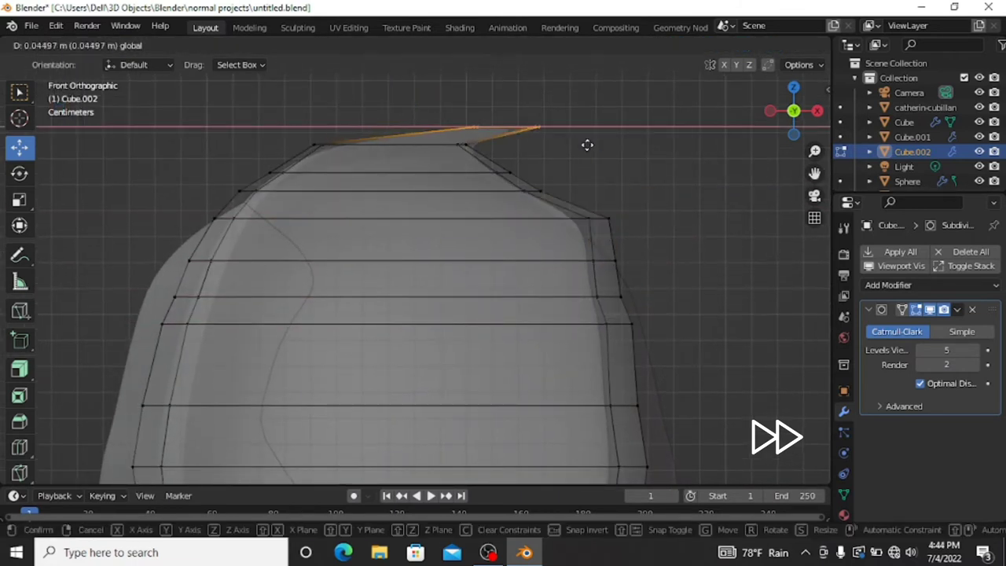
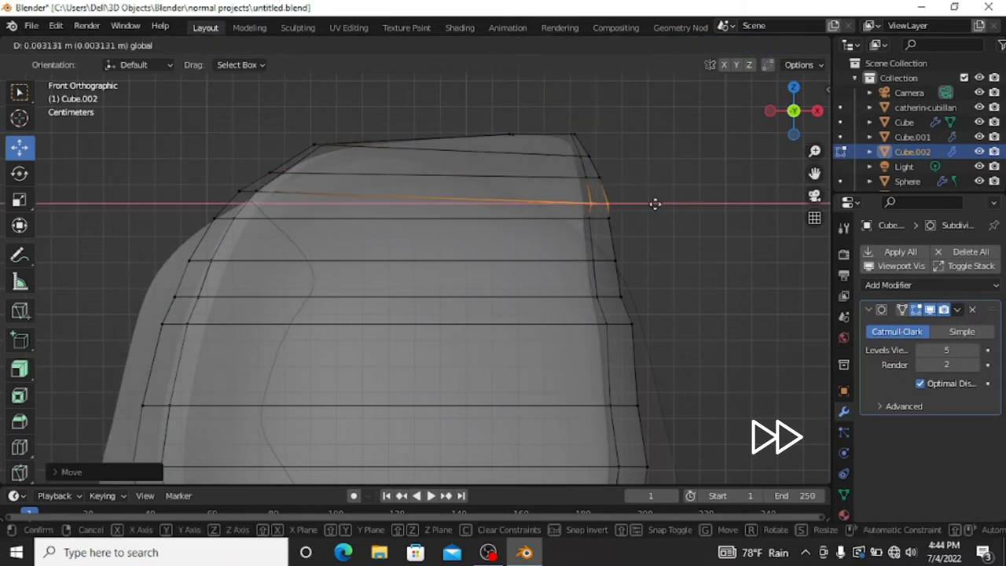
Lower the next hood edge loop and reposition the top edge loop.
{"action": "left_click", "coordinate": [660, 222]}
{"action": "left_click_drag", "start_coordinate": [574, 284], "coordinate": [617, 290]}
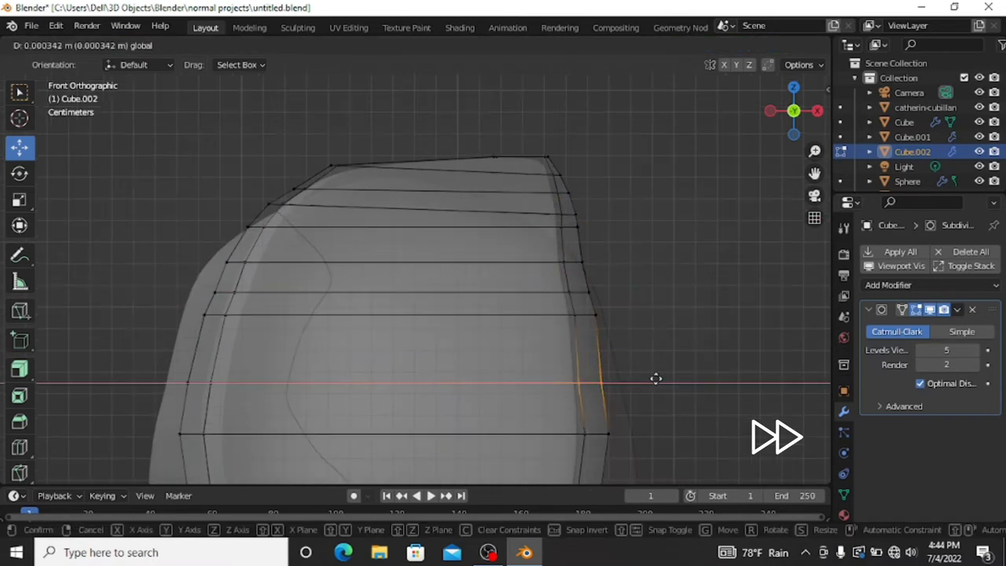
{"action": "left_click", "coordinate": [655, 375]}
{"action": "left_click", "coordinate": [385, 118], "text": "alt"}
{"action": "left_click", "coordinate": [381, 123]}
{"action": "scroll", "coordinate": [354, 447], "scroll_direction": "up", "scroll_amount": 3}
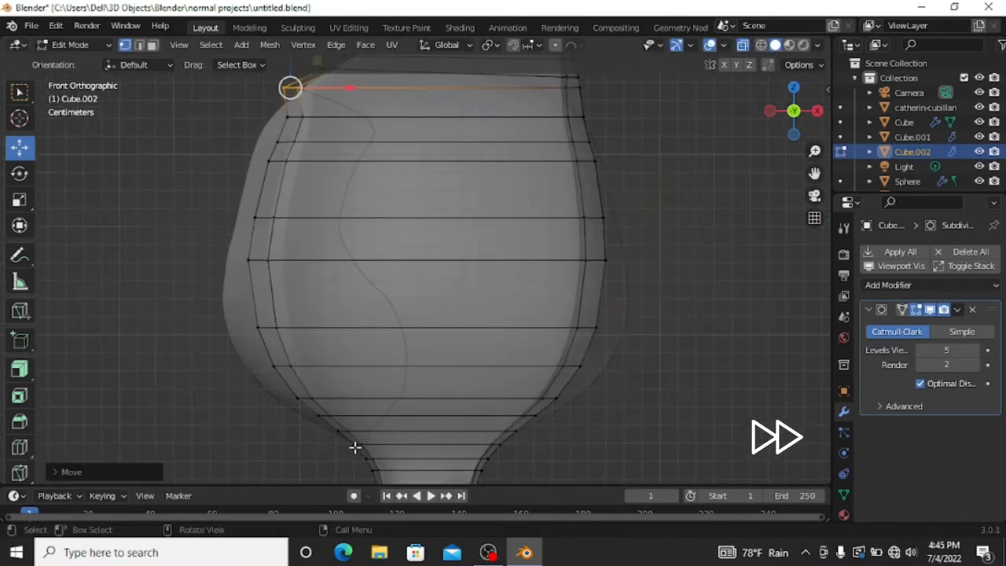
{"action": "scroll", "coordinate": [435, 345], "scroll_direction": "up", "scroll_amount": 2}
Move the loops around the hood's neck upward and shift the upper loop left.
{"action": "left_click", "coordinate": [416, 411], "text": "alt"}
{"action": "left_click_drag", "start_coordinate": [348, 383], "coordinate": [434, 402]}
{"action": "key", "text": "g"}
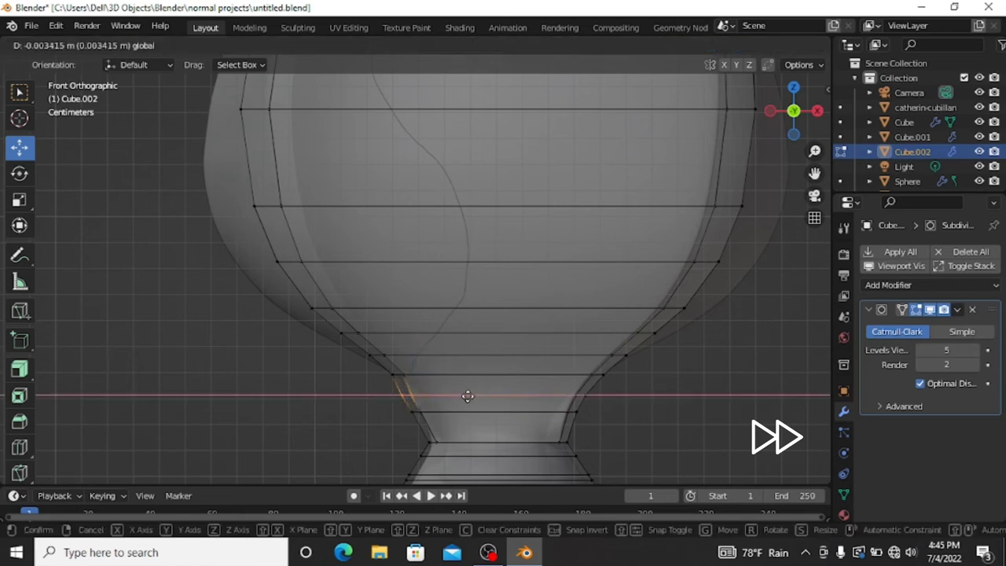
{"action": "left_click", "coordinate": [404, 374]}
{"action": "key", "text": "g"}
{"action": "left_click", "coordinate": [360, 355]}
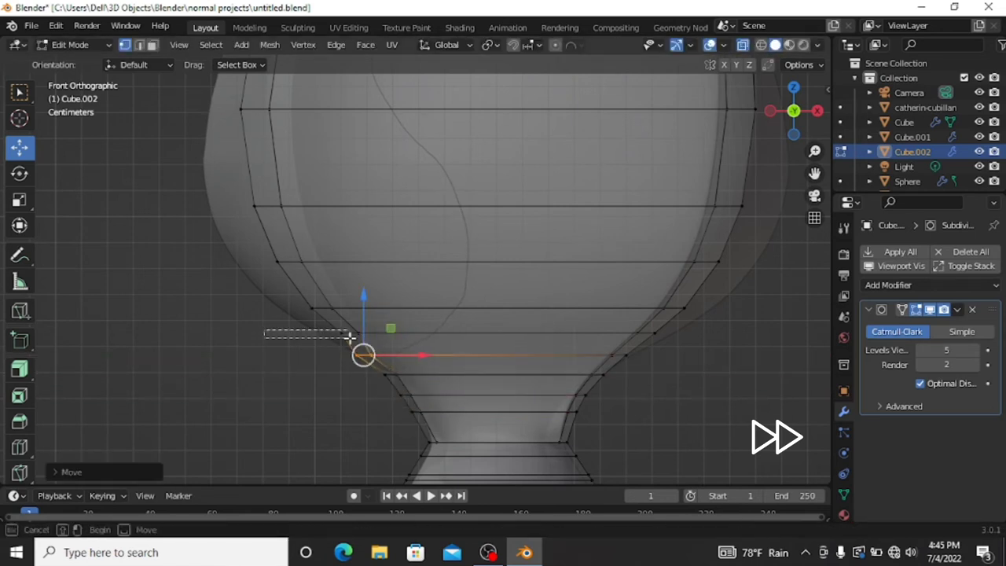
{"action": "key", "text": "g"}
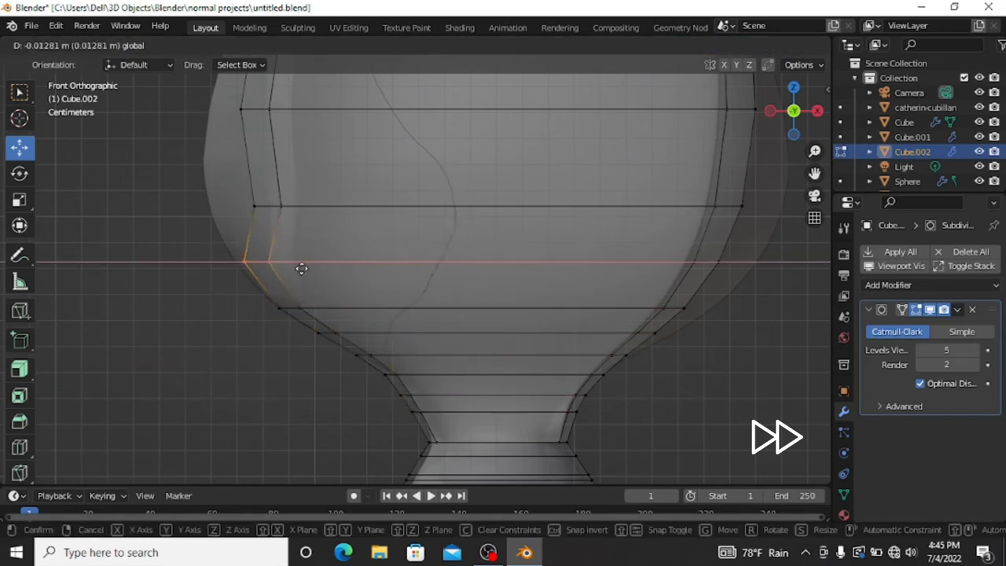
{"action": "key", "text": "g"}
{"action": "left_click", "coordinate": [260, 206]}
Shift several lower hood loops left and nudge a single vertex near the stem.
{"action": "left_click_drag", "start_coordinate": [175, 197], "coordinate": [519, 452]}
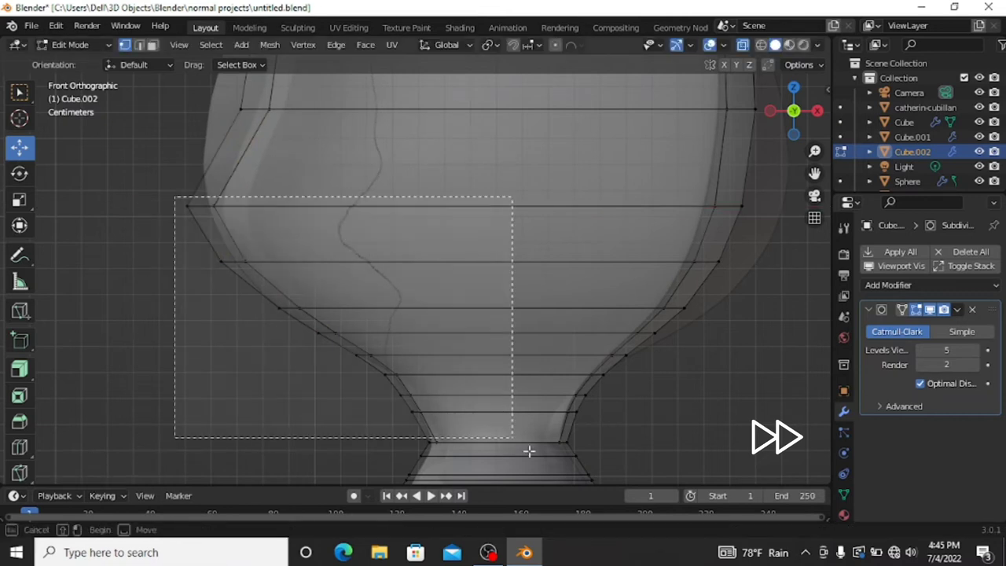
{"action": "key", "text": "g"}
{"action": "left_click", "coordinate": [370, 332]}
{"action": "left_click", "coordinate": [407, 410]}
{"action": "key", "text": "g"}
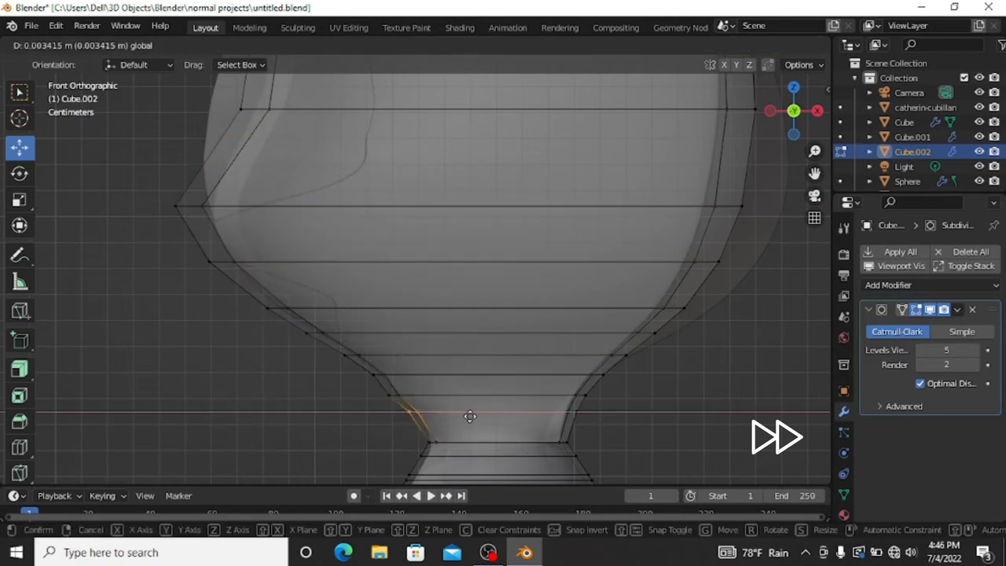
{"action": "left_click", "coordinate": [407, 410]}
Widen the four lower-flare loops and the loop above them outward along X.
{"action": "left_click_drag", "start_coordinate": [206, 277], "coordinate": [406, 388]}
{"action": "key", "text": "g"}
{"action": "key", "text": "x"}
{"action": "left_click", "coordinate": [383, 345]}
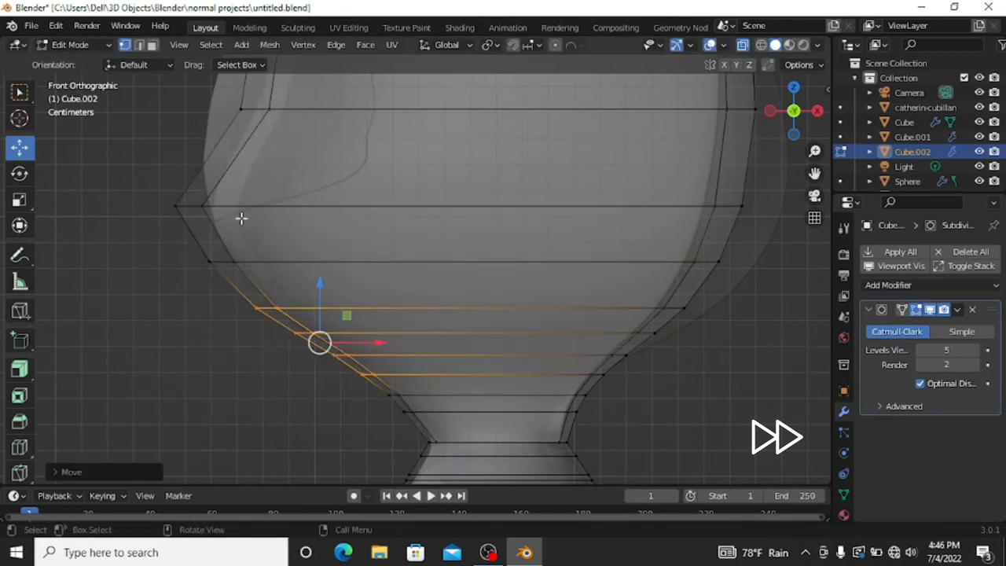
{"action": "left_click", "coordinate": [242, 209], "text": "alt"}
{"action": "key", "text": "g"}
{"action": "key", "text": "x"}
{"action": "left_click", "coordinate": [242, 212]}
{"action": "scroll", "coordinate": [314, 283], "scroll_direction": "up", "scroll_amount": 3}
{"action": "key", "text": "g"}
{"action": "key", "text": "x"}
{"action": "left_click", "coordinate": [291, 288]}
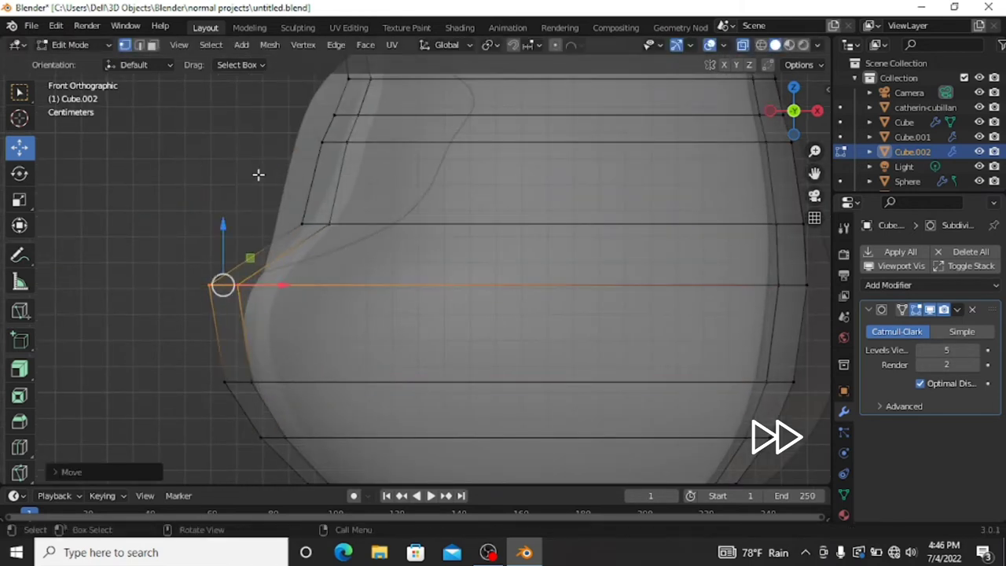
Push the upper hood loops outward along X around the widest part.
{"action": "left_click", "coordinate": [346, 224], "text": "alt"}
{"action": "key", "text": "g"}
{"action": "key", "text": "x"}
{"action": "left_click", "coordinate": [293, 212]}
{"action": "left_click", "coordinate": [336, 141], "text": "alt"}
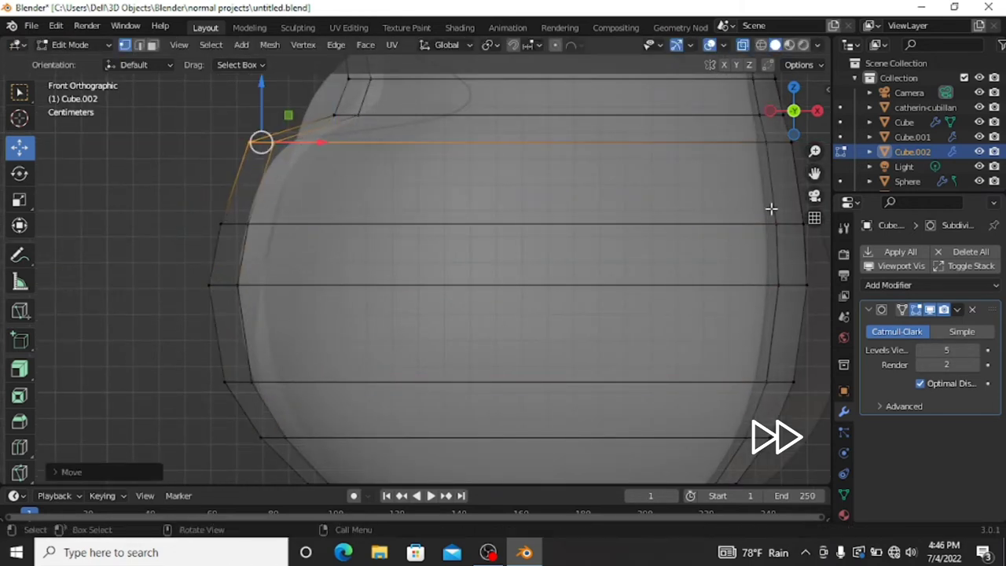
{"action": "scroll", "coordinate": [260, 142], "scroll_direction": "down", "scroll_amount": 2}
{"action": "key", "text": "g"}
{"action": "key", "text": "x"}
{"action": "left_click", "coordinate": [379, 285]}
{"action": "left_click", "coordinate": [377, 253], "text": "alt"}
{"action": "left_click_drag", "start_coordinate": [439, 253], "coordinate": [401, 253]}
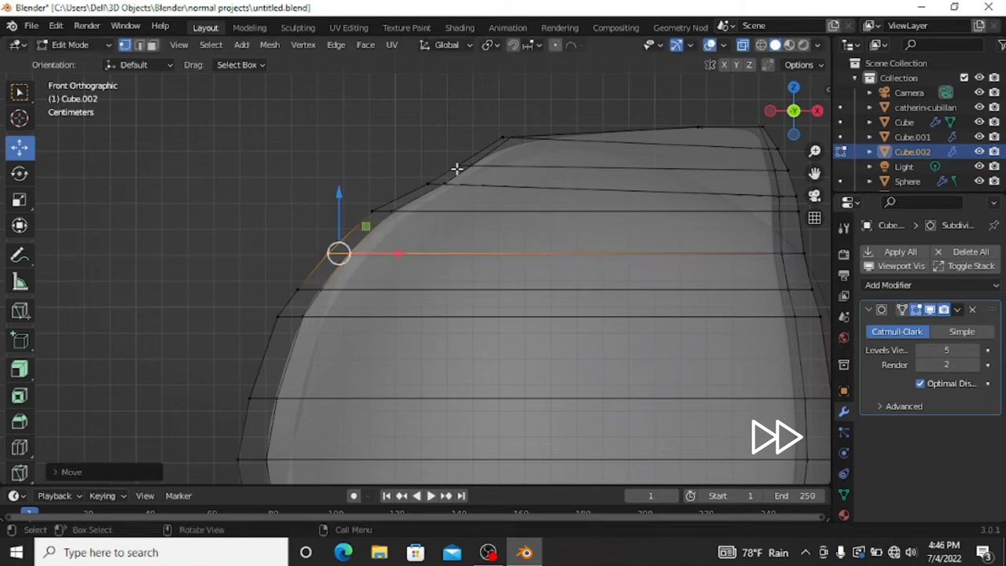
Raise the hood's top edge loop vertically along Z and inspect in perspective.
{"action": "key", "text": "g"}
{"action": "key", "text": "z"}
{"action": "left_click", "coordinate": [589, 139]}
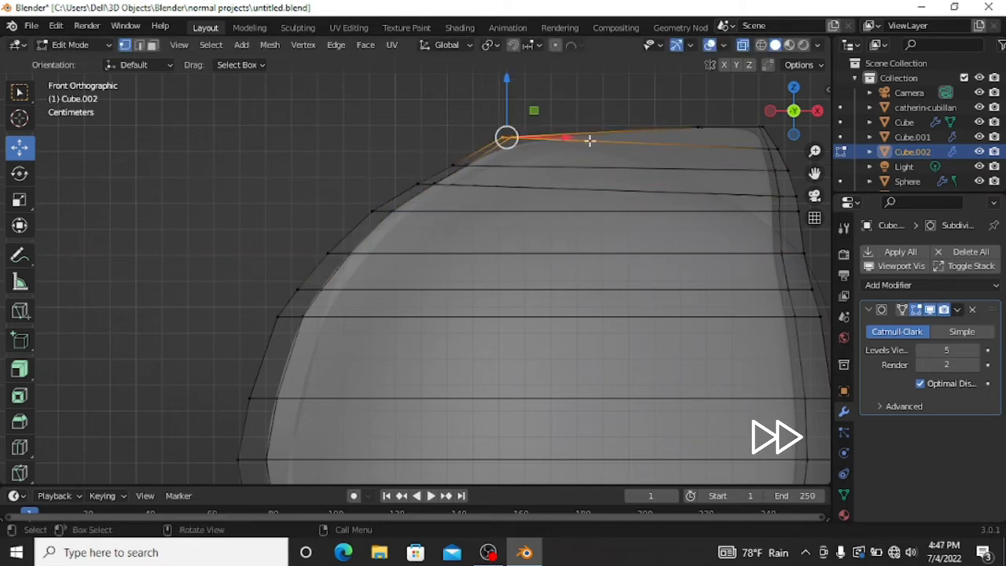
{"action": "mouse_move", "coordinate": [588, 139]}
{"action": "middle_mouse_down"}
{"action": "mouse_move", "coordinate": [510, 204]}
{"action": "mouse_move", "coordinate": [471, 426]}
{"action": "mouse_move", "coordinate": [660, 274]}
{"action": "middle_mouse_up"}
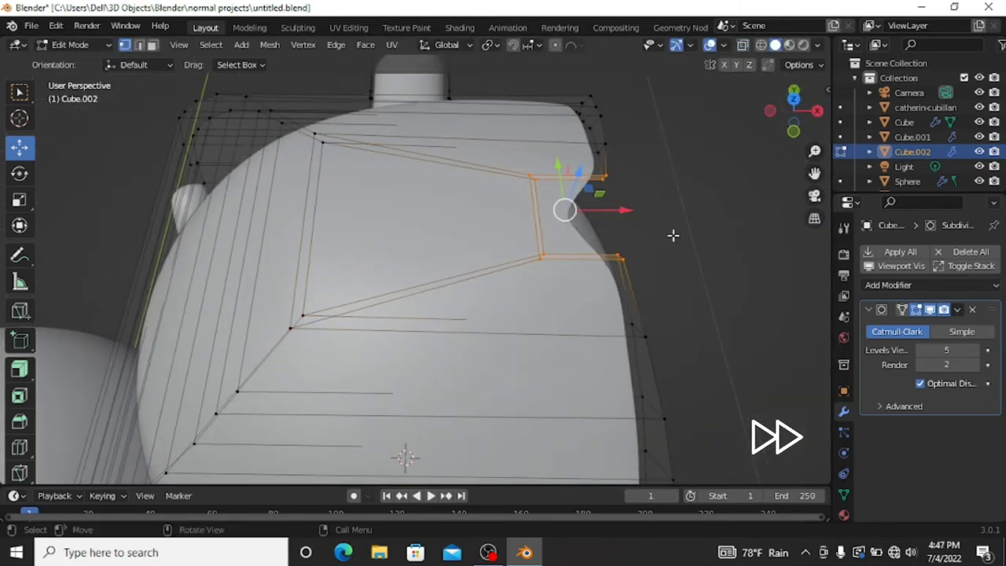
In back view, select the hood's left-side vertices and scale them to even the shape.
{"action": "left_click", "coordinate": [663, 213]}
{"action": "left_click_drag", "start_coordinate": [765, 128], "coordinate": [763, 162]}
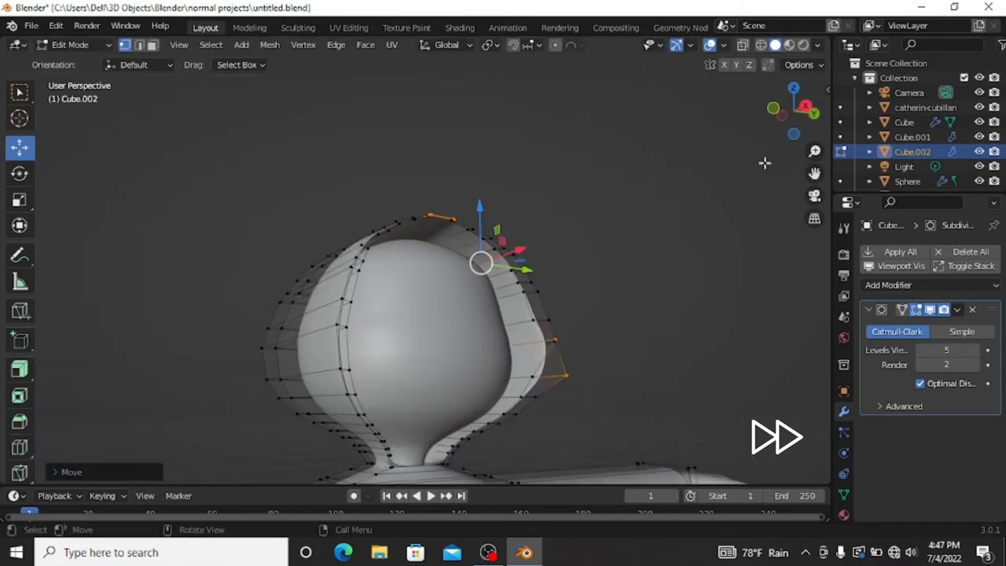
{"action": "left_click_drag", "start_coordinate": [793, 110], "coordinate": [809, 114]}
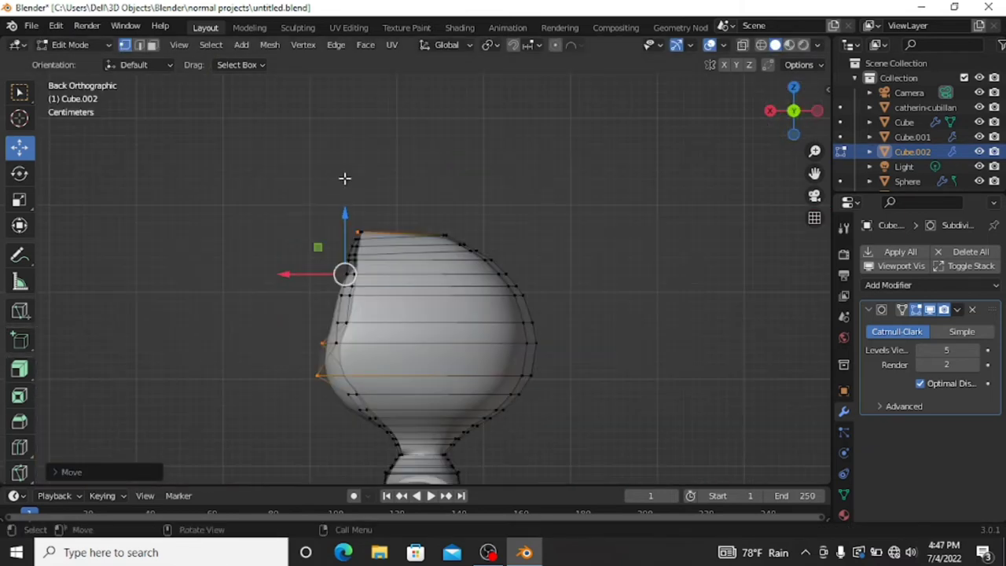
{"action": "left_click_drag", "start_coordinate": [346, 390], "coordinate": [346, 391]}
{"action": "left_click_drag", "start_coordinate": [192, 198], "coordinate": [295, 326]}
{"action": "mouse_move", "coordinate": [234, 201]}
{"action": "left_mouse_down"}
{"action": "mouse_move", "coordinate": [328, 377]}
{"action": "mouse_move", "coordinate": [394, 445]}
{"action": "left_mouse_up"}
{"action": "left_click_drag", "start_coordinate": [794, 110], "coordinate": [642, 375]}
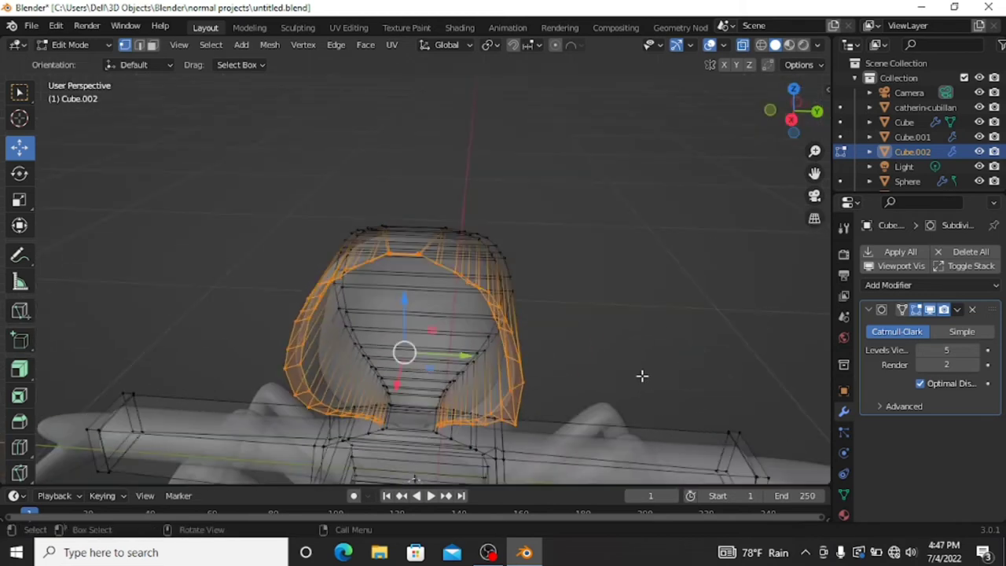
{"action": "left_click", "coordinate": [624, 372]}
{"action": "left_click", "coordinate": [668, 283]}
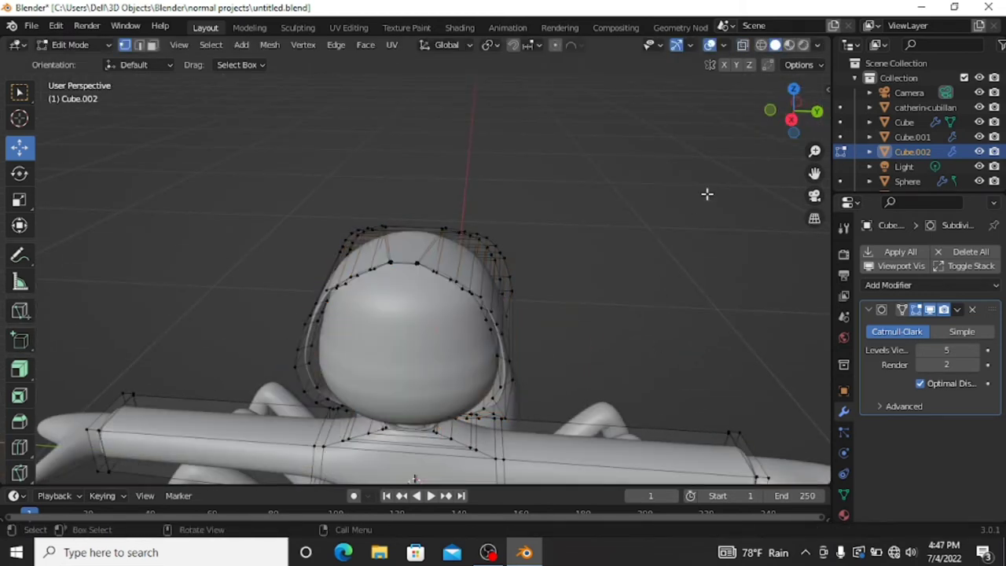
Select the hood's right-side loops, return to Object Mode and save untitled.blend.
{"action": "left_click_drag", "start_coordinate": [793, 110], "coordinate": [711, 168]}
{"action": "key", "text": "ctrl+z"}
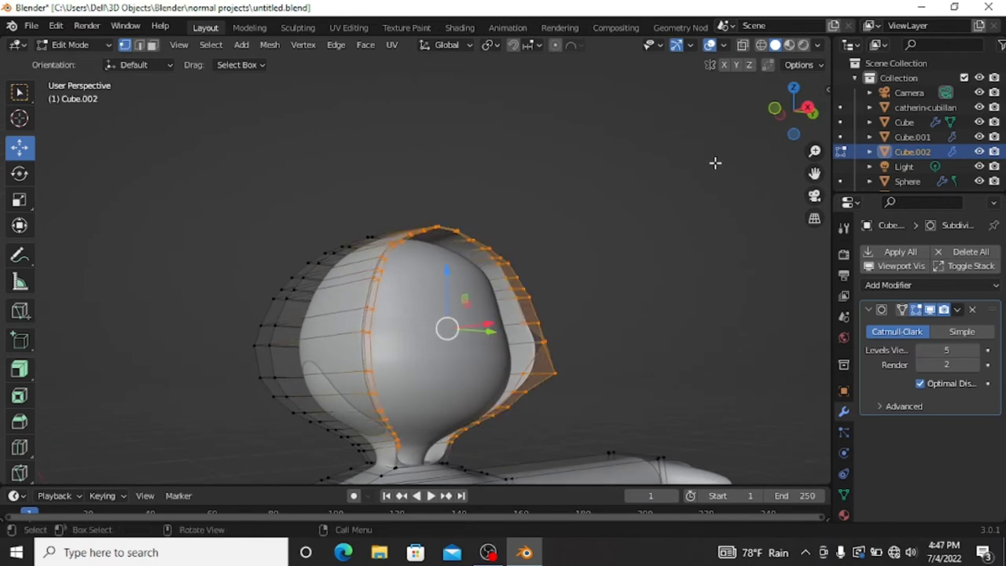
{"action": "mouse_move", "coordinate": [711, 168]}
{"action": "middle_mouse_down"}
{"action": "mouse_move", "coordinate": [621, 291]}
{"action": "mouse_move", "coordinate": [550, 315]}
{"action": "mouse_move", "coordinate": [776, 118]}
{"action": "middle_mouse_up"}
{"action": "key", "text": "Tab"}
{"action": "scroll", "coordinate": [682, 211], "scroll_direction": "down", "scroll_amount": 5}
{"action": "key", "text": "ctrl+s"}
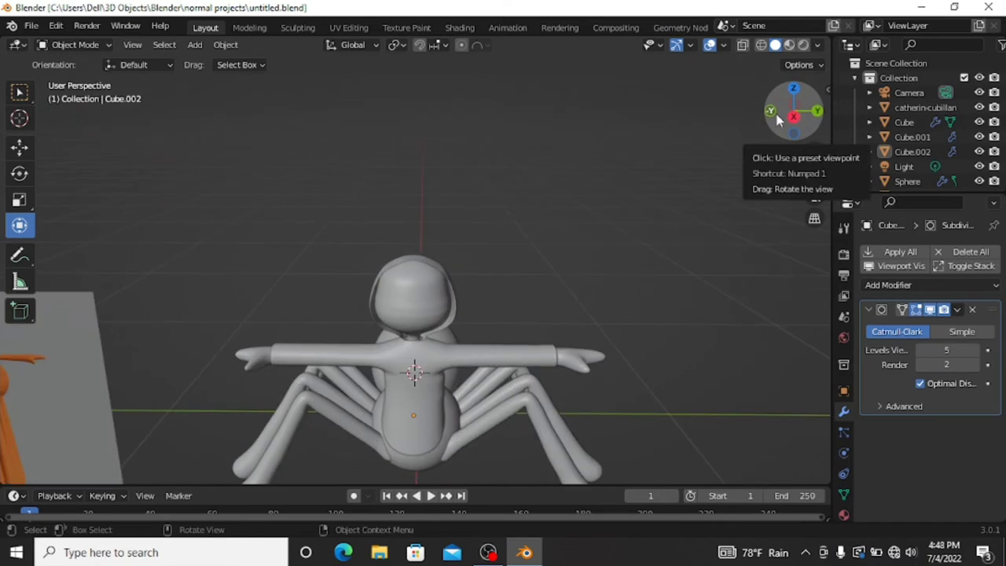
Hide the hood shell and snap the 3D cursor to the bulb head's centre.
{"action": "left_click", "coordinate": [415, 377]}
{"action": "left_click", "coordinate": [421, 366]}
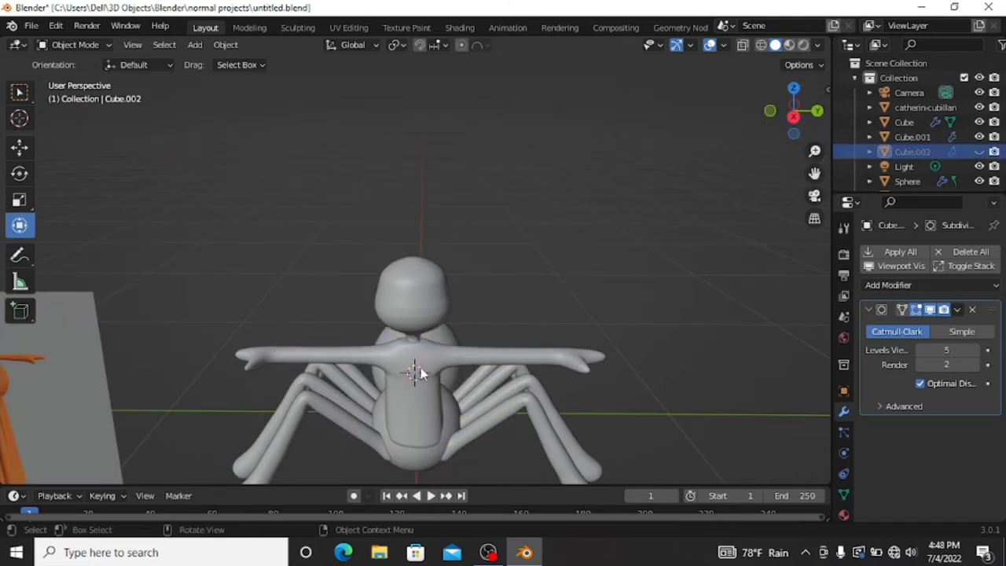
{"action": "key", "text": "ctrl+s"}
{"action": "scroll", "coordinate": [444, 317], "scroll_direction": "up", "scroll_amount": 2}
{"action": "left_click", "coordinate": [444, 322]}
{"action": "key", "text": "KP_Decimal"}
{"action": "key", "text": "shift+s"}
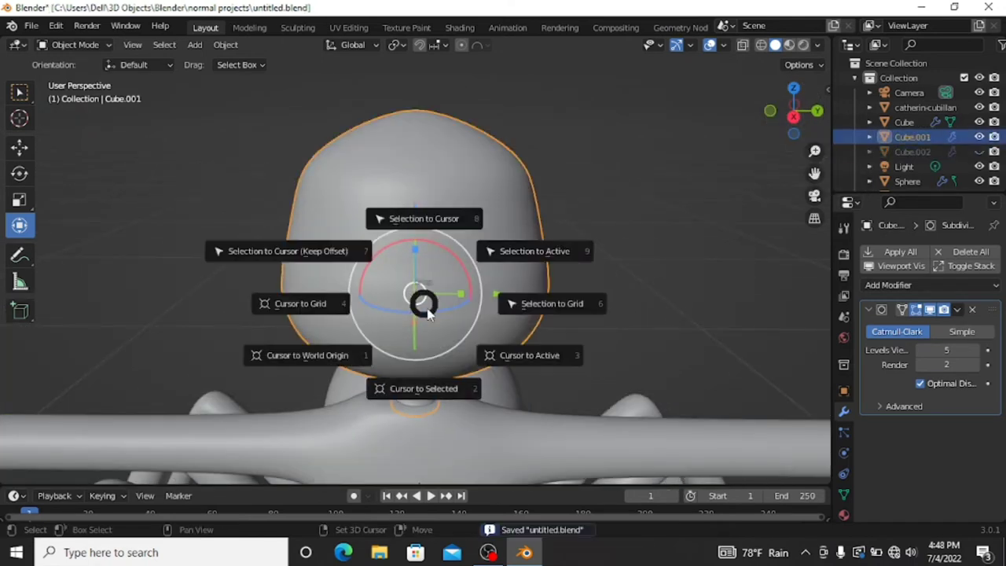
{"action": "left_click", "coordinate": [794, 117]}
Add a UV sphere at the head and scale it down to eye size.
{"action": "key", "text": "shift+a"}
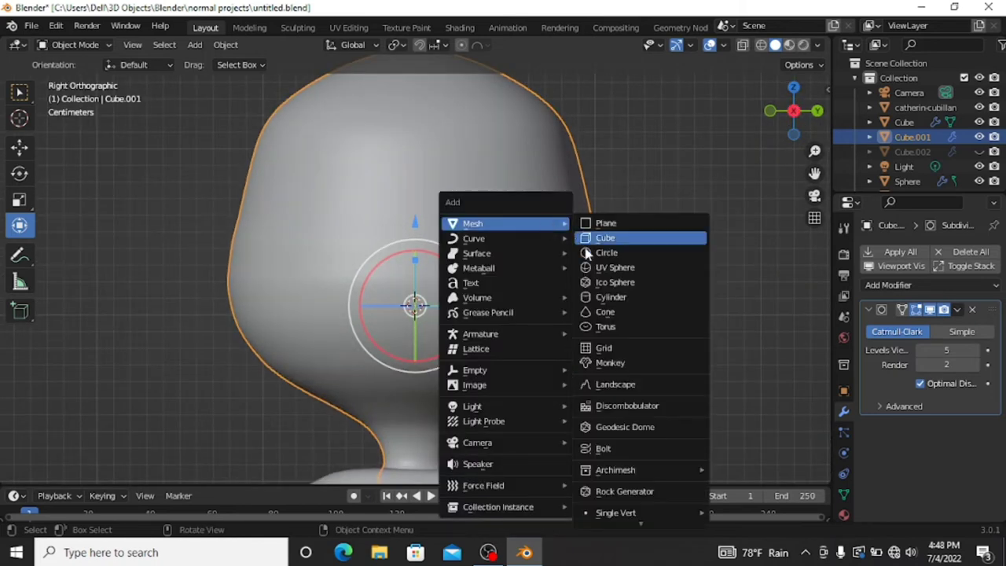
{"action": "left_click", "coordinate": [599, 266]}
{"action": "key", "text": "s"}
{"action": "left_click", "coordinate": [432, 301]}
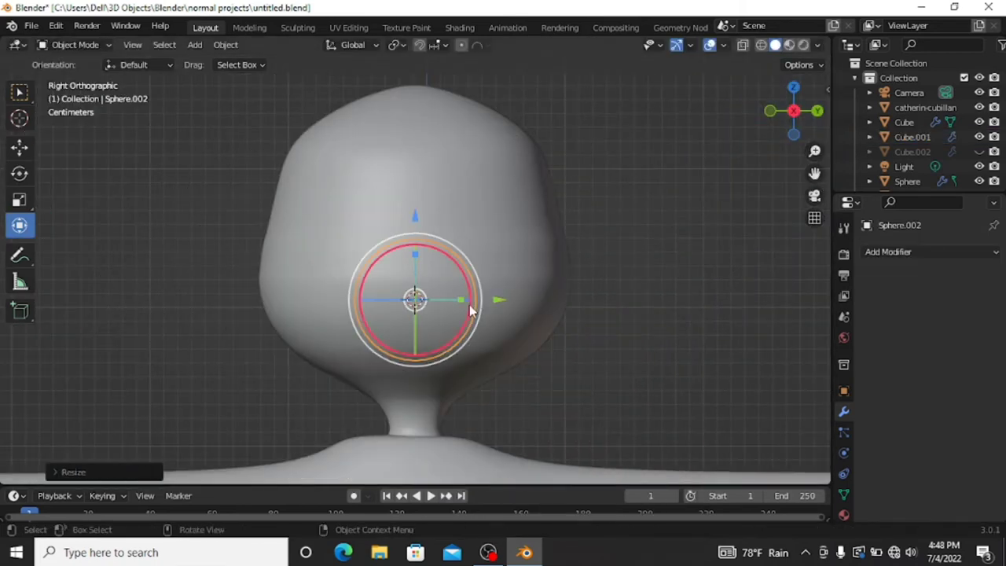
{"action": "scroll", "coordinate": [503, 303], "scroll_direction": "up", "scroll_amount": 2}
Slide the eye sphere along Y onto the face and set its origin to the head's centre.
{"action": "key", "text": "g"}
{"action": "key", "text": "y"}
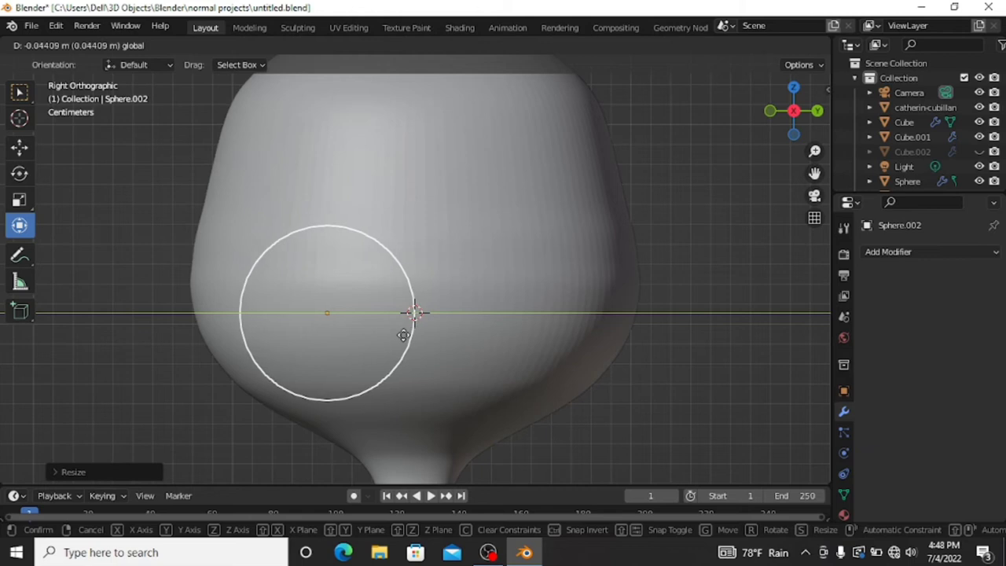
{"action": "left_click", "coordinate": [402, 334]}
{"action": "right_click", "coordinate": [391, 313]}
{"action": "left_click", "coordinate": [434, 314]}
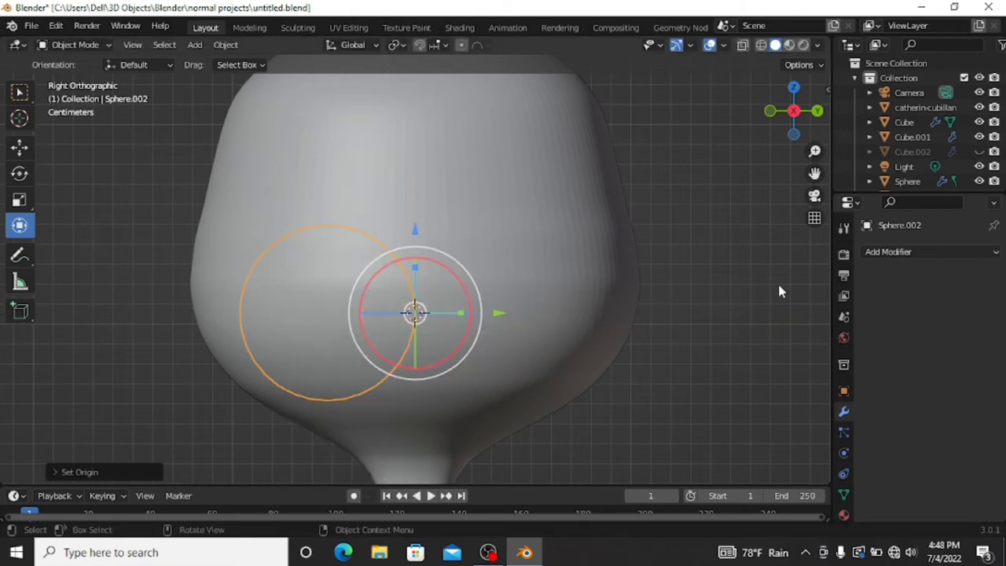
Add a Mirror modifier mirroring the eye across the Y axis.
{"action": "left_click", "coordinate": [876, 252]}
{"action": "left_click", "coordinate": [731, 425]}
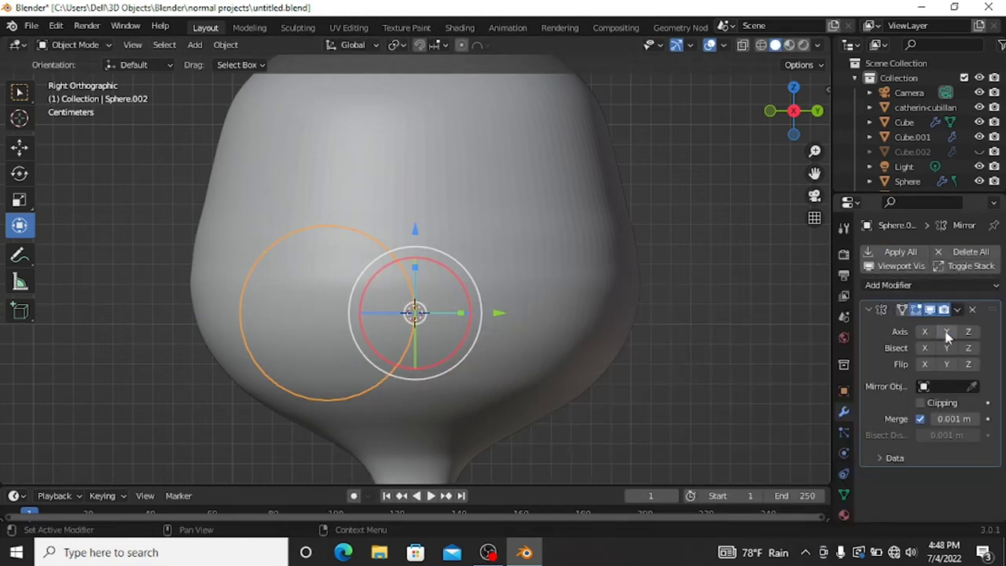
{"action": "left_click", "coordinate": [946, 337]}
{"action": "scroll", "coordinate": [409, 236], "scroll_direction": "down", "scroll_amount": 3}
{"action": "key", "text": "g"}
{"action": "key", "text": "z"}
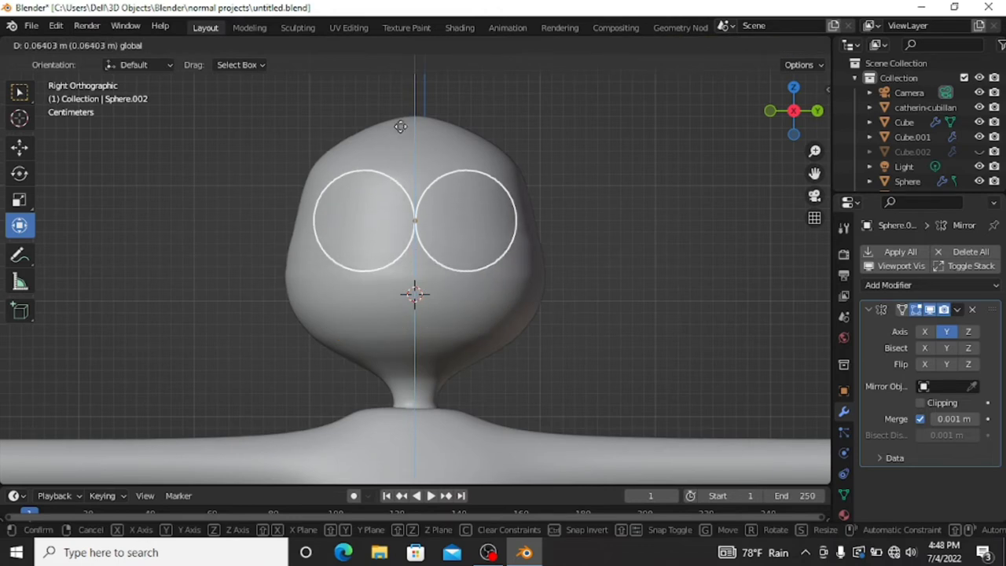
{"action": "key", "text": "Escape"}
{"action": "key", "text": "g"}
{"action": "key", "text": "Escape"}
Shrink the whole eye sphere mesh slightly in Edit Mode with X-ray on.
{"action": "key", "text": "Tab"}
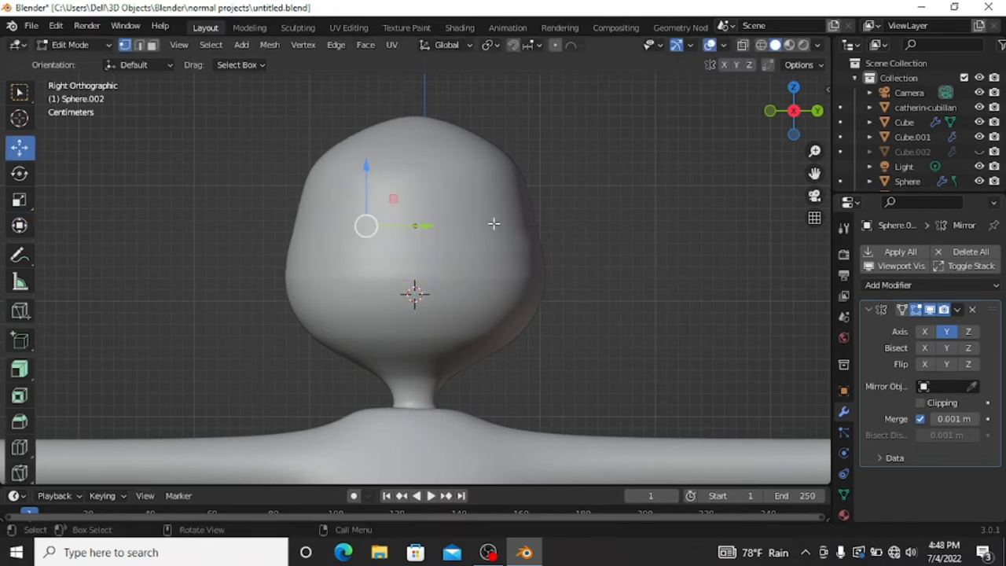
{"action": "key", "text": "a"}
{"action": "key", "text": "alt+z"}
{"action": "scroll", "coordinate": [435, 220], "scroll_direction": "up", "scroll_amount": 1}
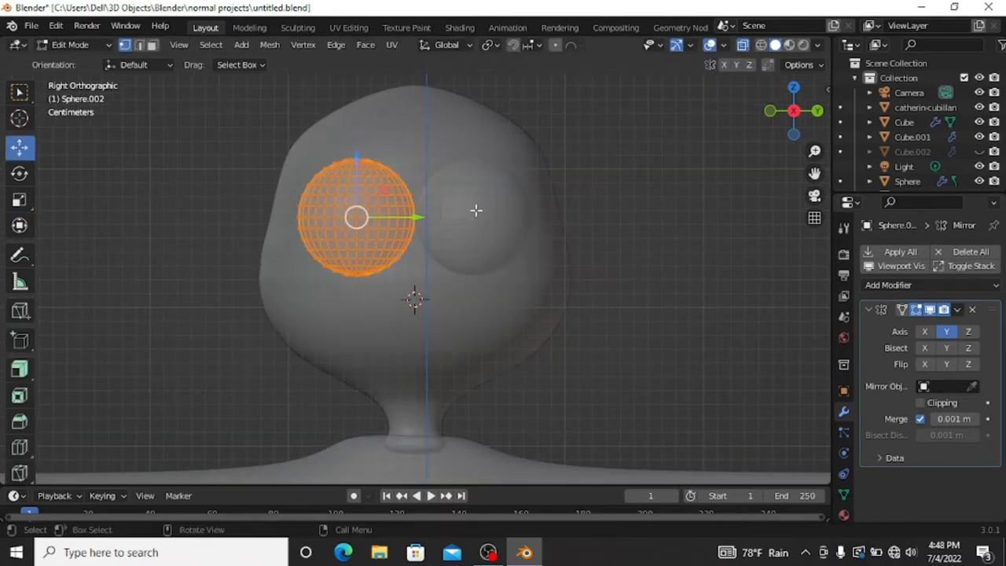
{"action": "key", "text": "s"}
{"action": "left_click", "coordinate": [469, 224]}
{"action": "key", "text": "s"}
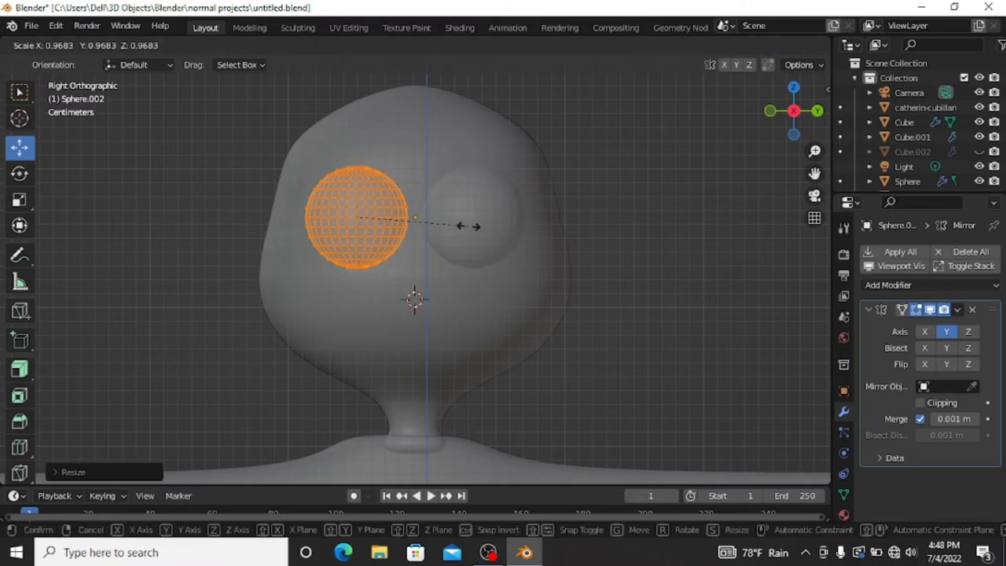
{"action": "left_click", "coordinate": [469, 225]}
{"action": "key", "text": "Tab"}
Push the eye spheres outward along X so they stick partly out of the head.
{"action": "key", "text": "alt+z"}
{"action": "left_click_drag", "start_coordinate": [793, 110], "coordinate": [781, 118]}
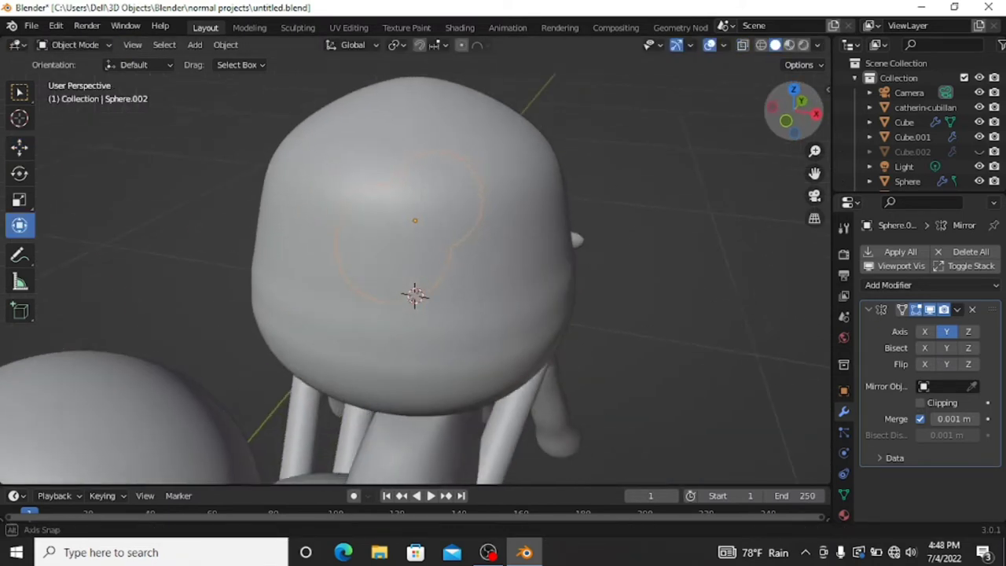
{"action": "left_click_drag", "start_coordinate": [497, 233], "coordinate": [611, 267]}
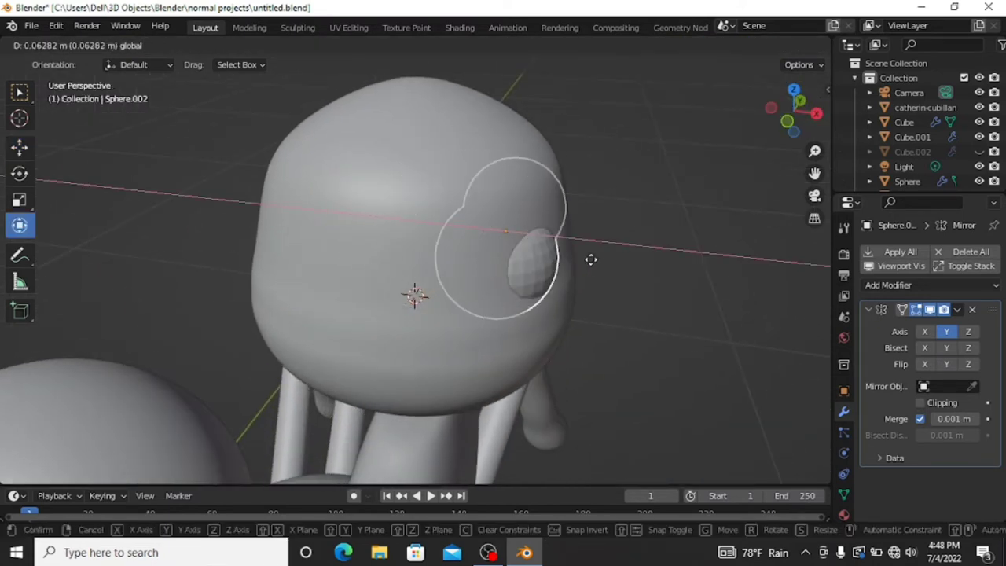
{"action": "left_click", "coordinate": [623, 281]}
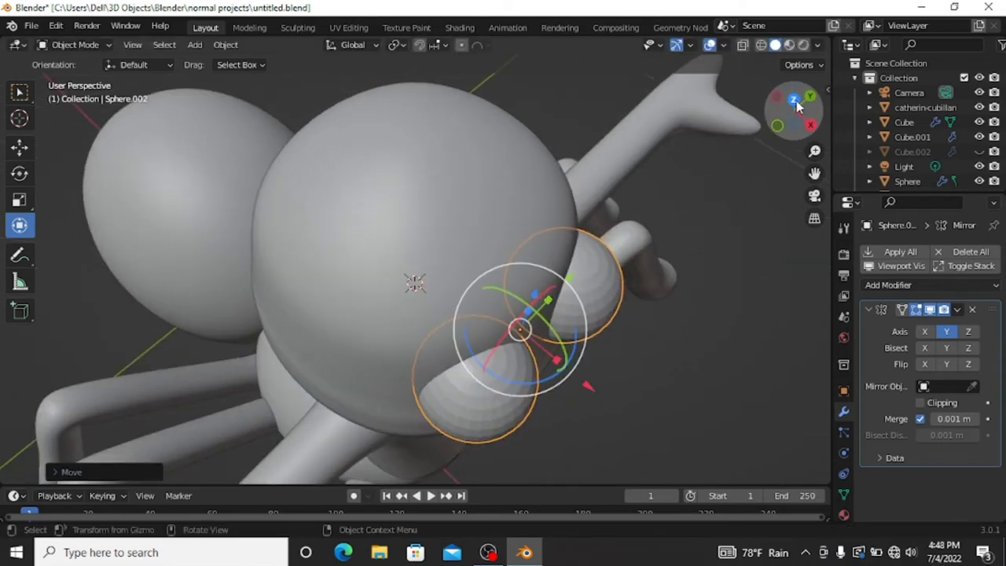
{"action": "key", "text": "KP_7"}
{"action": "scroll", "coordinate": [658, 236], "scroll_direction": "up", "scroll_amount": 2}
{"action": "left_click_drag", "start_coordinate": [710, 270], "coordinate": [707, 279]}
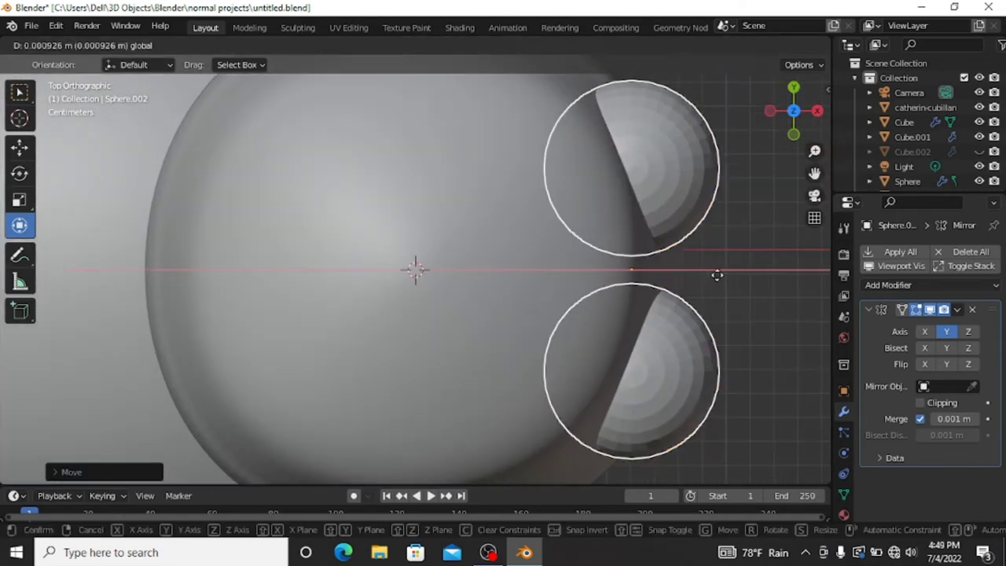
{"action": "middle_click_drag", "start_coordinate": [708, 274], "coordinate": [843, 259]}
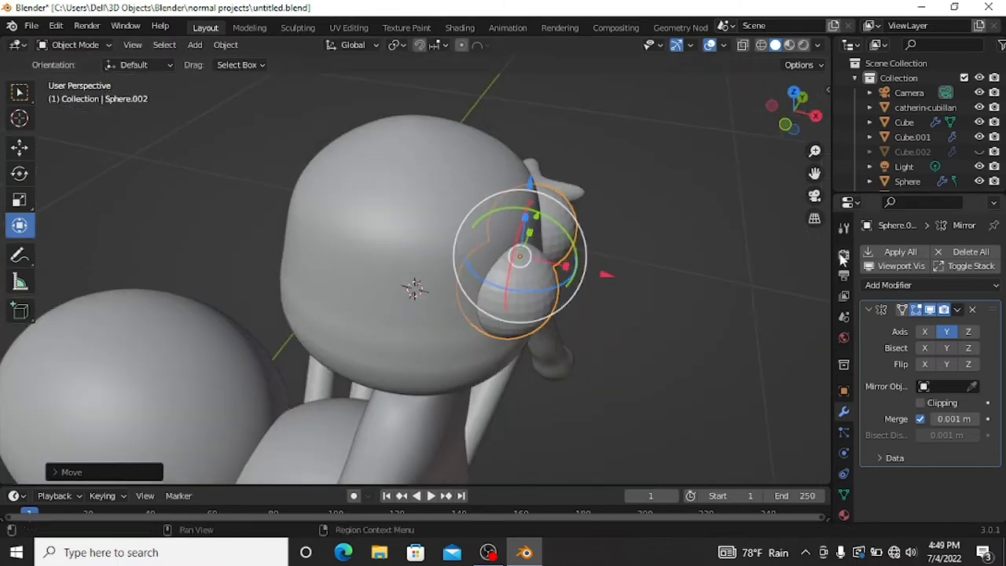
{"action": "left_click", "coordinate": [398, 183]}
{"action": "left_click", "coordinate": [868, 285]}
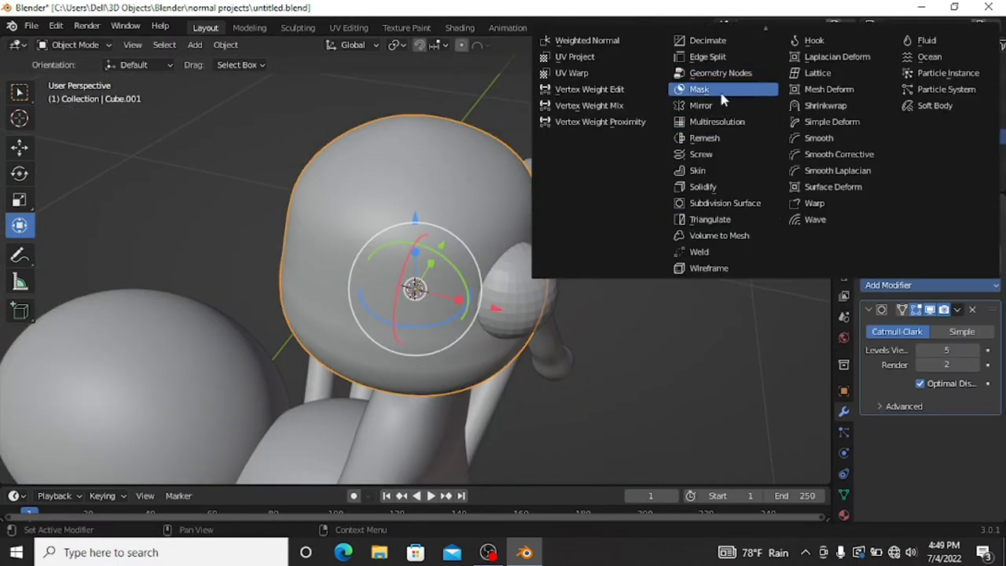
Add a Boolean Difference modifier to Cube.001 with Sphere.002 as the cutter object.
{"action": "scroll", "coordinate": [721, 93], "scroll_direction": "up", "scroll_amount": 2}
{"action": "scroll", "coordinate": [716, 83], "scroll_direction": "up", "scroll_amount": 2}
{"action": "left_click", "coordinate": [707, 71]}
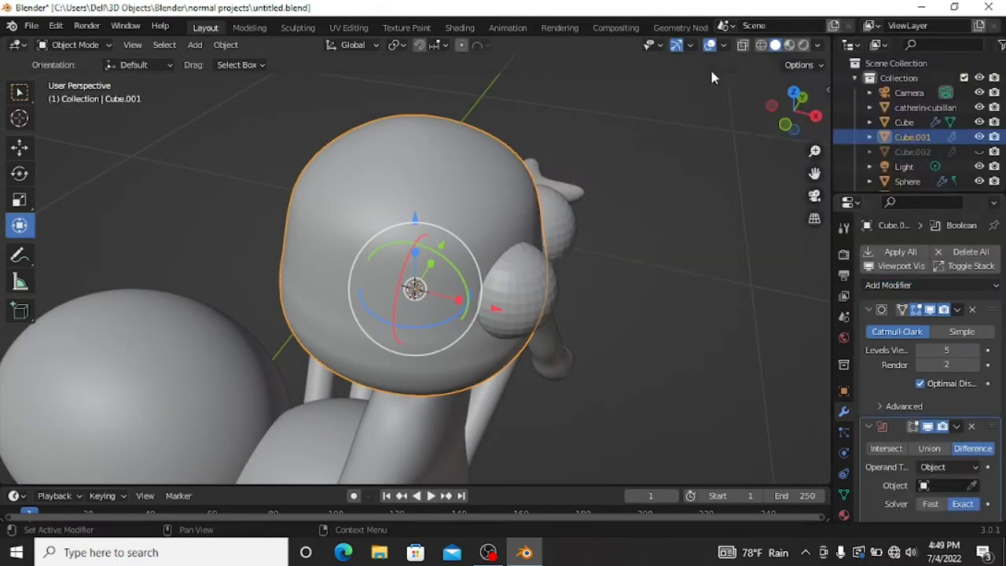
{"action": "left_click", "coordinate": [968, 487]}
{"action": "key", "text": "Escape"}
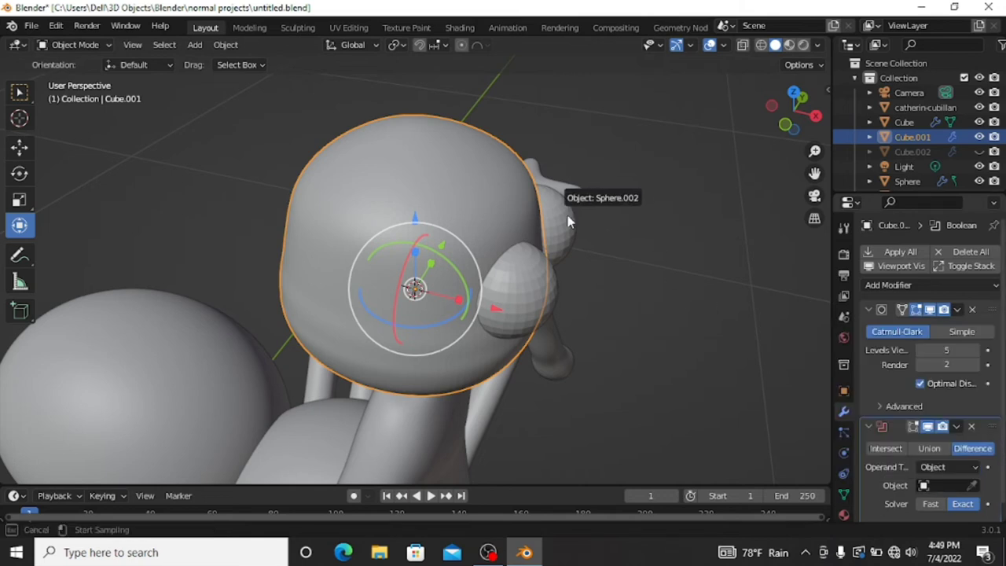
{"action": "left_click", "coordinate": [511, 282]}
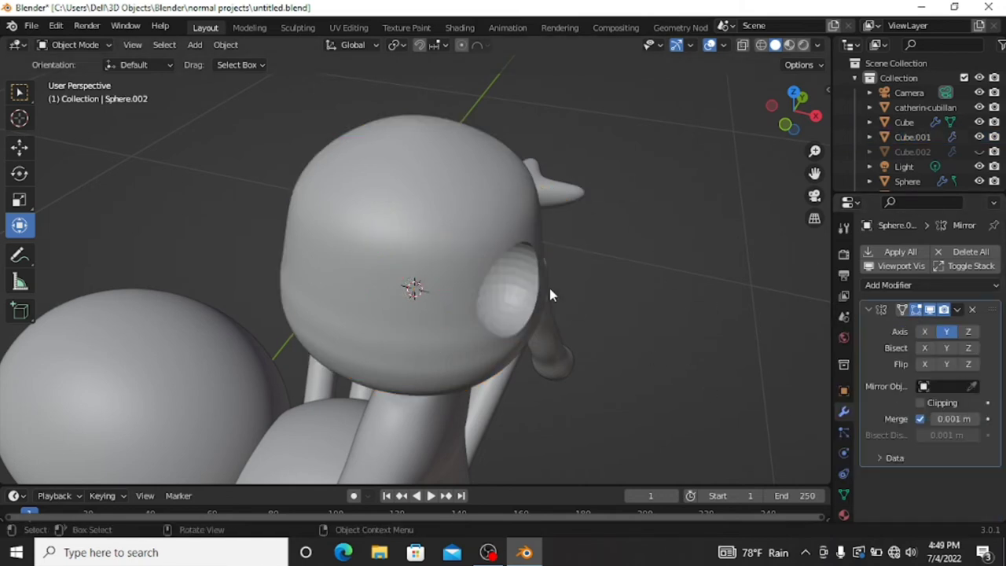
{"action": "middle_click_drag", "start_coordinate": [550, 286], "coordinate": [378, 292]}
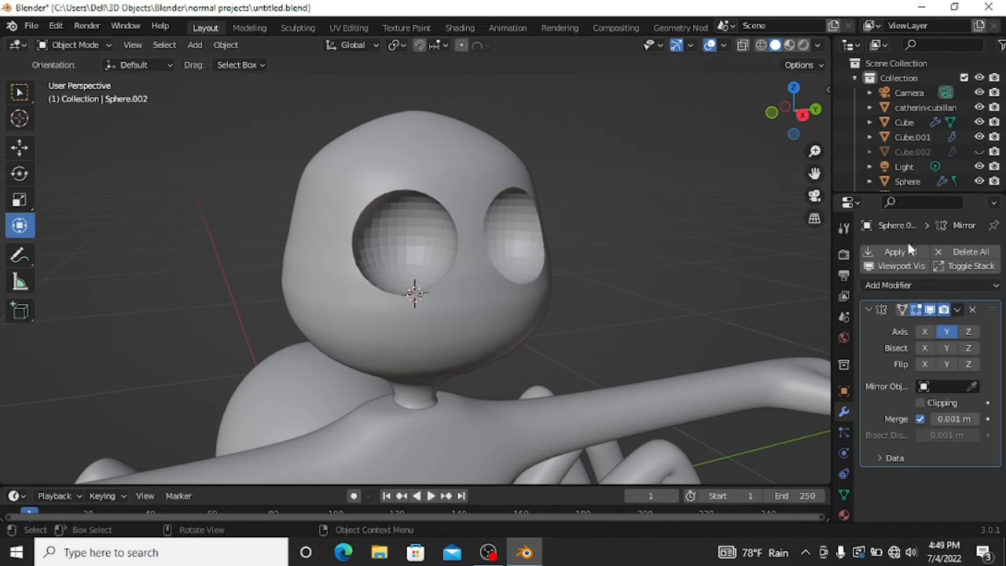
Apply smooth shading to the eye spheres, toggling Cube.002 and eye visibility.
{"action": "left_click", "coordinate": [979, 151]}
{"action": "left_click", "coordinate": [979, 151]}
{"action": "scroll", "coordinate": [982, 141], "scroll_direction": "down", "scroll_amount": 4}
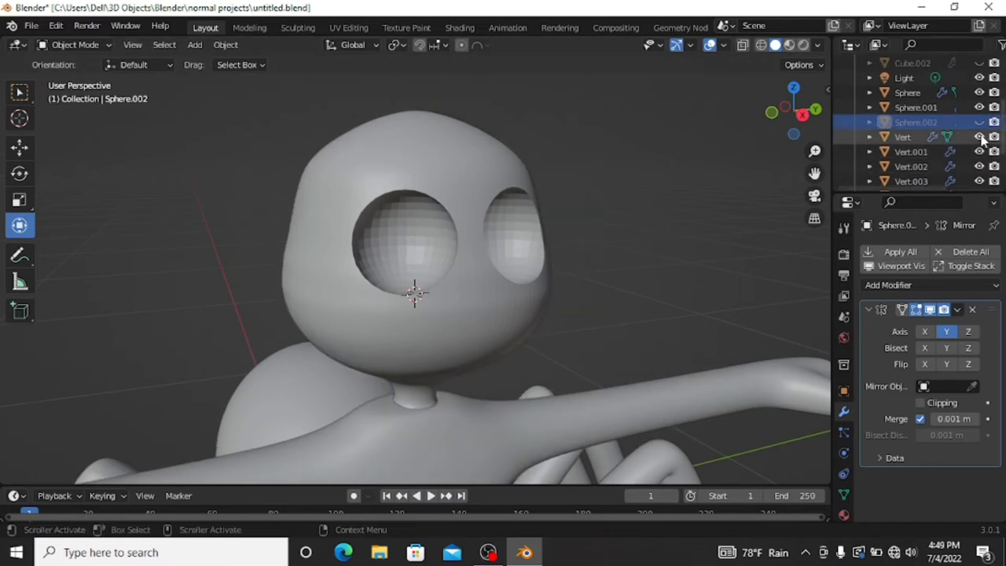
{"action": "left_click", "coordinate": [979, 121]}
{"action": "right_click", "coordinate": [430, 260]}
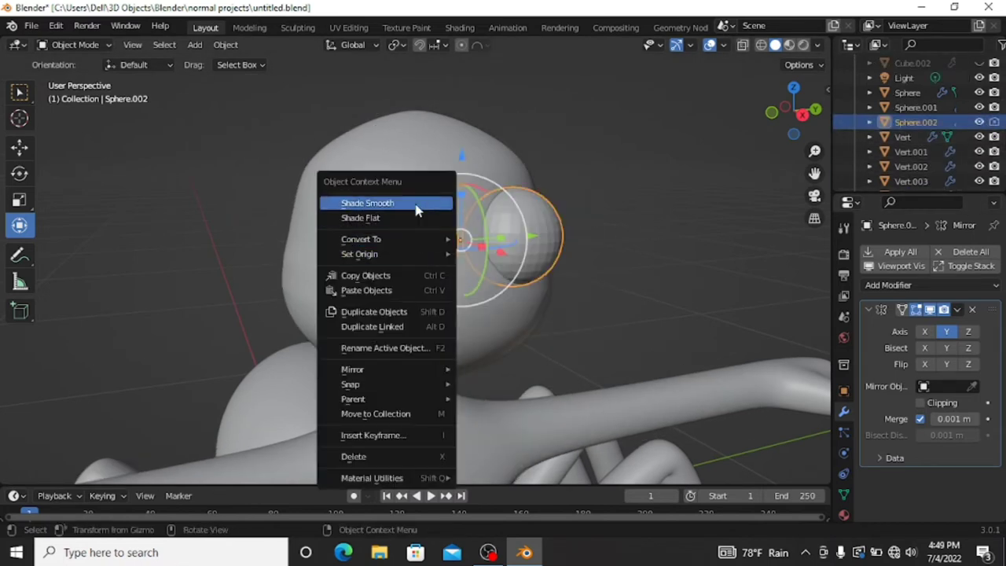
{"action": "key", "text": "Return"}
{"action": "left_click", "coordinate": [979, 122]}
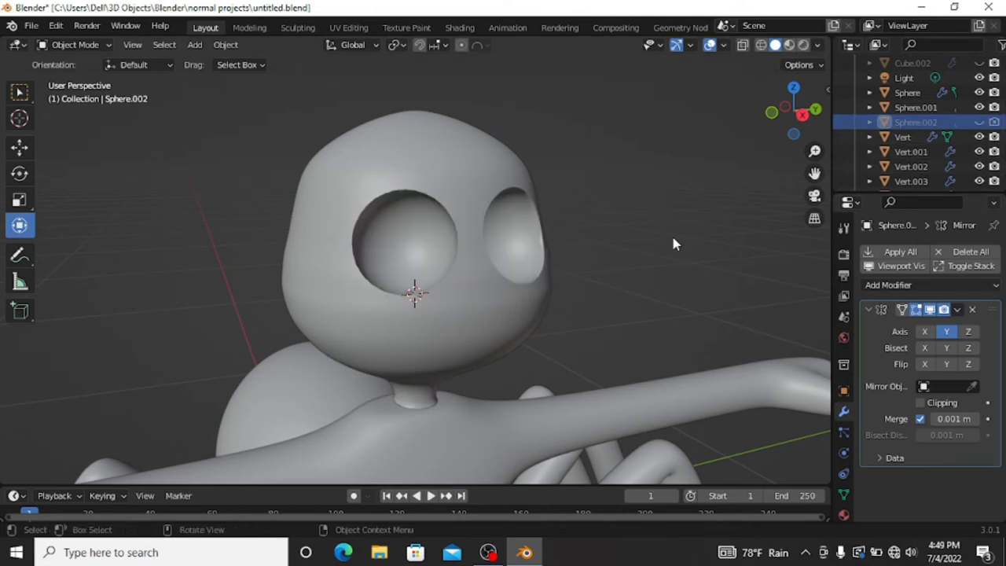
Save the spider character file as untitled.blend.
{"action": "scroll", "coordinate": [671, 237], "scroll_direction": "down", "scroll_amount": 2}
{"action": "key", "text": "ctrl+s"}
{"action": "scroll", "coordinate": [417, 250], "scroll_direction": "up", "scroll_amount": 2}
{"action": "scroll", "coordinate": [456, 258], "scroll_direction": "down", "scroll_amount": 2}
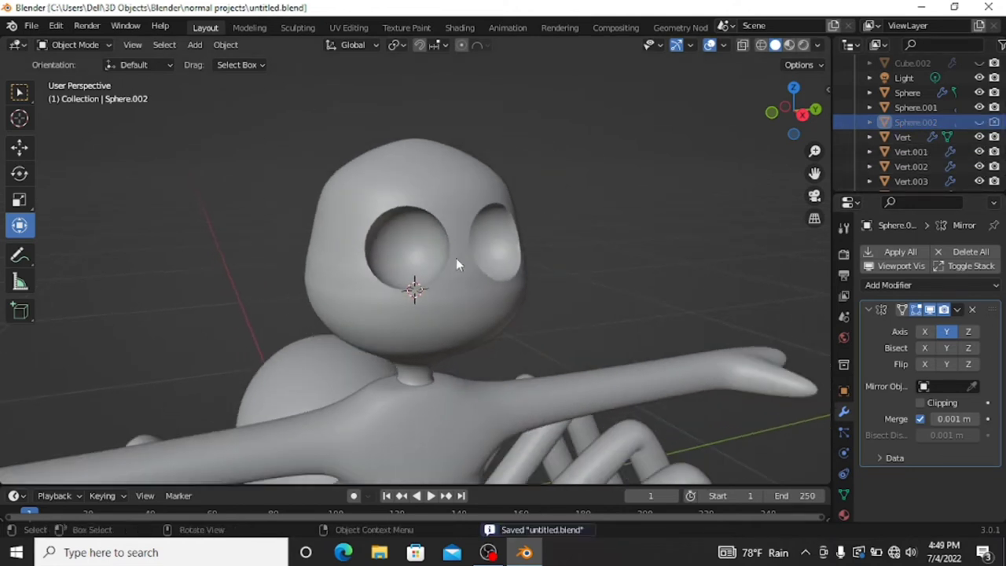
Add a small UV sphere eyeball and move it up into the eye socket.
{"action": "left_click", "coordinate": [801, 114]}
{"action": "key", "text": "shift+a"}
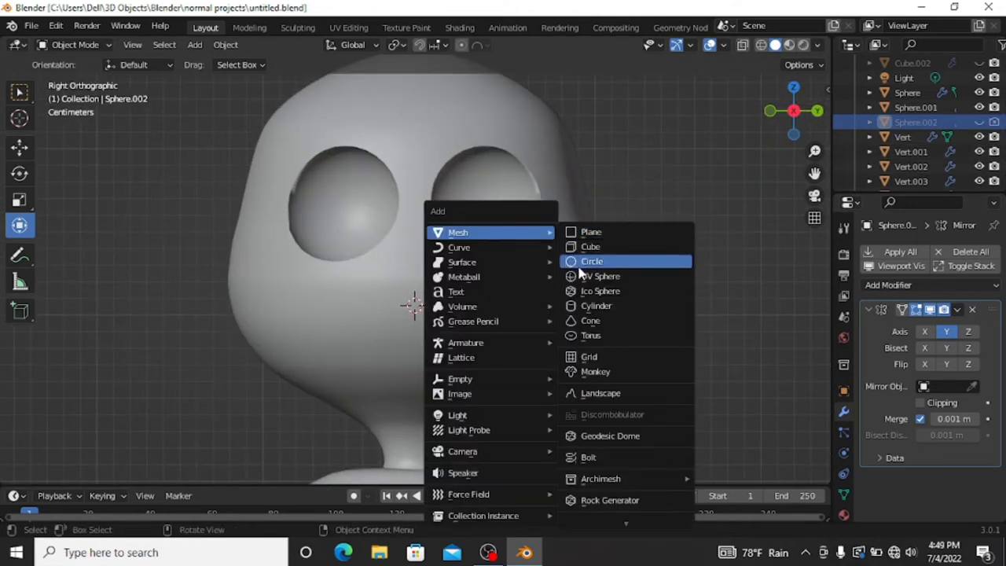
{"action": "left_click", "coordinate": [599, 277]}
{"action": "key", "text": "s"}
{"action": "left_click", "coordinate": [438, 307]}
{"action": "right_click", "coordinate": [426, 291]}
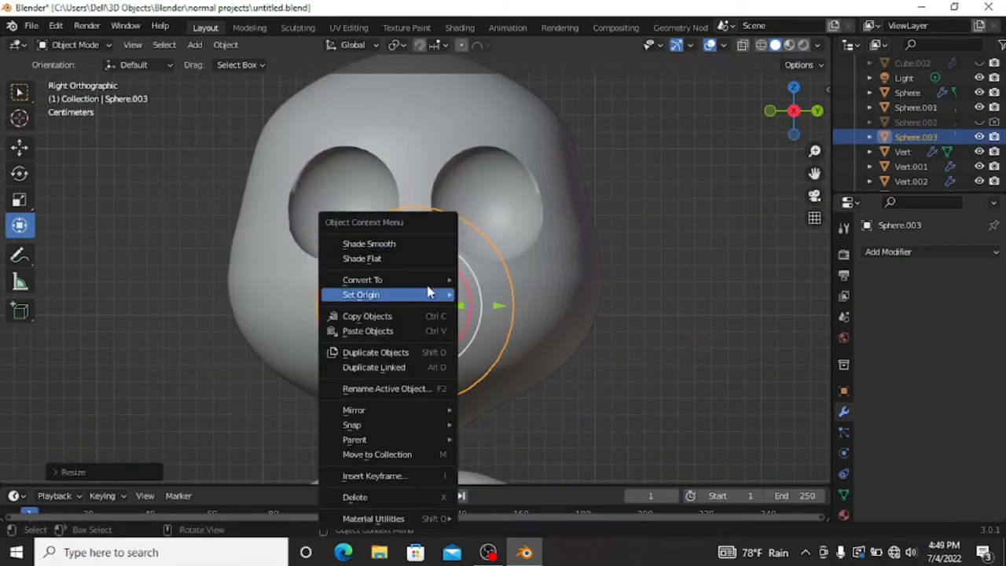
{"action": "key", "text": "KP_1"}
{"action": "left_click_drag", "start_coordinate": [458, 271], "coordinate": [461, 285]}
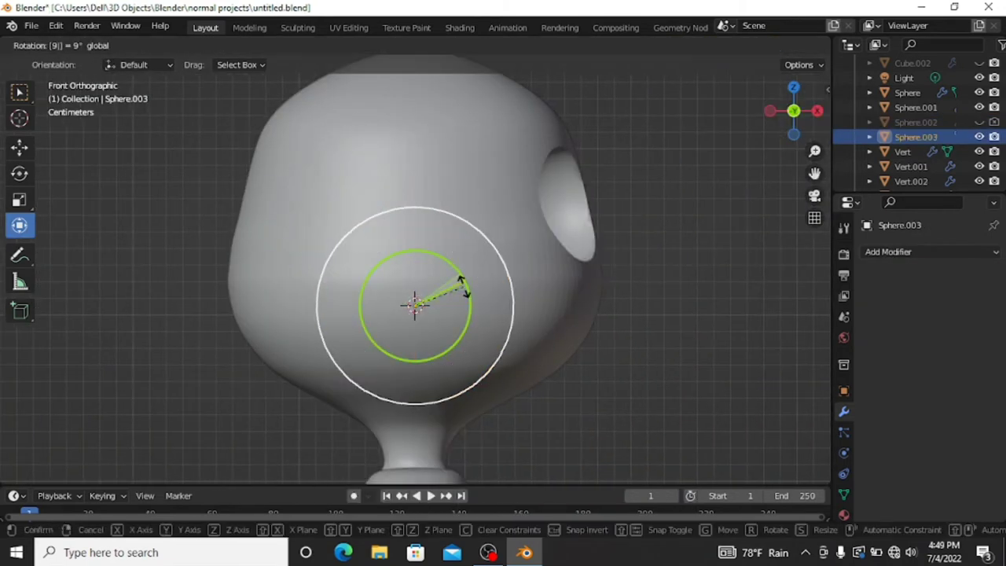
{"action": "left_click_drag", "start_coordinate": [418, 216], "coordinate": [418, 132]}
{"action": "left_click_drag", "start_coordinate": [498, 199], "coordinate": [583, 231]}
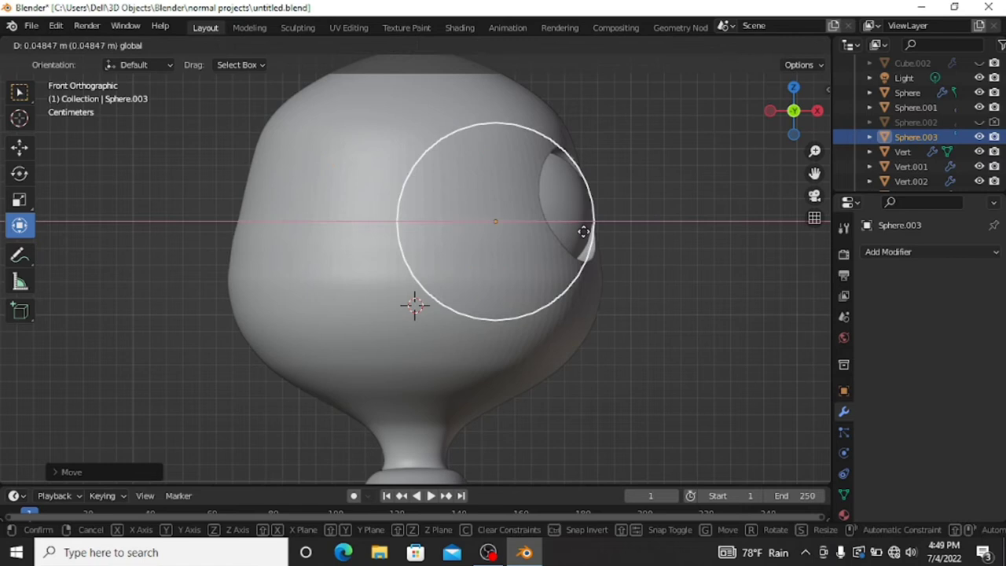
Adjust the eyeball's position along Y in top view and shrink it slightly.
{"action": "left_click_drag", "start_coordinate": [792, 112], "coordinate": [755, 155]}
{"action": "left_click", "coordinate": [799, 91]}
{"action": "key", "text": "g"}
{"action": "key", "text": "y"}
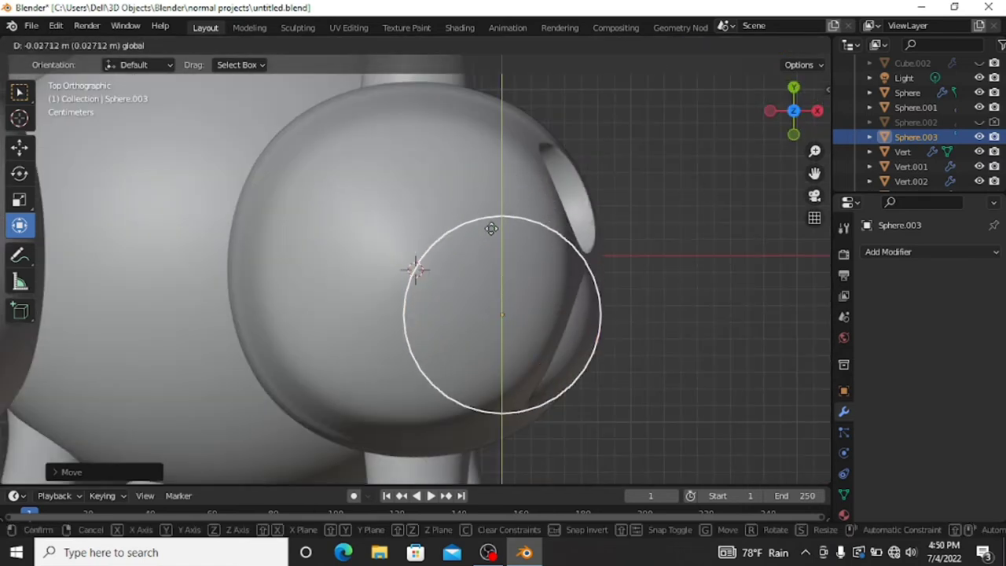
{"action": "left_click", "coordinate": [672, 356]}
{"action": "key", "text": "s"}
{"action": "left_click", "coordinate": [650, 359]}
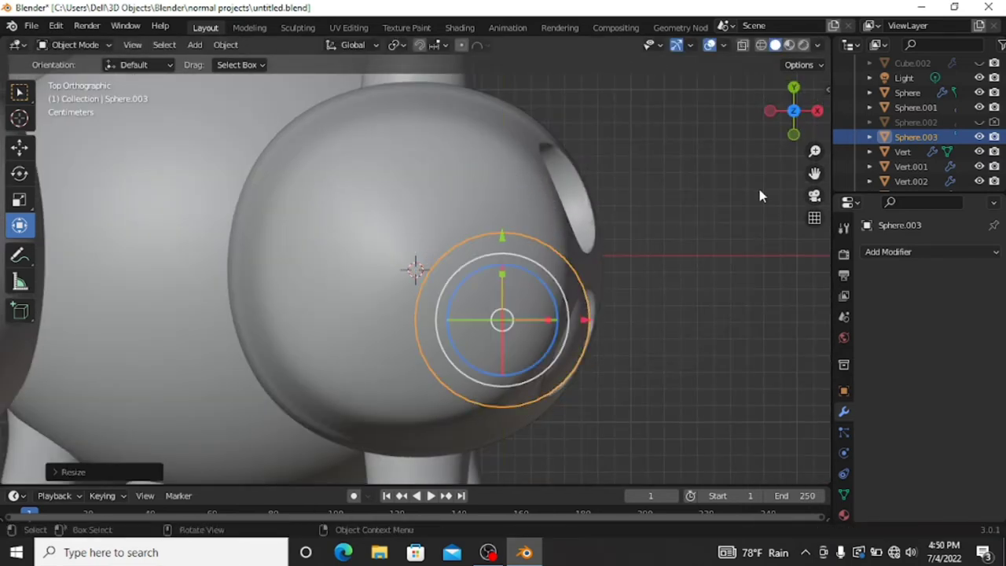
{"action": "left_click", "coordinate": [817, 111]}
{"action": "left_click_drag", "start_coordinate": [795, 110], "coordinate": [626, 190]}
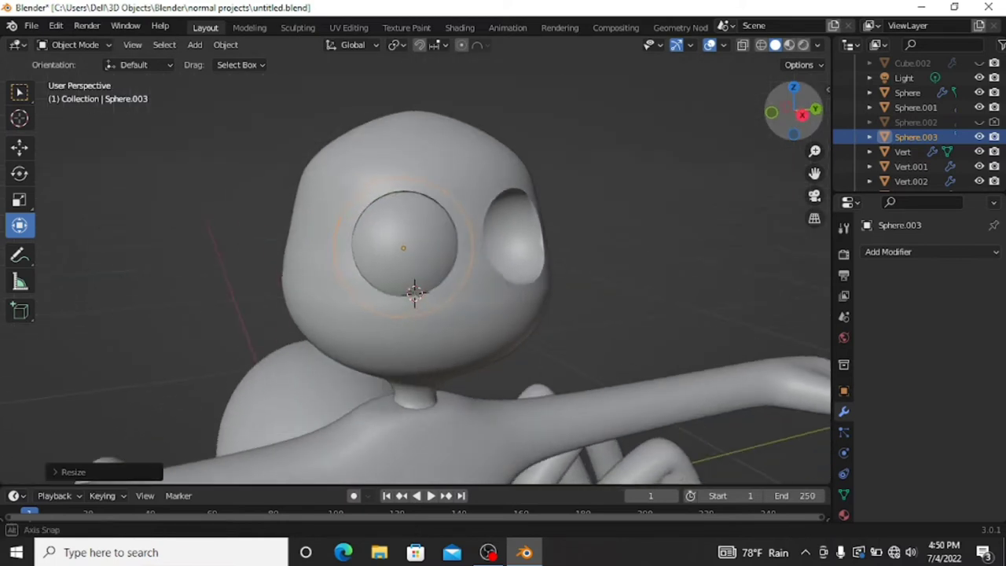
{"action": "left_click", "coordinate": [805, 120]}
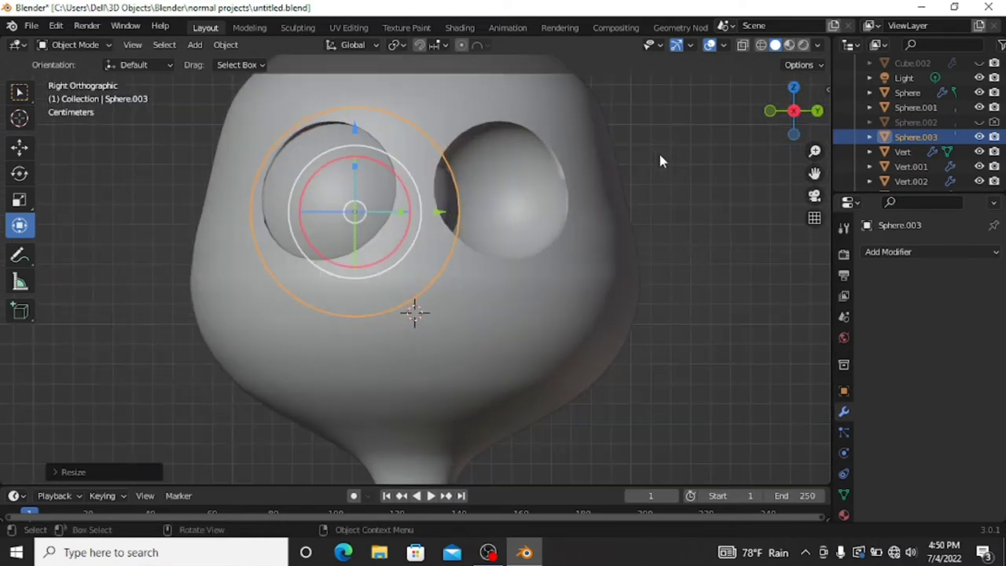
Duplicate the eyeball along Y into the other eye socket and check both eyes.
{"action": "key", "text": "shift+d"}
{"action": "key", "text": "y"}
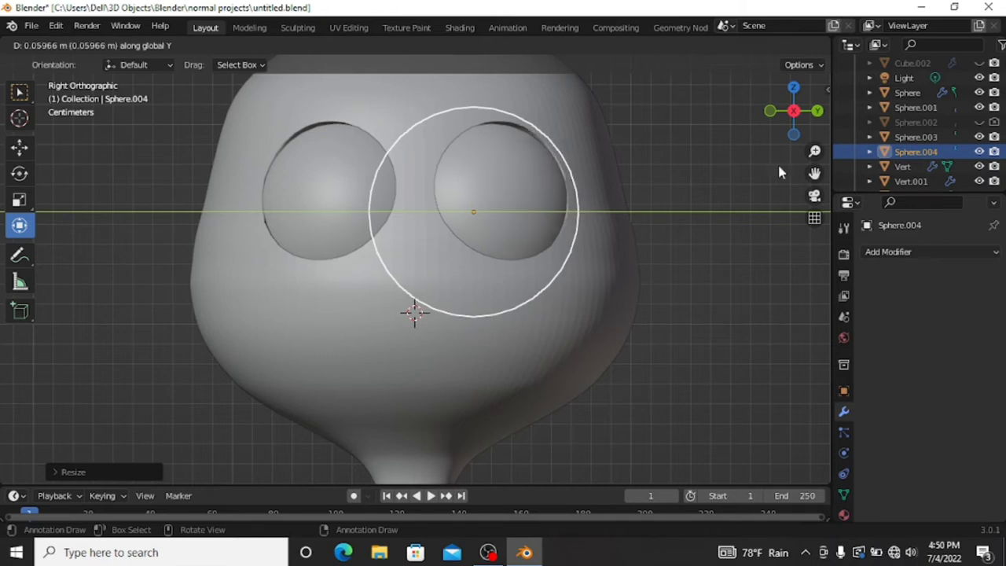
{"action": "left_click", "coordinate": [778, 167]}
{"action": "left_click", "coordinate": [385, 198]}
{"action": "left_click", "coordinate": [507, 187]}
{"action": "left_click", "coordinate": [686, 180]}
{"action": "left_click_drag", "start_coordinate": [793, 110], "coordinate": [798, 115]}
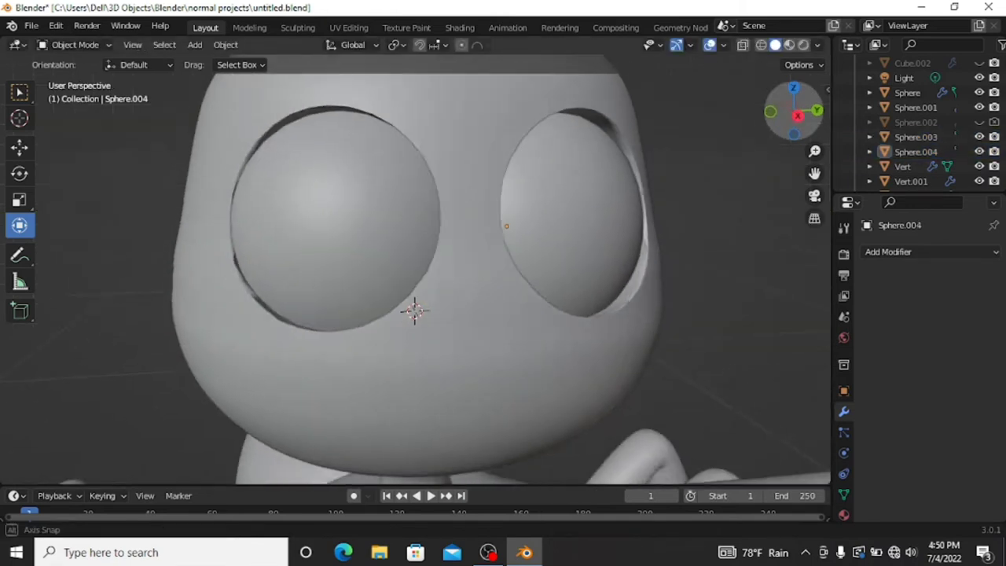
{"action": "scroll", "coordinate": [705, 159], "scroll_direction": "down", "scroll_amount": 5}
{"action": "scroll", "coordinate": [583, 202], "scroll_direction": "down", "scroll_amount": 3}
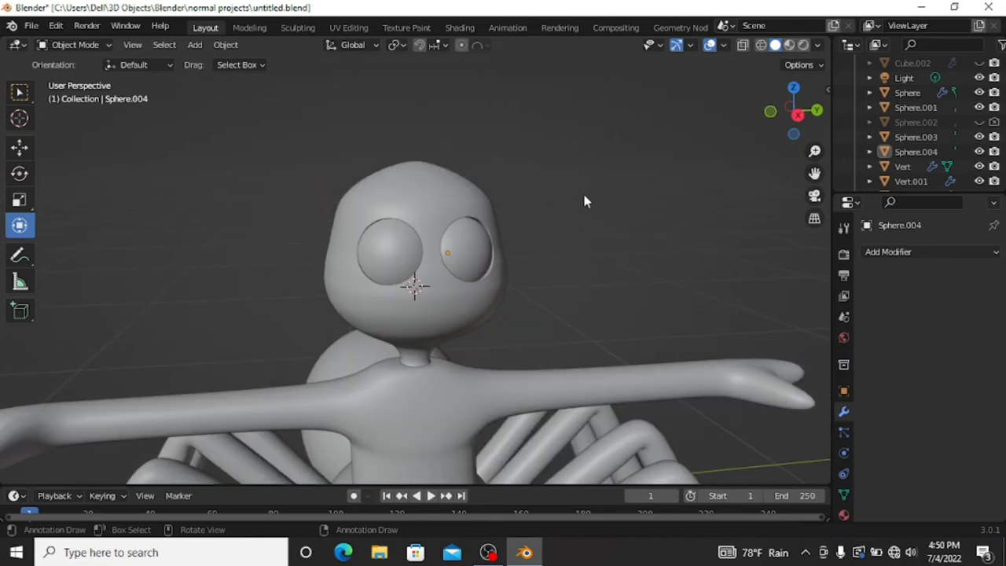
{"action": "scroll", "coordinate": [583, 201], "scroll_direction": "up", "scroll_amount": 2}
Duplicate the right eyeball above the head, then delete the extra sphere.
{"action": "left_click", "coordinate": [478, 227]}
{"action": "scroll", "coordinate": [503, 225], "scroll_direction": "down", "scroll_amount": 1}
{"action": "key", "text": "shift+d"}
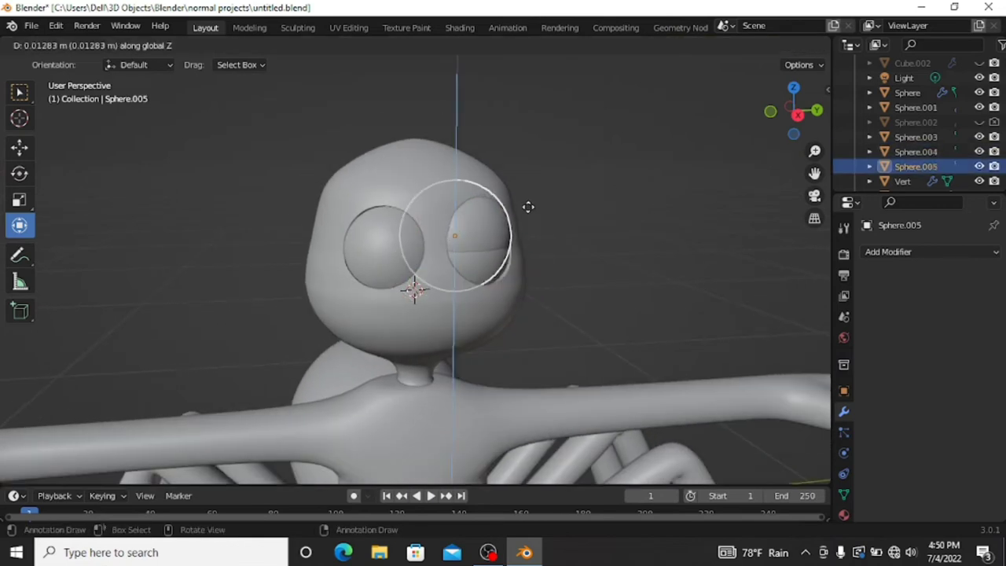
{"action": "left_click", "coordinate": [528, 207]}
{"action": "key", "text": "g"}
{"action": "key", "text": "z"}
{"action": "left_click", "coordinate": [523, 103]}
{"action": "middle_click_drag", "start_coordinate": [522, 102], "coordinate": [486, 203]}
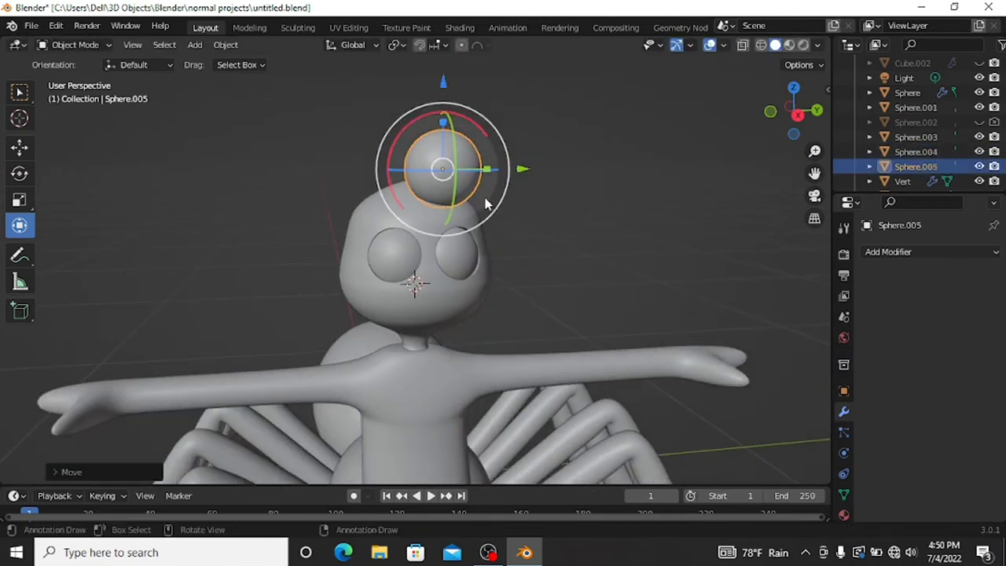
{"action": "key", "text": "Delete"}
Orbit around the character and select the hood.
{"action": "scroll", "coordinate": [489, 211], "scroll_direction": "up", "scroll_amount": 1}
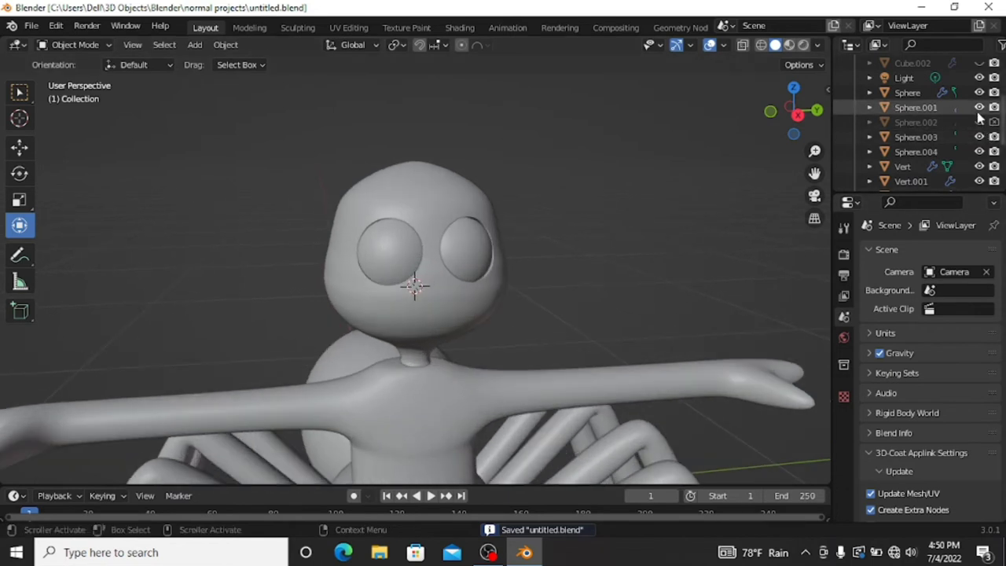
{"action": "scroll", "coordinate": [595, 224], "scroll_direction": "down", "scroll_amount": 2}
{"action": "scroll", "coordinate": [784, 200], "scroll_direction": "up", "scroll_amount": 2}
{"action": "middle_click_drag", "start_coordinate": [783, 200], "coordinate": [533, 297]}
{"action": "left_click", "coordinate": [533, 297]}
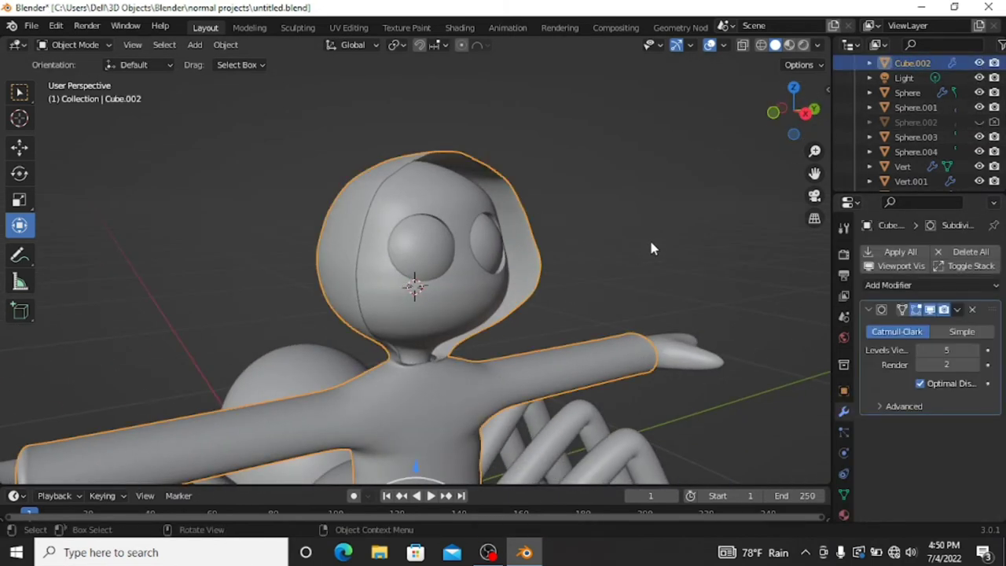
Add a small cube in front of the head and flatten it into a thin slab.
{"action": "middle_click_drag", "start_coordinate": [648, 237], "coordinate": [454, 306]}
{"action": "key", "text": "shift+a"}
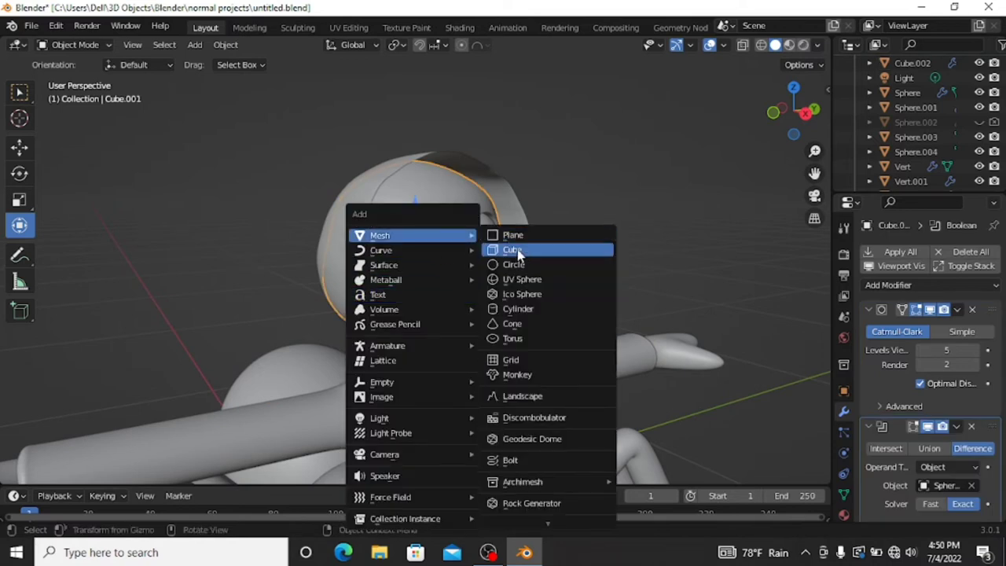
{"action": "left_click", "coordinate": [518, 250]}
{"action": "key", "text": "s"}
{"action": "left_click", "coordinate": [462, 306]}
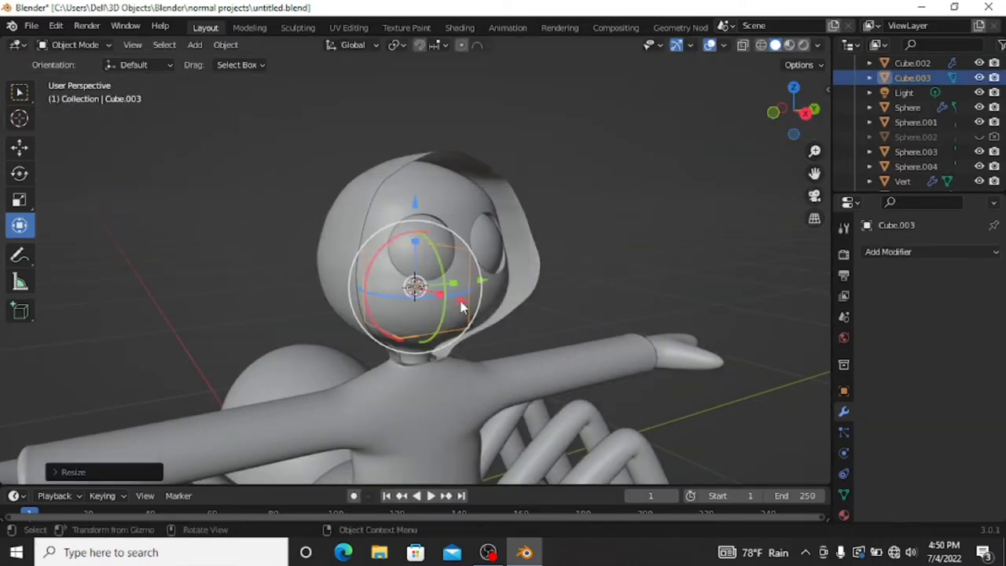
{"action": "key", "text": "g"}
{"action": "left_click", "coordinate": [515, 320]}
{"action": "key", "text": "s"}
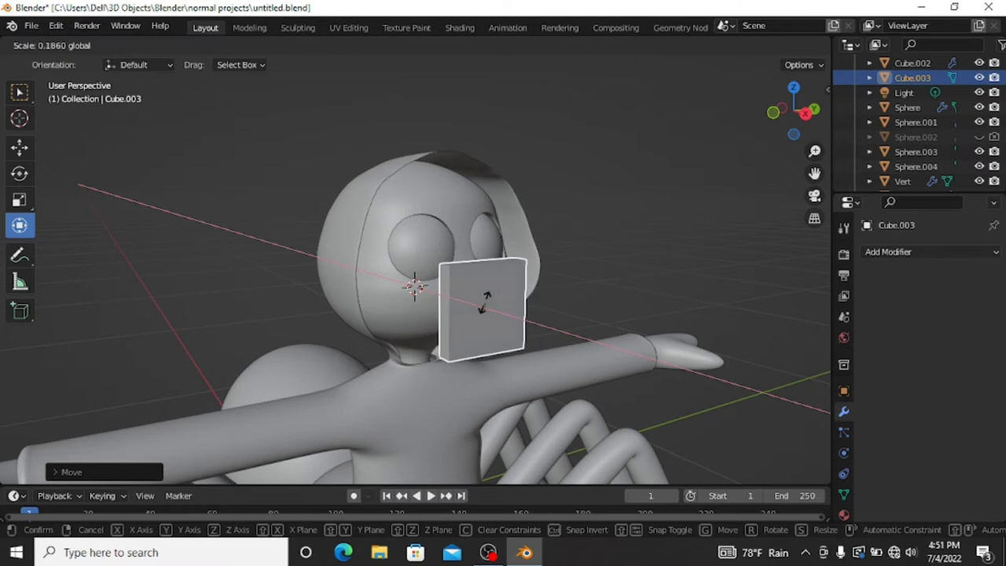
{"action": "left_click", "coordinate": [484, 310]}
Shift the cube's mesh slightly and add a Mirror modifier on the Y axis.
{"action": "left_click", "coordinate": [805, 114]}
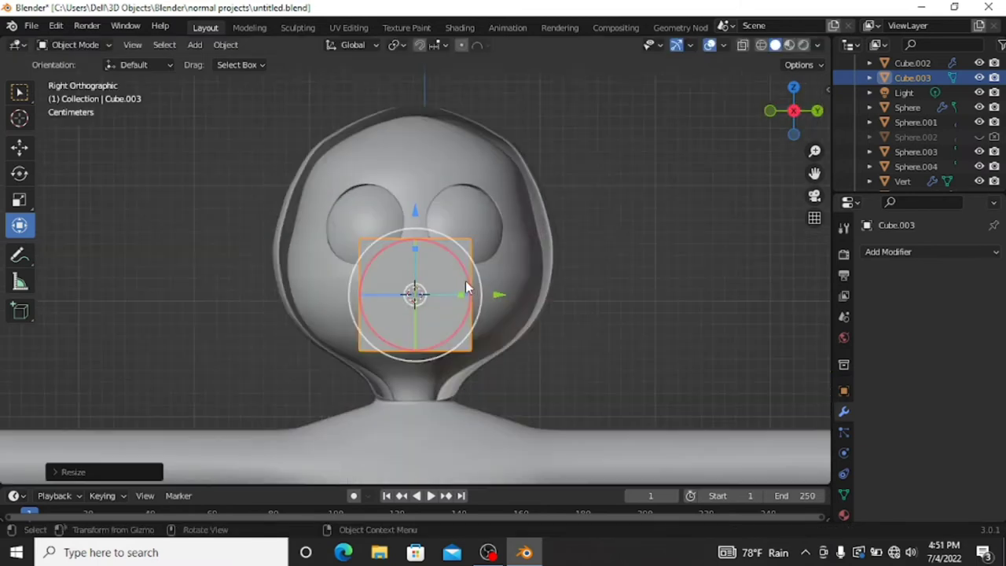
{"action": "scroll", "coordinate": [464, 285], "scroll_direction": "up", "scroll_amount": 4}
{"action": "key", "text": "Tab"}
{"action": "key", "text": "g"}
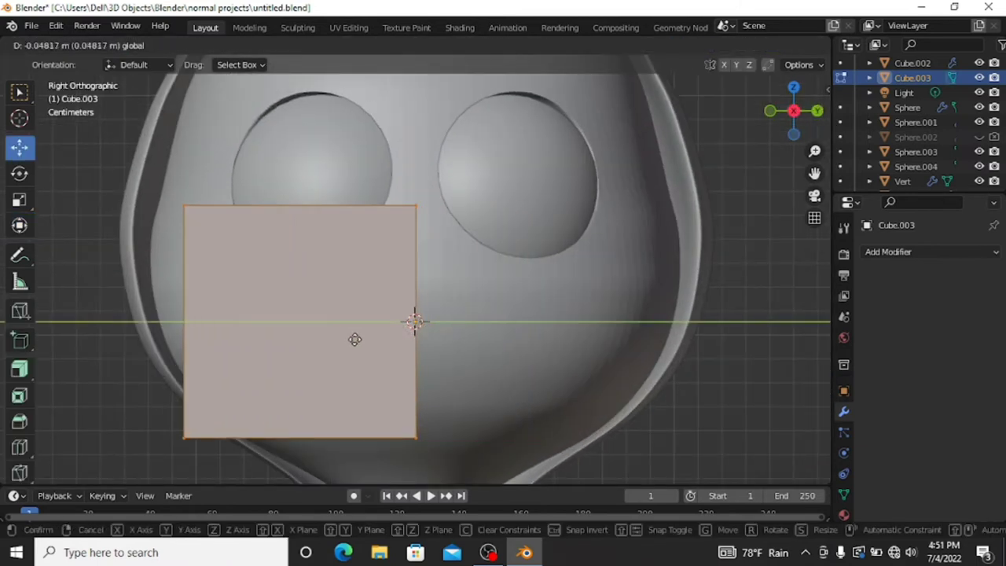
{"action": "left_click", "coordinate": [356, 339]}
{"action": "left_click", "coordinate": [885, 253]}
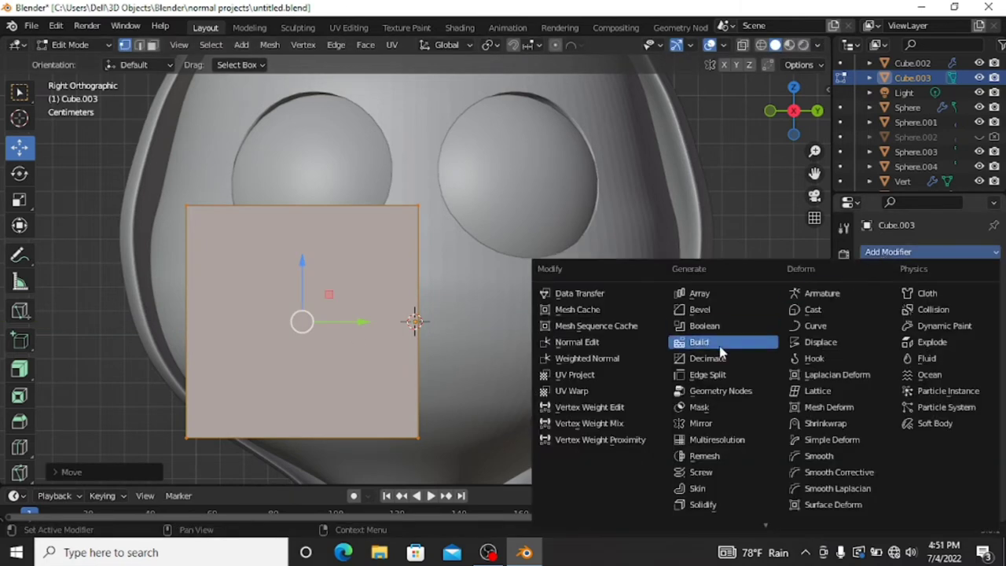
{"action": "left_click", "coordinate": [705, 424]}
{"action": "left_click", "coordinate": [942, 331]}
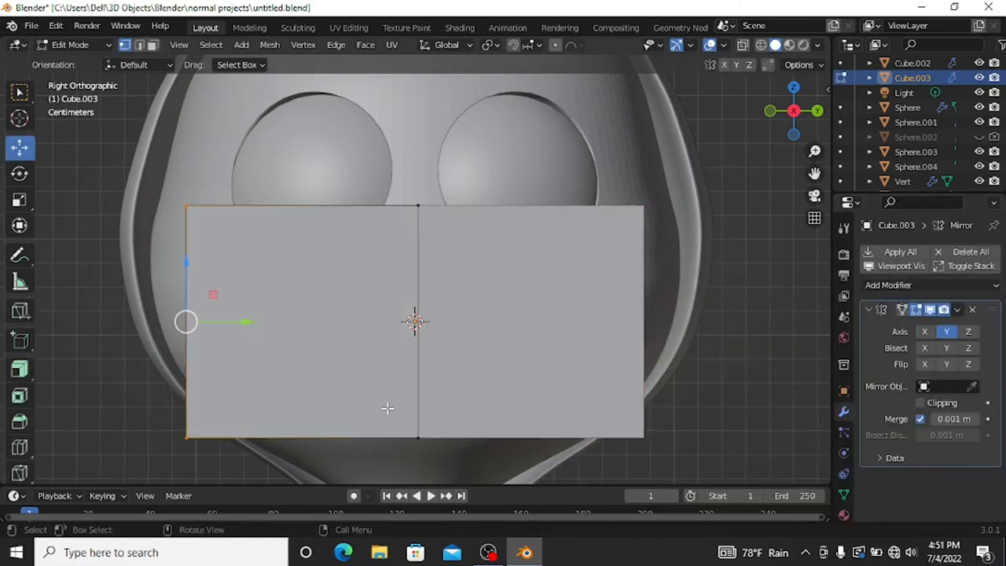
In X-ray, shorten the left edge and slide it along Y toward the mirror centre.
{"action": "key", "text": "s"}
{"action": "key", "text": "Escape"}
{"action": "key", "text": "alt+z"}
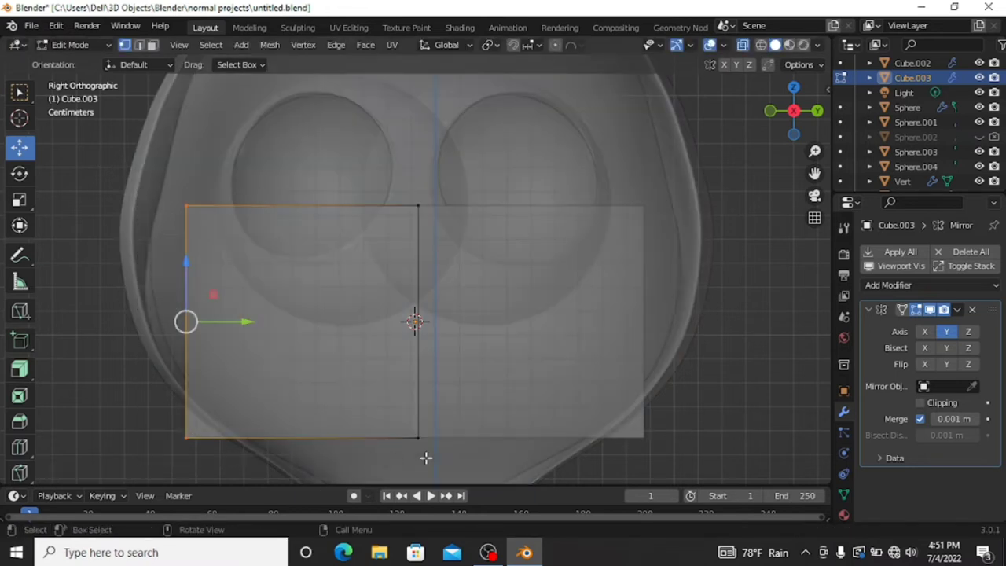
{"action": "key", "text": "s"}
{"action": "left_click", "coordinate": [258, 332]}
{"action": "key", "text": "g"}
{"action": "key", "text": "y"}
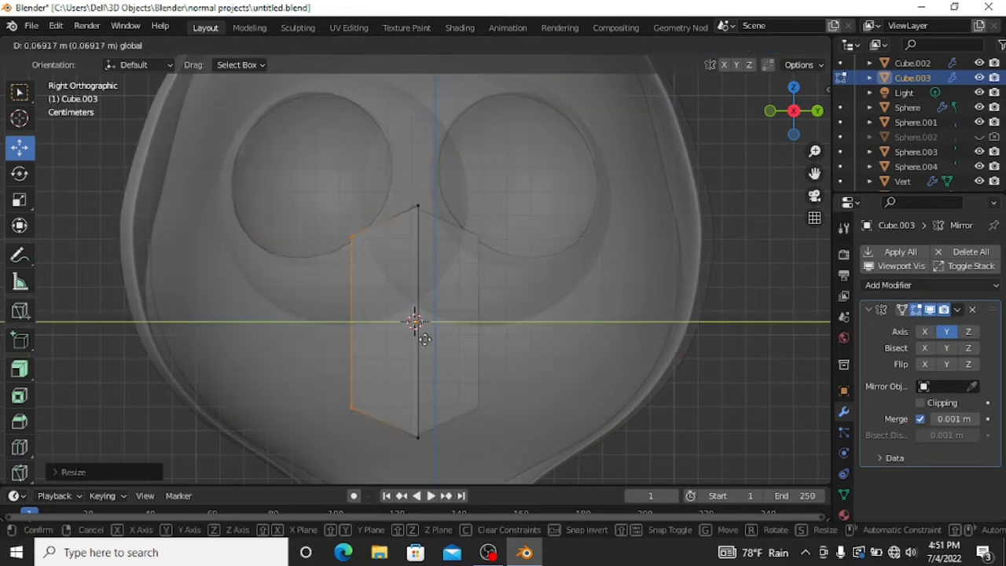
{"action": "left_click", "coordinate": [436, 337]}
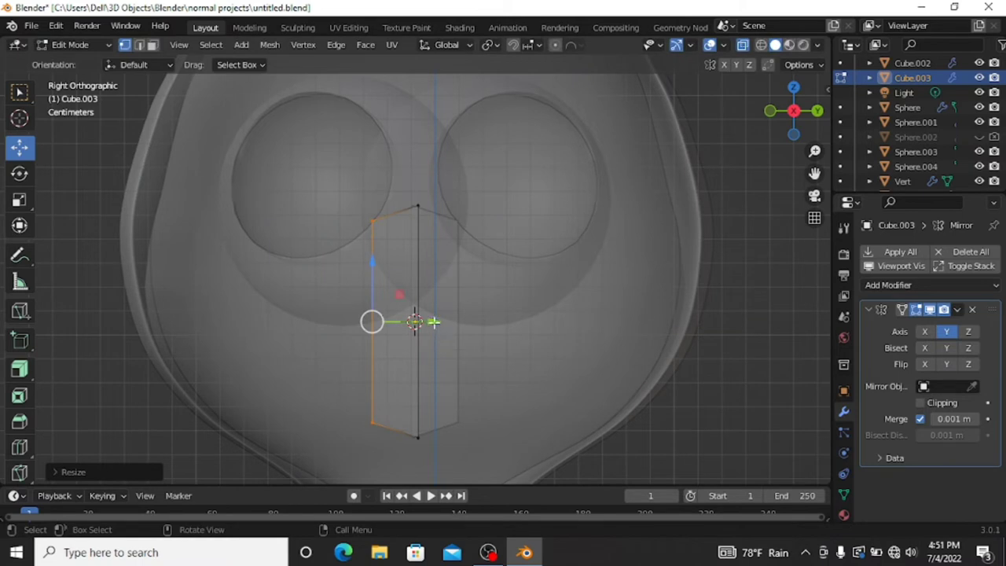
{"action": "left_click_drag", "start_coordinate": [433, 321], "coordinate": [447, 322]}
Move the left face along Y and select its left edge, ending in top view.
{"action": "scroll", "coordinate": [403, 266], "scroll_direction": "up", "scroll_amount": 2}
{"action": "left_click", "coordinate": [443, 319], "text": "shift"}
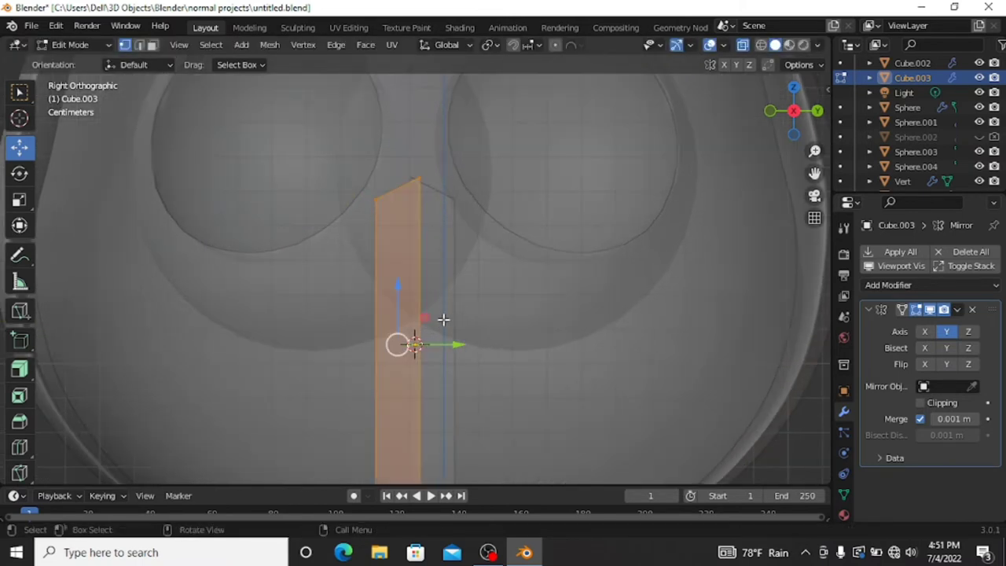
{"action": "left_click", "coordinate": [445, 346]}
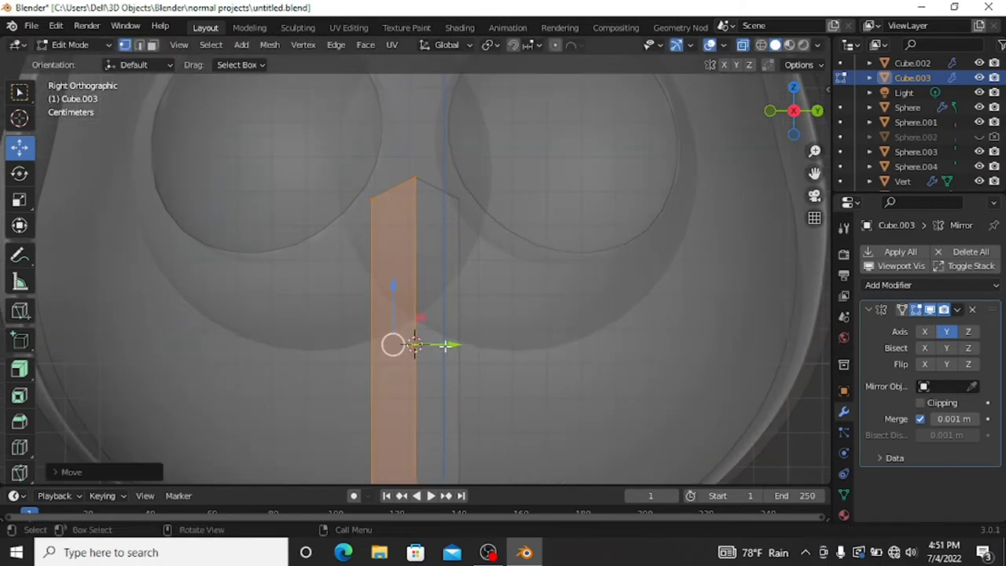
{"action": "left_click_drag", "start_coordinate": [338, 252], "coordinate": [392, 471]}
{"action": "scroll", "coordinate": [358, 186], "scroll_direction": "down", "scroll_amount": 2}
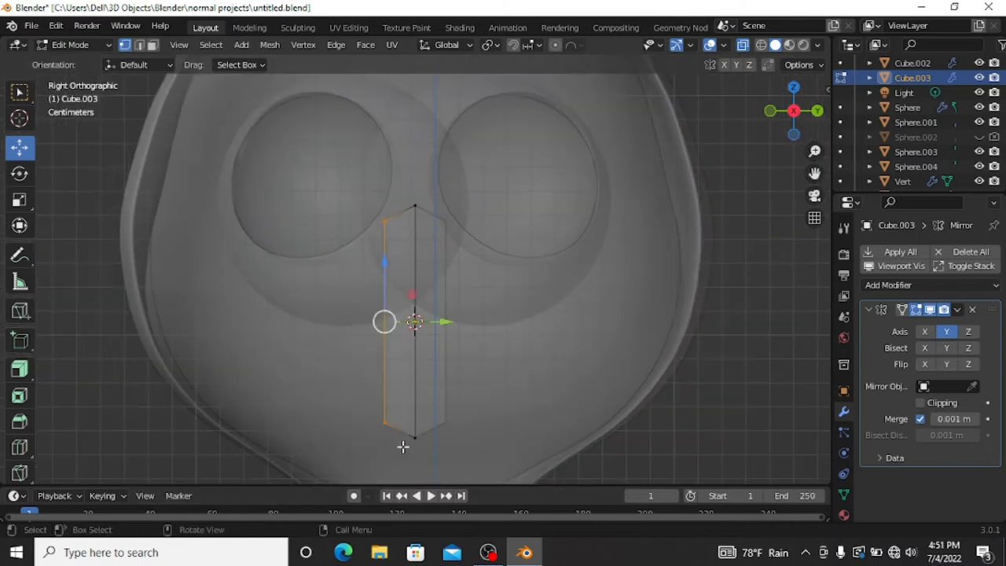
{"action": "scroll", "coordinate": [485, 422], "scroll_direction": "up", "scroll_amount": 2}
{"action": "key", "text": "Escape"}
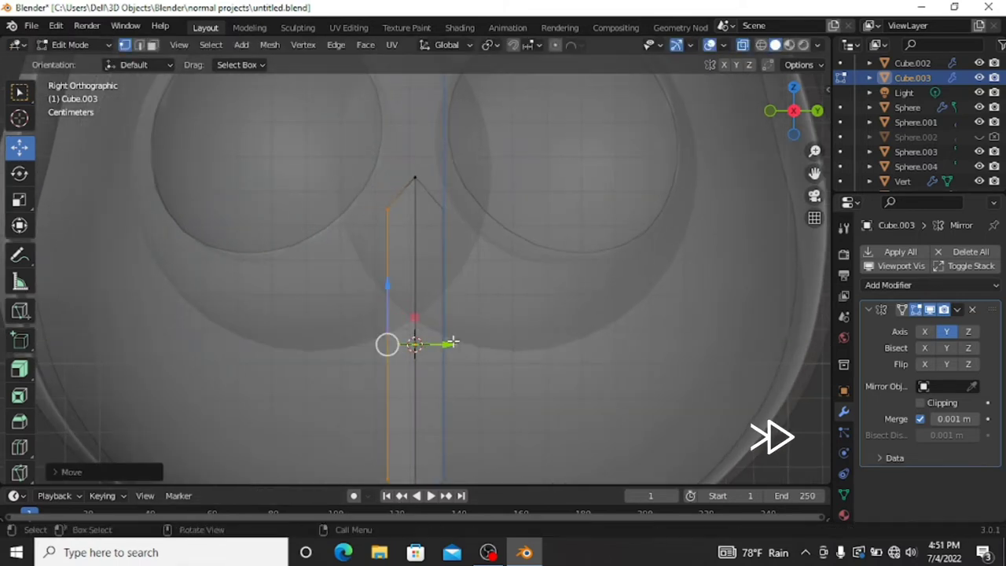
{"action": "left_click_drag", "start_coordinate": [793, 118], "coordinate": [765, 139]}
{"action": "left_click", "coordinate": [794, 110]}
Make the strip thinner along X and shift it closer to the face.
{"action": "key", "text": "s"}
{"action": "key", "text": "x"}
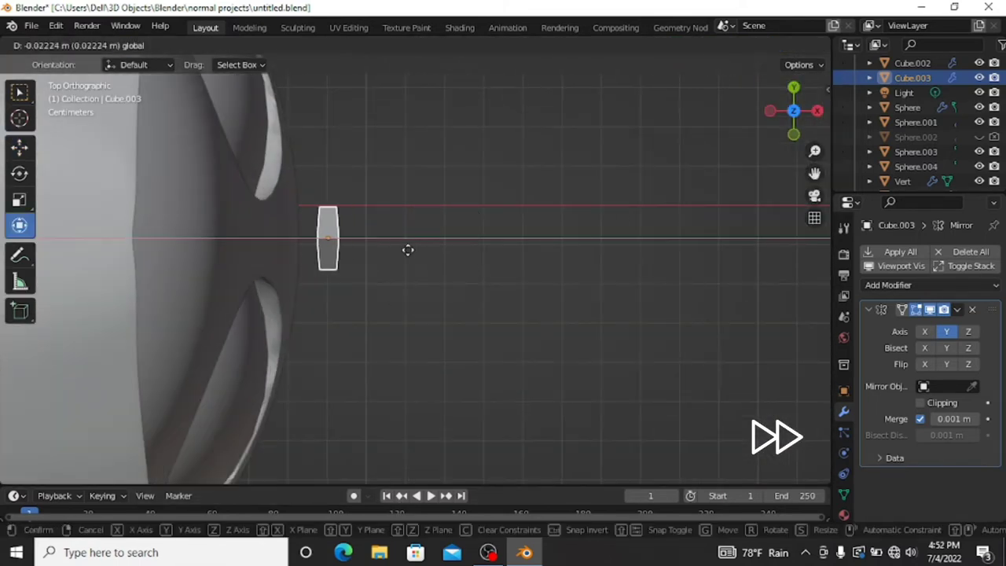
{"action": "key", "text": "Return"}
{"action": "key", "text": "Tab"}
{"action": "key", "text": "g"}
{"action": "key", "text": "x"}
{"action": "left_click", "coordinate": [385, 246]}
{"action": "middle_click_drag", "start_coordinate": [385, 245], "coordinate": [440, 260]}
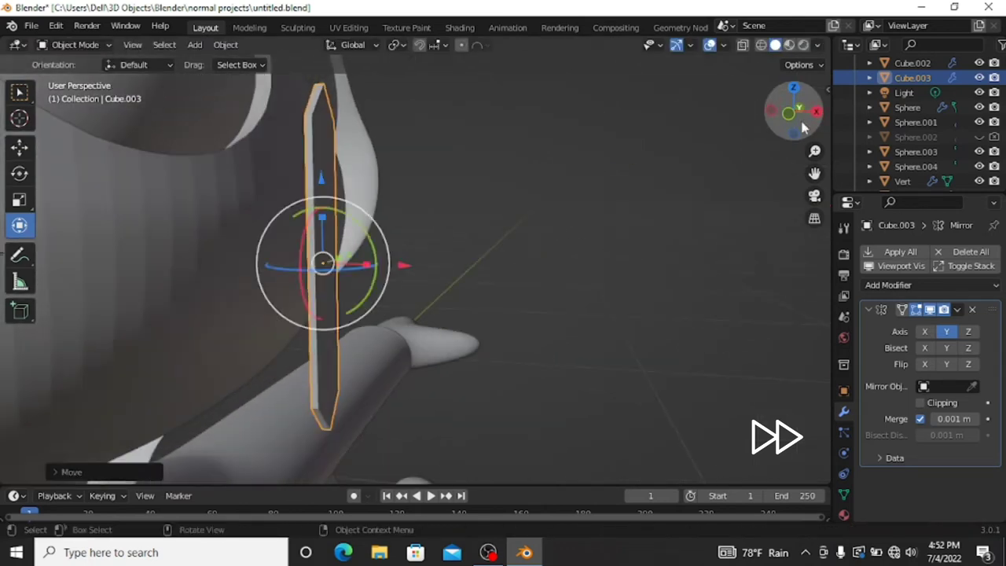
Move a selected vertex of the strip in Edit Mode.
{"action": "key", "text": "Tab"}
{"action": "key", "text": "g"}
{"action": "left_click", "coordinate": [411, 402]}
{"action": "scroll", "coordinate": [413, 399], "scroll_direction": "down", "scroll_amount": 2}
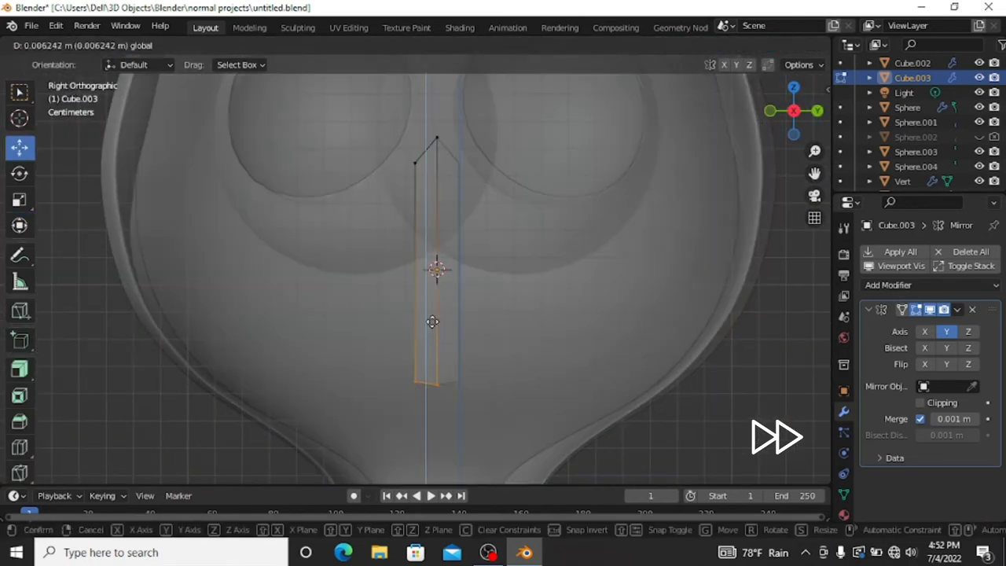
{"action": "left_click", "coordinate": [433, 314]}
{"action": "mouse_move", "coordinate": [433, 314]}
{"action": "middle_mouse_down"}
{"action": "mouse_move", "coordinate": [149, 265]}
{"action": "mouse_move", "coordinate": [483, 318]}
{"action": "middle_mouse_up"}
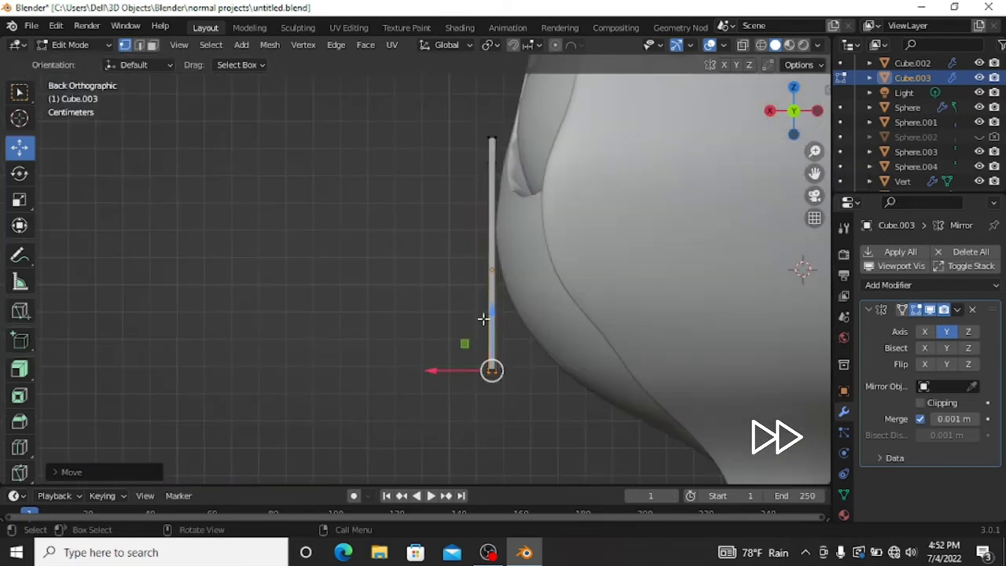
Undo back to Object Mode and move the strip along X to lean against the face.
{"action": "key", "text": "ctrl+z"}
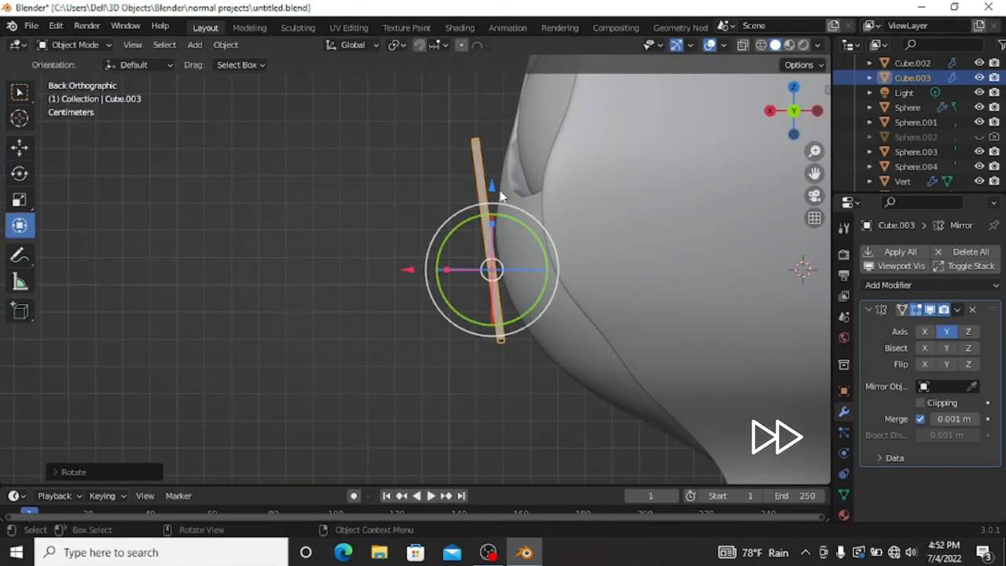
{"action": "key", "text": "g"}
{"action": "key", "text": "x"}
{"action": "left_click", "coordinate": [411, 308]}
{"action": "mouse_move", "coordinate": [412, 308]}
{"action": "middle_mouse_down"}
{"action": "mouse_move", "coordinate": [729, 265]}
{"action": "mouse_move", "coordinate": [805, 118]}
{"action": "middle_mouse_up"}
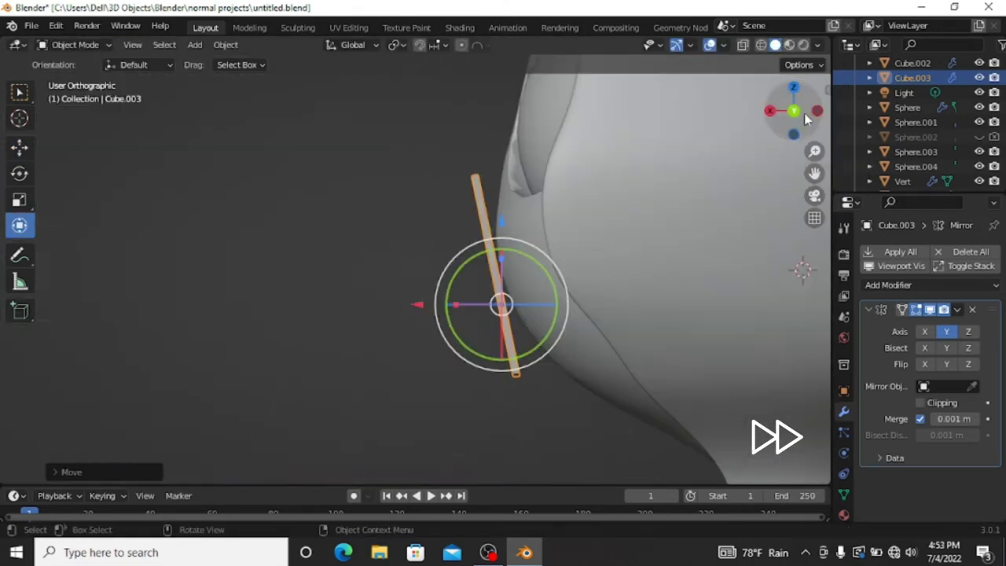
Pull the strip's lower end down along the cheek and shift the whole mesh along X.
{"action": "key", "text": "Tab"}
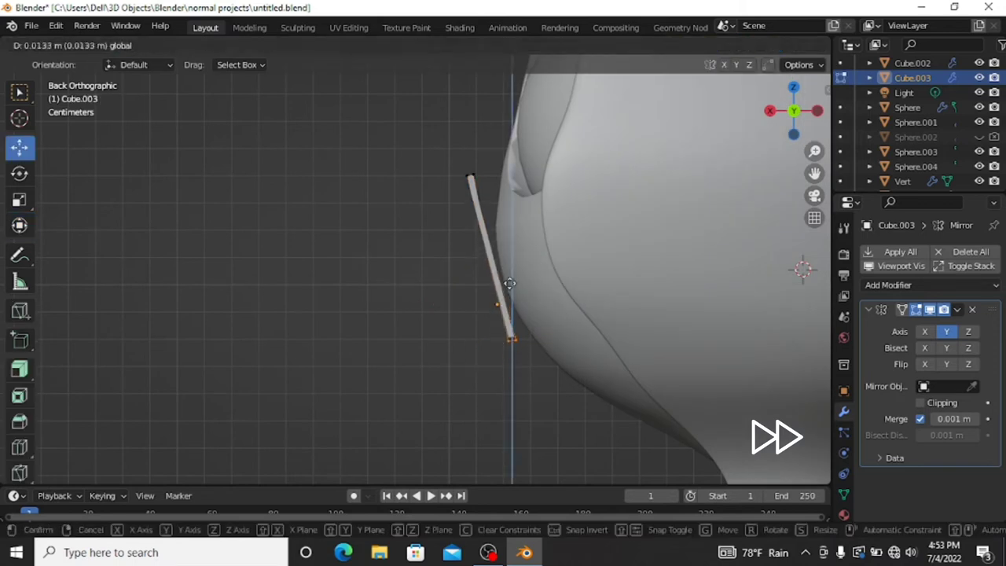
{"action": "left_click_drag", "start_coordinate": [509, 284], "coordinate": [546, 347]}
{"action": "left_click_drag", "start_coordinate": [479, 385], "coordinate": [489, 390]}
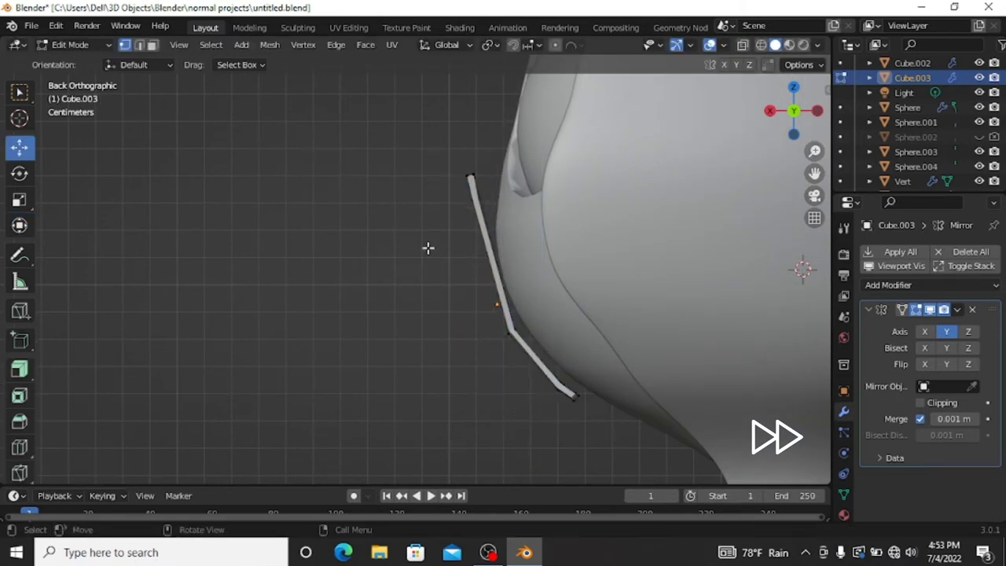
{"action": "key", "text": "a"}
{"action": "key", "text": "alt+z"}
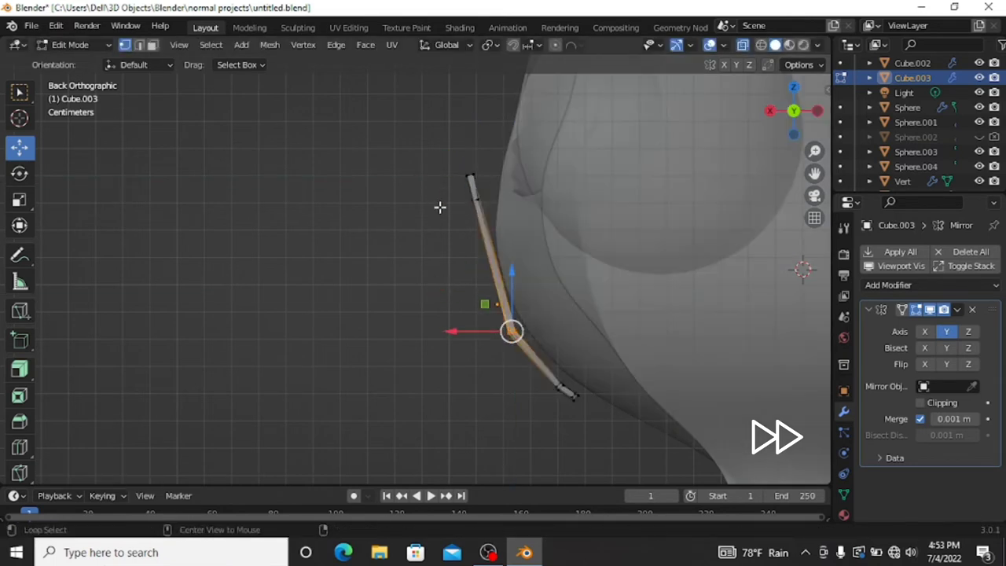
{"action": "key", "text": "g"}
{"action": "key", "text": "x"}
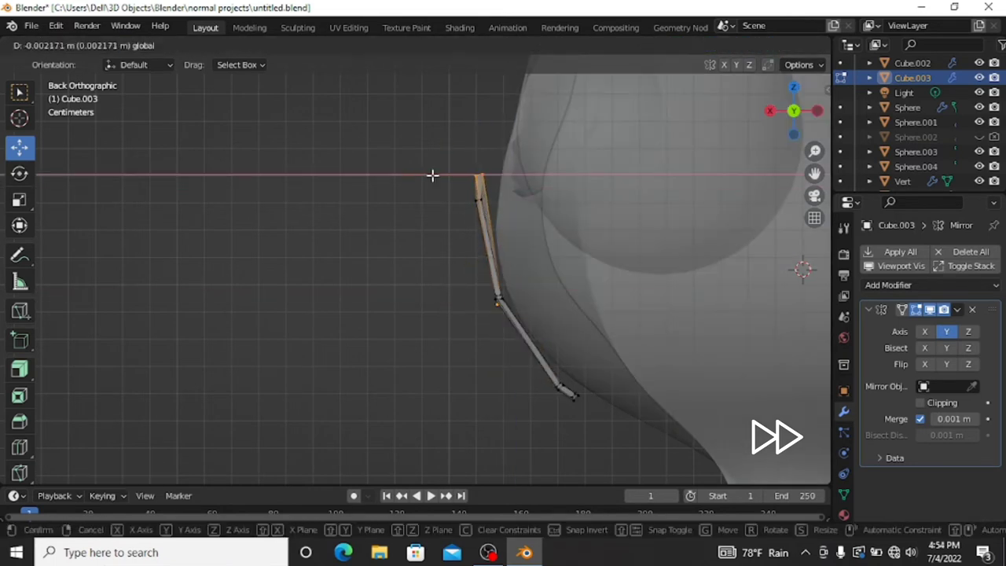
{"action": "left_click", "coordinate": [452, 203]}
{"action": "left_click", "coordinate": [558, 385]}
Nudge the mask's lower vertices vertically and along Y to align them.
{"action": "key", "text": "g"}
{"action": "key", "text": "z"}
{"action": "middle_click_drag", "start_coordinate": [513, 367], "coordinate": [470, 347]}
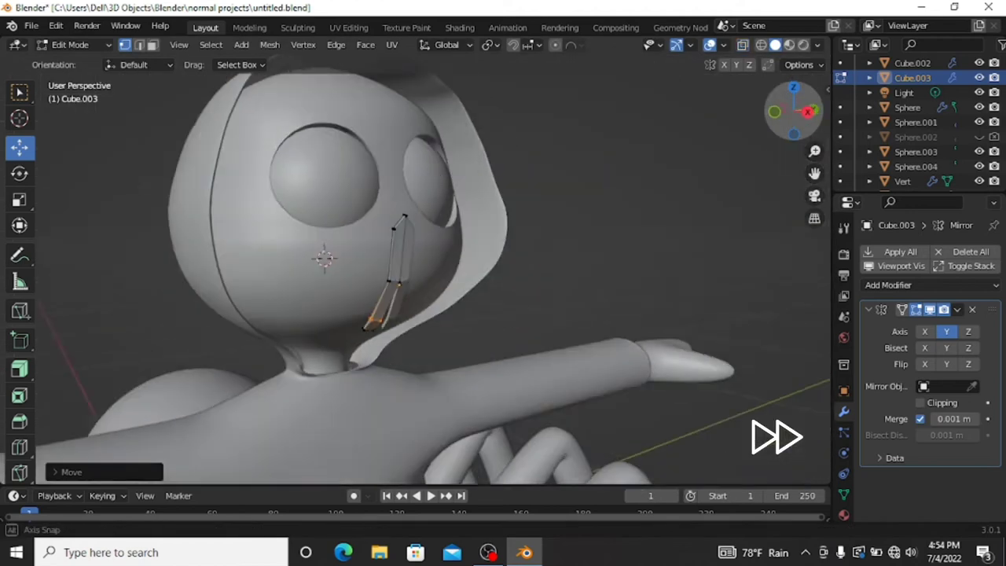
{"action": "scroll", "coordinate": [435, 381], "scroll_direction": "up", "scroll_amount": 3}
{"action": "key", "text": "g"}
{"action": "key", "text": "y"}
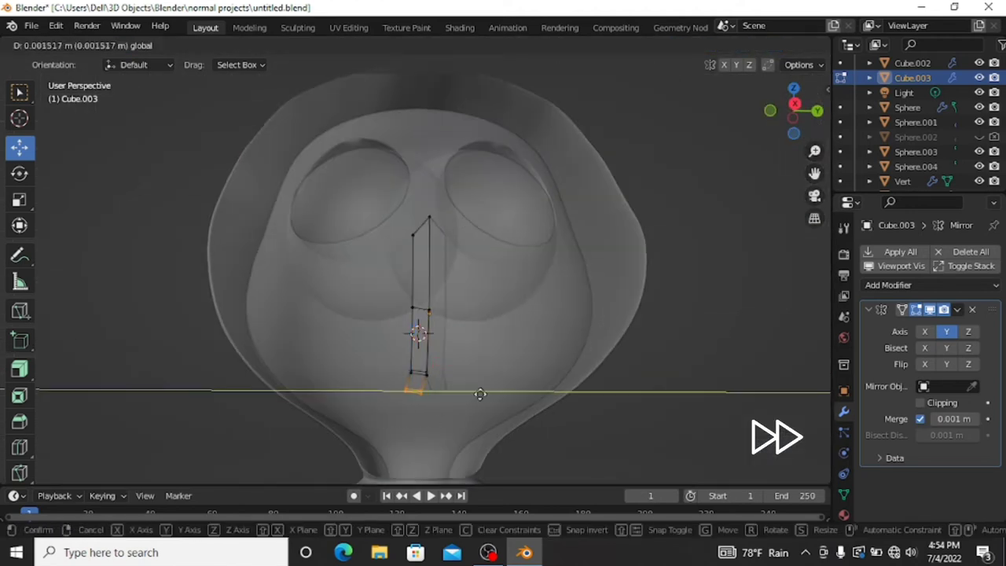
{"action": "left_click", "coordinate": [392, 192]}
In face select mode, extrude a mask face and shrink the new face.
{"action": "left_click", "coordinate": [152, 45]}
{"action": "middle_click_drag", "start_coordinate": [440, 235], "coordinate": [337, 234]}
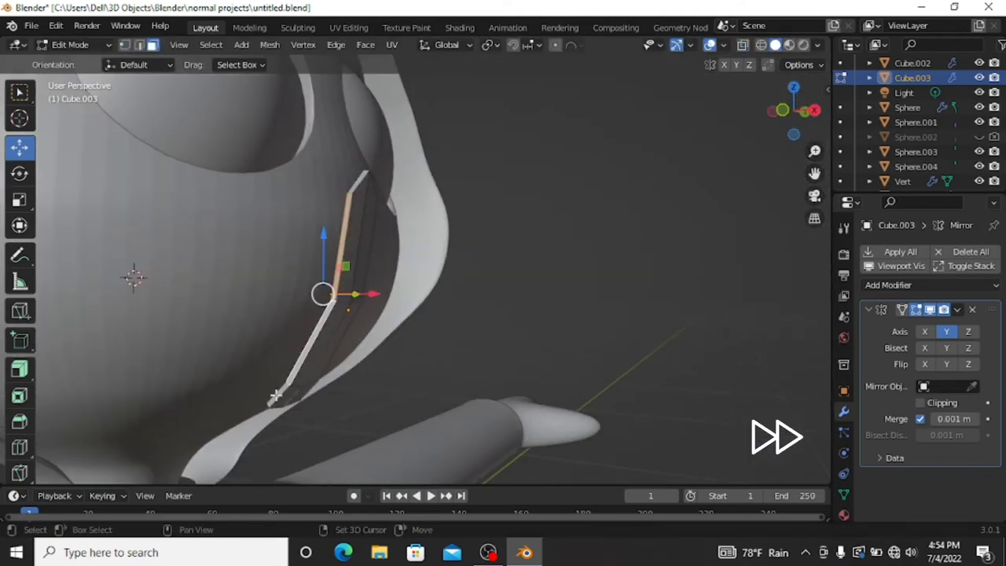
{"action": "mouse_move", "coordinate": [790, 110]}
{"action": "left_mouse_down"}
{"action": "mouse_move", "coordinate": [772, 108]}
{"action": "mouse_move", "coordinate": [785, 118]}
{"action": "left_mouse_up"}
{"action": "key", "text": "e"}
{"action": "left_click", "coordinate": [458, 249]}
{"action": "left_click", "coordinate": [20, 225]}
{"action": "left_click_drag", "start_coordinate": [329, 315], "coordinate": [303, 269]}
{"action": "mouse_move", "coordinate": [304, 270]}
{"action": "middle_mouse_down"}
{"action": "mouse_move", "coordinate": [647, 210]}
{"action": "mouse_move", "coordinate": [471, 322]}
{"action": "middle_mouse_up"}
Extrude the mask edge in several successive strips around the face.
{"action": "key", "text": "e"}
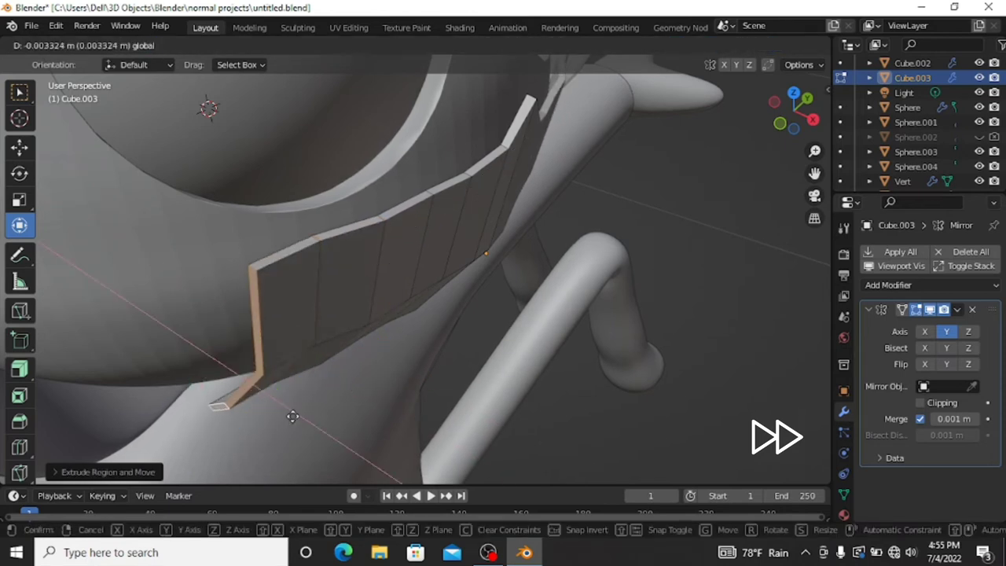
{"action": "left_click", "coordinate": [346, 404]}
{"action": "left_click", "coordinate": [309, 399]}
{"action": "mouse_move", "coordinate": [310, 398]}
{"action": "middle_mouse_down"}
{"action": "mouse_move", "coordinate": [279, 396]}
{"action": "mouse_move", "coordinate": [427, 307]}
{"action": "mouse_move", "coordinate": [461, 231]}
{"action": "mouse_move", "coordinate": [578, 218]}
{"action": "mouse_move", "coordinate": [612, 225]}
{"action": "mouse_move", "coordinate": [550, 235]}
{"action": "mouse_move", "coordinate": [454, 340]}
{"action": "middle_mouse_up"}
{"action": "left_click", "coordinate": [260, 404]}
{"action": "key", "text": "e"}
{"action": "left_click", "coordinate": [612, 225]}
{"action": "key", "text": "e"}
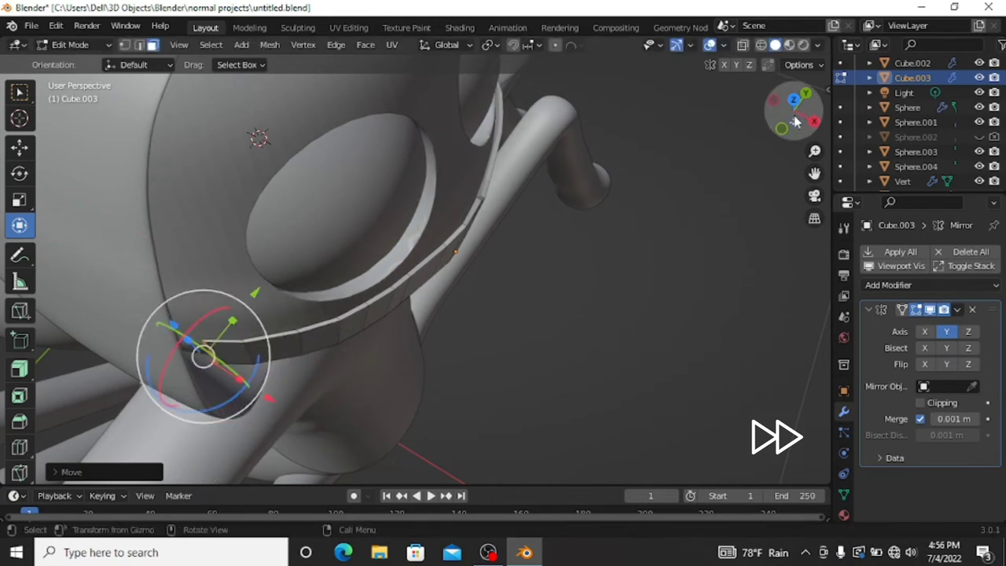
Keep extruding the mask edge around the head and scale the newest edge.
{"action": "middle_click_drag", "start_coordinate": [284, 420], "coordinate": [249, 253]}
{"action": "middle_click_drag", "start_coordinate": [685, 149], "coordinate": [443, 331]}
{"action": "key", "text": "e"}
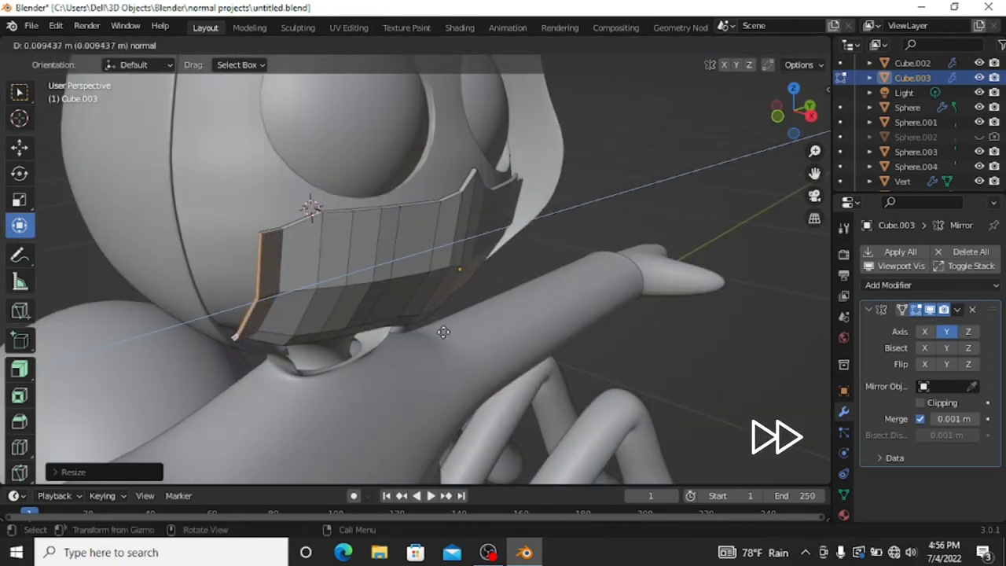
{"action": "middle_click_drag", "start_coordinate": [250, 316], "coordinate": [241, 353]}
{"action": "key", "text": "e"}
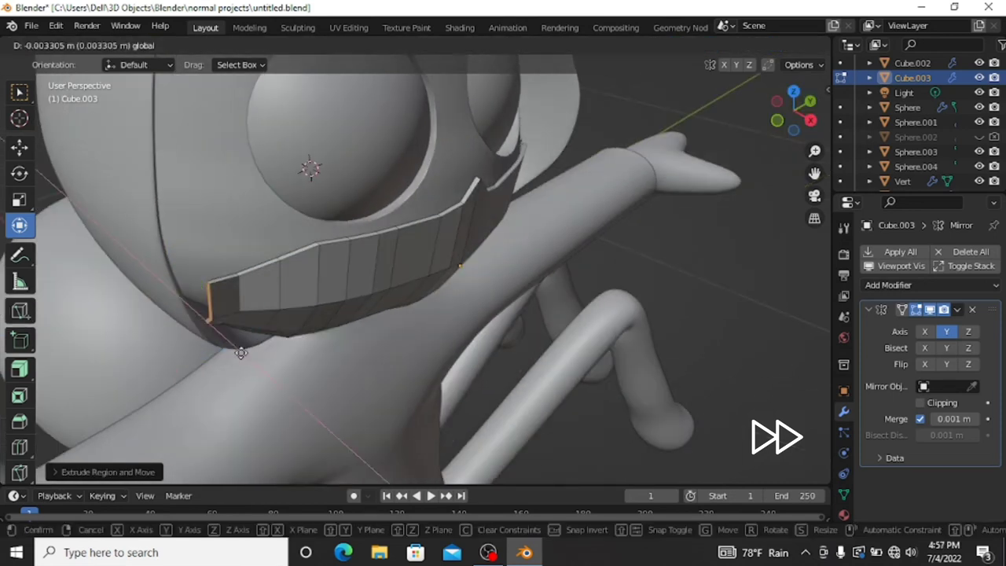
{"action": "middle_click_drag", "start_coordinate": [742, 112], "coordinate": [132, 283]}
{"action": "key", "text": "e"}
{"action": "left_click", "coordinate": [202, 224]}
{"action": "middle_click_drag", "start_coordinate": [202, 224], "coordinate": [247, 236]}
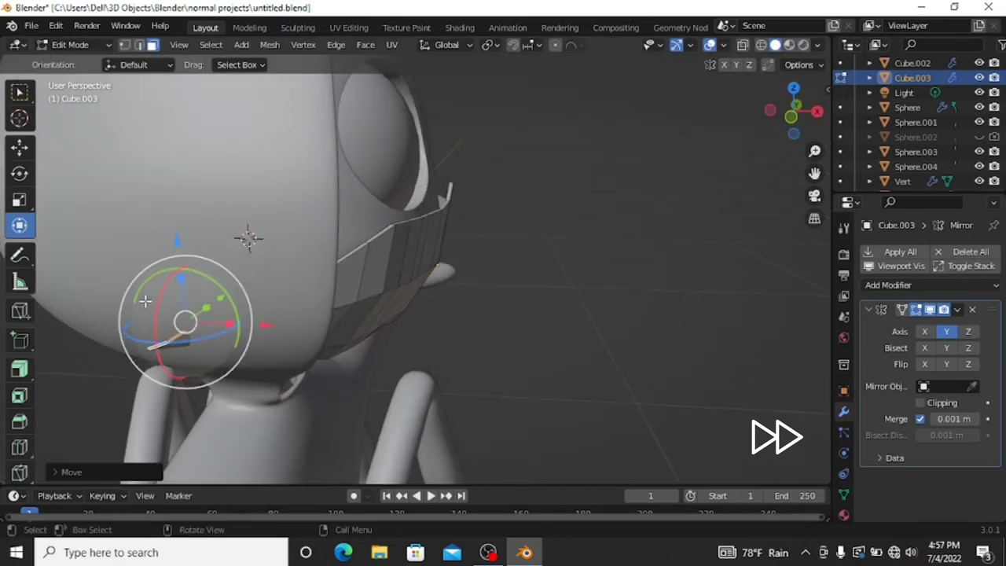
{"action": "key", "text": "s"}
{"action": "left_click", "coordinate": [158, 296]}
Extrude the mask edge once more along its normal and check the band in Object Mode.
{"action": "mouse_move", "coordinate": [224, 330]}
{"action": "middle_mouse_down"}
{"action": "mouse_move", "coordinate": [173, 221]}
{"action": "mouse_move", "coordinate": [579, 220]}
{"action": "mouse_move", "coordinate": [461, 204]}
{"action": "middle_mouse_up"}
{"action": "scroll", "coordinate": [173, 222], "scroll_direction": "up", "scroll_amount": 3}
{"action": "scroll", "coordinate": [200, 214], "scroll_direction": "up", "scroll_amount": 3}
{"action": "key", "text": "e"}
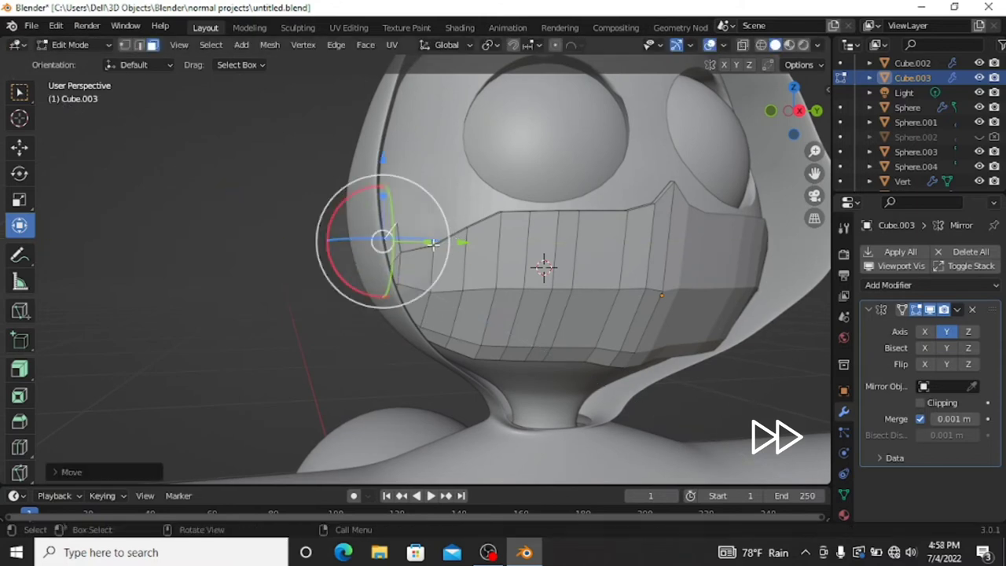
{"action": "scroll", "coordinate": [432, 244], "scroll_direction": "up", "scroll_amount": 2}
{"action": "key", "text": "Tab"}
{"action": "mouse_move", "coordinate": [469, 248]}
{"action": "middle_mouse_down"}
{"action": "mouse_move", "coordinate": [634, 191]}
{"action": "mouse_move", "coordinate": [561, 264]}
{"action": "middle_mouse_up"}
{"action": "key", "text": "Tab"}
{"action": "scroll", "coordinate": [432, 307], "scroll_direction": "up", "scroll_amount": 3}
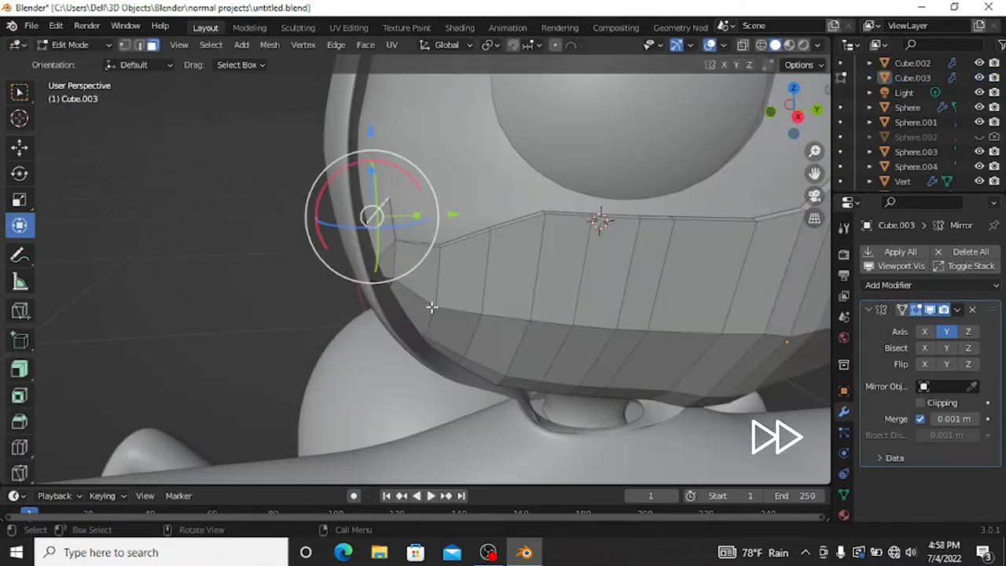
In edge select mode, select the mask's side corner edge and raise it slightly.
{"action": "key", "text": "2"}
{"action": "scroll", "coordinate": [383, 191], "scroll_direction": "up", "scroll_amount": 2}
{"action": "left_click", "coordinate": [424, 241]}
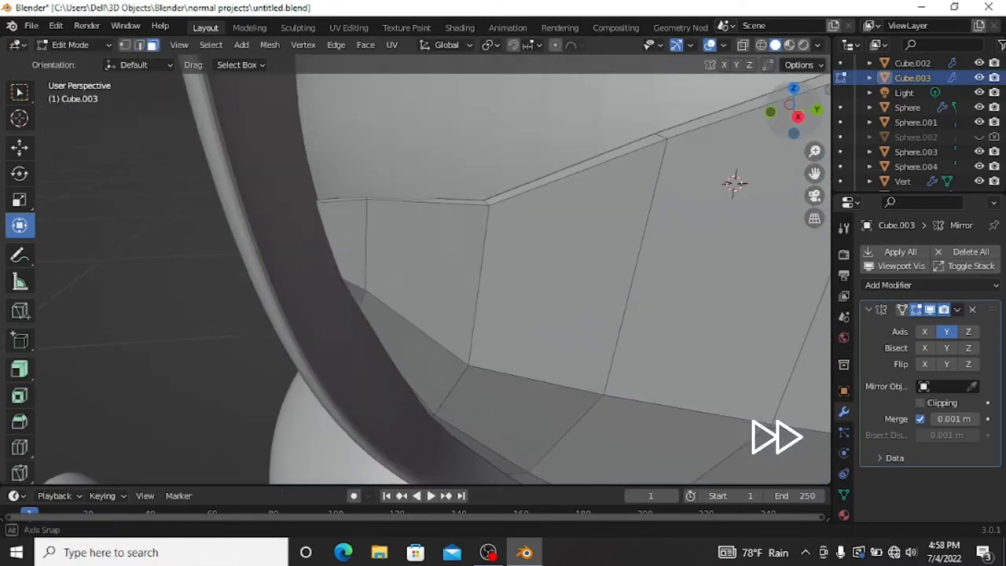
{"action": "scroll", "coordinate": [209, 274], "scroll_direction": "up", "scroll_amount": 3}
{"action": "scroll", "coordinate": [209, 274], "scroll_direction": "down", "scroll_amount": 2}
{"action": "middle_click_drag", "start_coordinate": [209, 274], "coordinate": [371, 216]}
{"action": "left_click_drag", "start_coordinate": [371, 216], "coordinate": [444, 189]}
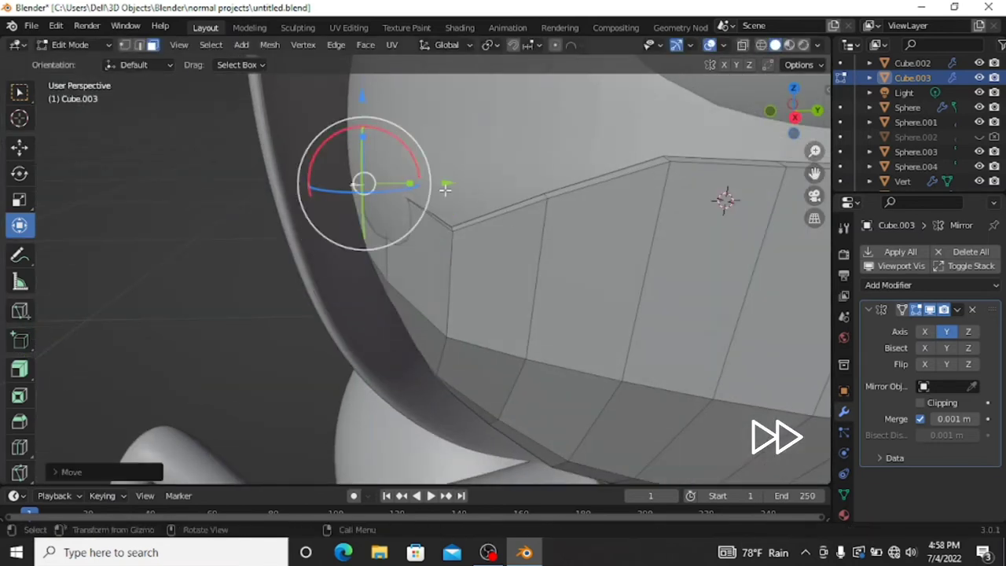
{"action": "middle_click_drag", "start_coordinate": [389, 181], "coordinate": [330, 224]}
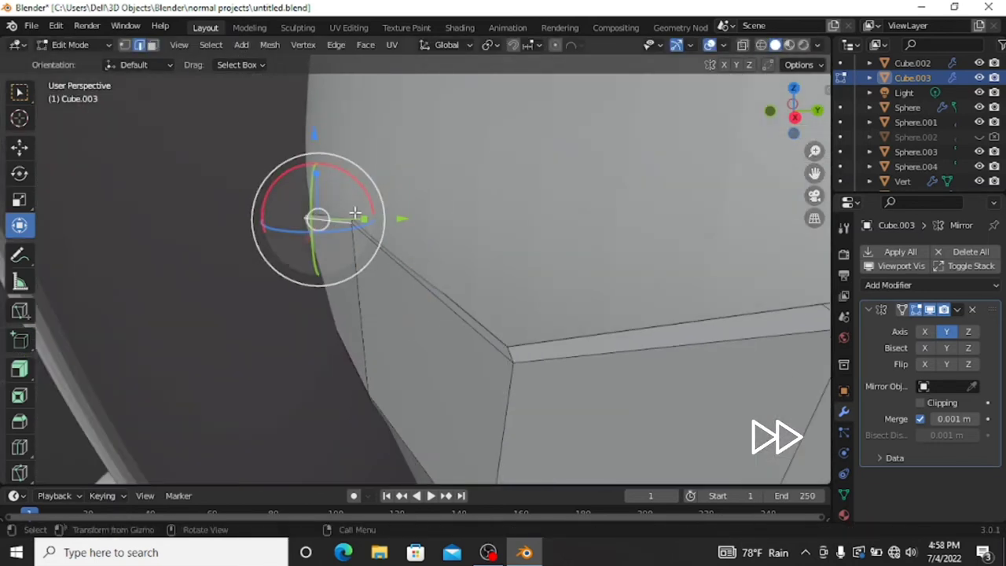
{"action": "scroll", "coordinate": [730, 241], "scroll_direction": "down", "scroll_amount": 3}
Move the mask's side corner edge into its final position.
{"action": "key", "text": "g"}
{"action": "key", "text": "Escape"}
{"action": "scroll", "coordinate": [729, 241], "scroll_direction": "down", "scroll_amount": 2}
{"action": "key", "text": "g"}
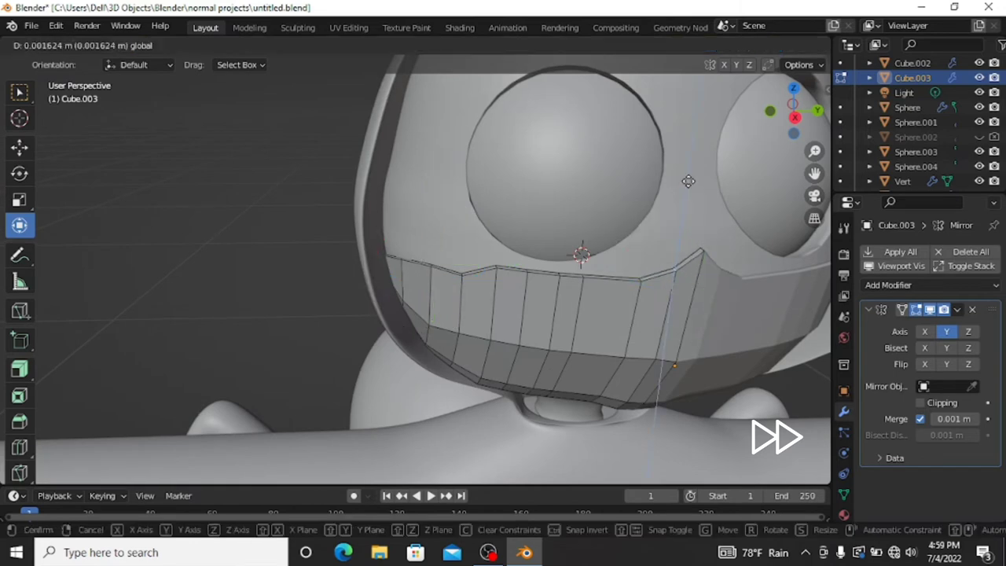
{"action": "left_click", "coordinate": [687, 181]}
{"action": "scroll", "coordinate": [688, 181], "scroll_direction": "up", "scroll_amount": 2}
{"action": "scroll", "coordinate": [628, 235], "scroll_direction": "up", "scroll_amount": 2}
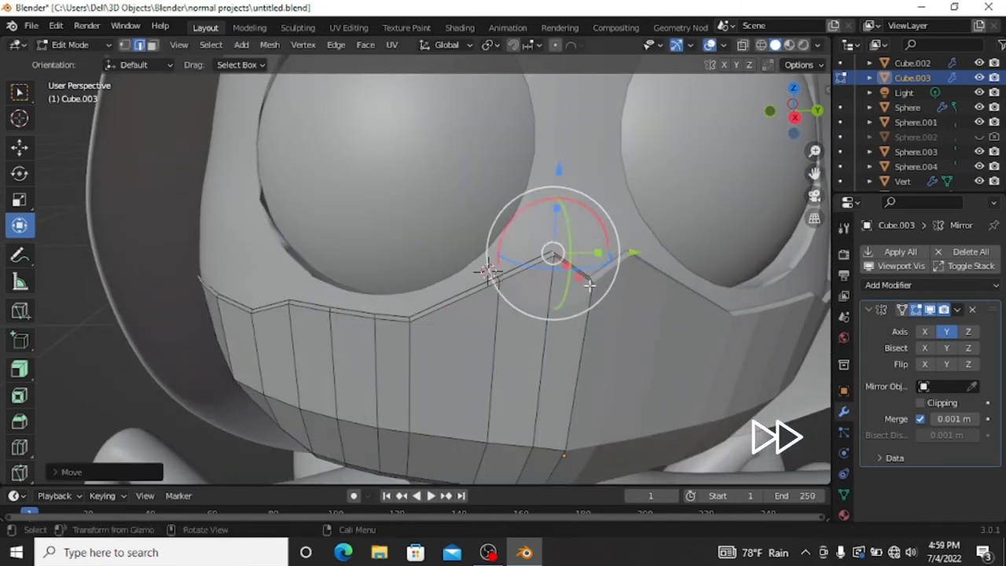
Move several top-edge mask points vertically so the edge curves under the eyes.
{"action": "key", "text": "g"}
{"action": "key", "text": "z"}
{"action": "left_click", "coordinate": [404, 311]}
{"action": "key", "text": "g"}
{"action": "key", "text": "z"}
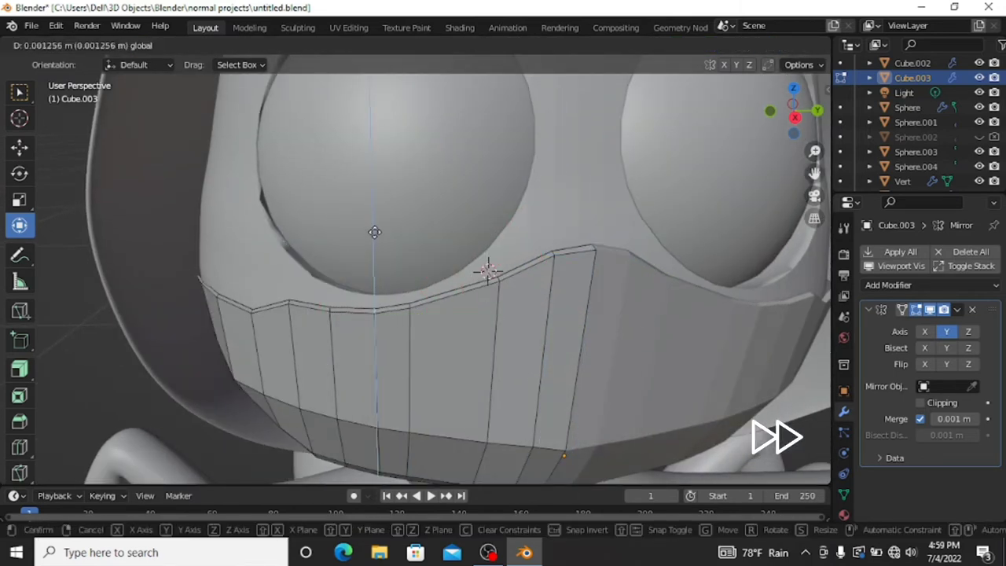
{"action": "left_click", "coordinate": [242, 221]}
{"action": "left_click", "coordinate": [328, 305]}
{"action": "key", "text": "g"}
{"action": "key", "text": "z"}
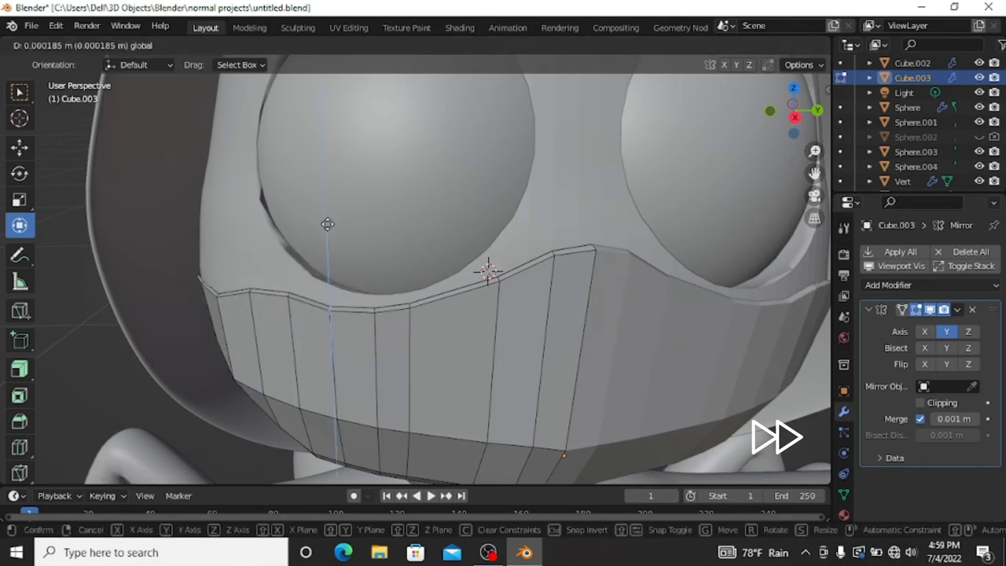
Raise the left corner of the mask's top edge and pull it up and left.
{"action": "left_click", "coordinate": [375, 311]}
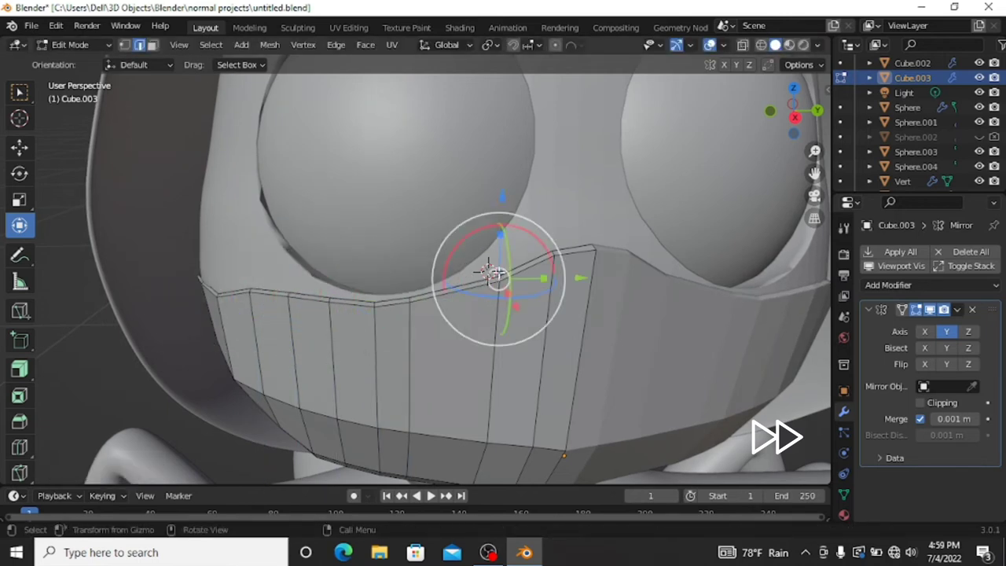
{"action": "left_click", "coordinate": [208, 283]}
{"action": "key", "text": "g"}
{"action": "key", "text": "z"}
{"action": "left_click", "coordinate": [302, 269]}
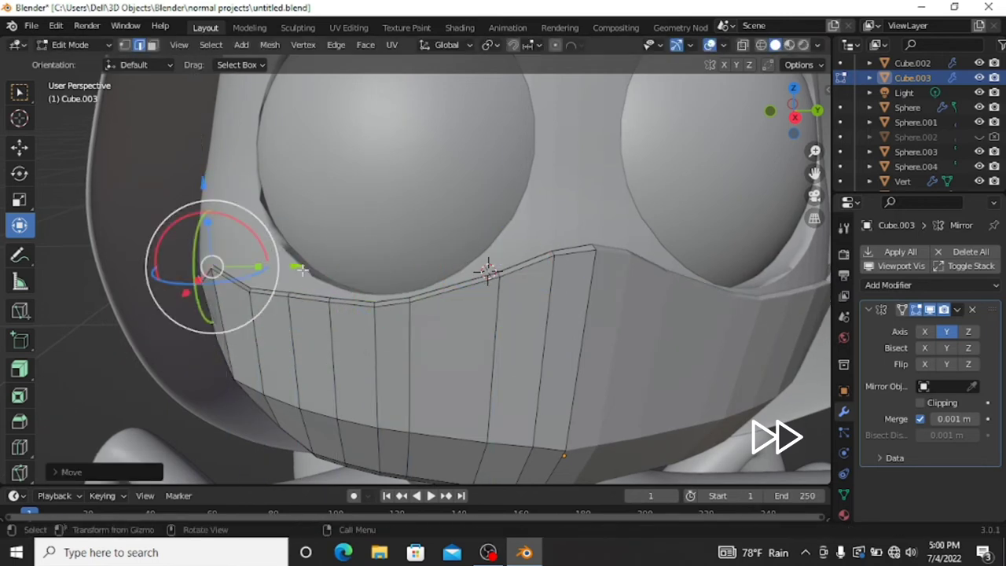
{"action": "left_click_drag", "start_coordinate": [248, 289], "coordinate": [269, 289]}
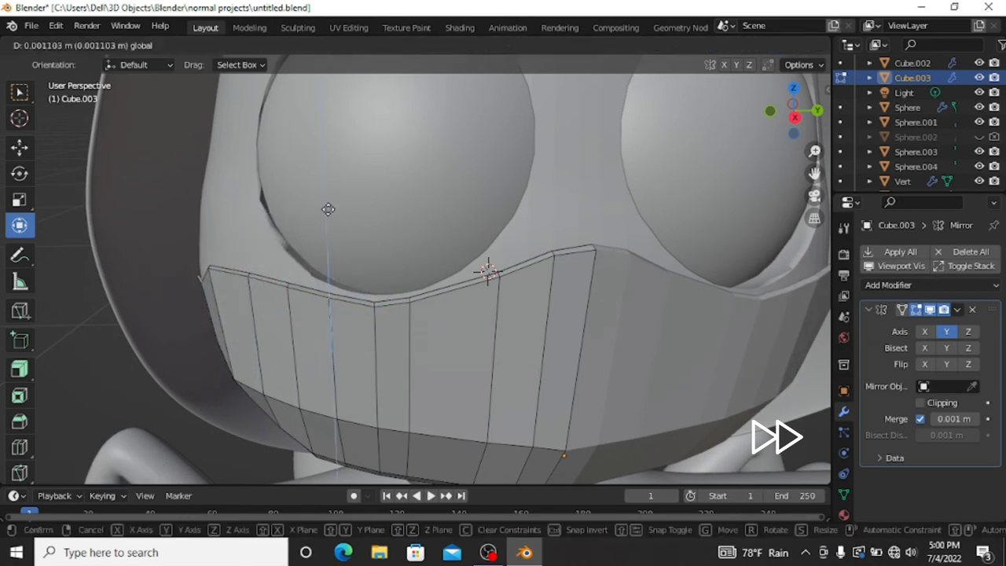
{"action": "left_click", "coordinate": [328, 209]}
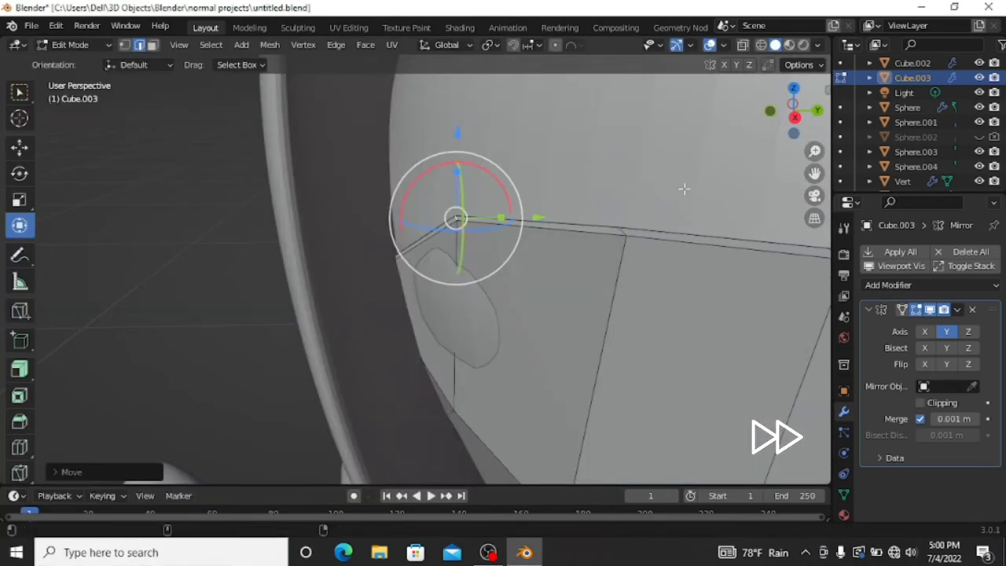
Slide the mask corner point along Y, then check the mask from top and angled views.
{"action": "middle_click_drag", "start_coordinate": [467, 197], "coordinate": [730, 117]}
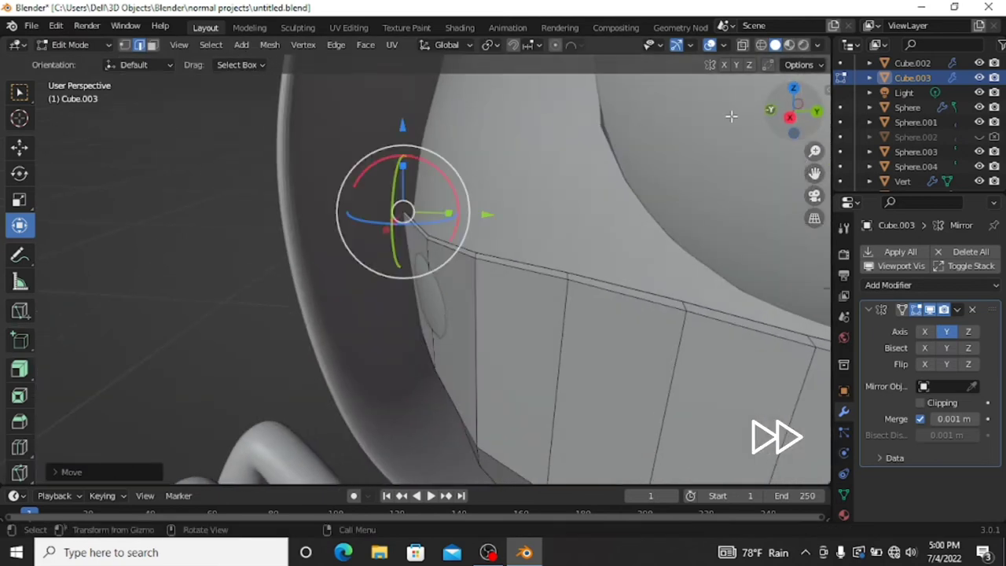
{"action": "left_click_drag", "start_coordinate": [487, 213], "coordinate": [534, 246]}
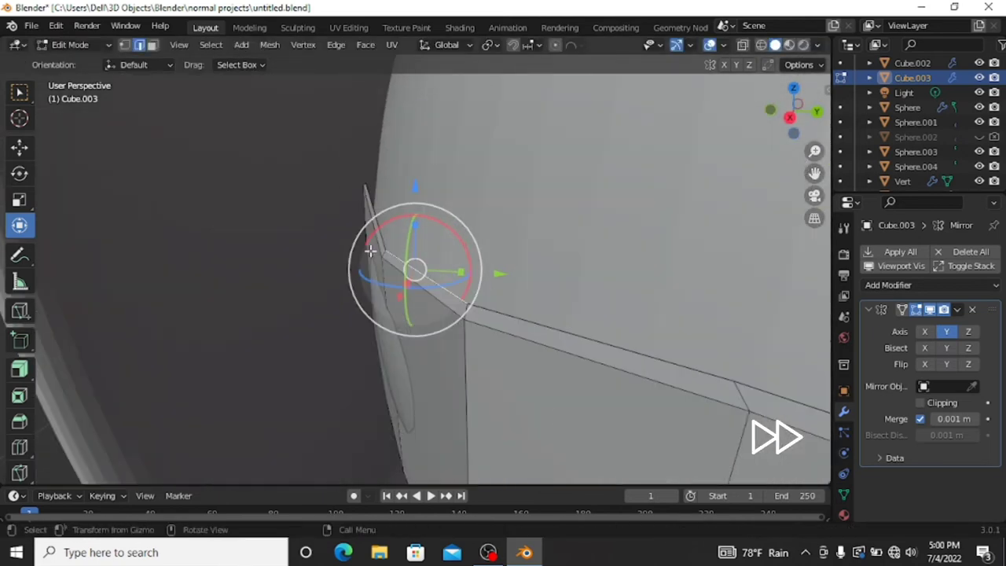
{"action": "scroll", "coordinate": [680, 291], "scroll_direction": "down", "scroll_amount": 5}
{"action": "mouse_move", "coordinate": [411, 265]}
{"action": "middle_mouse_down"}
{"action": "mouse_move", "coordinate": [560, 301]}
{"action": "mouse_move", "coordinate": [473, 305]}
{"action": "mouse_move", "coordinate": [707, 196]}
{"action": "middle_mouse_up"}
{"action": "left_click", "coordinate": [794, 110]}
{"action": "left_click_drag", "start_coordinate": [793, 110], "coordinate": [774, 134]}
{"action": "left_click", "coordinate": [794, 106]}
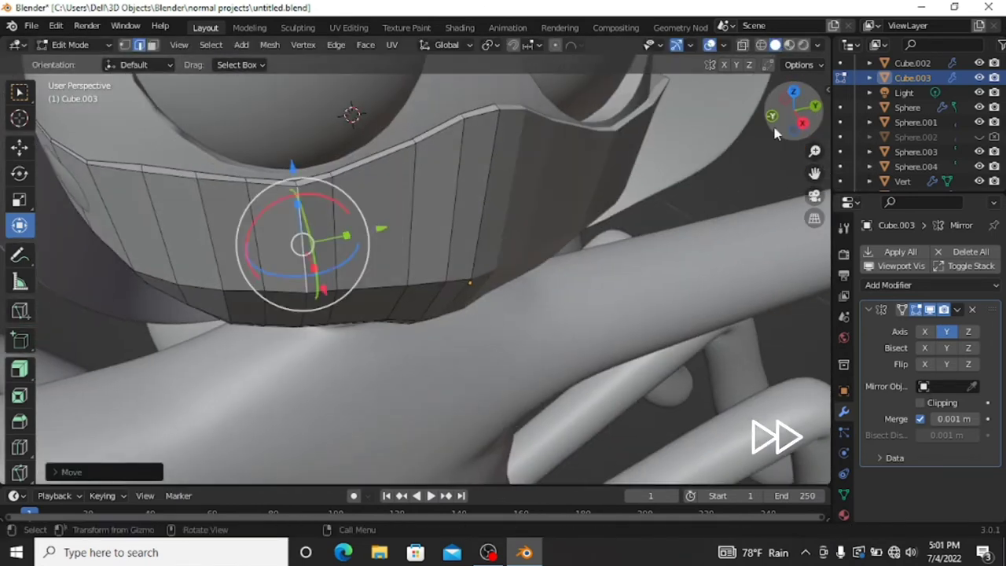
{"action": "left_click", "coordinate": [795, 94]}
{"action": "middle_click_drag", "start_coordinate": [417, 333], "coordinate": [388, 189]}
{"action": "key", "text": "KP_7"}
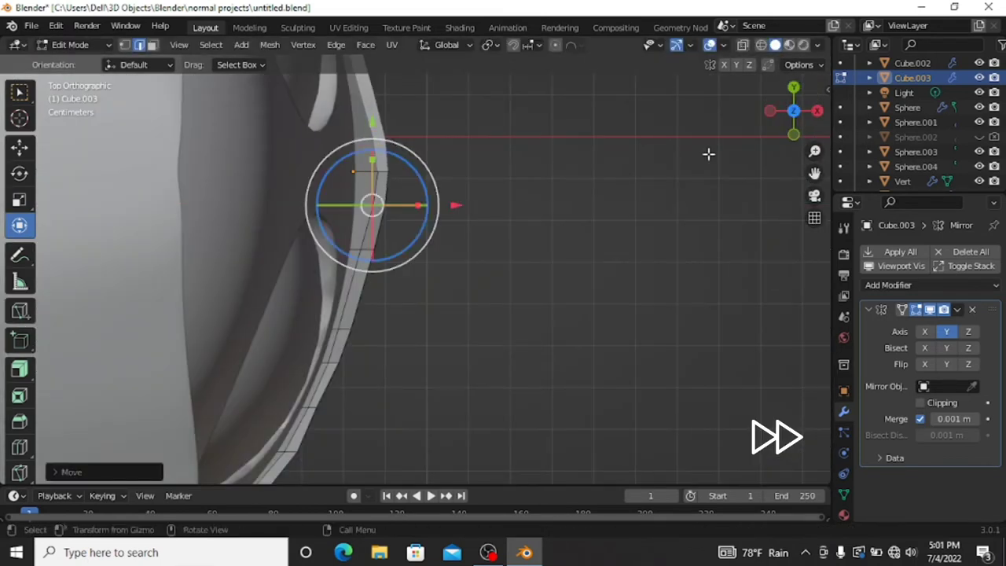
{"action": "middle_click_drag", "start_coordinate": [388, 413], "coordinate": [230, 80]}
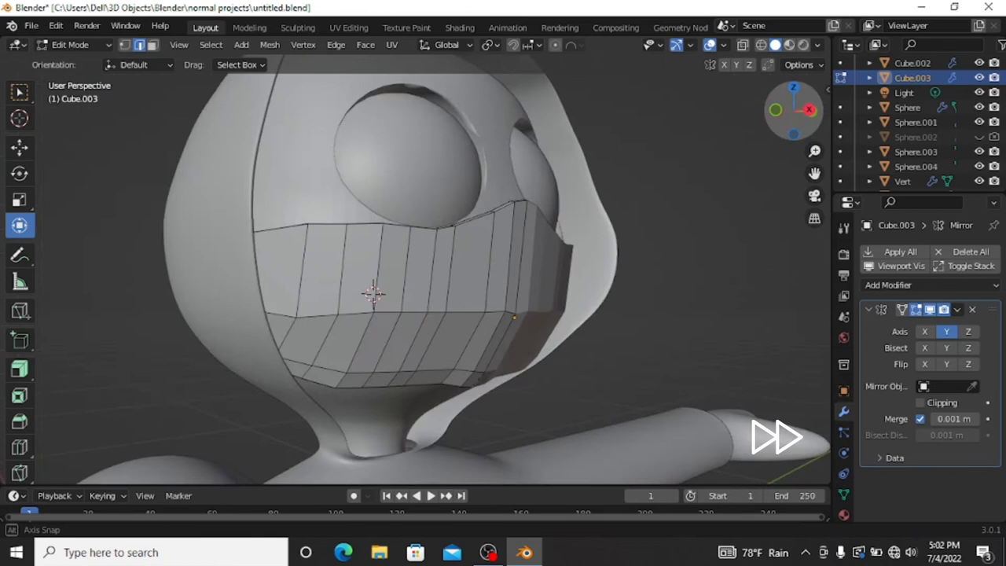
Box-select all mask faces in side view and push them out along their normals.
{"action": "key", "text": "KP_3"}
{"action": "left_click_drag", "start_coordinate": [153, 214], "coordinate": [665, 402]}
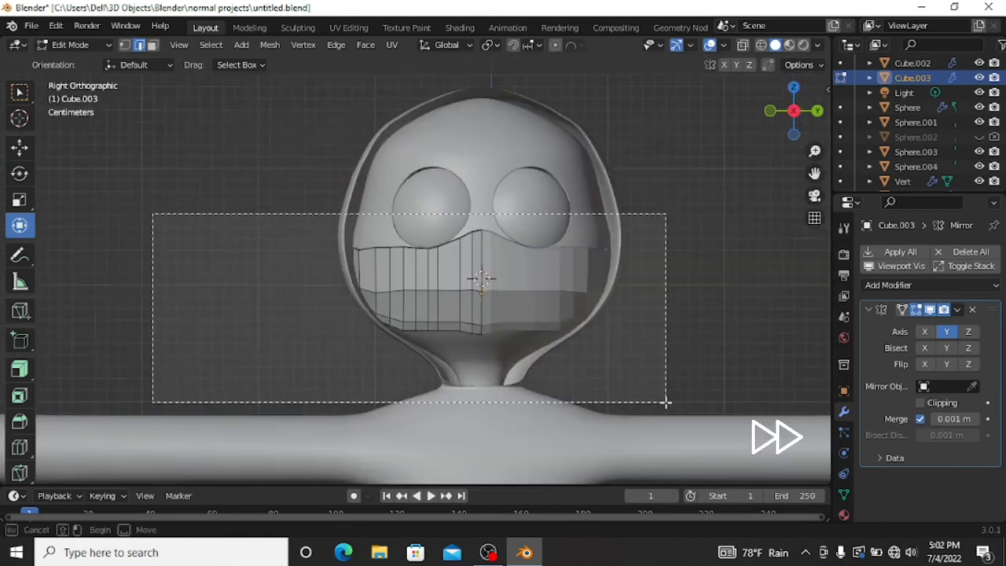
{"action": "middle_click_drag", "start_coordinate": [666, 402], "coordinate": [72, 488]}
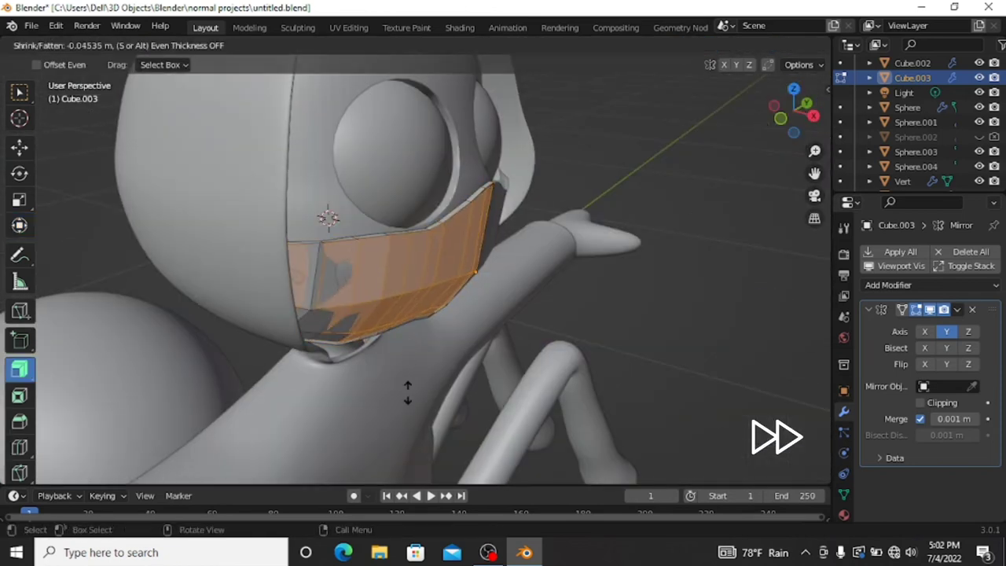
{"action": "middle_click_drag", "start_coordinate": [391, 334], "coordinate": [433, 431]}
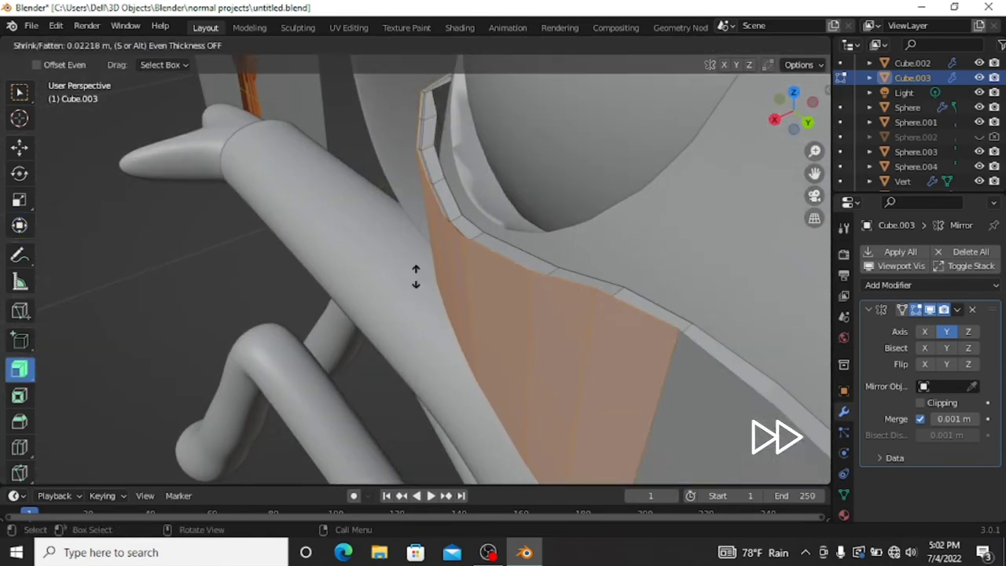
{"action": "left_click", "coordinate": [416, 275]}
{"action": "middle_click_drag", "start_coordinate": [416, 275], "coordinate": [551, 318]}
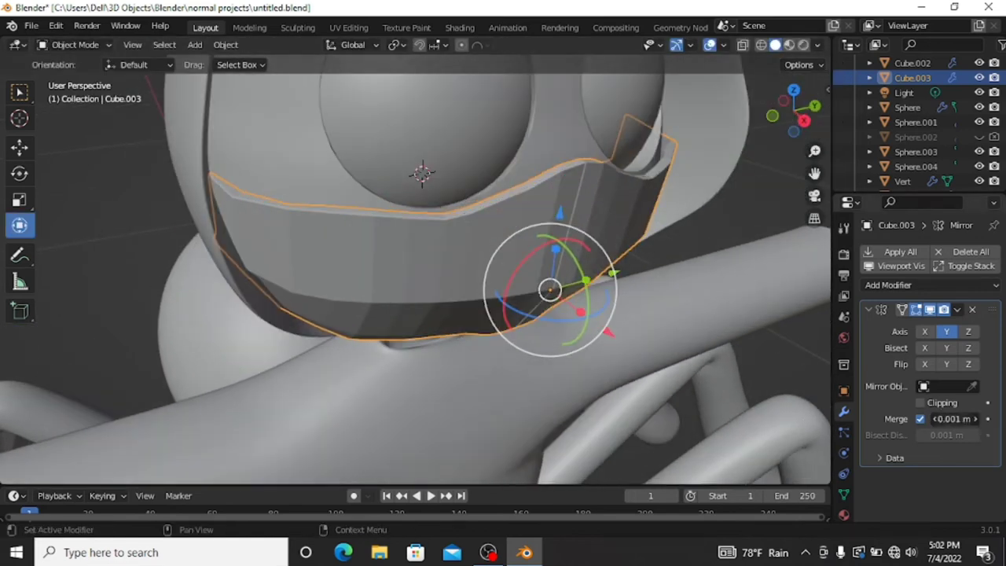
Smooth the mask with a level-2 Catmull-Clark subdivision (Ctrl+2).
{"action": "key", "text": "Tab"}
{"action": "scroll", "coordinate": [689, 196], "scroll_direction": "down", "scroll_amount": 3}
{"action": "key", "text": "Tab"}
{"action": "key", "text": "ctrl+2"}
{"action": "key", "text": "alt+a"}
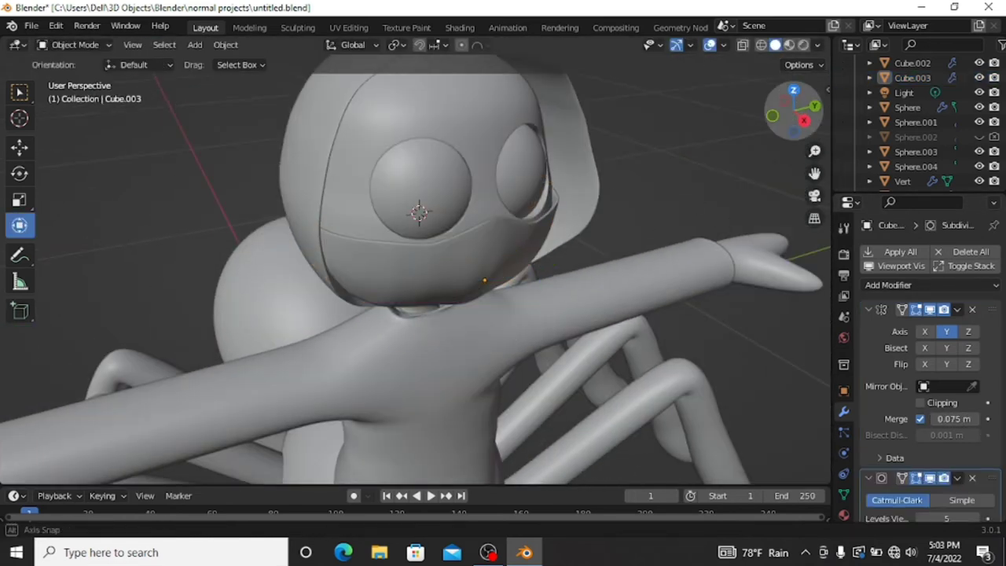
{"action": "middle_click_drag", "start_coordinate": [506, 243], "coordinate": [684, 226]}
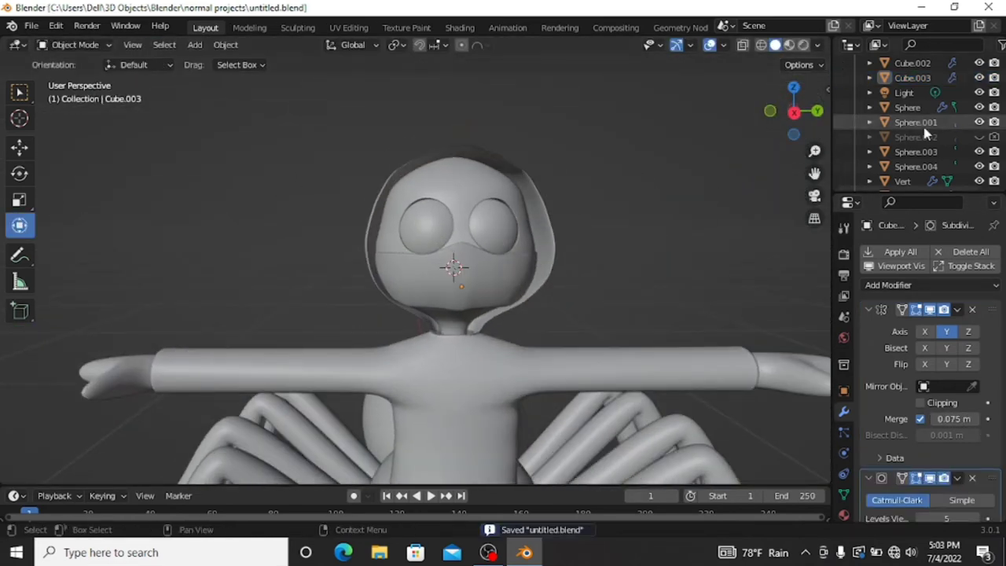
With X-ray on, raise eye spheres Sphere.002–Sphere.004 slightly, then deselect and turn X-ray off.
{"action": "left_click", "coordinate": [915, 137]}
{"action": "key", "text": "KP_Decimal"}
{"action": "key", "text": "alt+z"}
{"action": "left_click", "coordinate": [527, 133], "text": "shift"}
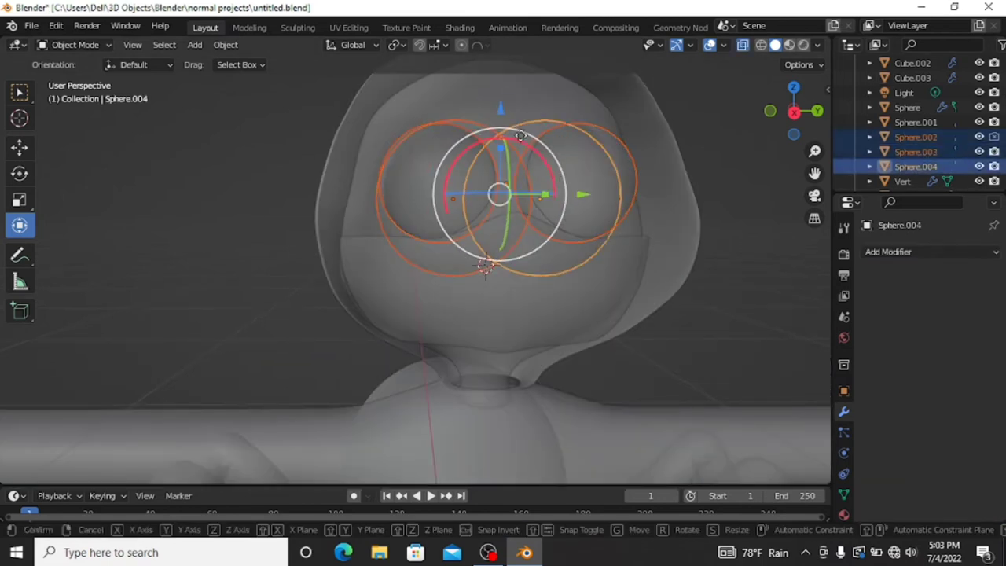
{"action": "left_click", "coordinate": [522, 135]}
{"action": "left_click", "coordinate": [726, 176]}
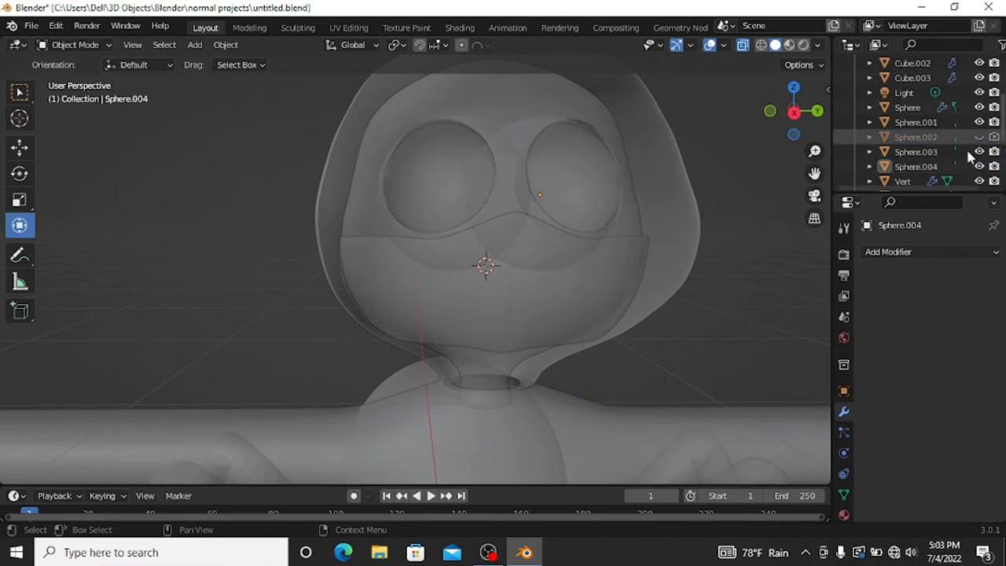
{"action": "key", "text": "alt+z"}
{"action": "key", "text": "ctrl+z"}
{"action": "key", "text": "ctrl+z"}
{"action": "scroll", "coordinate": [587, 224], "scroll_direction": "down", "scroll_amount": 2}
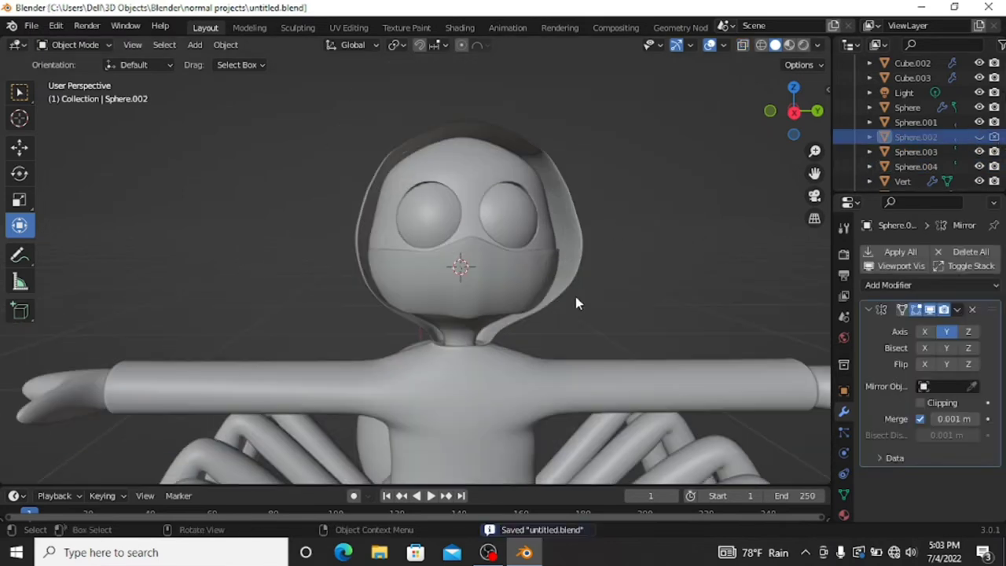
{"action": "scroll", "coordinate": [575, 296], "scroll_direction": "down", "scroll_amount": 4}
{"action": "middle_click_drag", "start_coordinate": [681, 238], "coordinate": [597, 259]}
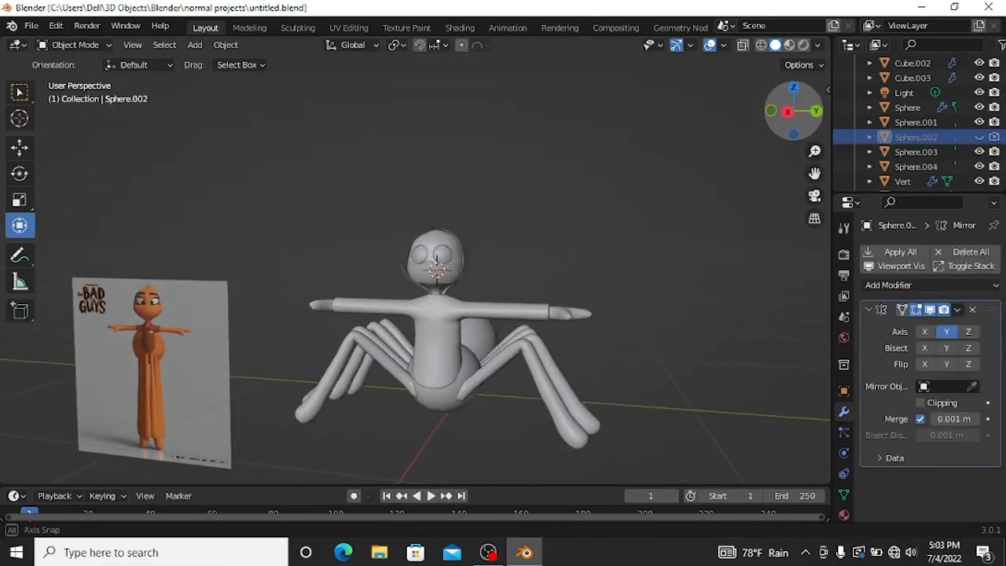
Adjust the arm-tip vertices of the Cube.002 body in side view with X-ray, and save.
{"action": "left_click", "coordinate": [592, 306]}
{"action": "key", "text": "Tab"}
{"action": "key", "text": "alt+z"}
{"action": "left_click_drag", "start_coordinate": [532, 220], "coordinate": [633, 292]}
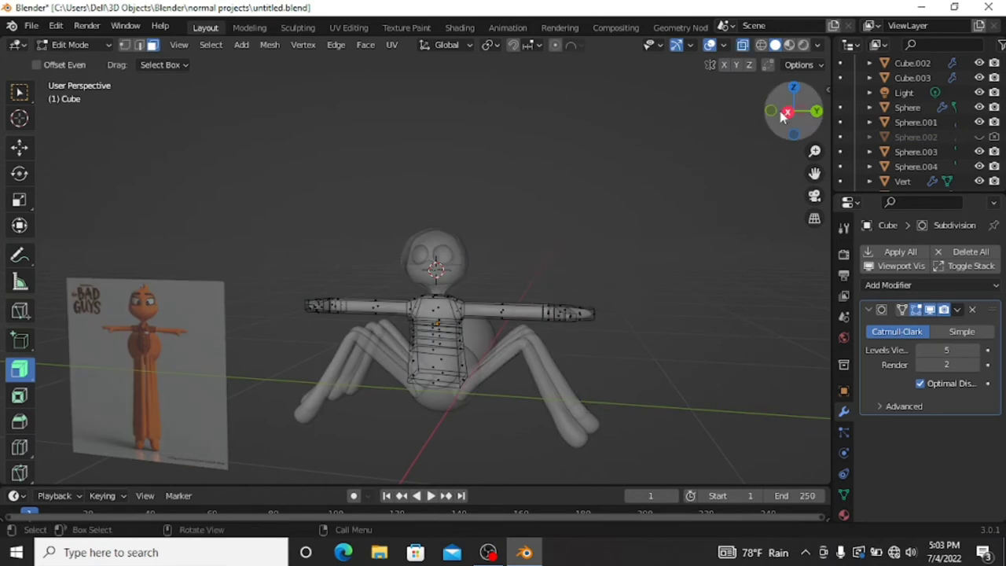
{"action": "left_click", "coordinate": [784, 114]}
{"action": "left_click_drag", "start_coordinate": [715, 280], "coordinate": [738, 420]}
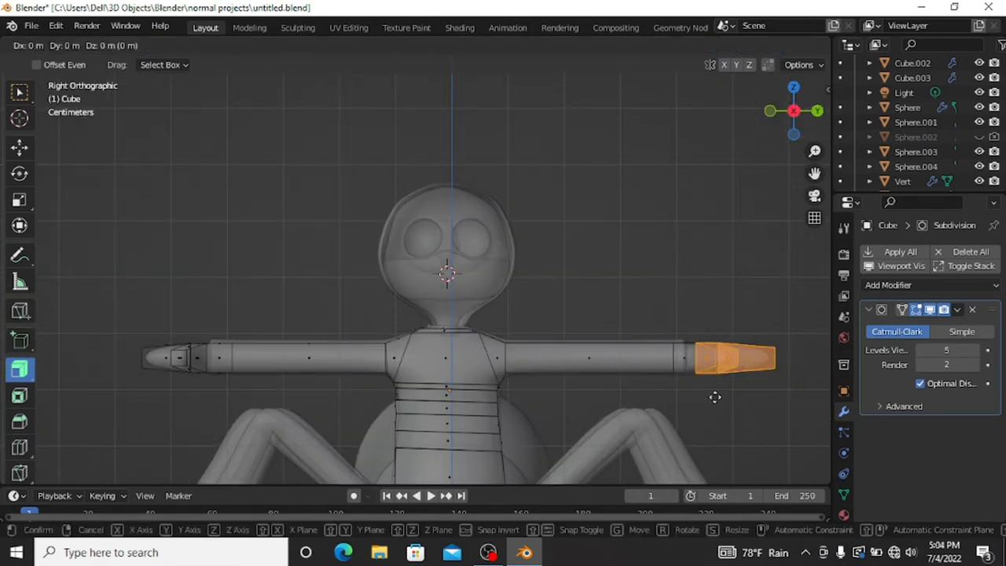
{"action": "left_click", "coordinate": [709, 397]}
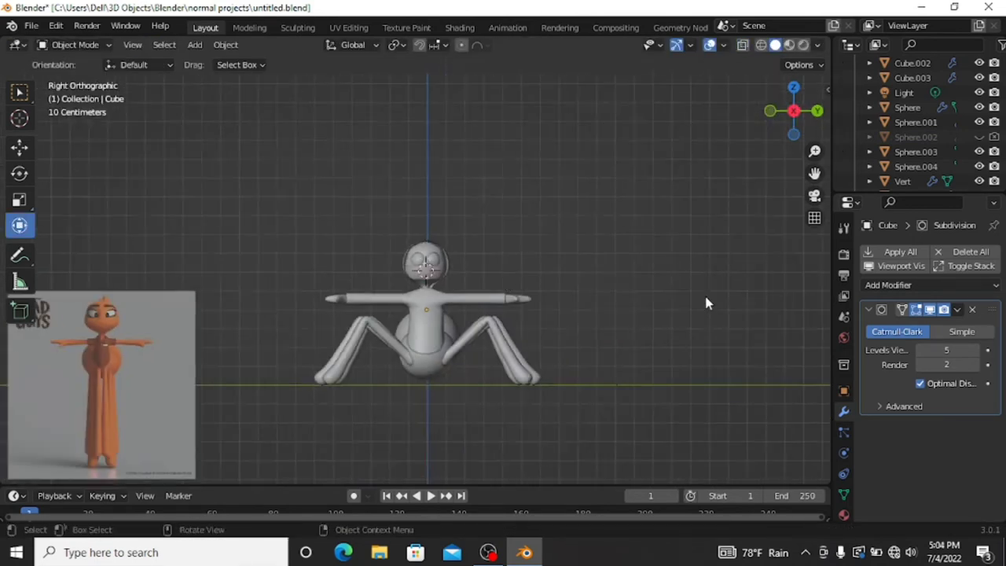
{"action": "key", "text": "ctrl+s"}
Commit a knife cut below the neck and try moving the new vertex vertically.
{"action": "scroll", "coordinate": [446, 335], "scroll_direction": "up", "scroll_amount": 2}
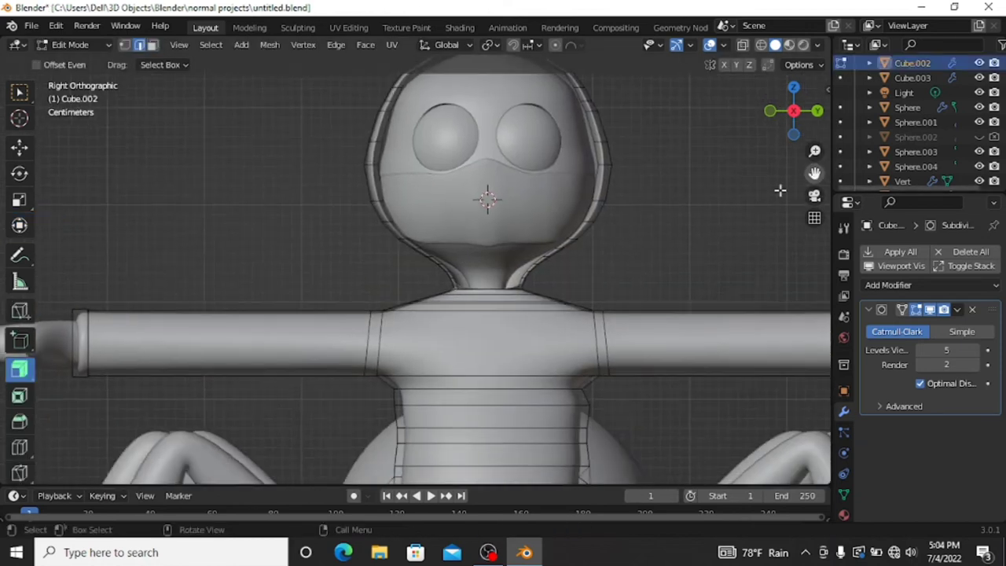
{"action": "scroll", "coordinate": [489, 197], "scroll_direction": "up", "scroll_amount": 5}
{"action": "scroll", "coordinate": [489, 197], "scroll_direction": "up", "scroll_amount": 2}
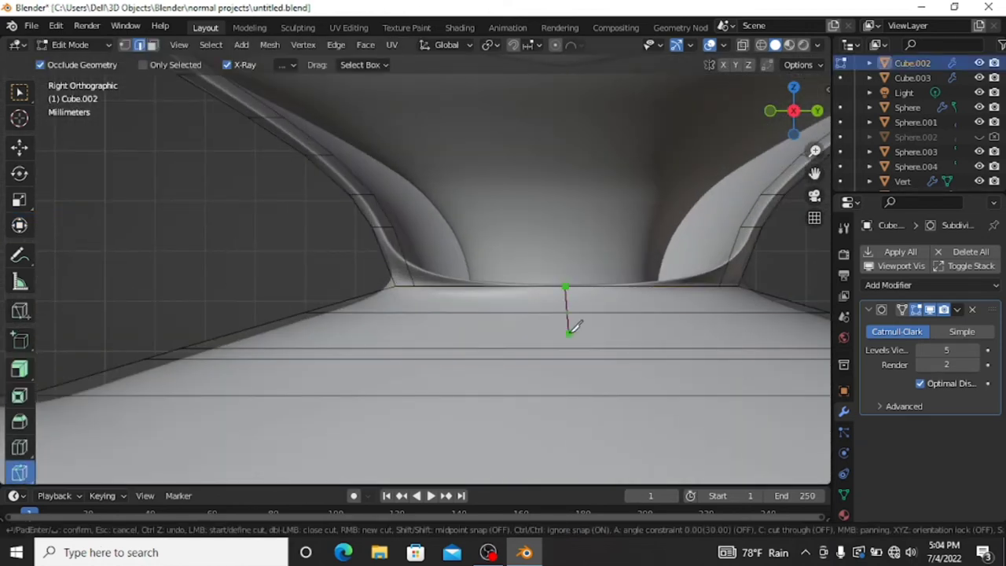
{"action": "key", "text": "Return"}
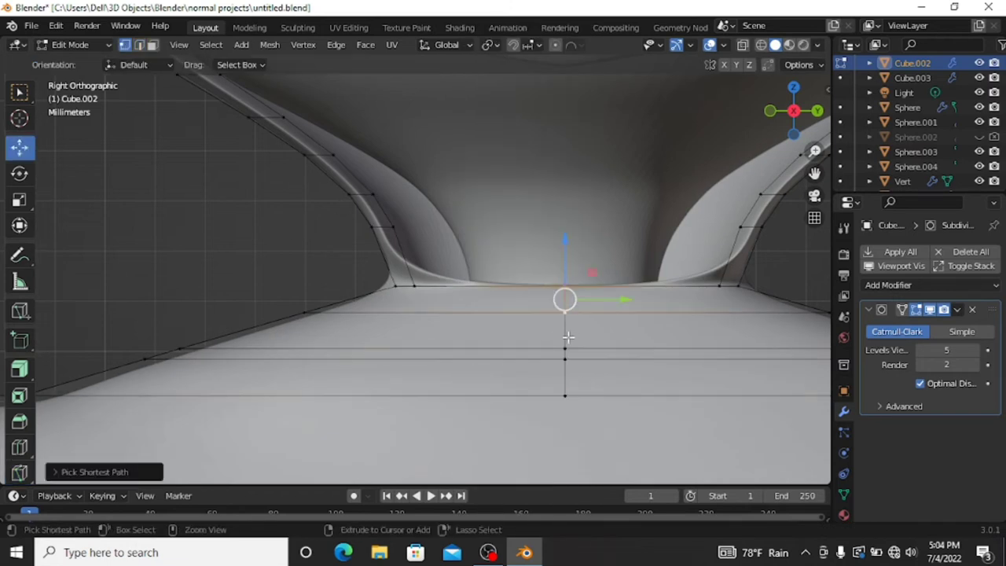
{"action": "key", "text": "g"}
{"action": "key", "text": "z"}
{"action": "key", "text": "Escape"}
{"action": "key", "text": "g"}
{"action": "key", "text": "z"}
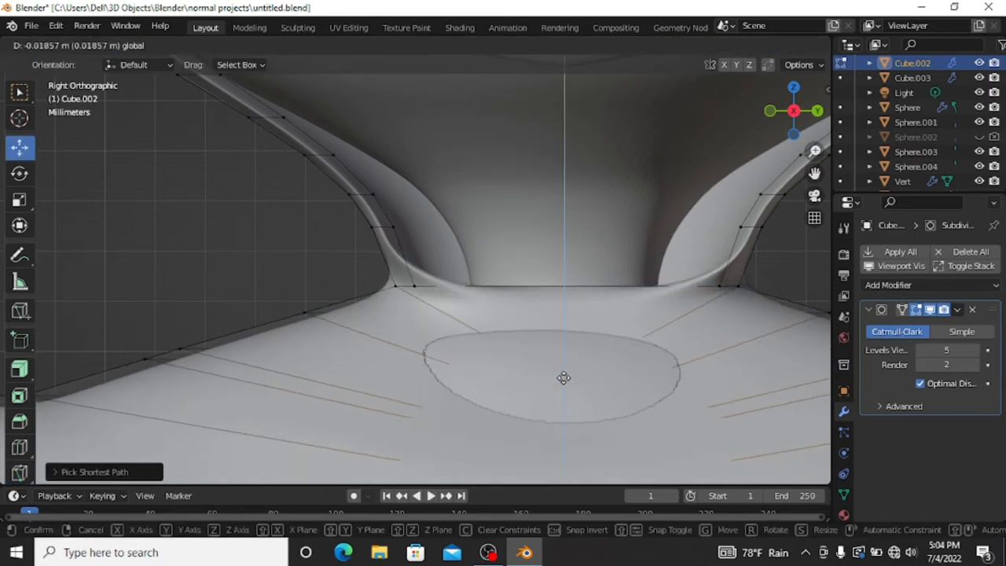
{"action": "key", "text": "Escape"}
Try scaling and beveling the new vertex, cancel, leave Edit Mode and save untitled.blend.
{"action": "key", "text": "s"}
{"action": "left_click", "coordinate": [791, 319]}
{"action": "right_click", "coordinate": [638, 291]}
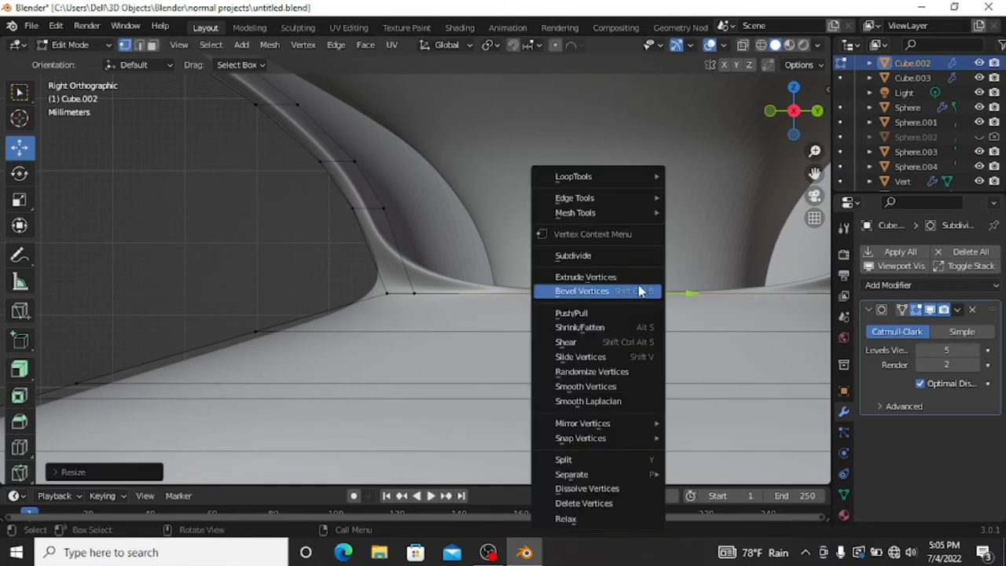
{"action": "left_click", "coordinate": [638, 291]}
{"action": "key", "text": "Escape"}
{"action": "right_click", "coordinate": [651, 292]}
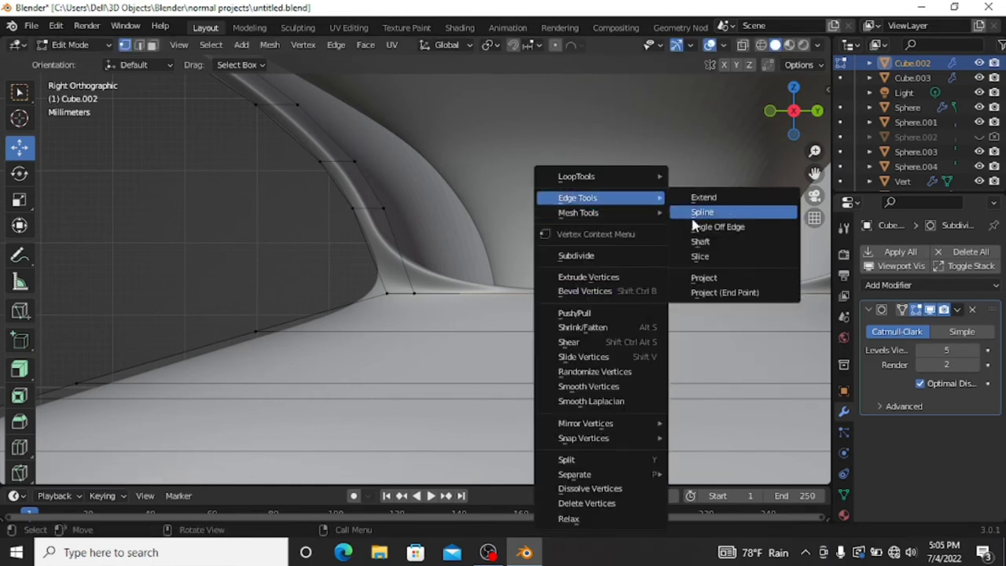
{"action": "left_click", "coordinate": [701, 212]}
{"action": "scroll", "coordinate": [668, 306], "scroll_direction": "down", "scroll_amount": 3}
{"action": "scroll", "coordinate": [652, 235], "scroll_direction": "down", "scroll_amount": 5}
{"action": "key", "text": "Tab"}
{"action": "key", "text": "ctrl+s"}
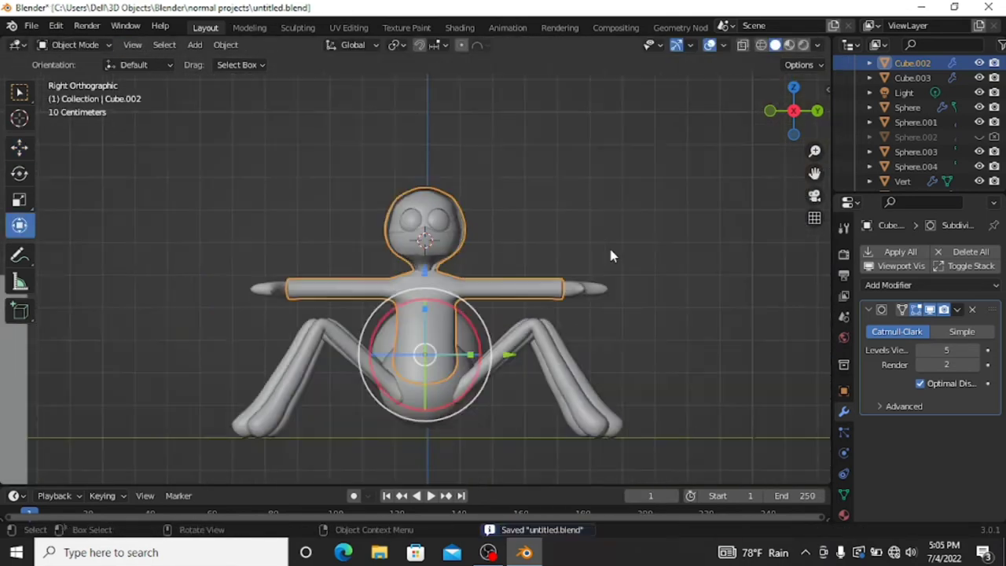
Delete the reference image plane and save the file.
{"action": "middle_click_drag", "start_coordinate": [609, 255], "coordinate": [213, 350]}
{"action": "scroll", "coordinate": [588, 260], "scroll_direction": "down", "scroll_amount": 3}
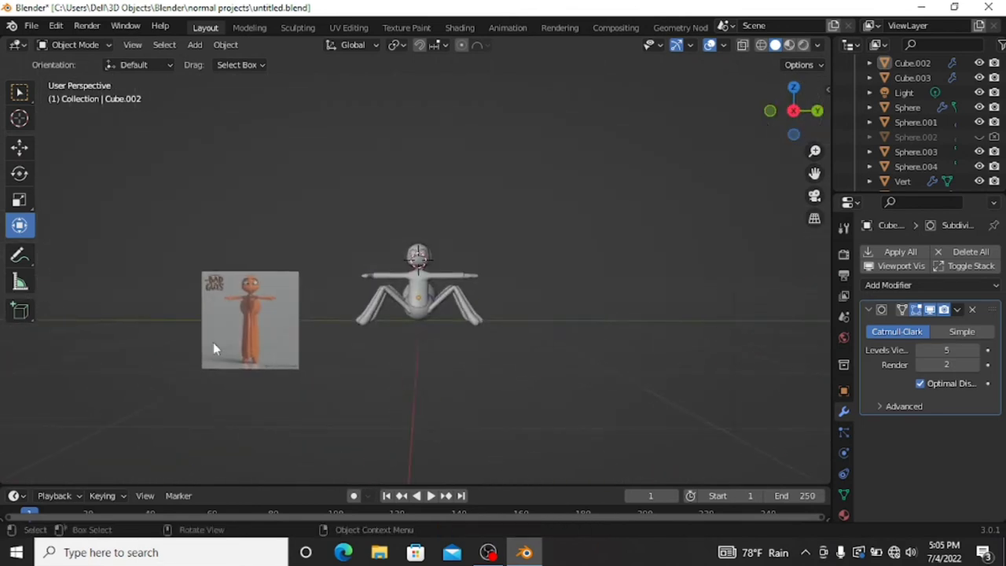
{"action": "left_click", "coordinate": [213, 350]}
{"action": "key", "text": "Delete"}
{"action": "scroll", "coordinate": [481, 320], "scroll_direction": "up", "scroll_amount": 3}
{"action": "key", "text": "ctrl+s"}
In back view, move Sphere and Sphere.001 together behind the body.
{"action": "key", "text": "ctrl+KP_1"}
{"action": "left_click", "coordinate": [609, 363]}
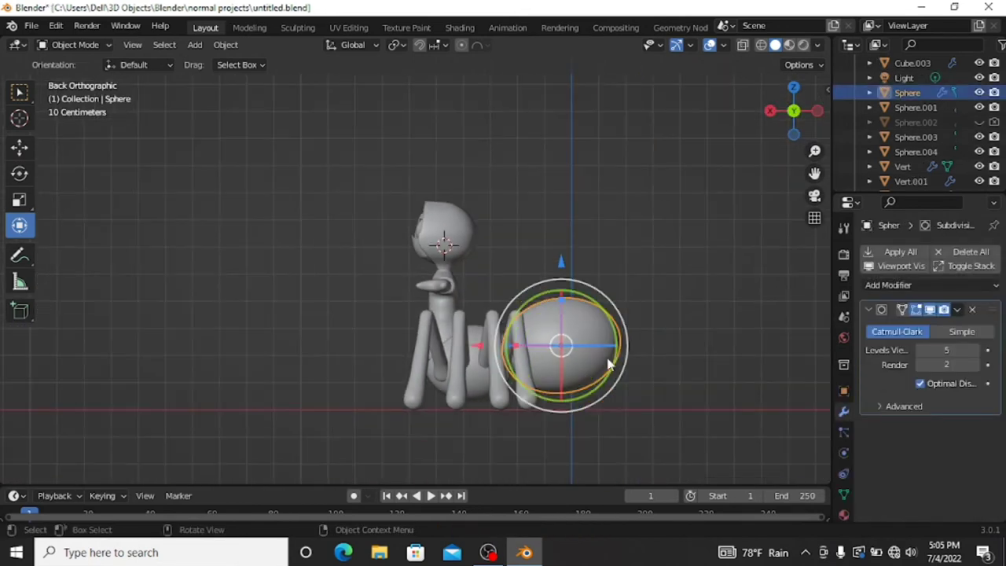
{"action": "scroll", "coordinate": [463, 339], "scroll_direction": "up", "scroll_amount": 1}
{"action": "left_click", "coordinate": [502, 389], "text": "shift"}
{"action": "key", "text": "g"}
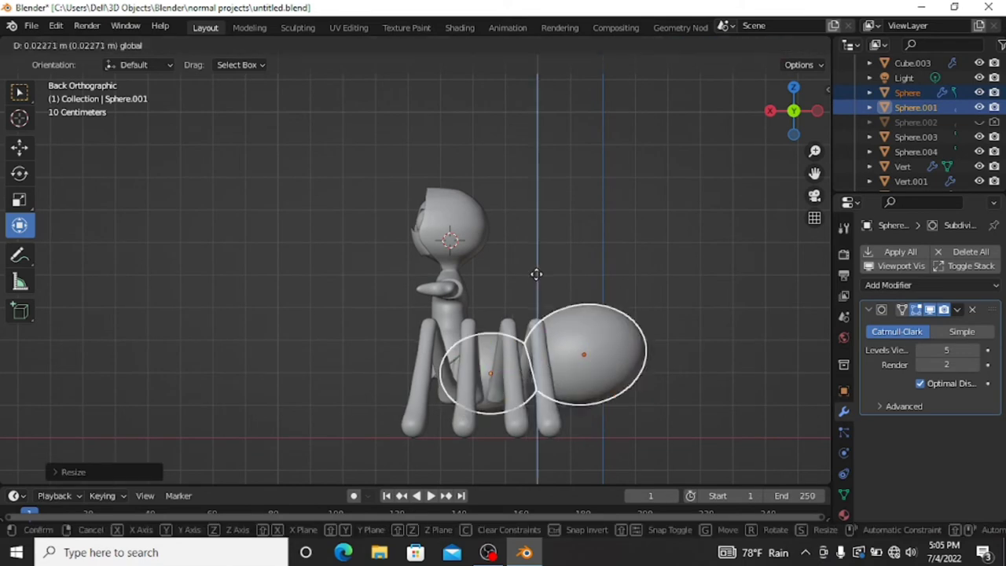
{"action": "left_click", "coordinate": [448, 361]}
Resize the smaller sphere, Sphere.001, beneath the body.
{"action": "left_click", "coordinate": [597, 389]}
{"action": "middle_click_drag", "start_coordinate": [605, 397], "coordinate": [550, 361]}
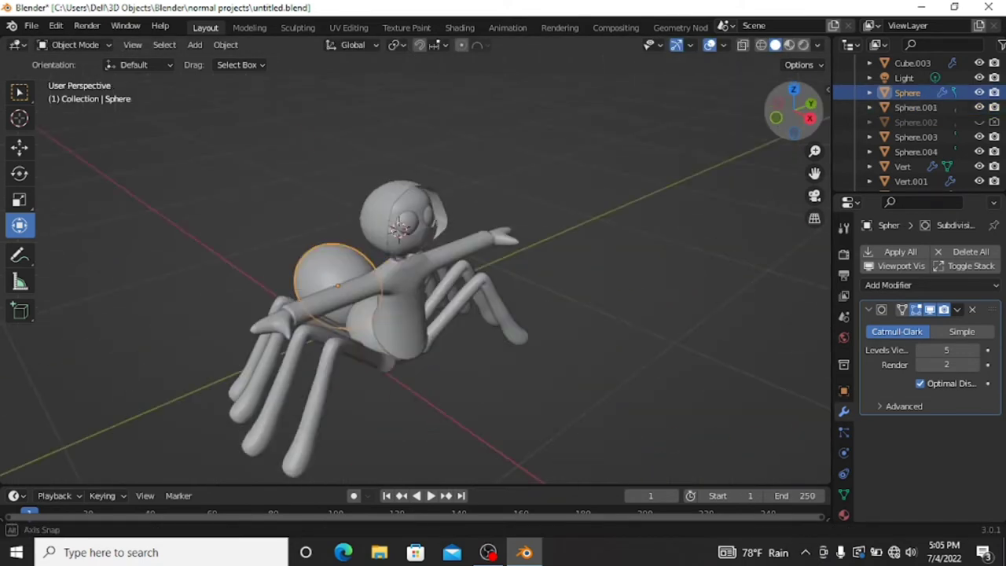
{"action": "middle_click_drag", "start_coordinate": [471, 354], "coordinate": [338, 326]}
{"action": "left_click", "coordinate": [460, 416]}
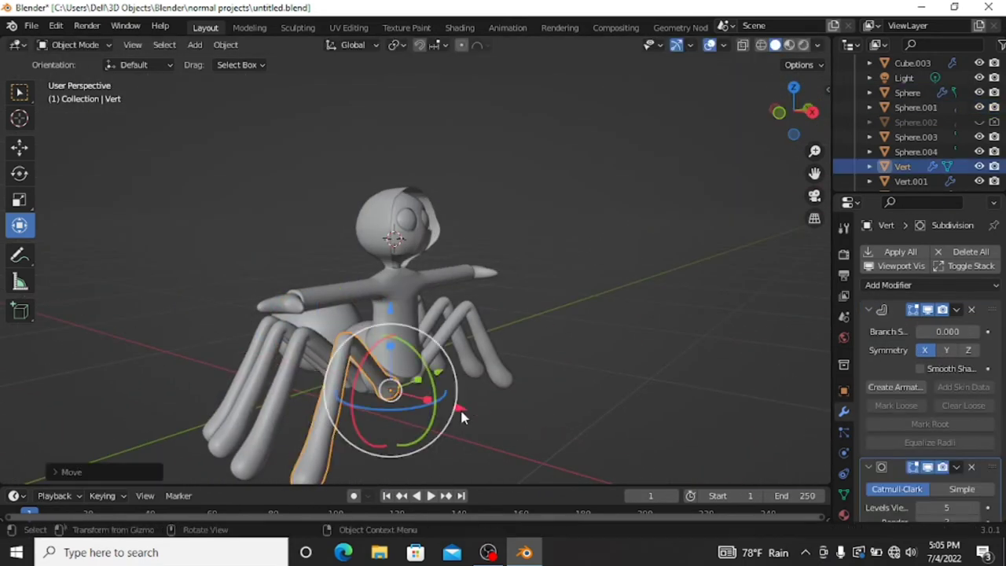
{"action": "left_click", "coordinate": [447, 385]}
{"action": "key", "text": "s"}
{"action": "scroll", "coordinate": [393, 382], "scroll_direction": "up", "scroll_amount": 2}
{"action": "left_click", "coordinate": [422, 411]}
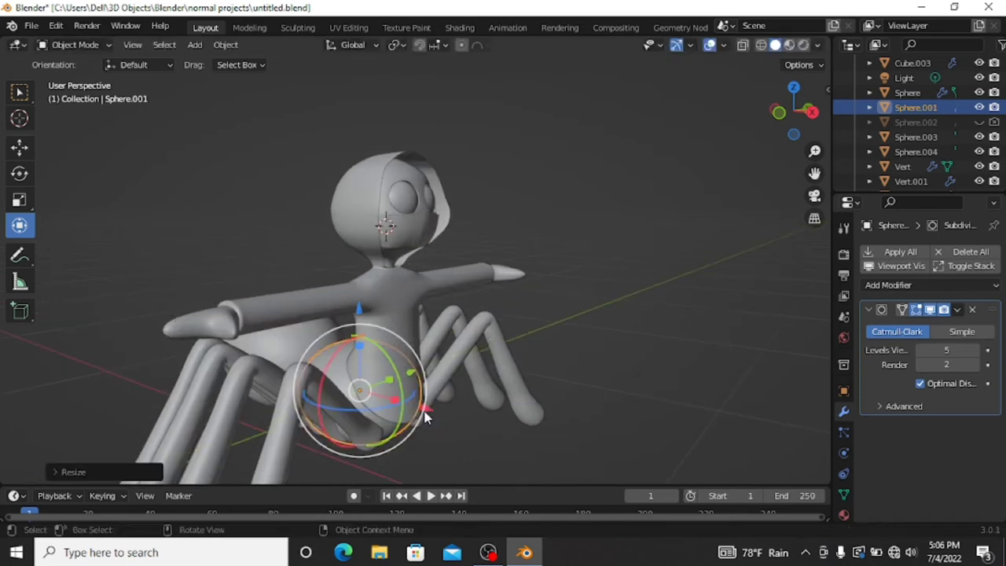
{"action": "key", "text": "g"}
{"action": "key", "text": "ctrl+z"}
In back view, rotate the abdomen sphere and shift it slightly left.
{"action": "key", "text": "ctrl+KP_1"}
{"action": "key", "text": "r"}
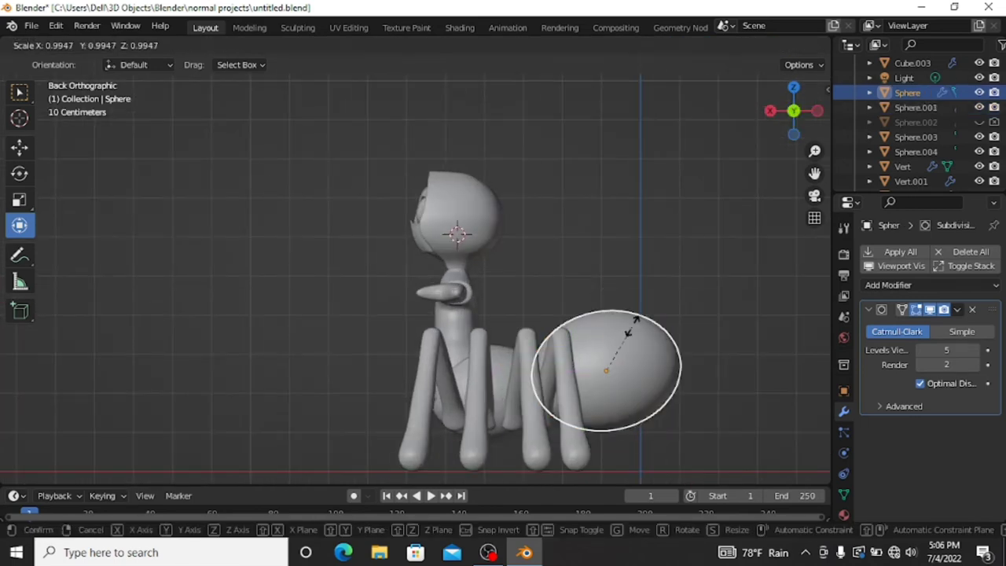
{"action": "left_click", "coordinate": [516, 383]}
{"action": "left_click_drag", "start_coordinate": [516, 382], "coordinate": [499, 383]}
{"action": "middle_click_drag", "start_coordinate": [550, 236], "coordinate": [703, 236]}
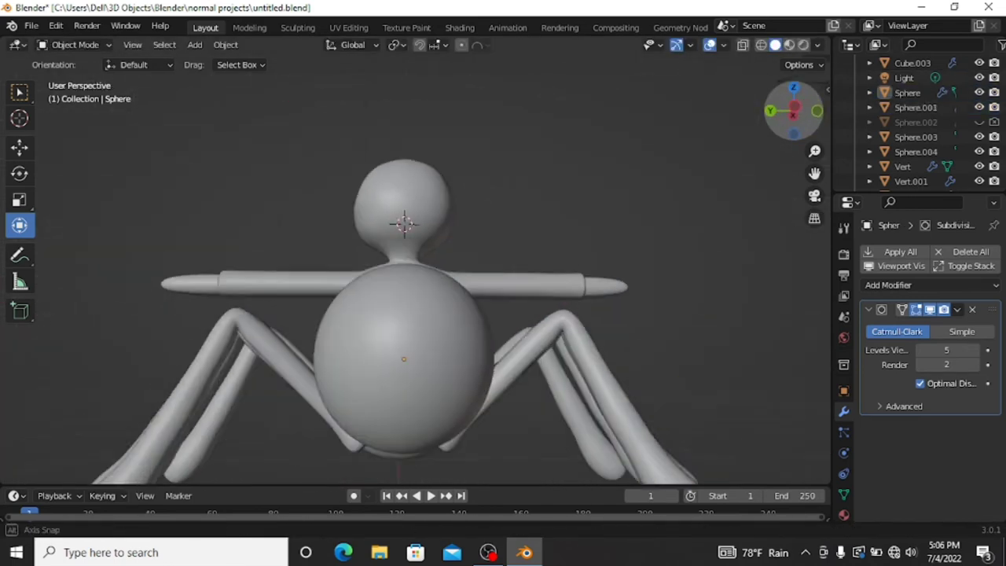
{"action": "left_click", "coordinate": [490, 395]}
{"action": "key", "text": "KP_7"}
Duplicate a leg and rotate the copy to point upper-right.
{"action": "key", "text": "shift+d"}
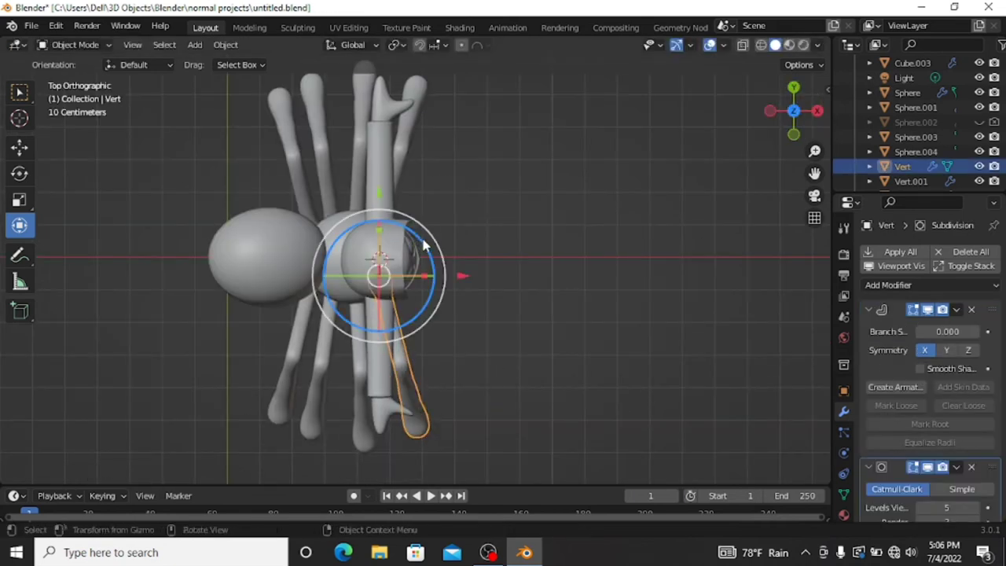
{"action": "right_click", "coordinate": [424, 235]}
{"action": "key", "text": "r"}
{"action": "left_click", "coordinate": [367, 165]}
{"action": "key", "text": "r"}
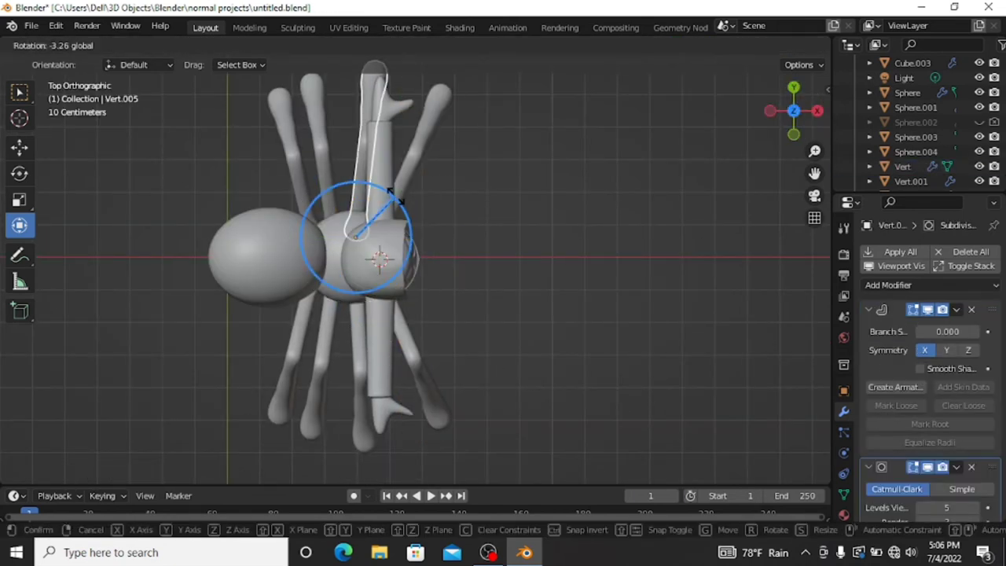
{"action": "key", "text": "Escape"}
Rotate a lower leg to point down-left, adjust an upper leg, then save.
{"action": "left_click", "coordinate": [363, 392]}
{"action": "key", "text": "r"}
{"action": "left_click", "coordinate": [385, 251]}
{"action": "key", "text": "r"}
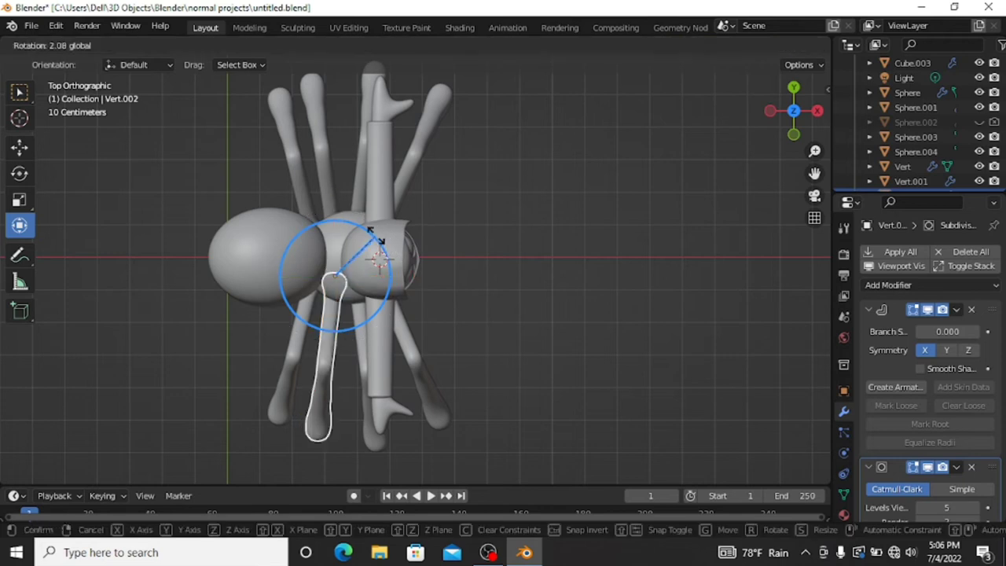
{"action": "left_click", "coordinate": [383, 255]}
{"action": "left_click", "coordinate": [328, 188]}
{"action": "key", "text": "r"}
{"action": "left_click_drag", "start_coordinate": [793, 112], "coordinate": [562, 287]}
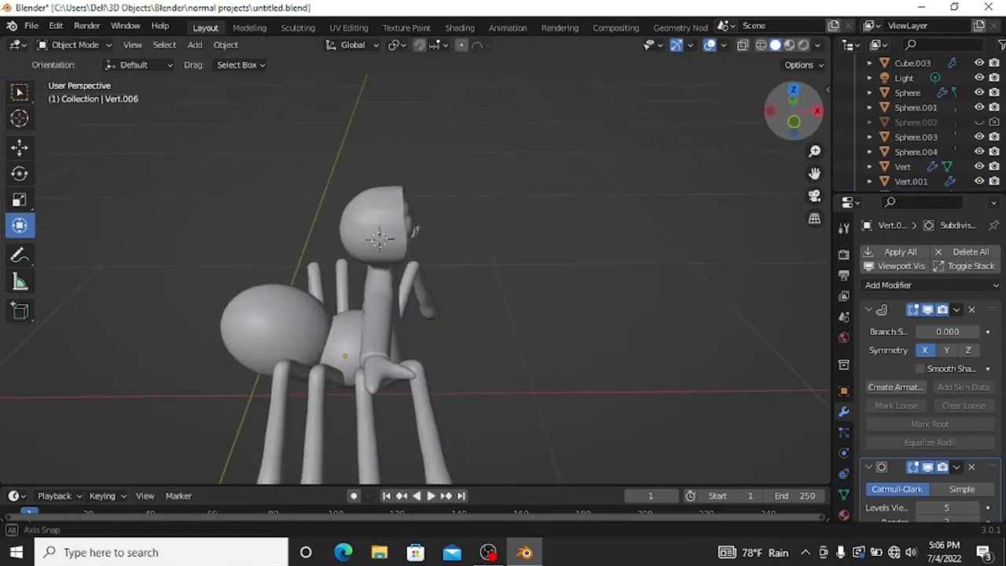
{"action": "key", "text": "ctrl+s"}
In Edit Mode, nudge the body's shoulder edge loops along X and Y, then save.
{"action": "middle_click_drag", "start_coordinate": [561, 288], "coordinate": [464, 337]}
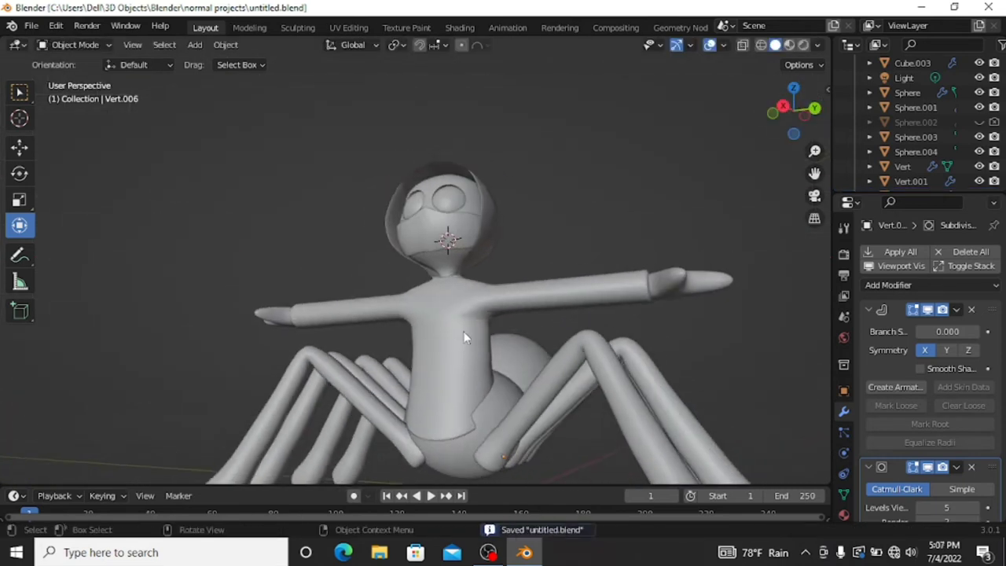
{"action": "left_click", "coordinate": [464, 336]}
{"action": "key", "text": "Tab"}
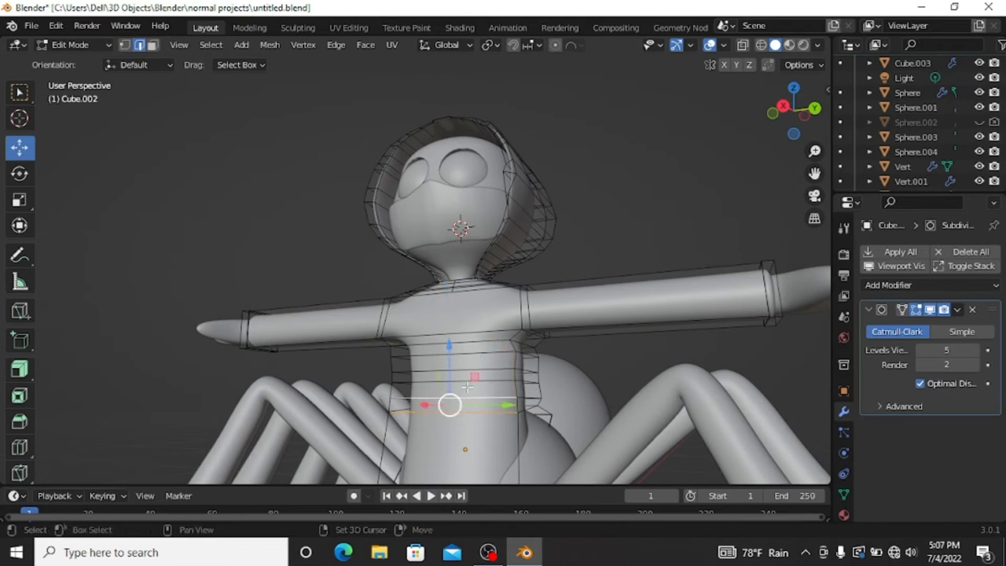
{"action": "middle_click_drag", "start_coordinate": [535, 324], "coordinate": [751, 186]}
{"action": "left_click_drag", "start_coordinate": [389, 399], "coordinate": [382, 399]}
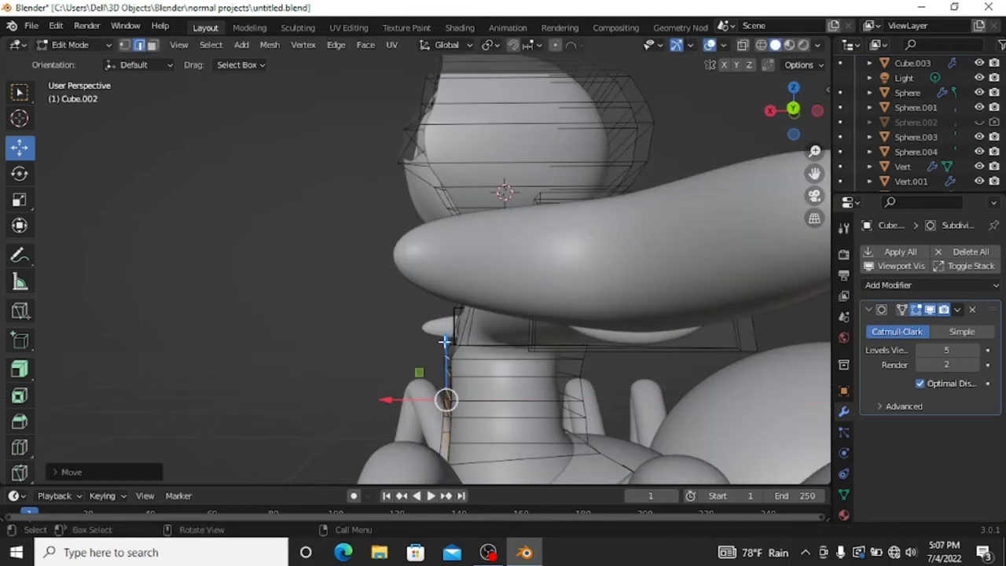
{"action": "left_click_drag", "start_coordinate": [453, 344], "coordinate": [426, 344]}
{"action": "middle_click_drag", "start_coordinate": [427, 344], "coordinate": [733, 212]}
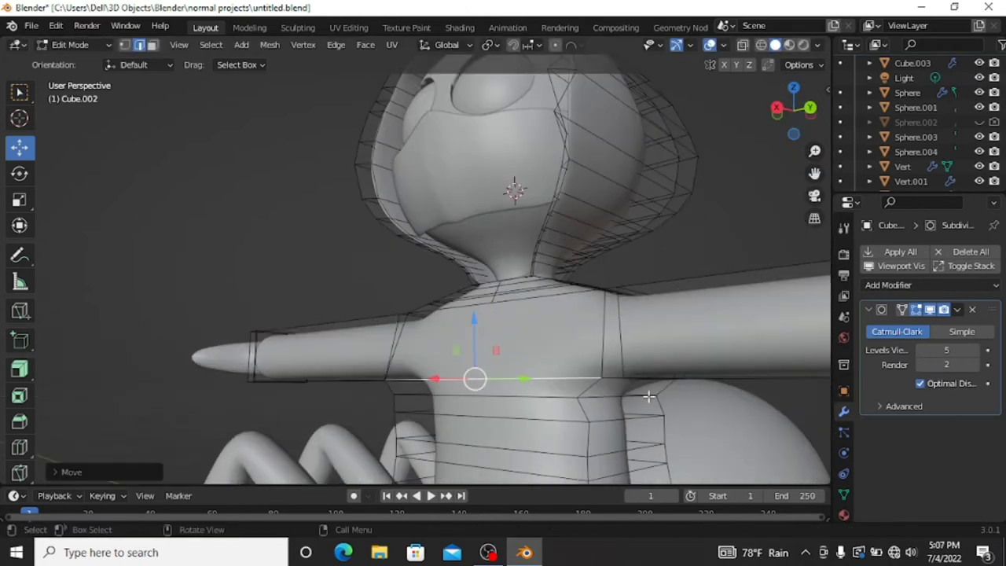
{"action": "left_click_drag", "start_coordinate": [639, 358], "coordinate": [622, 344]}
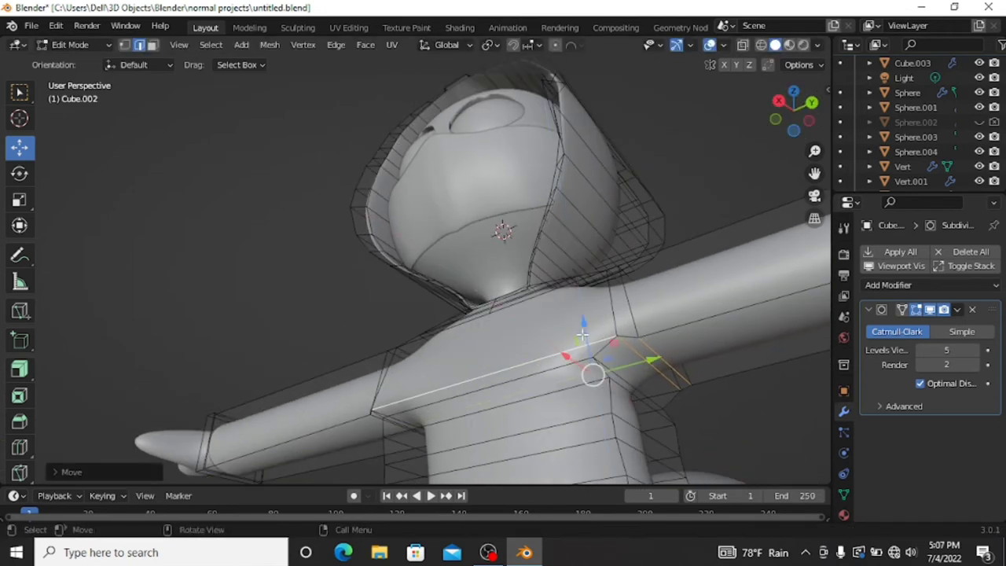
{"action": "middle_click_drag", "start_coordinate": [581, 336], "coordinate": [697, 238]}
{"action": "scroll", "coordinate": [698, 238], "scroll_direction": "down", "scroll_amount": 3}
{"action": "key", "text": "ctrl+s"}
Move the head, arms and torso down into place over the legs and save.
{"action": "key", "text": "Tab"}
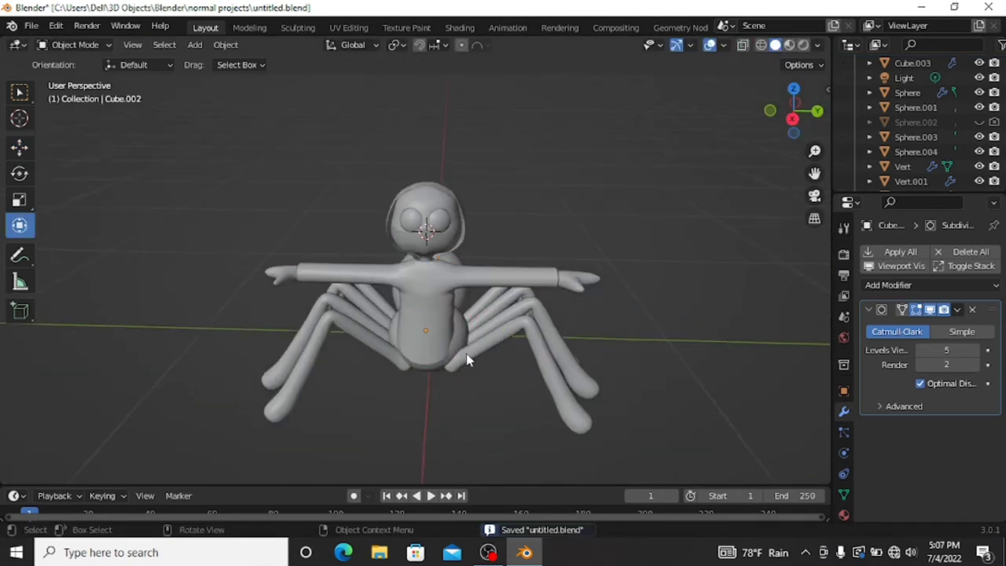
{"action": "scroll", "coordinate": [466, 360], "scroll_direction": "up", "scroll_amount": 1}
{"action": "left_click", "coordinate": [430, 290]}
{"action": "left_click", "coordinate": [980, 155], "text": "ctrl"}
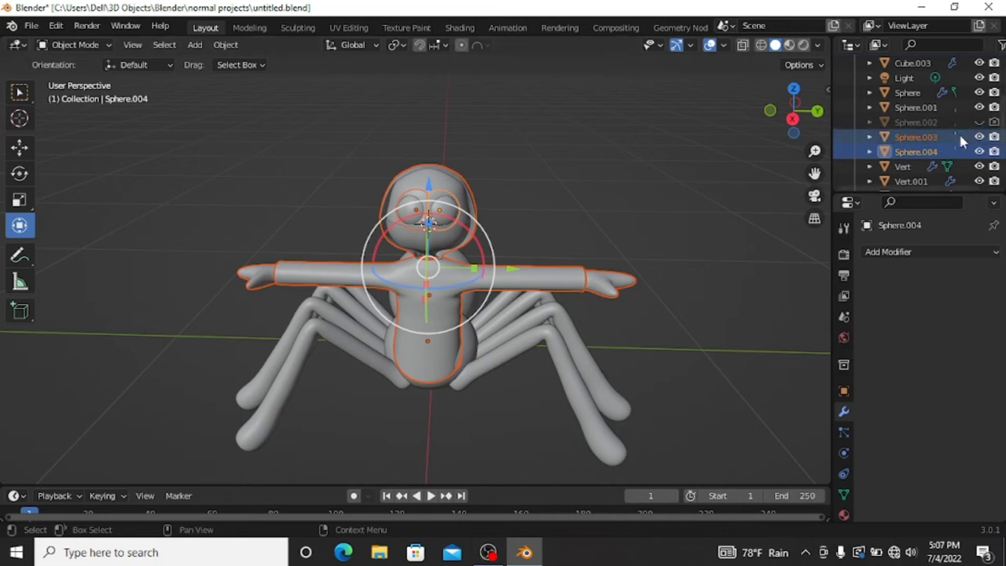
{"action": "left_click", "coordinate": [428, 206]}
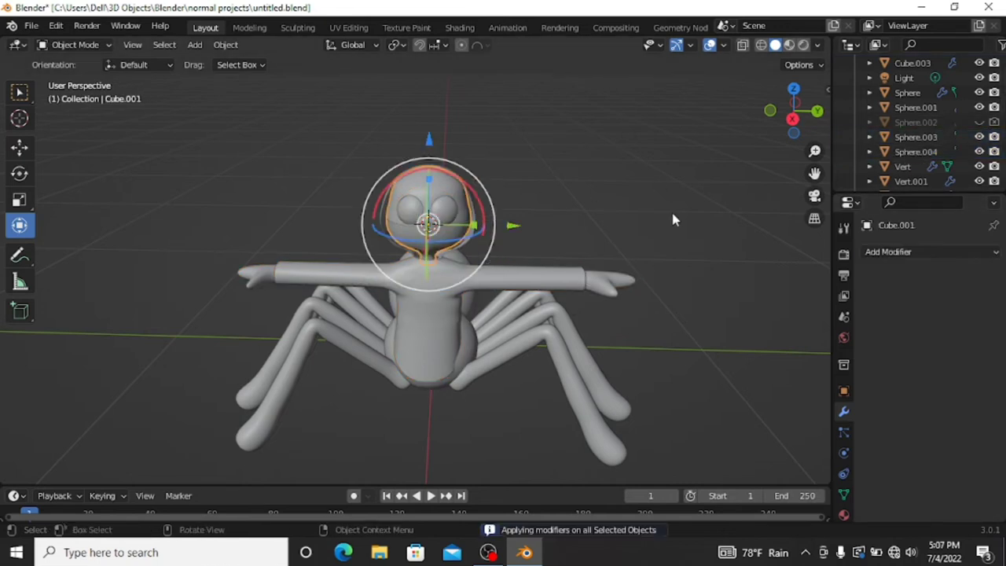
{"action": "scroll", "coordinate": [428, 156], "scroll_direction": "up", "scroll_amount": 2}
{"action": "left_click", "coordinate": [427, 191]}
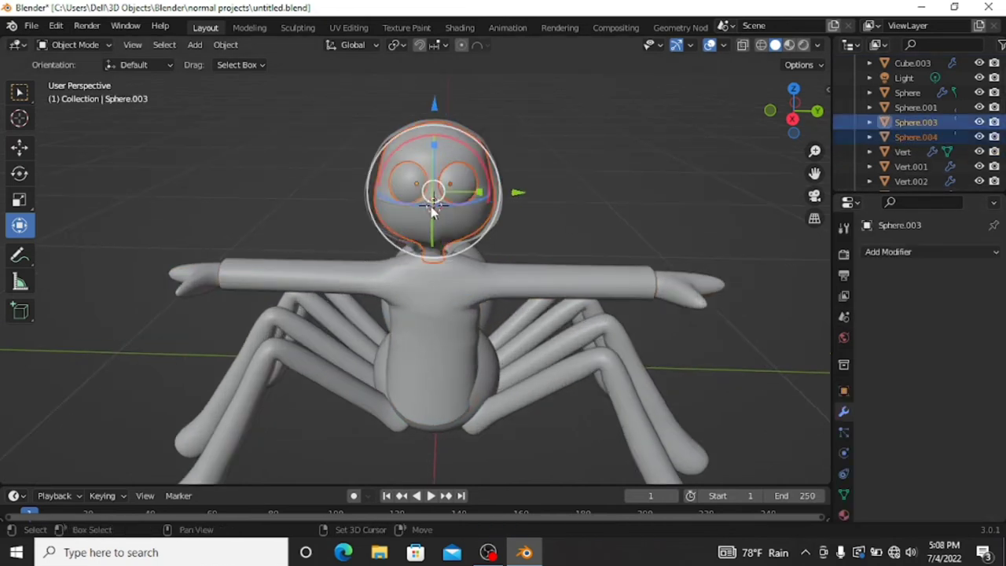
{"action": "left_click", "coordinate": [611, 268], "text": "shift"}
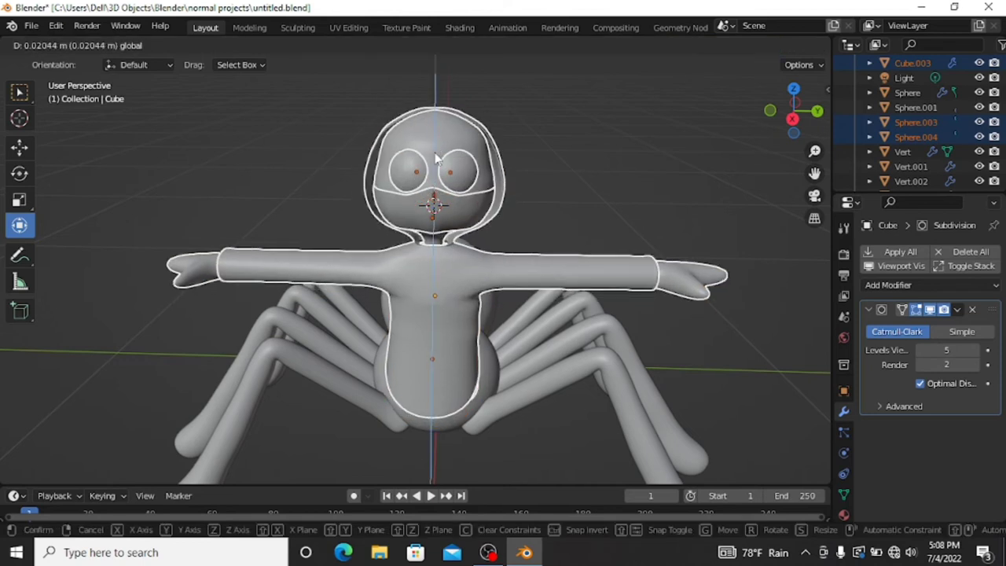
{"action": "left_click", "coordinate": [471, 280]}
{"action": "left_click_drag", "start_coordinate": [272, 217], "coordinate": [558, 307]}
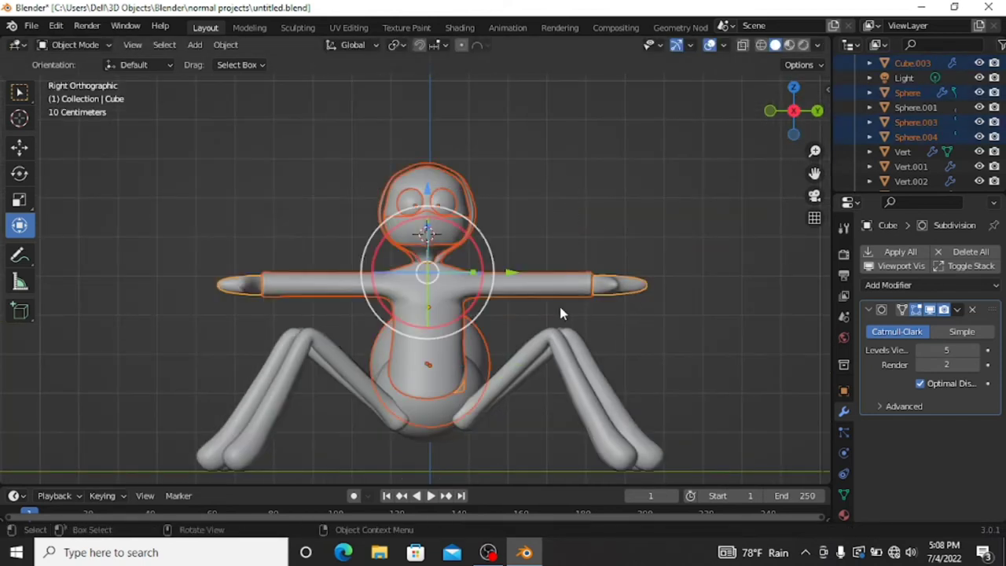
{"action": "left_click_drag", "start_coordinate": [333, 348], "coordinate": [385, 389], "text": "ctrl"}
{"action": "left_click", "coordinate": [511, 257]}
{"action": "left_click", "coordinate": [566, 201]}
{"action": "key", "text": "ctrl+s"}
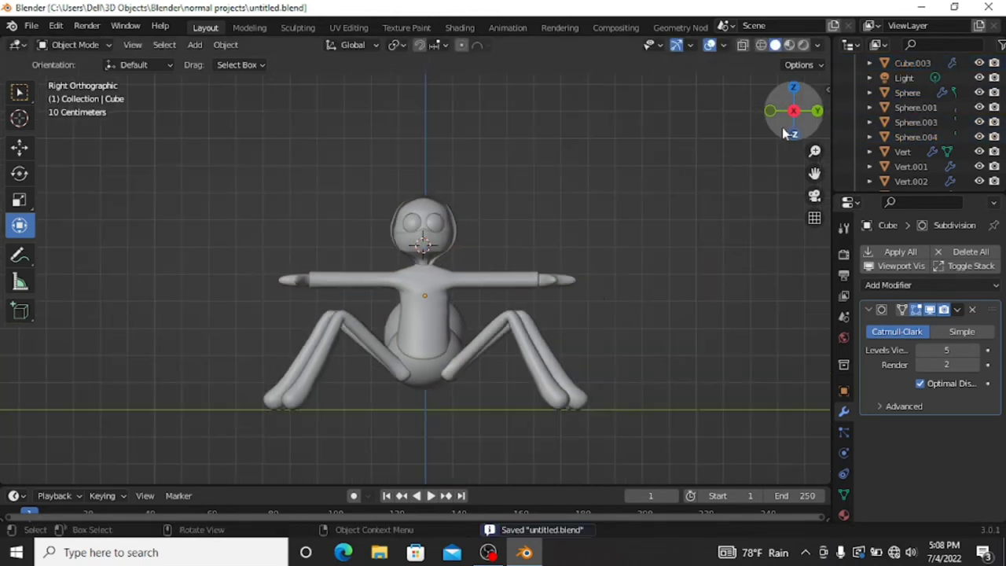
Move the abdomen sphere slightly along X.
{"action": "middle_click_drag", "start_coordinate": [567, 201], "coordinate": [337, 353]}
{"action": "left_click", "coordinate": [330, 424]}
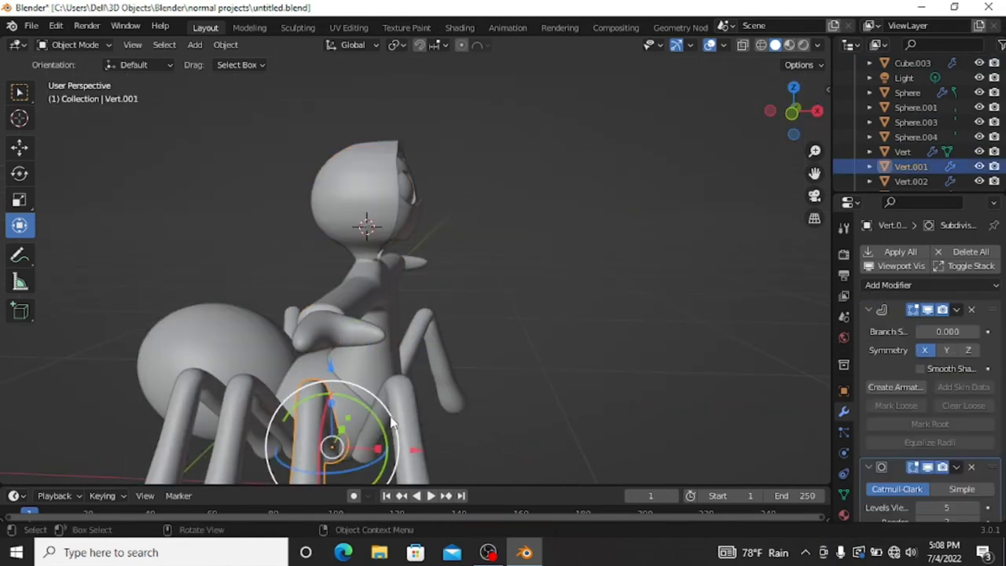
{"action": "left_click", "coordinate": [338, 393]}
{"action": "left_click_drag", "start_coordinate": [393, 385], "coordinate": [420, 408]}
{"action": "left_click", "coordinate": [420, 408]}
Select both sets of legs and snap the 3D cursor to their centre.
{"action": "left_click", "coordinate": [236, 361]}
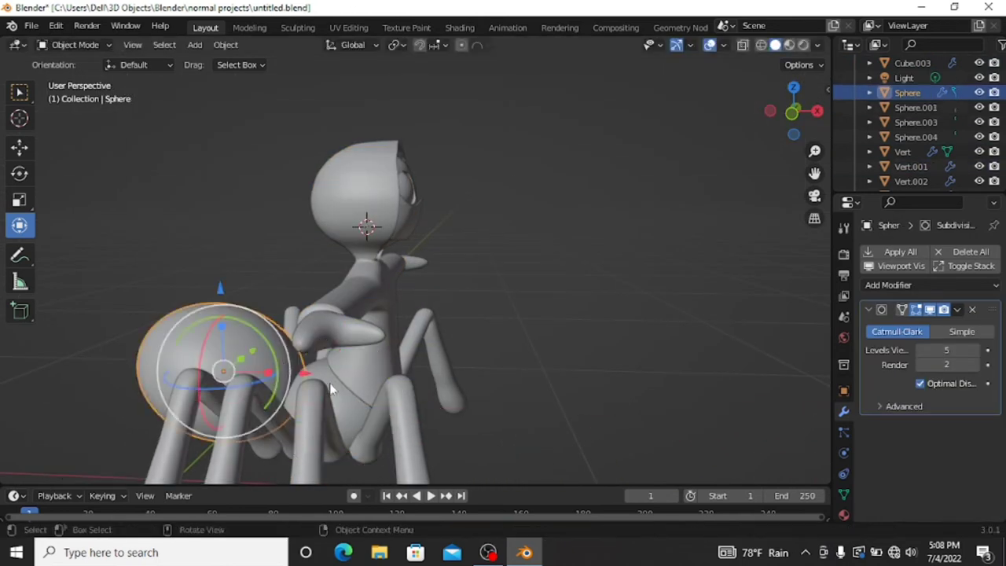
{"action": "scroll", "coordinate": [417, 381], "scroll_direction": "down", "scroll_amount": 2}
{"action": "left_click", "coordinate": [285, 387]}
{"action": "key", "text": "KP_3"}
{"action": "left_click", "coordinate": [513, 395], "text": "shift"}
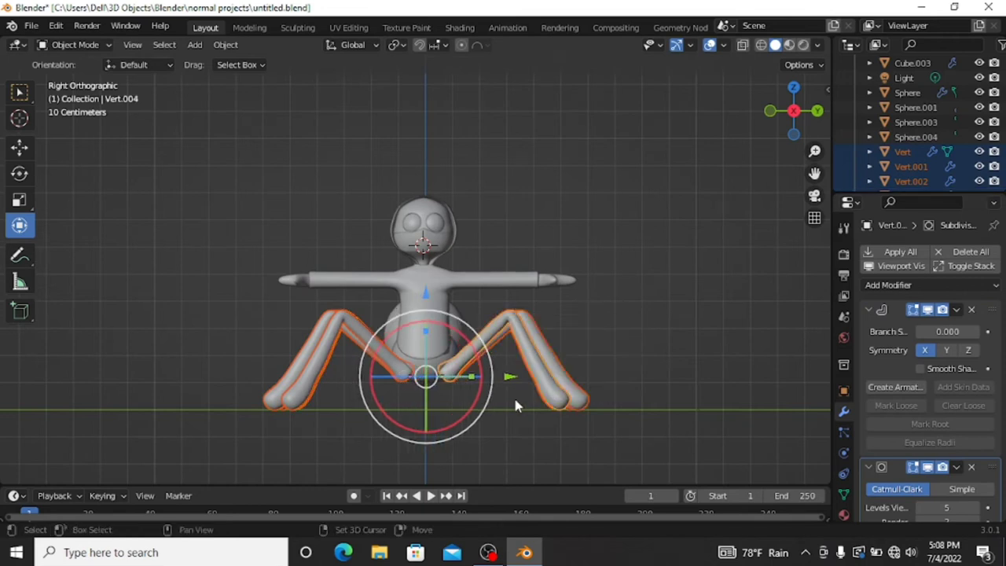
{"action": "scroll", "coordinate": [513, 398], "scroll_direction": "up", "scroll_amount": 3}
{"action": "scroll", "coordinate": [513, 397], "scroll_direction": "down", "scroll_amount": 2}
{"action": "key", "text": "shift+s"}
{"action": "left_click", "coordinate": [480, 424]}
{"action": "scroll", "coordinate": [510, 400], "scroll_direction": "up", "scroll_amount": 2}
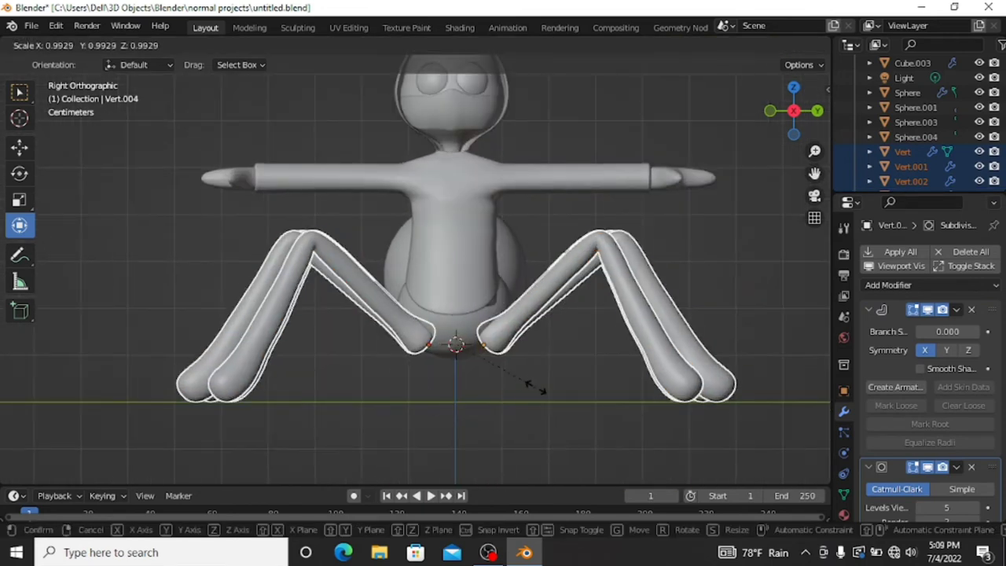
{"action": "scroll", "coordinate": [738, 250], "scroll_direction": "down", "scroll_amount": 3}
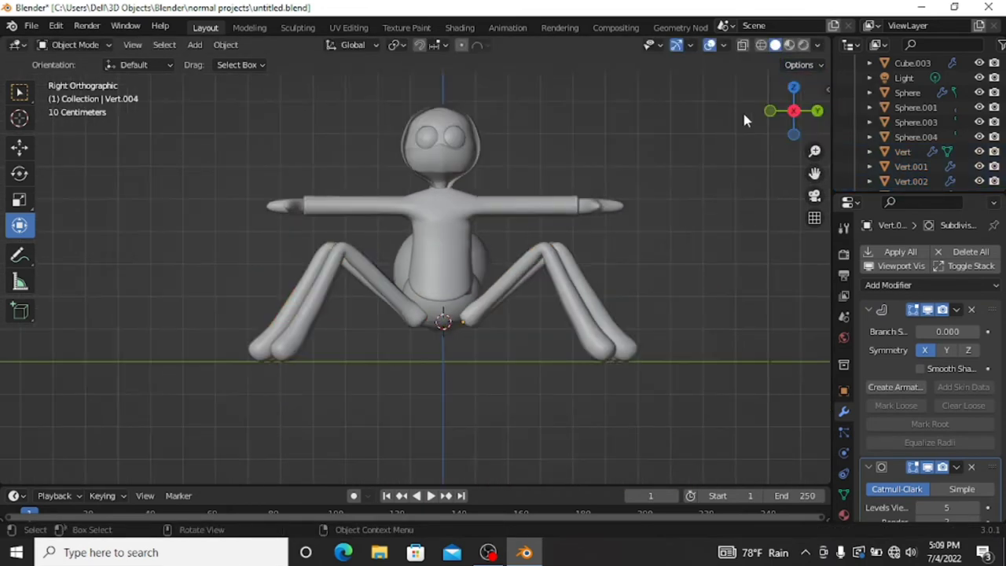
Rescale the head, arms and torso to fit over the legs.
{"action": "left_click_drag", "start_coordinate": [792, 110], "coordinate": [817, 141]}
{"action": "left_click", "coordinate": [793, 110]}
{"action": "left_click_drag", "start_coordinate": [319, 117], "coordinate": [524, 216]}
{"action": "key", "text": "s"}
{"action": "left_click", "coordinate": [542, 224]}
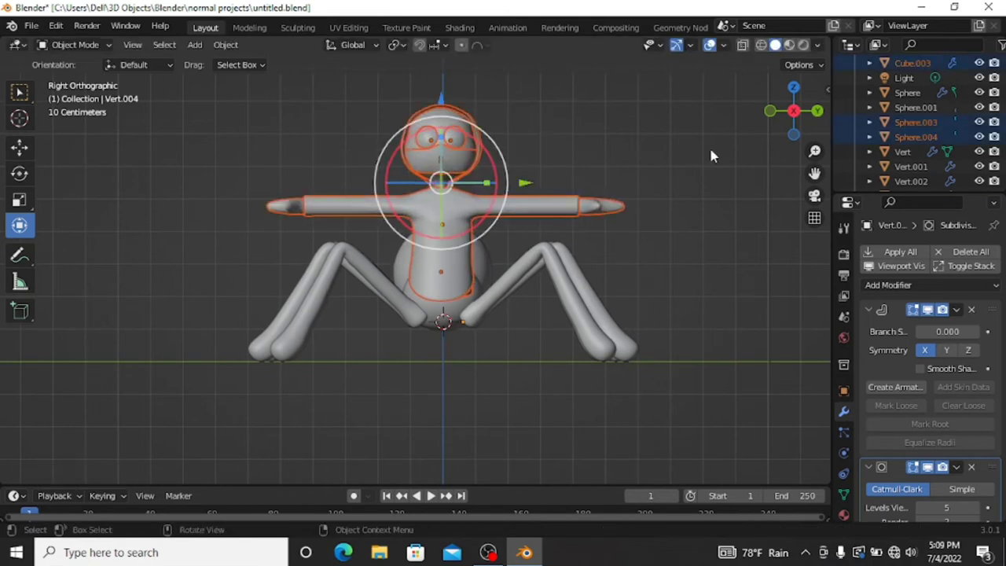
Check the body mesh briefly in Edit Mode and save the file.
{"action": "middle_click_drag", "start_coordinate": [709, 144], "coordinate": [440, 236]}
{"action": "left_click_drag", "start_coordinate": [341, 101], "coordinate": [453, 233]}
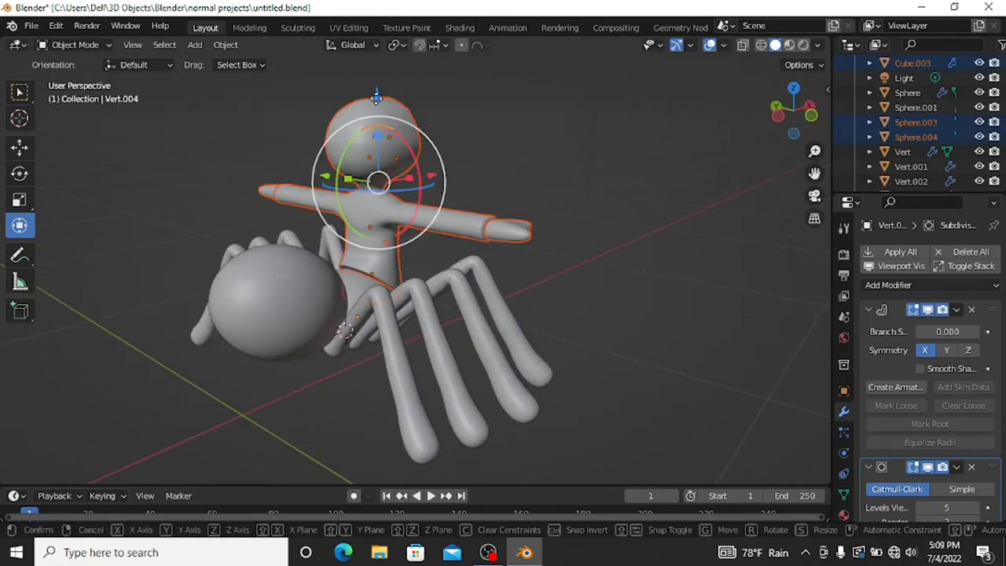
{"action": "scroll", "coordinate": [477, 222], "scroll_direction": "up", "scroll_amount": 5}
{"action": "key", "text": "Tab"}
{"action": "scroll", "coordinate": [295, 166], "scroll_direction": "down", "scroll_amount": 2}
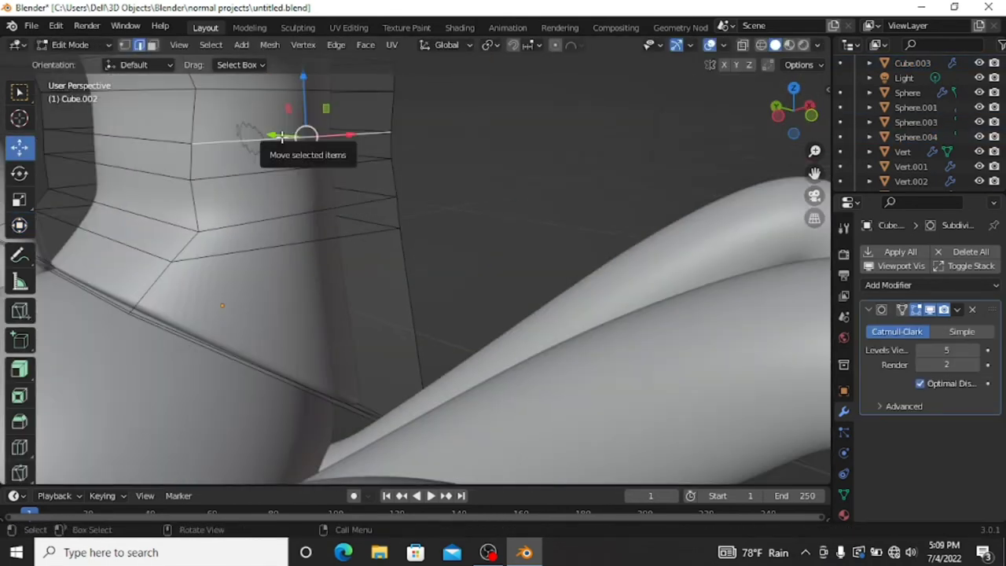
{"action": "key", "text": "Tab"}
{"action": "key", "text": "ctrl+s"}
{"action": "scroll", "coordinate": [487, 318], "scroll_direction": "down", "scroll_amount": 3}
{"action": "middle_click_drag", "start_coordinate": [487, 319], "coordinate": [756, 131]}
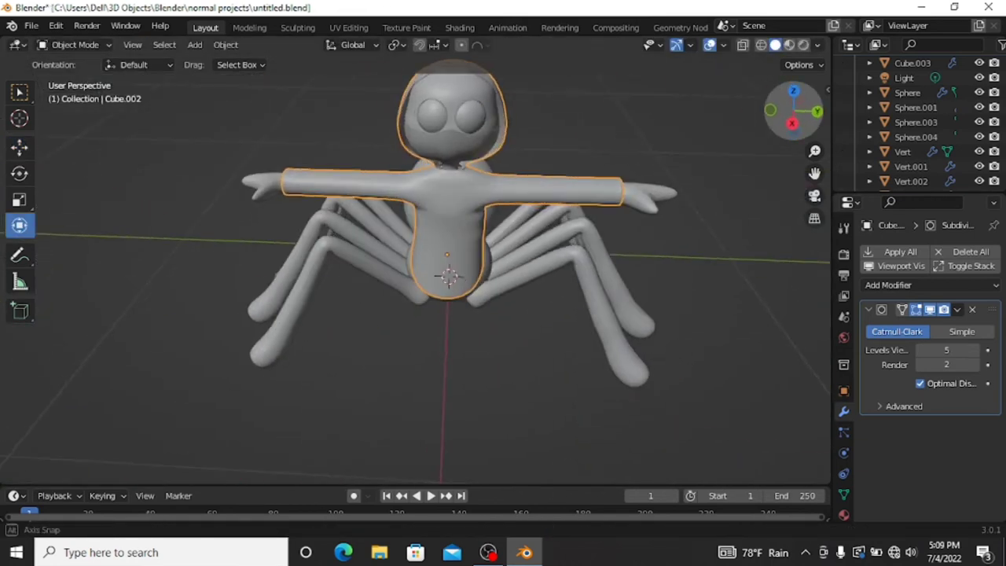
{"action": "left_click", "coordinate": [907, 92]}
Give Sphere a Hair particle system, 0.02 m long and 100000 strands, then save.
{"action": "left_click", "coordinate": [993, 253]}
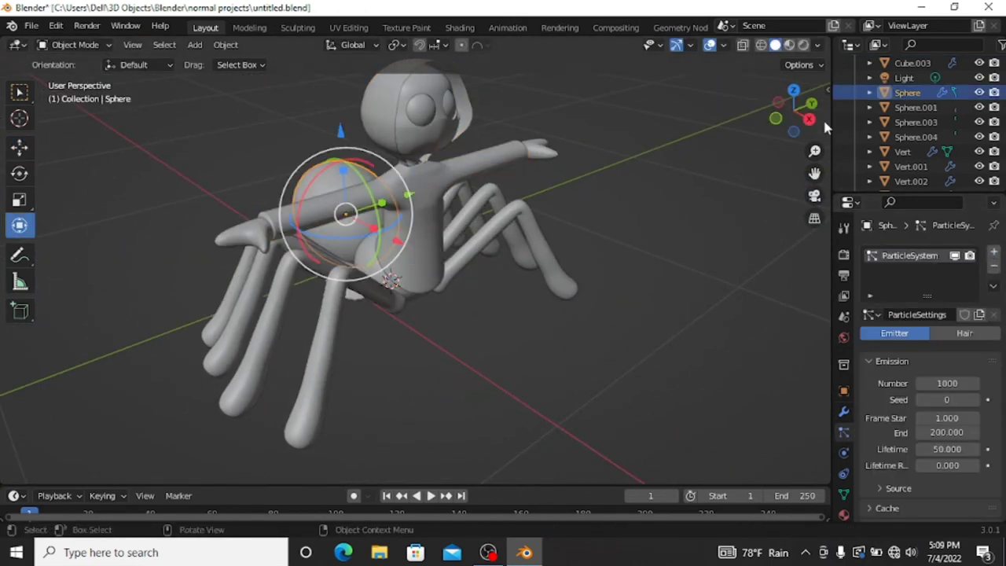
{"action": "key", "text": "ctrl+z"}
{"action": "mouse_move", "coordinate": [628, 213]}
{"action": "middle_mouse_down"}
{"action": "mouse_move", "coordinate": [707, 235]}
{"action": "mouse_move", "coordinate": [623, 204]}
{"action": "middle_mouse_up"}
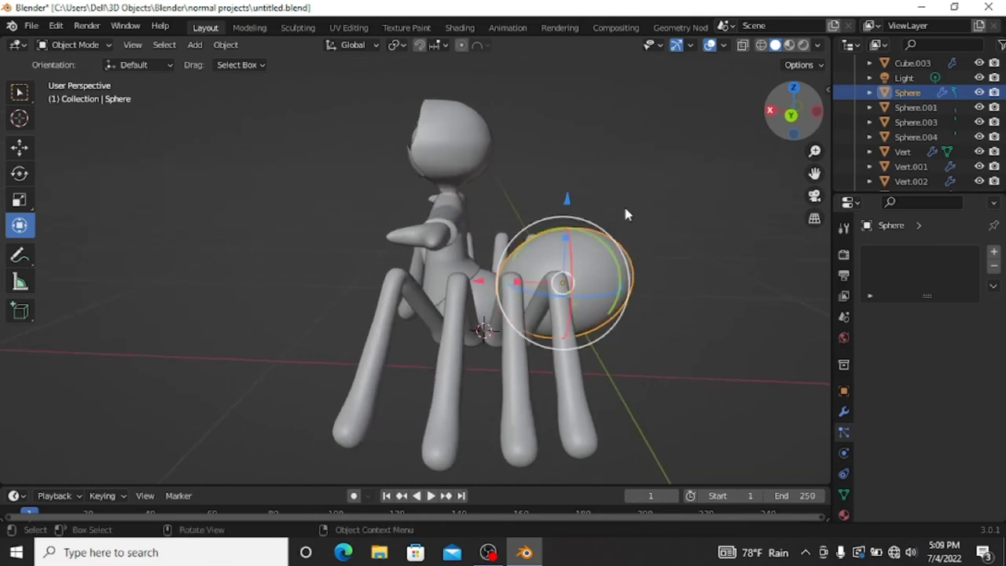
{"action": "scroll", "coordinate": [623, 203], "scroll_direction": "up", "scroll_amount": 2}
{"action": "left_click", "coordinate": [994, 252]}
{"action": "left_click", "coordinate": [964, 333]}
{"action": "type", "text": "0.02"}
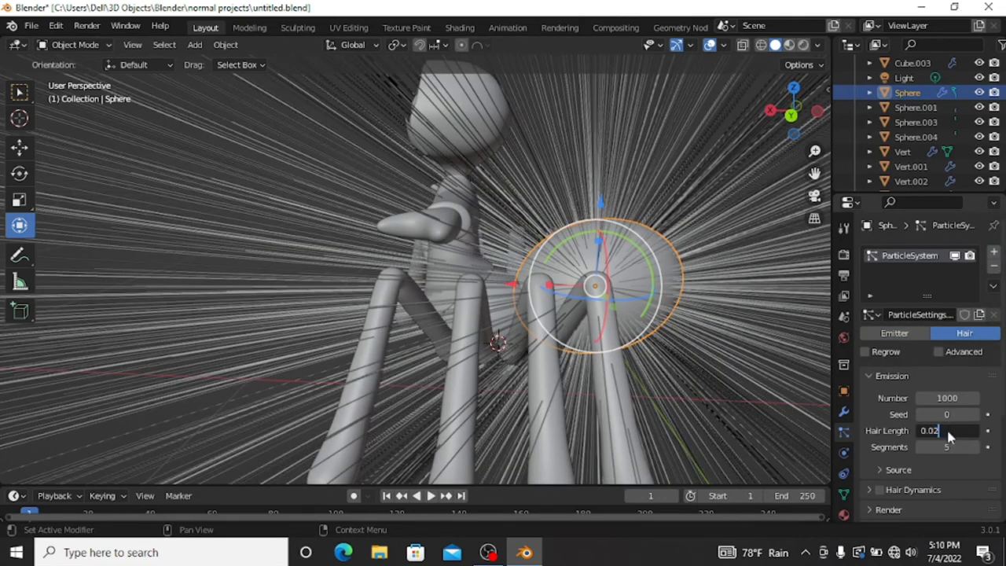
{"action": "key", "text": "Return"}
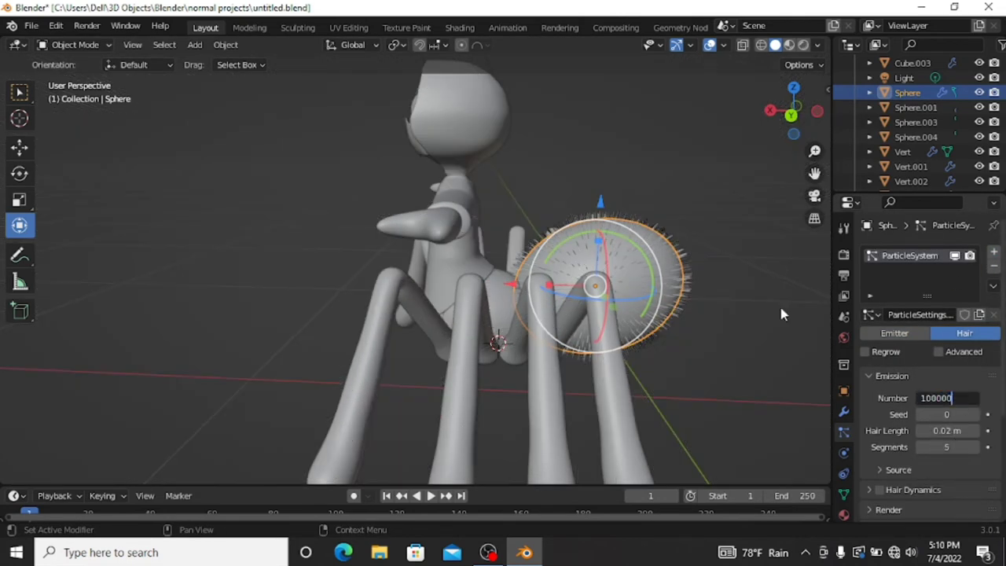
{"action": "key", "text": "Return"}
{"action": "key", "text": "ctrl+s"}
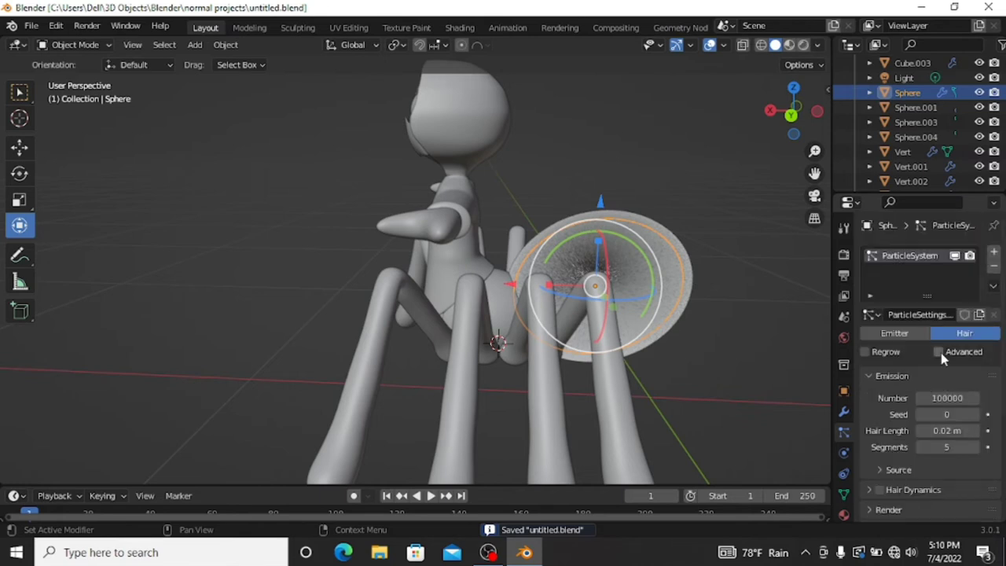
{"action": "middle_click_drag", "start_coordinate": [628, 275], "coordinate": [461, 157]}
{"action": "left_click", "coordinate": [462, 157]}
Convert the head and torso objects to mesh via Object > Convert, then save.
{"action": "left_click", "coordinate": [457, 226], "text": "shift"}
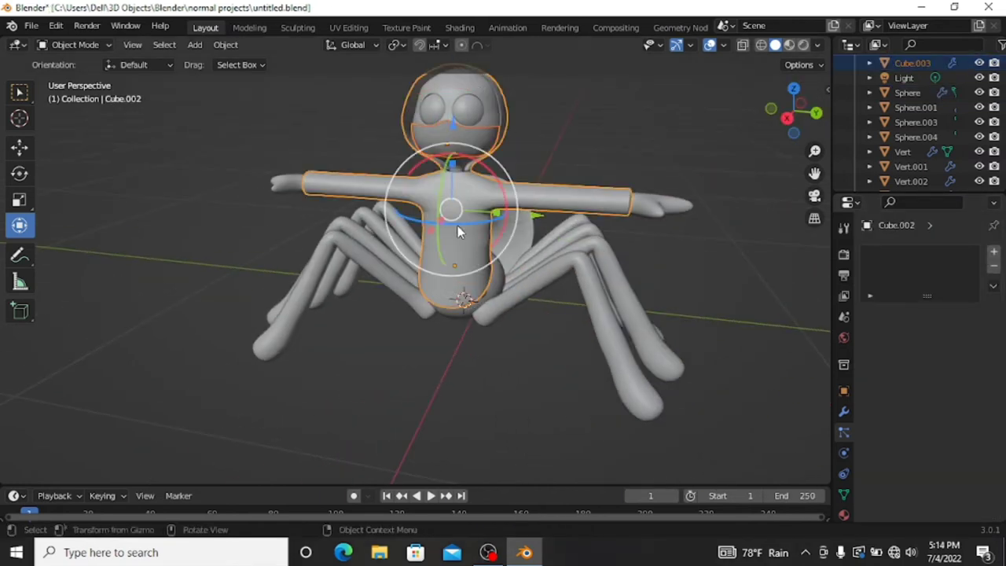
{"action": "left_click", "coordinate": [467, 173]}
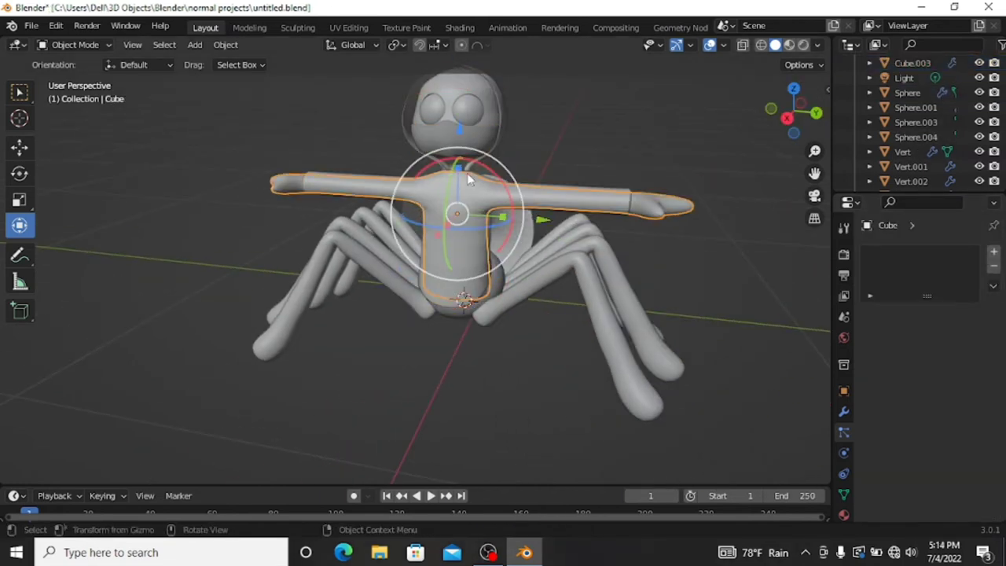
{"action": "left_click", "coordinate": [467, 174]}
{"action": "left_click", "coordinate": [466, 177], "text": "shift"}
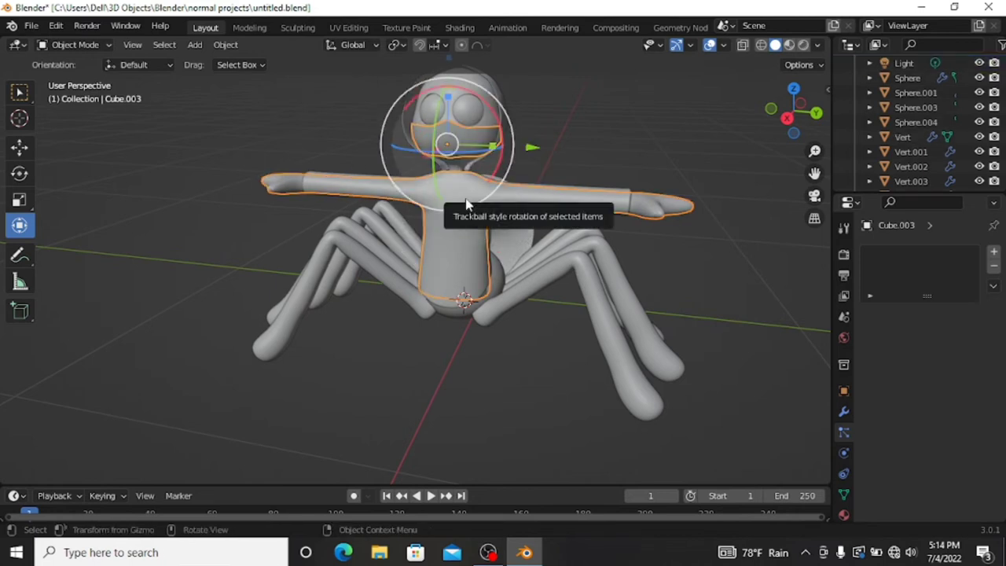
{"action": "left_click", "coordinate": [465, 200]}
{"action": "left_click", "coordinate": [442, 177], "text": "shift"}
{"action": "left_click", "coordinate": [443, 142], "text": "shift"}
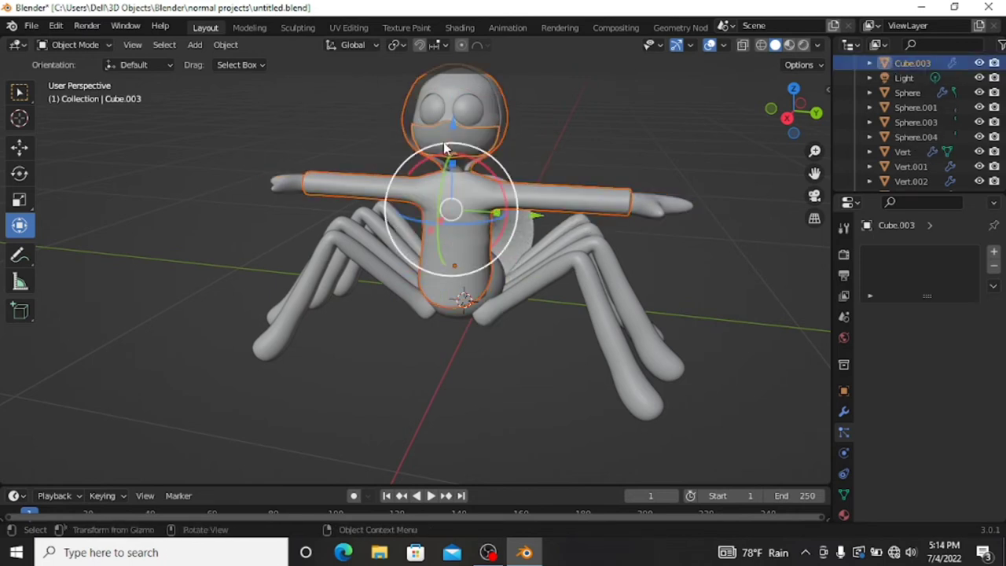
{"action": "left_click", "coordinate": [443, 141], "text": "shift"}
{"action": "left_click", "coordinate": [225, 45]}
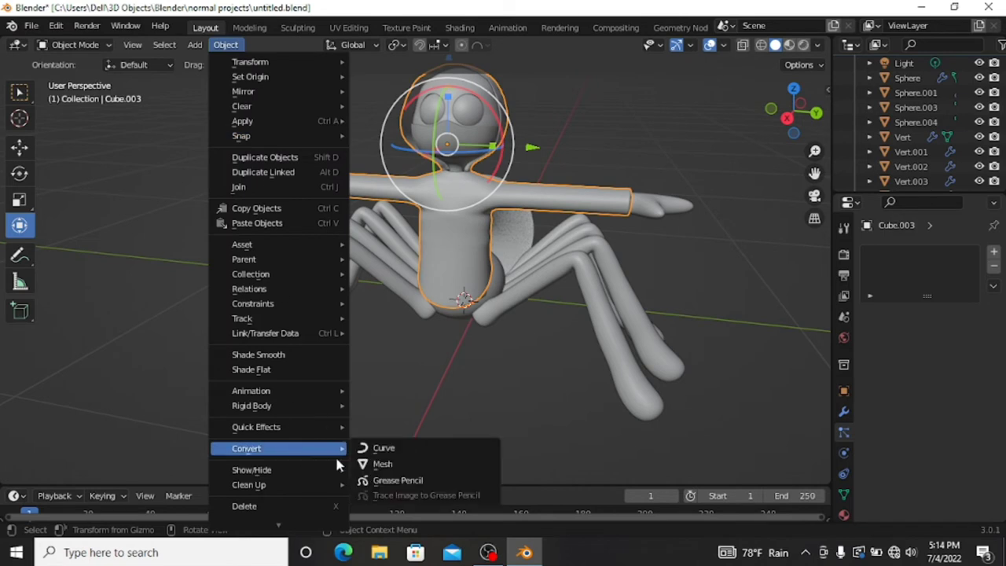
{"action": "left_click", "coordinate": [390, 463]}
{"action": "key", "text": "ctrl+s"}
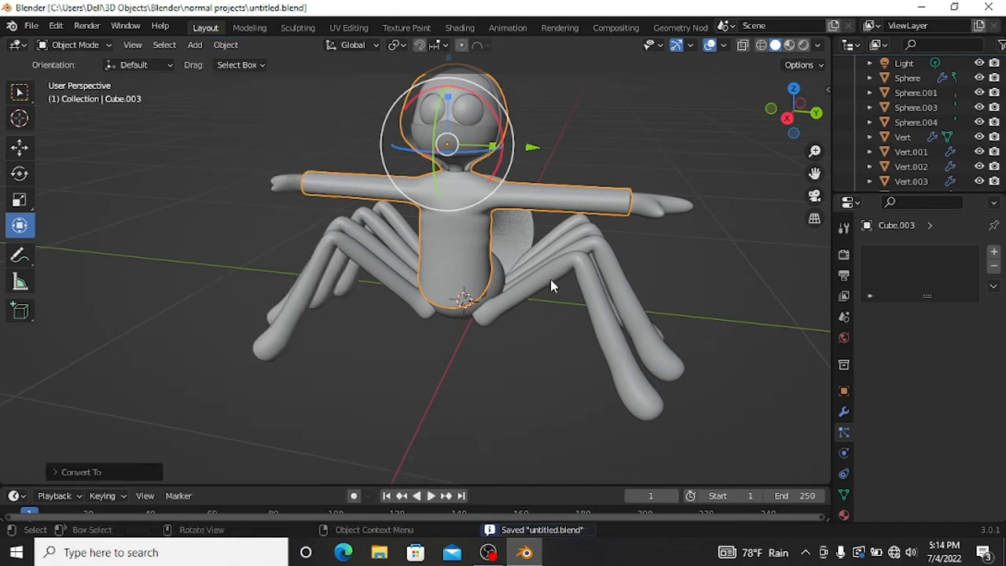
Box-select all legs, join them with Ctrl+J and convert to mesh Vert.005.
{"action": "left_click", "coordinate": [588, 253]}
{"action": "left_click_drag", "start_coordinate": [674, 254], "coordinate": [586, 333]}
{"action": "left_click_drag", "start_coordinate": [217, 236], "coordinate": [341, 291], "text": "shift"}
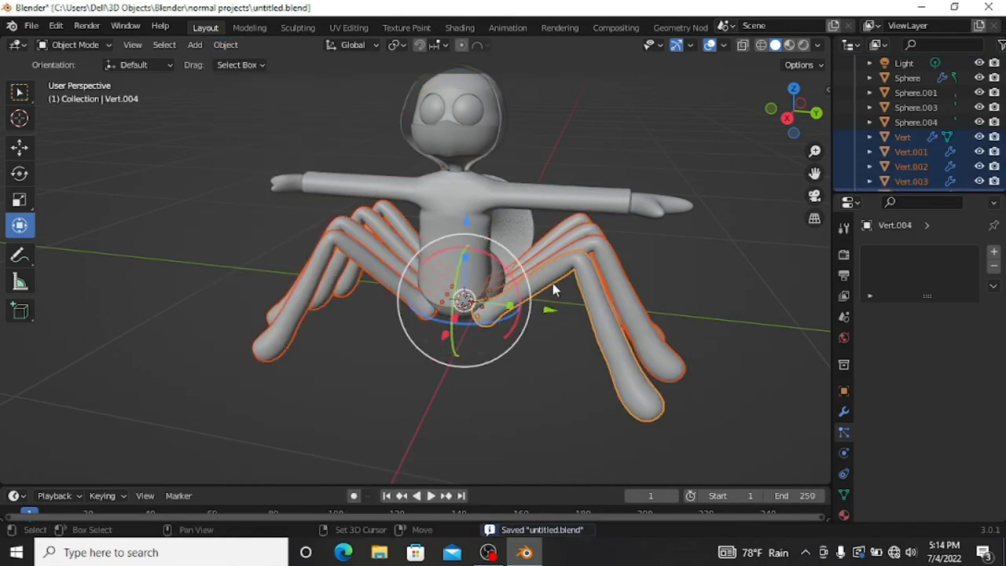
{"action": "key", "text": "ctrl+j"}
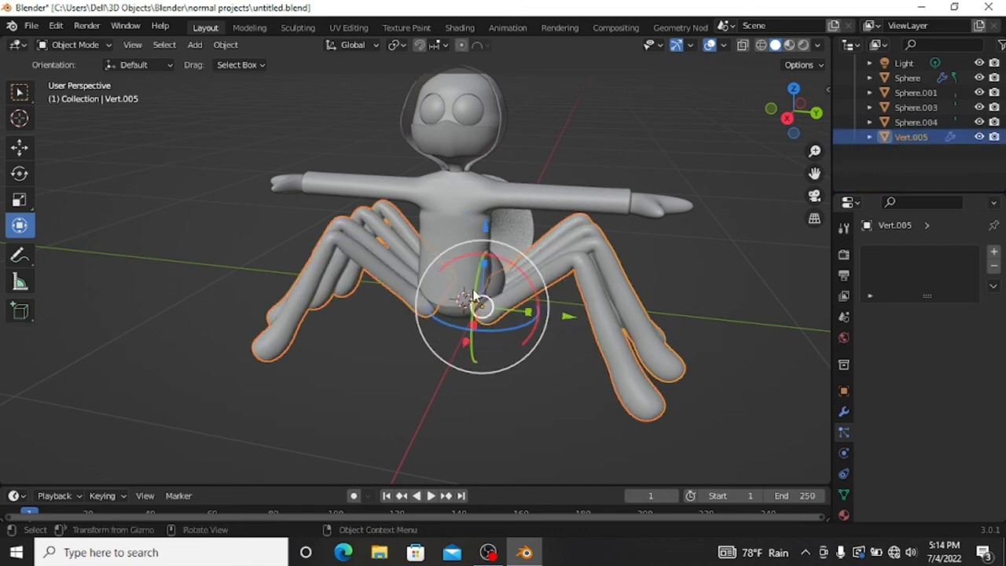
{"action": "left_click", "coordinate": [225, 44]}
{"action": "mouse_move", "coordinate": [245, 448]}
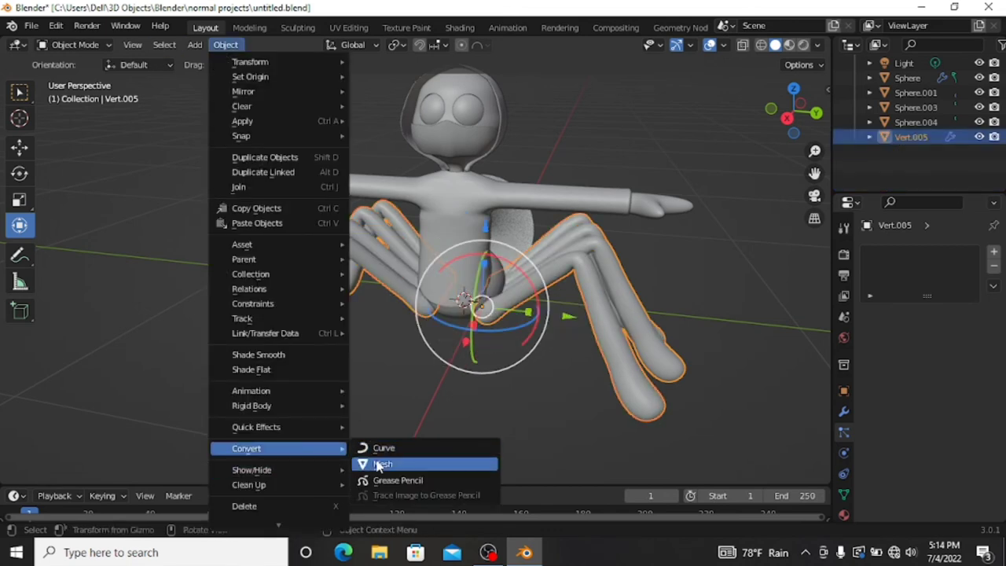
{"action": "left_click", "coordinate": [377, 465]}
Inspect the joined legs' mesh in Edit Mode from several angles.
{"action": "middle_click_drag", "start_coordinate": [385, 456], "coordinate": [450, 395]}
{"action": "key", "text": "Tab"}
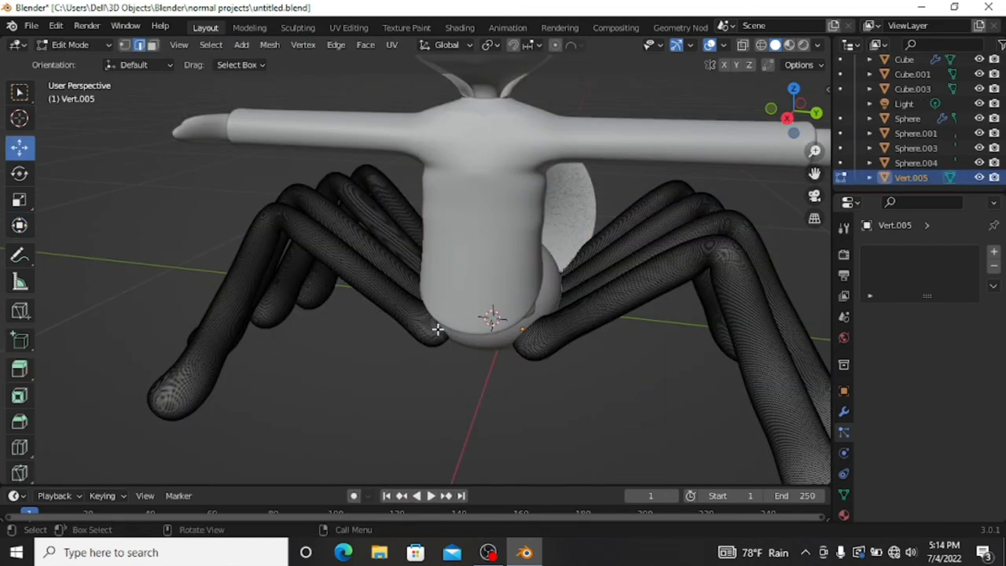
{"action": "left_click_drag", "start_coordinate": [793, 110], "coordinate": [774, 118]}
{"action": "middle_click_drag", "start_coordinate": [351, 355], "coordinate": [425, 236]}
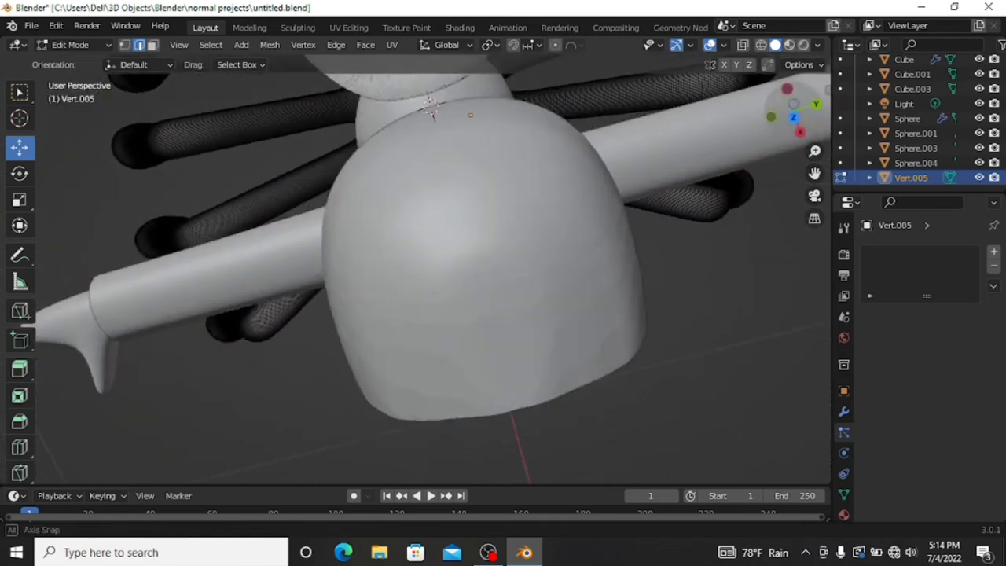
{"action": "key", "text": "Tab"}
{"action": "left_click", "coordinate": [438, 183]}
Frame the abdomen sphere and commit a new hair length for its fur.
{"action": "key", "text": "KP_Decimal"}
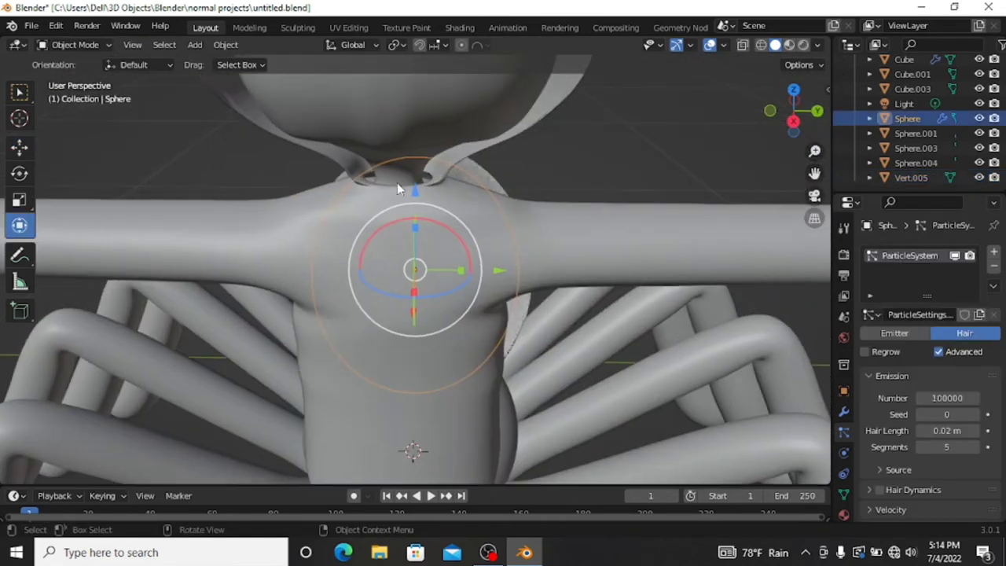
{"action": "left_click_drag", "start_coordinate": [789, 116], "coordinate": [786, 117]}
{"action": "scroll", "coordinate": [904, 413], "scroll_direction": "down", "scroll_amount": 1}
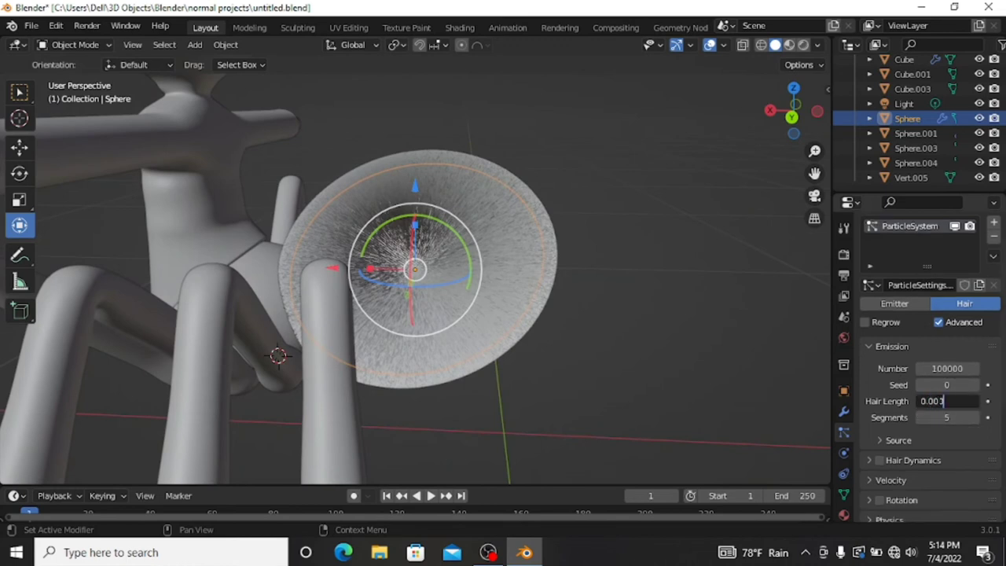
{"action": "key", "text": "Return"}
{"action": "scroll", "coordinate": [911, 432], "scroll_direction": "down", "scroll_amount": 1}
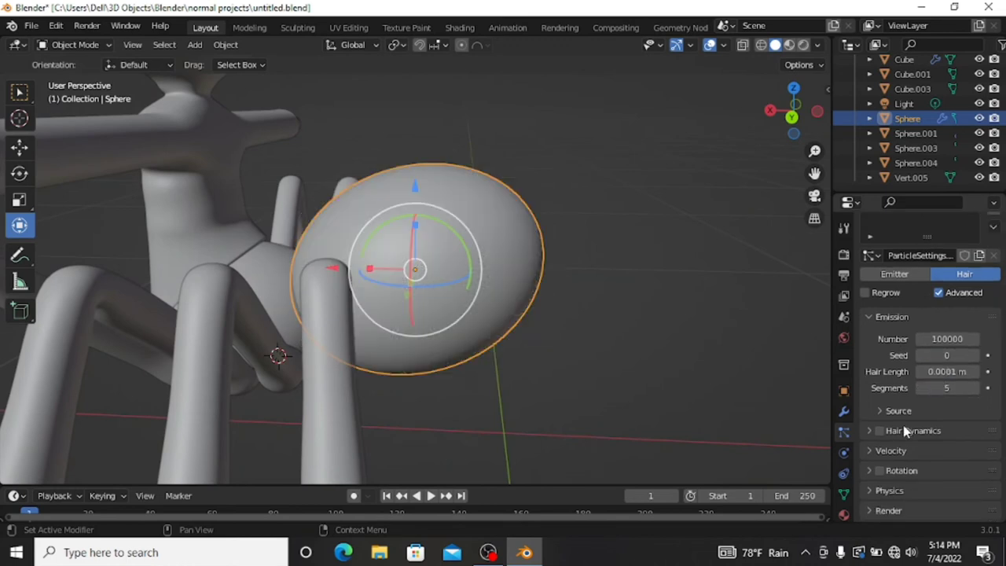
{"action": "scroll", "coordinate": [903, 417], "scroll_direction": "down", "scroll_amount": 1}
Set the abdomen fur's velocity randomize to 0.02 and confirm its object velocity.
{"action": "left_click", "coordinate": [872, 389]}
{"action": "scroll", "coordinate": [903, 408], "scroll_direction": "down", "scroll_amount": 2}
{"action": "left_click", "coordinate": [946, 446]}
{"action": "type", "text": "0.02"}
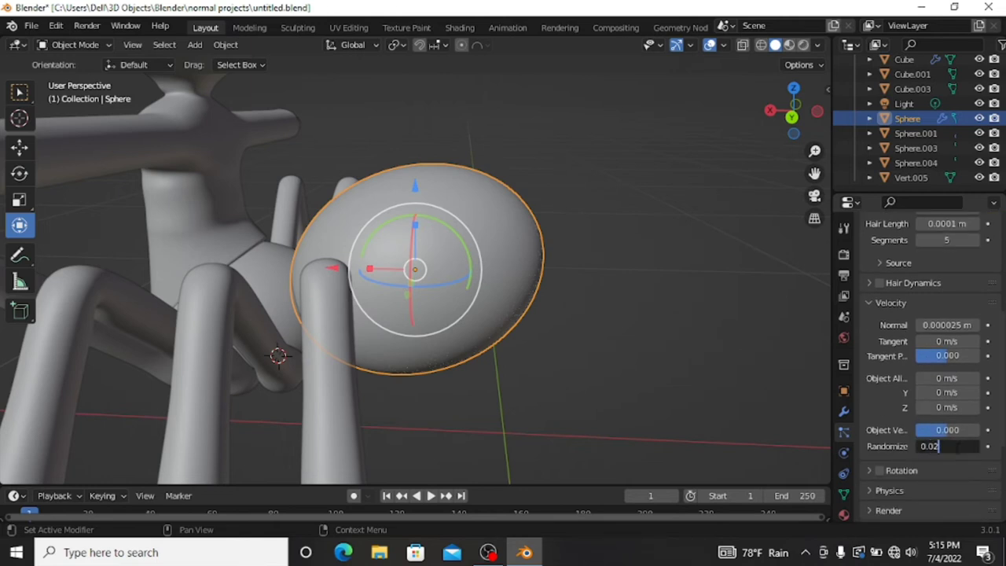
{"action": "key", "text": "Return"}
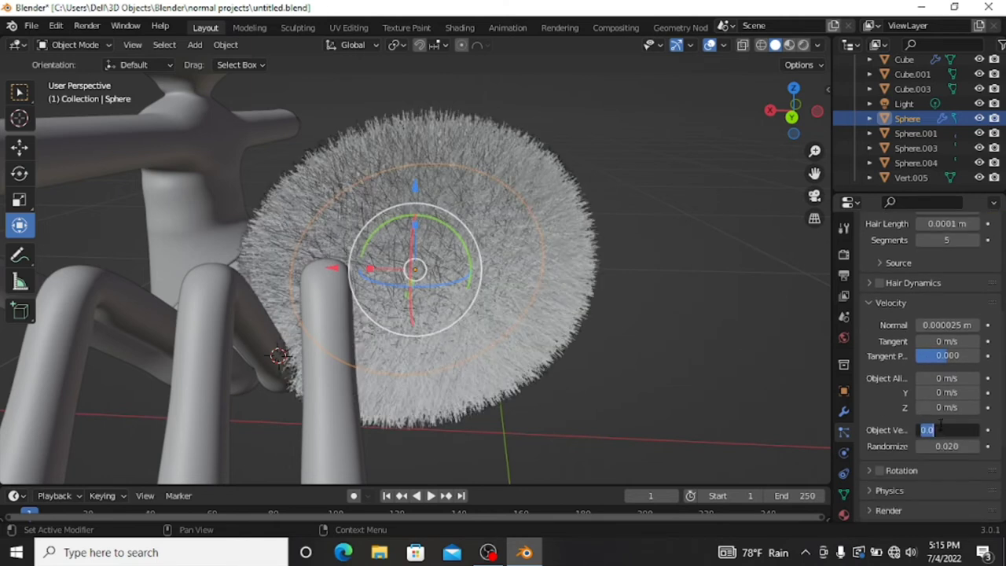
{"action": "type", "text": "1"}
{"action": "key", "text": "Return"}
Set the abdomen's hair length to 0.00001 m, then select the joined legs.
{"action": "scroll", "coordinate": [893, 422], "scroll_direction": "up", "scroll_amount": 4}
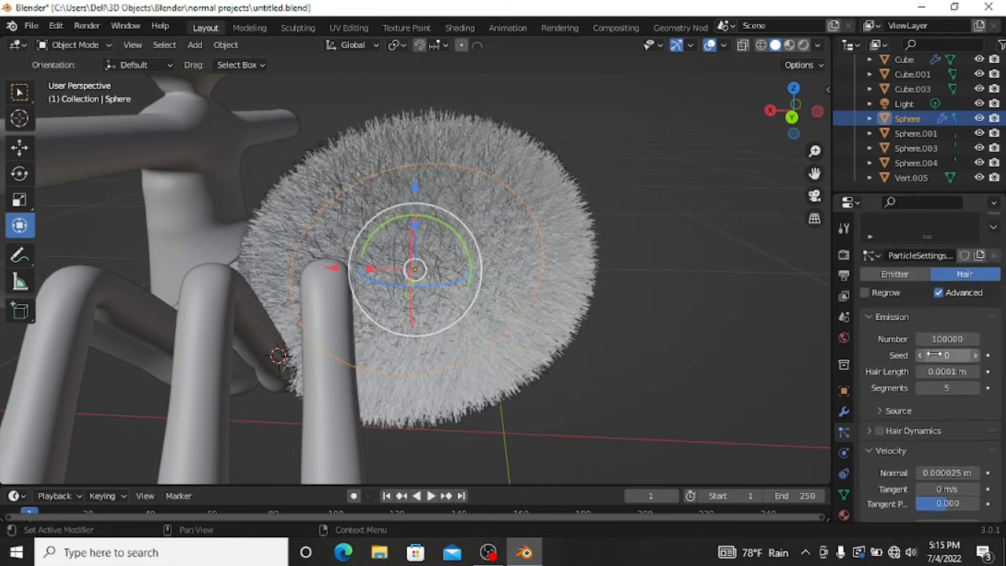
{"action": "scroll", "coordinate": [903, 392], "scroll_direction": "up", "scroll_amount": 1}
{"action": "left_click", "coordinate": [939, 371]}
{"action": "type", "text": "0"}
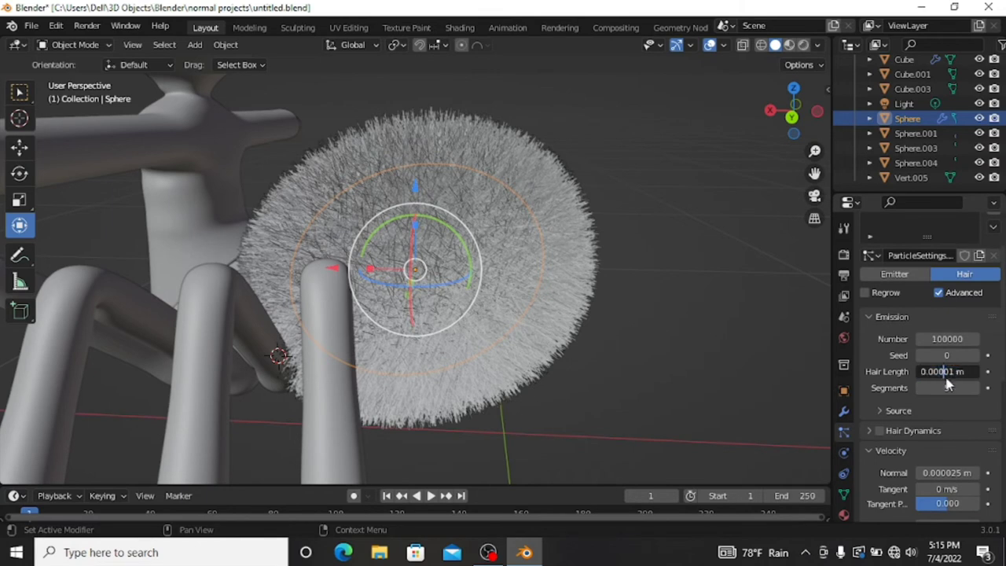
{"action": "key", "text": "Return"}
{"action": "scroll", "coordinate": [444, 324], "scroll_direction": "down", "scroll_amount": 2}
{"action": "scroll", "coordinate": [526, 318], "scroll_direction": "down", "scroll_amount": 2}
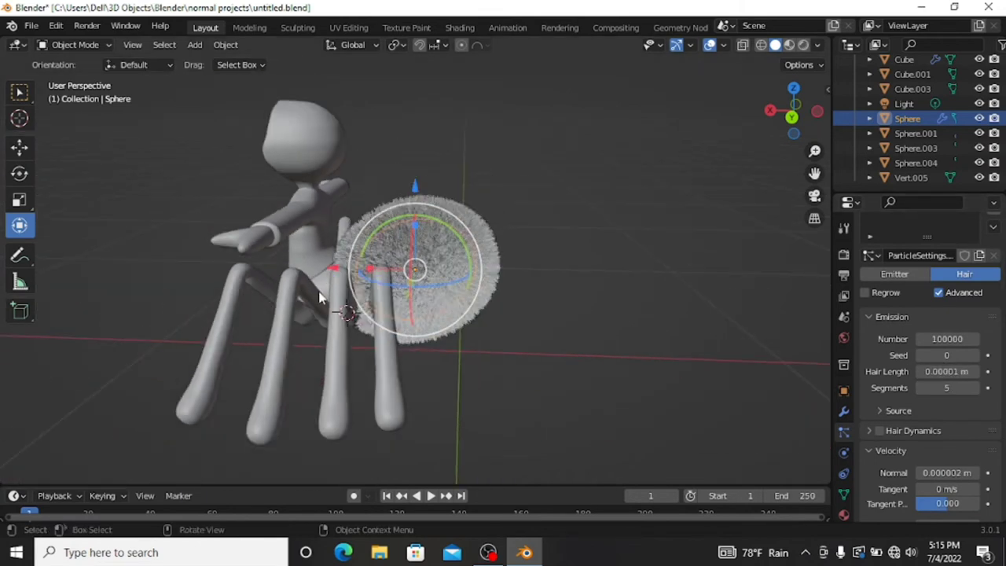
{"action": "left_click", "coordinate": [910, 178]}
Add a hair particle system with advanced settings to the legs and shorten its length.
{"action": "left_click", "coordinate": [994, 253]}
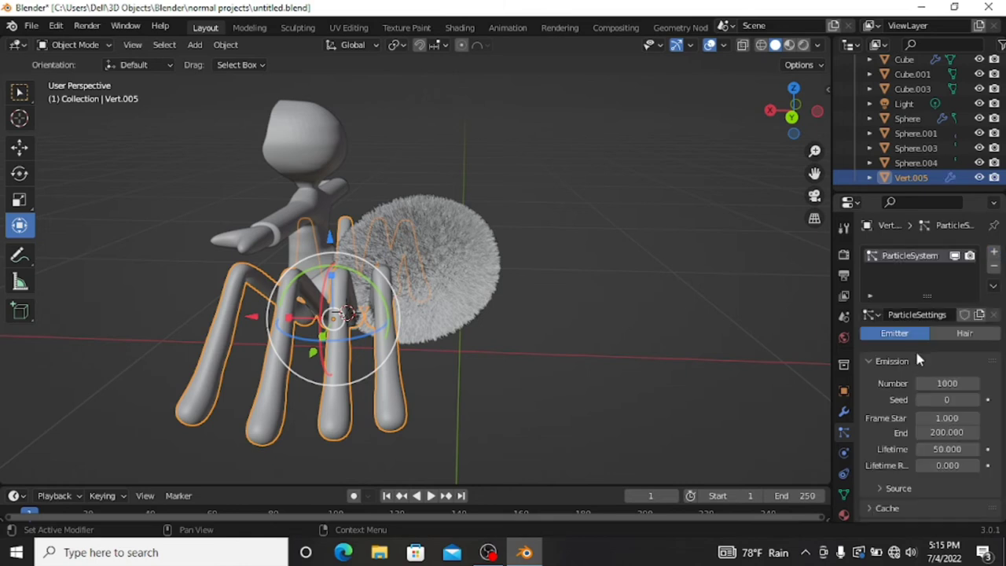
{"action": "key", "text": "ctrl+s"}
{"action": "left_click", "coordinate": [957, 335]}
{"action": "left_click", "coordinate": [951, 352]}
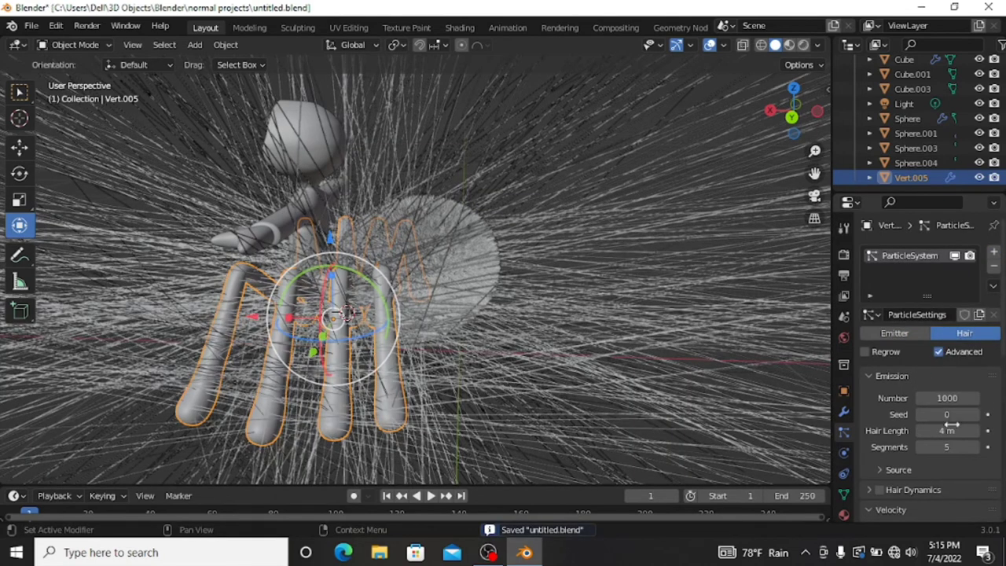
{"action": "type", "text": "0.0"}
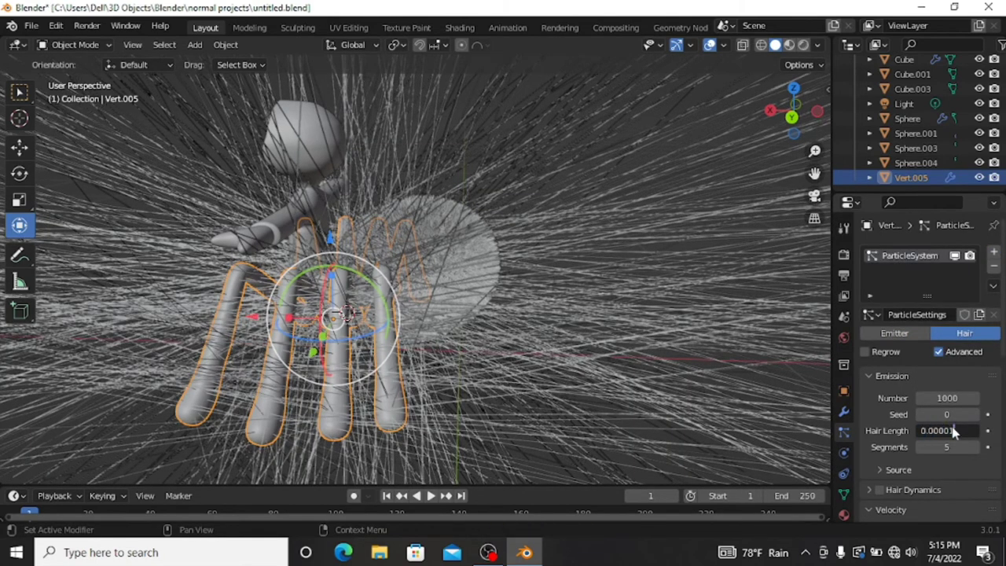
{"action": "key", "text": "Return"}
Copy the abdomen's 0.00001 m hair length onto the legs' hair.
{"action": "left_click", "coordinate": [445, 313]}
{"action": "key", "text": "KP_Decimal"}
{"action": "double_click", "coordinate": [943, 430]}
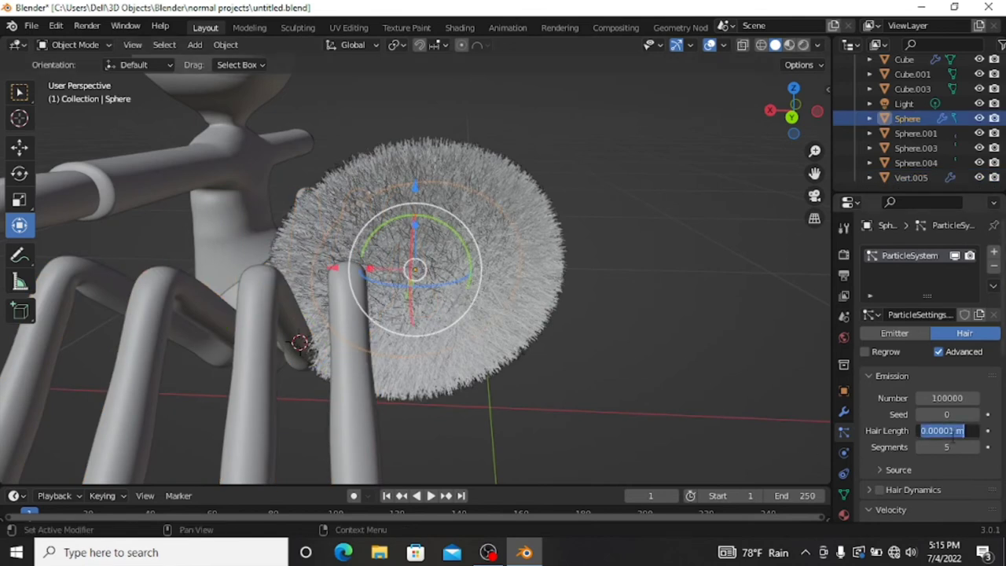
{"action": "key", "text": "ctrl+c"}
{"action": "left_click", "coordinate": [701, 391]}
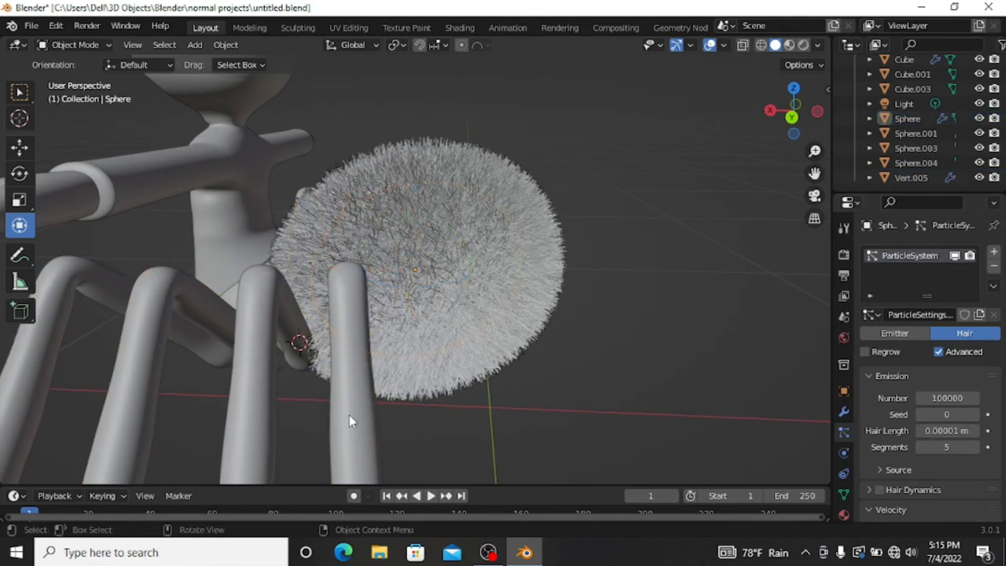
{"action": "left_click", "coordinate": [349, 415]}
{"action": "double_click", "coordinate": [942, 431]}
{"action": "key", "text": "ctrl+v"}
{"action": "key", "text": "Return"}
Set the legs' velocity randomize to 0.02 and edit their object velocity.
{"action": "scroll", "coordinate": [954, 437], "scroll_direction": "down", "scroll_amount": 3}
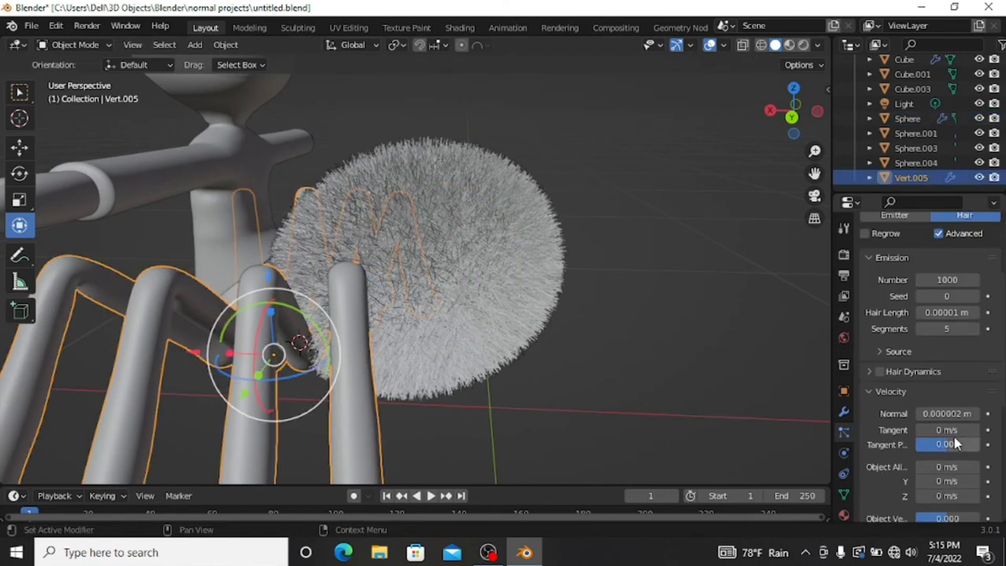
{"action": "scroll", "coordinate": [954, 437], "scroll_direction": "down", "scroll_amount": 3}
{"action": "scroll", "coordinate": [891, 474], "scroll_direction": "down", "scroll_amount": 1}
{"action": "scroll", "coordinate": [889, 470], "scroll_direction": "up", "scroll_amount": 1}
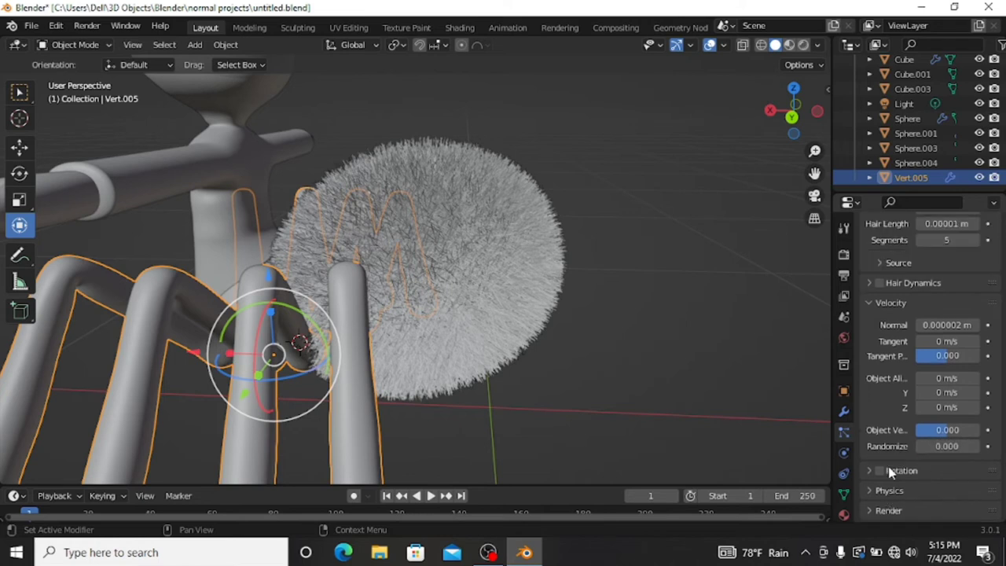
{"action": "type", "text": ".02"}
{"action": "key", "text": "Return"}
{"action": "double_click", "coordinate": [946, 429]}
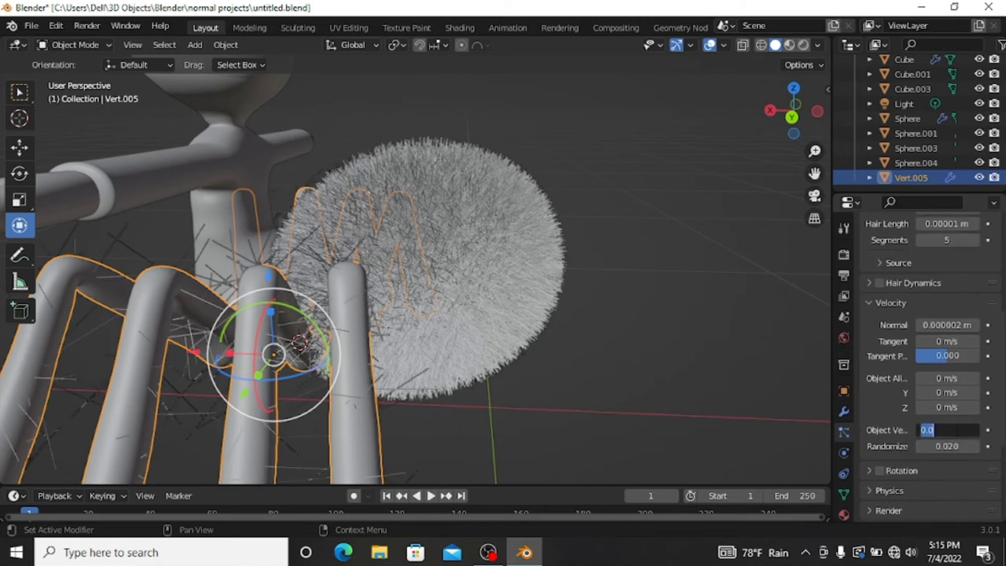
{"action": "type", "text": "1.000"}
Give the legs 100000 hairs, matching the abdomen's hair count.
{"action": "left_click", "coordinate": [498, 255]}
{"action": "scroll", "coordinate": [942, 354], "scroll_direction": "up", "scroll_amount": 4}
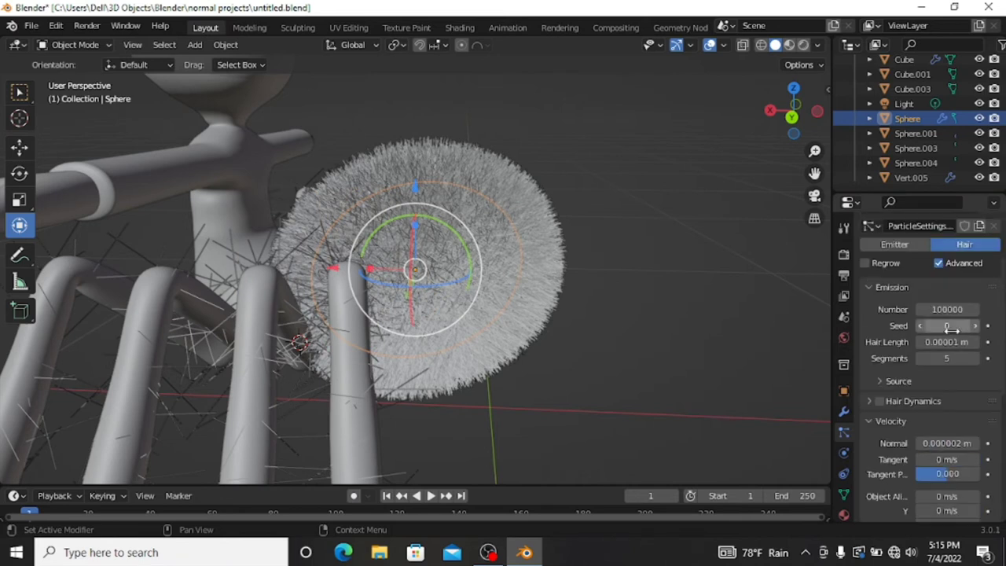
{"action": "double_click", "coordinate": [937, 308]}
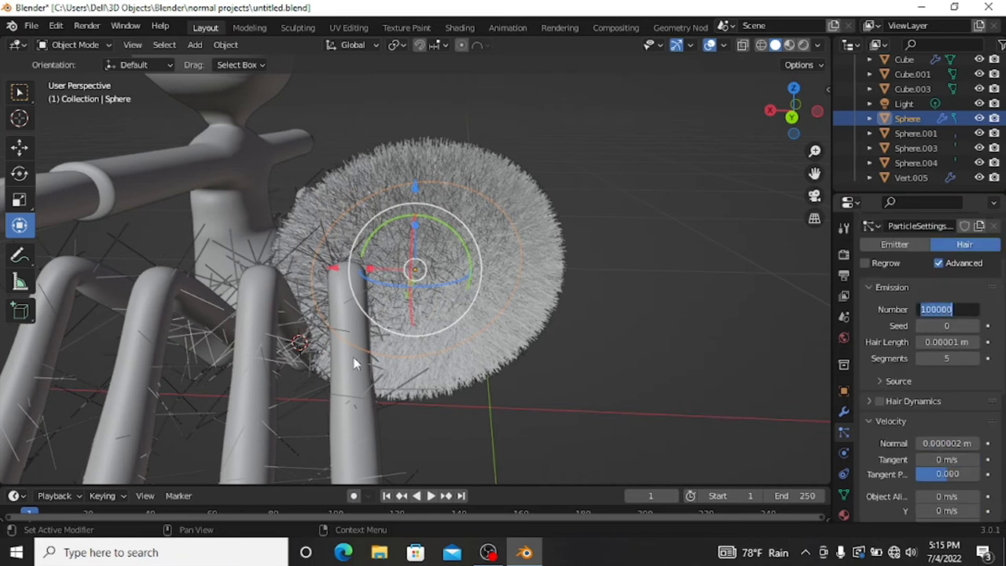
{"action": "key", "text": "Return"}
{"action": "left_click", "coordinate": [370, 398]}
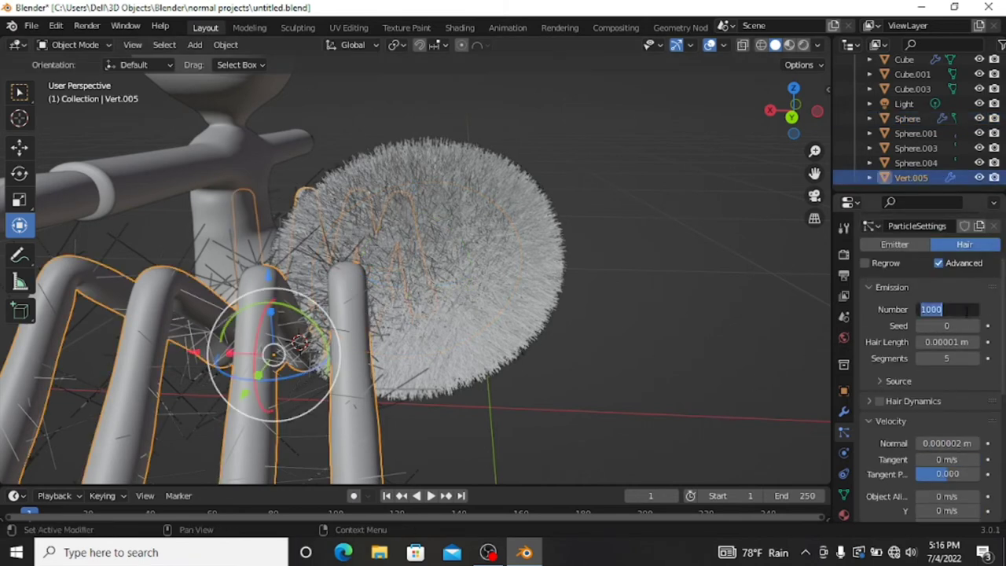
{"action": "type", "text": "100000"}
{"action": "key", "text": "Return"}
Set the legs' object velocity to 1 and randomize to 0.010.
{"action": "scroll", "coordinate": [666, 378], "scroll_direction": "down", "scroll_amount": 3}
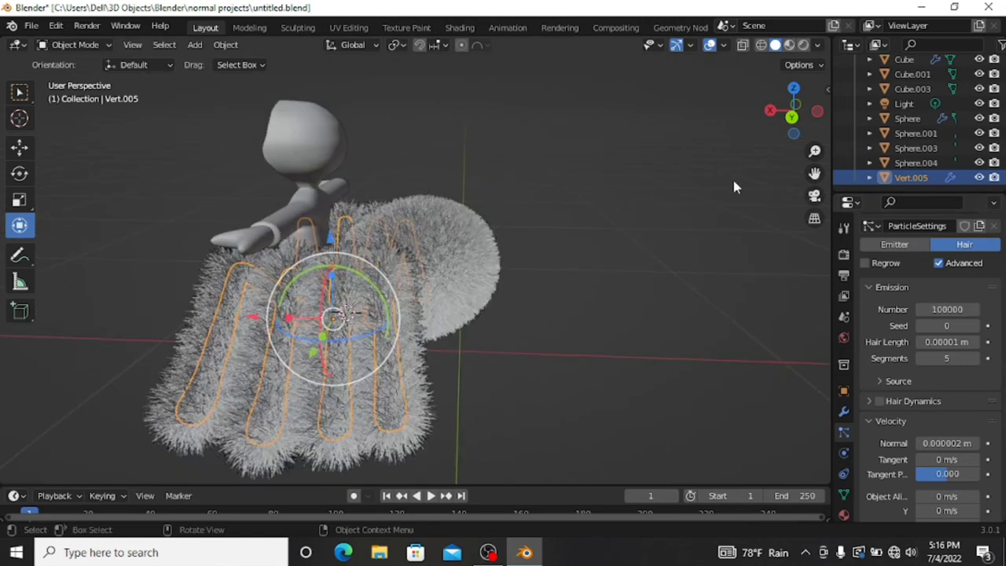
{"action": "left_click_drag", "start_coordinate": [794, 110], "coordinate": [771, 285]}
{"action": "scroll", "coordinate": [943, 365], "scroll_direction": "down", "scroll_amount": 1}
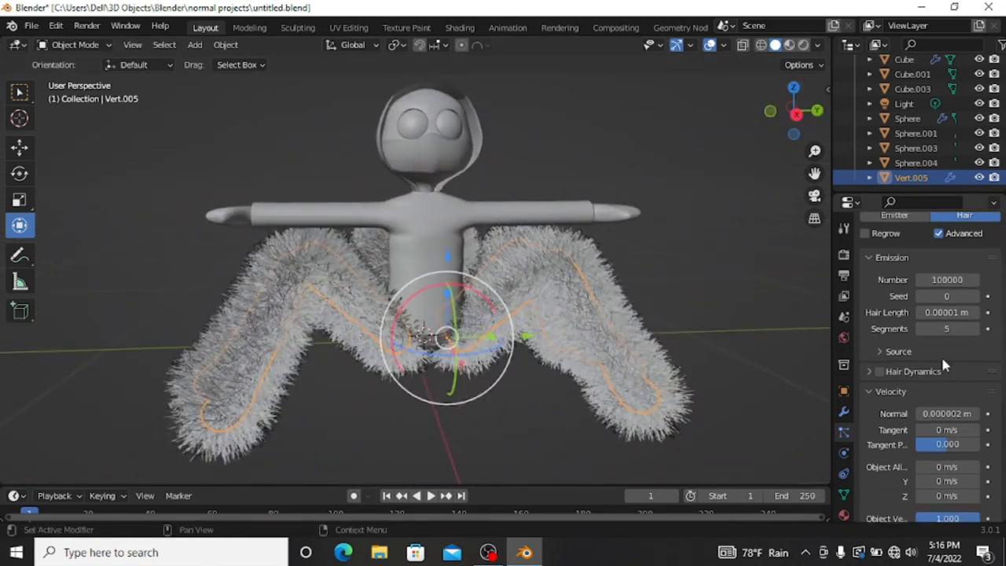
{"action": "scroll", "coordinate": [942, 365], "scroll_direction": "down", "scroll_amount": 4}
{"action": "type", "text": "0.002"}
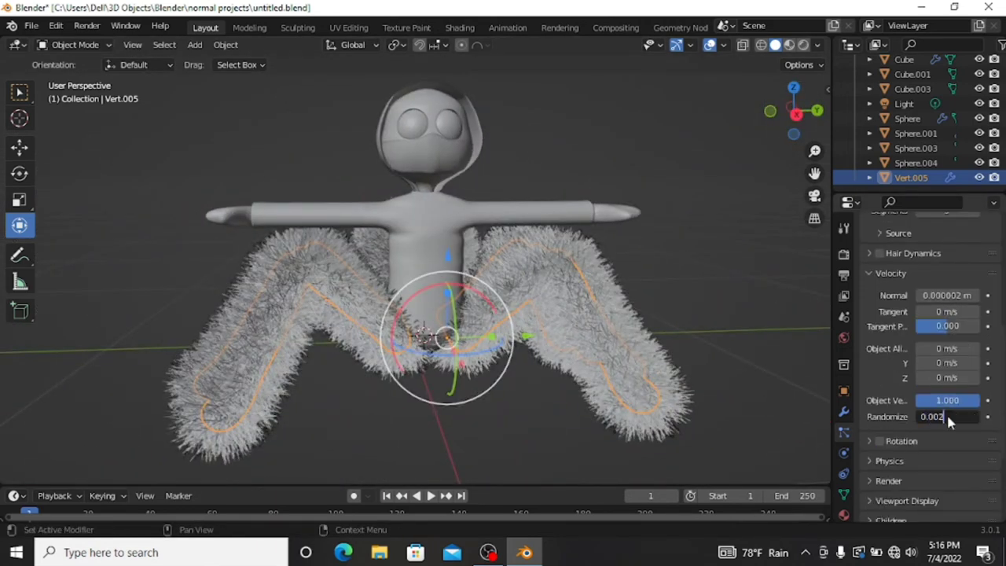
{"action": "key", "text": "Return"}
{"action": "scroll", "coordinate": [754, 400], "scroll_direction": "up", "scroll_amount": 2}
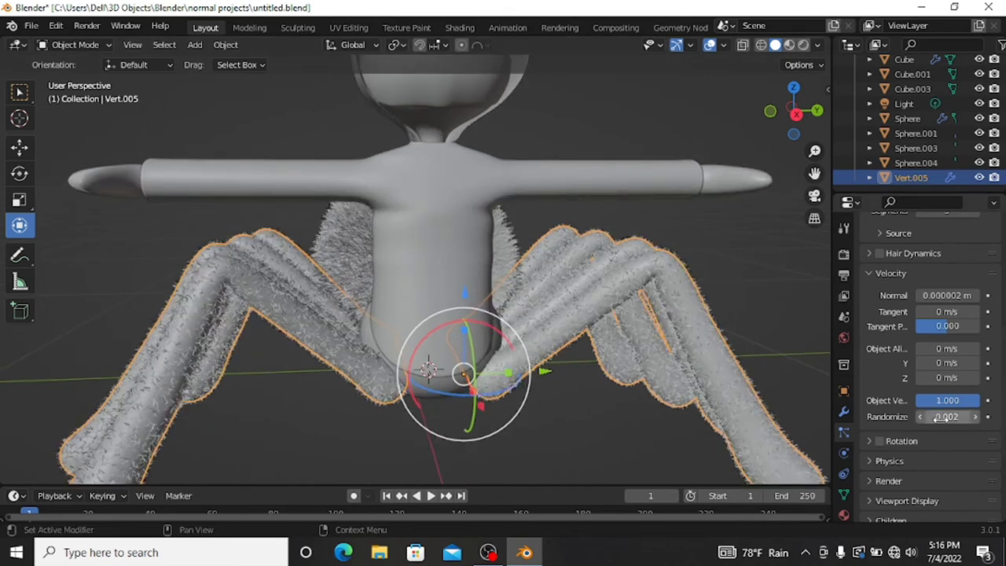
{"action": "type", "text": "0.01"}
{"action": "key", "text": "Return"}
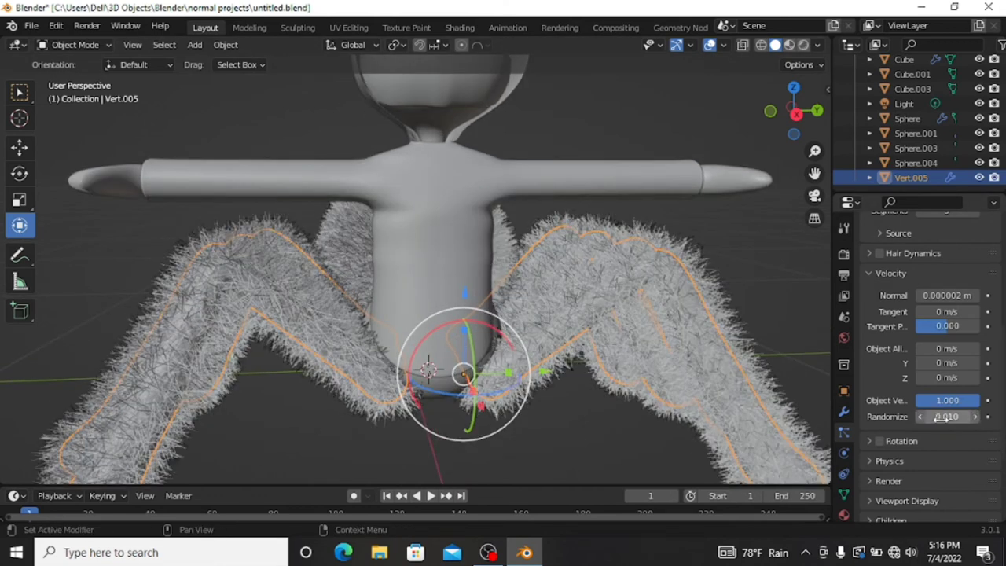
Orbit to the head, deselect the legs and select Sphere.001.
{"action": "mouse_move", "coordinate": [941, 418]}
{"action": "middle_mouse_down"}
{"action": "mouse_move", "coordinate": [751, 282]}
{"action": "mouse_move", "coordinate": [707, 298]}
{"action": "middle_mouse_up"}
{"action": "left_click", "coordinate": [751, 282]}
{"action": "scroll", "coordinate": [643, 248], "scroll_direction": "up", "scroll_amount": 2}
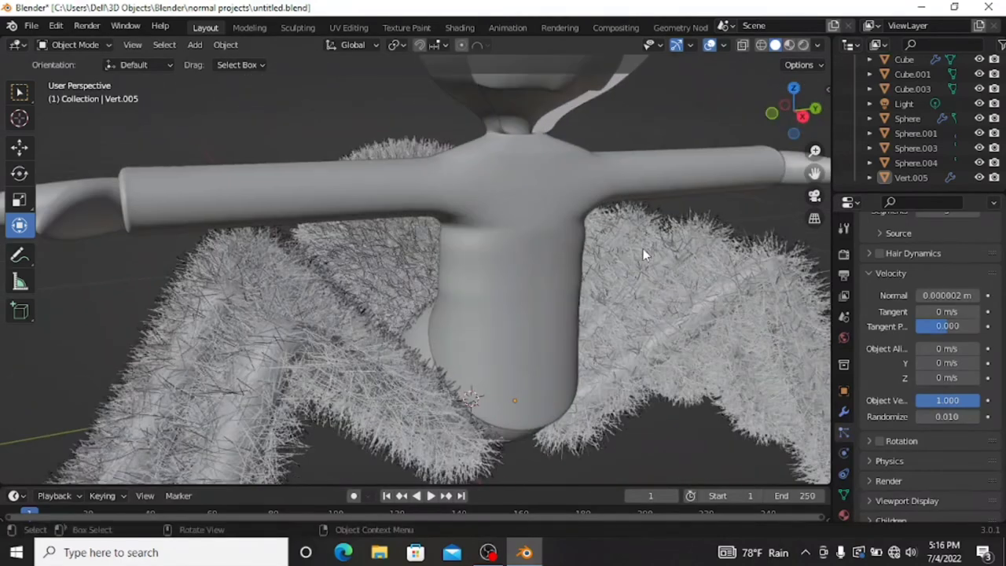
{"action": "left_click", "coordinate": [421, 331]}
Set the Vert.005 legs' hair count to 500000.
{"action": "left_click", "coordinate": [907, 118]}
{"action": "left_click_drag", "start_coordinate": [794, 110], "coordinate": [186, 243]}
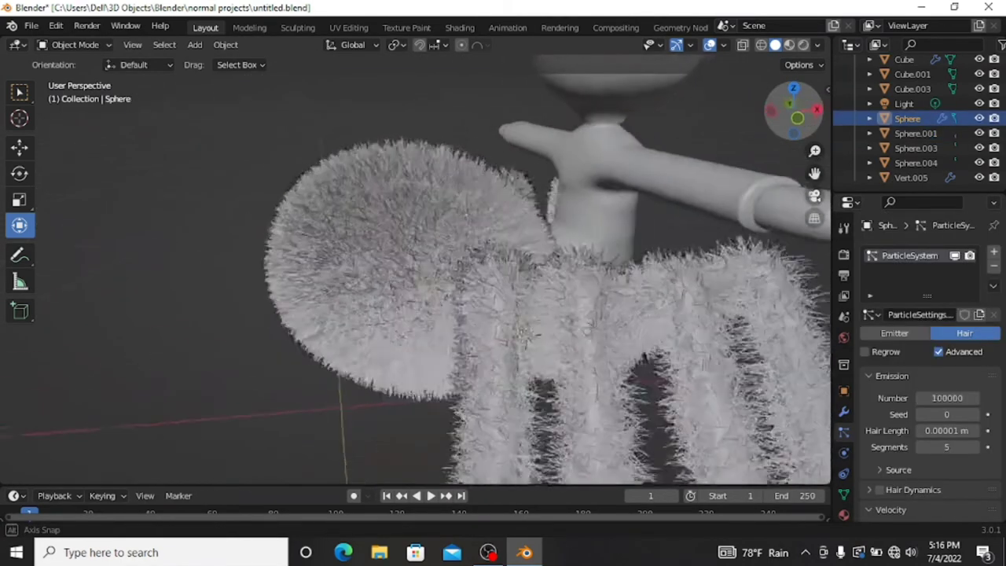
{"action": "left_click", "coordinate": [604, 324]}
{"action": "middle_click_drag", "start_coordinate": [604, 324], "coordinate": [451, 405]}
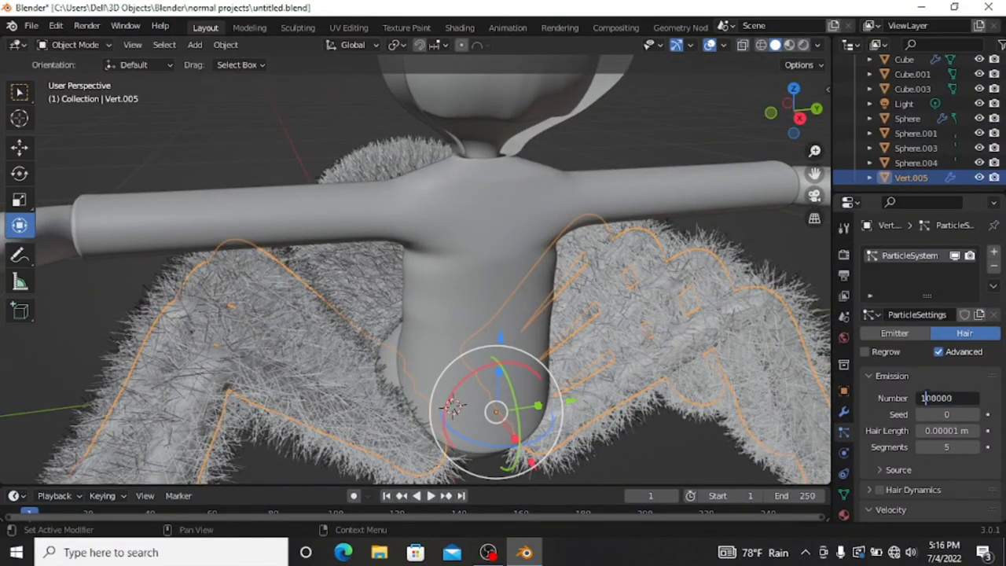
{"action": "key", "text": "Return"}
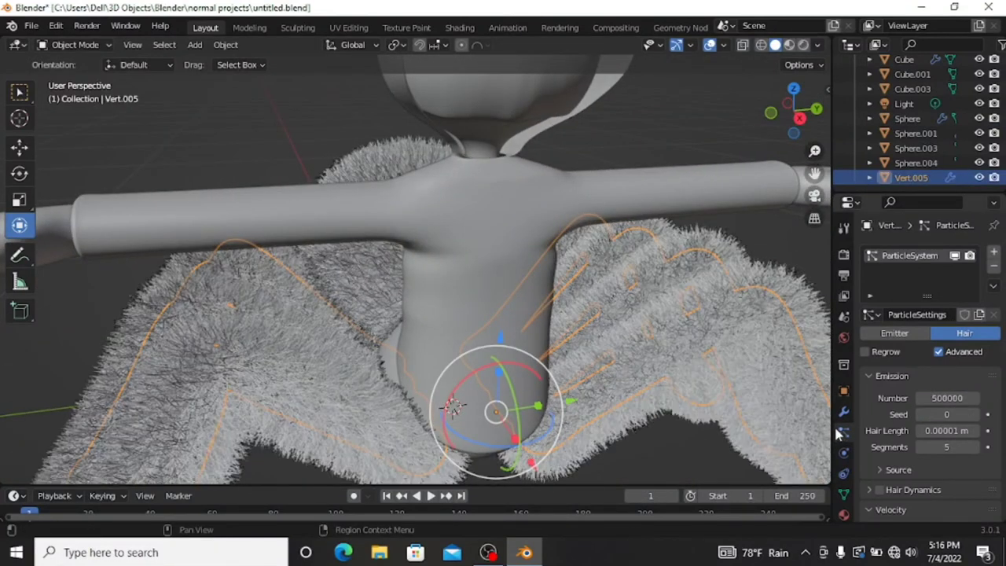
Save the file and select Sphere.001 together with the abdomen Sphere.
{"action": "scroll", "coordinate": [749, 363], "scroll_direction": "down", "scroll_amount": 3}
{"action": "left_click", "coordinate": [744, 304]}
{"action": "scroll", "coordinate": [646, 332], "scroll_direction": "up", "scroll_amount": 2}
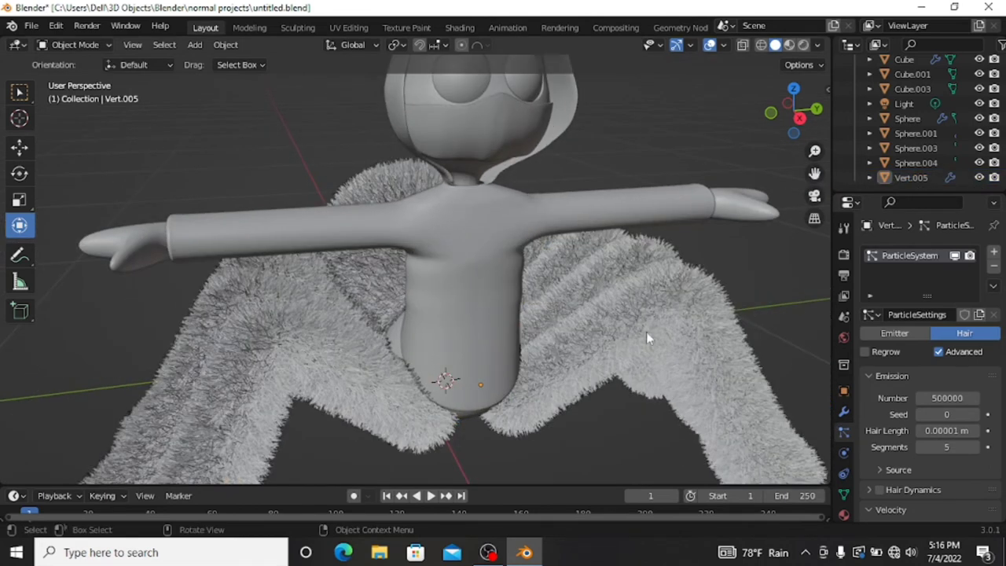
{"action": "left_click", "coordinate": [389, 322]}
{"action": "left_click", "coordinate": [395, 281]}
{"action": "left_click", "coordinate": [400, 314]}
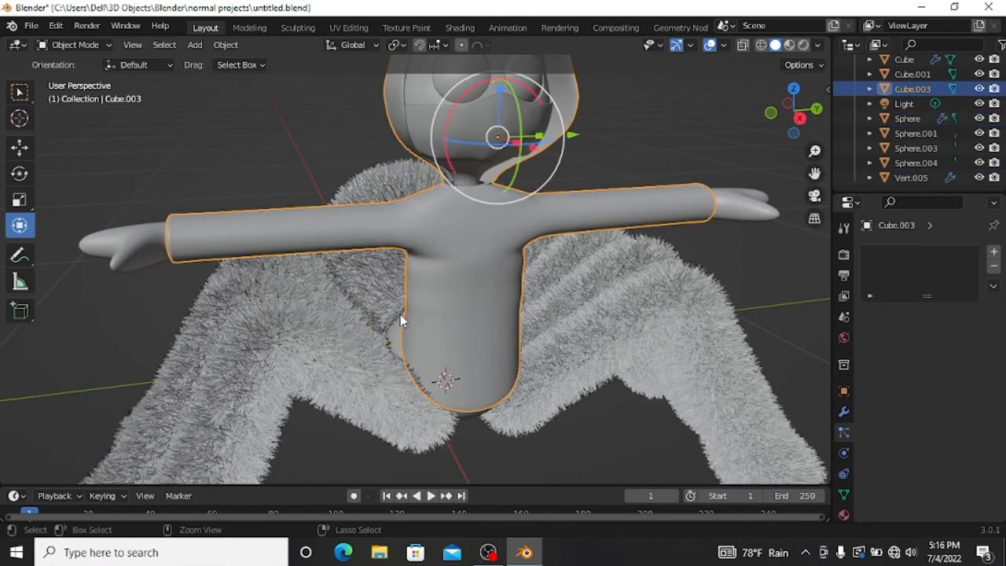
{"action": "key", "text": "ctrl+s"}
{"action": "left_click", "coordinate": [393, 327]}
{"action": "left_click", "coordinate": [384, 273], "text": "shift"}
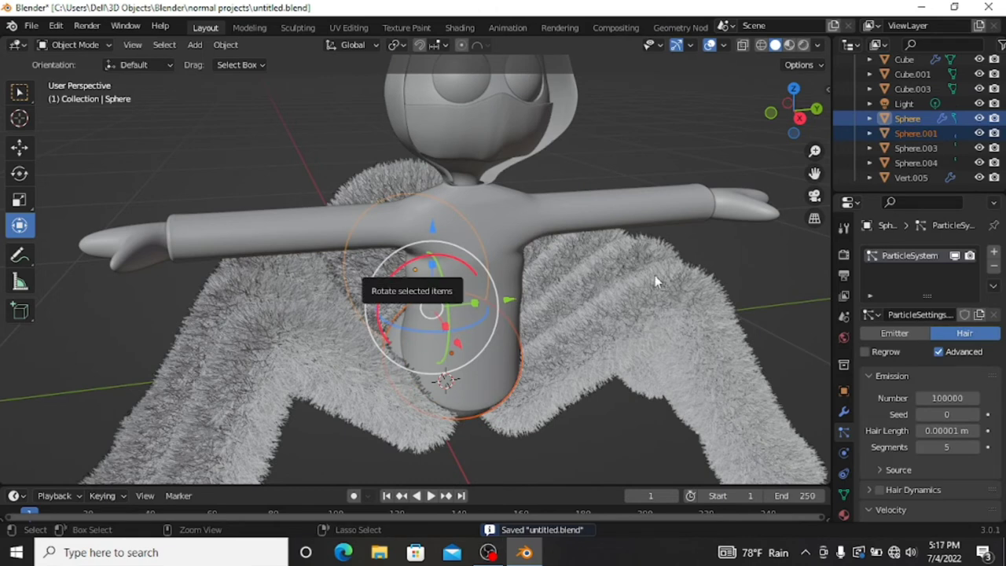
Orbit around the character to inspect the fuzzy abdomen Sphere from behind and front.
{"action": "scroll", "coordinate": [672, 274], "scroll_direction": "down", "scroll_amount": 3}
{"action": "left_click_drag", "start_coordinate": [794, 110], "coordinate": [774, 118]}
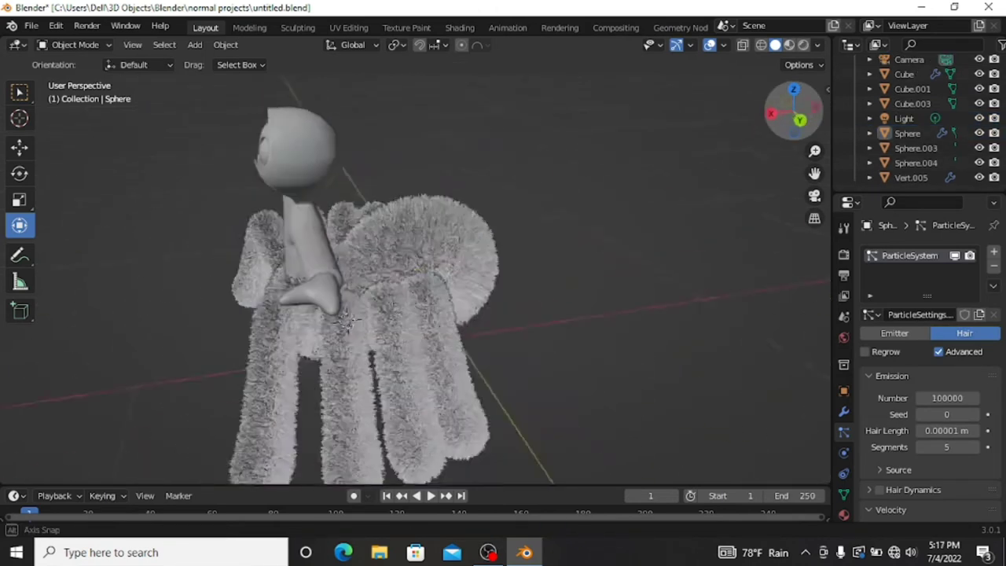
{"action": "middle_click_drag", "start_coordinate": [350, 318], "coordinate": [416, 345]}
{"action": "scroll", "coordinate": [416, 346], "scroll_direction": "up", "scroll_amount": 4}
{"action": "left_click", "coordinate": [445, 352]}
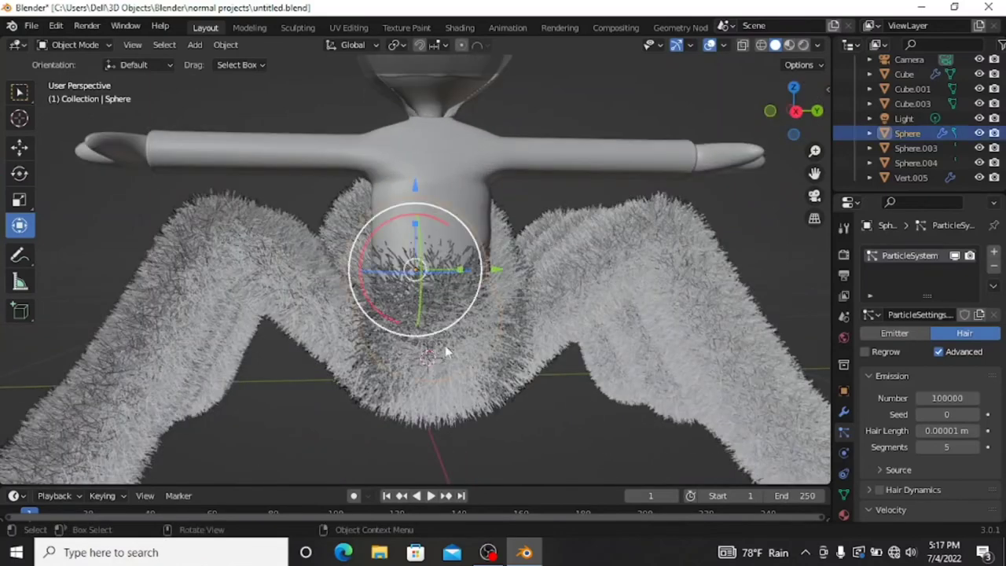
{"action": "scroll", "coordinate": [503, 364], "scroll_direction": "down", "scroll_amount": 3}
{"action": "left_click", "coordinate": [755, 185]}
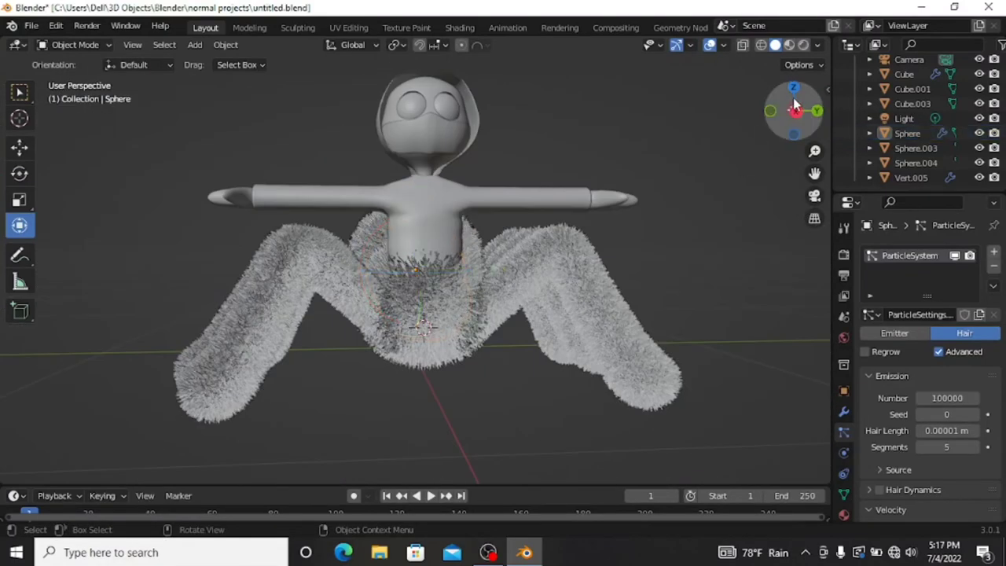
{"action": "left_click_drag", "start_coordinate": [795, 106], "coordinate": [797, 114]}
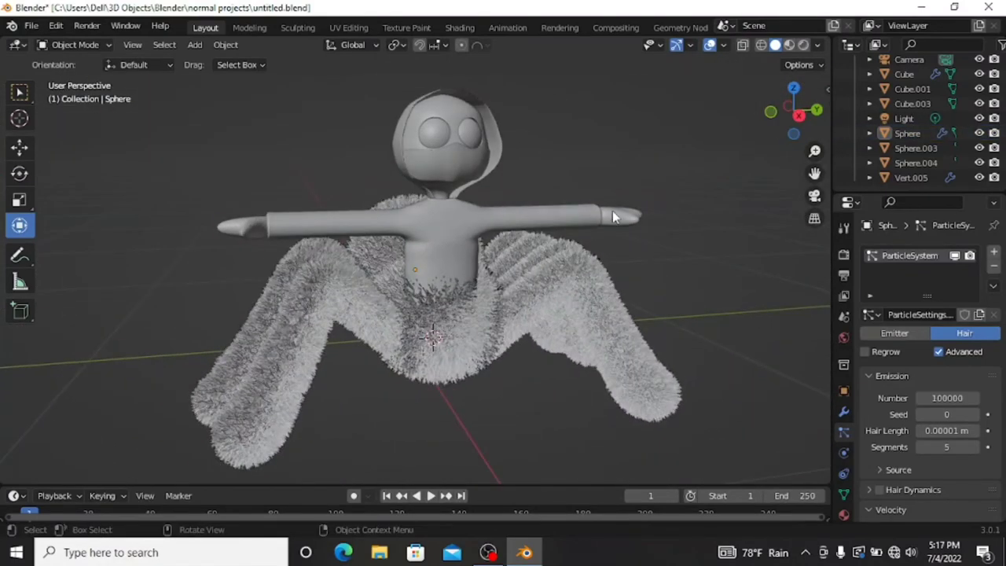
Add a new particle system to the Cube arms-and-torso object.
{"action": "left_click", "coordinate": [612, 212]}
{"action": "scroll", "coordinate": [612, 212], "scroll_direction": "down", "scroll_amount": 2}
{"action": "left_click", "coordinate": [993, 251]}
{"action": "scroll", "coordinate": [719, 303], "scroll_direction": "up", "scroll_amount": 3}
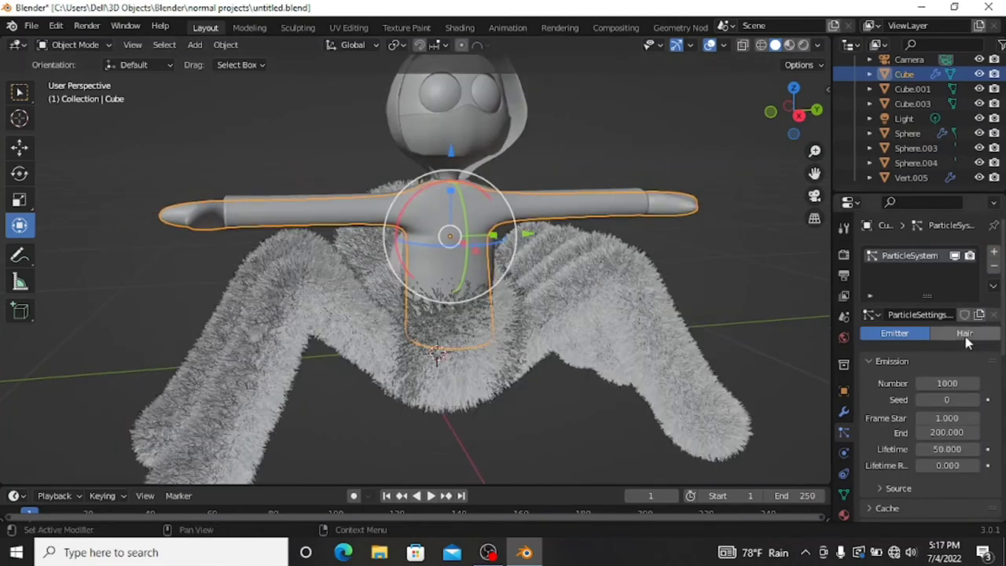
Switch the Cube's particles to Hair, trying and undoing a 1000 hair length.
{"action": "left_click", "coordinate": [965, 334]}
{"action": "left_click", "coordinate": [943, 431]}
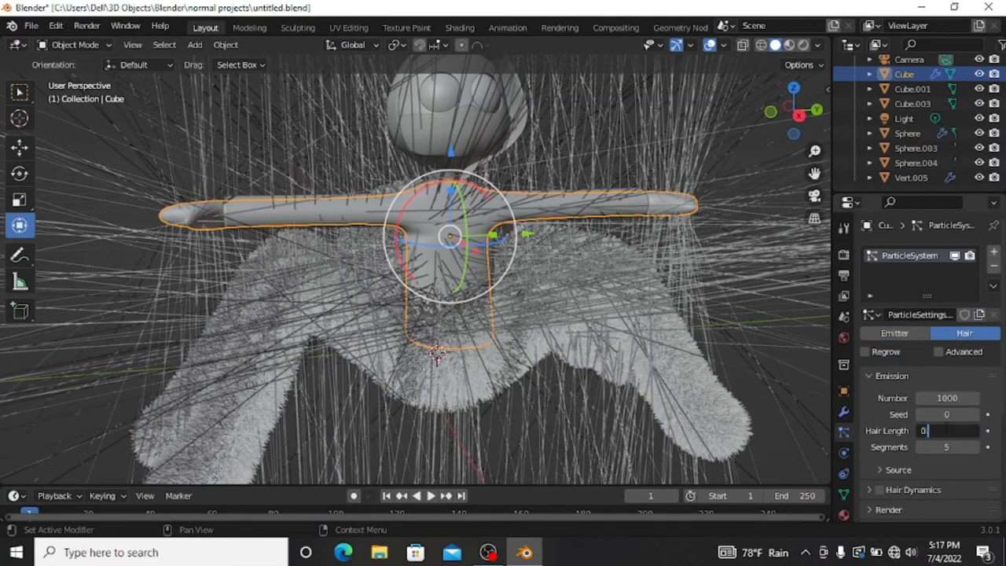
{"action": "type", "text": "1000"}
{"action": "key", "text": "Return"}
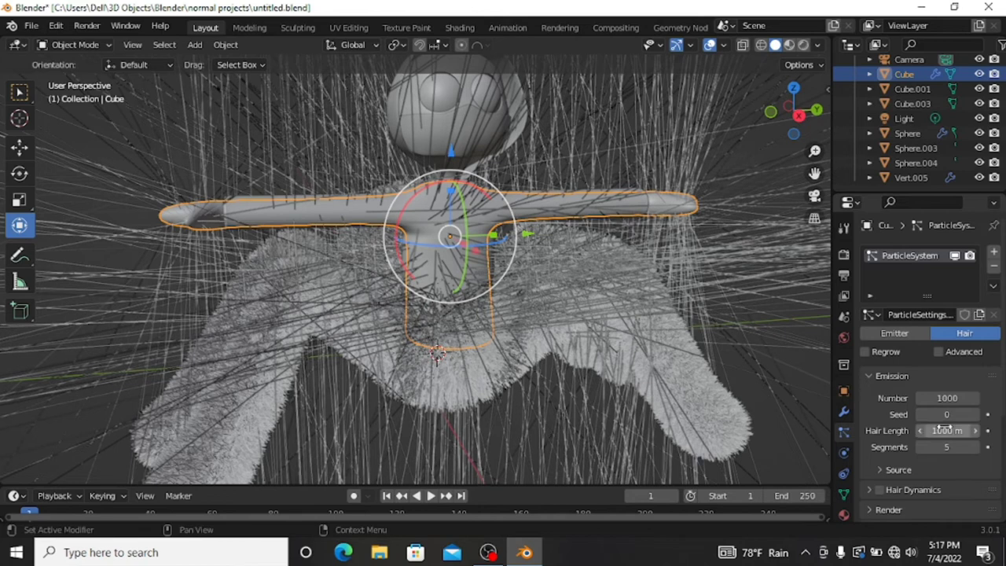
{"action": "key", "text": "ctrl+z"}
Set the Cube's hair count to 100000 and enter a very short hair length.
{"action": "left_click", "coordinate": [947, 398]}
{"action": "type", "text": "100000"}
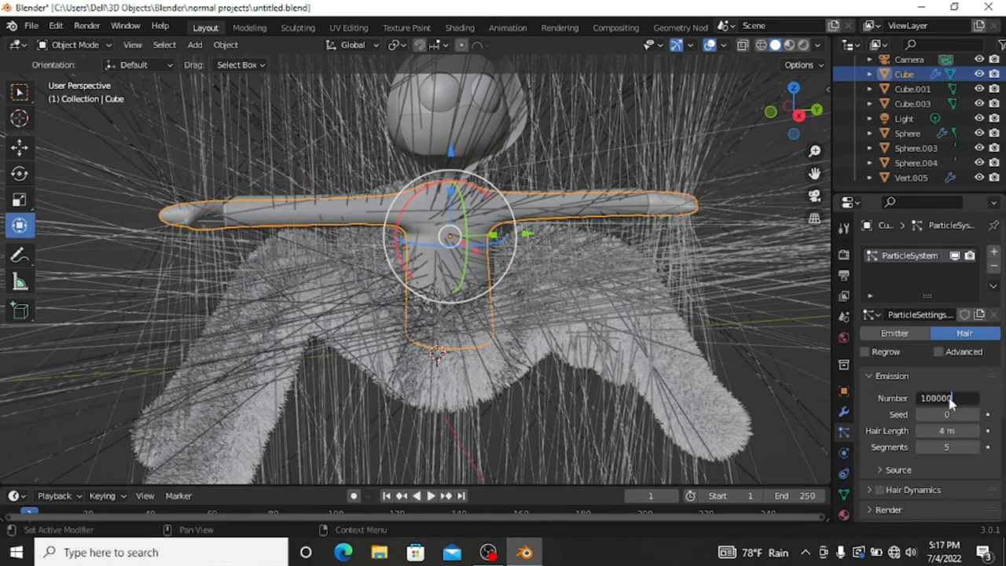
{"action": "key", "text": "Return"}
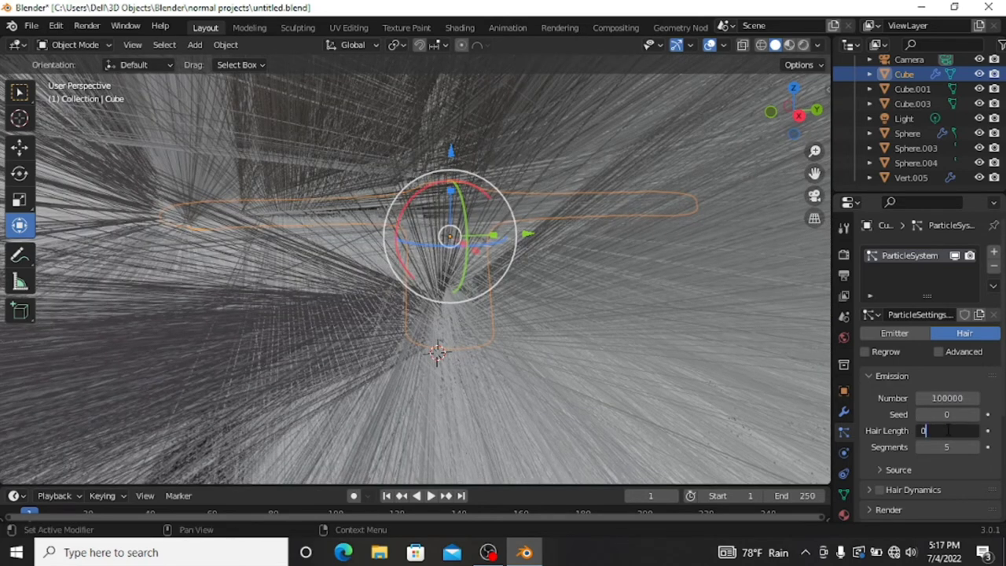
{"action": "key", "text": "Return"}
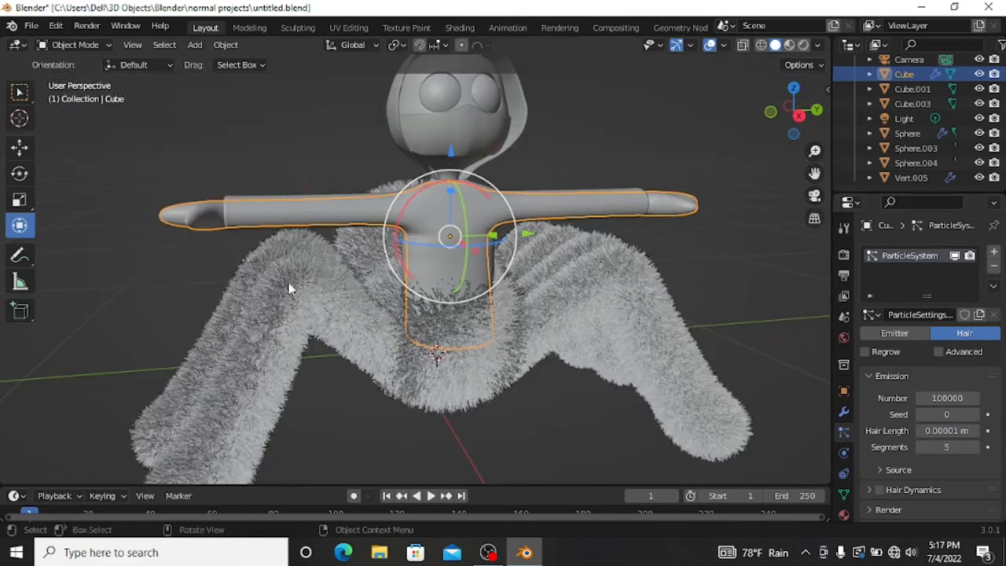
Check the legs, then set the Cube's hair length to 0.00001 m and save.
{"action": "left_click", "coordinate": [383, 336]}
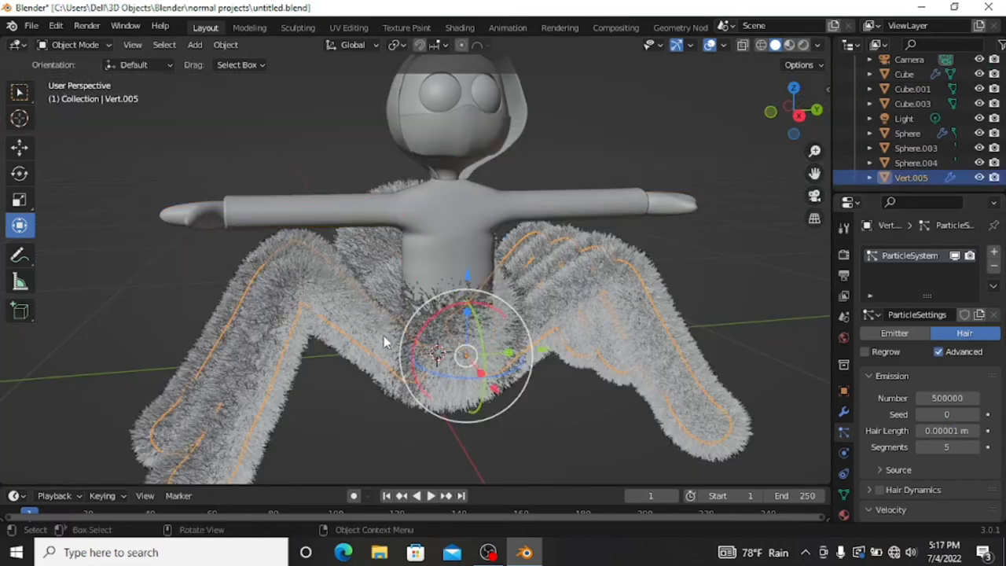
{"action": "left_click", "coordinate": [682, 210]}
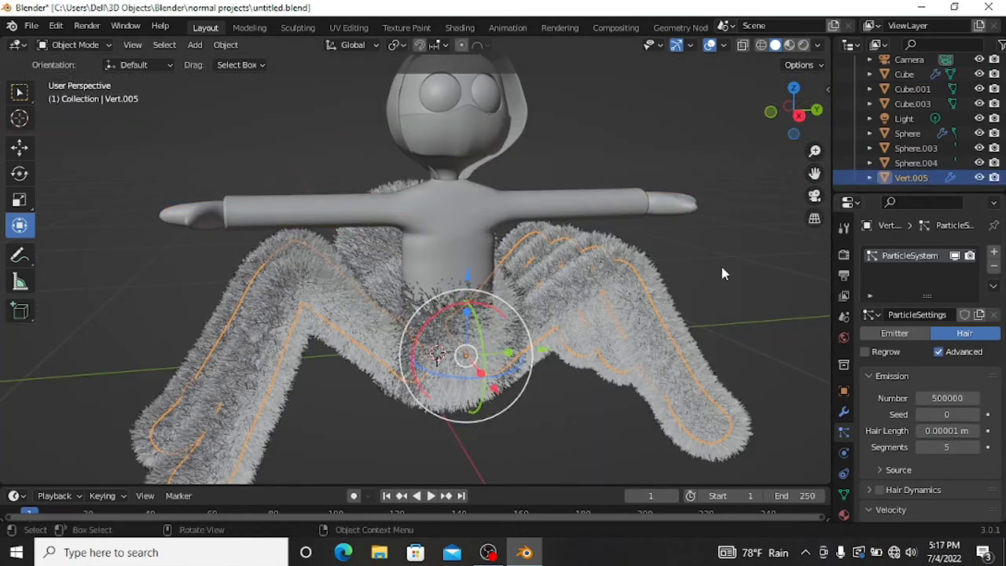
{"action": "left_click", "coordinate": [954, 432]}
{"action": "key", "text": "Return"}
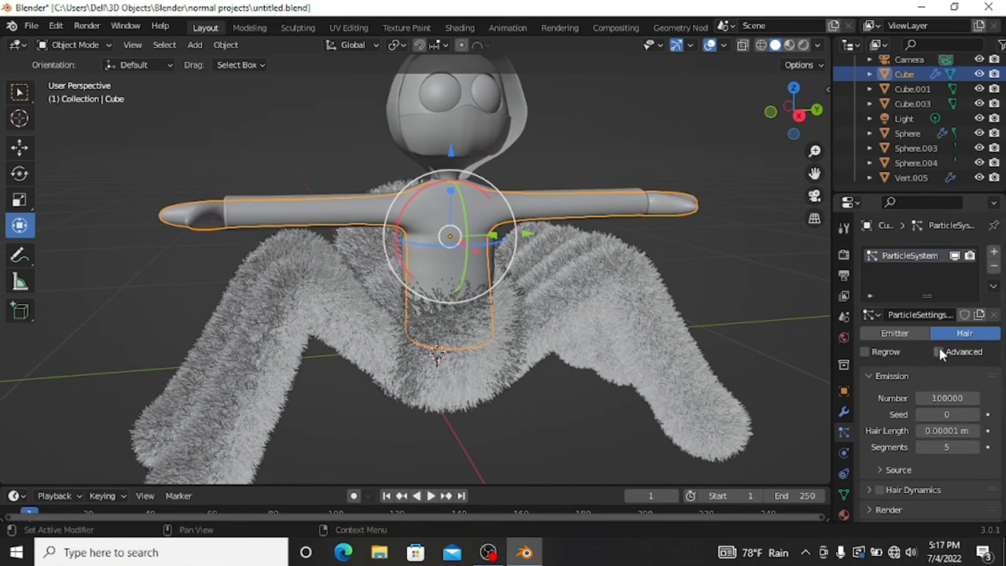
{"action": "key", "text": "ctrl+s"}
Set the Cube's object velocity to 1 and velocity randomize to 0.001.
{"action": "scroll", "coordinate": [942, 440], "scroll_direction": "down", "scroll_amount": 5}
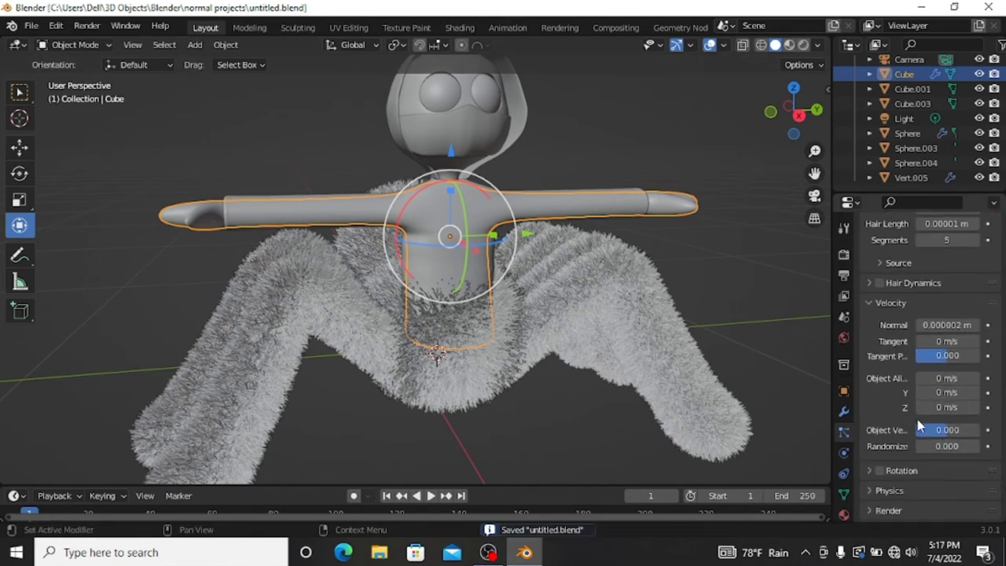
{"action": "double_click", "coordinate": [947, 445]}
{"action": "type", "text": "0.01"}
{"action": "key", "text": "Return"}
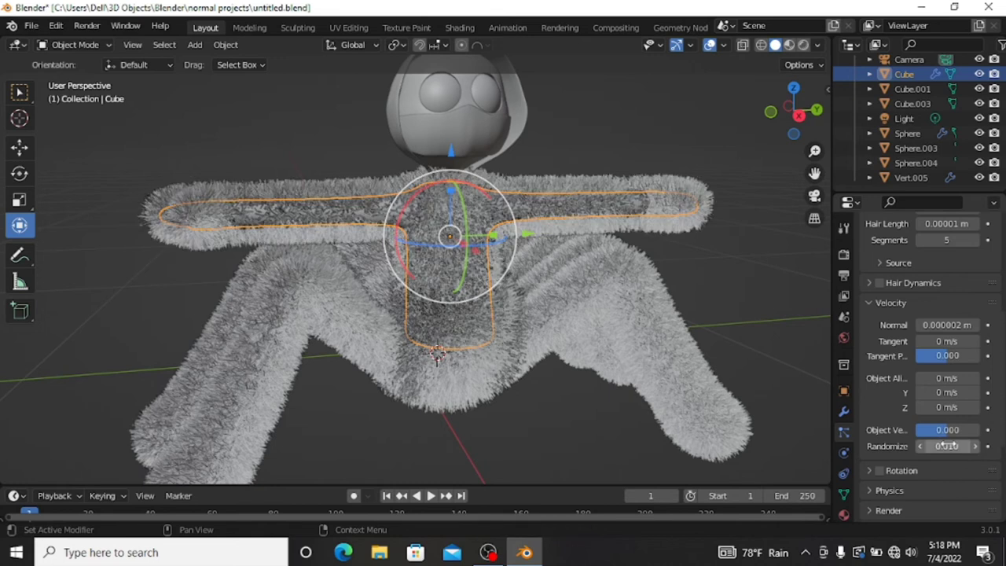
{"action": "key", "text": "Return"}
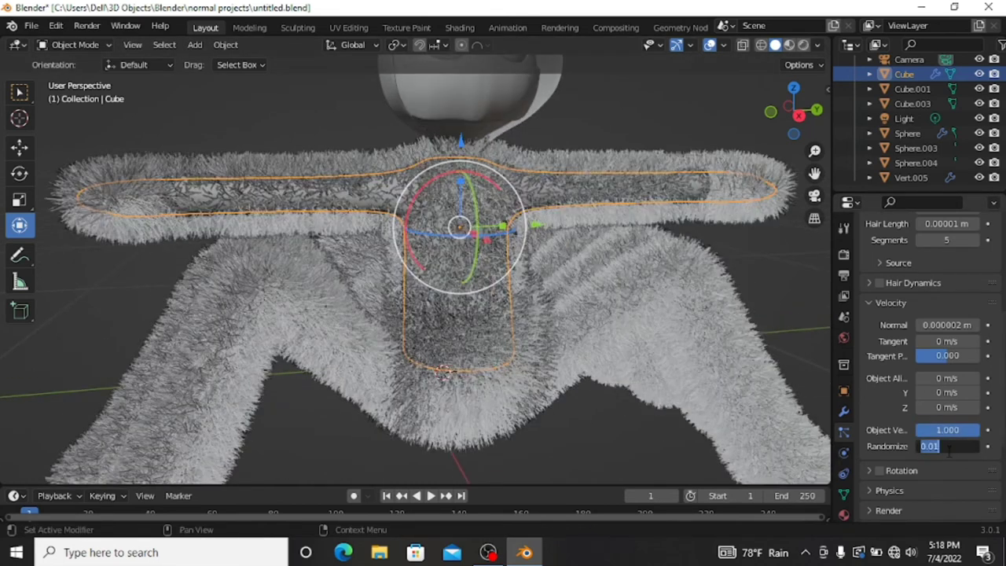
{"action": "type", "text": "0.001"}
{"action": "key", "text": "Return"}
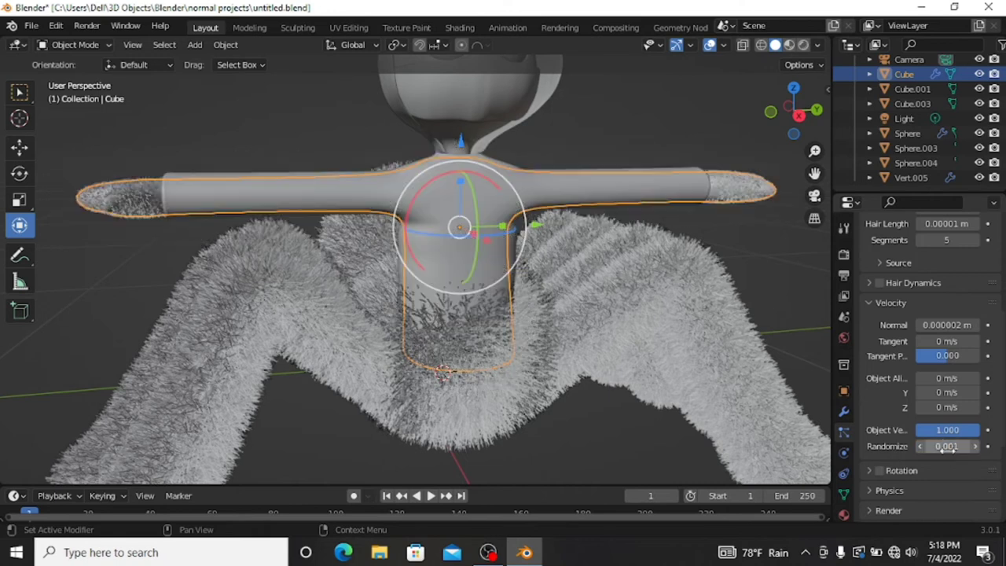
Orbit so the arms run diagonally and re-edit the Cube's hair count.
{"action": "left_click_drag", "start_coordinate": [795, 111], "coordinate": [751, 241]}
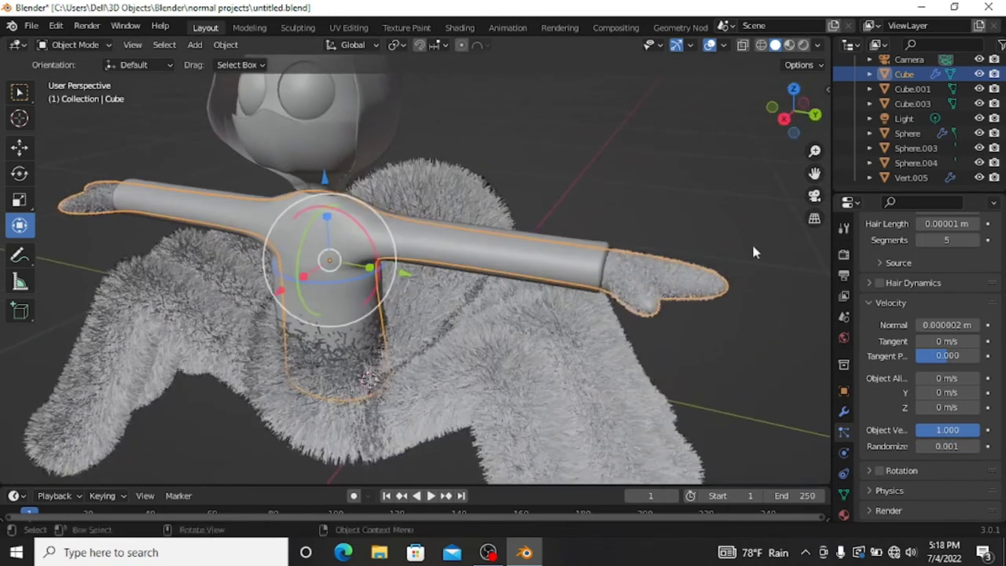
{"action": "scroll", "coordinate": [933, 381], "scroll_direction": "up", "scroll_amount": 5}
{"action": "double_click", "coordinate": [935, 398]}
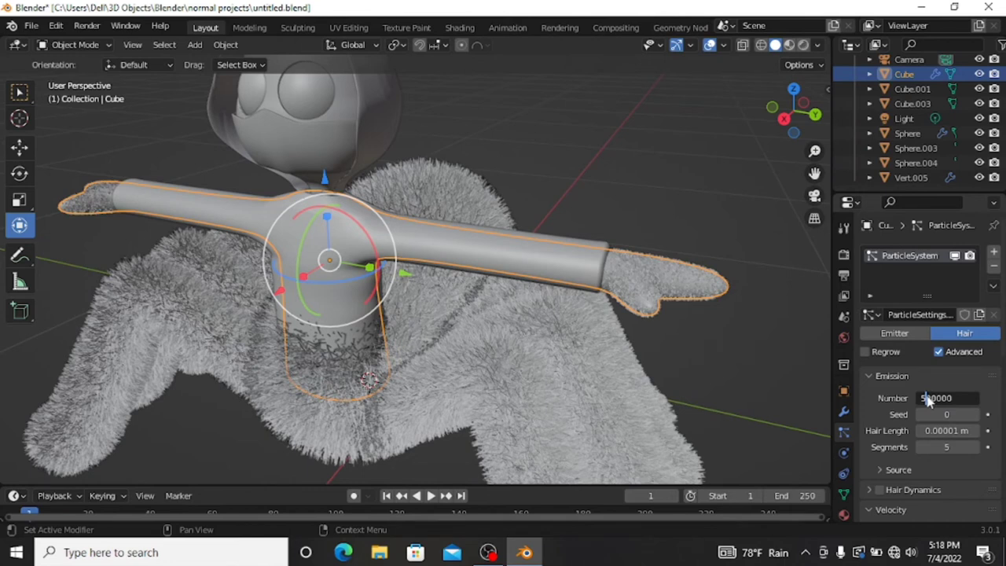
Commit 500000 hair strands on the body fur and save the file.
{"action": "key", "text": "Return"}
{"action": "left_click", "coordinate": [739, 321]}
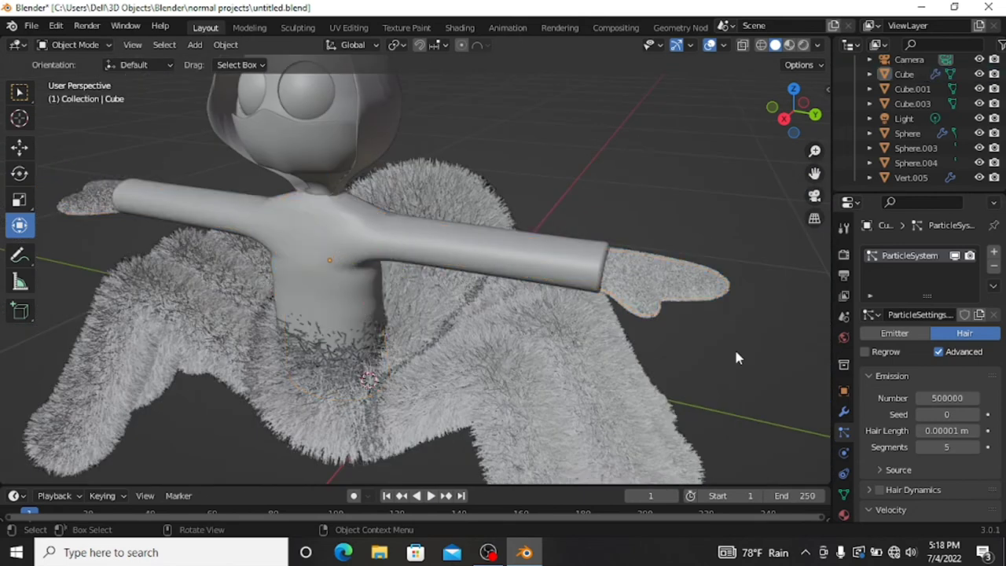
{"action": "key", "text": "ctrl+s"}
Set the body Cube's fur velocity Randomize to 0.001 and save.
{"action": "left_click", "coordinate": [469, 370]}
{"action": "scroll", "coordinate": [967, 426], "scroll_direction": "down", "scroll_amount": 8}
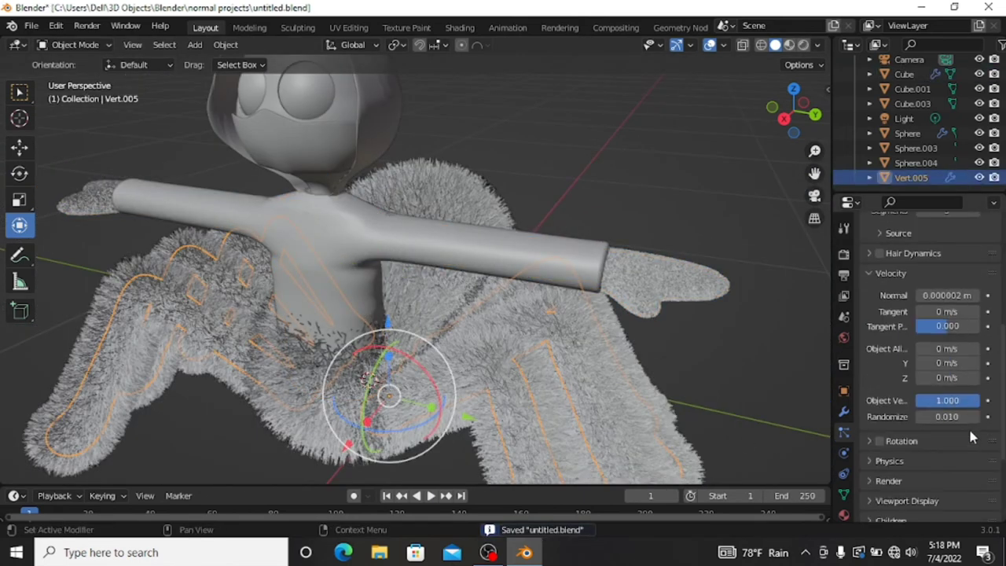
{"action": "scroll", "coordinate": [951, 390], "scroll_direction": "down", "scroll_amount": 1}
{"action": "left_click", "coordinate": [674, 279]}
{"action": "scroll", "coordinate": [936, 392], "scroll_direction": "down", "scroll_amount": 4}
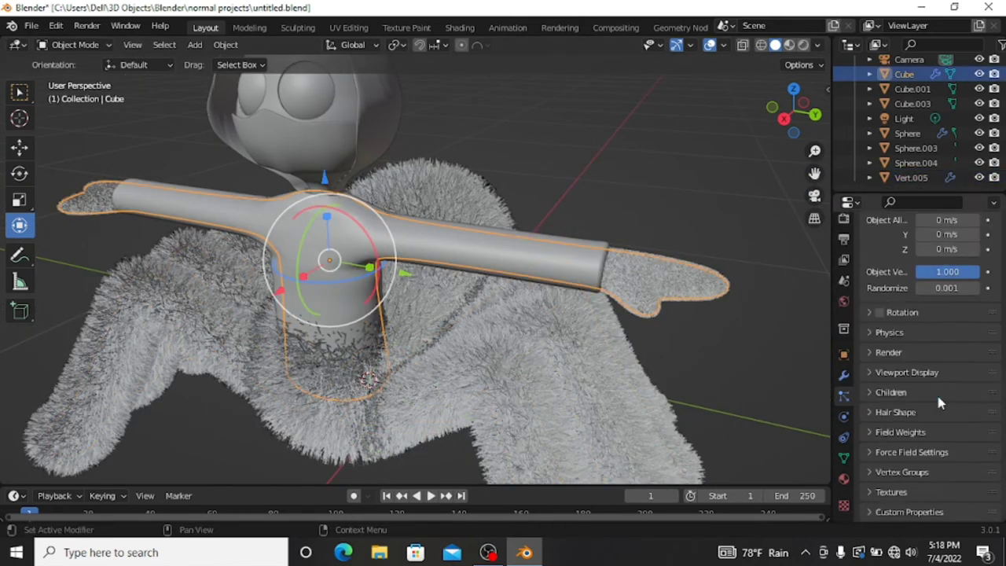
{"action": "scroll", "coordinate": [939, 369], "scroll_direction": "up", "scroll_amount": 2}
{"action": "left_click", "coordinate": [941, 348]}
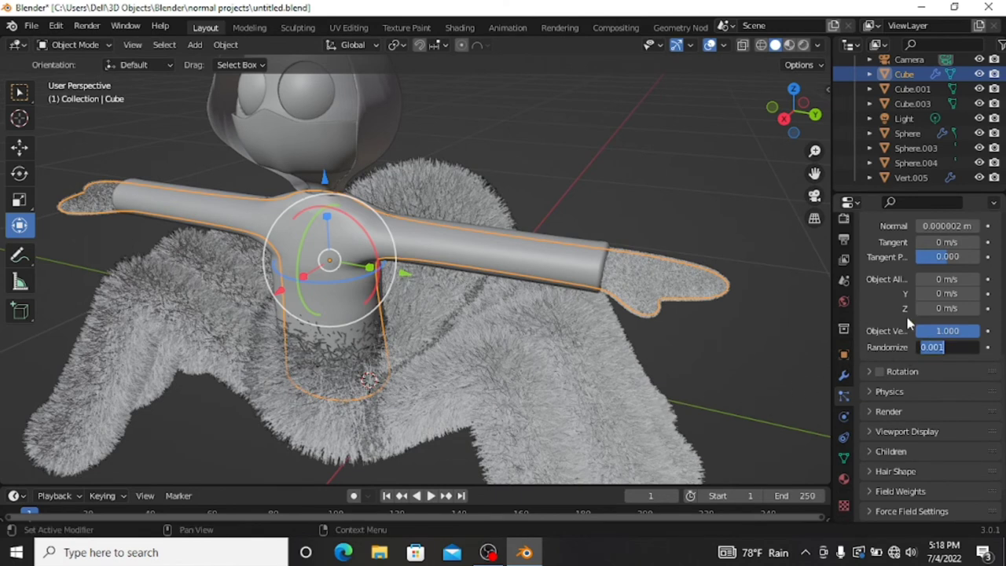
{"action": "key", "text": "Return"}
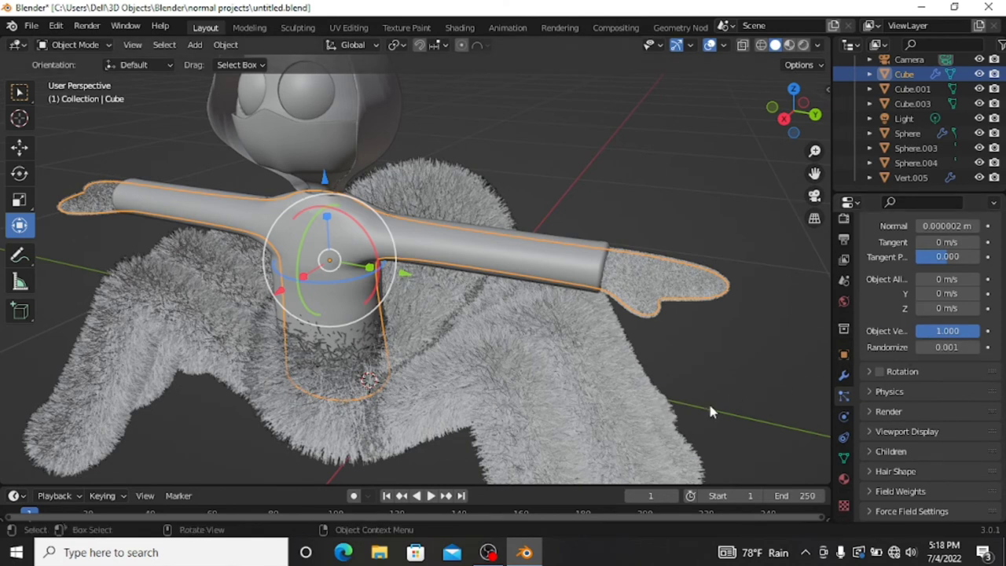
{"action": "key", "text": "ctrl+s"}
Give the leg fur Vert.005 a small Randomize value and inspect the resulting fur.
{"action": "left_click", "coordinate": [544, 399]}
{"action": "left_click", "coordinate": [937, 347]}
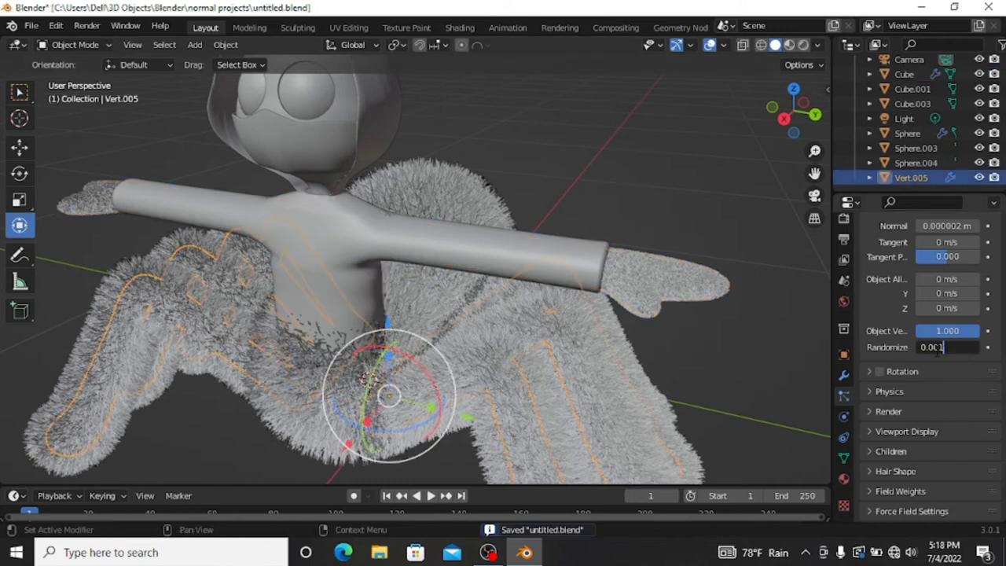
{"action": "left_click", "coordinate": [763, 367]}
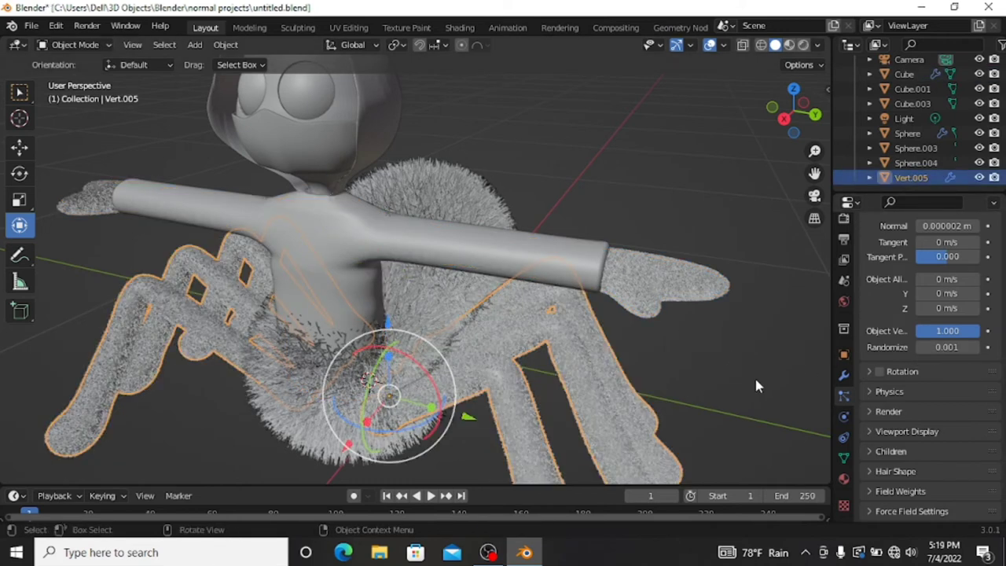
{"action": "left_click", "coordinate": [754, 374]}
{"action": "left_click_drag", "start_coordinate": [814, 173], "coordinate": [801, 153]}
{"action": "left_click_drag", "start_coordinate": [794, 110], "coordinate": [778, 118]}
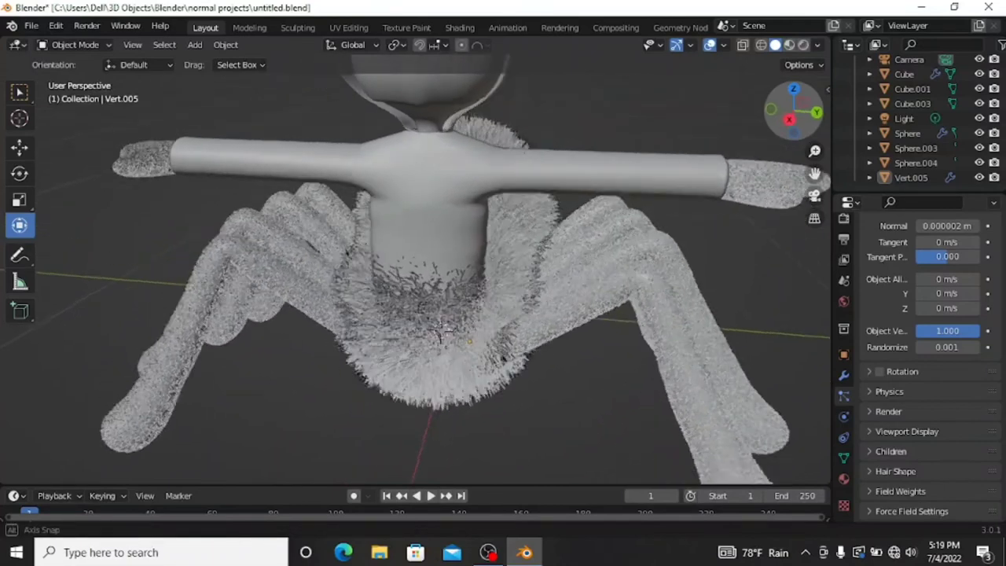
{"action": "scroll", "coordinate": [490, 324], "scroll_direction": "up", "scroll_amount": 5}
{"action": "scroll", "coordinate": [490, 324], "scroll_direction": "down", "scroll_amount": 5}
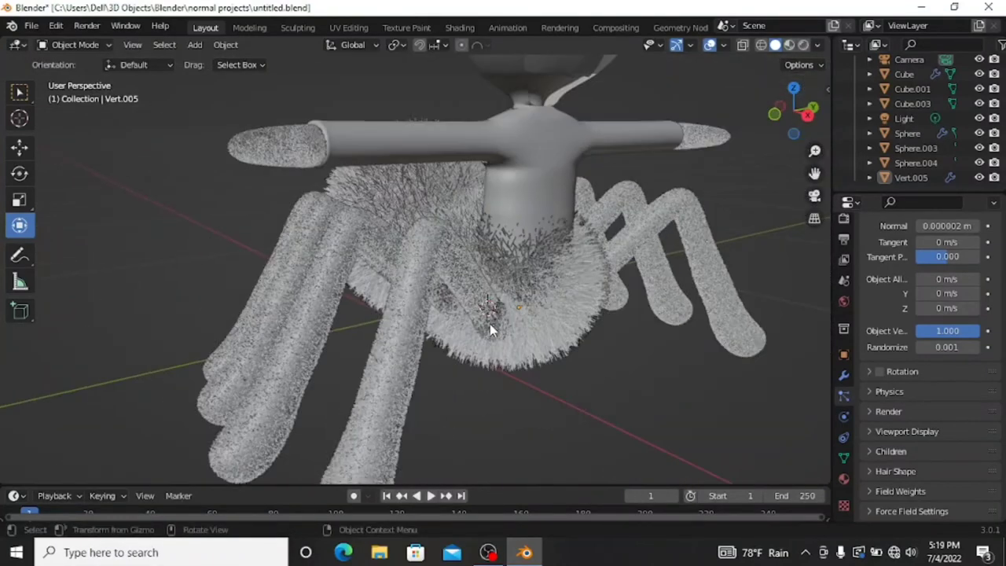
Check the legs, body, arms and Sphere from a frontal view of the whole spider.
{"action": "left_click", "coordinate": [511, 340]}
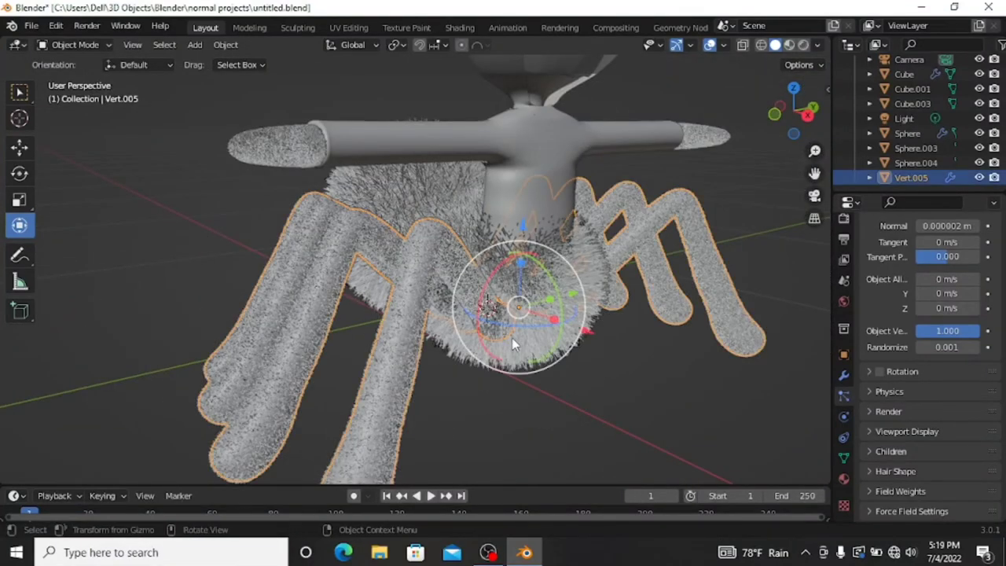
{"action": "scroll", "coordinate": [511, 340], "scroll_direction": "up", "scroll_amount": 2}
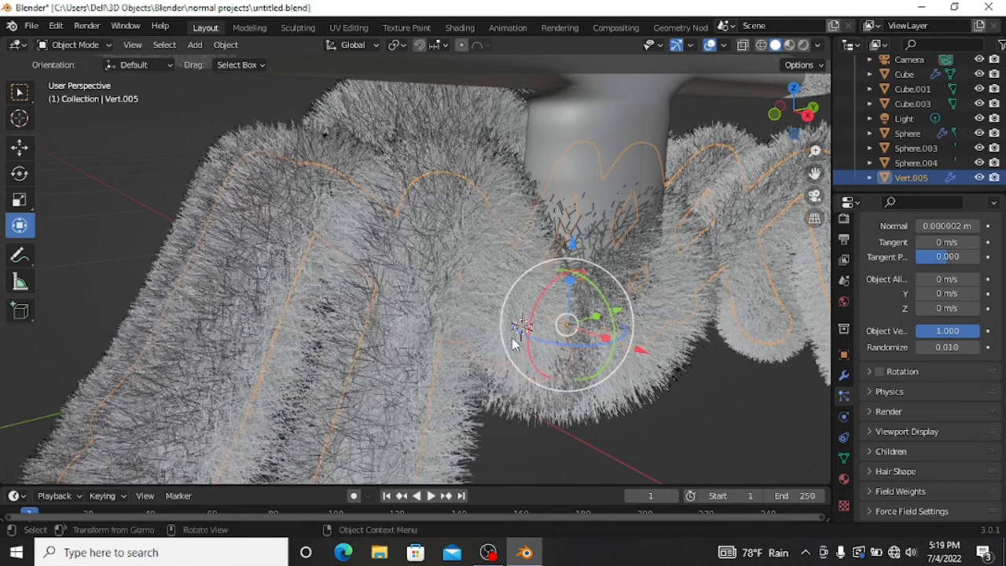
{"action": "middle_click_drag", "start_coordinate": [511, 343], "coordinate": [653, 332]}
{"action": "left_click", "coordinate": [620, 348]}
{"action": "scroll", "coordinate": [620, 348], "scroll_direction": "down", "scroll_amount": 3}
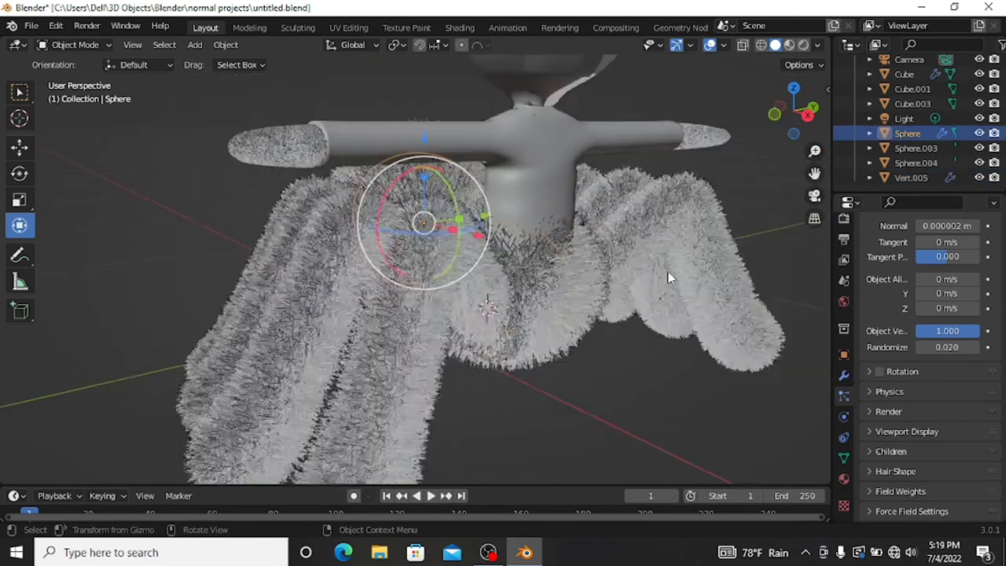
{"action": "middle_click_drag", "start_coordinate": [667, 275], "coordinate": [751, 145]}
Add a hair particle system to the head Cube.001 with a 0.0001 m hair length.
{"action": "left_click", "coordinate": [454, 165]}
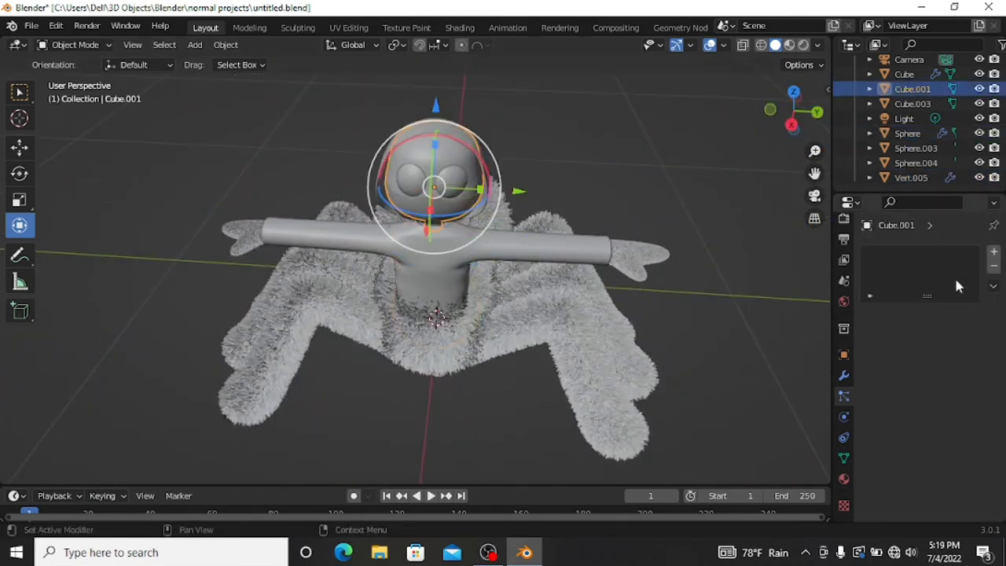
{"action": "left_click", "coordinate": [993, 251]}
{"action": "left_click", "coordinate": [965, 333]}
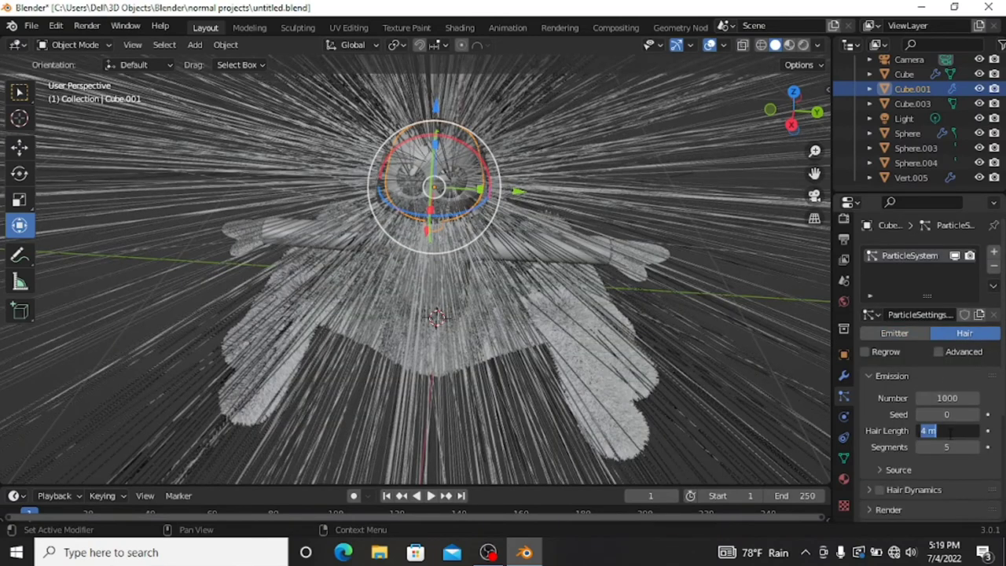
{"action": "type", "text": "001"}
{"action": "key", "text": "Return"}
{"action": "scroll", "coordinate": [931, 384], "scroll_direction": "down", "scroll_amount": 2}
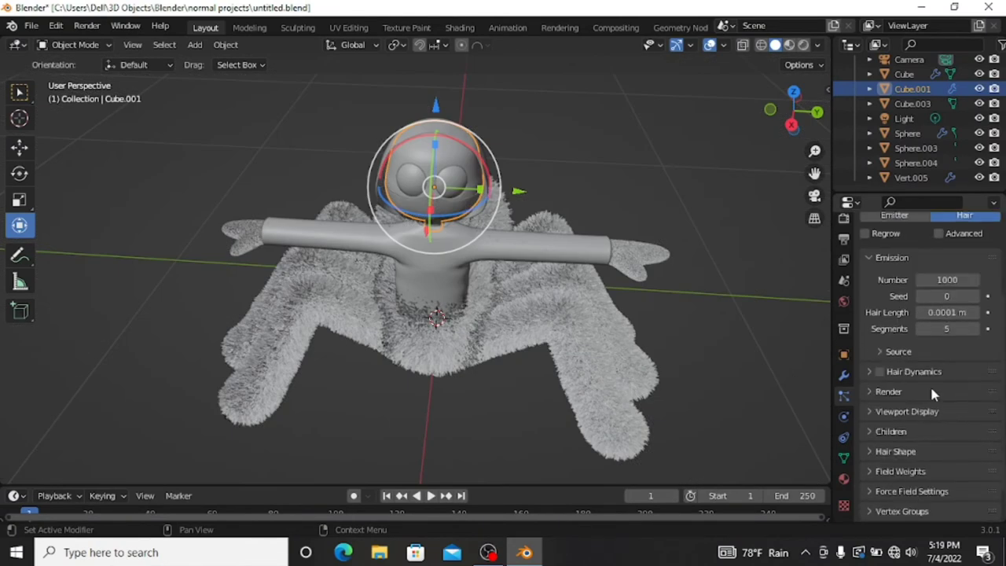
{"action": "scroll", "coordinate": [939, 369], "scroll_direction": "up", "scroll_amount": 2}
{"action": "left_click", "coordinate": [939, 352]}
{"action": "scroll", "coordinate": [927, 369], "scroll_direction": "down", "scroll_amount": 5}
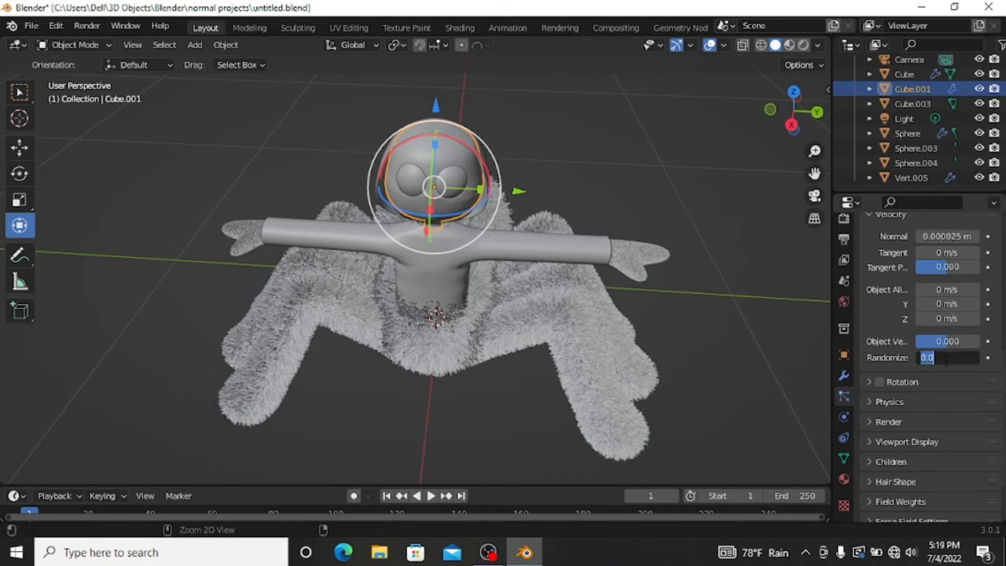
Compare against the body's hair settings, confirm the hair length, and save.
{"action": "left_click", "coordinate": [644, 271]}
{"action": "scroll", "coordinate": [942, 330], "scroll_direction": "up", "scroll_amount": 2}
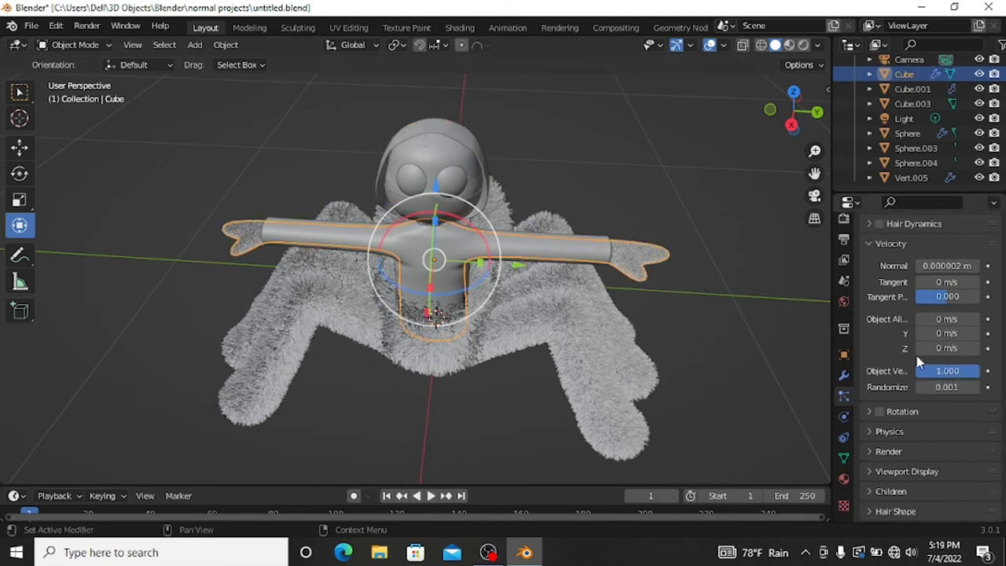
{"action": "scroll", "coordinate": [965, 345], "scroll_direction": "up", "scroll_amount": 3}
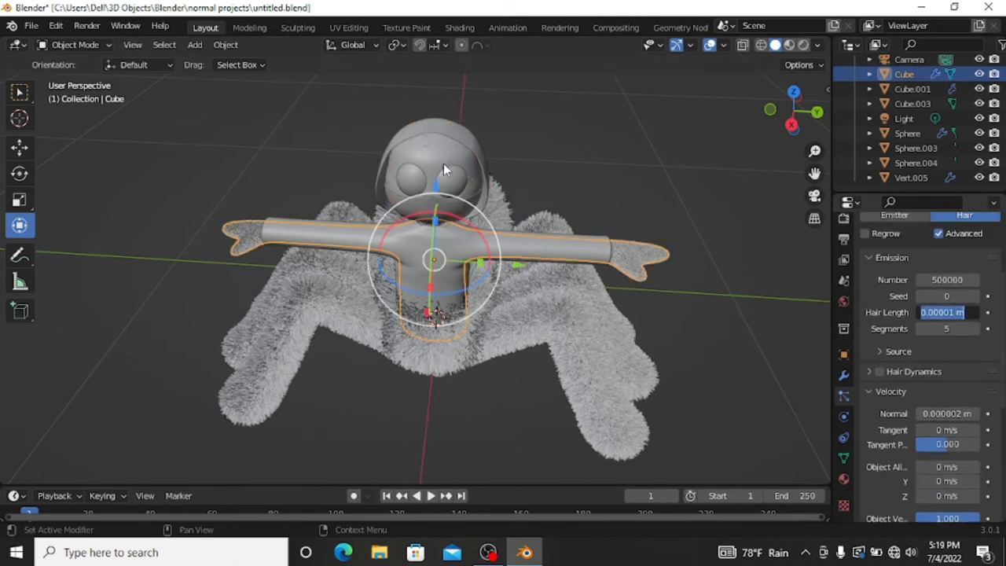
{"action": "key", "text": "Return"}
{"action": "left_click", "coordinate": [564, 224]}
{"action": "key", "text": "ctrl+s"}
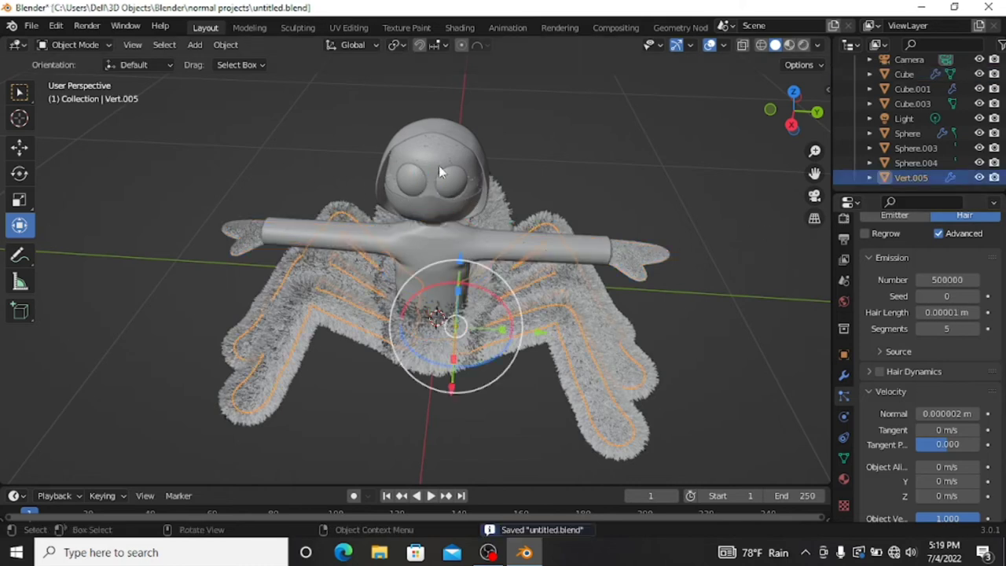
Set the head's hair Object Velocity to 1.
{"action": "left_click", "coordinate": [439, 171]}
{"action": "scroll", "coordinate": [884, 447], "scroll_direction": "down", "scroll_amount": 3}
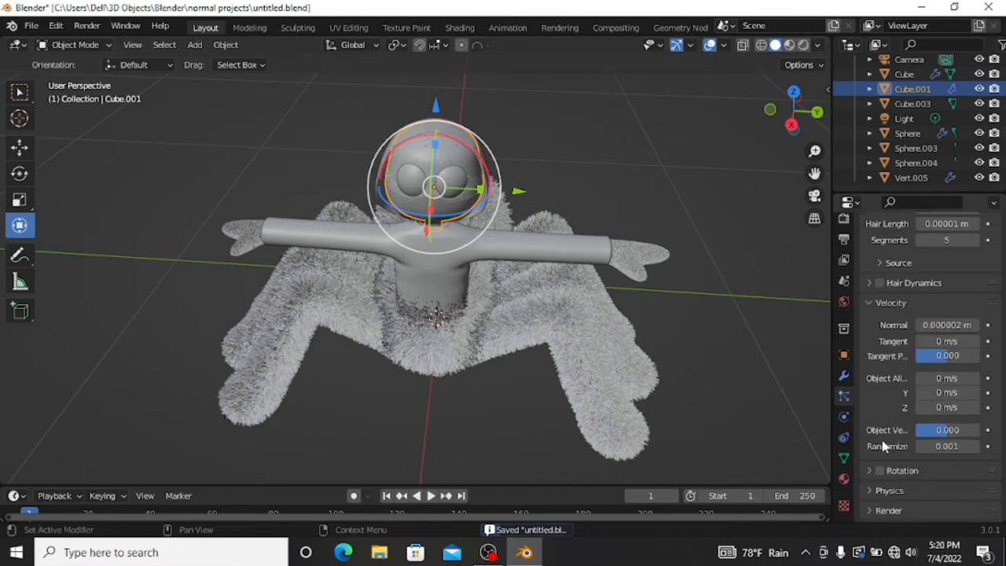
{"action": "left_click", "coordinate": [922, 430]}
{"action": "type", "text": "1"}
{"action": "key", "text": "Return"}
Try pasting a value into the body's hair count, leaving it at 500000.
{"action": "left_click", "coordinate": [437, 315]}
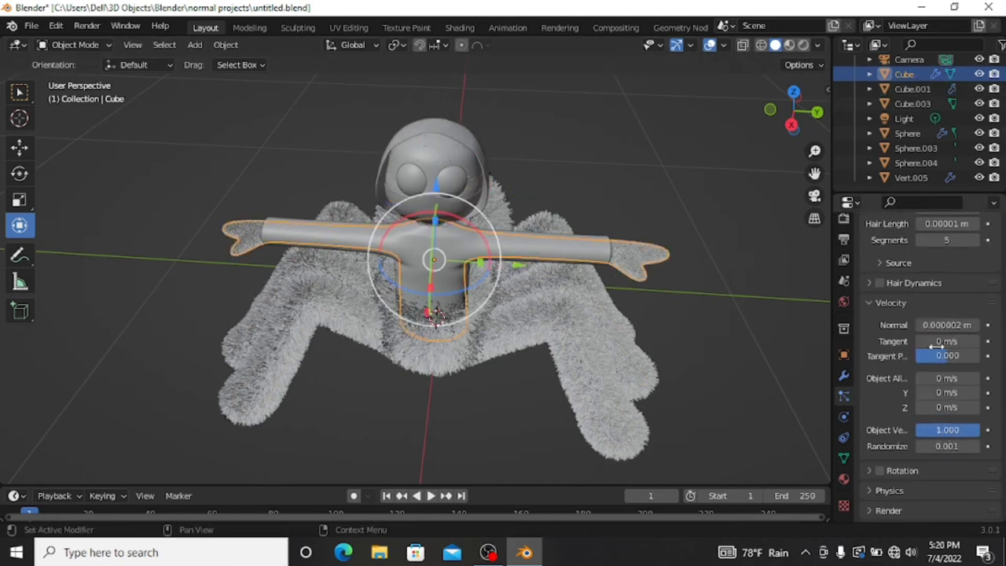
{"action": "scroll", "coordinate": [937, 343], "scroll_direction": "up", "scroll_amount": 5}
{"action": "left_click", "coordinate": [943, 339]}
{"action": "type", "text": "0.00001 m"}
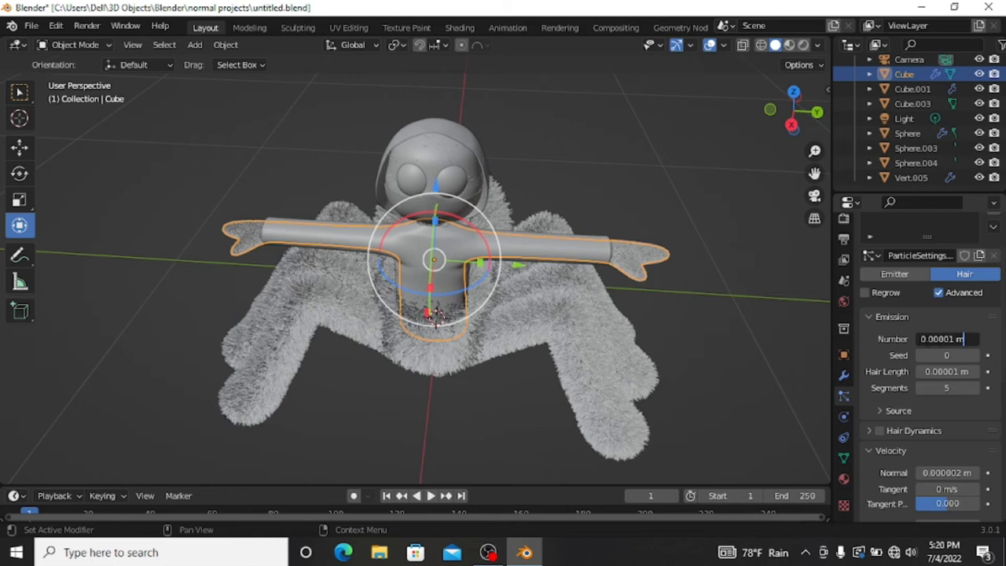
{"action": "key", "text": "Return"}
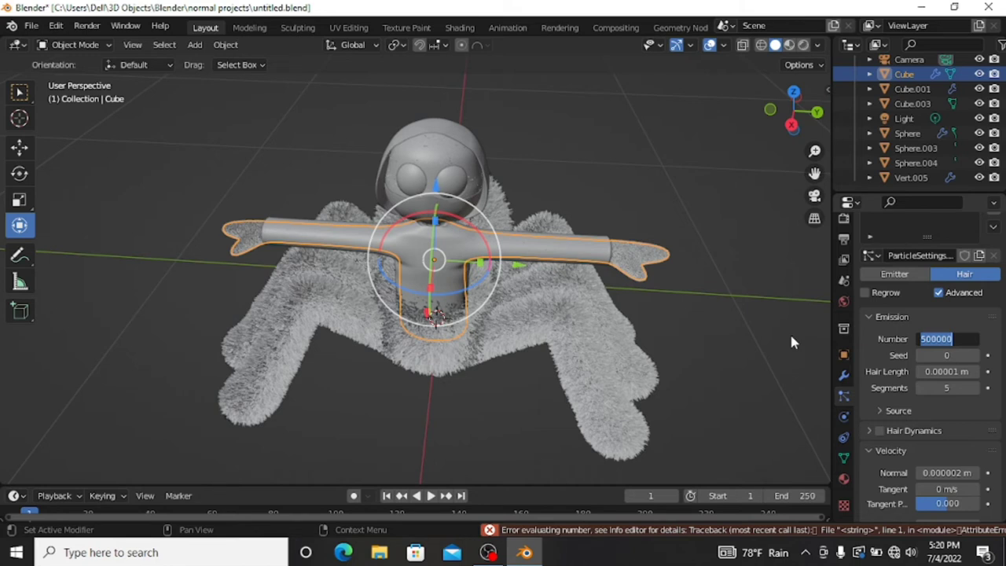
{"action": "key", "text": "Escape"}
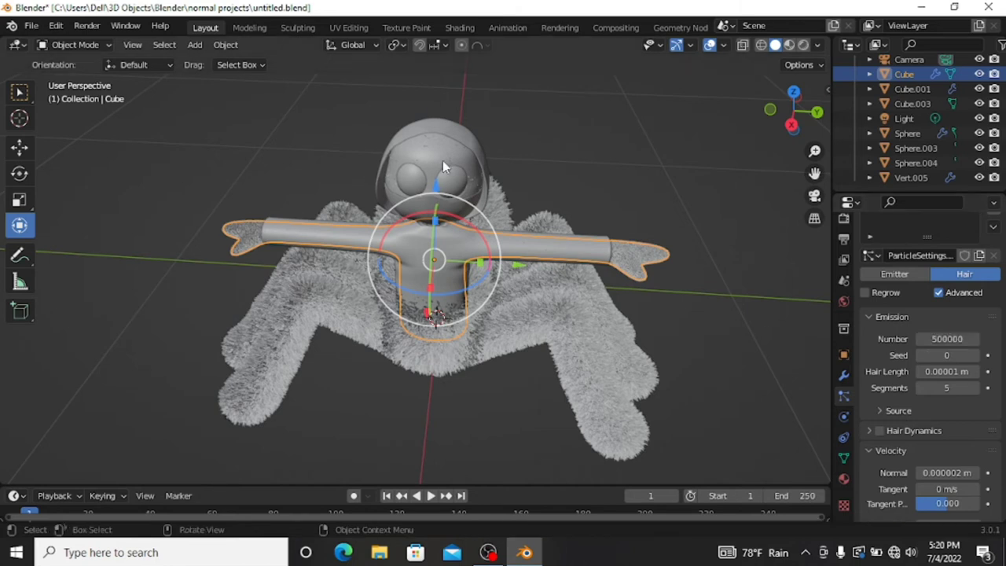
Give the head 500000 hair strands, save, and enter Edit Mode.
{"action": "left_click", "coordinate": [442, 160]}
{"action": "left_click", "coordinate": [947, 338]}
{"action": "left_click", "coordinate": [951, 339]}
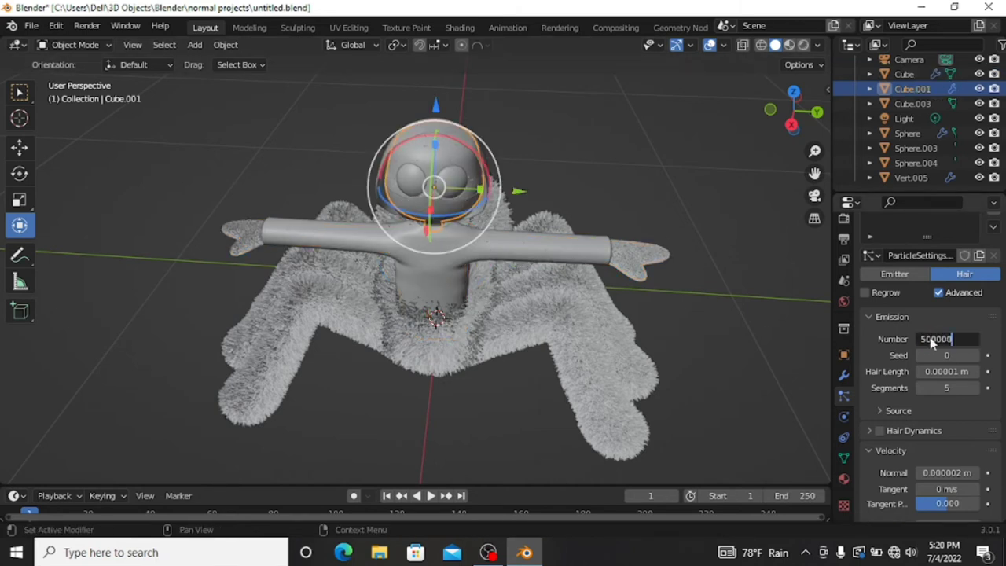
{"action": "key", "text": "Return"}
{"action": "scroll", "coordinate": [562, 221], "scroll_direction": "up", "scroll_amount": 4}
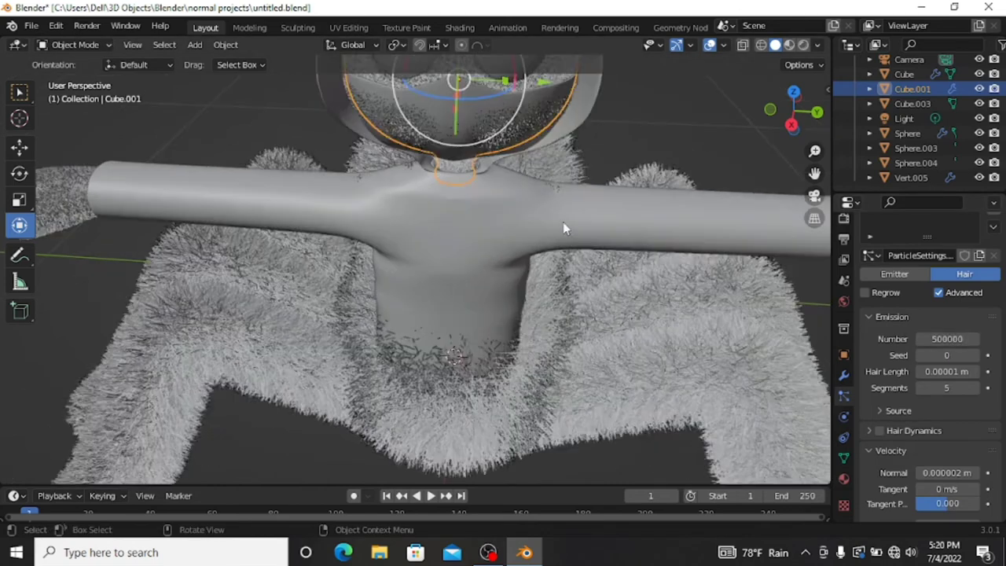
{"action": "scroll", "coordinate": [562, 221], "scroll_direction": "down", "scroll_amount": 4}
{"action": "left_click_drag", "start_coordinate": [795, 109], "coordinate": [785, 119]}
{"action": "scroll", "coordinate": [760, 133], "scroll_direction": "up", "scroll_amount": 1}
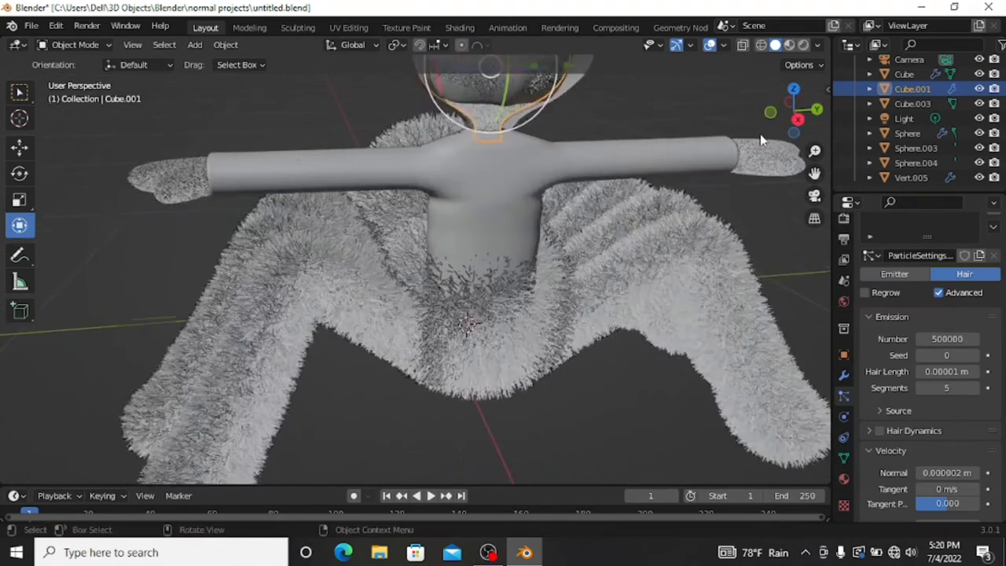
{"action": "scroll", "coordinate": [731, 157], "scroll_direction": "down", "scroll_amount": 2}
{"action": "key", "text": "ctrl+s"}
{"action": "key", "text": "Tab"}
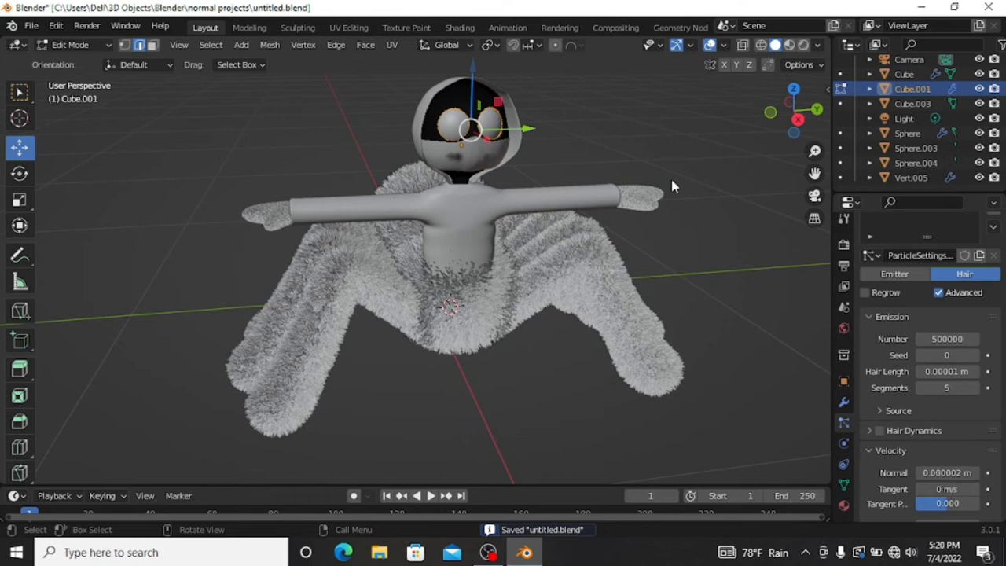
Switch the head to Particle Edit and cut hair dots off the face and left cheek.
{"action": "key", "text": "Tab"}
{"action": "left_click", "coordinate": [94, 45]}
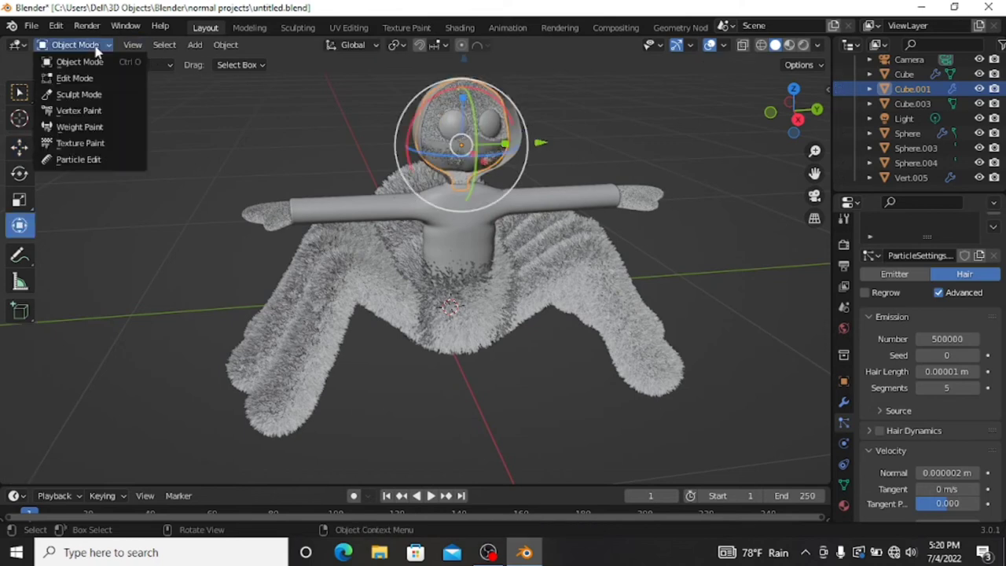
{"action": "left_click", "coordinate": [79, 159]}
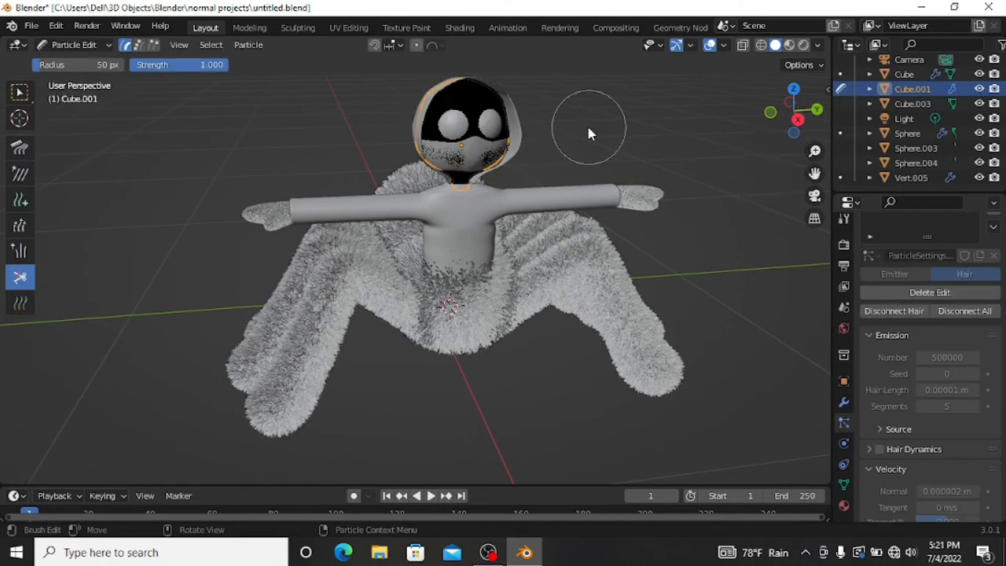
{"action": "scroll", "coordinate": [589, 133], "scroll_direction": "up", "scroll_amount": 2}
{"action": "left_click_drag", "start_coordinate": [813, 172], "coordinate": [804, 295]}
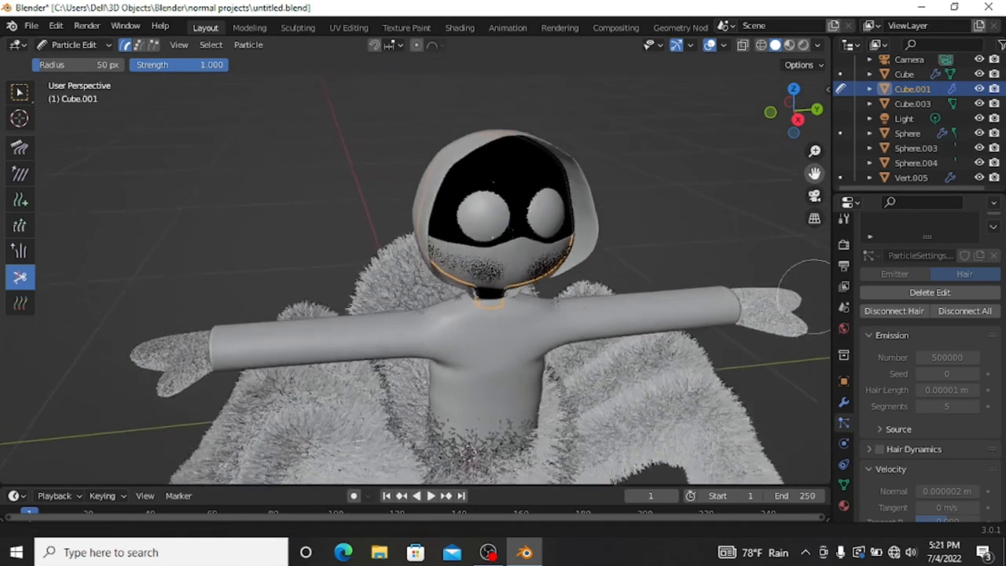
{"action": "scroll", "coordinate": [804, 296], "scroll_direction": "up", "scroll_amount": 3}
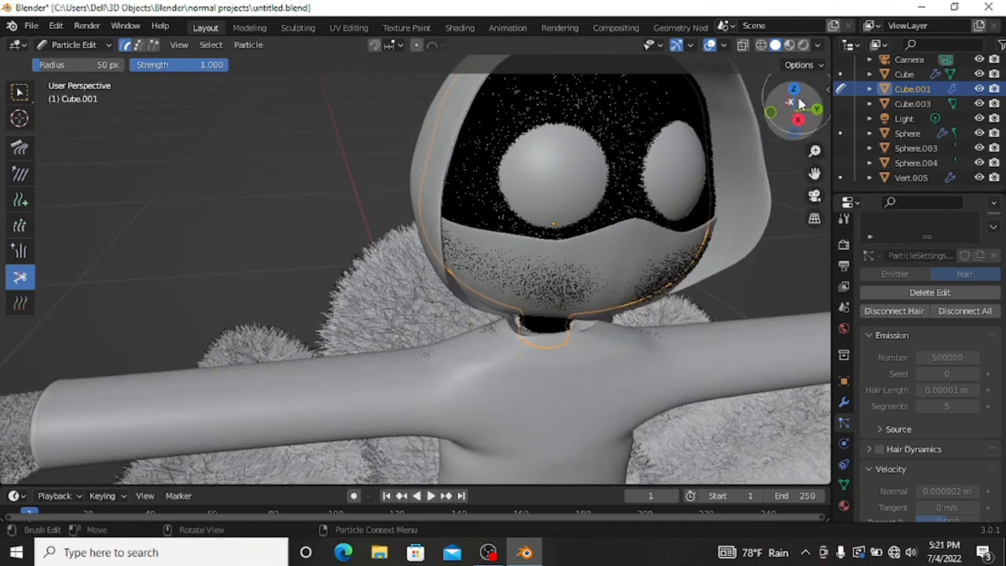
{"action": "left_click_drag", "start_coordinate": [800, 104], "coordinate": [644, 139]}
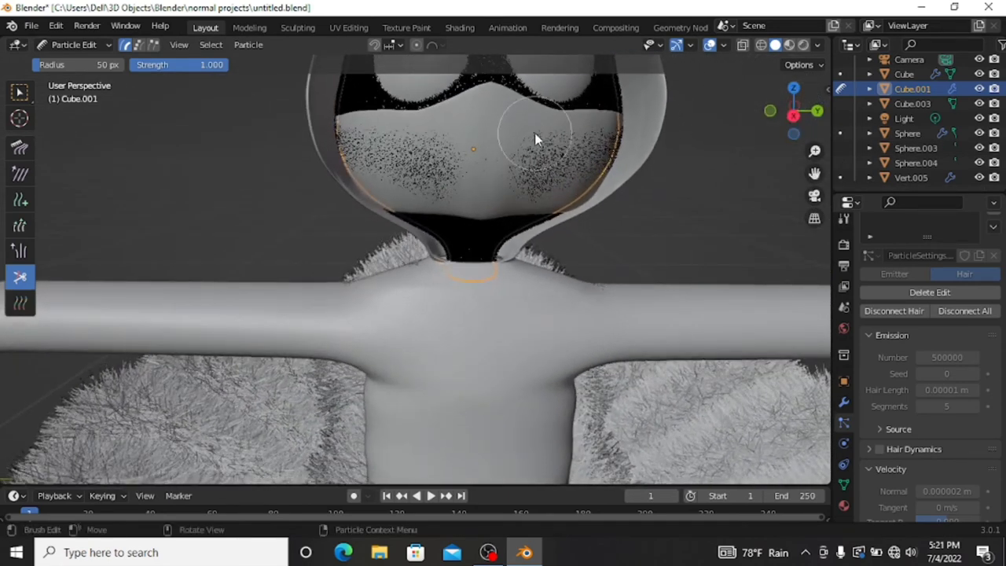
{"action": "left_click_drag", "start_coordinate": [541, 159], "coordinate": [533, 173]}
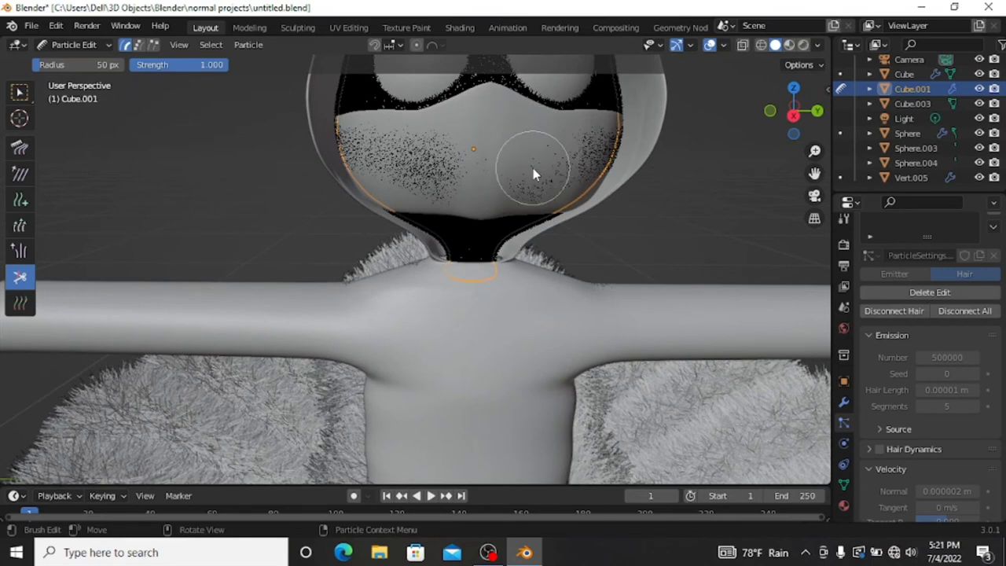
{"action": "left_click_drag", "start_coordinate": [418, 157], "coordinate": [476, 158]}
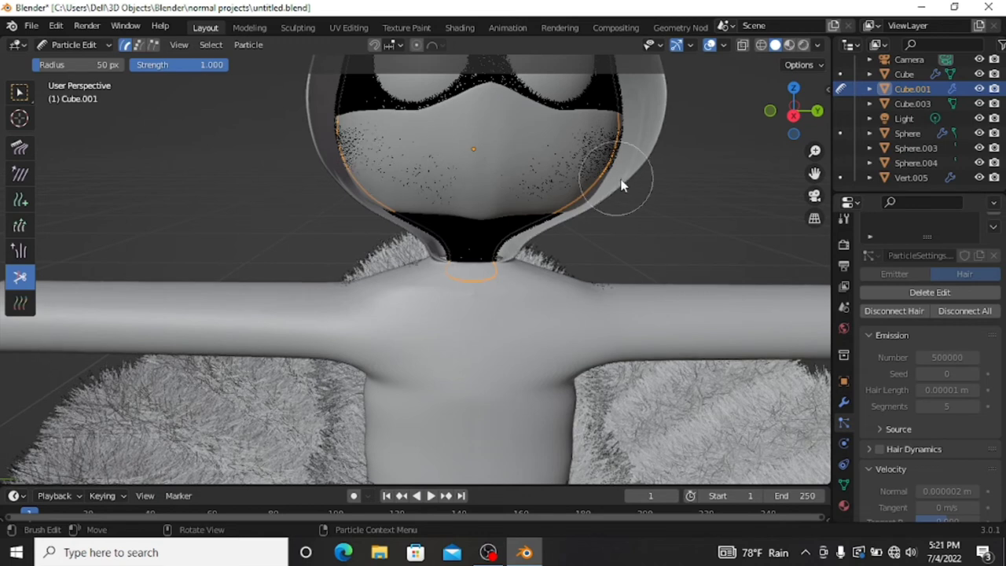
Snap to a right-side orthographic view and enlarge the Cut brush to 156 px.
{"action": "middle_click_drag", "start_coordinate": [616, 178], "coordinate": [846, 222]}
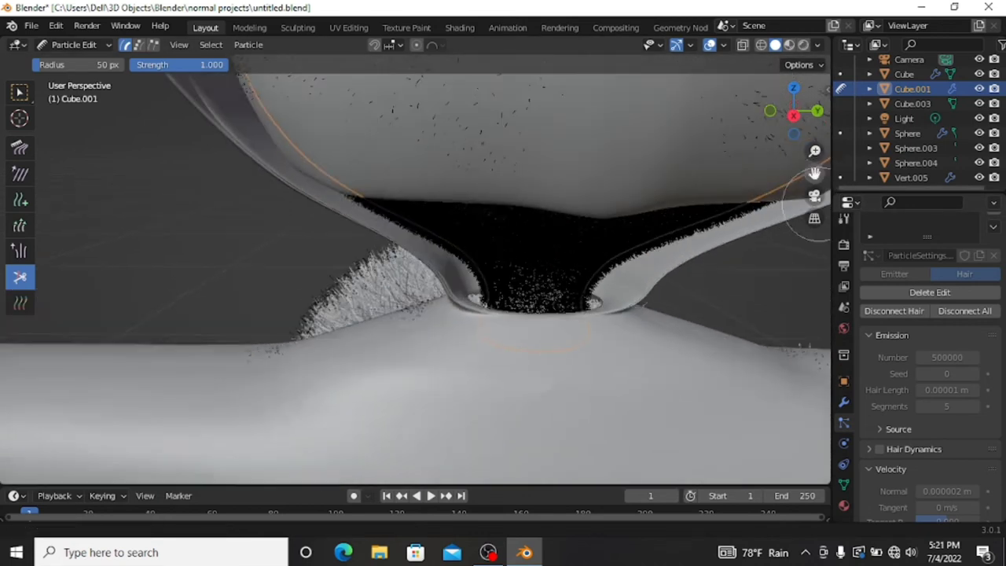
{"action": "middle_click_drag", "start_coordinate": [817, 181], "coordinate": [468, 185]}
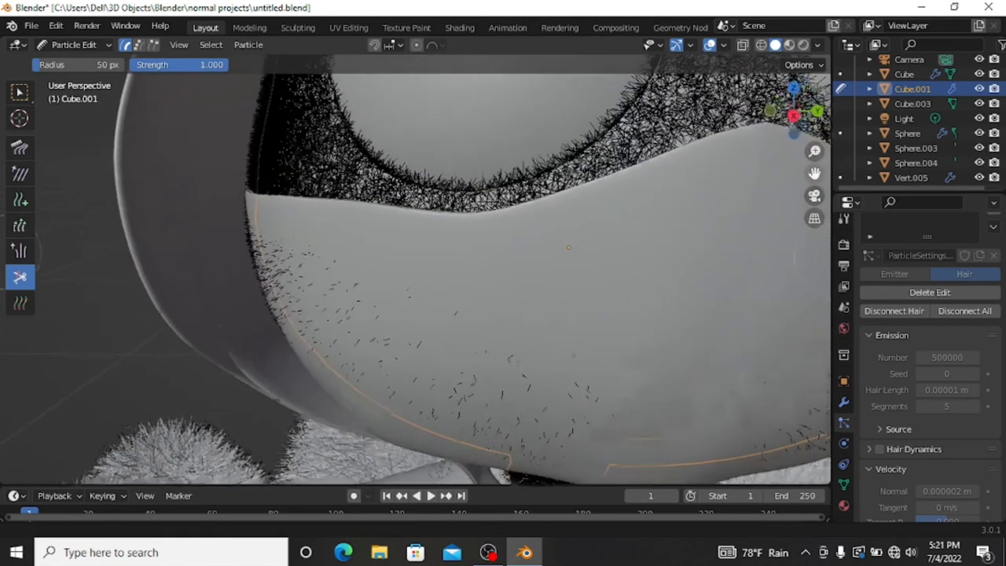
{"action": "left_click", "coordinate": [792, 117]}
{"action": "scroll", "coordinate": [786, 157], "scroll_direction": "up", "scroll_amount": 5}
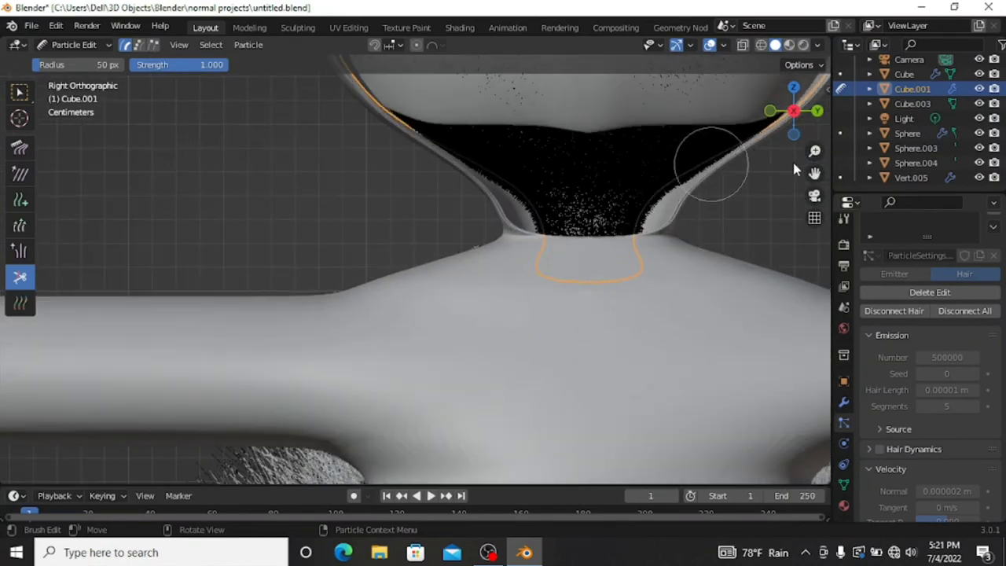
{"action": "scroll", "coordinate": [801, 330], "scroll_direction": "down", "scroll_amount": 2}
{"action": "scroll", "coordinate": [802, 330], "scroll_direction": "up", "scroll_amount": 2, "text": "shift"}
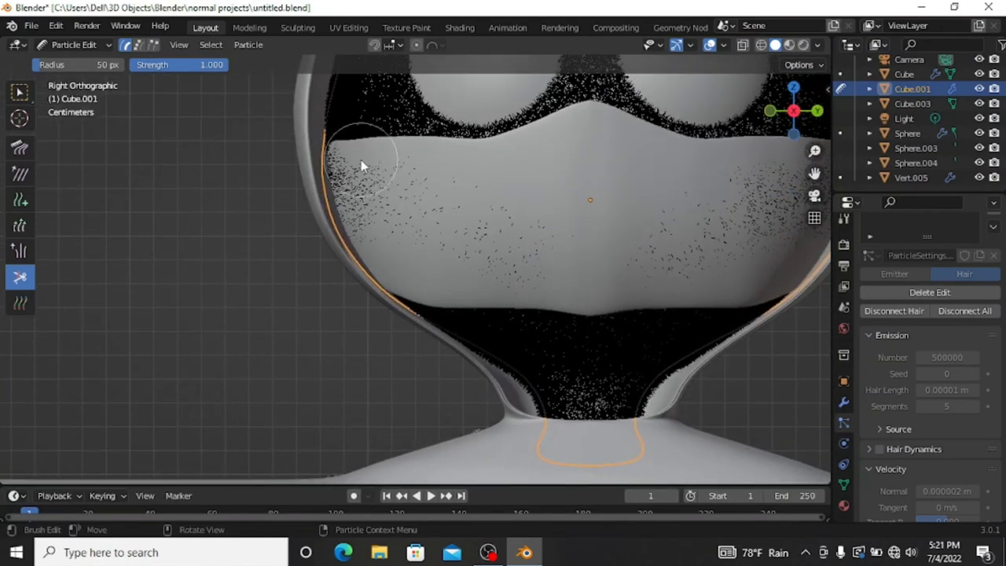
{"action": "scroll", "coordinate": [380, 193], "scroll_direction": "down", "scroll_amount": 2}
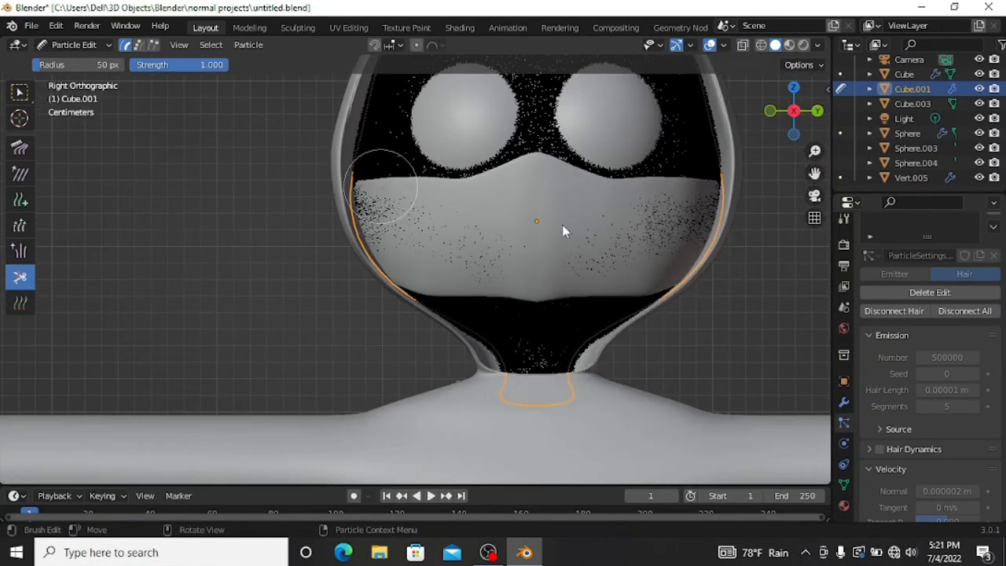
{"action": "scroll", "coordinate": [518, 225], "scroll_direction": "up", "scroll_amount": 2}
{"action": "scroll", "coordinate": [424, 212], "scroll_direction": "up", "scroll_amount": 3}
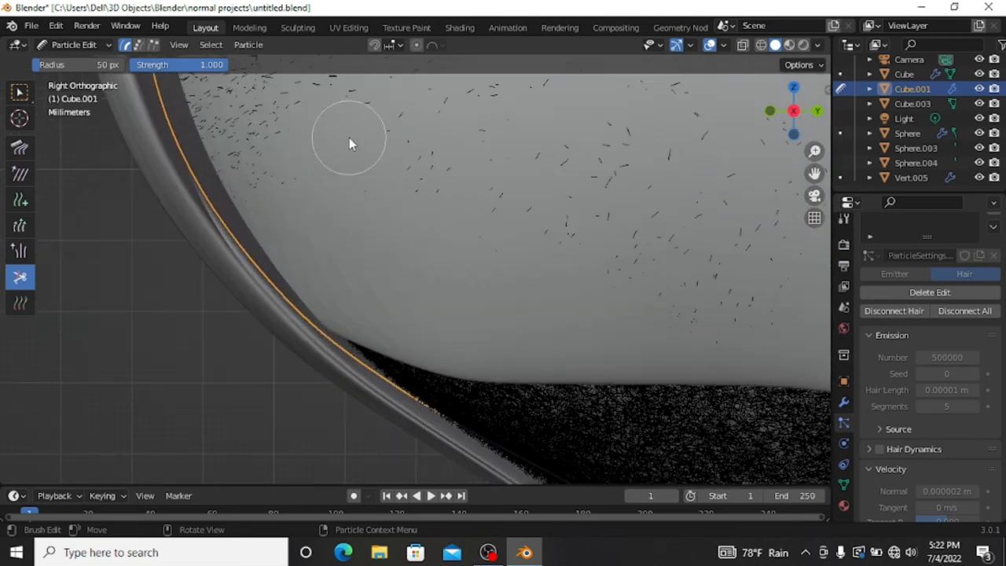
{"action": "scroll", "coordinate": [349, 143], "scroll_direction": "down", "scroll_amount": 1}
{"action": "scroll", "coordinate": [345, 143], "scroll_direction": "down", "scroll_amount": 1}
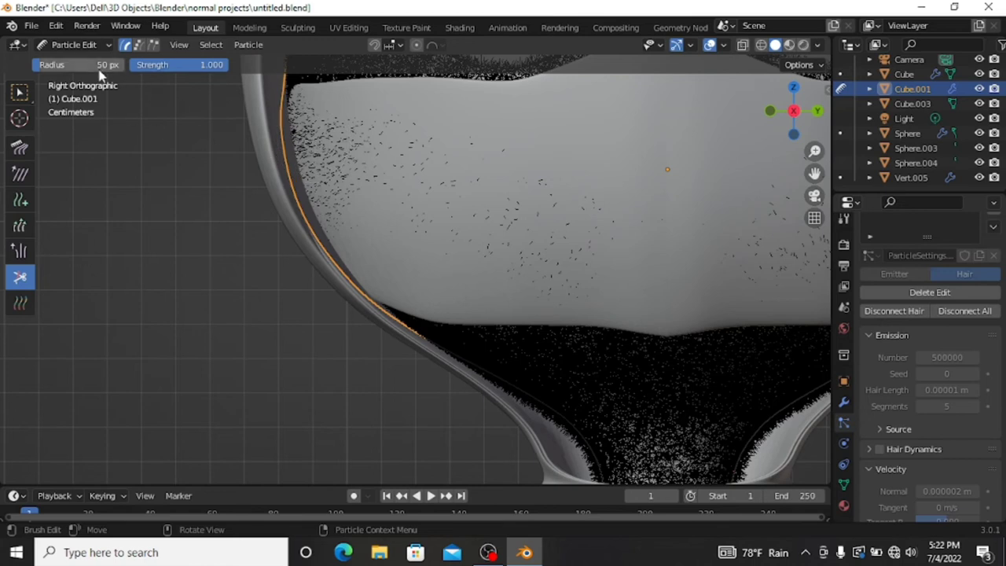
{"action": "left_click_drag", "start_coordinate": [63, 69], "coordinate": [142, 69]}
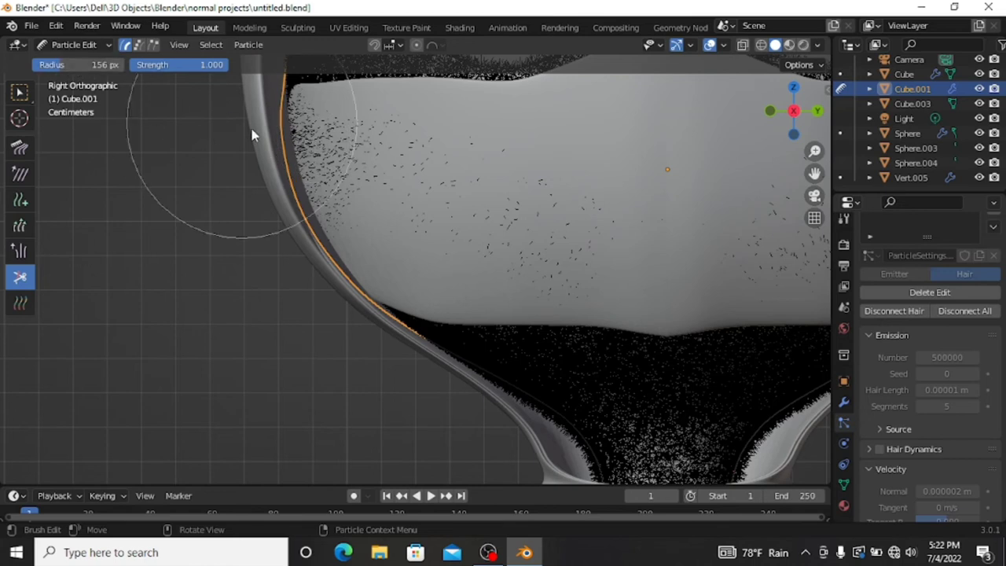
Cut the dense hair from the face's upper-left and the right cheek.
{"action": "scroll", "coordinate": [338, 193], "scroll_direction": "up", "scroll_amount": 1}
{"action": "scroll", "coordinate": [340, 198], "scroll_direction": "up", "scroll_amount": 1}
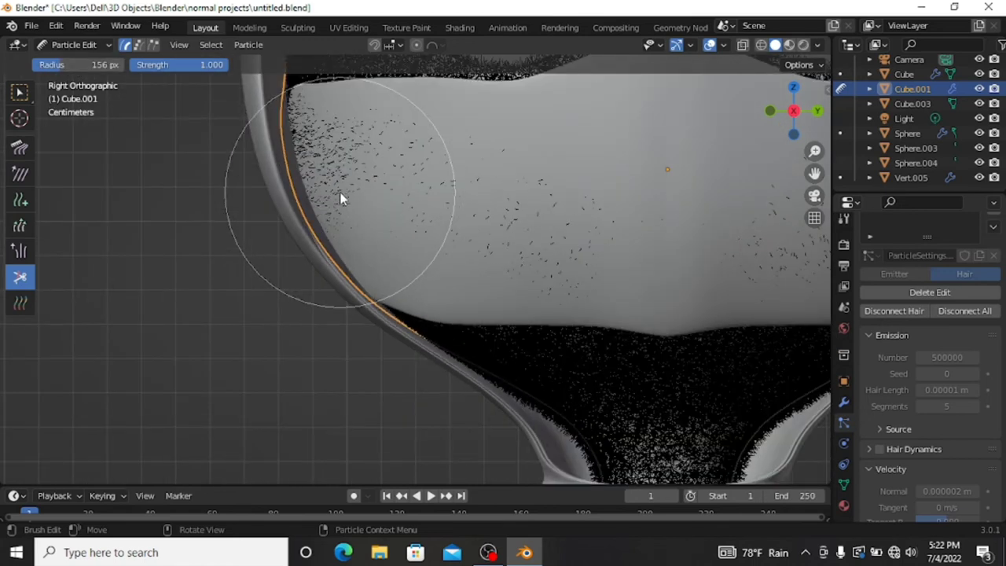
{"action": "scroll", "coordinate": [340, 198], "scroll_direction": "down", "scroll_amount": 1}
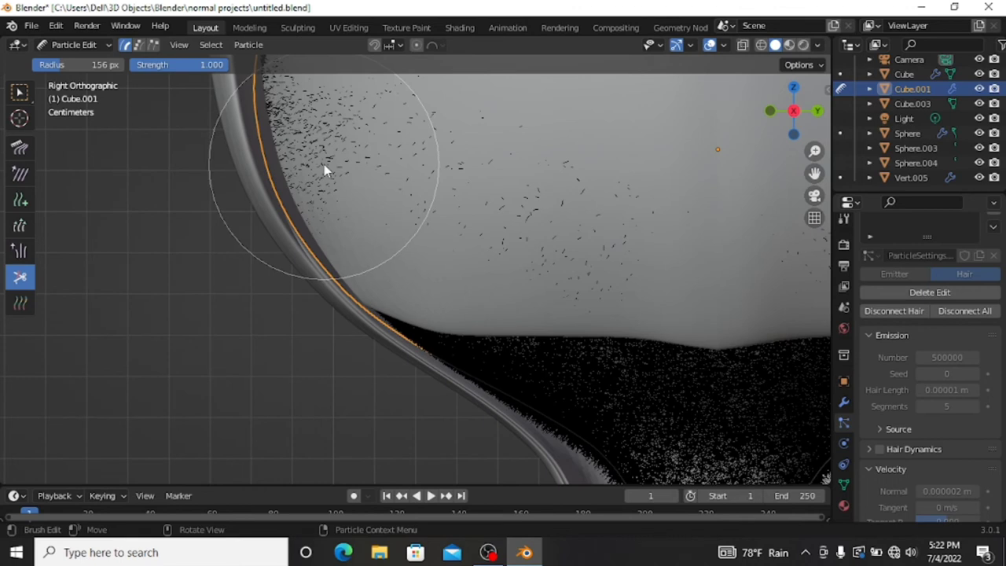
{"action": "left_click_drag", "start_coordinate": [323, 164], "coordinate": [560, 207]}
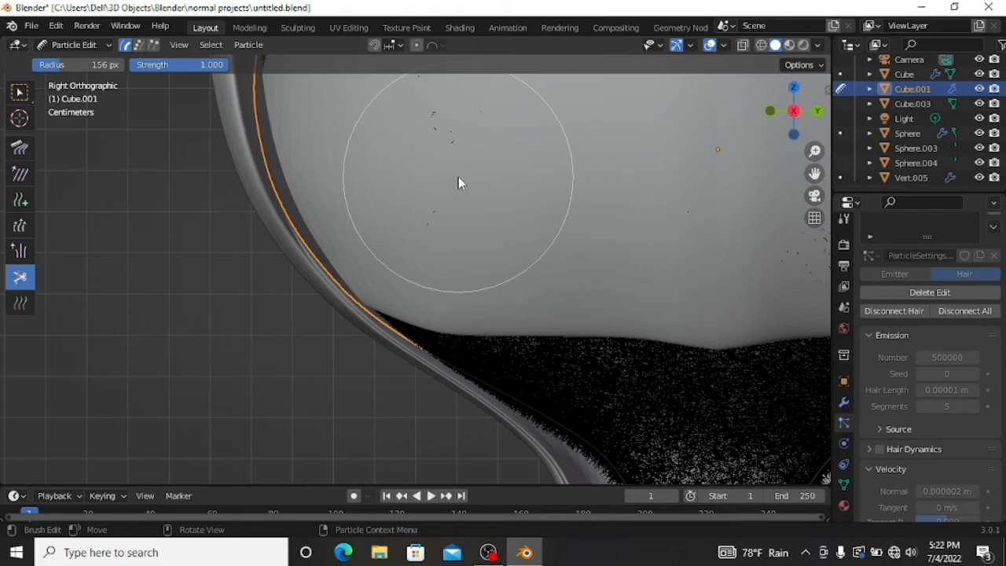
{"action": "scroll", "coordinate": [458, 177], "scroll_direction": "down", "scroll_amount": 2}
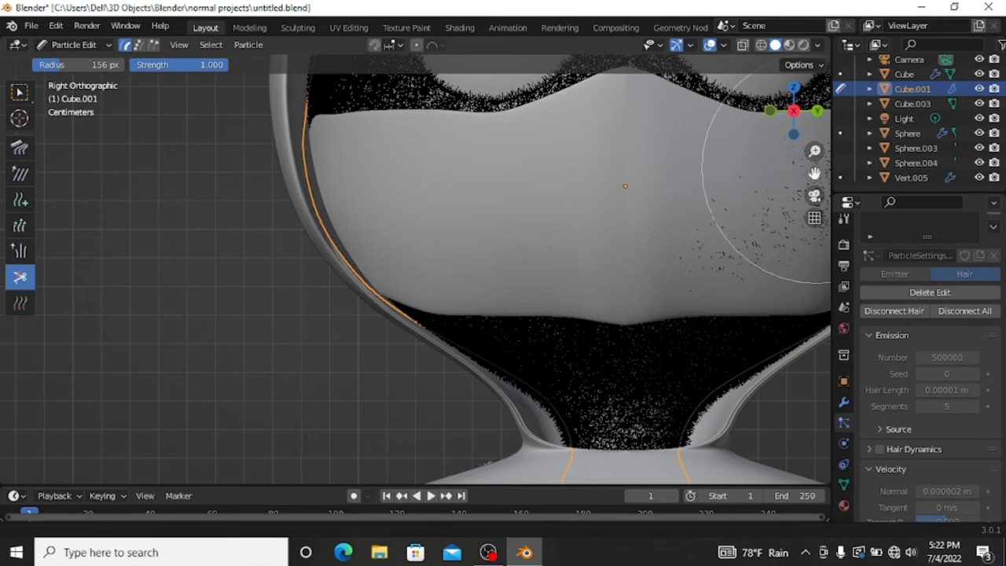
{"action": "left_click_drag", "start_coordinate": [814, 173], "coordinate": [618, 171]}
{"action": "middle_click_drag", "start_coordinate": [608, 169], "coordinate": [520, 146], "text": "shift"}
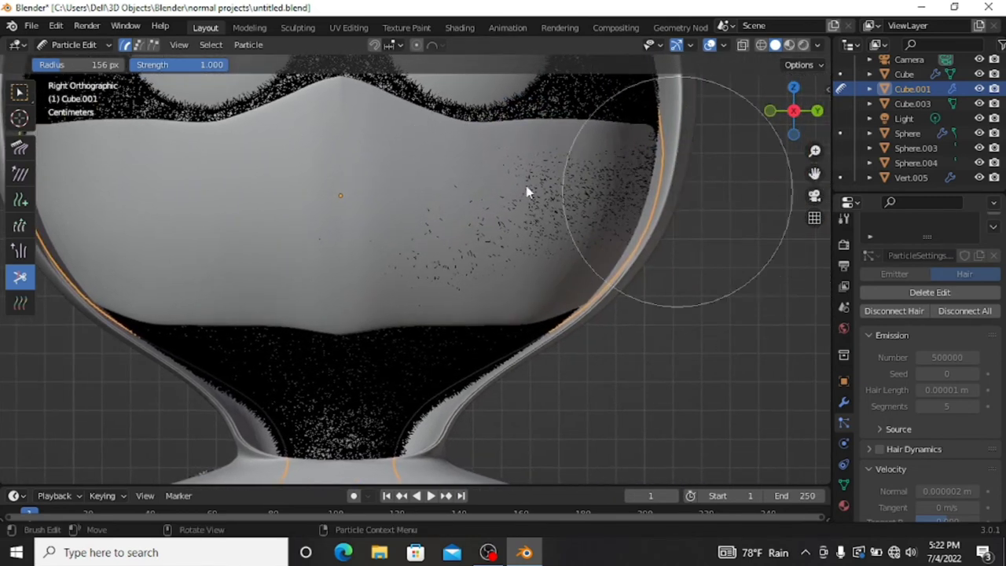
{"action": "scroll", "coordinate": [673, 180], "scroll_direction": "up", "scroll_amount": 2}
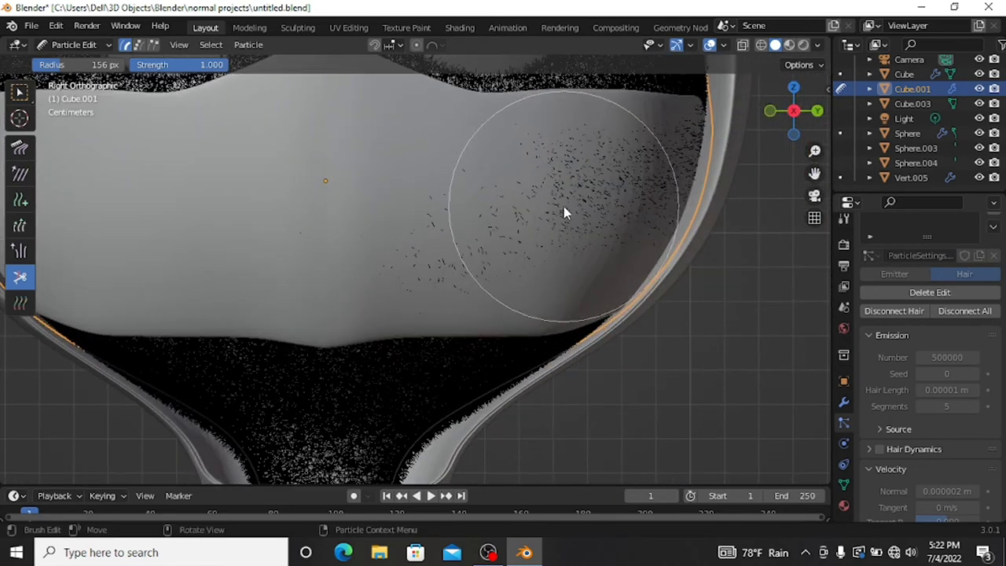
{"action": "left_click_drag", "start_coordinate": [564, 206], "coordinate": [687, 222]}
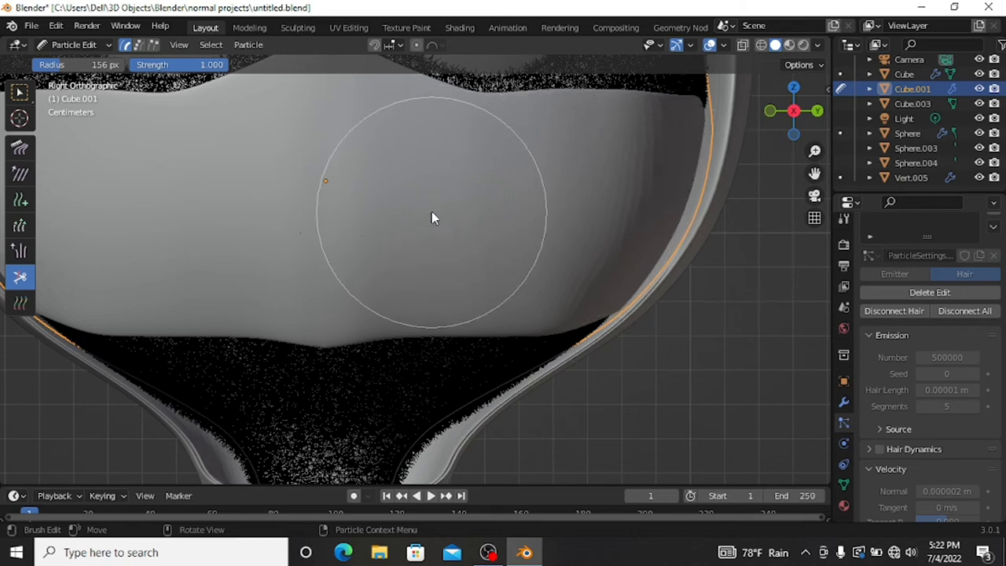
{"action": "scroll", "coordinate": [499, 202], "scroll_direction": "down", "scroll_amount": 4}
{"action": "scroll", "coordinate": [754, 198], "scroll_direction": "up", "scroll_amount": 4}
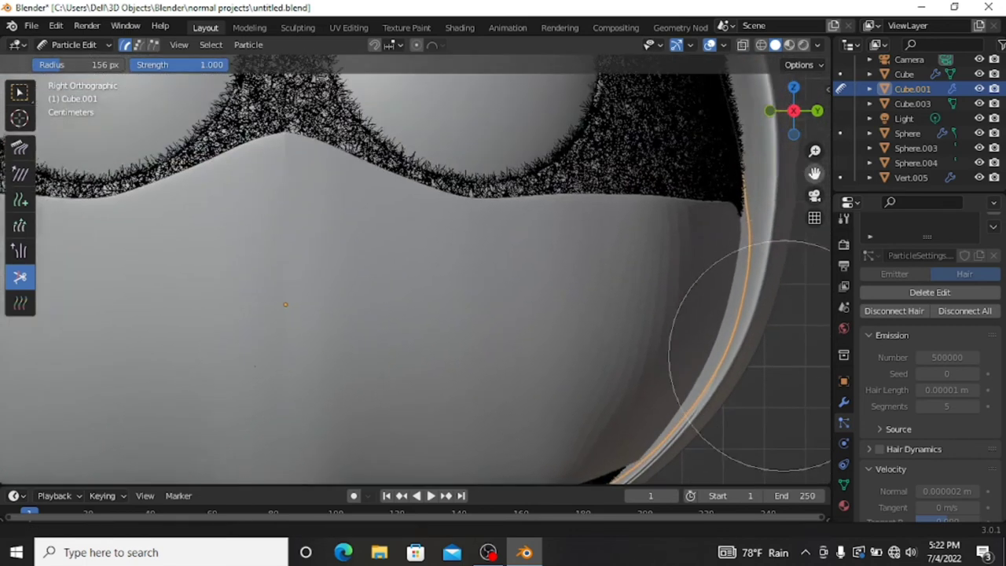
Cut hair strands at the eye sphere's left, lower-right and upper edges.
{"action": "middle_click_drag", "start_coordinate": [764, 180], "coordinate": [476, 213], "text": "shift"}
{"action": "scroll", "coordinate": [447, 217], "scroll_direction": "up", "scroll_amount": 2}
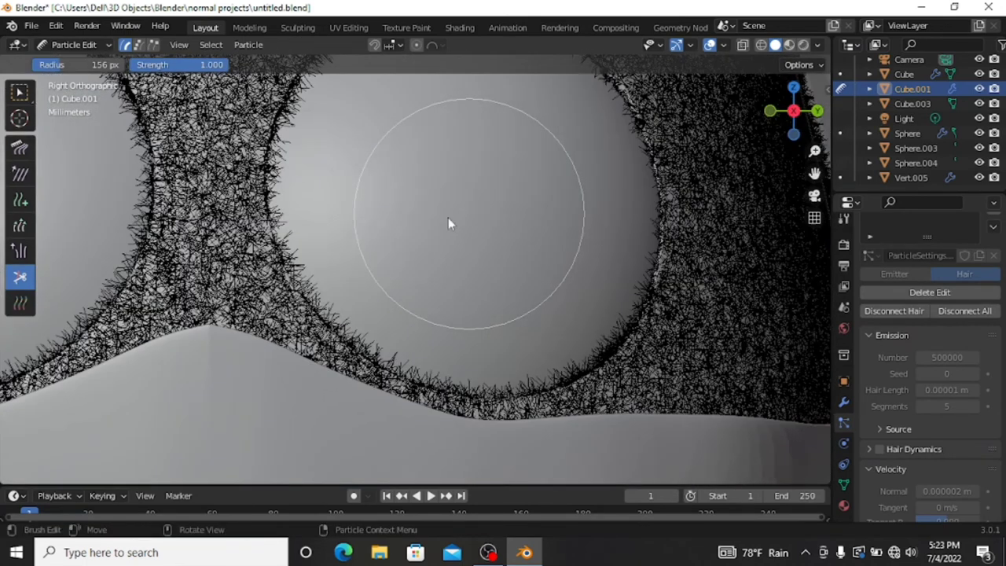
{"action": "left_click", "coordinate": [384, 204]}
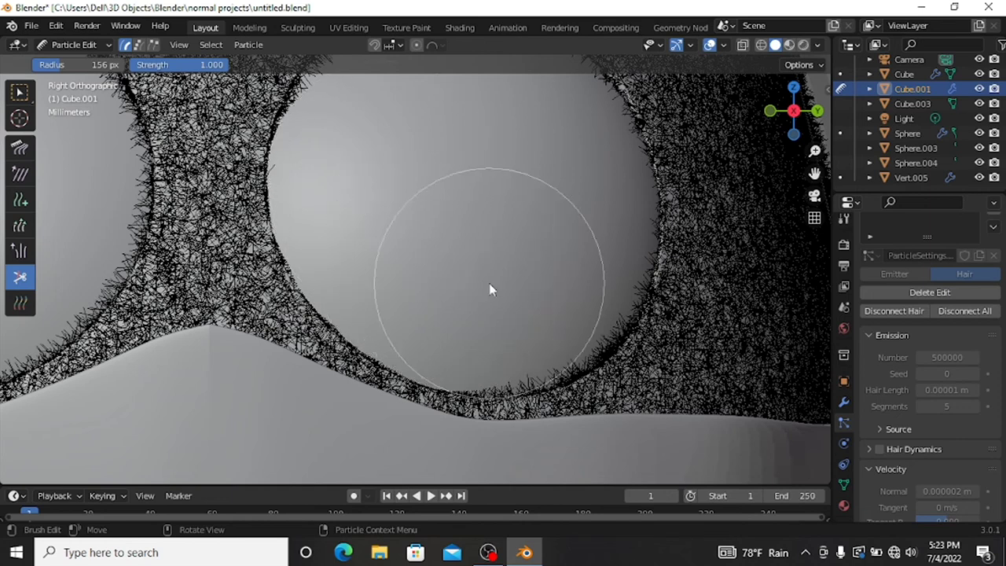
{"action": "left_click", "coordinate": [515, 278]}
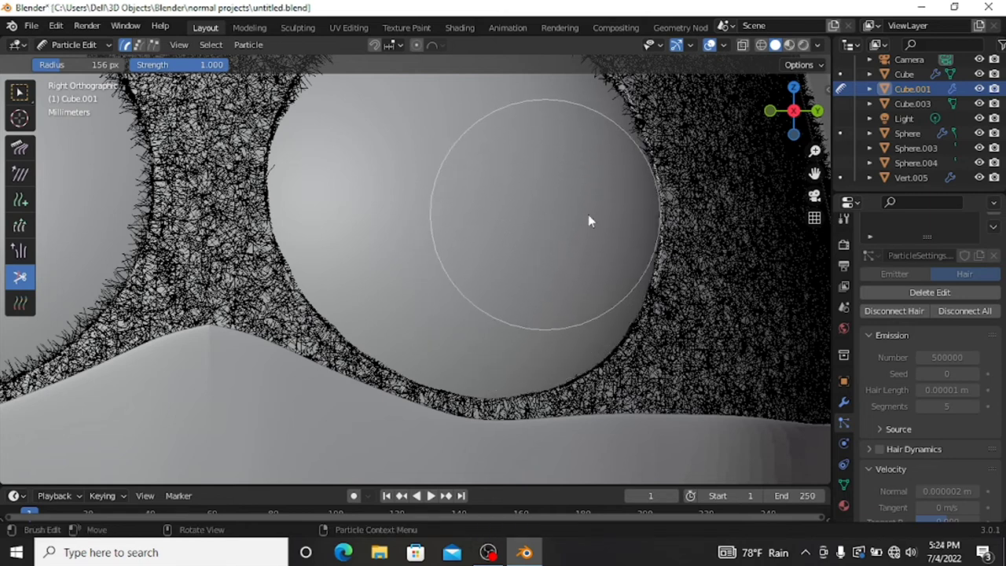
{"action": "mouse_move", "coordinate": [588, 214]}
{"action": "middle_mouse_down"}
{"action": "mouse_move", "coordinate": [762, 264]}
{"action": "mouse_move", "coordinate": [427, 259]}
{"action": "middle_mouse_up"}
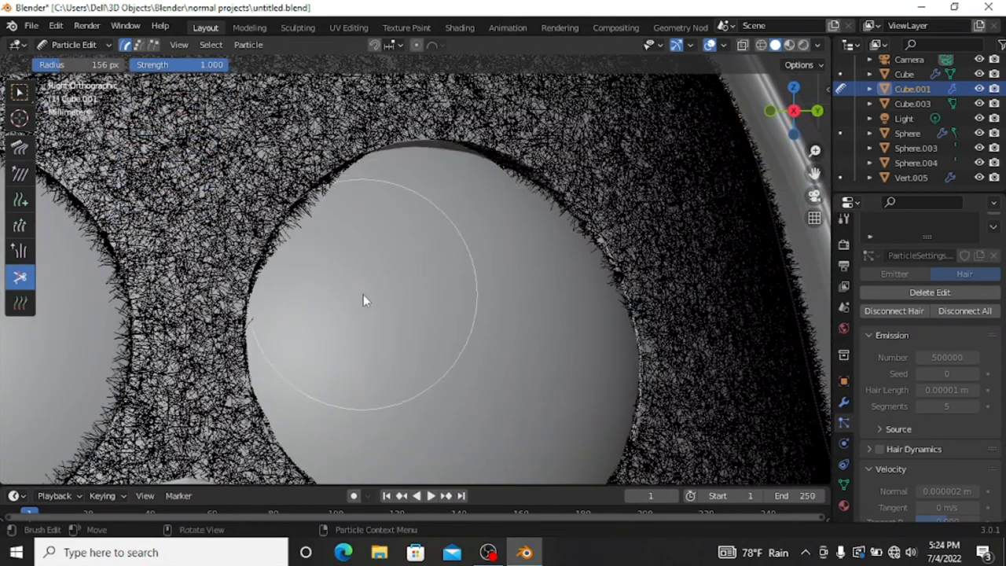
{"action": "mouse_move", "coordinate": [395, 275]}
{"action": "left_mouse_down"}
{"action": "mouse_move", "coordinate": [473, 278]}
{"action": "mouse_move", "coordinate": [525, 361]}
{"action": "left_mouse_up"}
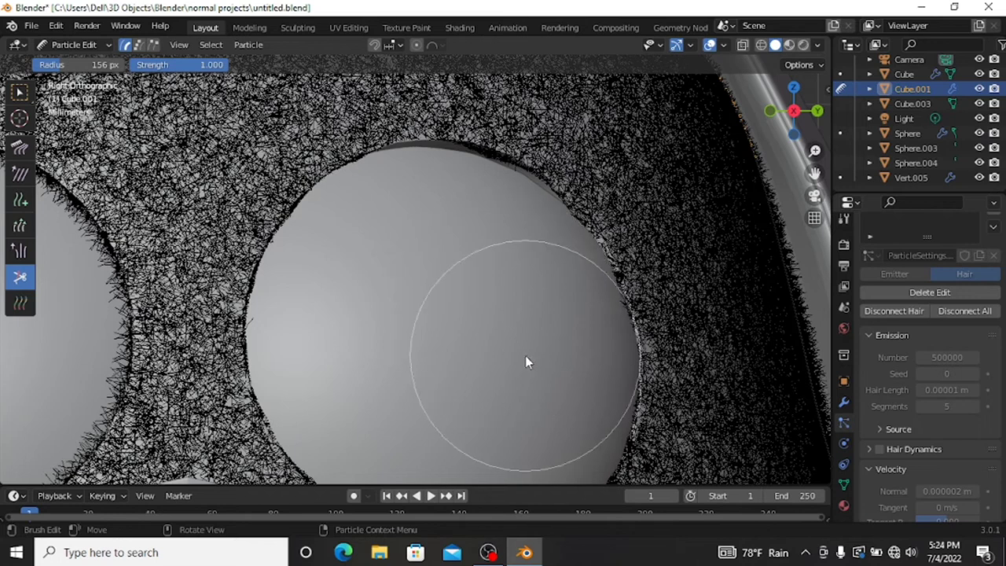
{"action": "scroll", "coordinate": [522, 355], "scroll_direction": "down", "scroll_amount": 4}
{"action": "scroll", "coordinate": [324, 267], "scroll_direction": "up", "scroll_amount": 2}
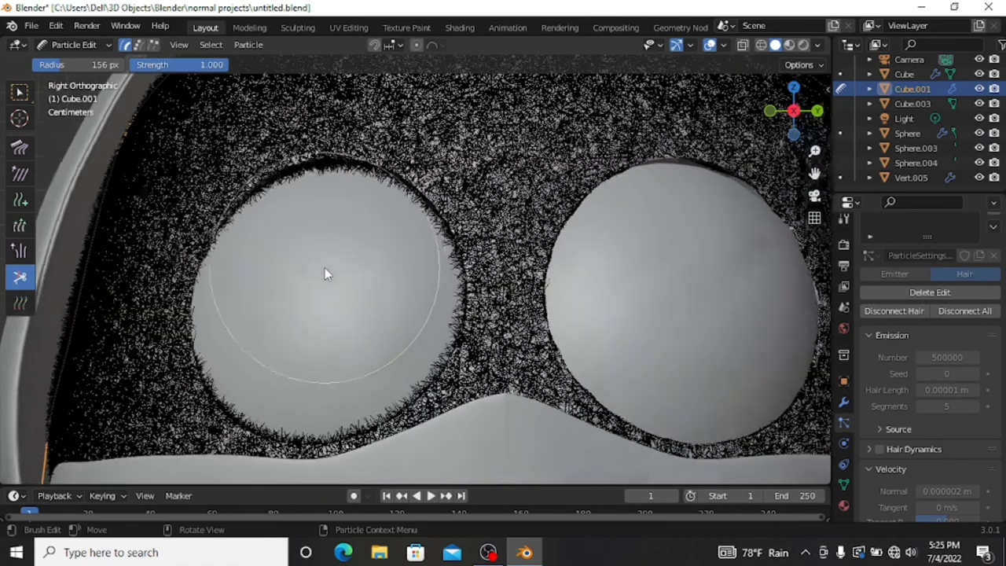
Trim the remaining strands all around the left eye's rim.
{"action": "left_click_drag", "start_coordinate": [328, 277], "coordinate": [339, 277]}
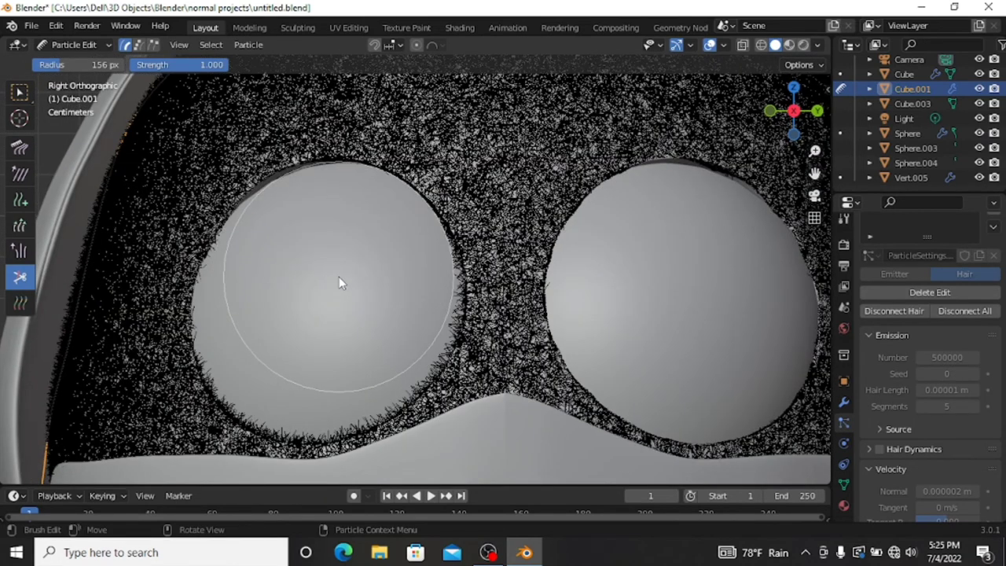
{"action": "left_click", "coordinate": [349, 288]}
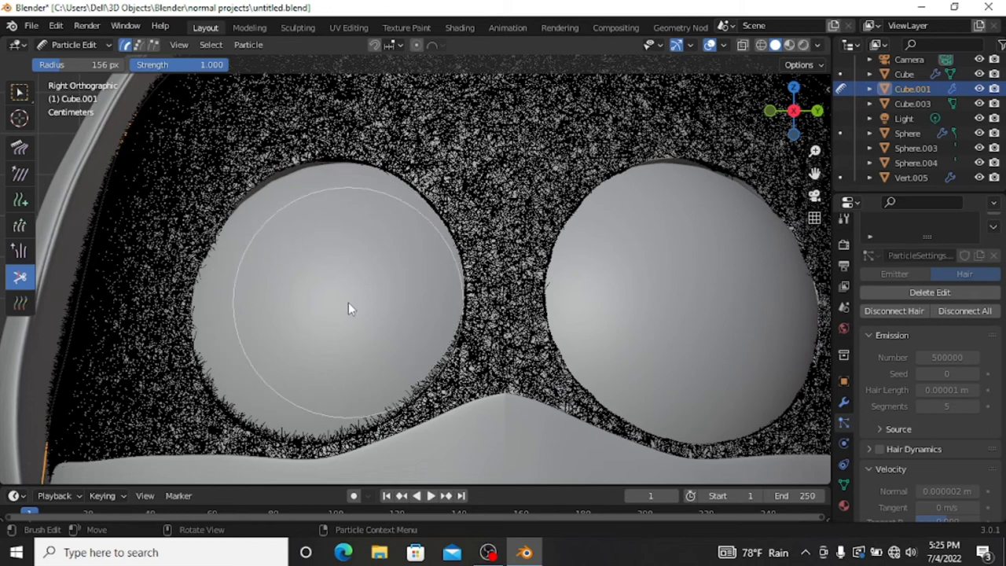
{"action": "left_click", "coordinate": [348, 301]}
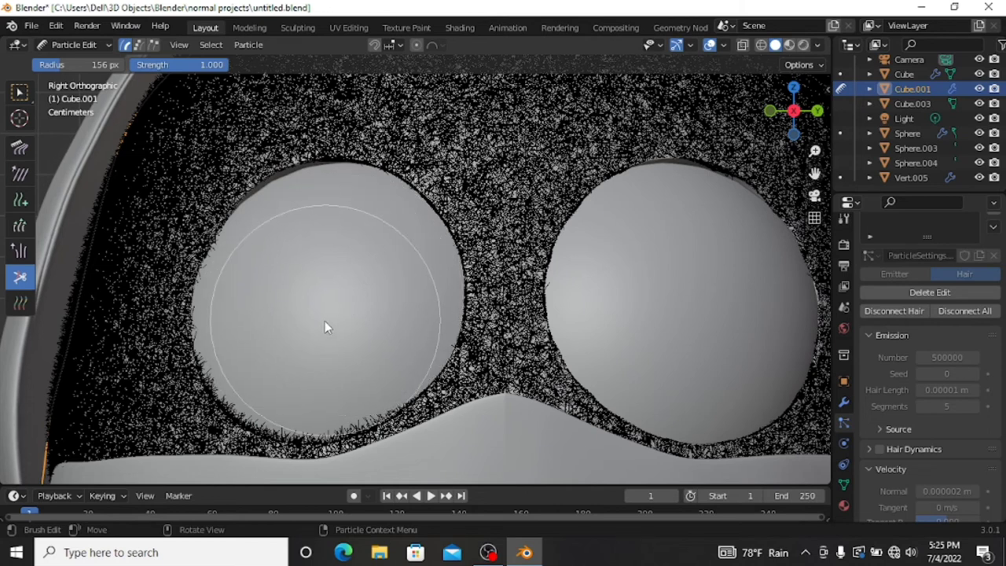
{"action": "left_click", "coordinate": [324, 321]}
{"action": "left_click", "coordinate": [305, 333]}
{"action": "left_click", "coordinate": [305, 328]}
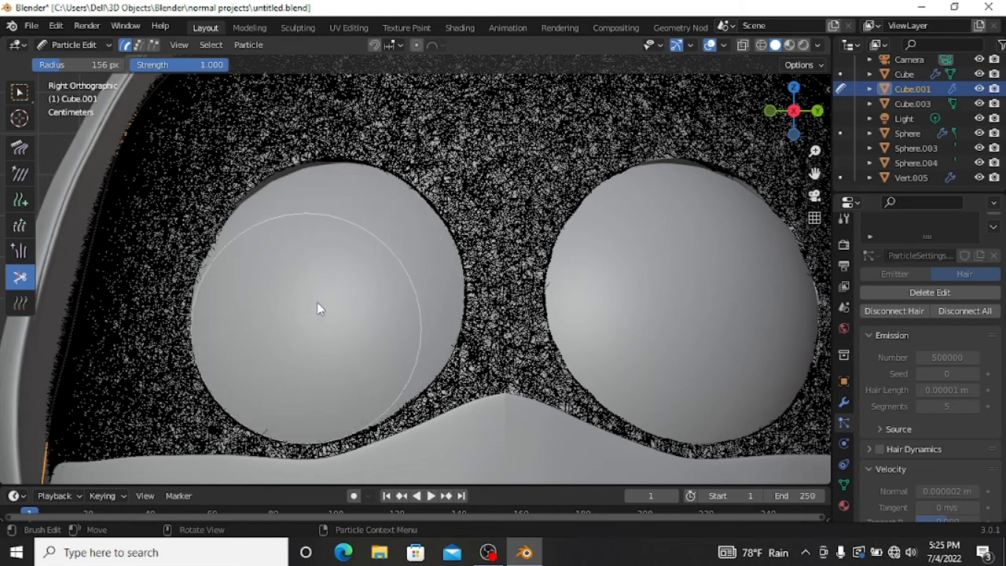
{"action": "left_click", "coordinate": [321, 303]}
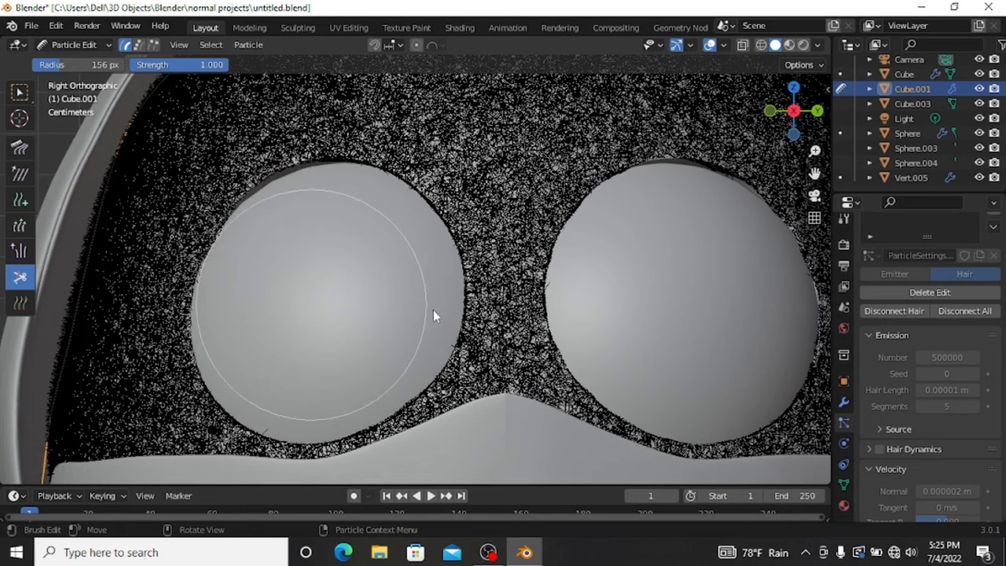
{"action": "scroll", "coordinate": [434, 311], "scroll_direction": "down", "scroll_amount": 1}
{"action": "scroll", "coordinate": [434, 311], "scroll_direction": "down", "scroll_amount": 2}
Frame the whole character and return from hair editing to Object Mode.
{"action": "scroll", "coordinate": [434, 311], "scroll_direction": "down", "scroll_amount": 5}
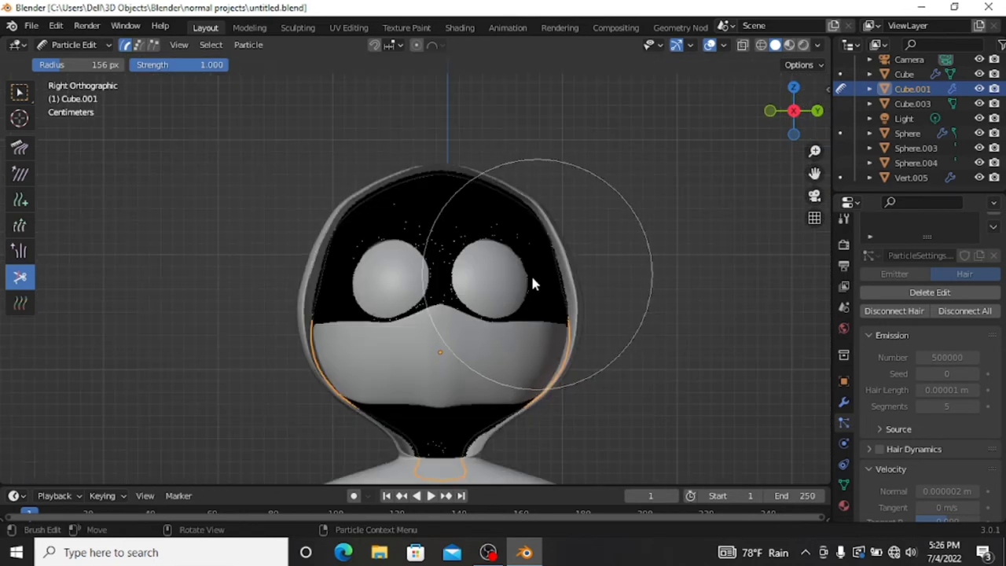
{"action": "left_click_drag", "start_coordinate": [813, 173], "coordinate": [814, 369]}
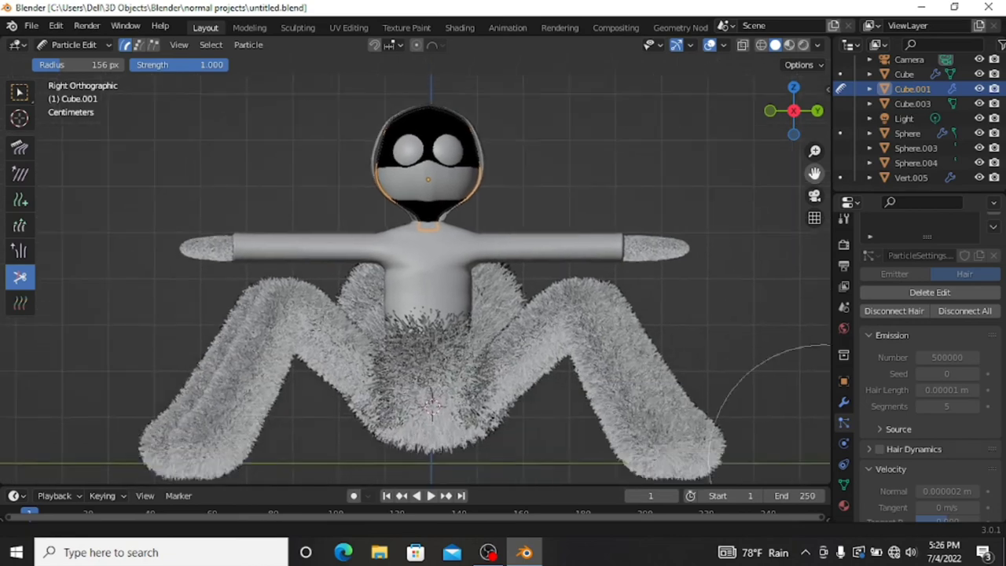
{"action": "scroll", "coordinate": [397, 287], "scroll_direction": "up", "scroll_amount": 1}
{"action": "scroll", "coordinate": [402, 283], "scroll_direction": "up", "scroll_amount": 4}
{"action": "scroll", "coordinate": [402, 283], "scroll_direction": "up", "scroll_amount": 1}
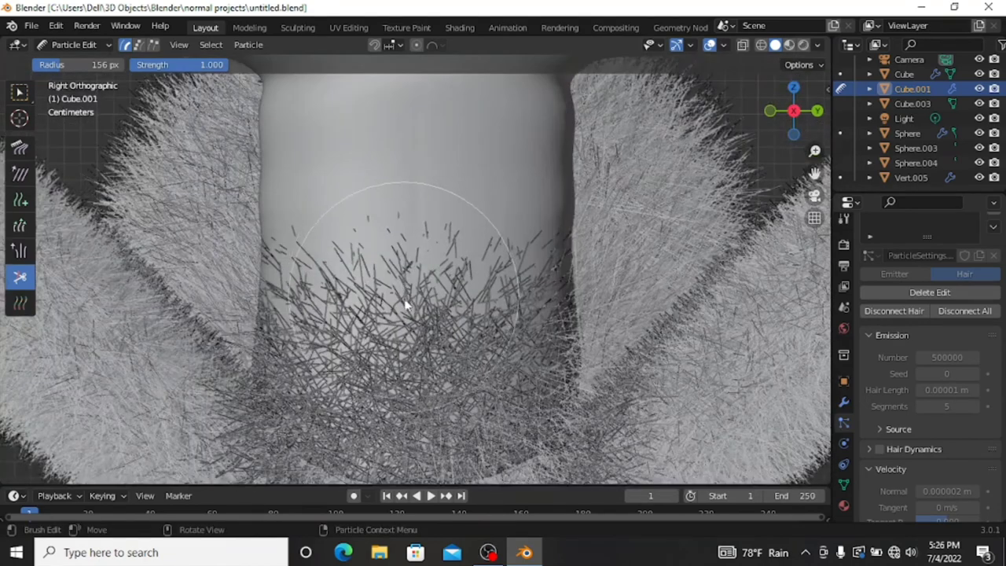
{"action": "scroll", "coordinate": [408, 300], "scroll_direction": "down", "scroll_amount": 3}
{"action": "left_click", "coordinate": [74, 45]}
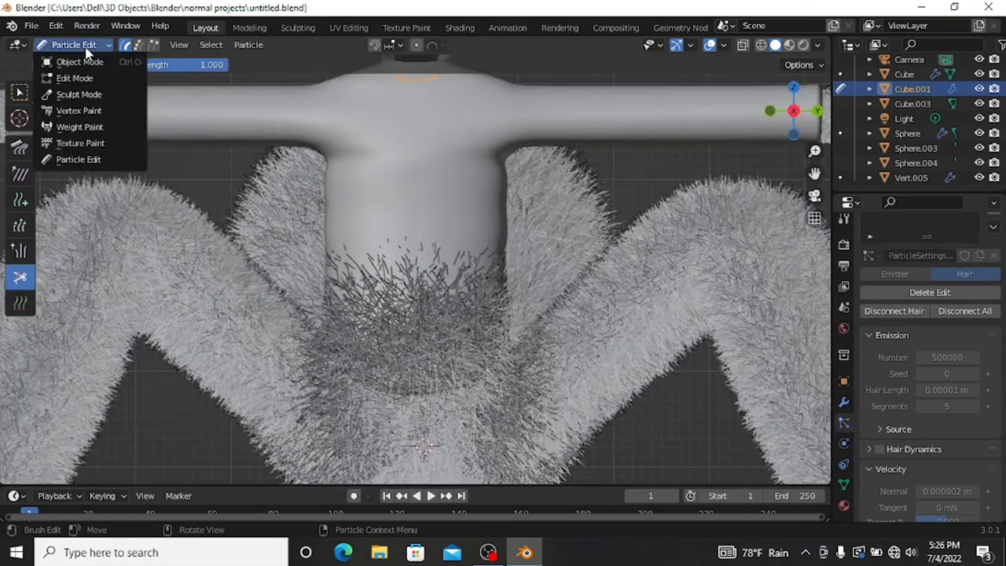
{"action": "left_click", "coordinate": [79, 61]}
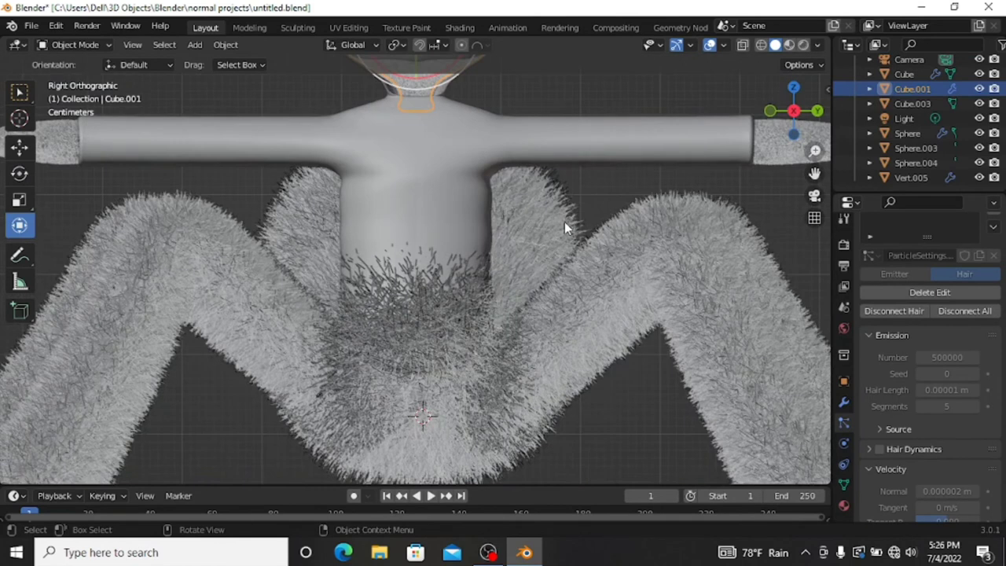
Select the abdomen Sphere and set its hair velocity Randomize to 0.010.
{"action": "left_click", "coordinate": [421, 314]}
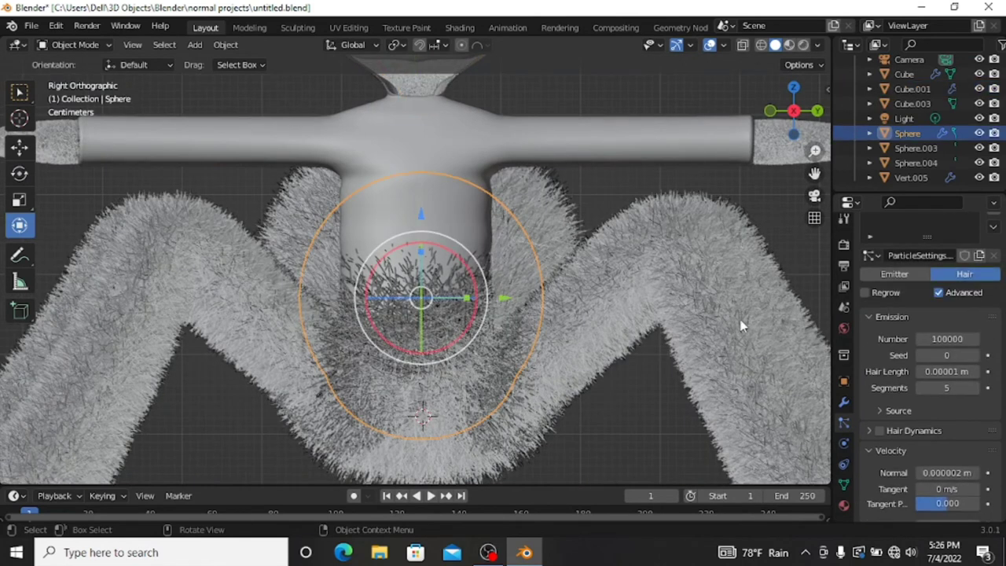
{"action": "scroll", "coordinate": [870, 382], "scroll_direction": "down", "scroll_amount": 3}
{"action": "scroll", "coordinate": [903, 424], "scroll_direction": "down", "scroll_amount": 2}
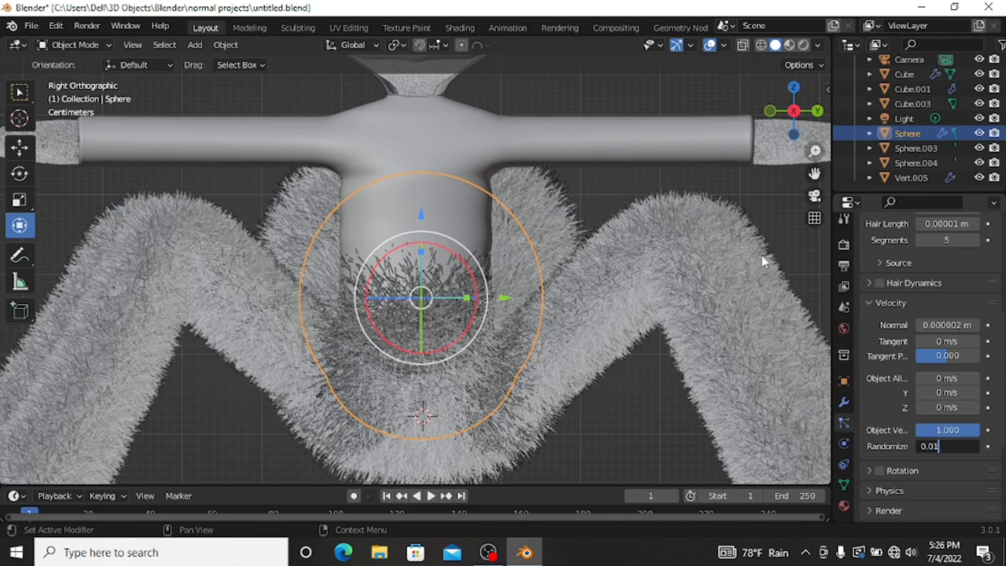
{"action": "mouse_move", "coordinate": [765, 262]}
{"action": "middle_mouse_down"}
{"action": "mouse_move", "coordinate": [597, 236]}
{"action": "mouse_move", "coordinate": [675, 193]}
{"action": "middle_mouse_up"}
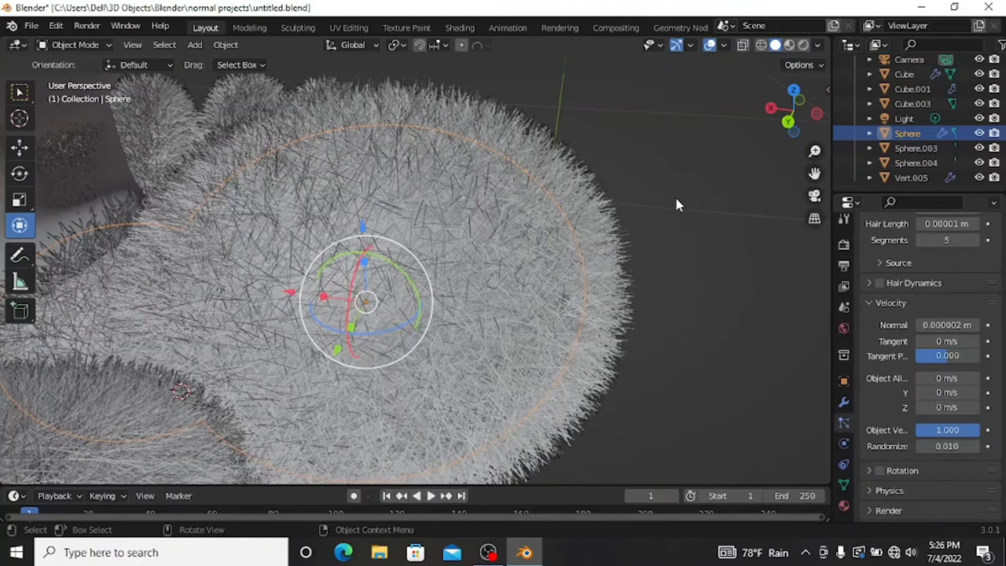
{"action": "scroll", "coordinate": [676, 202], "scroll_direction": "down", "scroll_amount": 3}
Inspect the legs Vert.005 and the hand from several orbit angles.
{"action": "left_click_drag", "start_coordinate": [791, 110], "coordinate": [770, 120]}
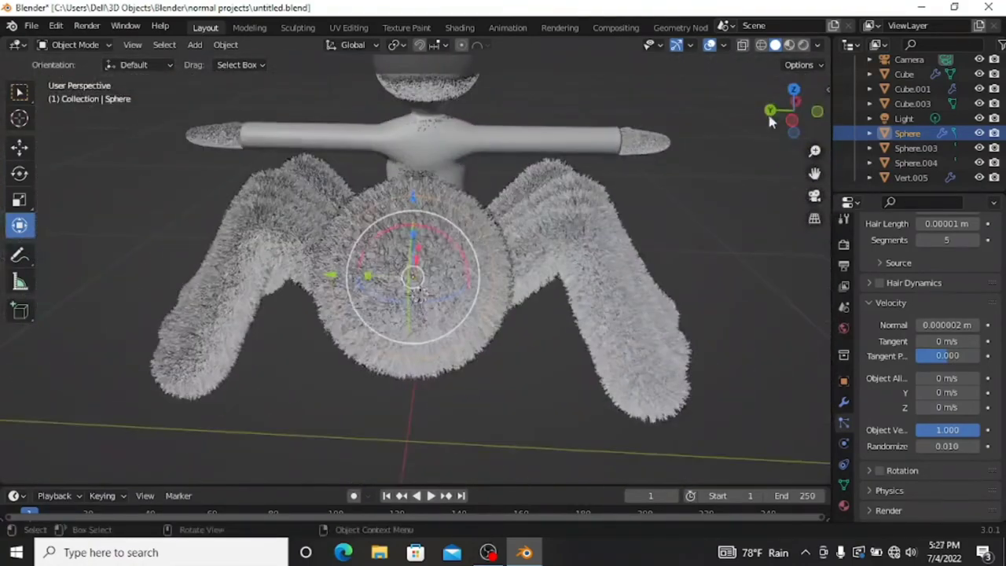
{"action": "left_click", "coordinate": [263, 227]}
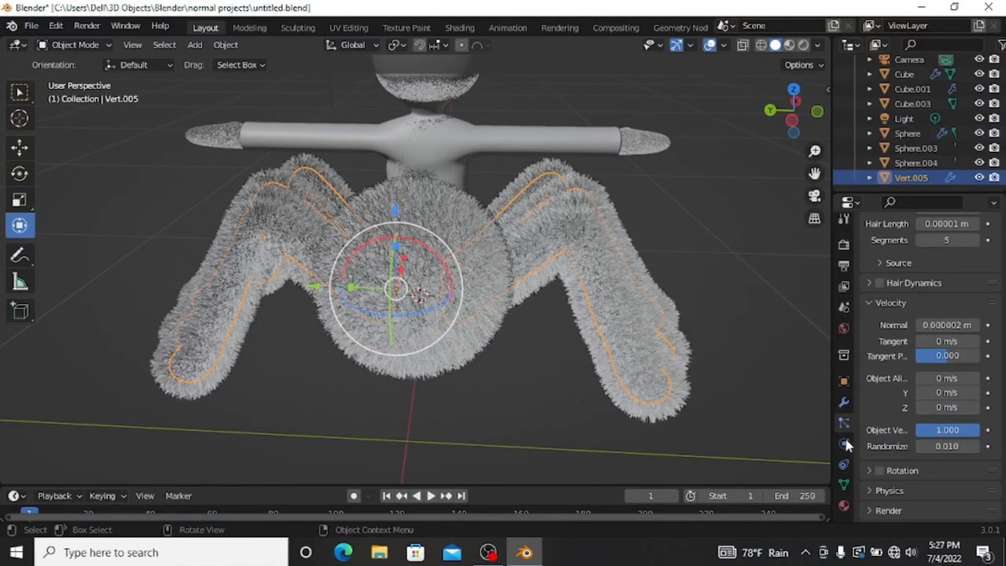
{"action": "left_click_drag", "start_coordinate": [780, 121], "coordinate": [778, 139]}
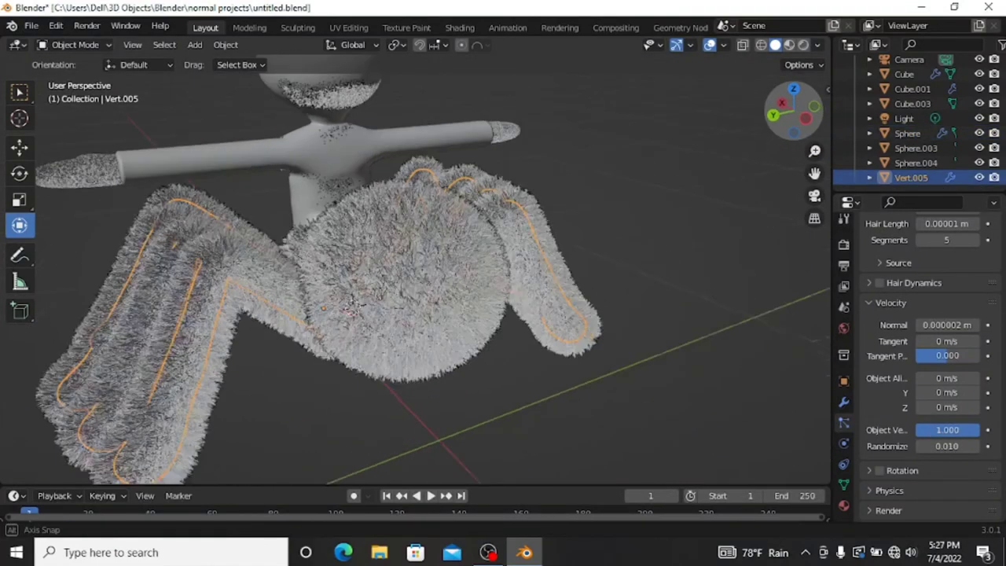
{"action": "left_click_drag", "start_coordinate": [814, 173], "coordinate": [881, 219]}
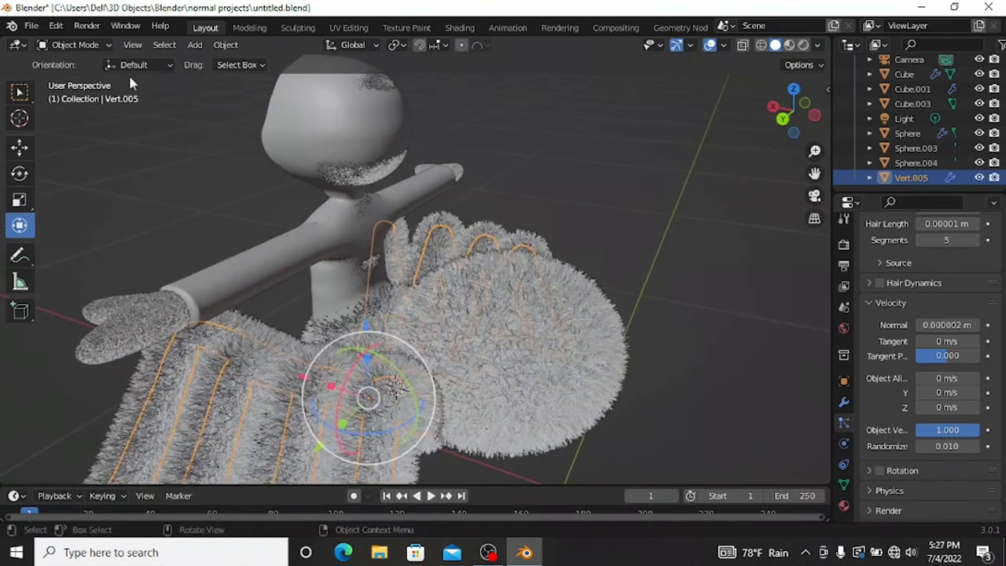
{"action": "middle_click_drag", "start_coordinate": [366, 207], "coordinate": [359, 246]}
{"action": "left_click_drag", "start_coordinate": [793, 114], "coordinate": [807, 112]}
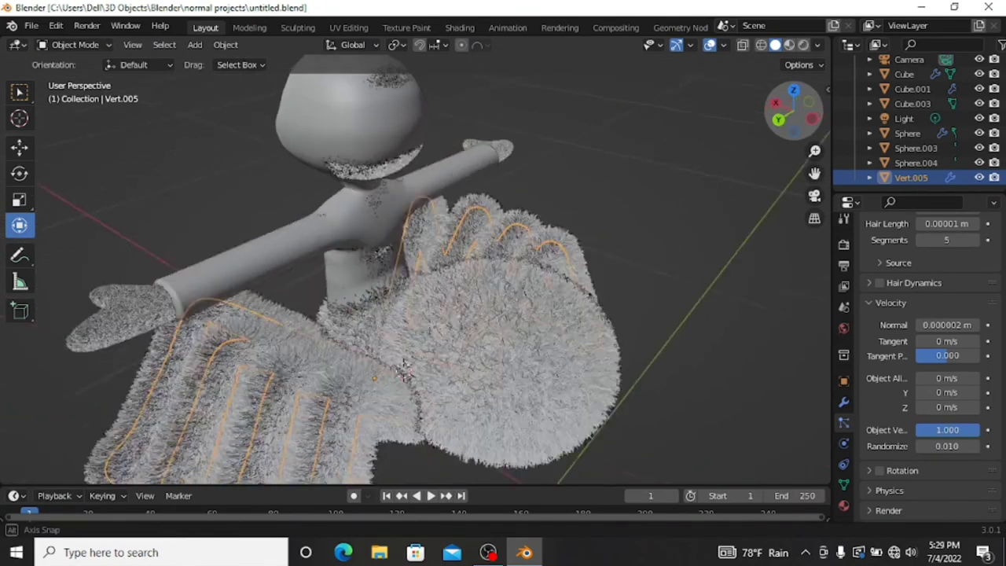
{"action": "middle_click_drag", "start_coordinate": [440, 189], "coordinate": [487, 181]}
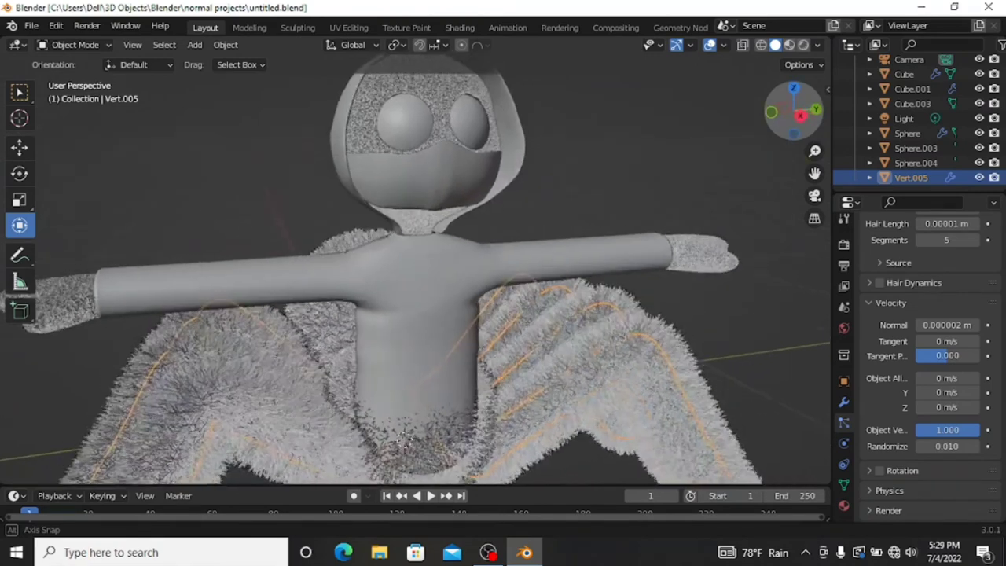
Select the head Cube.001 and open the interaction mode choices.
{"action": "left_click", "coordinate": [487, 181]}
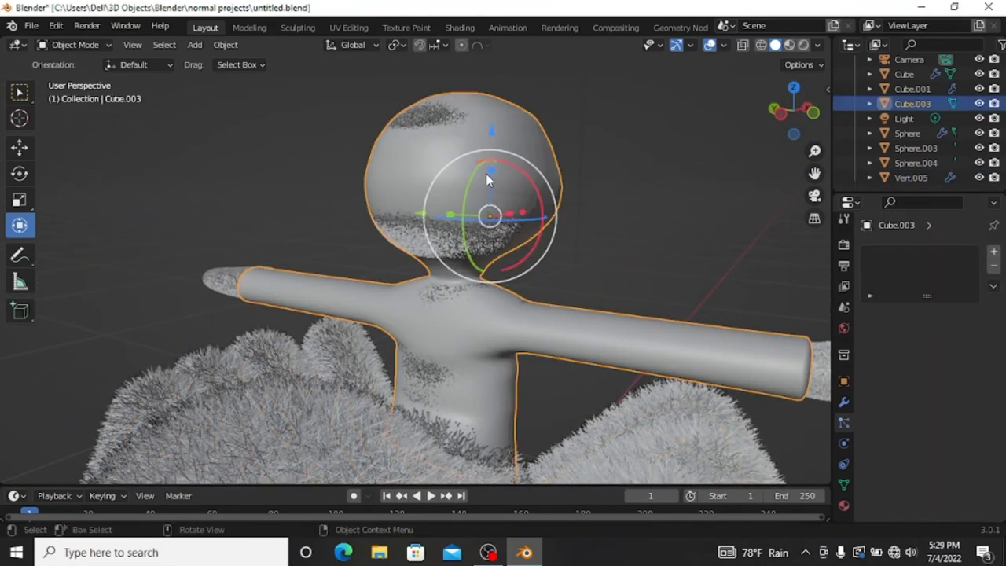
{"action": "left_click", "coordinate": [487, 180]}
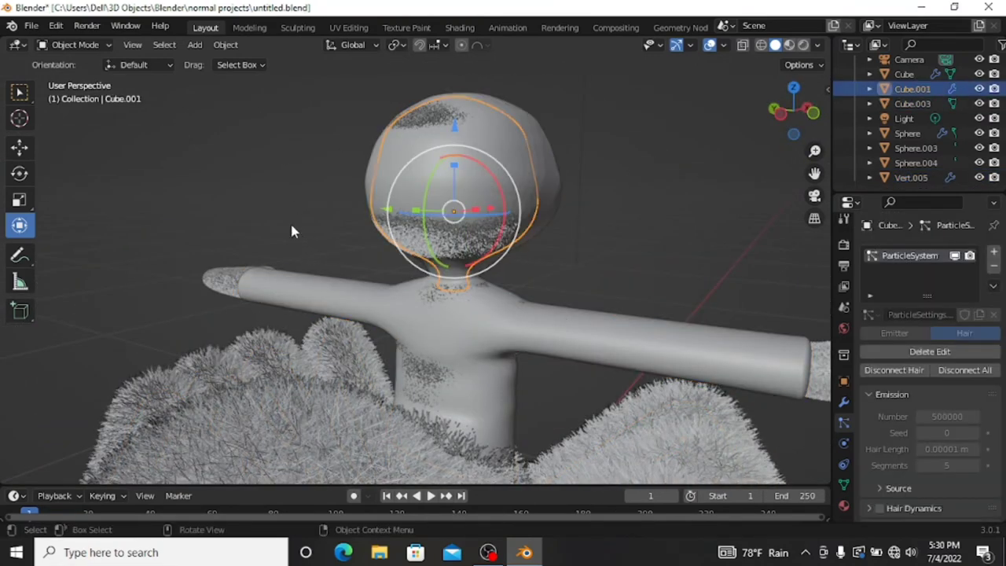
{"action": "left_click", "coordinate": [79, 45]}
Trim the black hair particles on the head, then return to Object Mode with the body Cube selected.
{"action": "left_click", "coordinate": [84, 158]}
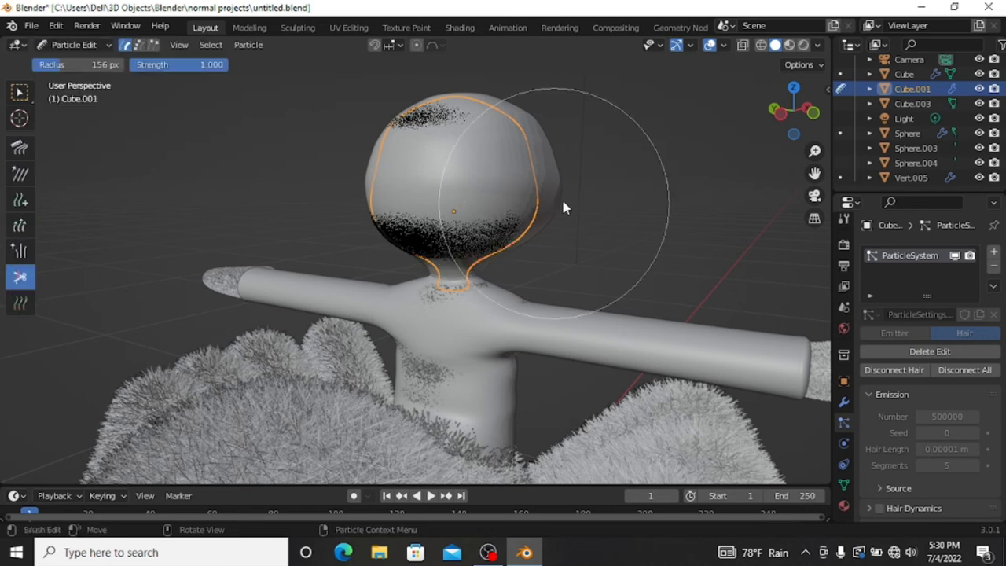
{"action": "left_click", "coordinate": [793, 120]}
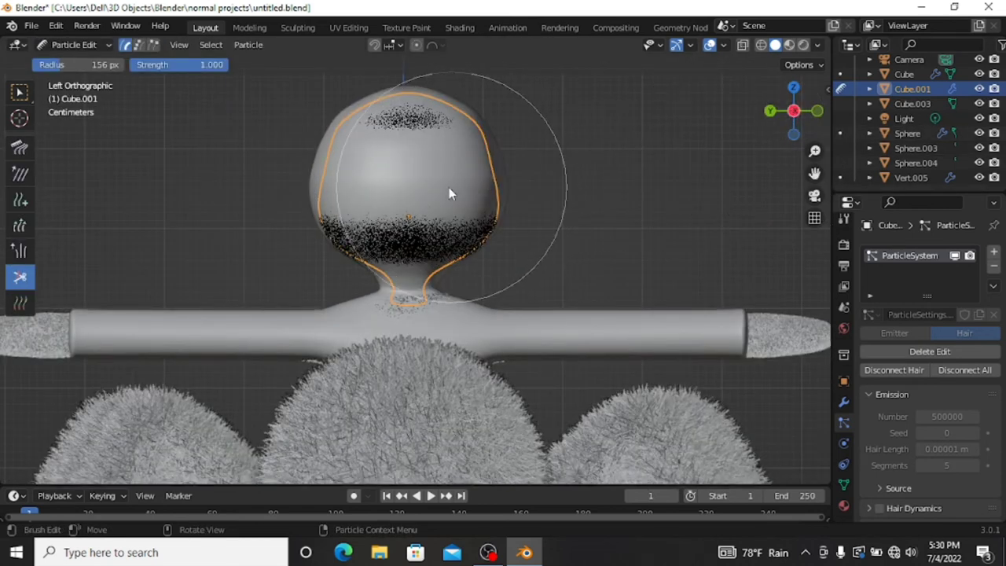
{"action": "left_click", "coordinate": [406, 181]}
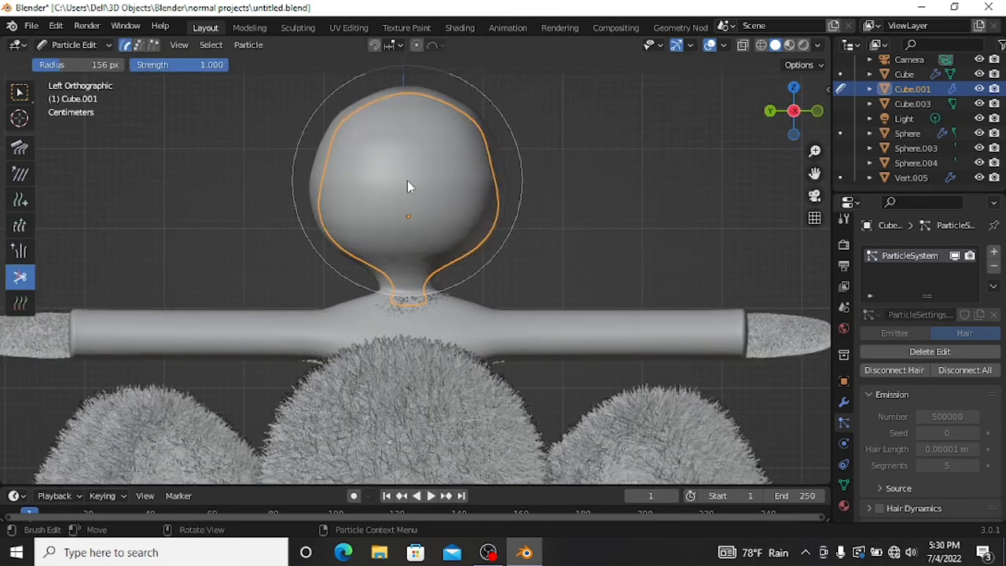
{"action": "mouse_move", "coordinate": [792, 110]}
{"action": "left_mouse_down"}
{"action": "mouse_move", "coordinate": [754, 118]}
{"action": "mouse_move", "coordinate": [773, 114]}
{"action": "left_mouse_up"}
{"action": "left_click", "coordinate": [100, 48]}
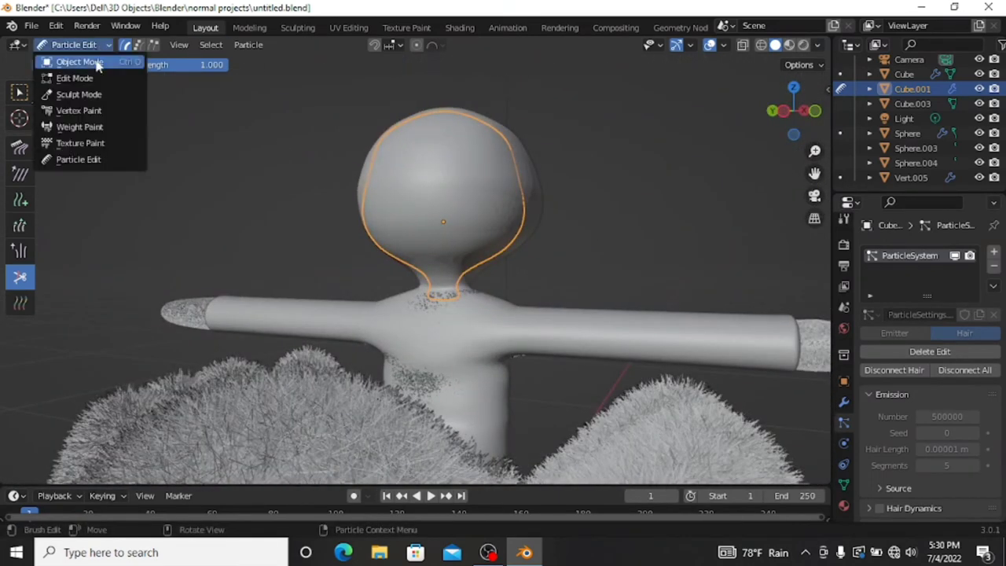
{"action": "key", "text": "Return"}
{"action": "left_click", "coordinate": [179, 301]}
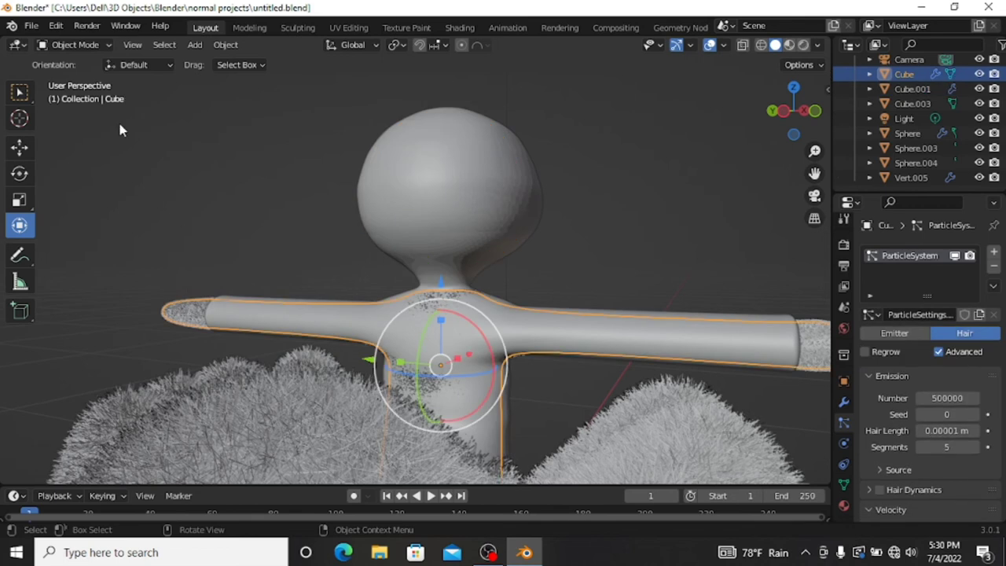
Cut away the body's hair strands near the chest in Particle Edit.
{"action": "left_click", "coordinate": [77, 47]}
{"action": "left_click", "coordinate": [79, 160]}
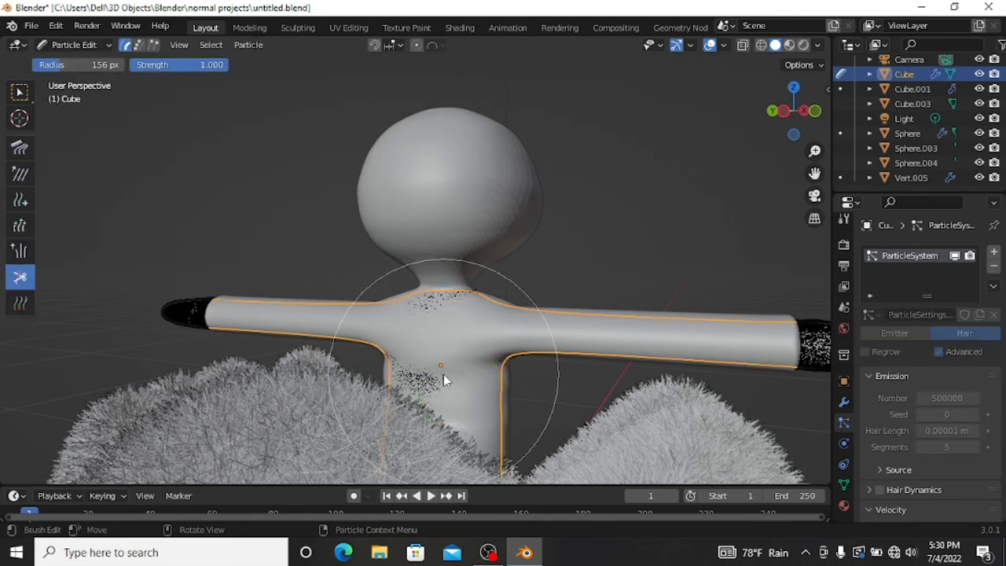
{"action": "left_click", "coordinate": [443, 374]}
{"action": "mouse_move", "coordinate": [782, 110]}
{"action": "left_mouse_down"}
{"action": "mouse_move", "coordinate": [770, 118]}
{"action": "mouse_move", "coordinate": [785, 125]}
{"action": "left_mouse_up"}
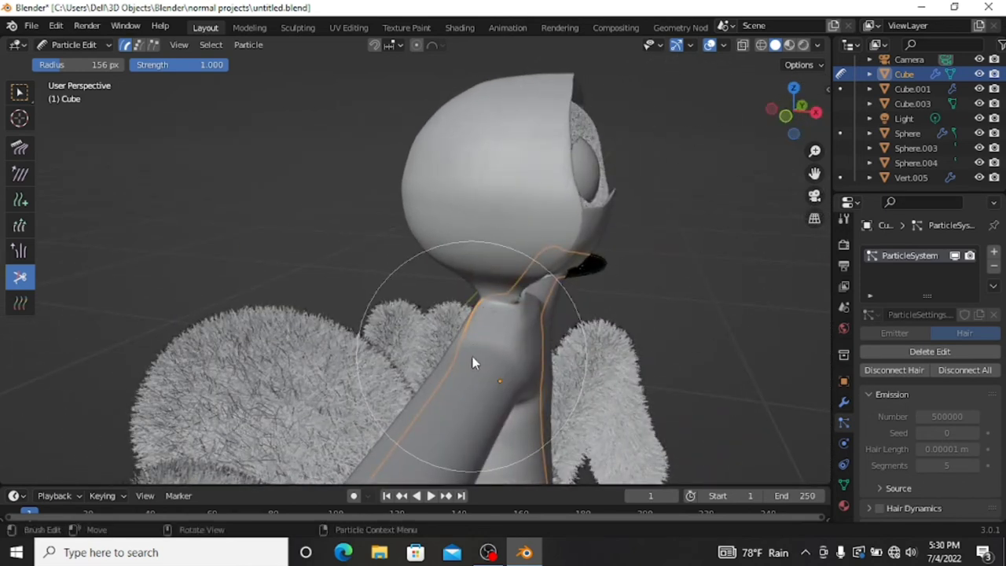
From a front view, go back to Object Mode and select the torso Sphere.
{"action": "left_click_drag", "start_coordinate": [793, 114], "coordinate": [709, 216]}
{"action": "scroll", "coordinate": [709, 217], "scroll_direction": "down", "scroll_amount": 3}
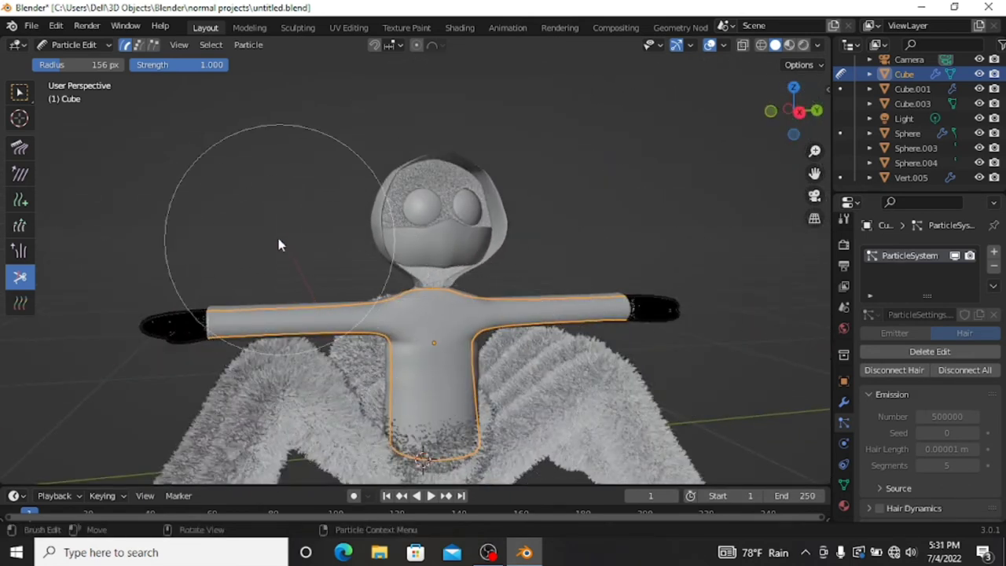
{"action": "left_click", "coordinate": [99, 45]}
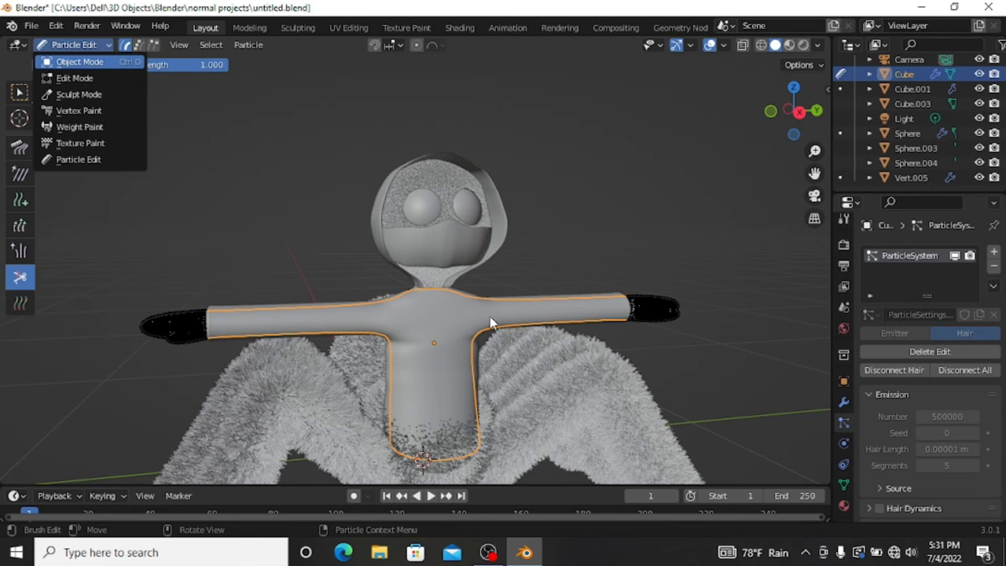
{"action": "key", "text": "Return"}
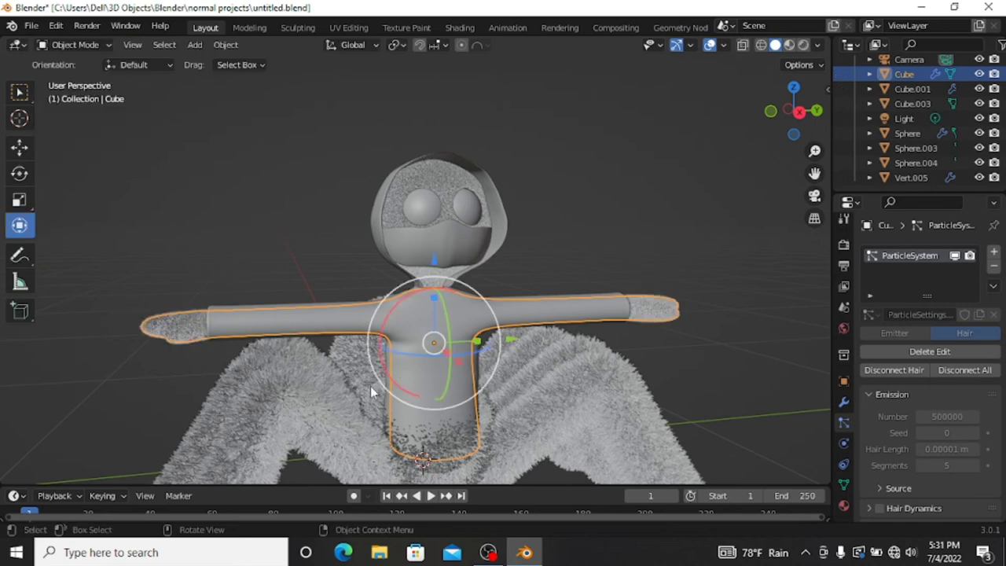
{"action": "left_click", "coordinate": [370, 386]}
Put the torso Sphere into Particle Edit and zoom in from the Right Orthographic view.
{"action": "left_click", "coordinate": [70, 45]}
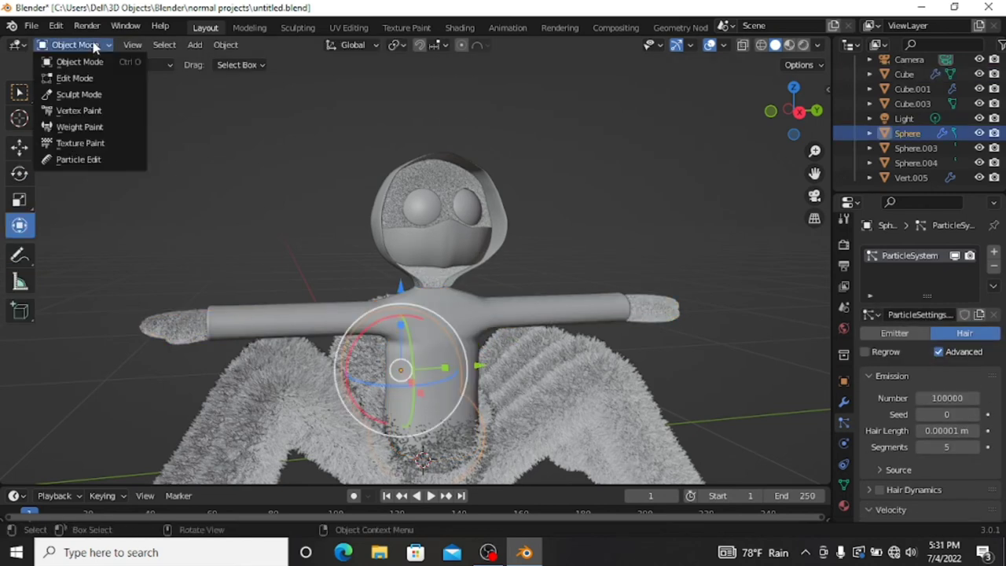
{"action": "left_click", "coordinate": [78, 157]}
{"action": "left_click", "coordinate": [798, 111]}
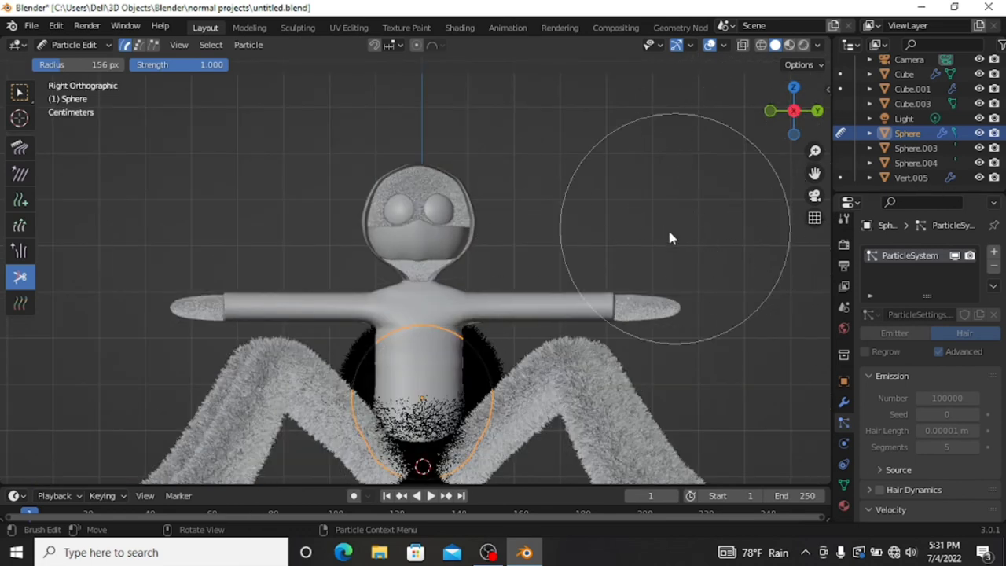
{"action": "scroll", "coordinate": [744, 173], "scroll_direction": "up", "scroll_amount": 3}
{"action": "scroll", "coordinate": [707, 180], "scroll_direction": "up", "scroll_amount": 2}
{"action": "scroll", "coordinate": [503, 370], "scroll_direction": "up", "scroll_amount": 2}
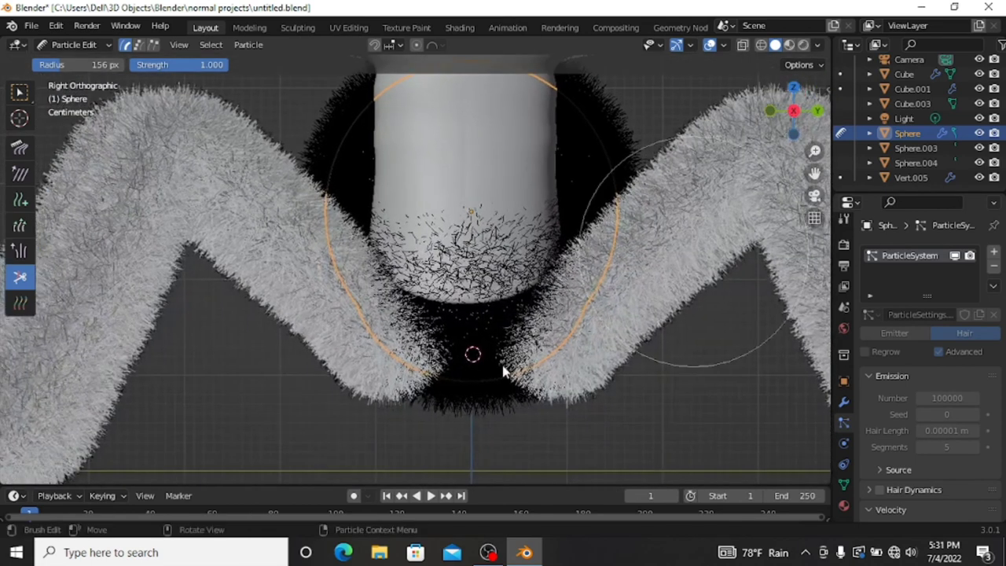
{"action": "scroll", "coordinate": [503, 352], "scroll_direction": "up", "scroll_amount": 1}
{"action": "scroll", "coordinate": [507, 314], "scroll_direction": "up", "scroll_amount": 1}
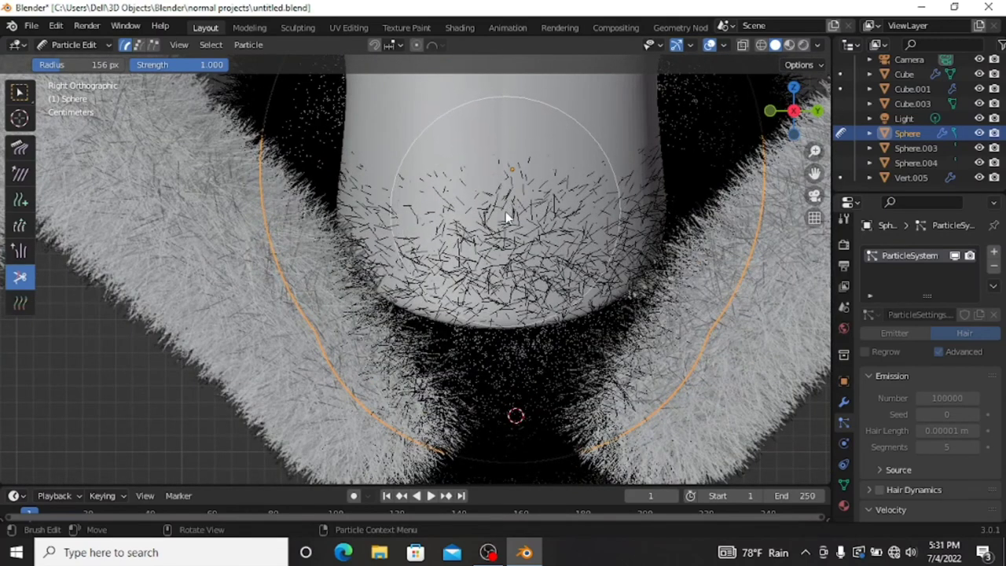
Cut the dark strands on the lower torso, check the result, and return to Object Mode.
{"action": "mouse_move", "coordinate": [505, 211]}
{"action": "left_mouse_down"}
{"action": "mouse_move", "coordinate": [460, 198]}
{"action": "mouse_move", "coordinate": [553, 199]}
{"action": "left_mouse_up"}
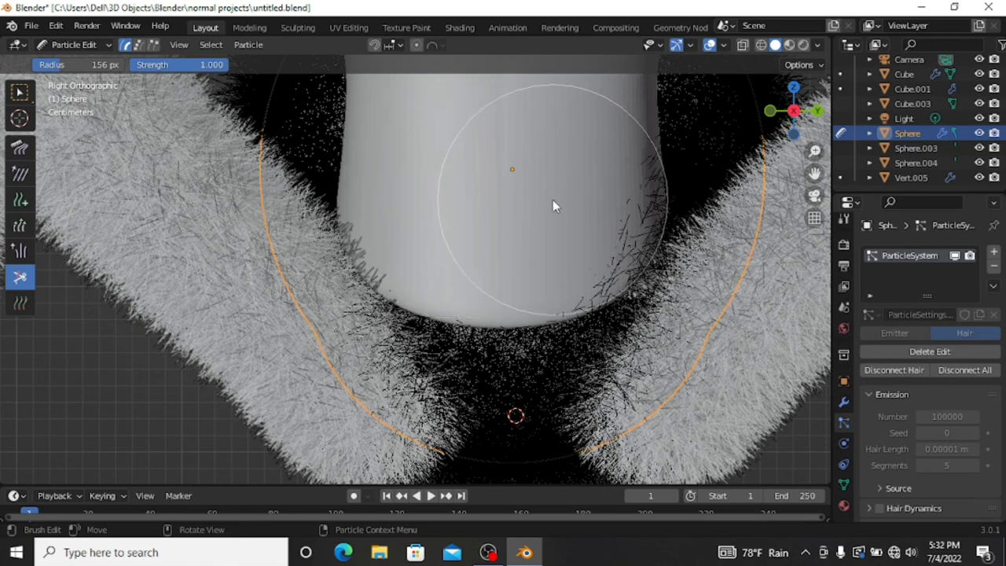
{"action": "middle_click_drag", "start_coordinate": [574, 204], "coordinate": [782, 114]}
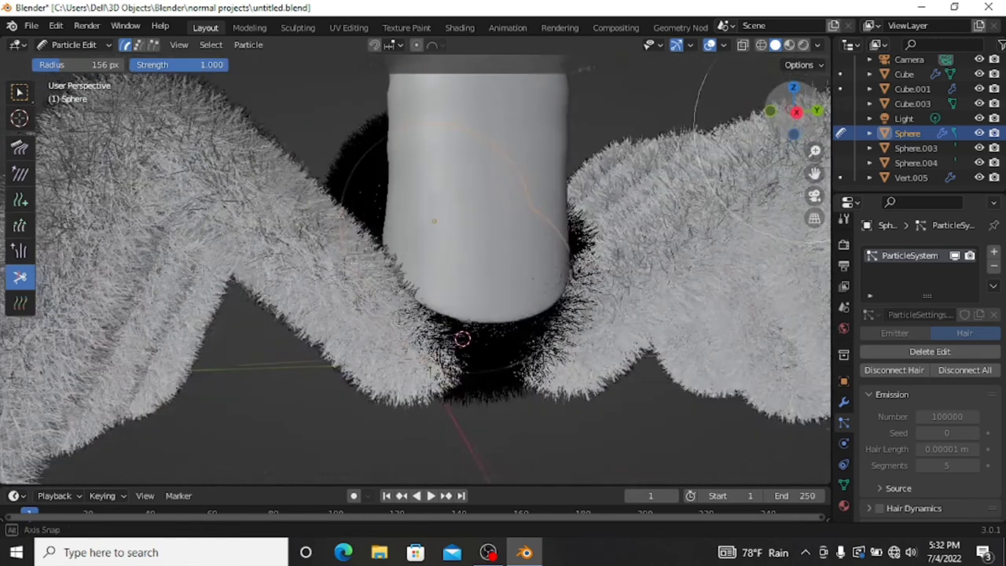
{"action": "mouse_move", "coordinate": [462, 339]}
{"action": "middle_mouse_down"}
{"action": "mouse_move", "coordinate": [391, 290]}
{"action": "mouse_move", "coordinate": [503, 220]}
{"action": "mouse_move", "coordinate": [471, 189]}
{"action": "middle_mouse_up"}
{"action": "scroll", "coordinate": [514, 208], "scroll_direction": "down", "scroll_amount": 5}
{"action": "left_click", "coordinate": [79, 44]}
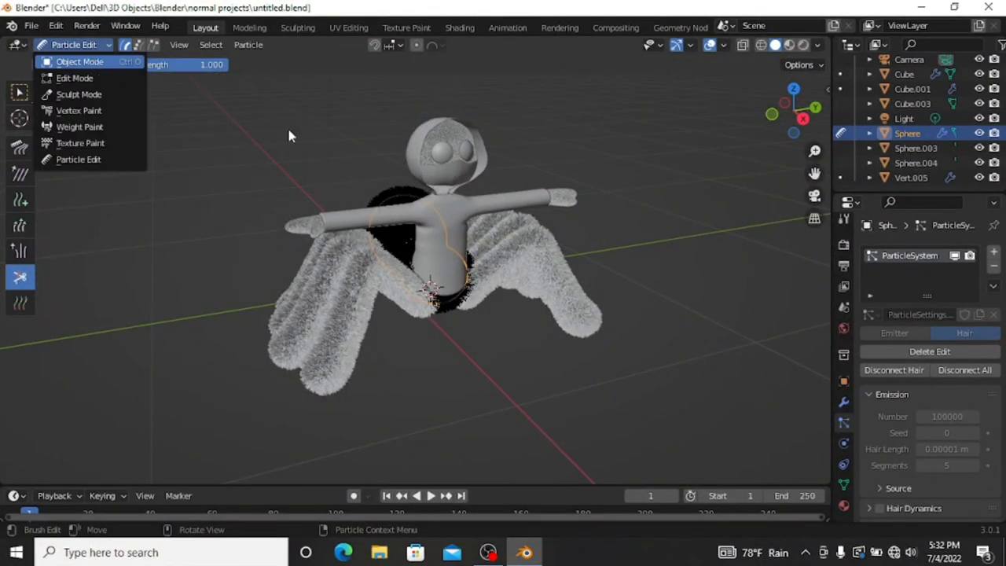
{"action": "key", "text": "Return"}
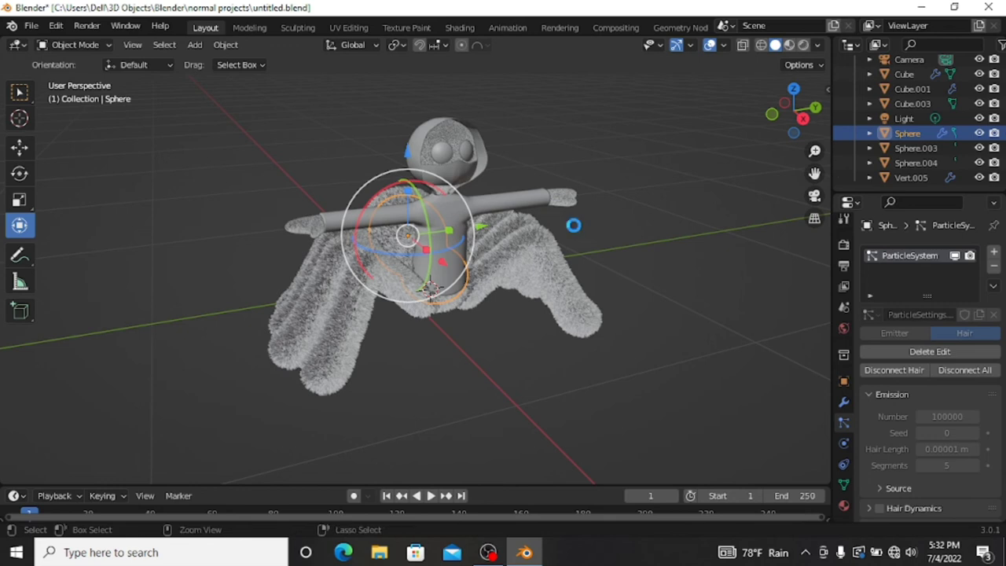
Save the file and inspect the furry legs Vert.005 from front and left side views.
{"action": "key", "text": "ctrl+s"}
{"action": "scroll", "coordinate": [580, 253], "scroll_direction": "up", "scroll_amount": 4}
{"action": "scroll", "coordinate": [580, 253], "scroll_direction": "down", "scroll_amount": 4}
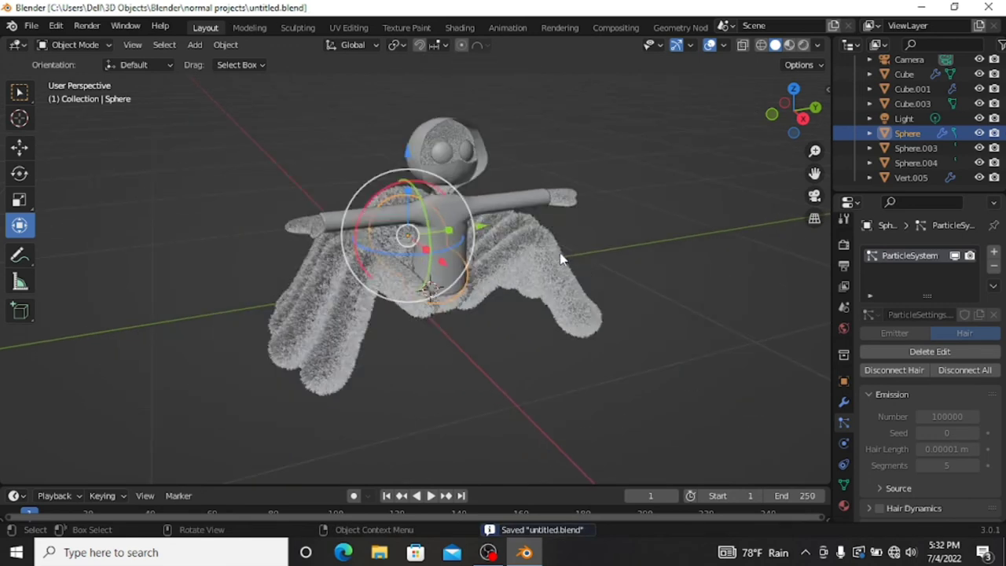
{"action": "left_click", "coordinate": [562, 259]}
{"action": "scroll", "coordinate": [628, 241], "scroll_direction": "up", "scroll_amount": 3}
{"action": "left_click_drag", "start_coordinate": [794, 110], "coordinate": [802, 118]}
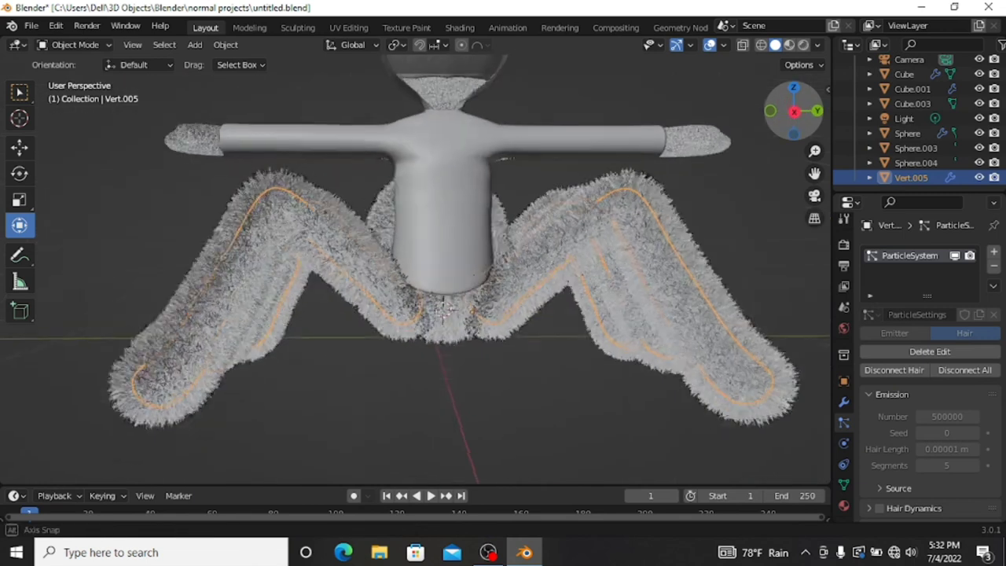
{"action": "scroll", "coordinate": [804, 189], "scroll_direction": "down", "scroll_amount": 3}
{"action": "left_click_drag", "start_coordinate": [814, 174], "coordinate": [813, 138]}
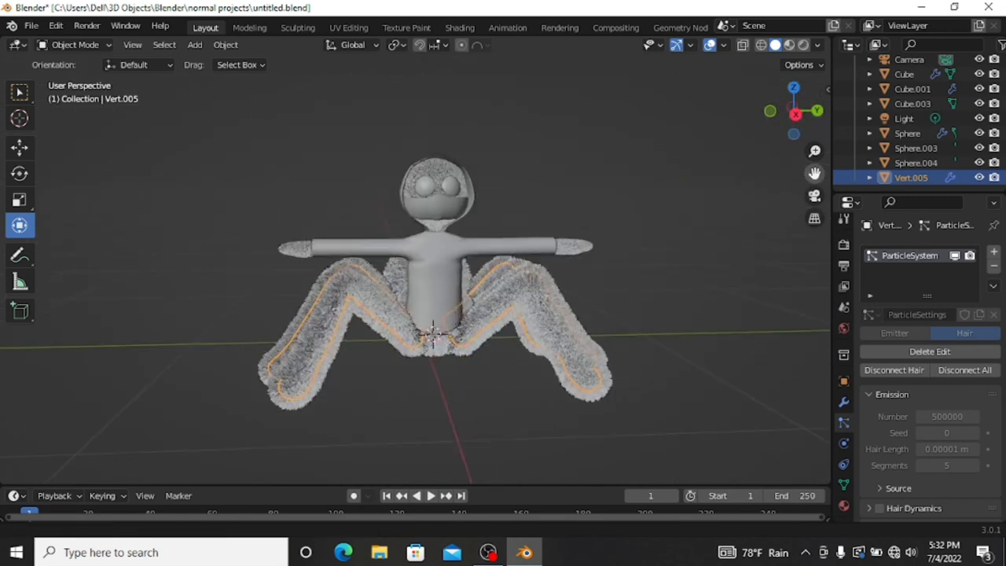
{"action": "left_click", "coordinate": [792, 114]}
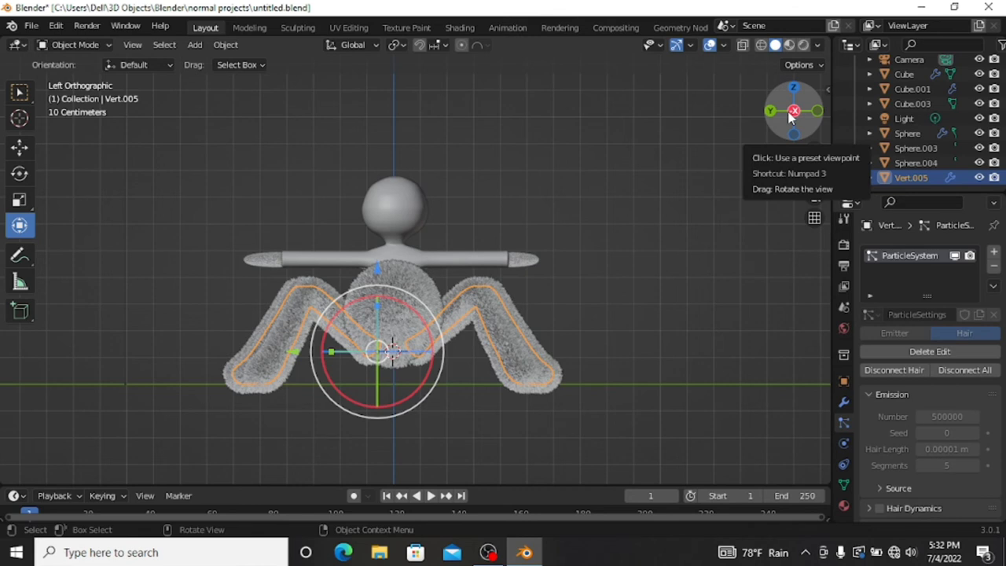
{"action": "left_click_drag", "start_coordinate": [790, 117], "coordinate": [849, 282]}
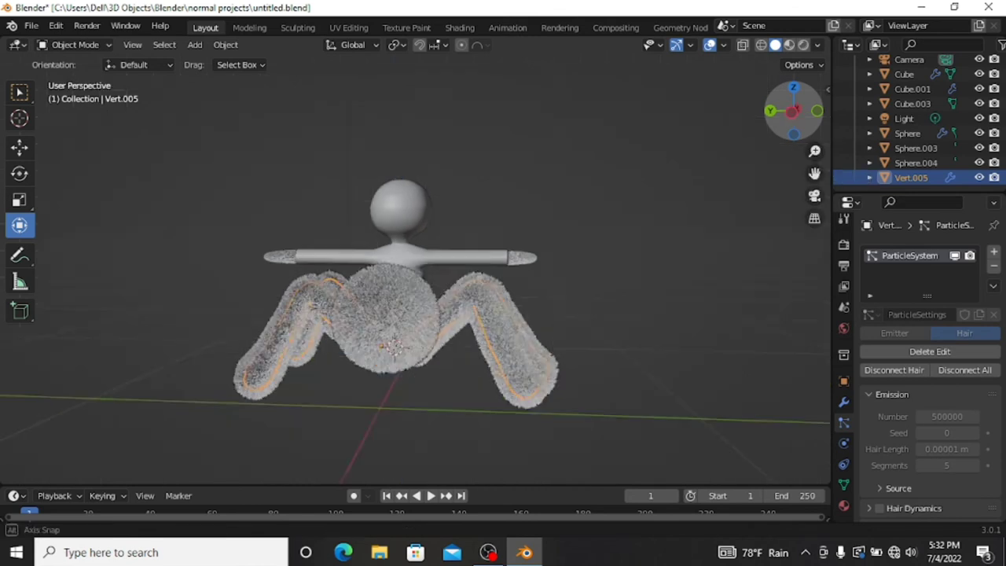
Show Material Properties for Cube.003 and switch the viewport to Rendered shading.
{"action": "left_click", "coordinate": [843, 505]}
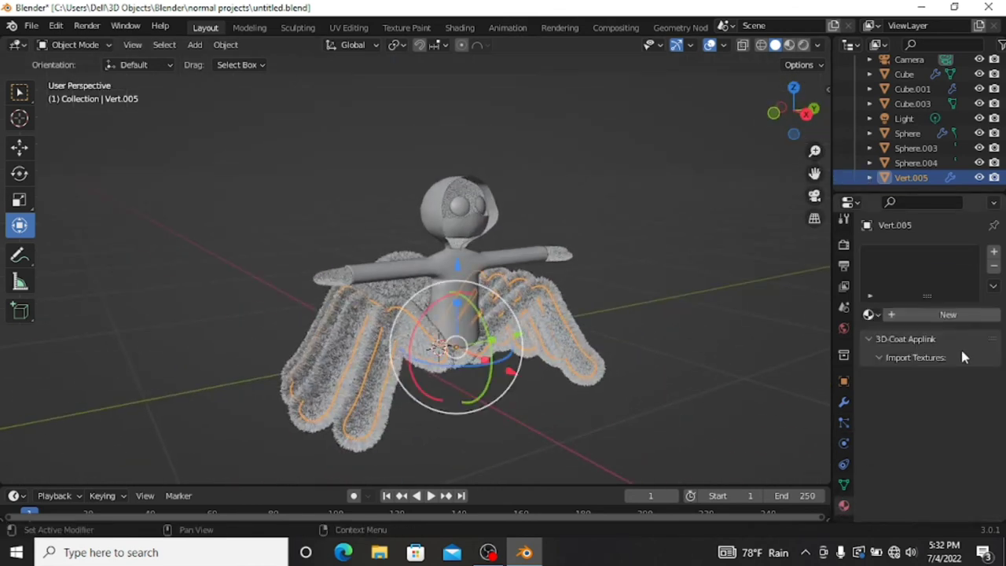
{"action": "left_click", "coordinate": [456, 280]}
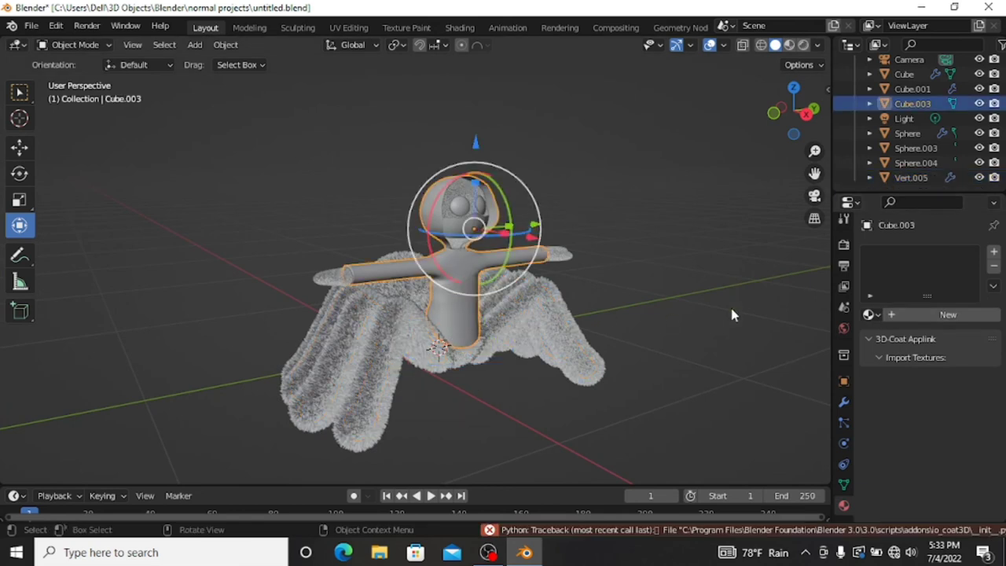
{"action": "left_click", "coordinate": [802, 45]}
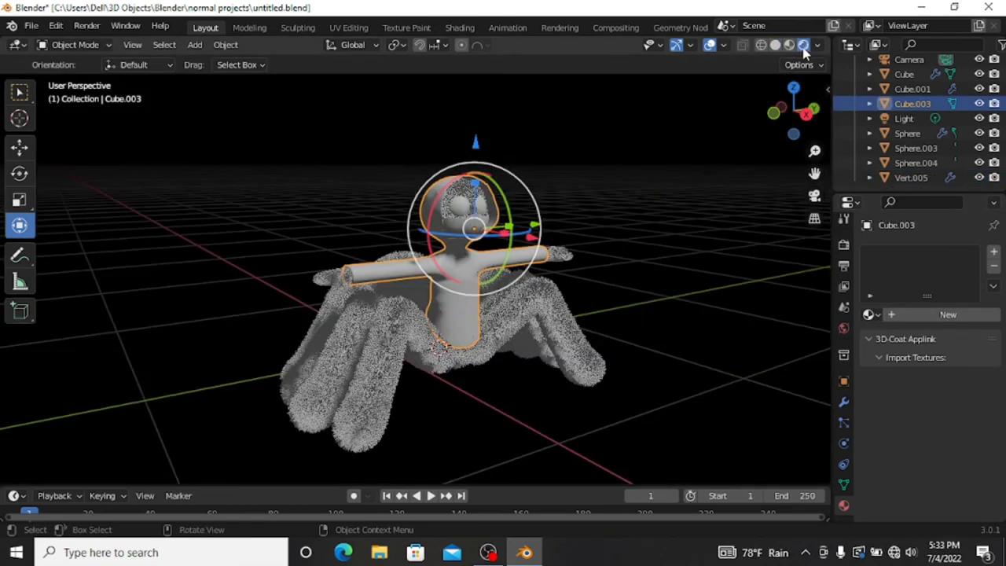
{"action": "scroll", "coordinate": [509, 338], "scroll_direction": "up", "scroll_amount": 2}
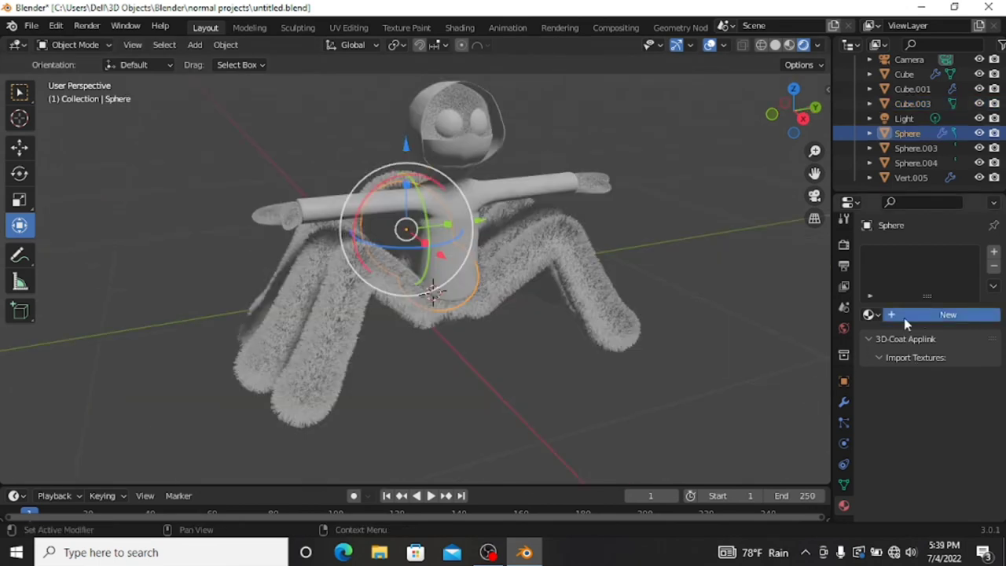
Create a new material with an orange base colour on the torso sphere.
{"action": "left_click", "coordinate": [903, 319]}
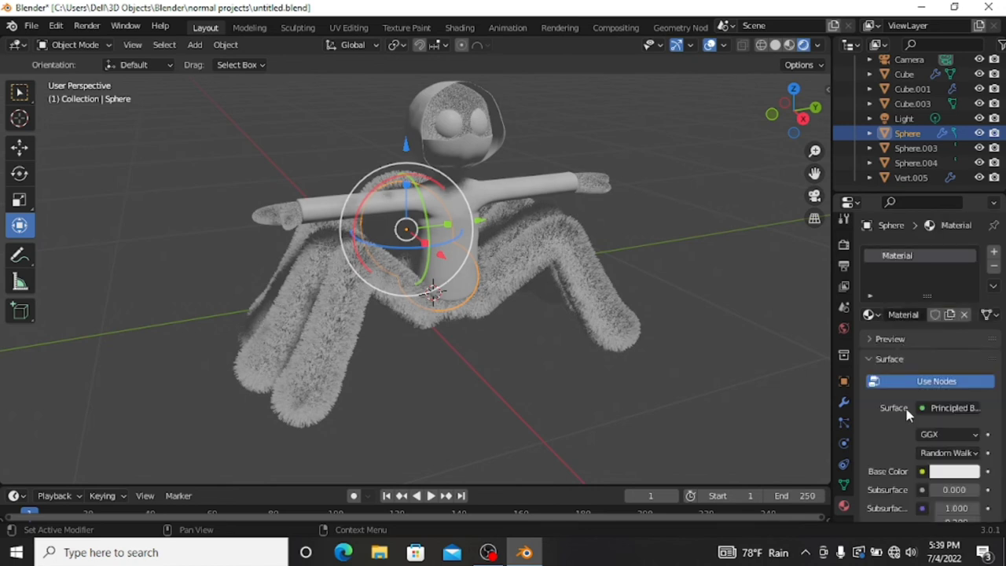
{"action": "left_click", "coordinate": [942, 470]}
{"action": "left_click", "coordinate": [884, 359]}
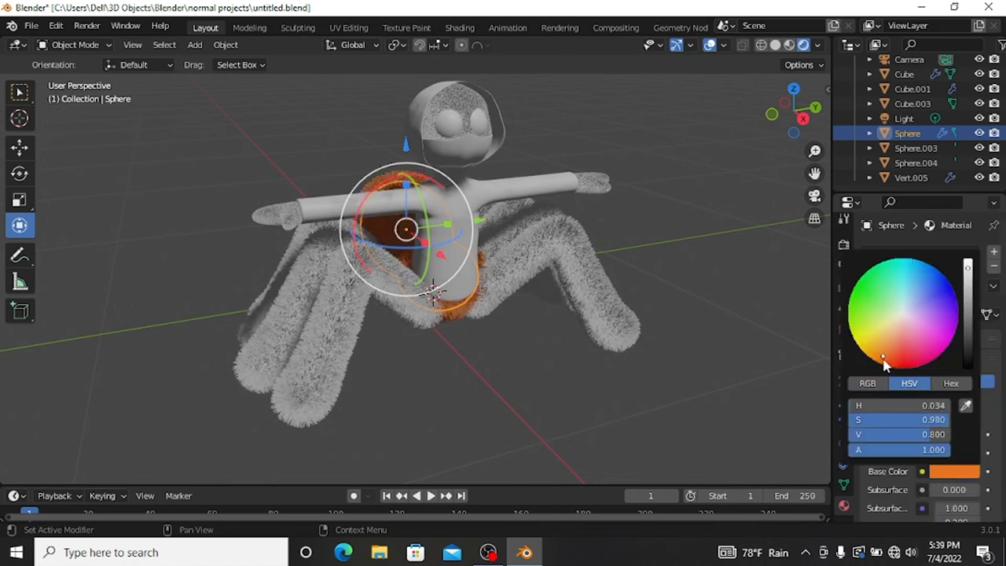
{"action": "left_click_drag", "start_coordinate": [882, 356], "coordinate": [879, 362]}
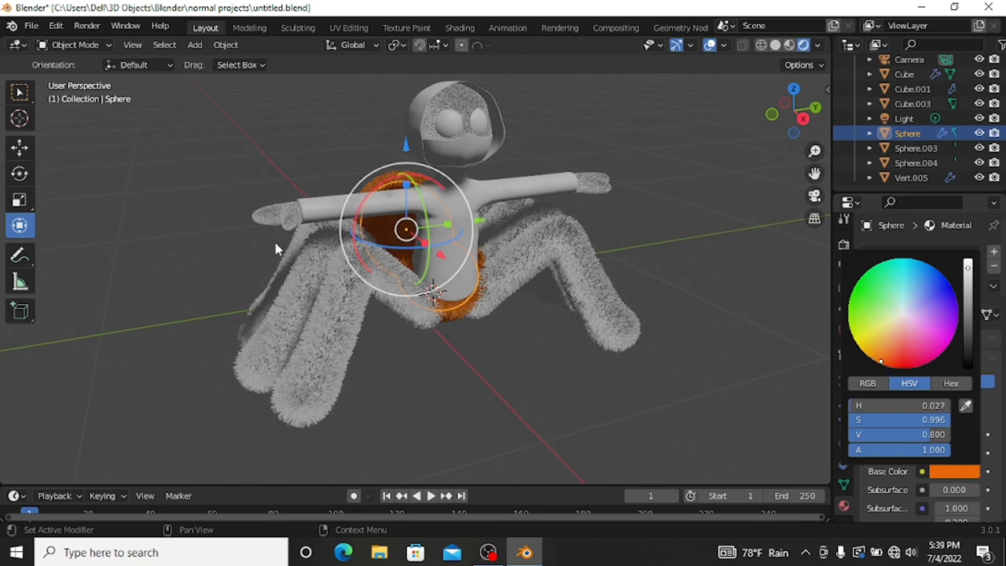
Give the legs Vert.005 the same orange Material, adjusted to a lighter orange.
{"action": "left_click", "coordinate": [337, 280]}
{"action": "left_click", "coordinate": [874, 315]}
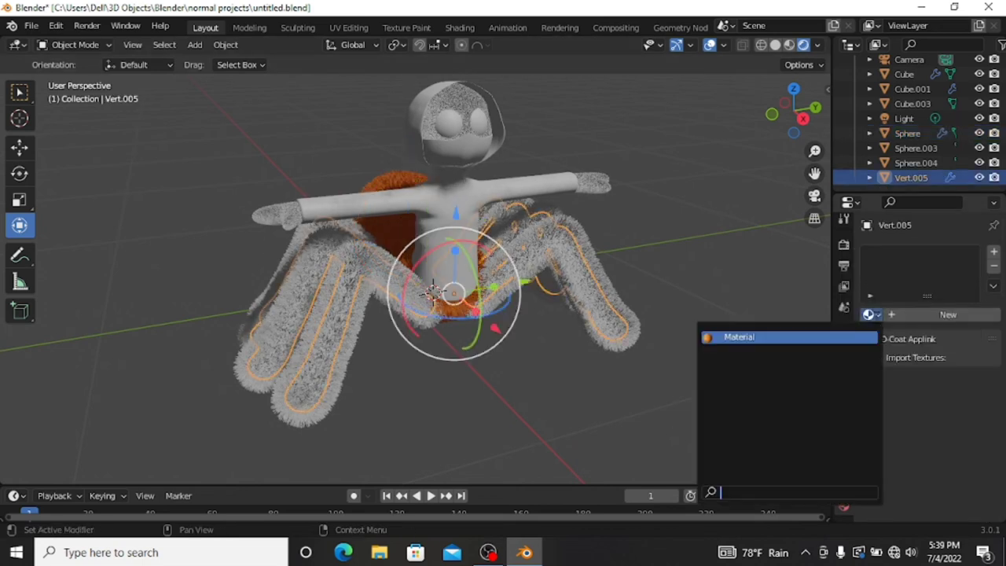
{"action": "left_click", "coordinate": [849, 337]}
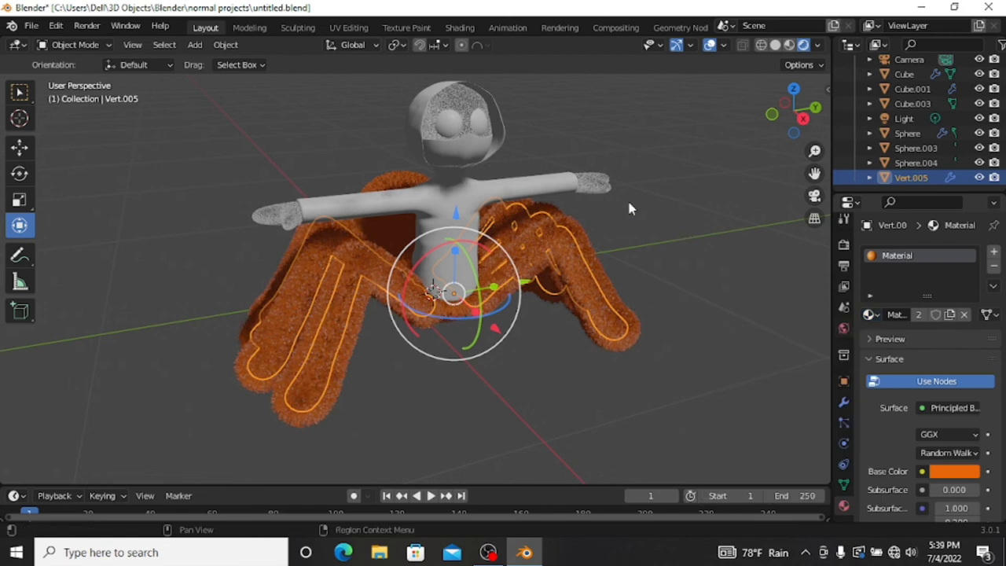
{"action": "left_click", "coordinate": [951, 474]}
{"action": "left_click", "coordinate": [967, 268]}
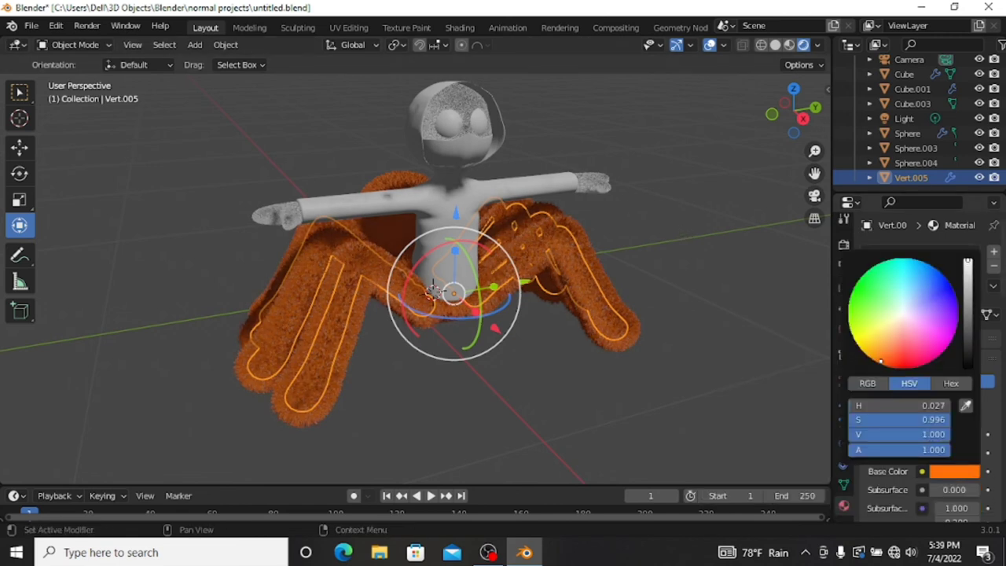
{"action": "left_click", "coordinate": [882, 349]}
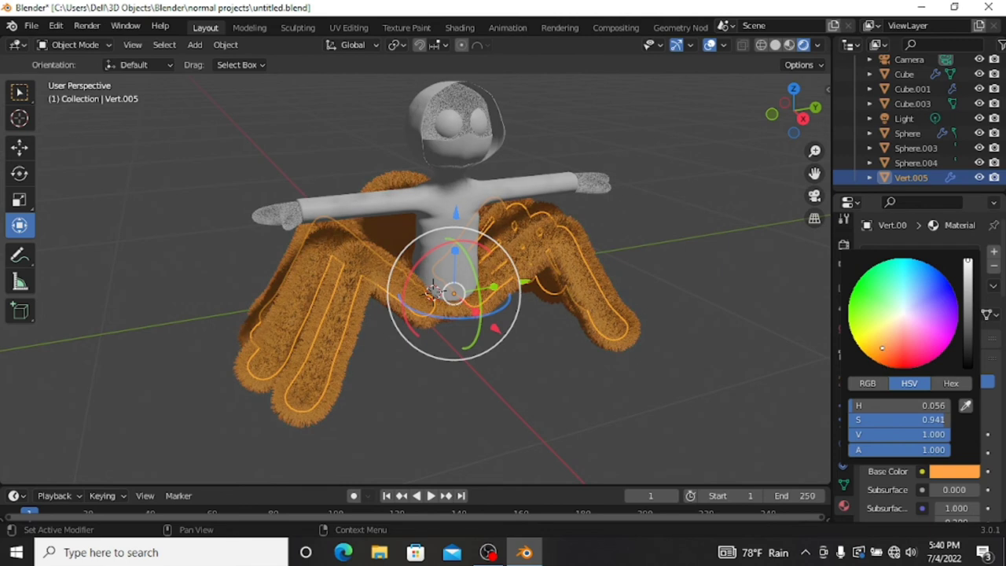
Assign the existing orange material to the head object.
{"action": "left_click", "coordinate": [591, 185]}
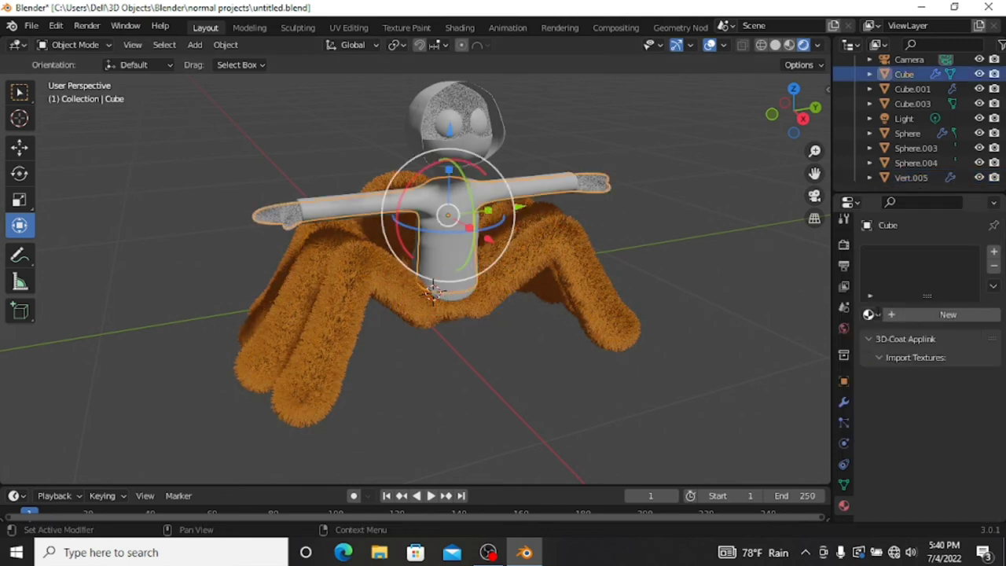
{"action": "left_click", "coordinate": [868, 315]}
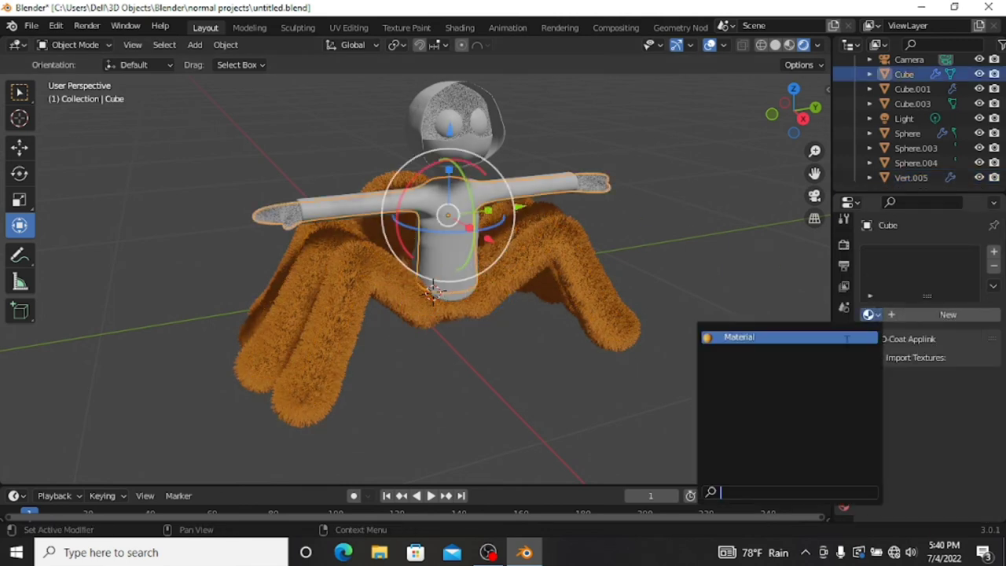
{"action": "left_click", "coordinate": [468, 101]}
{"action": "left_click", "coordinate": [868, 314]}
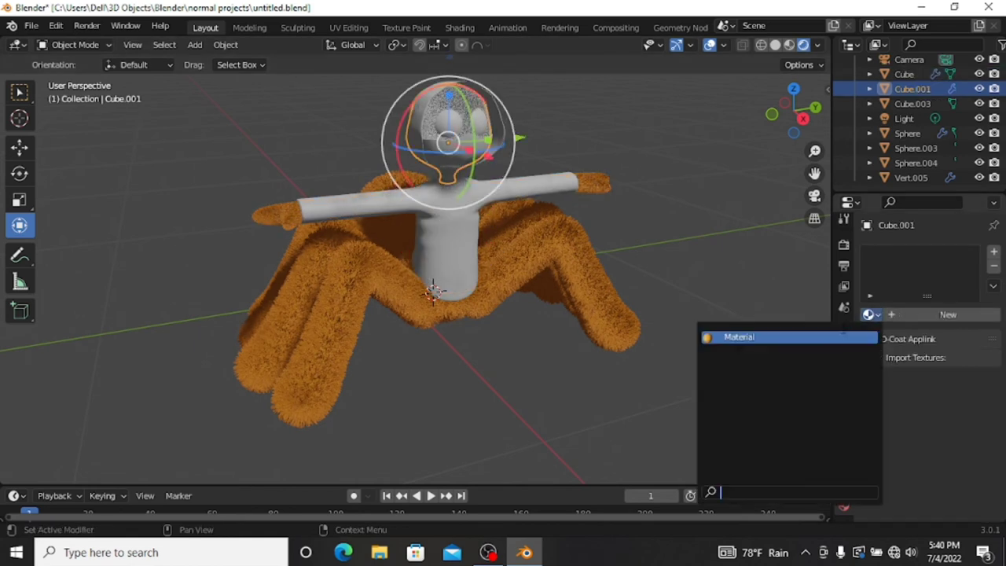
{"action": "left_click", "coordinate": [843, 336]}
Create a new black base-colour material on the torso and arms object Cube.003.
{"action": "left_click", "coordinate": [469, 220]}
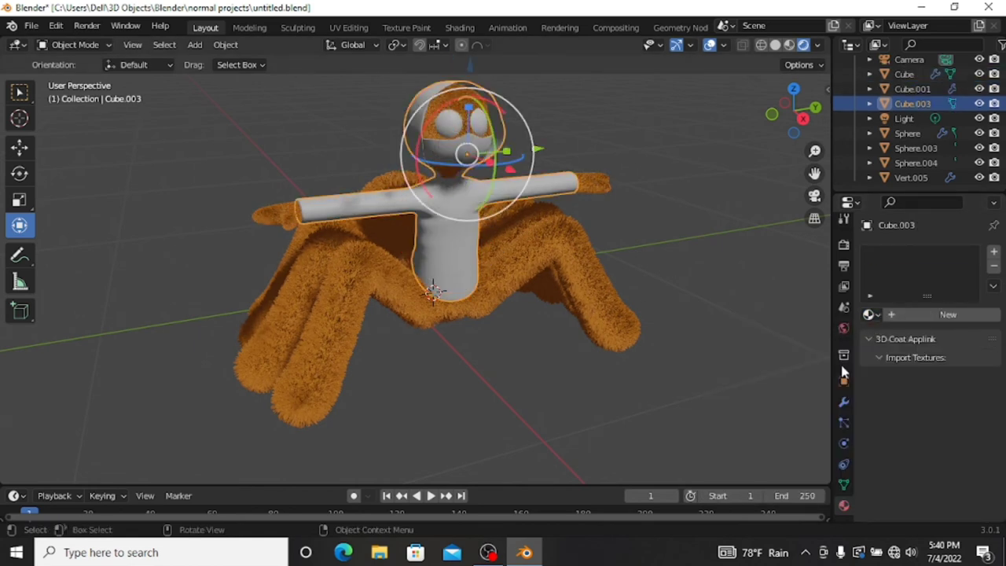
{"action": "left_click", "coordinate": [934, 314]}
{"action": "left_click", "coordinate": [951, 472]}
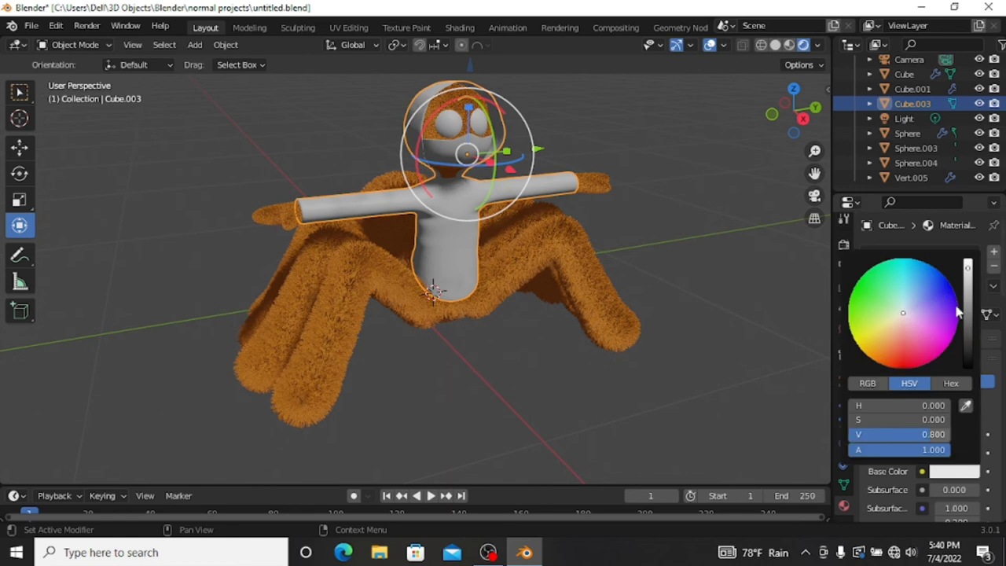
{"action": "left_click_drag", "start_coordinate": [969, 350], "coordinate": [969, 366]}
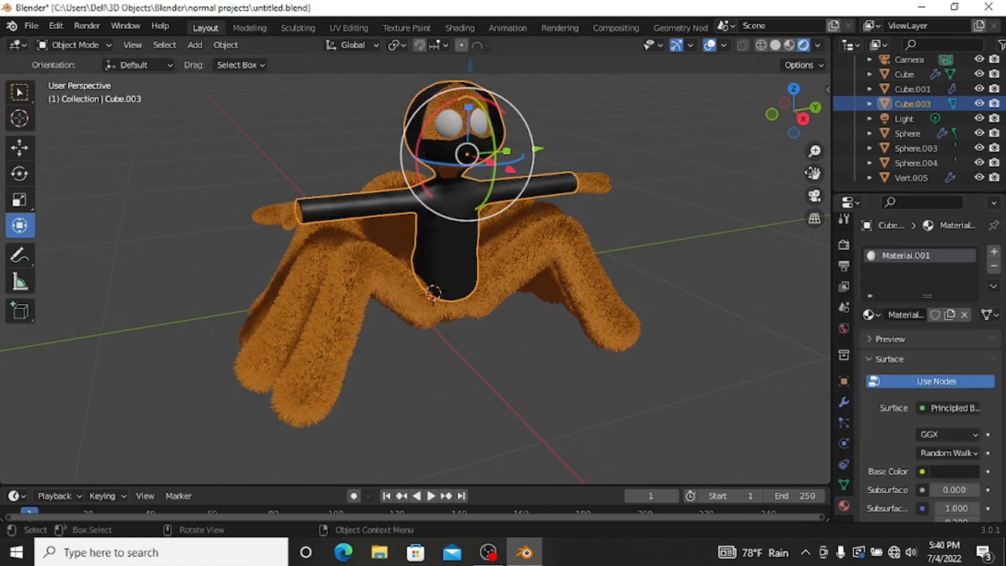
Select the left eyeball and frame it in the view.
{"action": "mouse_move", "coordinate": [550, 204]}
{"action": "middle_mouse_down"}
{"action": "mouse_move", "coordinate": [605, 210]}
{"action": "mouse_move", "coordinate": [535, 182]}
{"action": "middle_mouse_up"}
{"action": "scroll", "coordinate": [605, 210], "scroll_direction": "up", "scroll_amount": 3}
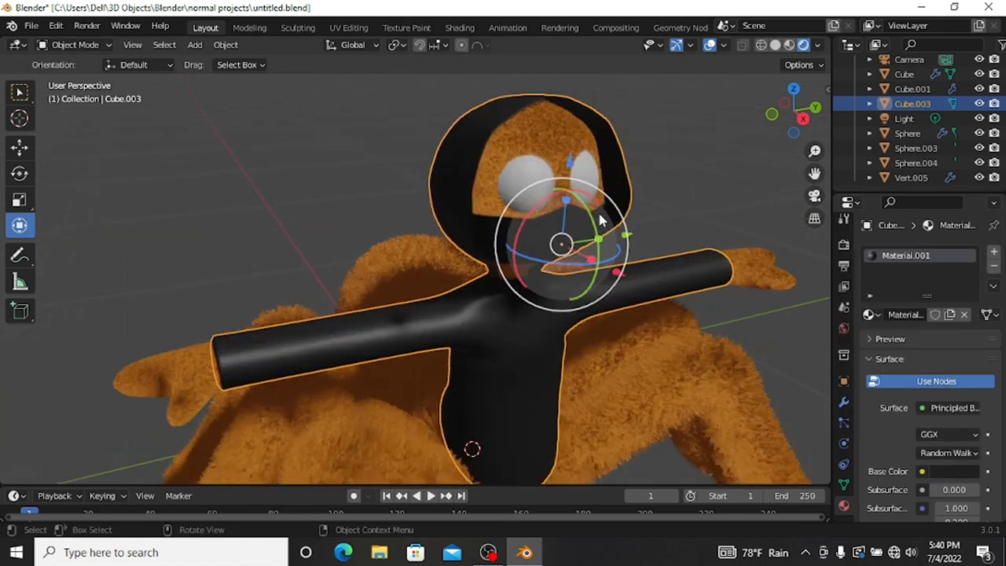
{"action": "left_click", "coordinate": [535, 182]}
{"action": "key", "text": "KP_Decimal"}
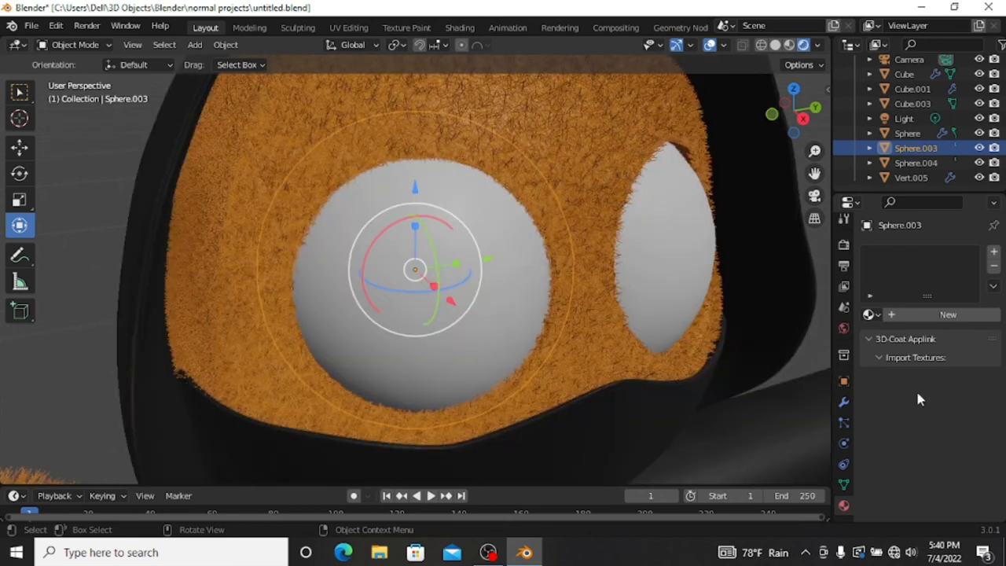
Add white Material.002 to the eyeball and circle-select a disc of front faces for the pupil.
{"action": "left_click", "coordinate": [911, 322]}
{"action": "key", "text": "Tab"}
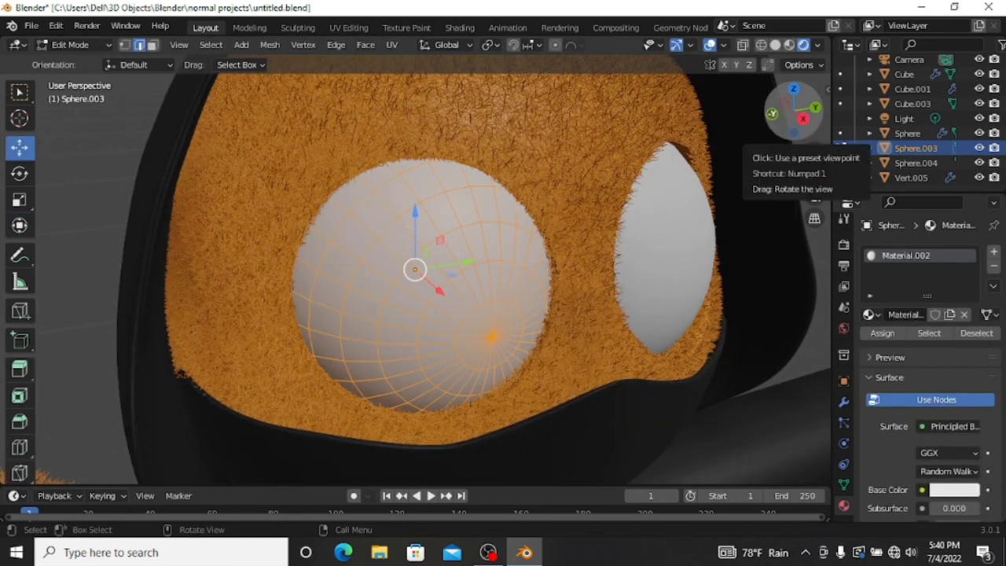
{"action": "mouse_move", "coordinate": [790, 108]}
{"action": "left_mouse_down"}
{"action": "mouse_move", "coordinate": [461, 256]}
{"action": "mouse_move", "coordinate": [442, 287]}
{"action": "left_mouse_up"}
{"action": "key", "text": "ctrl+z"}
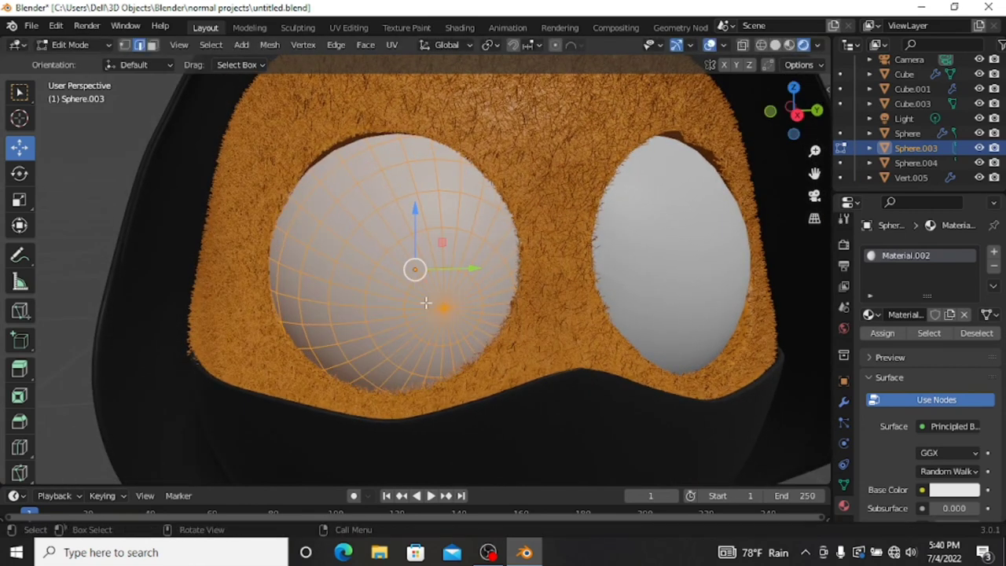
{"action": "key", "text": "w"}
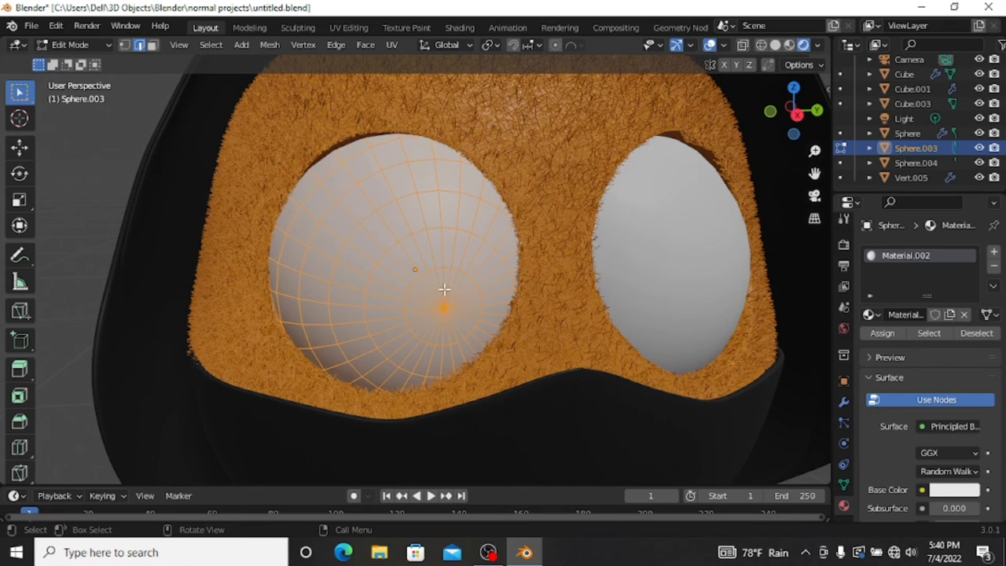
{"action": "key", "text": "w"}
{"action": "left_click_drag", "start_coordinate": [445, 284], "coordinate": [377, 305]}
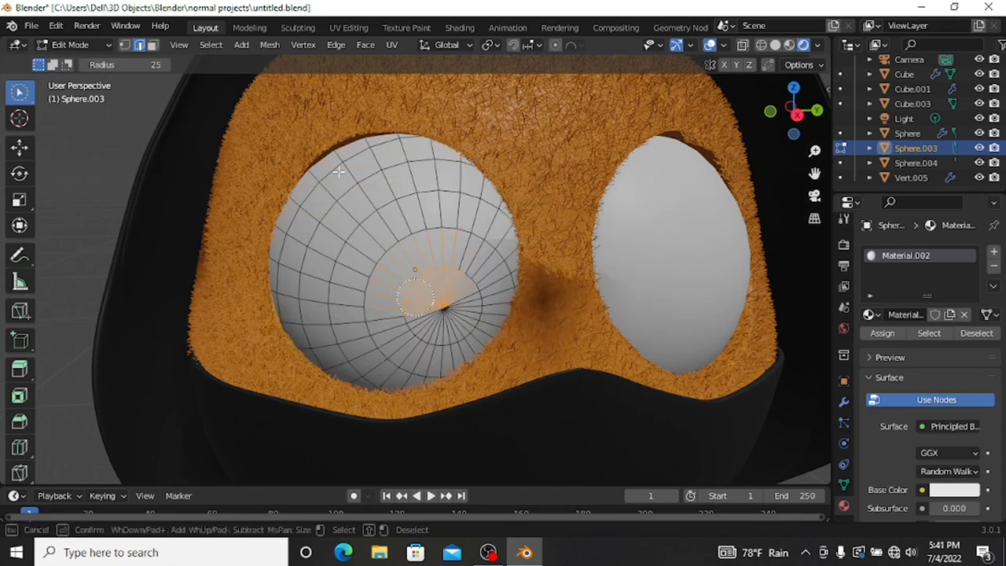
{"action": "left_click", "coordinate": [154, 44]}
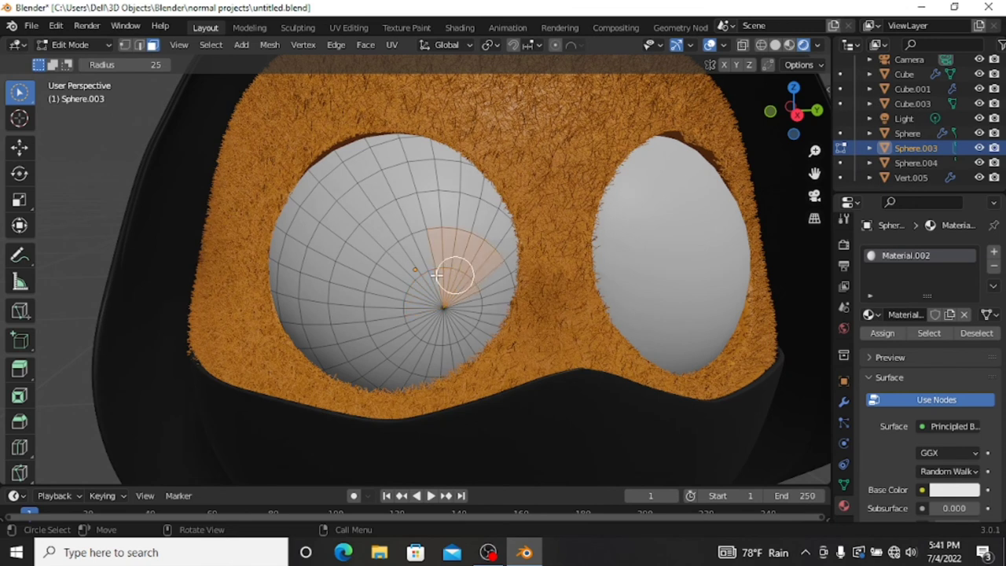
{"action": "mouse_move", "coordinate": [456, 275]}
{"action": "left_mouse_down", "text": "shift"}
{"action": "mouse_move", "coordinate": [421, 287]}
{"action": "mouse_move", "coordinate": [421, 326]}
{"action": "mouse_move", "coordinate": [490, 297]}
{"action": "left_mouse_up", "text": "shift"}
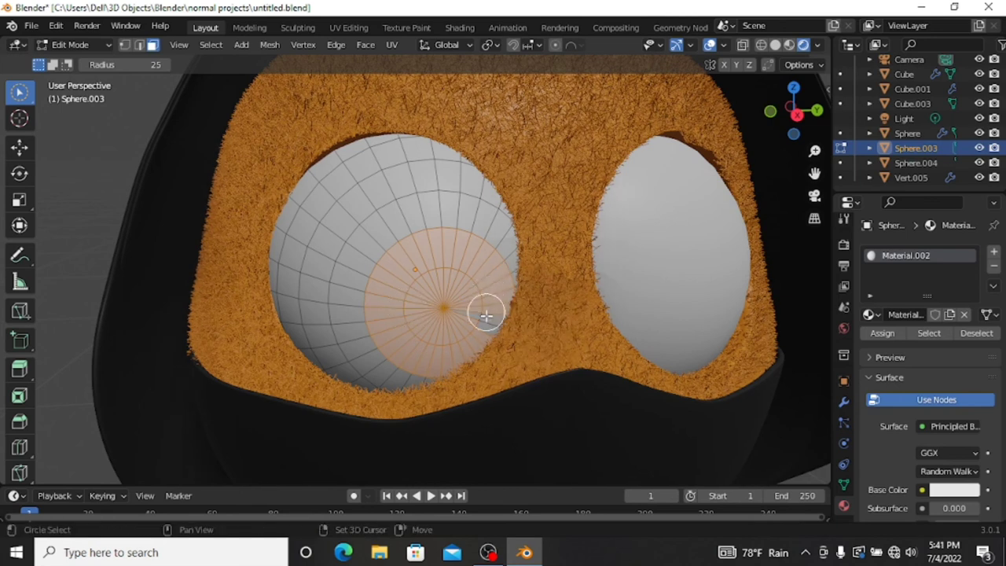
Add a second slot with black Material.003, assign it to the pupil faces, and exit Edit Mode.
{"action": "left_click", "coordinate": [993, 252]}
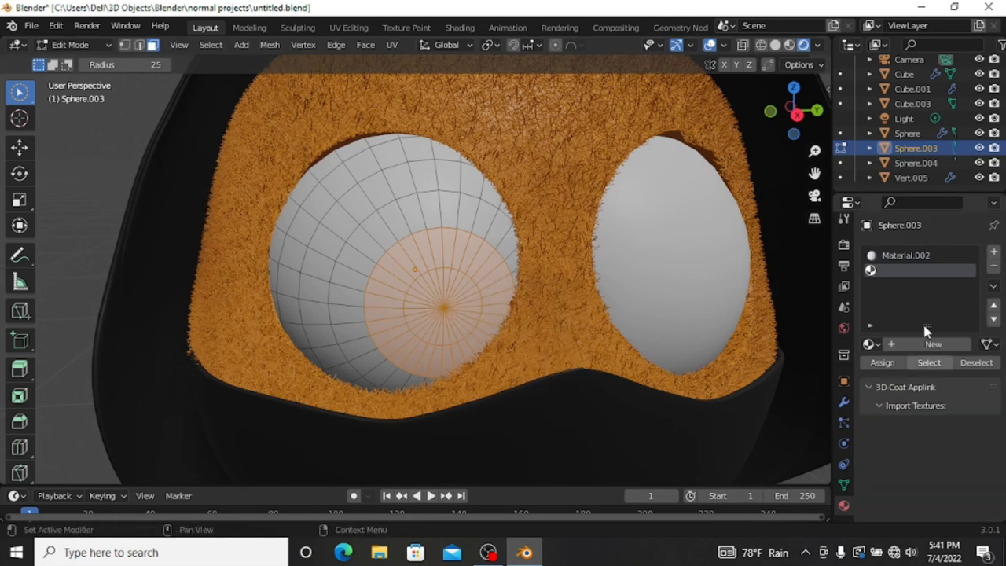
{"action": "left_click", "coordinate": [930, 343]}
{"action": "scroll", "coordinate": [945, 503], "scroll_direction": "down", "scroll_amount": 1}
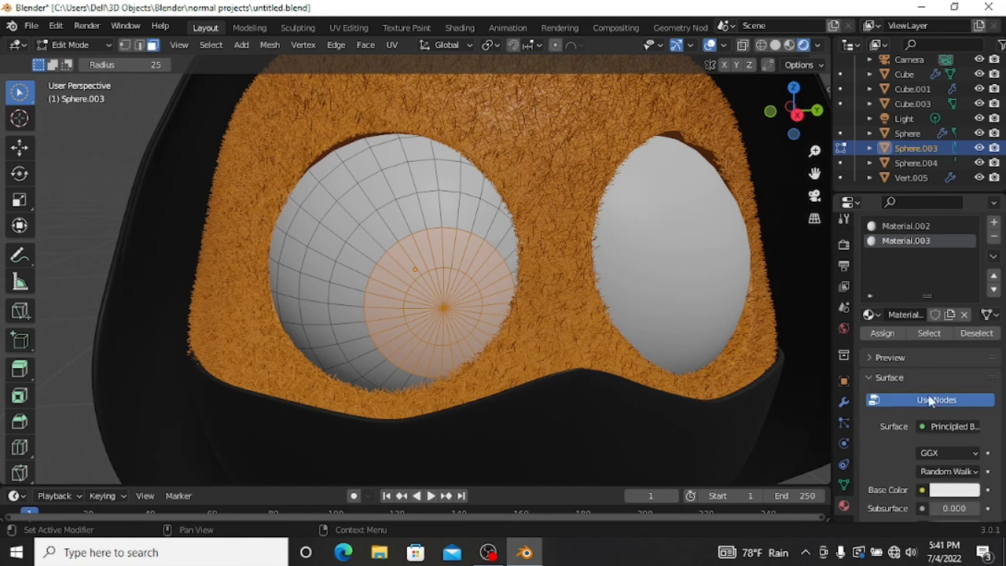
{"action": "scroll", "coordinate": [952, 465], "scroll_direction": "down", "scroll_amount": 1}
{"action": "left_click", "coordinate": [953, 460]}
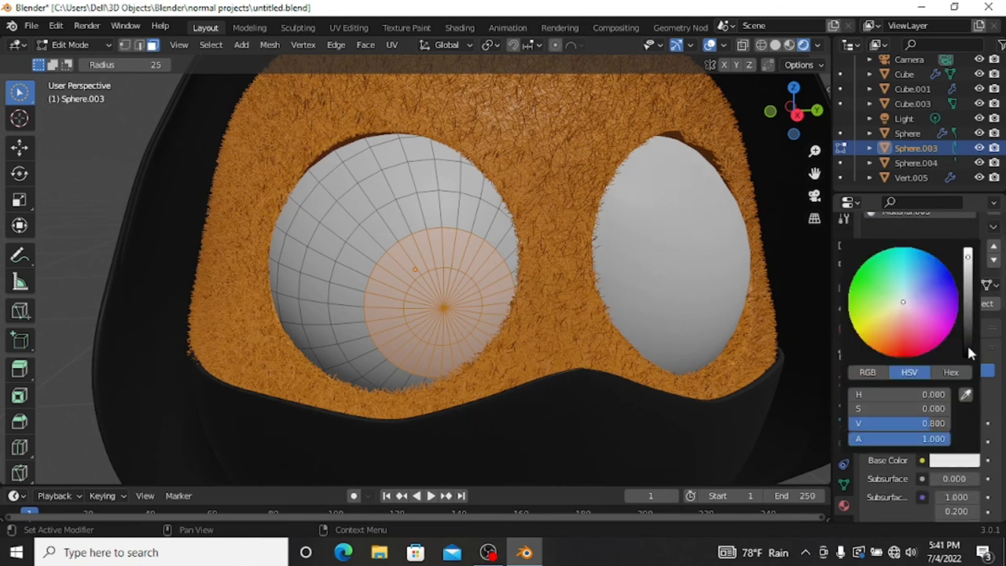
{"action": "left_click", "coordinate": [968, 354]}
{"action": "left_click", "coordinate": [882, 303]}
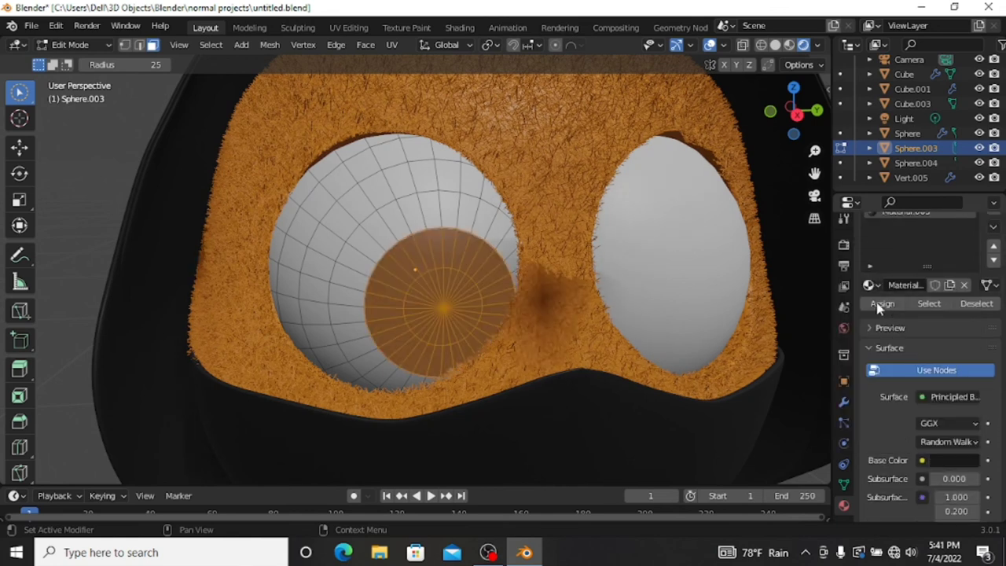
{"action": "left_click", "coordinate": [443, 307]}
{"action": "scroll", "coordinate": [971, 267], "scroll_direction": "up", "scroll_amount": 2}
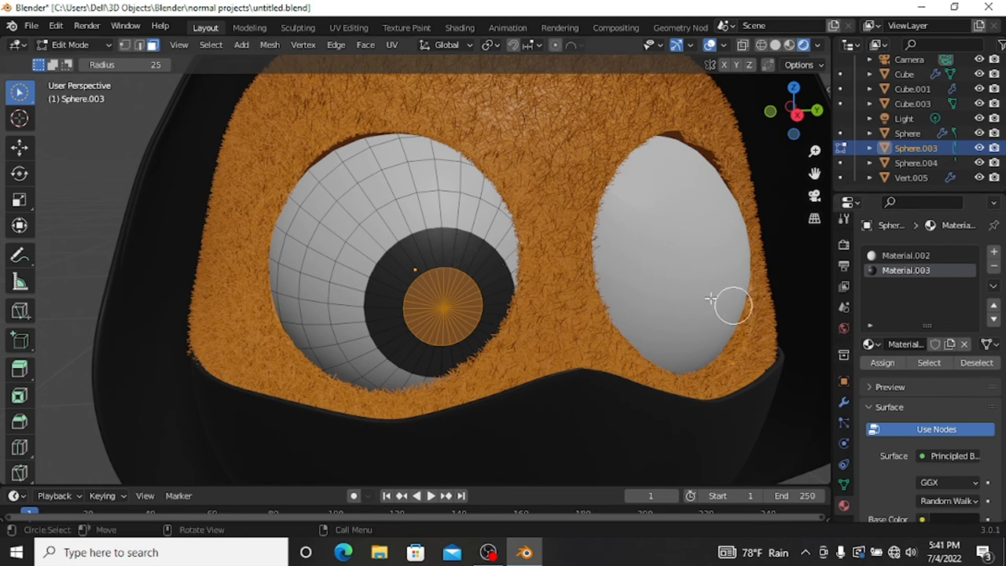
{"action": "scroll", "coordinate": [710, 299], "scroll_direction": "down", "scroll_amount": 4}
{"action": "key", "text": "Tab"}
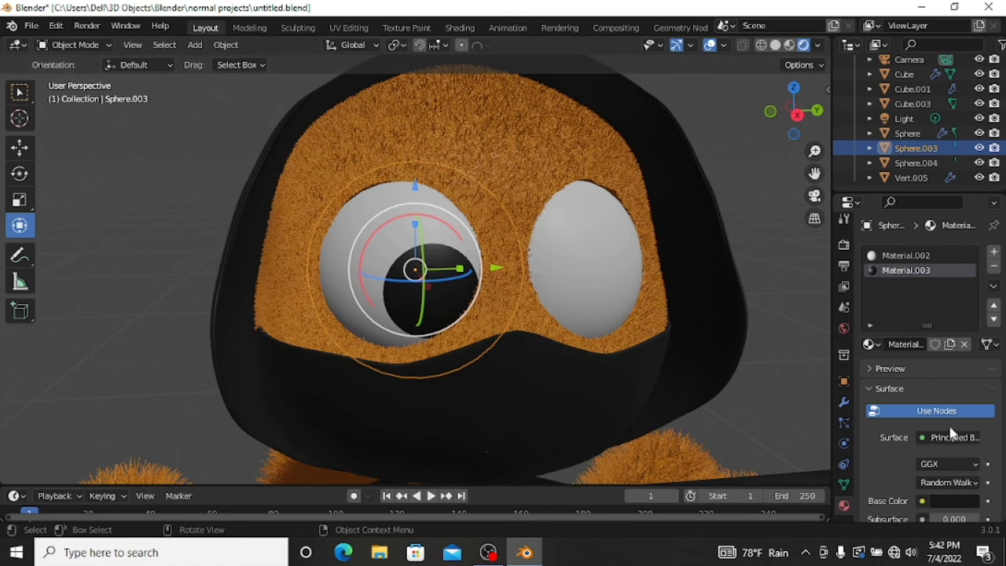
Set the pupil Material.003 to Roughness 0 and Specular 1.000.
{"action": "scroll", "coordinate": [950, 432], "scroll_direction": "down", "scroll_amount": 5}
{"action": "scroll", "coordinate": [949, 429], "scroll_direction": "down", "scroll_amount": 2}
{"action": "scroll", "coordinate": [946, 424], "scroll_direction": "down", "scroll_amount": 2}
{"action": "scroll", "coordinate": [945, 409], "scroll_direction": "down", "scroll_amount": 2}
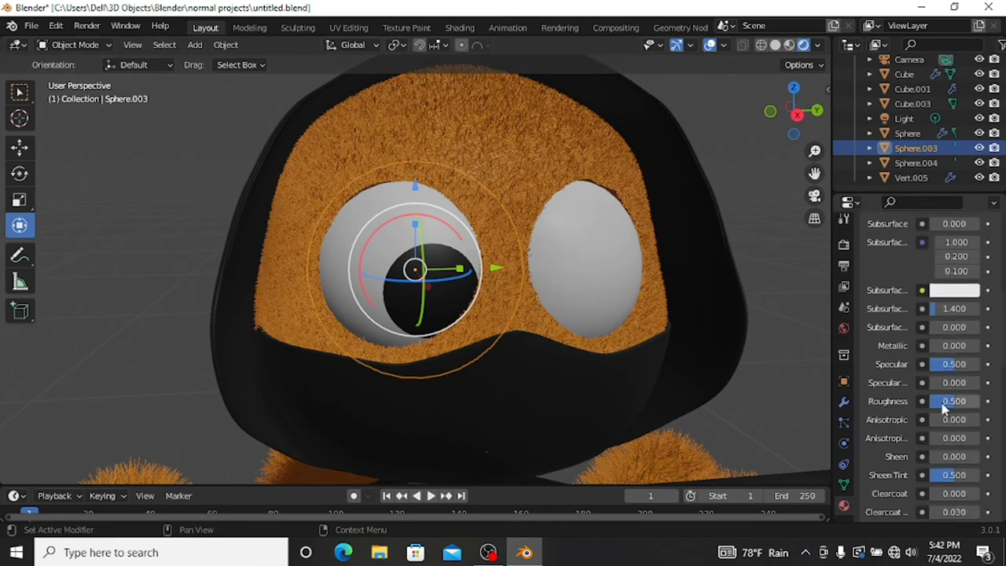
{"action": "left_click_drag", "start_coordinate": [950, 402], "coordinate": [934, 405]}
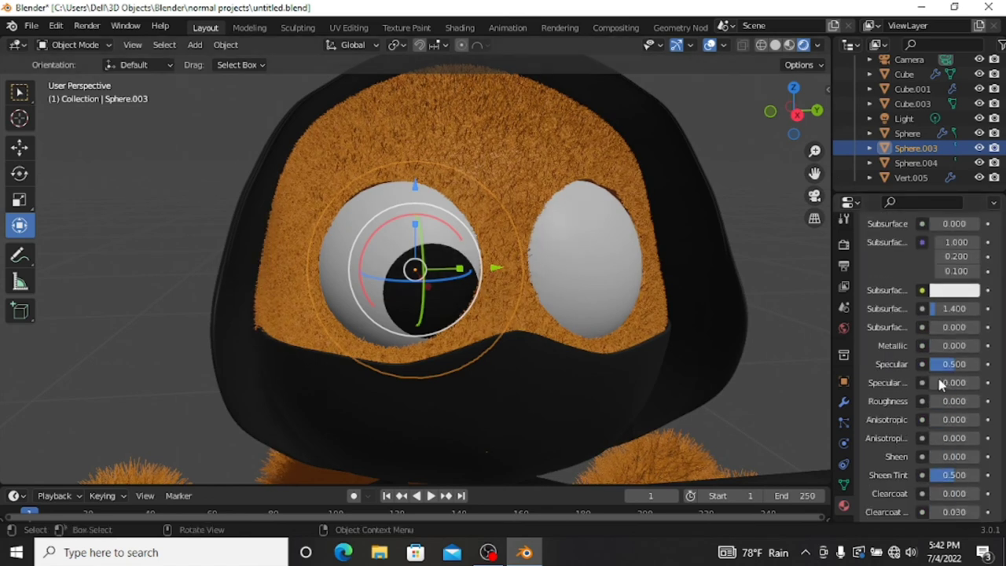
{"action": "left_click_drag", "start_coordinate": [942, 364], "coordinate": [978, 363]}
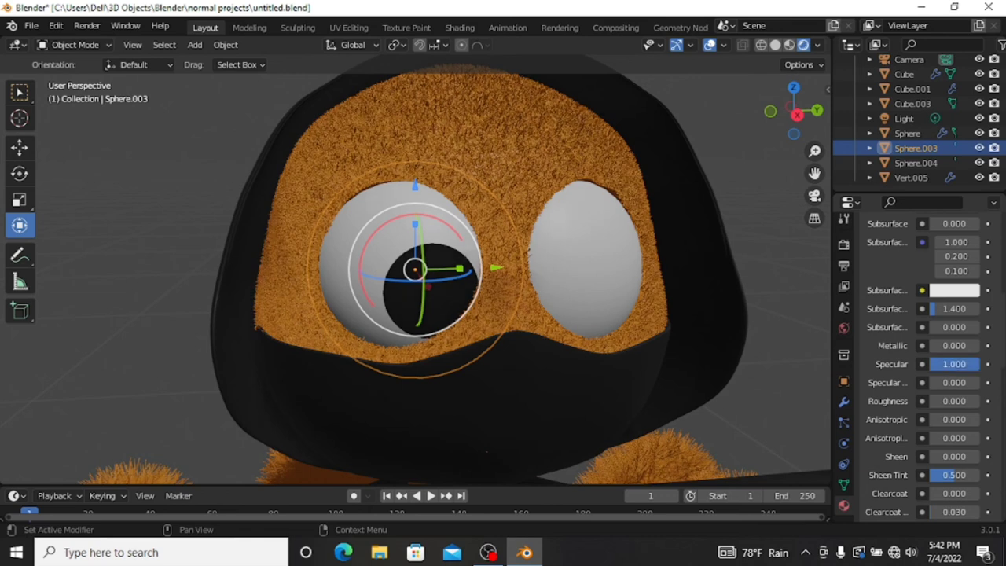
Set the white eyeball Material.002 to Roughness 0, then select the right eyeball.
{"action": "scroll", "coordinate": [942, 353], "scroll_direction": "up", "scroll_amount": 5}
{"action": "scroll", "coordinate": [919, 314], "scroll_direction": "up", "scroll_amount": 3}
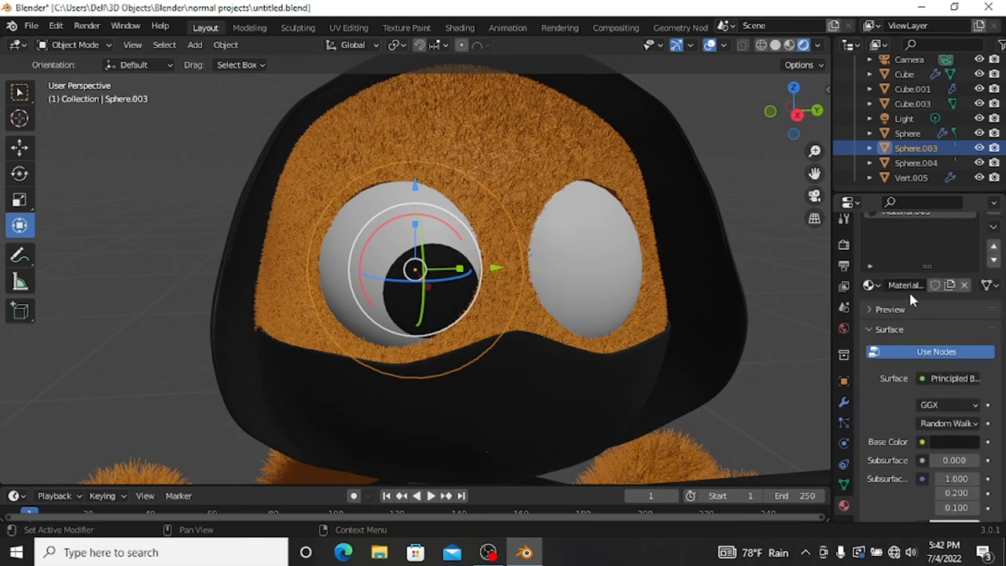
{"action": "scroll", "coordinate": [908, 289], "scroll_direction": "up", "scroll_amount": 3}
{"action": "left_click", "coordinate": [901, 259]}
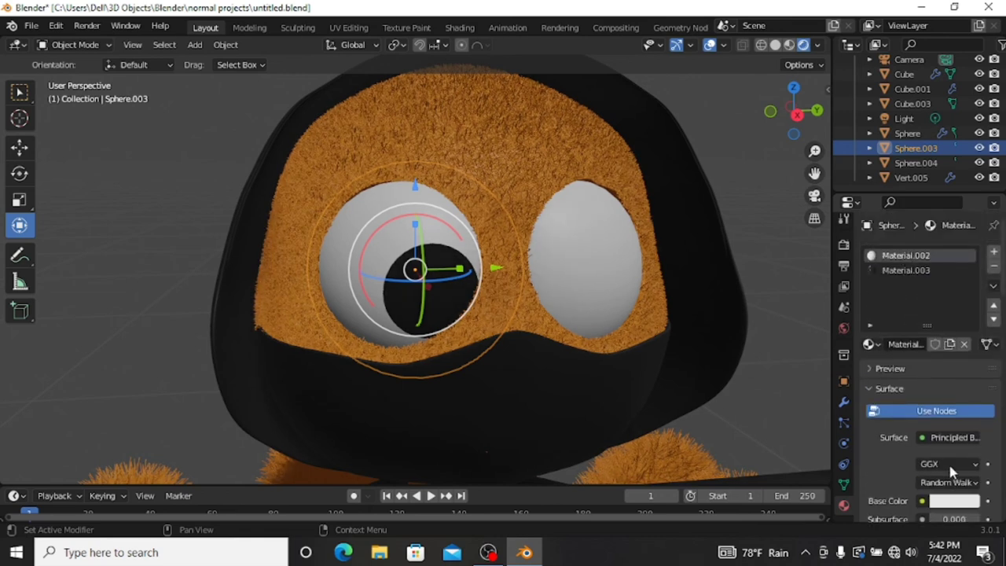
{"action": "scroll", "coordinate": [949, 468], "scroll_direction": "down", "scroll_amount": 7}
{"action": "left_click_drag", "start_coordinate": [953, 430], "coordinate": [931, 430]}
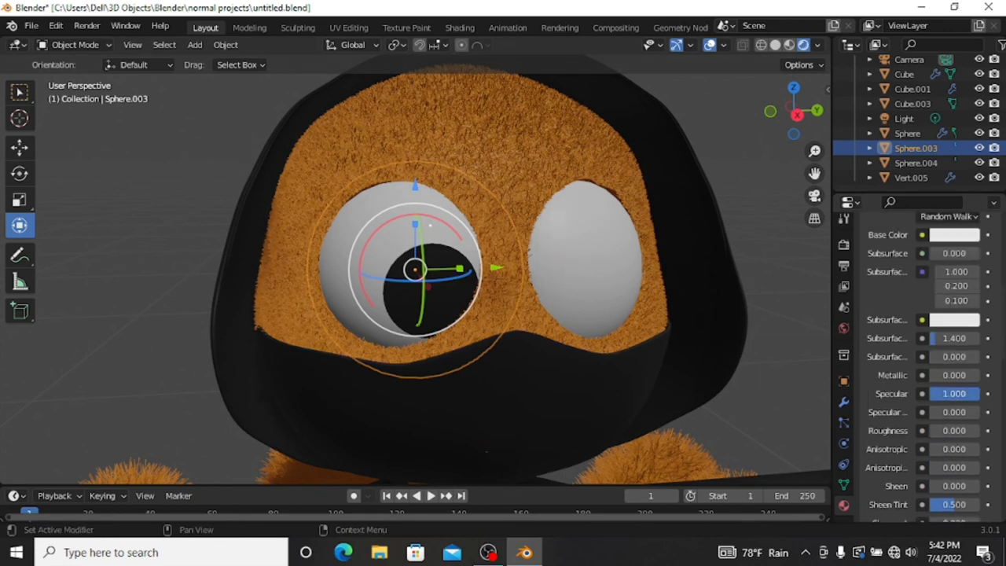
{"action": "left_click", "coordinate": [611, 267]}
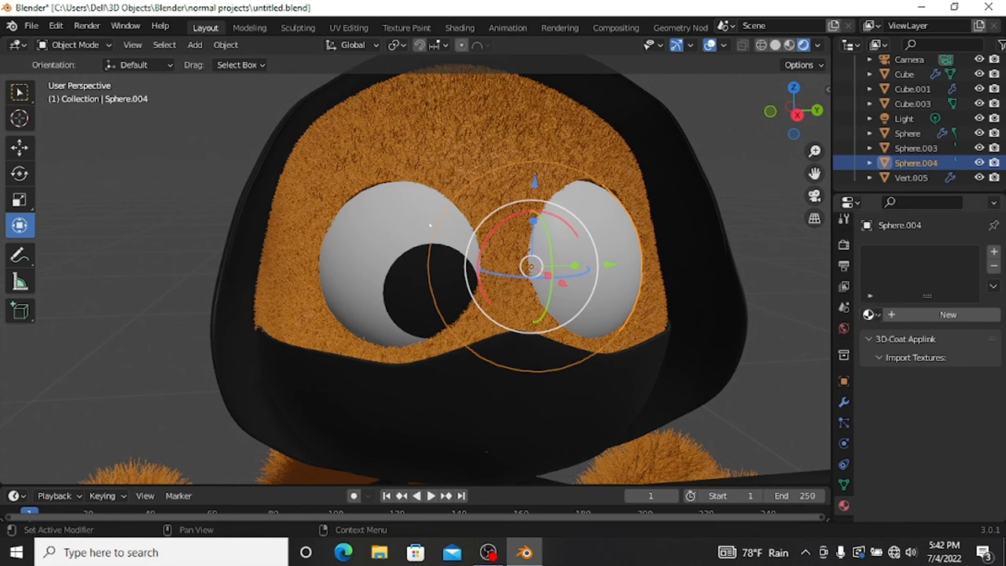
Give the right eyeball Sphere.004 the white Material.002 and add an empty material slot.
{"action": "left_click", "coordinate": [869, 314]}
{"action": "left_click", "coordinate": [798, 365]}
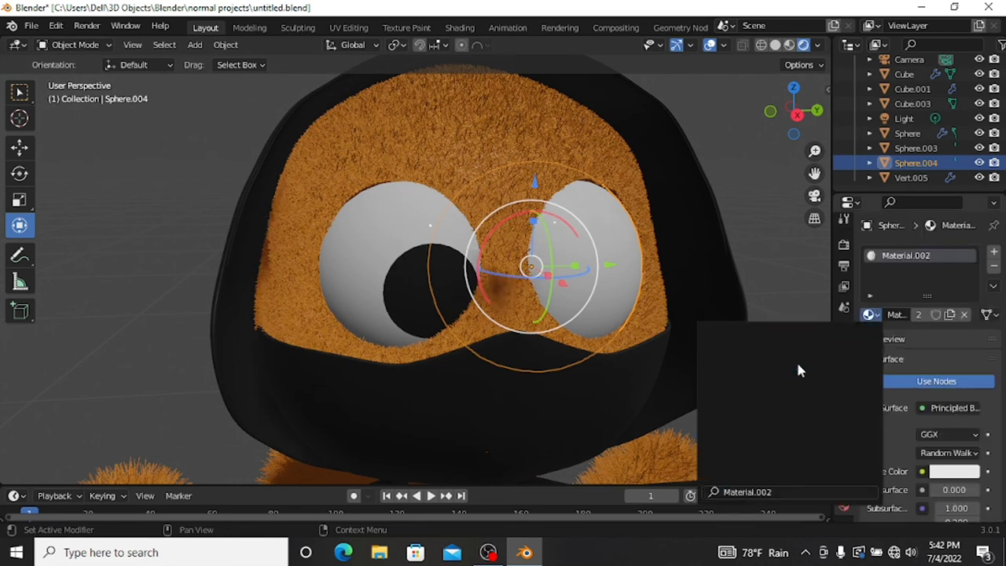
{"action": "left_click", "coordinate": [994, 255]}
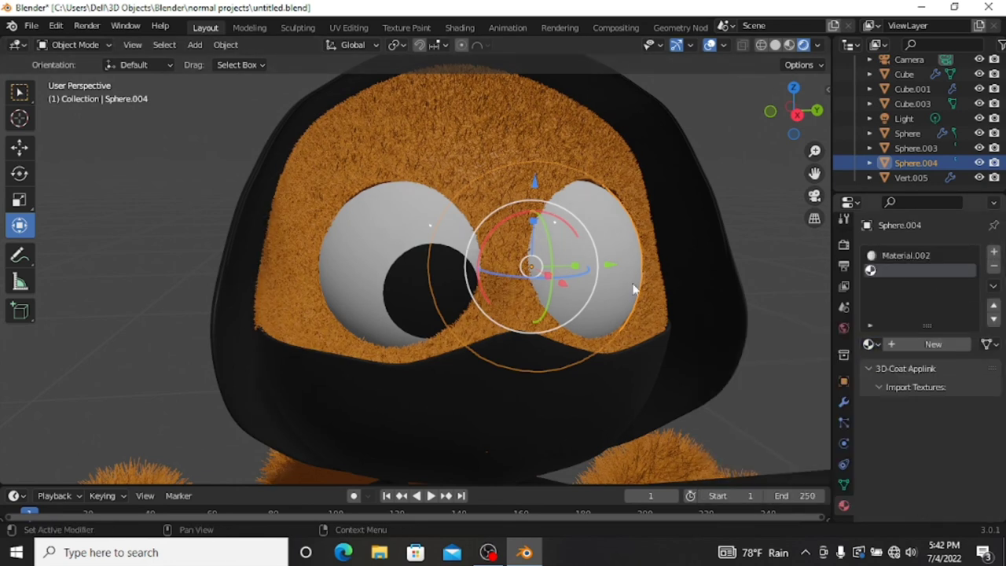
Circle-select a round patch of front faces and assign black Material.003 as the pupil.
{"action": "key", "text": "Tab"}
{"action": "key", "text": "c"}
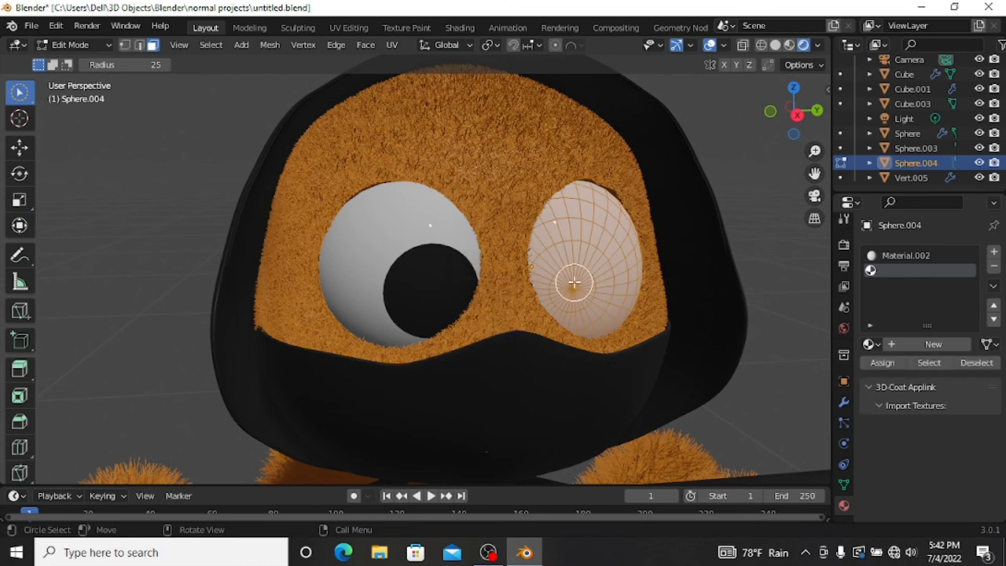
{"action": "left_click", "coordinate": [574, 282]}
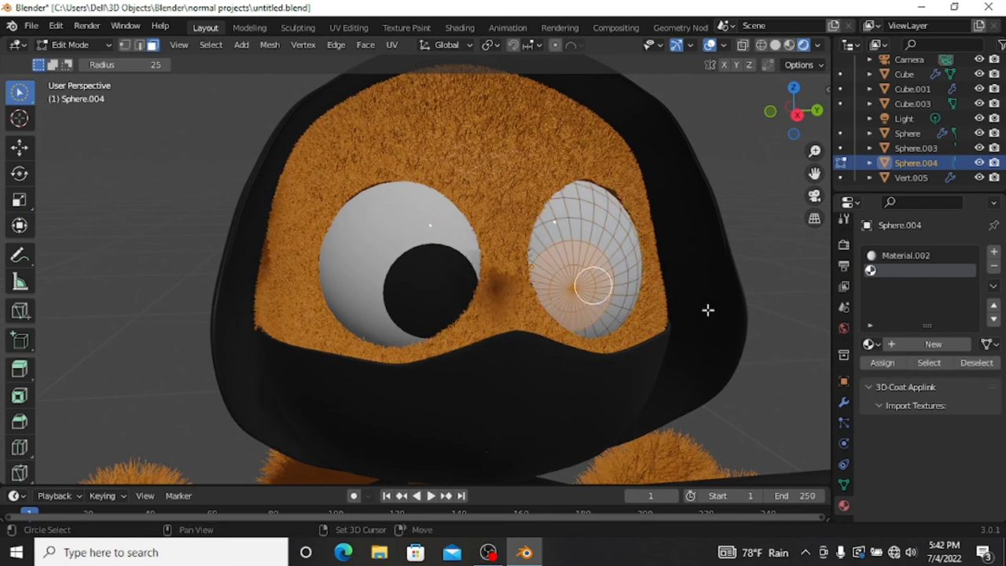
{"action": "left_click", "coordinate": [870, 343]}
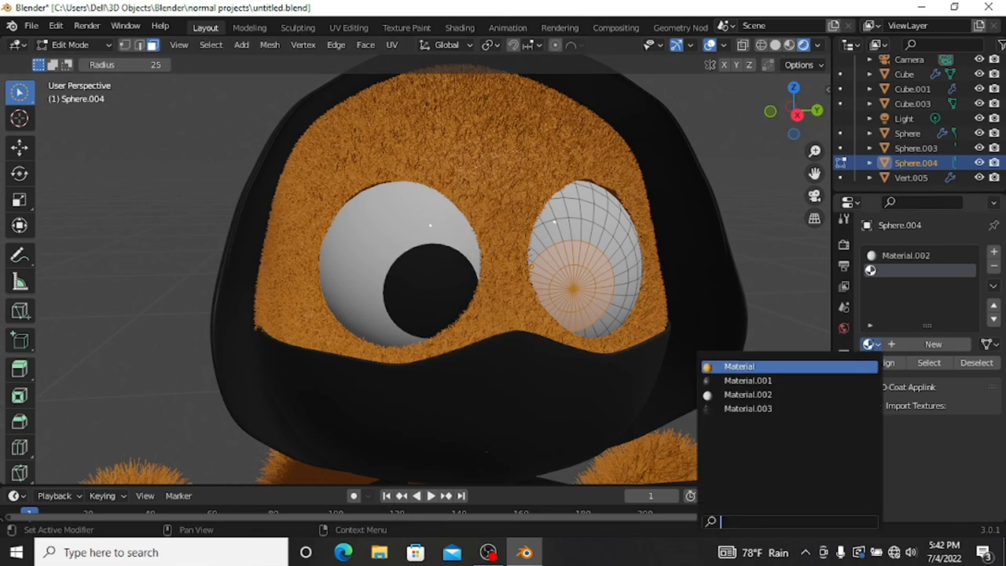
{"action": "left_click", "coordinate": [769, 409]}
{"action": "left_click", "coordinate": [892, 363]}
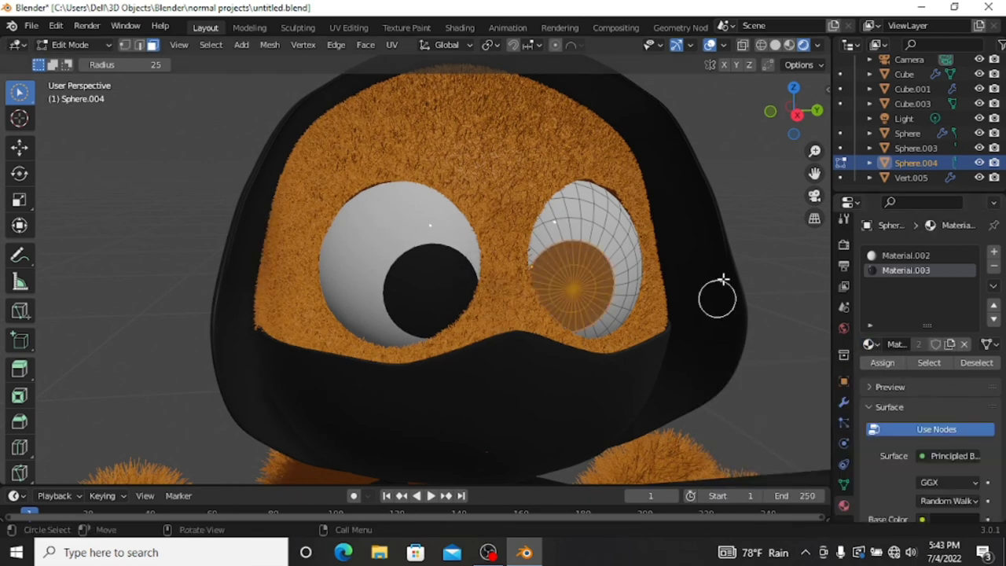
{"action": "key", "text": "Tab"}
{"action": "scroll", "coordinate": [722, 282], "scroll_direction": "down", "scroll_amount": 2}
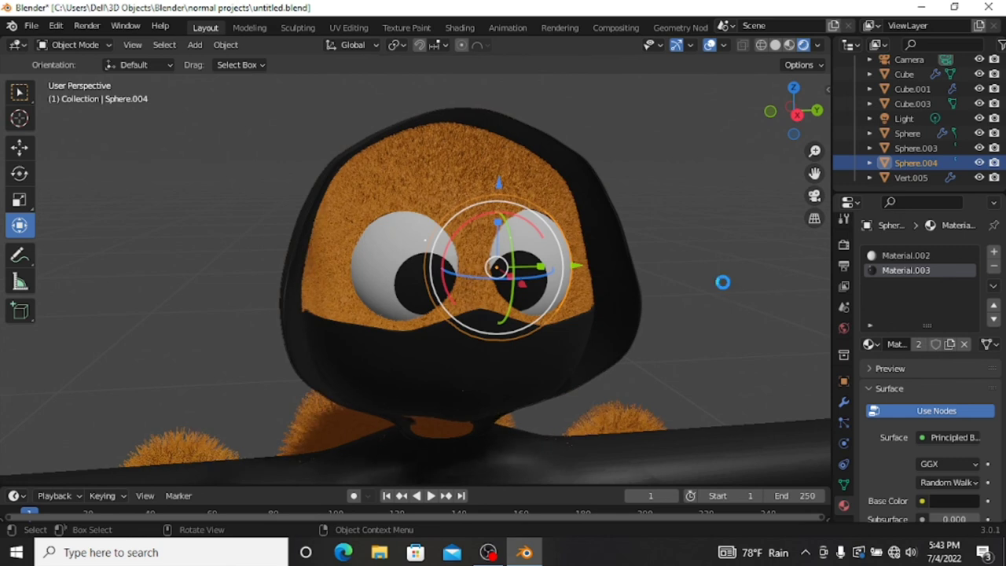
Switch the viewport to wireframe shading with X-ray to reveal the hidden eyeball.
{"action": "scroll", "coordinate": [733, 270], "scroll_direction": "down", "scroll_amount": 2}
{"action": "scroll", "coordinate": [731, 268], "scroll_direction": "down", "scroll_amount": 2}
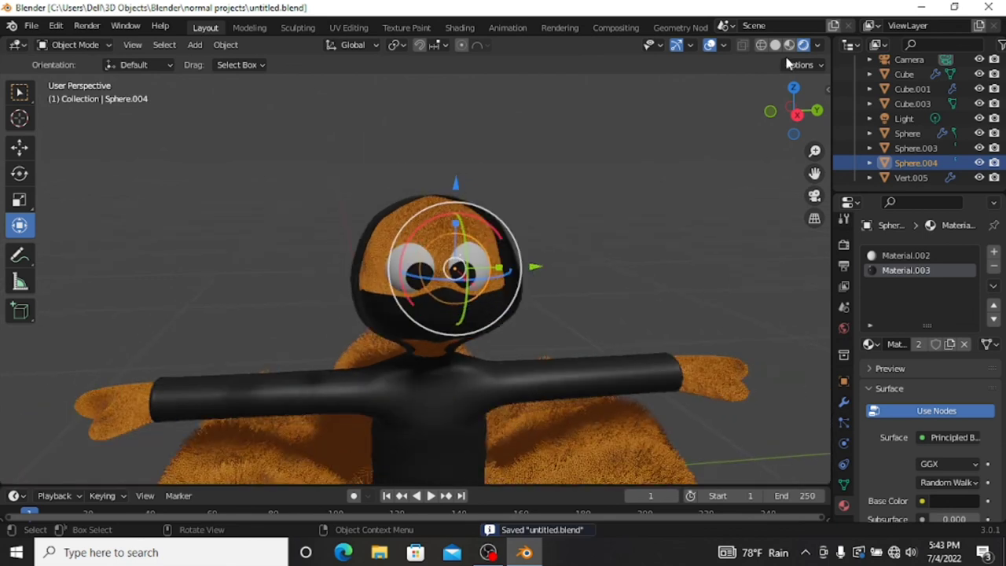
{"action": "left_click", "coordinate": [776, 45]}
{"action": "scroll", "coordinate": [506, 286], "scroll_direction": "up", "scroll_amount": 3}
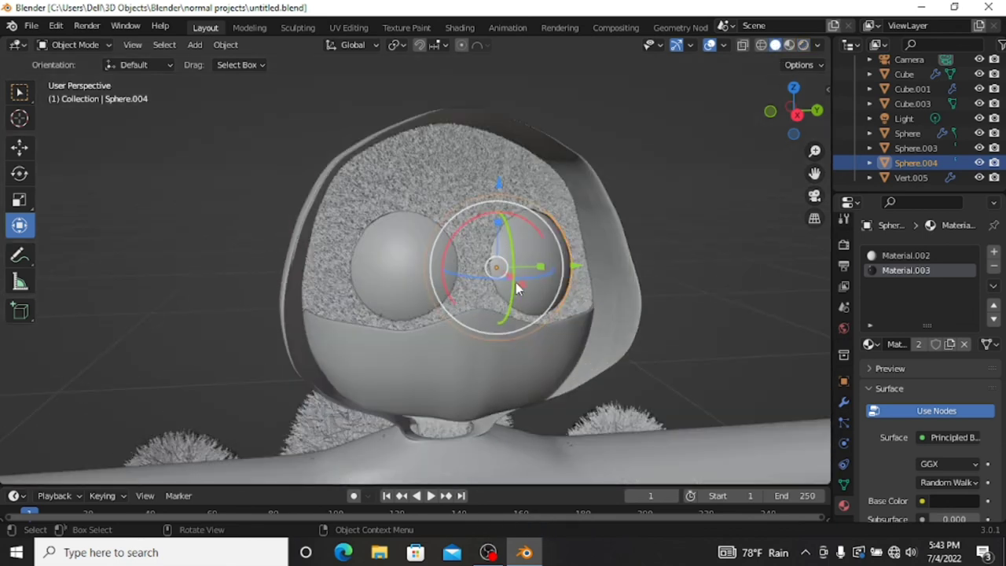
{"action": "left_click", "coordinate": [818, 44]}
{"action": "middle_click_drag", "start_coordinate": [697, 244], "coordinate": [654, 253]}
{"action": "key", "text": "Tab"}
{"action": "left_click_drag", "start_coordinate": [795, 110], "coordinate": [801, 106]}
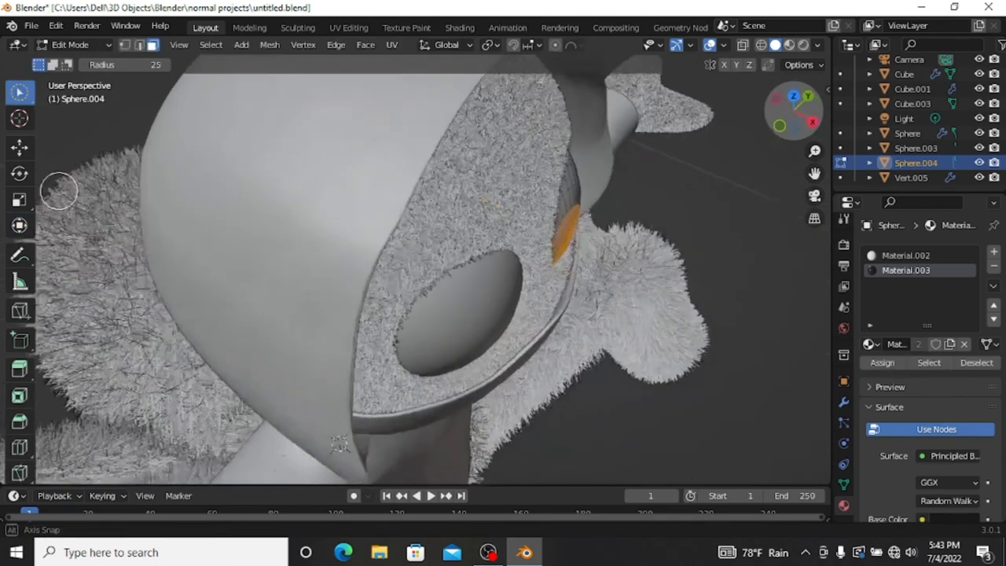
{"action": "key", "text": "Tab"}
{"action": "key", "text": "alt+z"}
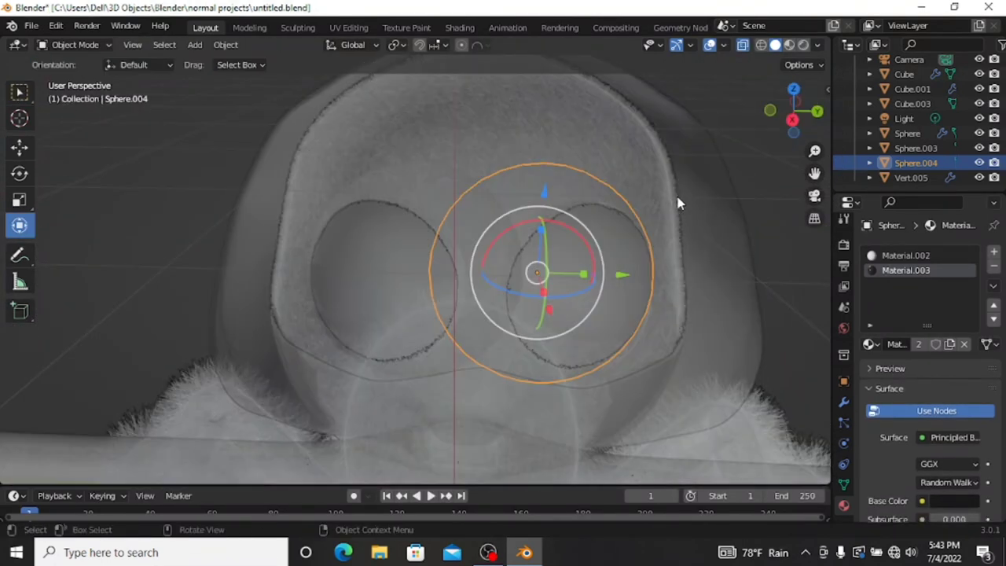
{"action": "key", "text": "alt+z"}
{"action": "left_click", "coordinate": [761, 46]}
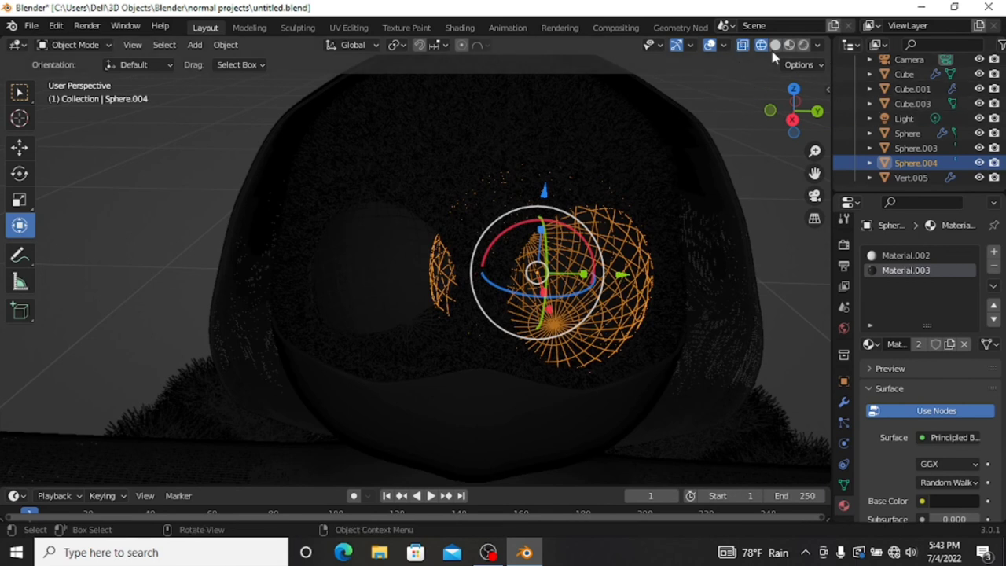
{"action": "left_click", "coordinate": [742, 49]}
Set Sphere.004's origin to geometry and rotate it on Z and Y so its pupil faces forward.
{"action": "key", "text": "r"}
{"action": "key", "text": "r"}
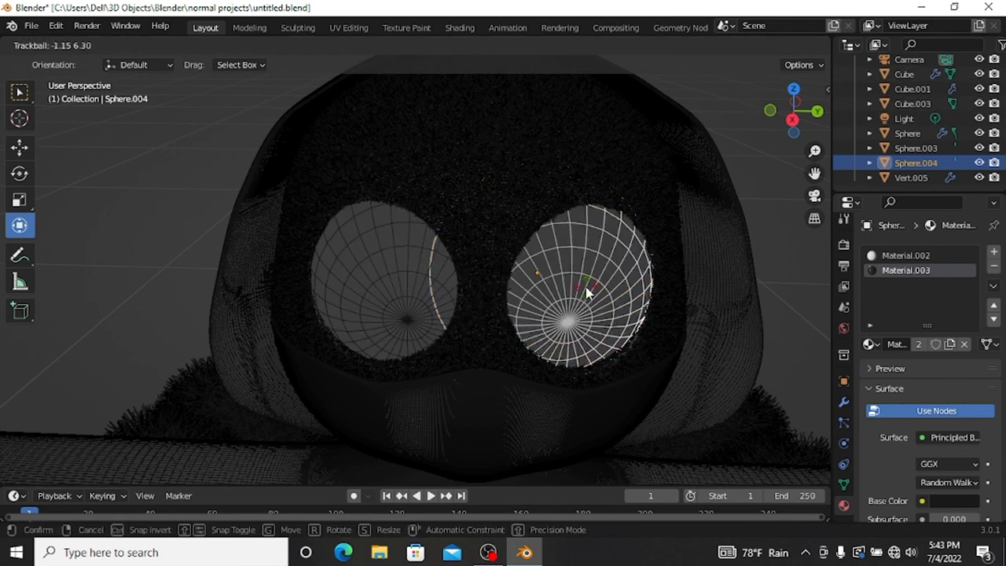
{"action": "left_click", "coordinate": [577, 299]}
{"action": "right_click", "coordinate": [590, 294]}
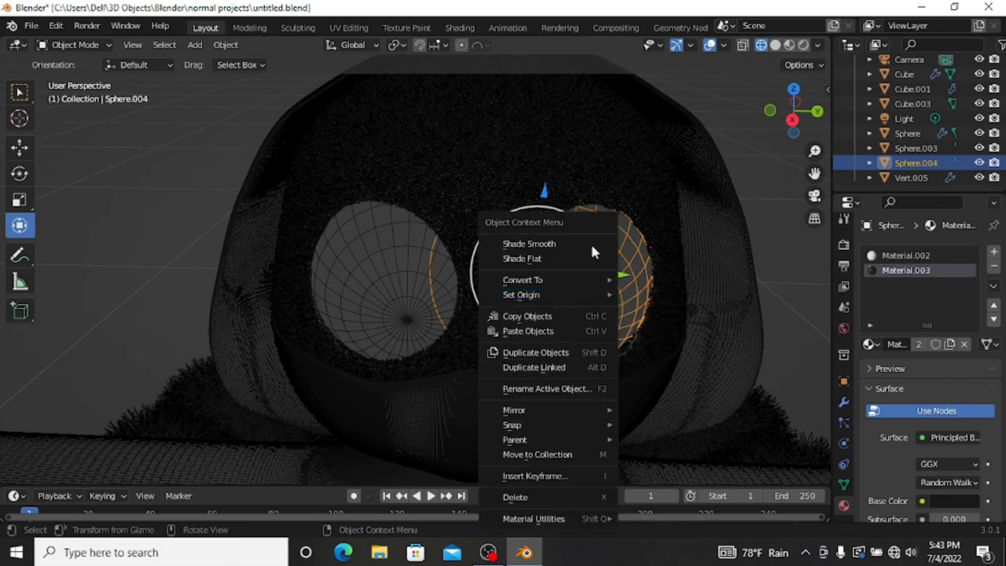
{"action": "right_click", "coordinate": [615, 312]}
{"action": "mouse_move", "coordinate": [521, 294]}
{"action": "left_click", "coordinate": [690, 313]}
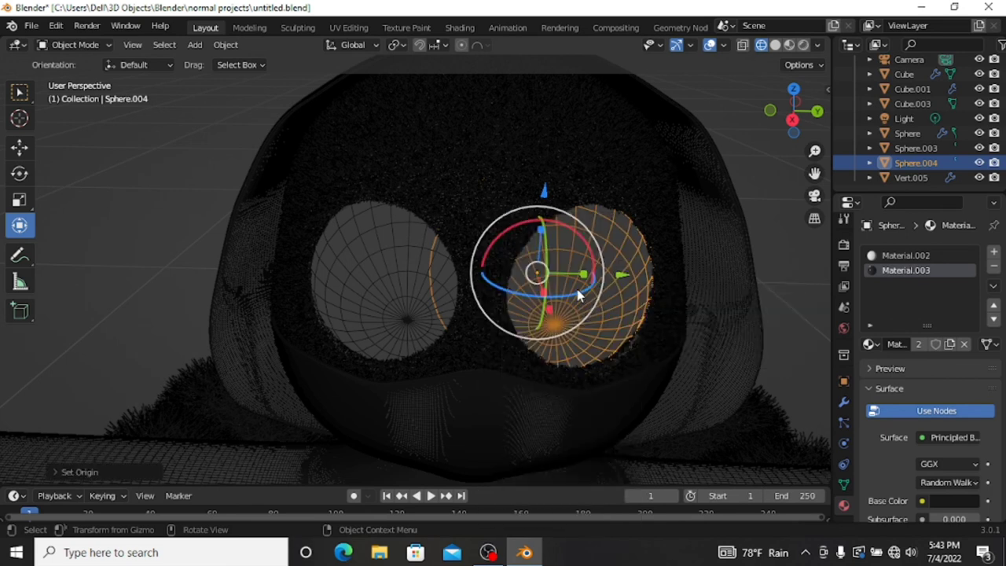
{"action": "key", "text": "r"}
{"action": "key", "text": "z"}
{"action": "left_click", "coordinate": [599, 288]}
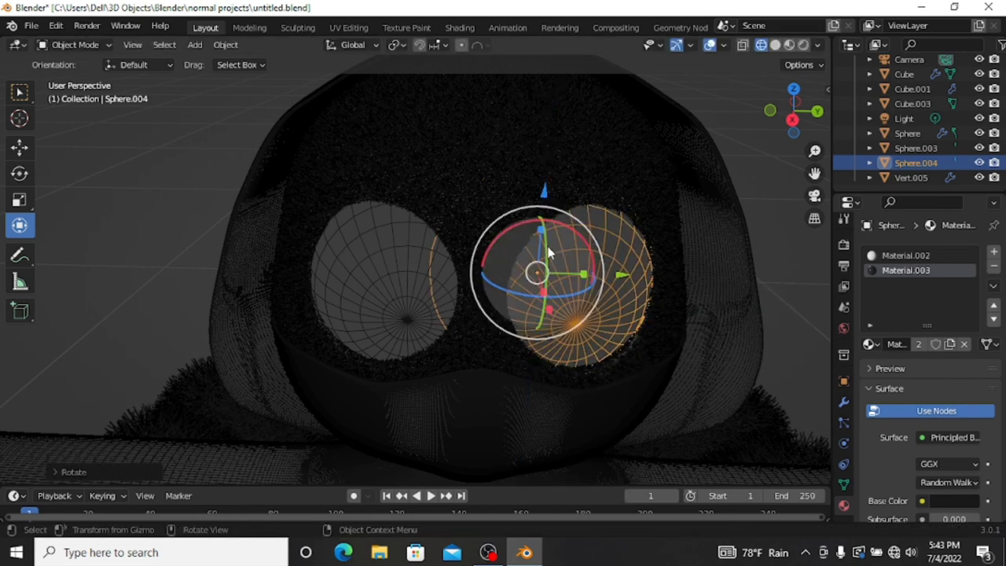
{"action": "key", "text": "r"}
{"action": "key", "text": "y"}
{"action": "left_click", "coordinate": [552, 239]}
{"action": "scroll", "coordinate": [553, 238], "scroll_direction": "down", "scroll_amount": 2}
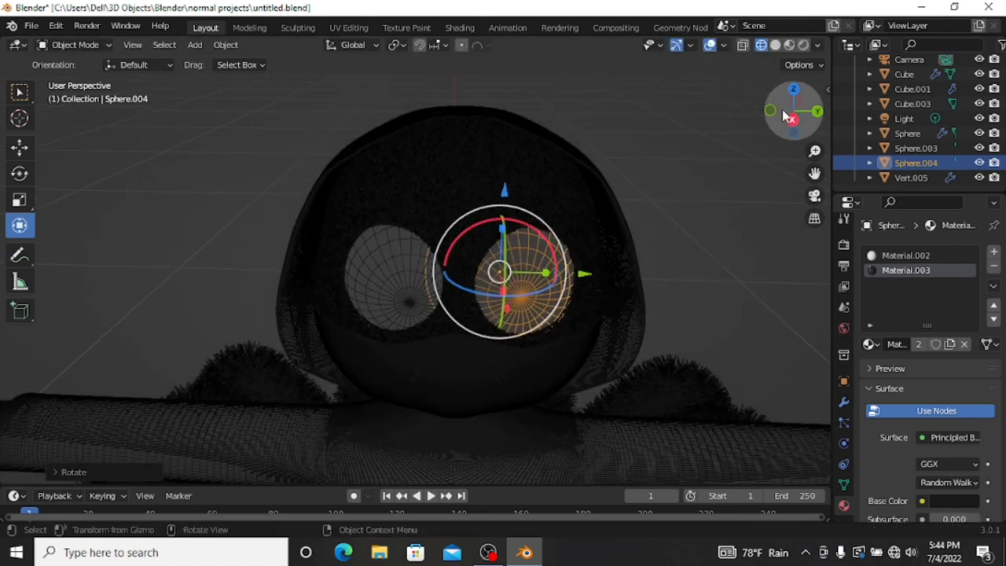
Reset and rotate the left eyeball Sphere.003 on Y, then view it in Material Preview.
{"action": "left_click_drag", "start_coordinate": [789, 116], "coordinate": [441, 263]}
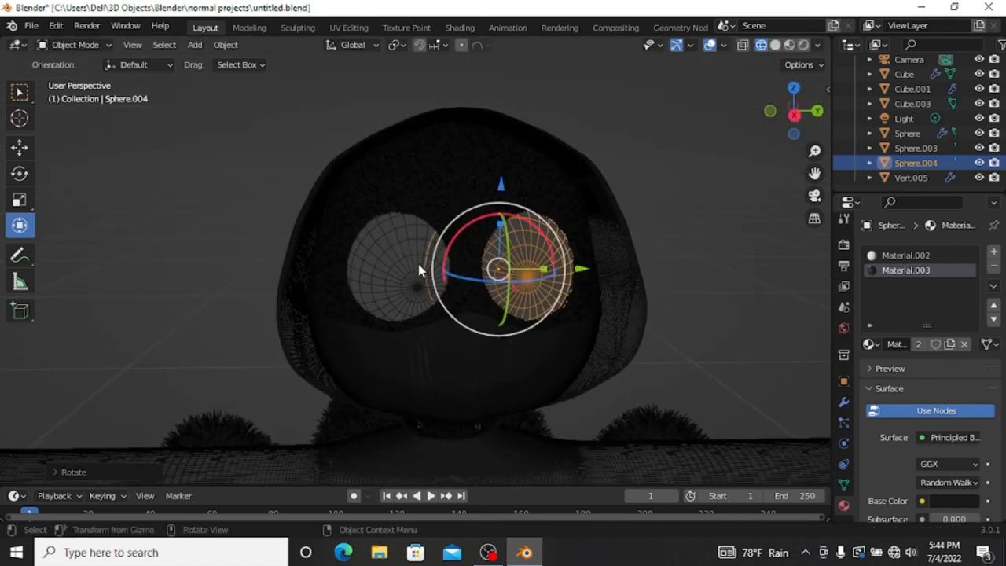
{"action": "left_click", "coordinate": [419, 270]}
{"action": "key", "text": "alt+r"}
{"action": "key", "text": "r"}
{"action": "key", "text": "y"}
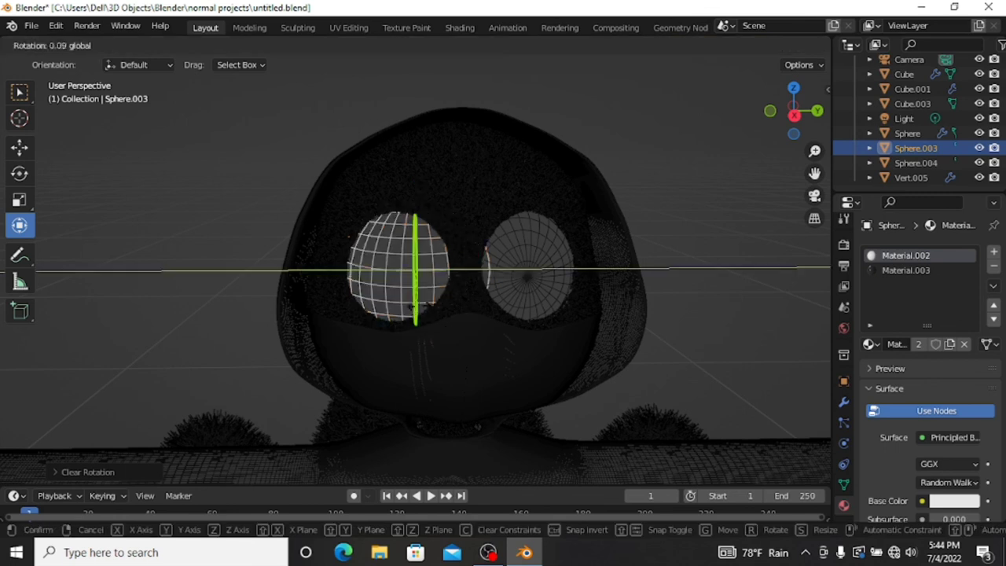
{"action": "left_click", "coordinate": [439, 294]}
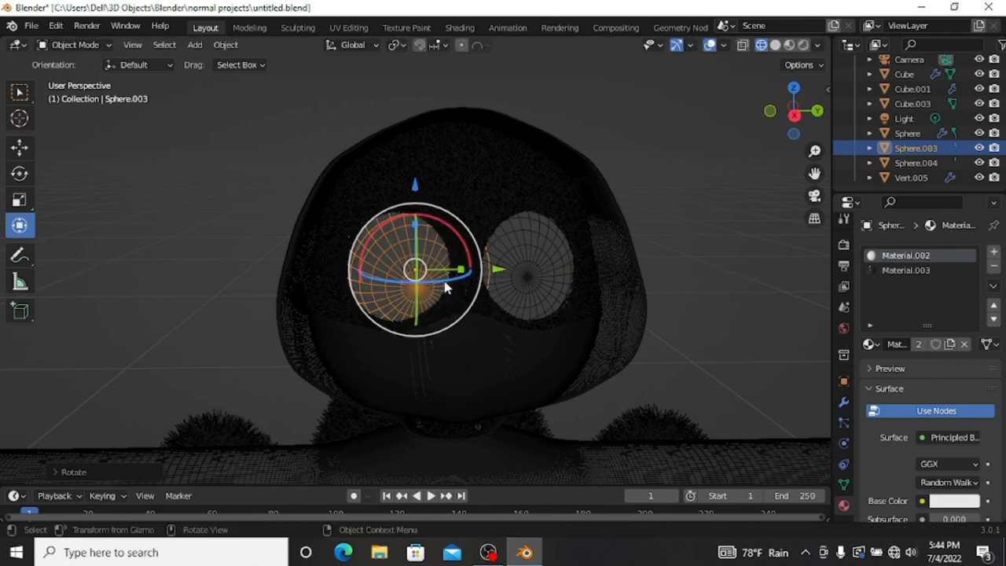
{"action": "left_click_drag", "start_coordinate": [445, 287], "coordinate": [433, 278]}
{"action": "key", "text": "r"}
{"action": "key", "text": "y"}
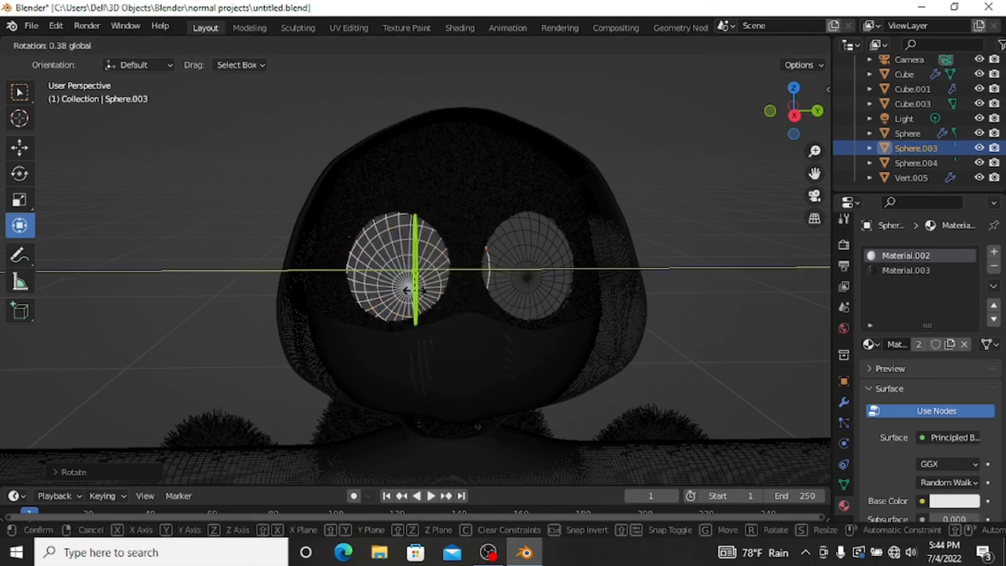
{"action": "left_click", "coordinate": [648, 321]}
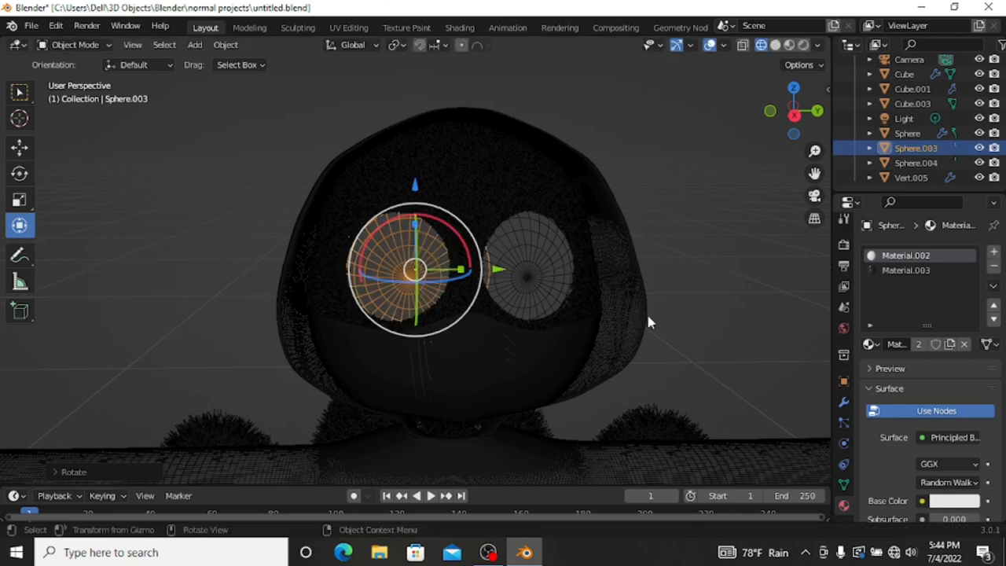
{"action": "scroll", "coordinate": [648, 320], "scroll_direction": "down", "scroll_amount": 2}
{"action": "key", "text": "Tab"}
{"action": "key", "text": "Tab"}
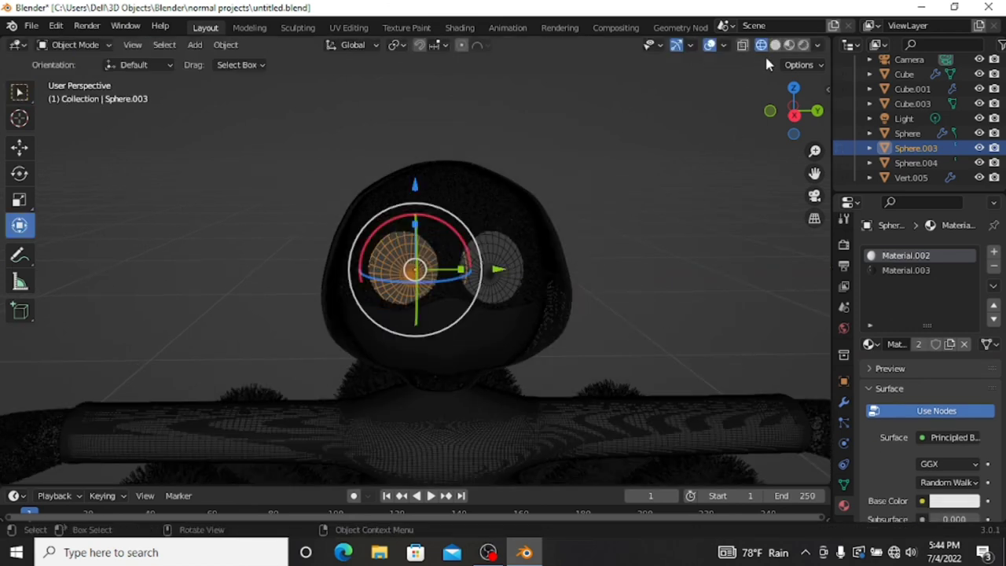
{"action": "left_click", "coordinate": [802, 45]}
Orbit above the spider in Solid shading and bring up the Shift+A Add menu.
{"action": "left_click", "coordinate": [648, 271]}
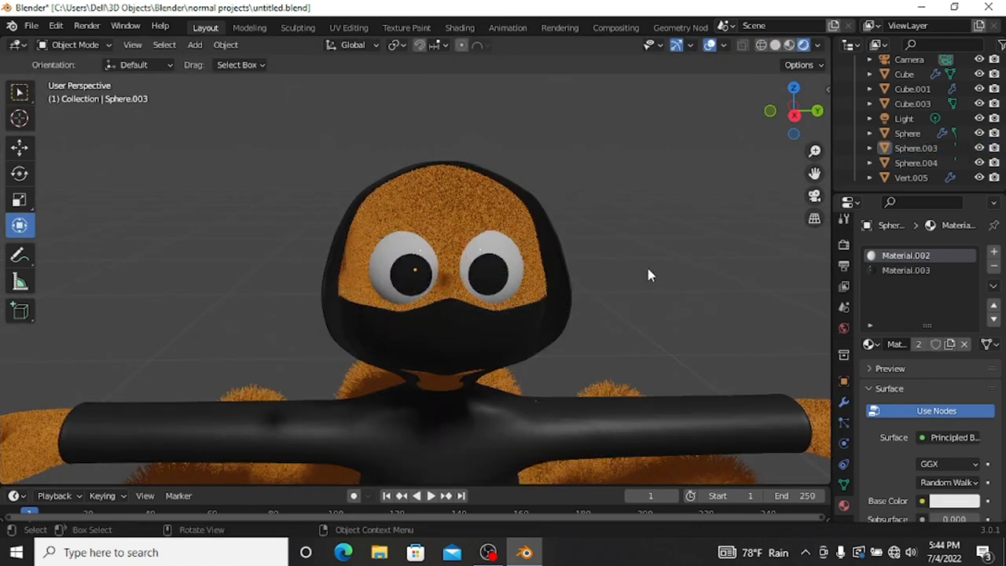
{"action": "scroll", "coordinate": [648, 275], "scroll_direction": "down", "scroll_amount": 2}
{"action": "mouse_move", "coordinate": [793, 113]}
{"action": "left_mouse_down"}
{"action": "mouse_move", "coordinate": [812, 181]}
{"action": "mouse_move", "coordinate": [724, 196]}
{"action": "left_mouse_up"}
{"action": "middle_click_drag", "start_coordinate": [725, 197], "coordinate": [746, 157]}
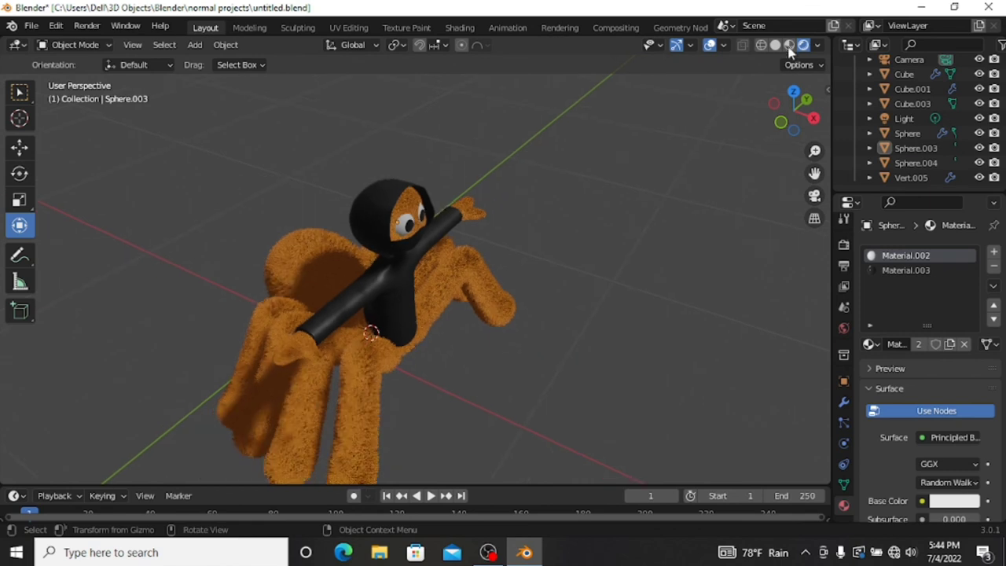
{"action": "left_click", "coordinate": [775, 44]}
{"action": "right_click", "coordinate": [422, 336]}
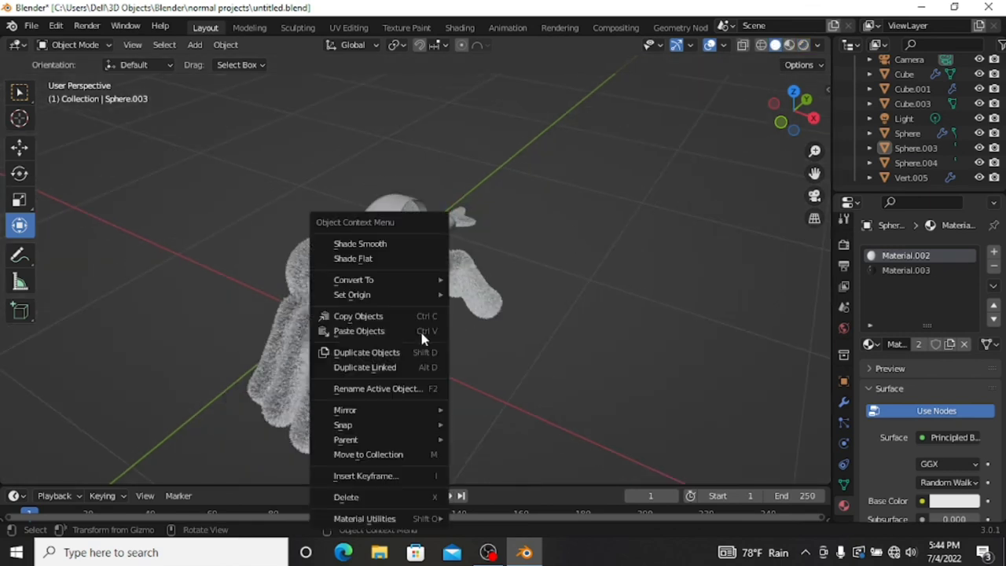
{"action": "key", "text": "shift+a"}
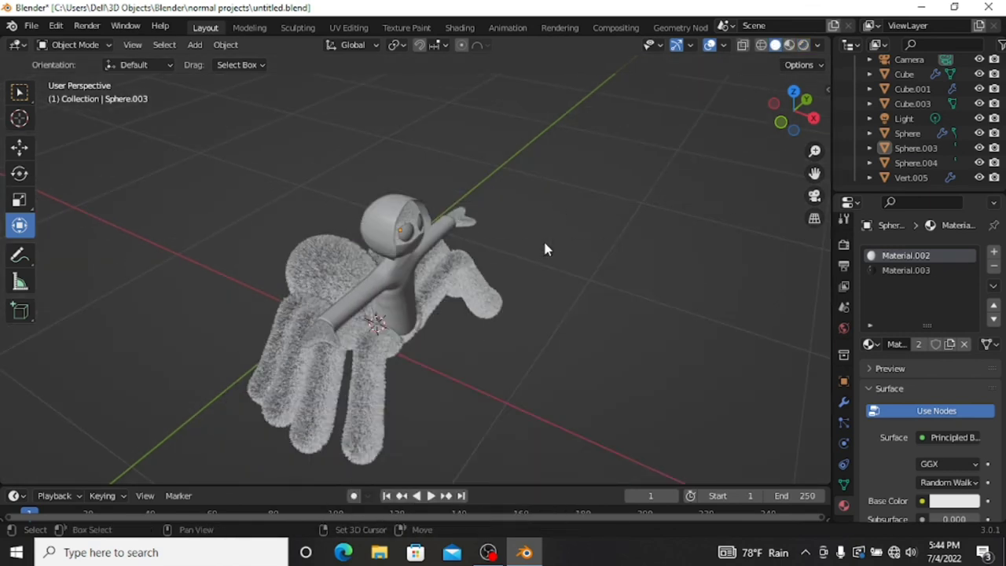
{"action": "key", "text": "shift+s"}
{"action": "key", "text": "shift+a"}
{"action": "mouse_move", "coordinate": [369, 235]}
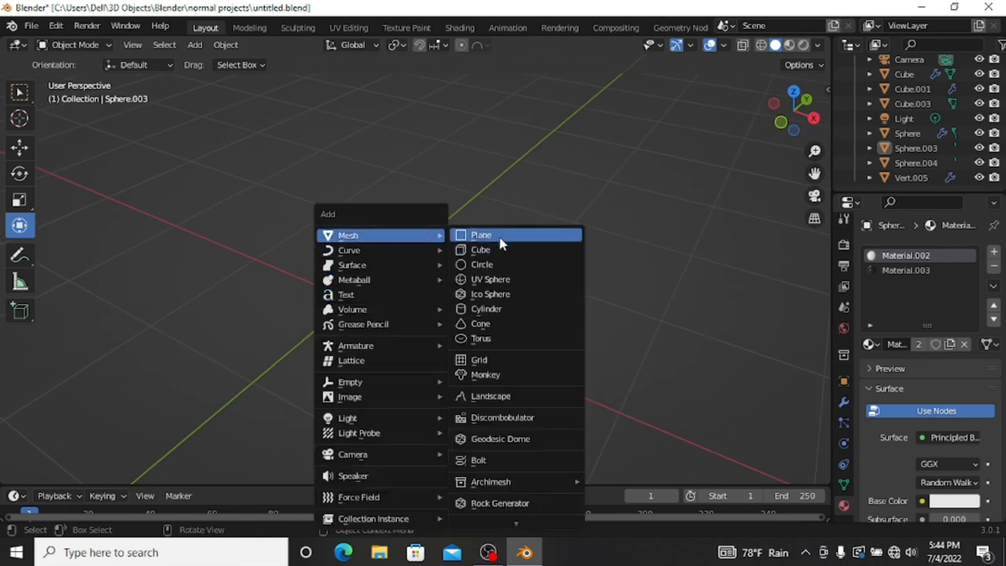
Replace the plane with a new cube, delete its selected faces in Edit Mode, and save.
{"action": "left_click", "coordinate": [487, 235]}
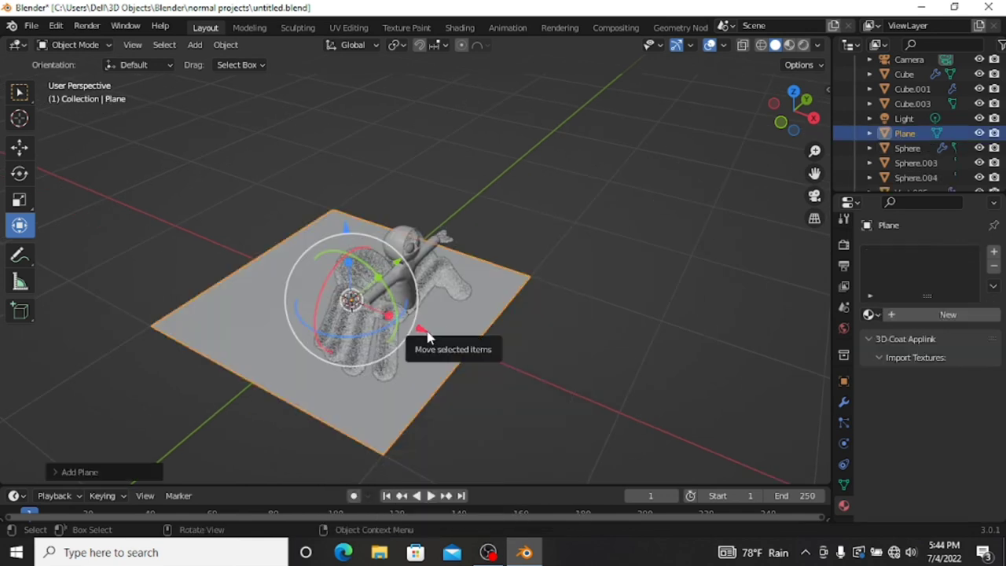
{"action": "key", "text": "Delete"}
{"action": "key", "text": "shift+a"}
{"action": "left_click", "coordinate": [485, 249]}
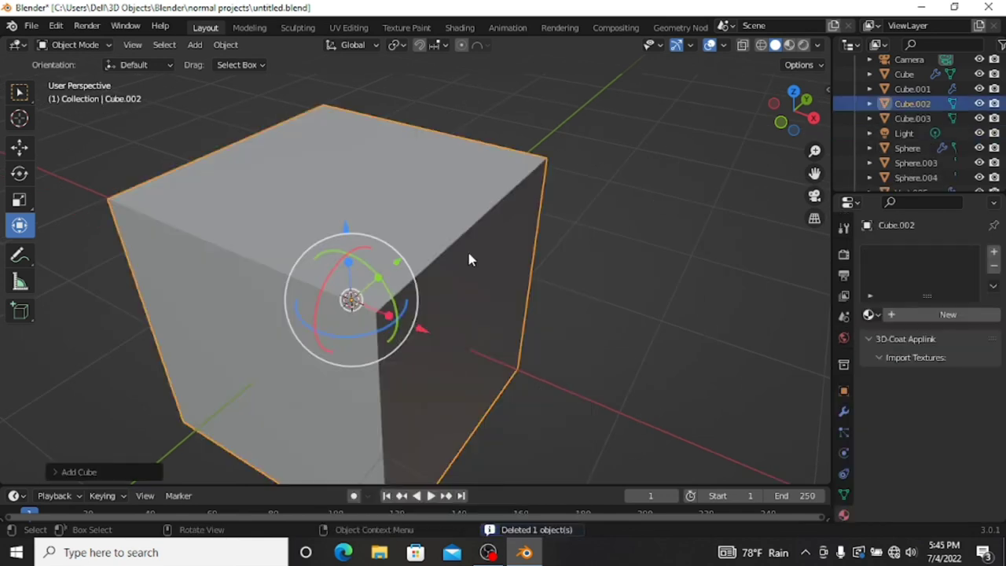
{"action": "scroll", "coordinate": [471, 259], "scroll_direction": "down", "scroll_amount": 2}
{"action": "key", "text": "Tab"}
{"action": "key", "text": "x"}
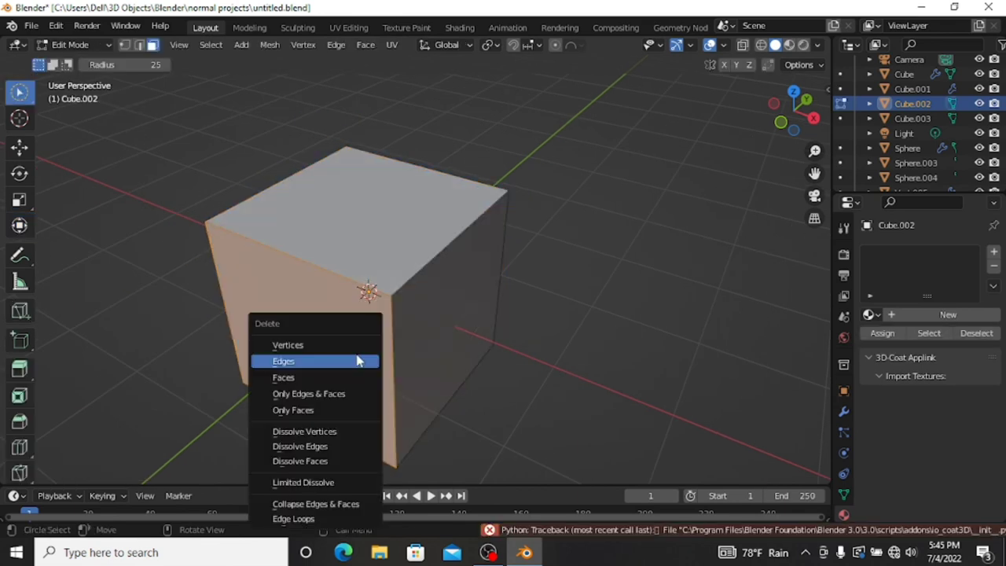
{"action": "left_click", "coordinate": [299, 378]}
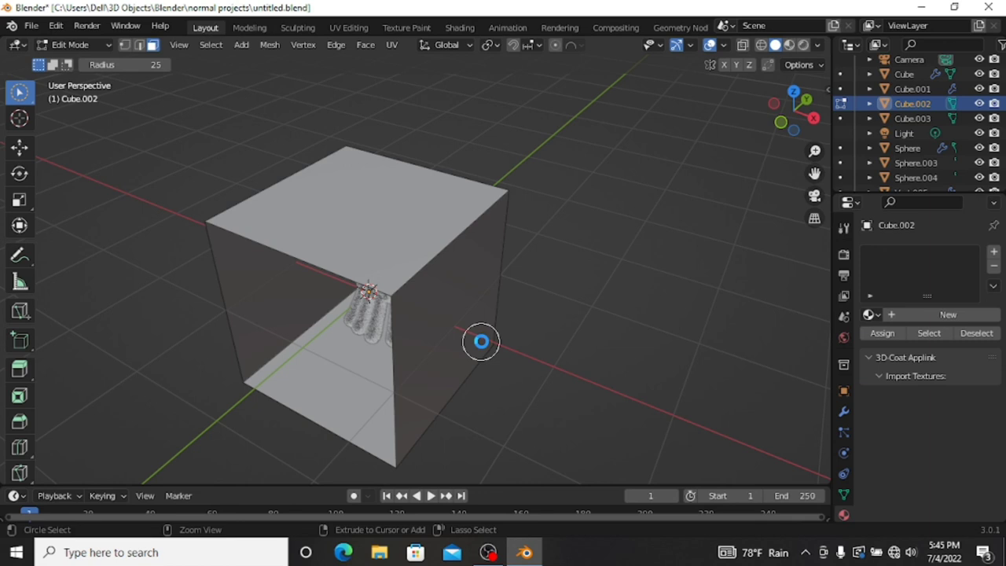
{"action": "key", "text": "ctrl+s"}
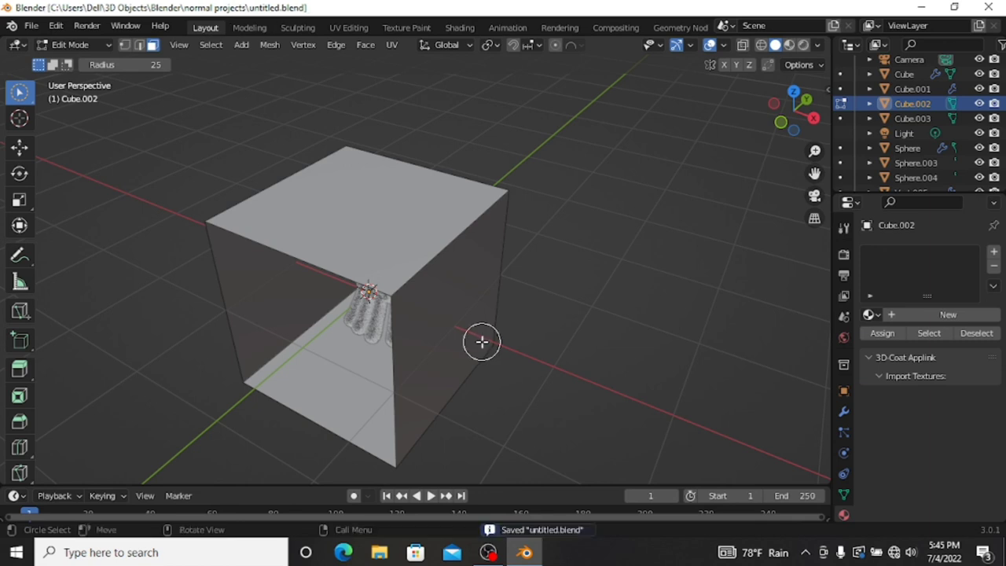
Delete the cube's top and side faces, undoing the accidentally deleted floor face.
{"action": "left_click", "coordinate": [390, 252]}
{"action": "key", "text": "x"}
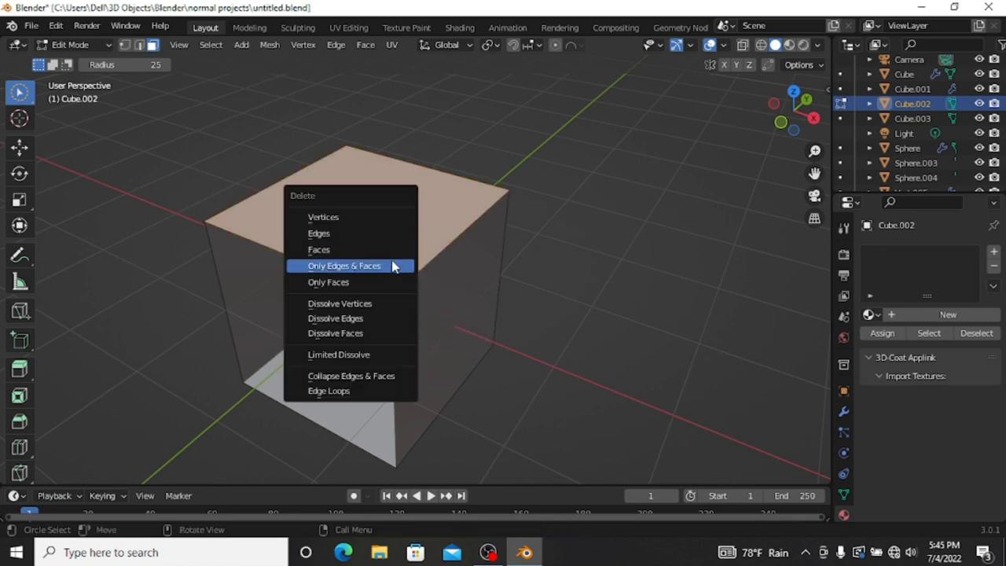
{"action": "left_click", "coordinate": [395, 265]}
{"action": "left_click", "coordinate": [448, 296]}
{"action": "key", "text": "x"}
{"action": "left_click", "coordinate": [465, 330]}
{"action": "left_click", "coordinate": [464, 251]}
{"action": "key", "text": "x"}
{"action": "left_click", "coordinate": [464, 255]}
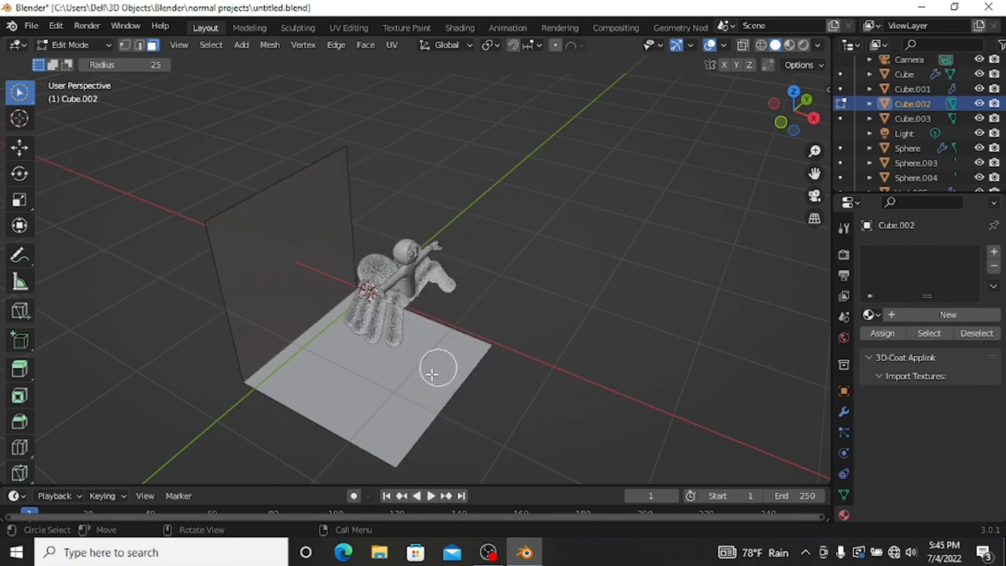
{"action": "key", "text": "ctrl+z"}
In right side view, raise the backdrop and widen it along Y.
{"action": "key", "text": "Tab"}
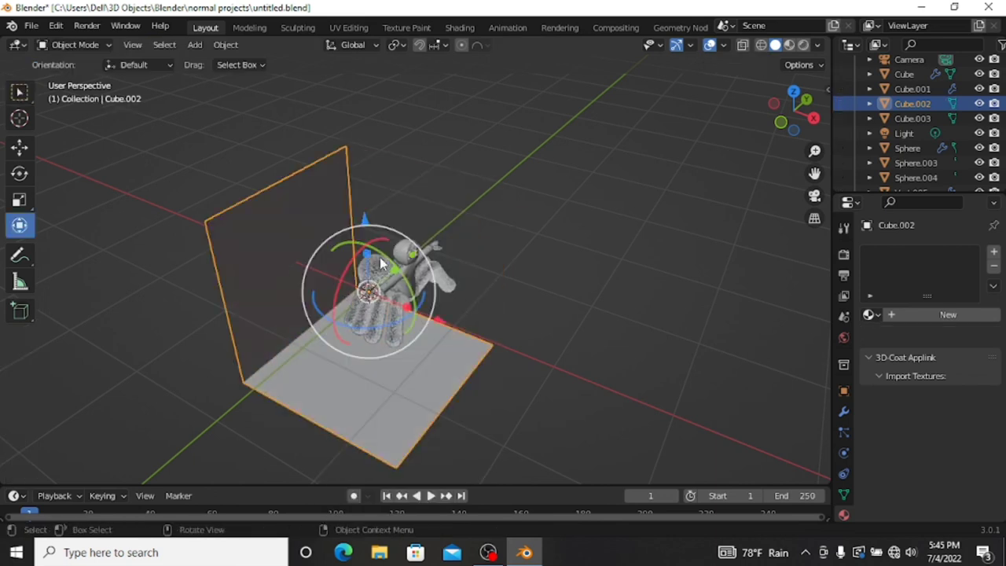
{"action": "left_click", "coordinate": [814, 118]}
{"action": "key", "text": "g"}
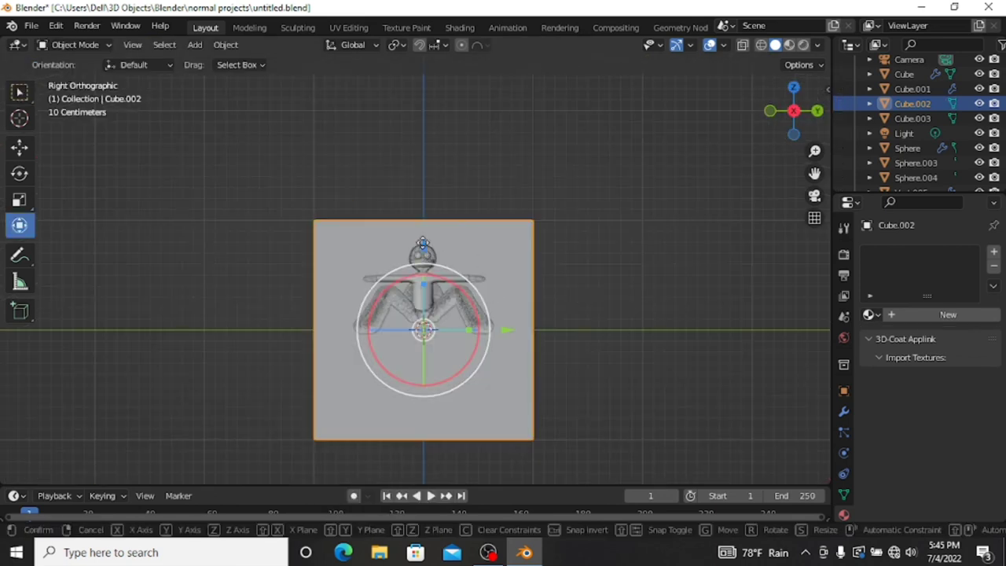
{"action": "left_click", "coordinate": [410, 139]}
{"action": "scroll", "coordinate": [542, 268], "scroll_direction": "up", "scroll_amount": 3}
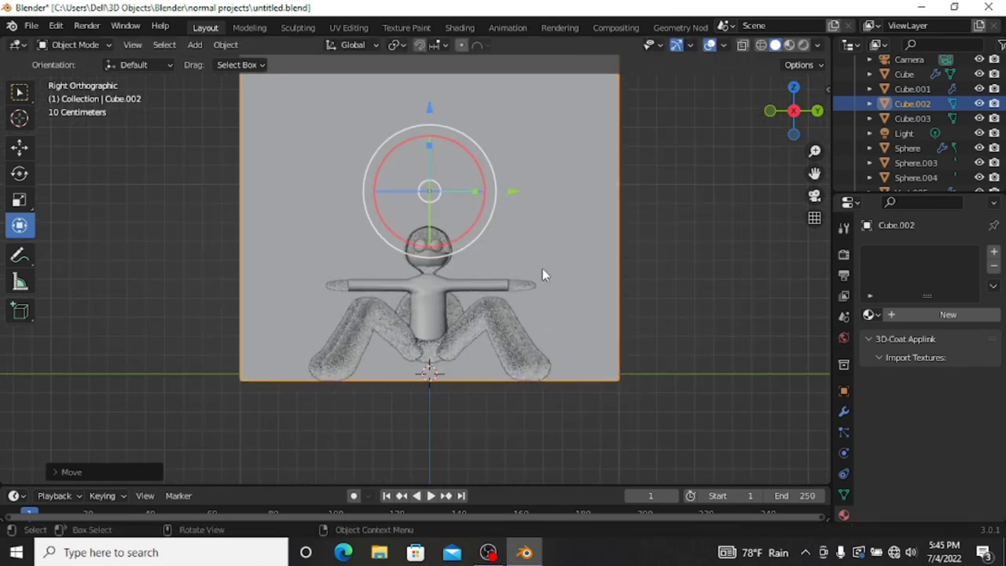
{"action": "key", "text": "s"}
{"action": "key", "text": "y"}
{"action": "left_click", "coordinate": [581, 235]}
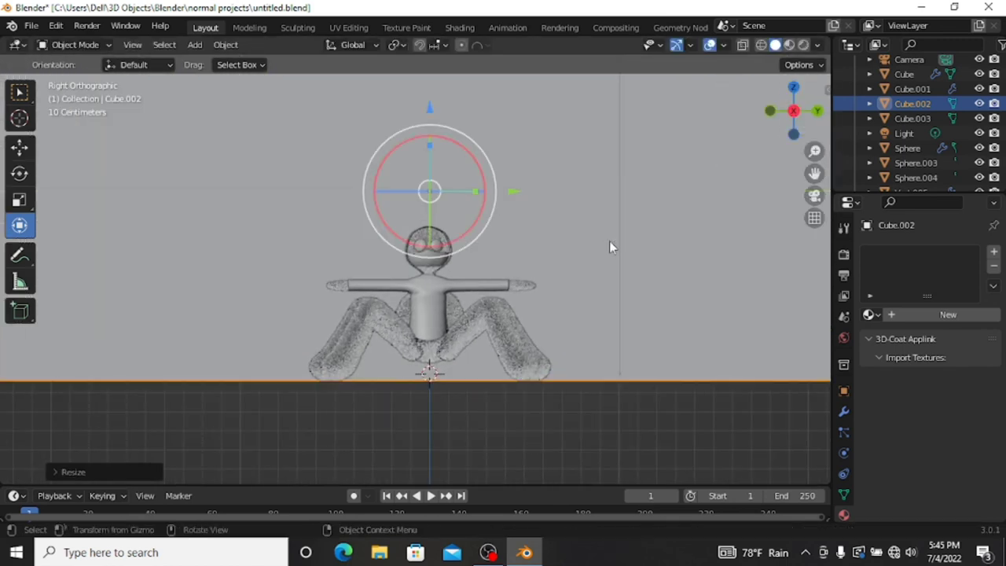
{"action": "scroll", "coordinate": [610, 246], "scroll_direction": "down", "scroll_amount": 2}
Move the backdrop into place around the spider and view it through the camera.
{"action": "left_click_drag", "start_coordinate": [817, 112], "coordinate": [774, 135]}
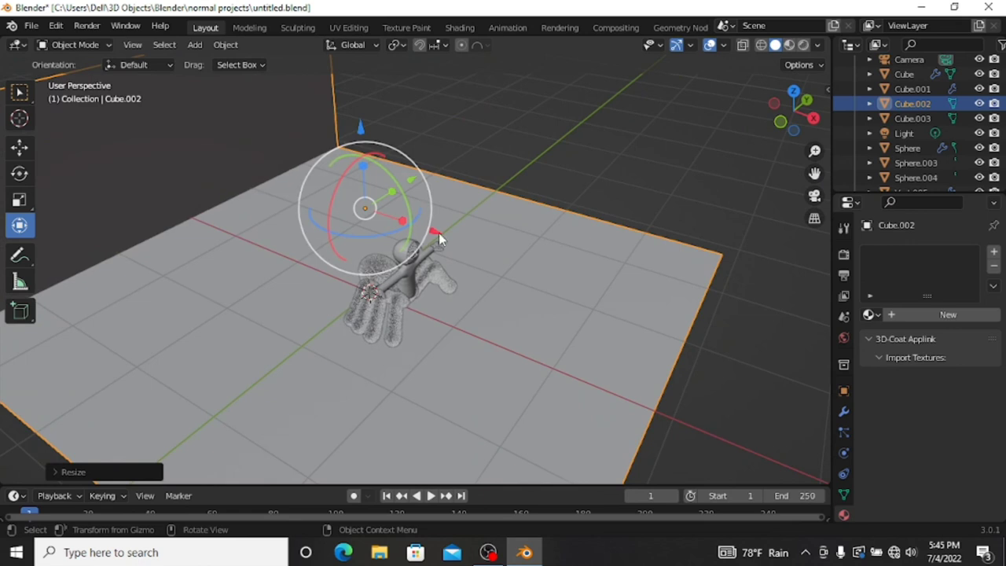
{"action": "key", "text": "g"}
{"action": "left_click", "coordinate": [606, 328]}
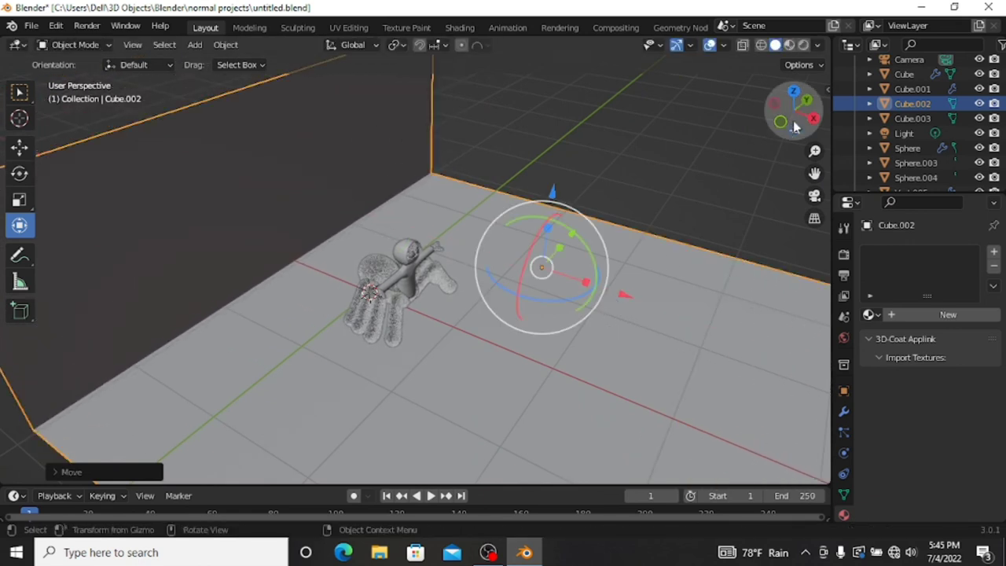
{"action": "left_click_drag", "start_coordinate": [795, 126], "coordinate": [665, 236]}
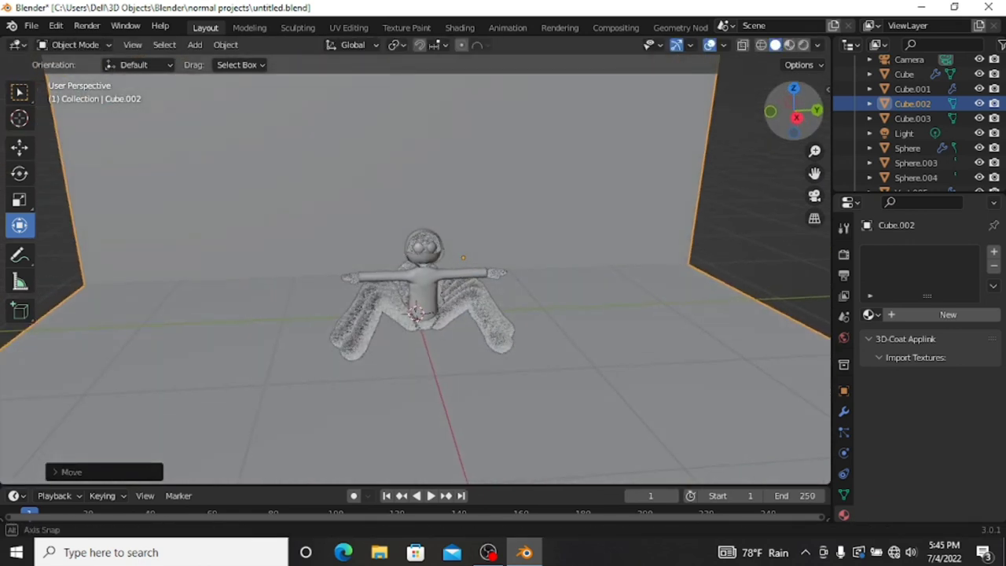
{"action": "left_click", "coordinate": [814, 195]}
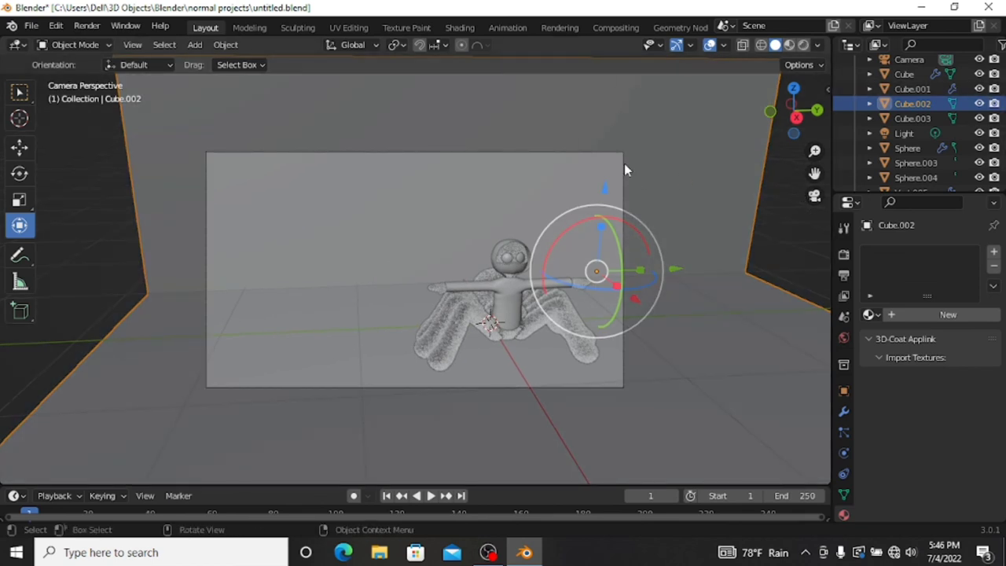
Set camera Y rotation to 0°, reframe at X 70.7°/Z 72.6°, and shift the backdrop to Y 0.22477 m.
{"action": "left_click", "coordinate": [623, 167]}
{"action": "key", "text": "n"}
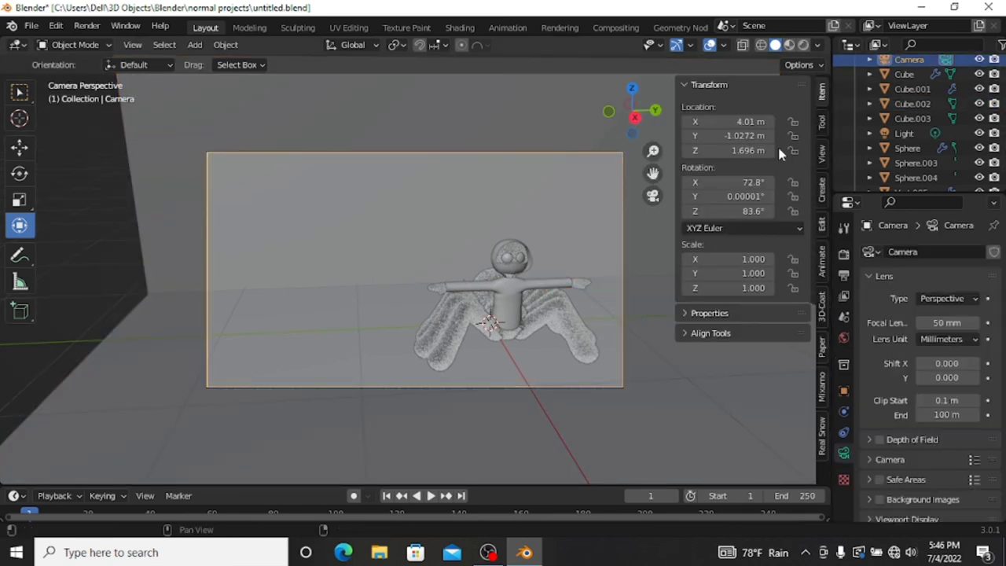
{"action": "double_click", "coordinate": [738, 197]}
{"action": "type", "text": "0"}
{"action": "key", "text": "Return"}
{"action": "left_click_drag", "start_coordinate": [738, 211], "coordinate": [729, 182]}
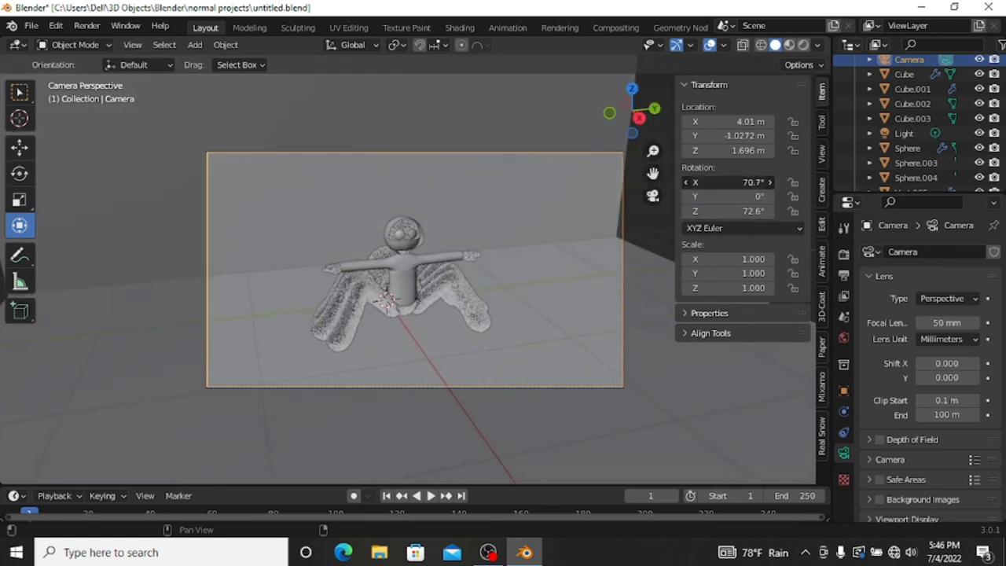
{"action": "left_click", "coordinate": [562, 259]}
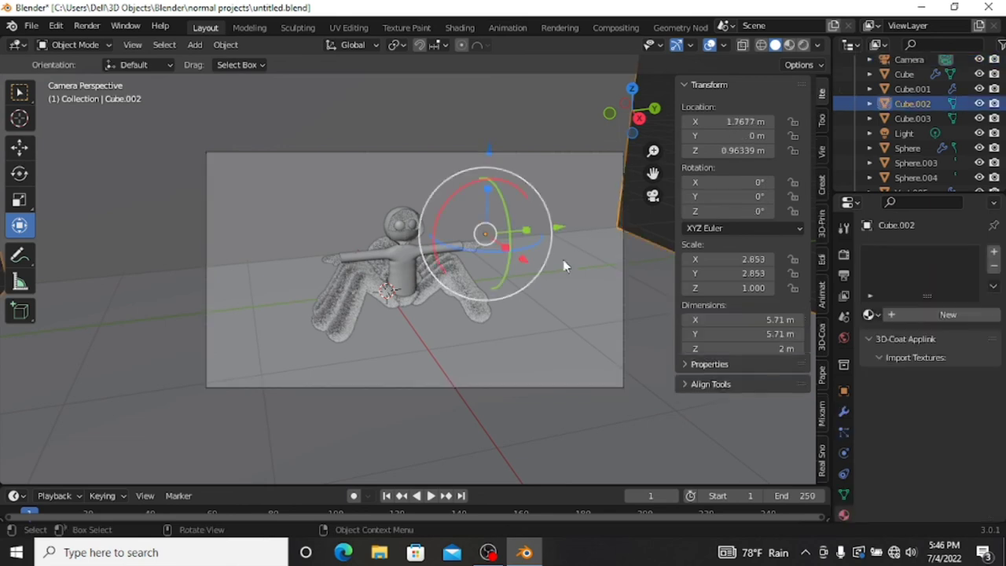
{"action": "left_click_drag", "start_coordinate": [563, 260], "coordinate": [784, 105]}
In Rendered shading, give the backdrop a new material with a pink base colour.
{"action": "left_click", "coordinate": [803, 45]}
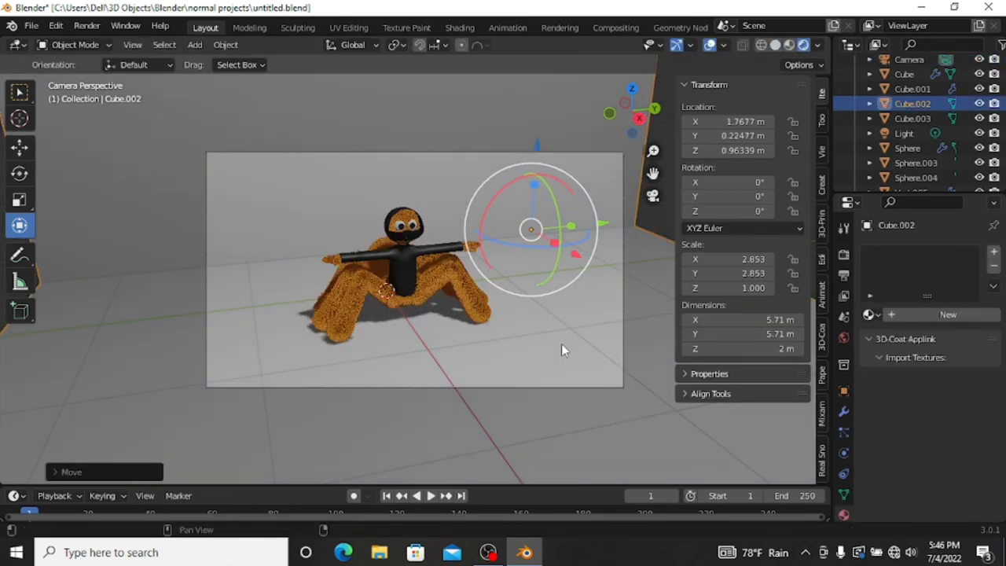
{"action": "left_click", "coordinate": [922, 314]}
{"action": "scroll", "coordinate": [943, 463], "scroll_direction": "down", "scroll_amount": 3}
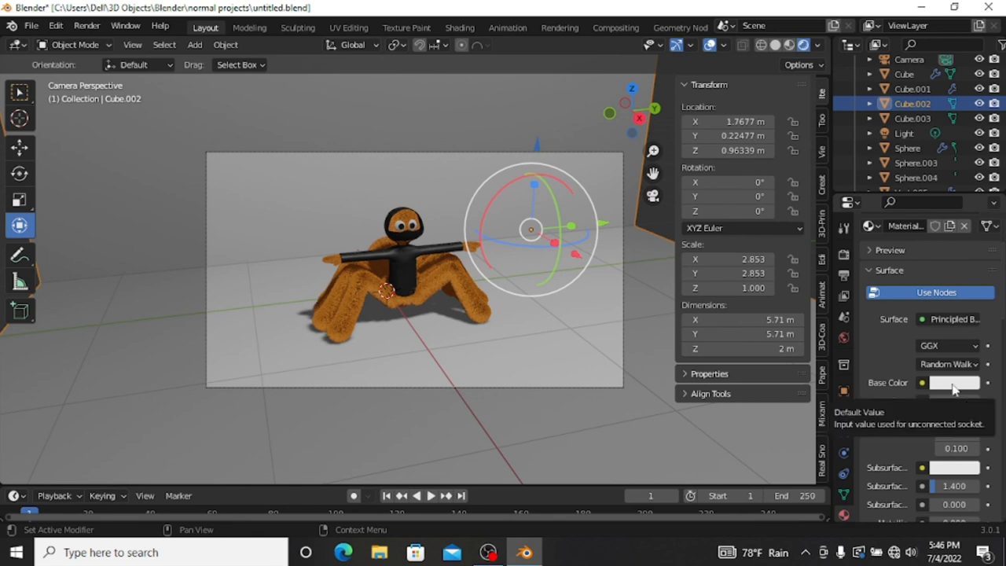
{"action": "left_click", "coordinate": [953, 383]}
{"action": "left_click", "coordinate": [939, 256]}
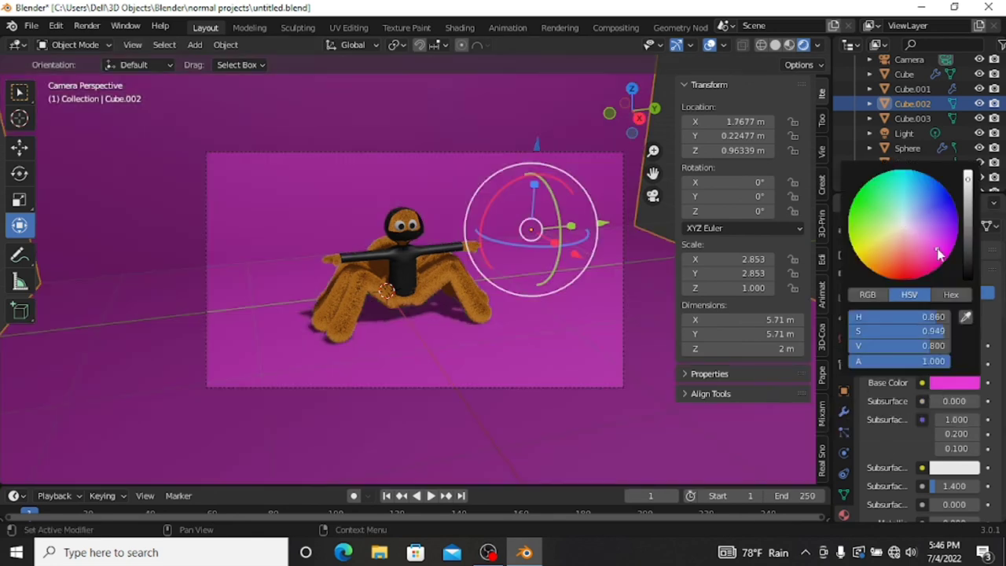
{"action": "left_click", "coordinate": [922, 238]}
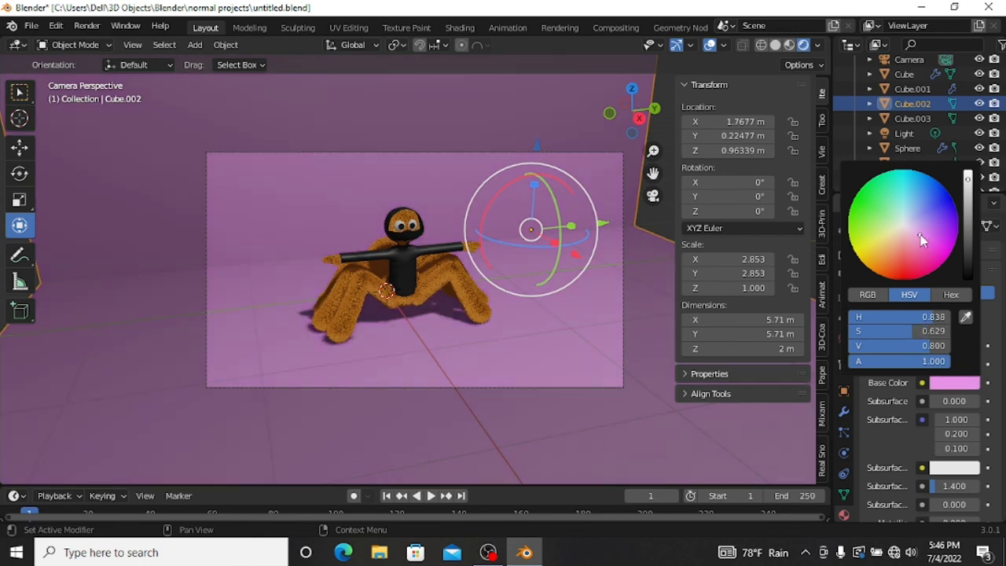
{"action": "left_click_drag", "start_coordinate": [920, 236], "coordinate": [922, 246]}
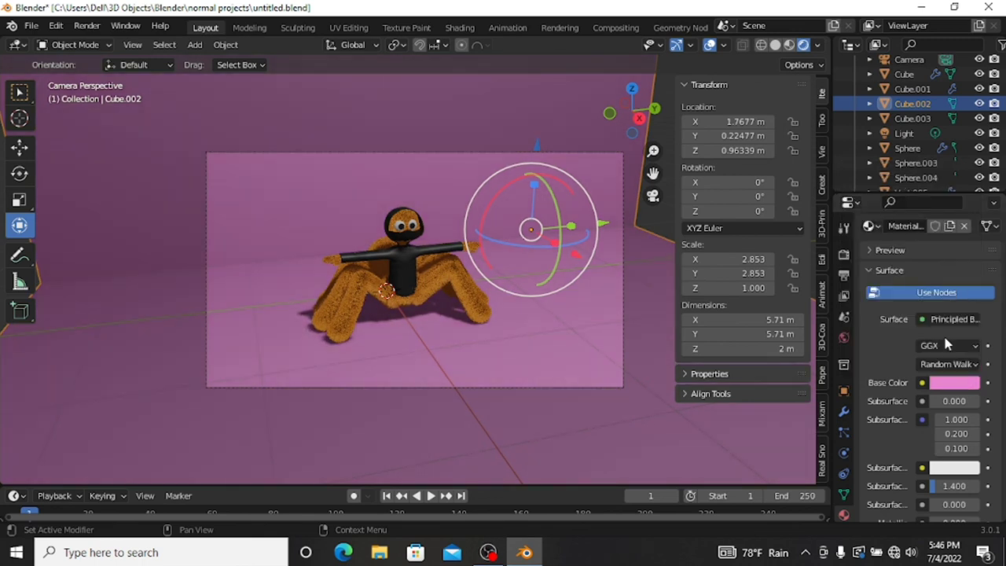
Change the backdrop's base colour to a light cyan and hide the transform panel.
{"action": "left_click", "coordinate": [953, 382]}
{"action": "left_click", "coordinate": [905, 195]}
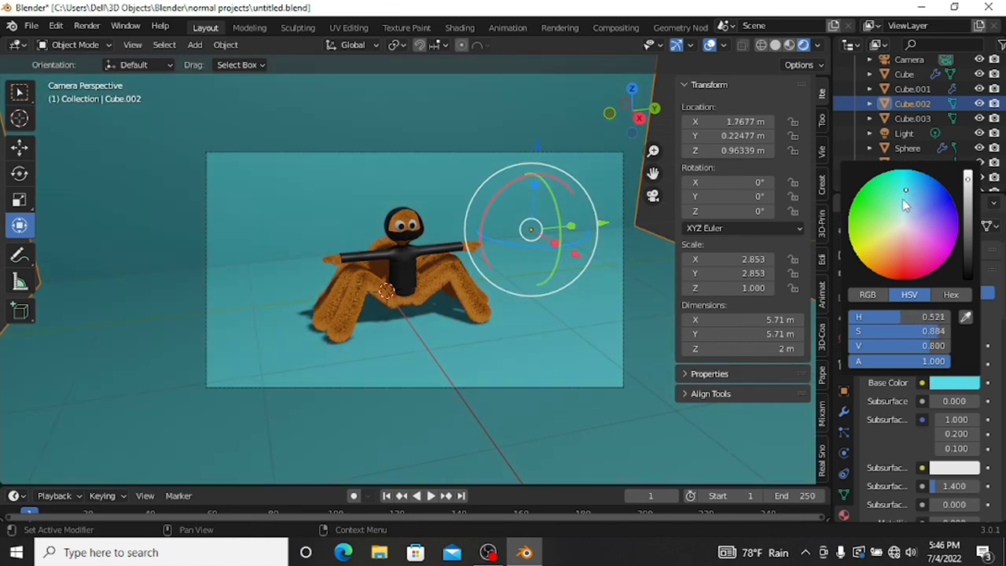
{"action": "left_click", "coordinate": [902, 201]}
{"action": "scroll", "coordinate": [533, 234], "scroll_direction": "up", "scroll_amount": 2}
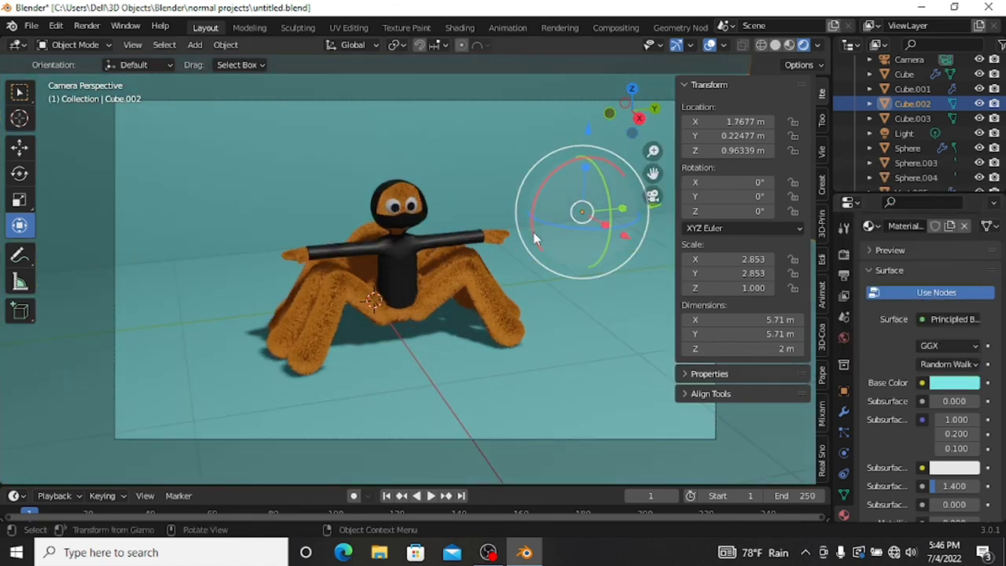
{"action": "scroll", "coordinate": [534, 238], "scroll_direction": "down", "scroll_amount": 1}
{"action": "key", "text": "n"}
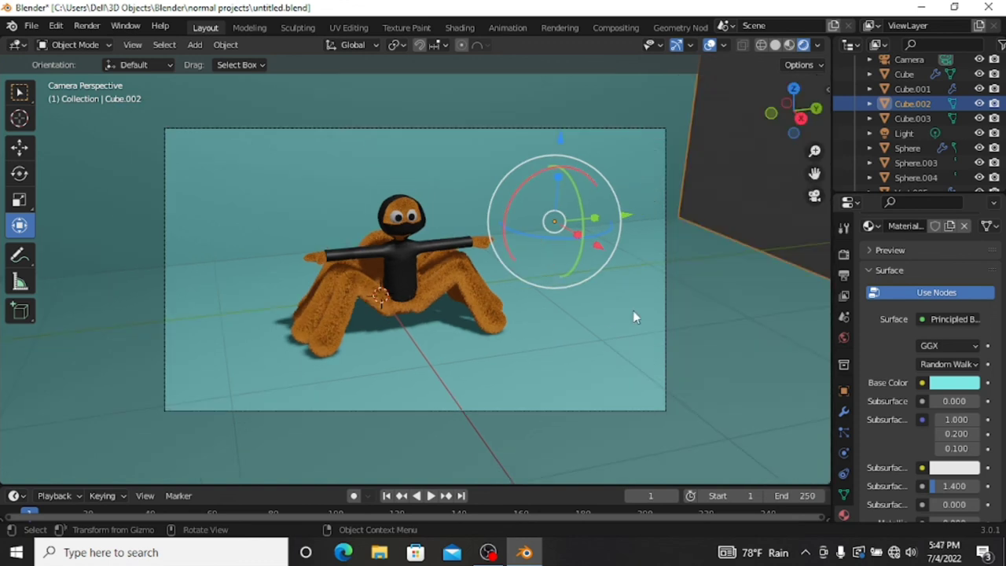
{"action": "left_click", "coordinate": [843, 251]}
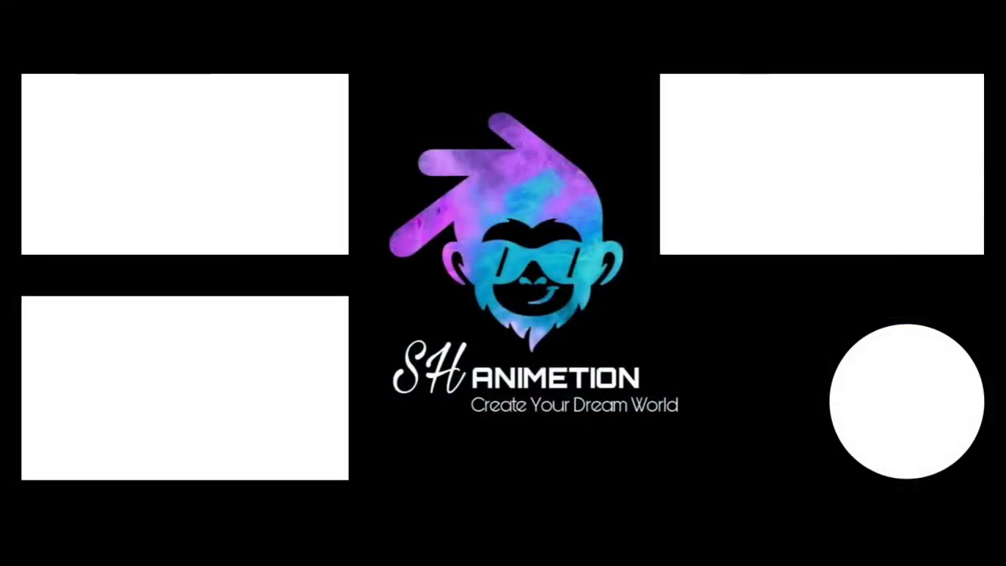